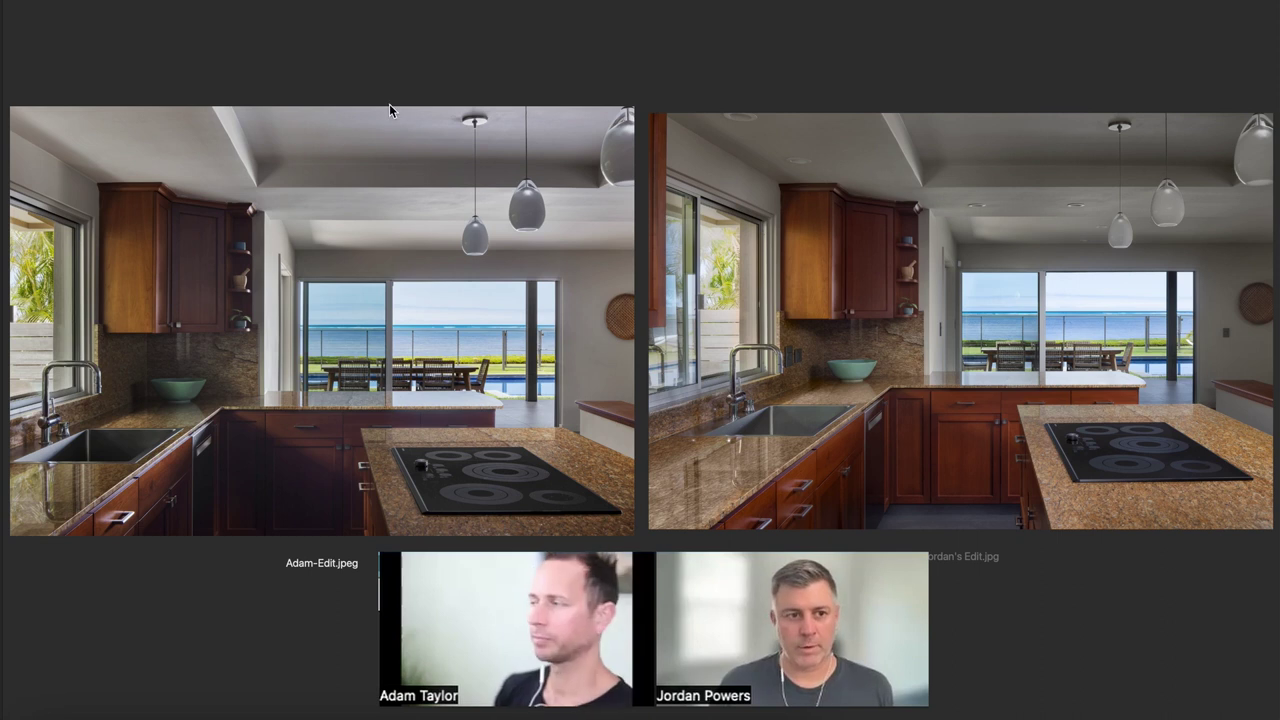
# - Switch to Adobe Bridge and preview the first kitchen exposure bracket in the RAW folder, from CR5_5306.CR3 through CR5_5311.CR3
pyautogui.hotkey('ctrl', 'Left')
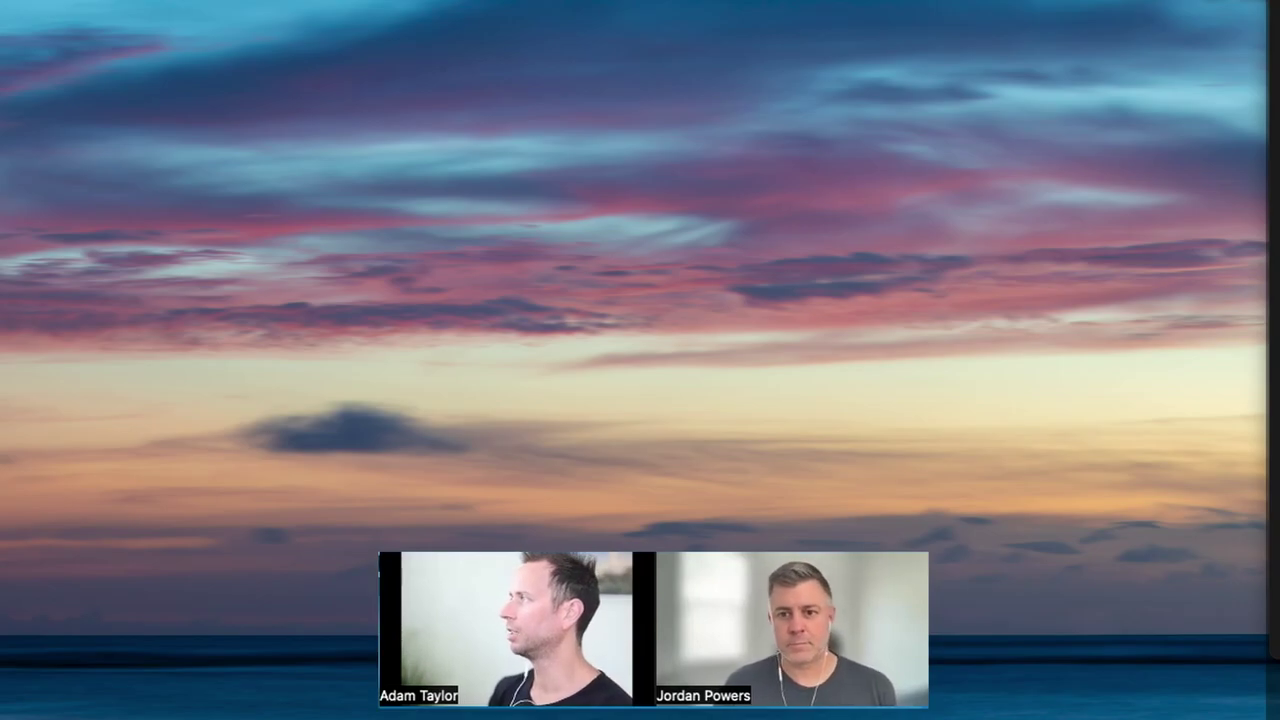
pyautogui.hotkey('ctrl', 'Right')
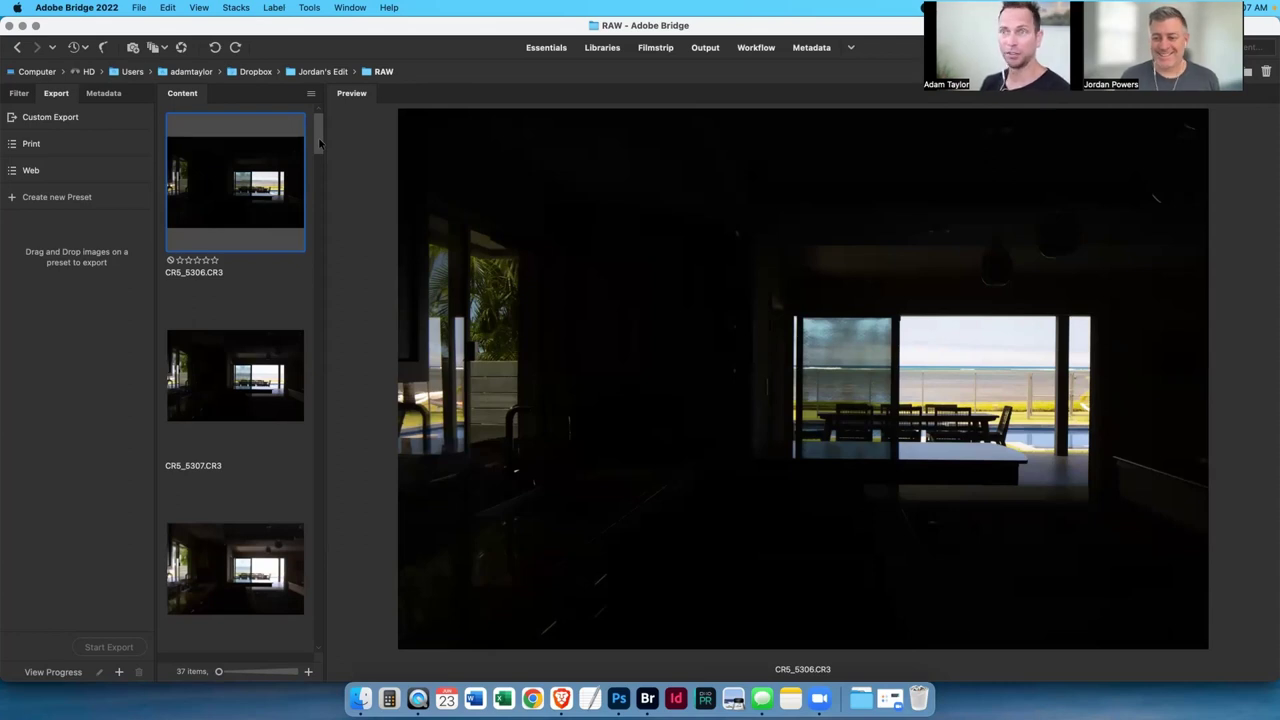
pyautogui.click(237, 394)
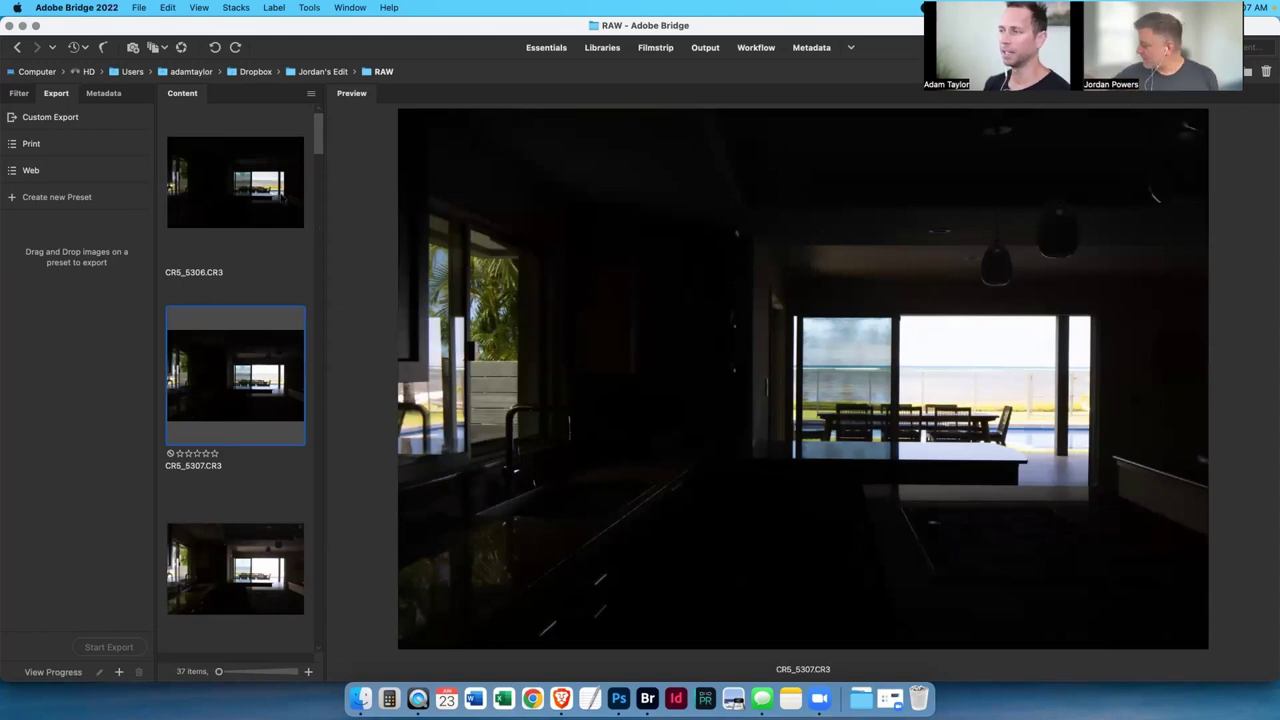
pyautogui.press('Up')
pyautogui.press('Down')
pyautogui.press('Down')
pyautogui.press('Down')
pyautogui.press('Down')
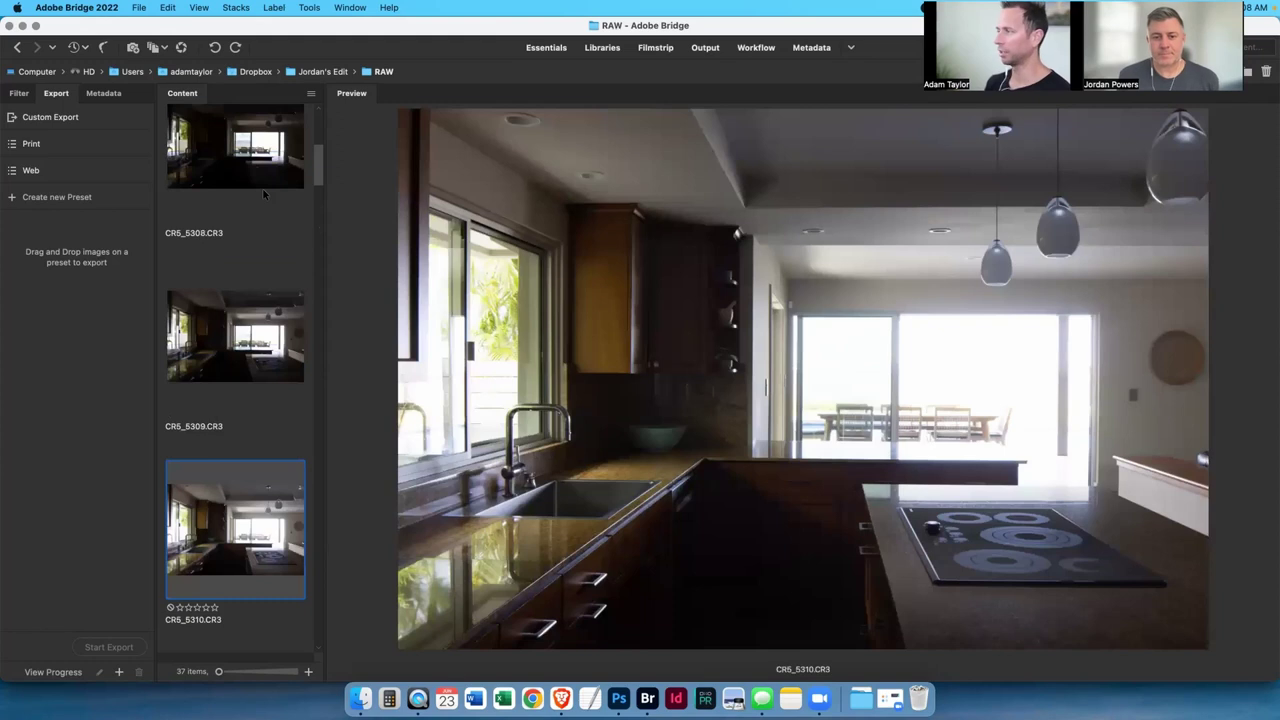
pyautogui.press('Down')
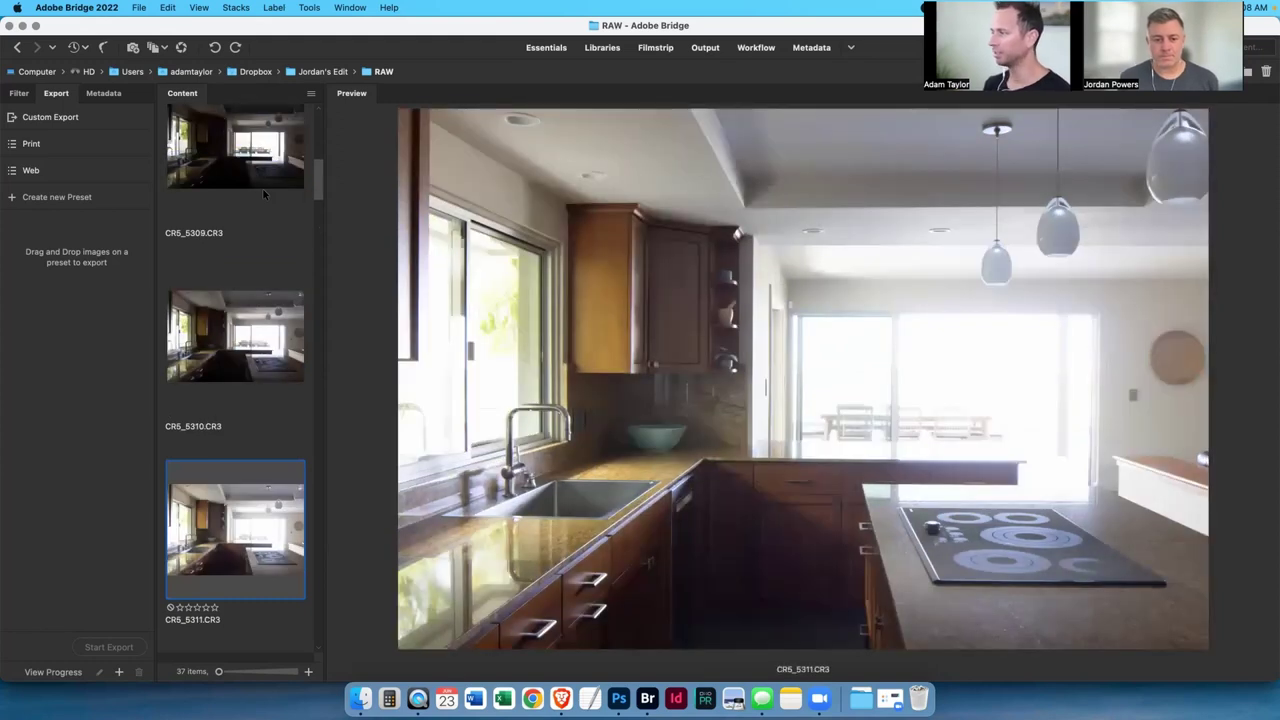
# - Continue previewing the kitchen exposures from CR5_5312.CR3 through CR5_5318.CR3
pyautogui.press('Down')
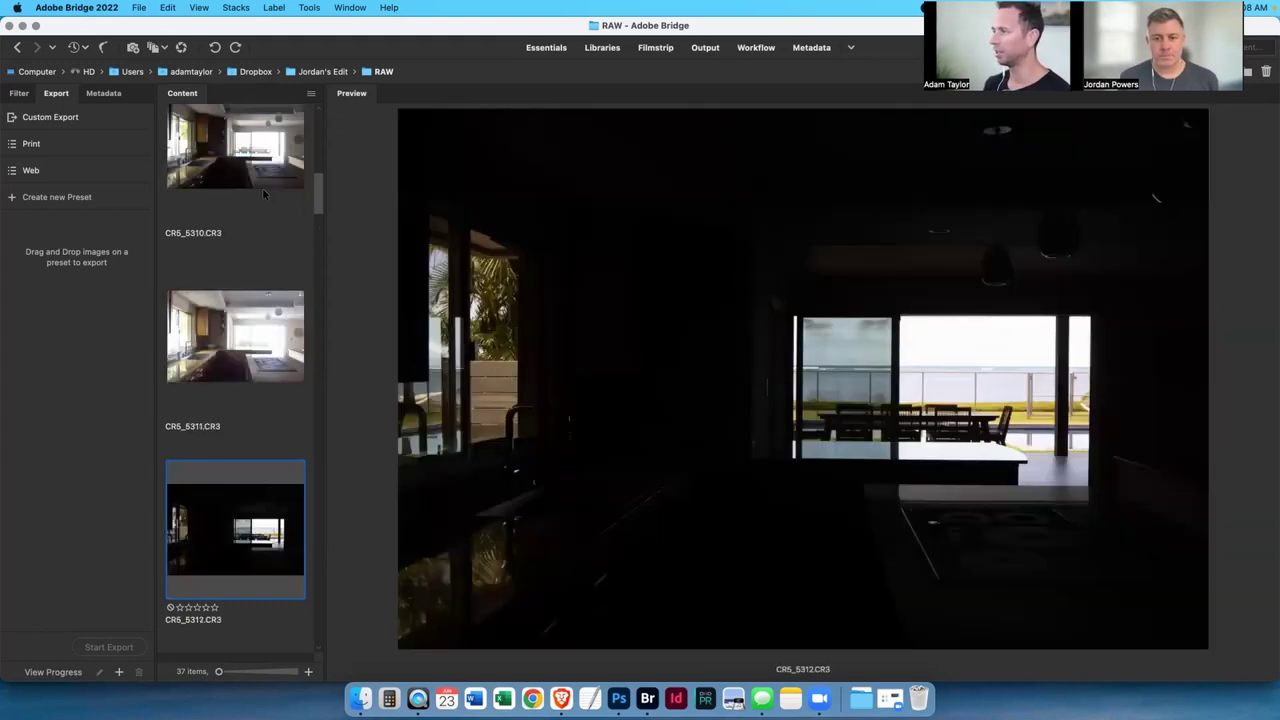
pyautogui.press('Down')
pyautogui.press('Down')
pyautogui.press('Down')
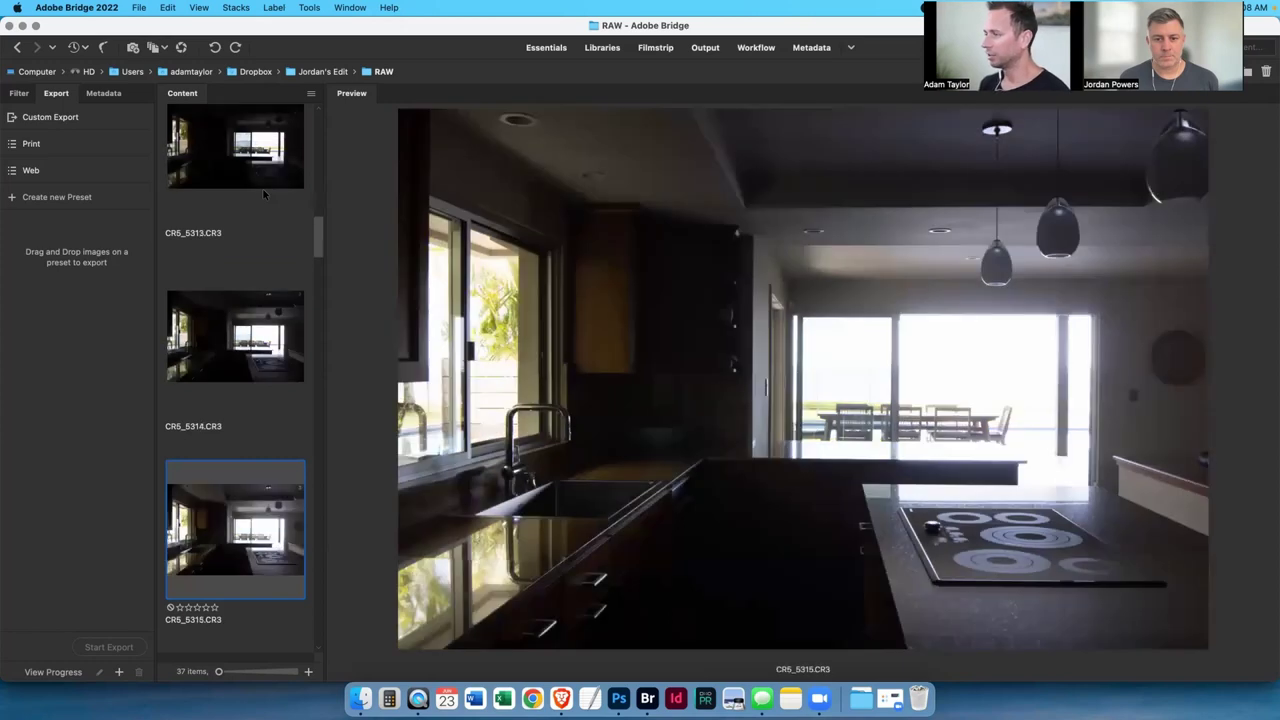
pyautogui.press('Down')
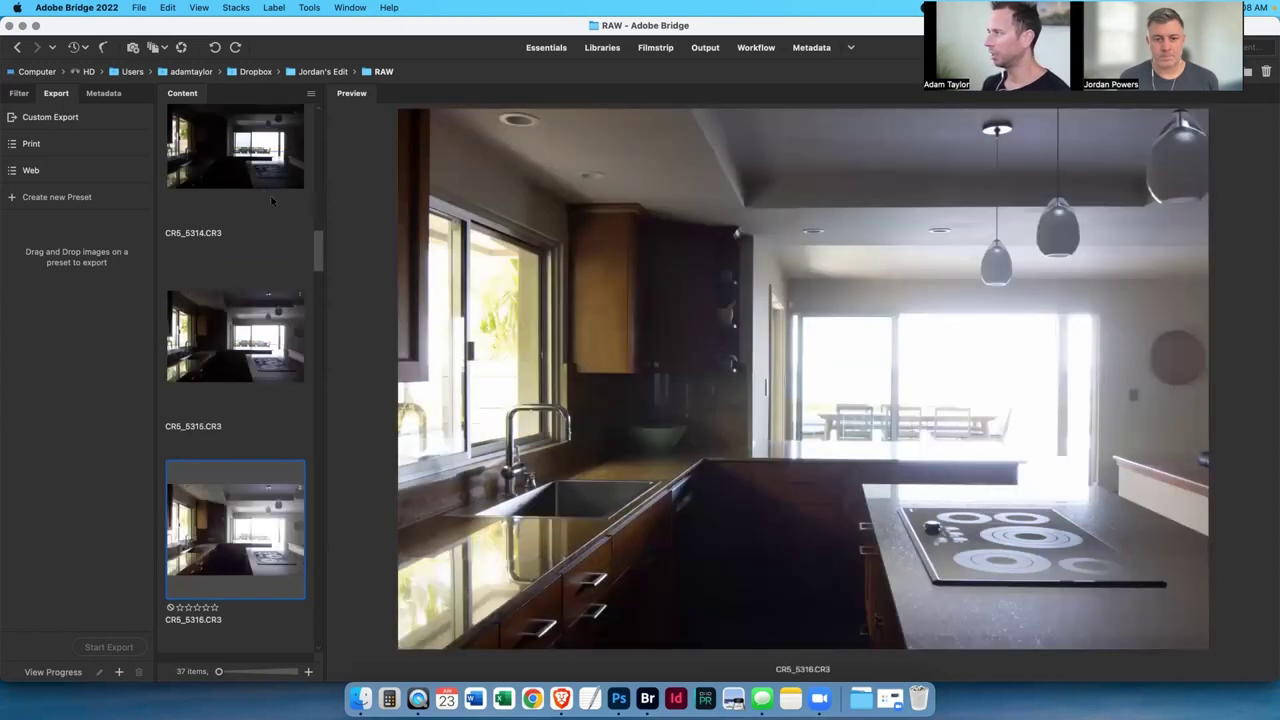
pyautogui.press('Down')
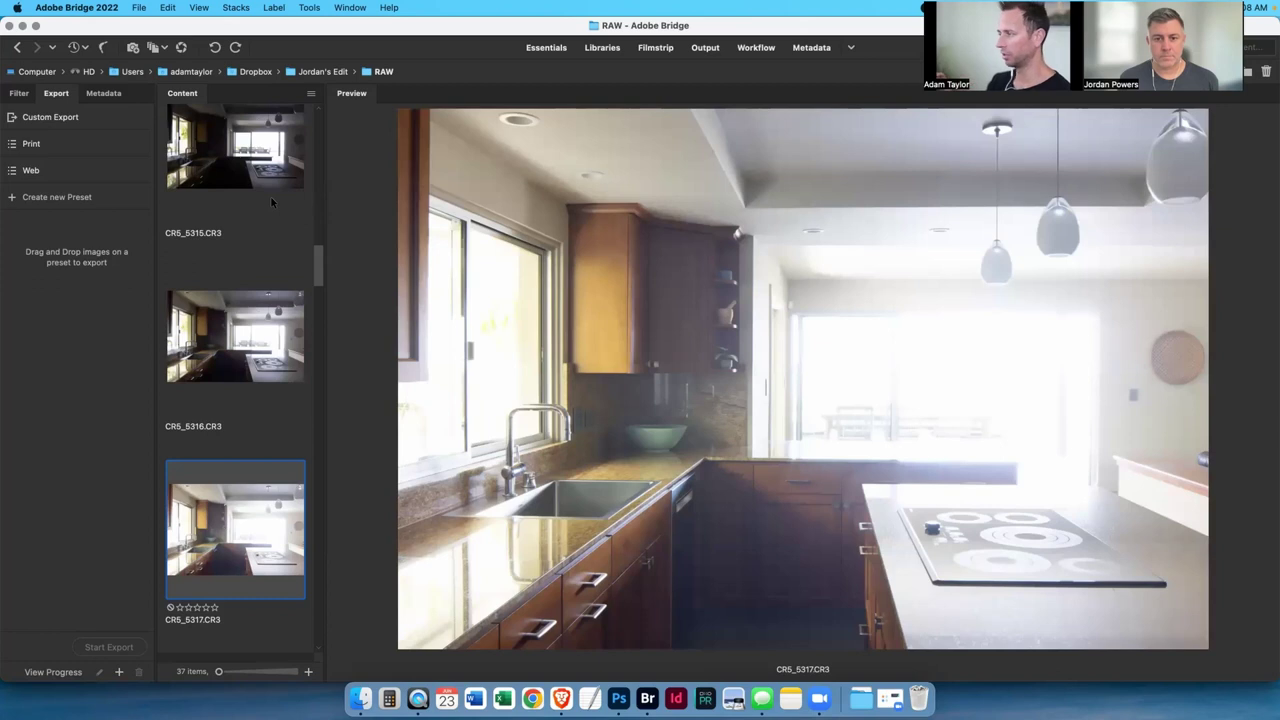
pyautogui.press('Down')
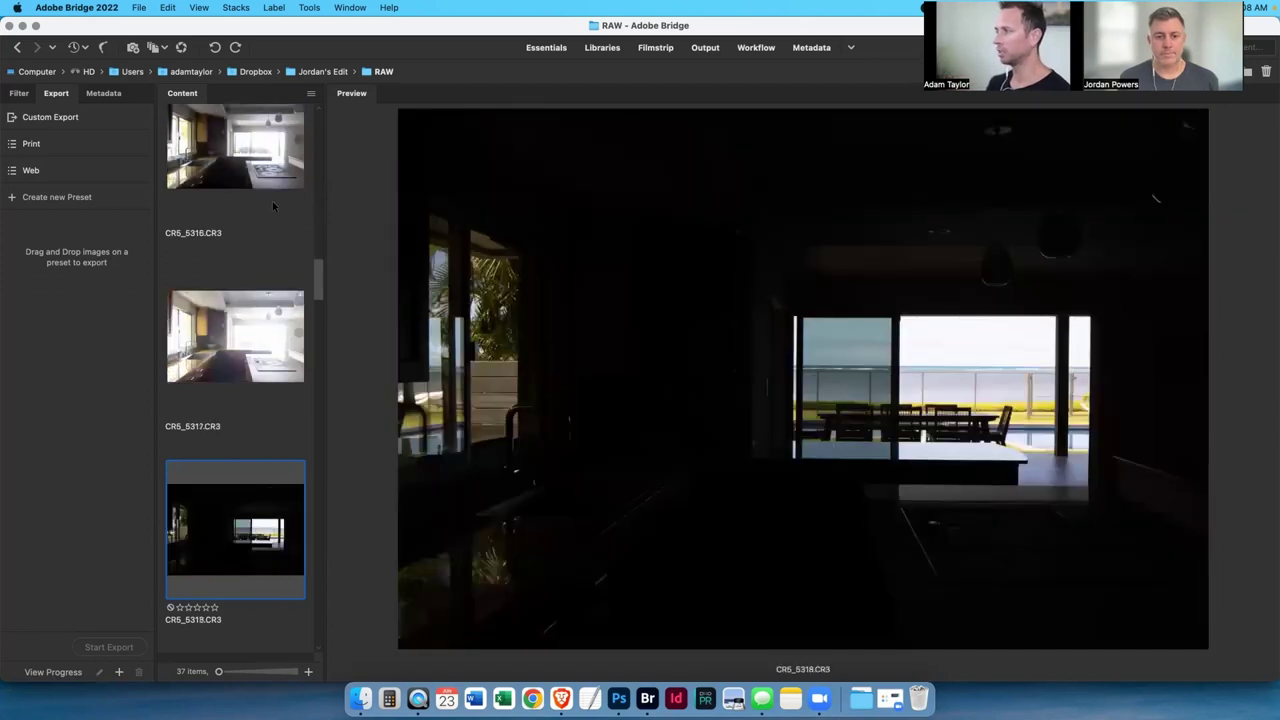
# - Return to CR5_5306.CR3 at the start of the folder and review the first bracket again up to CR5_5311.CR3
pyautogui.scroll(15, 273, 224)
pyautogui.click(270, 178)
pyautogui.press('Down')
pyautogui.press('Down')
pyautogui.press('Down')
pyautogui.press('Down')
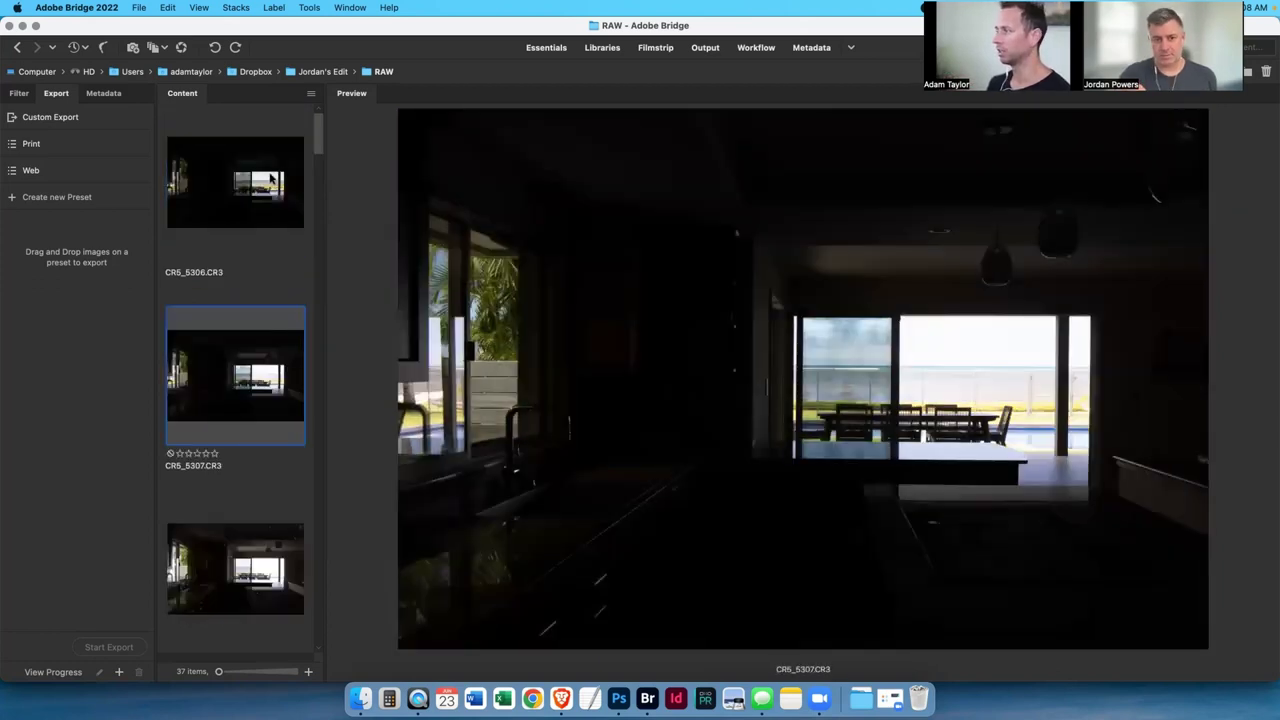
pyautogui.press('Down')
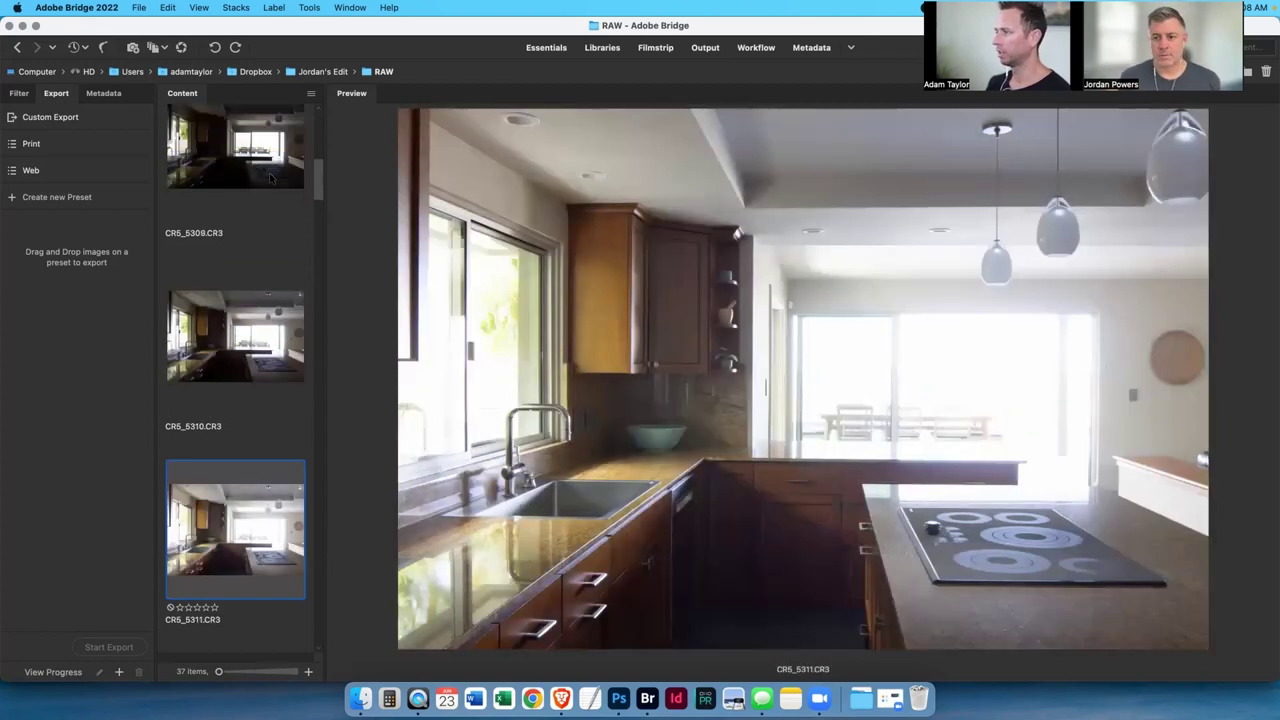
# - Review the second exposure bracket again, from CR5_5312.CR3 through CR5_5317.CR3
pyautogui.press('Down')
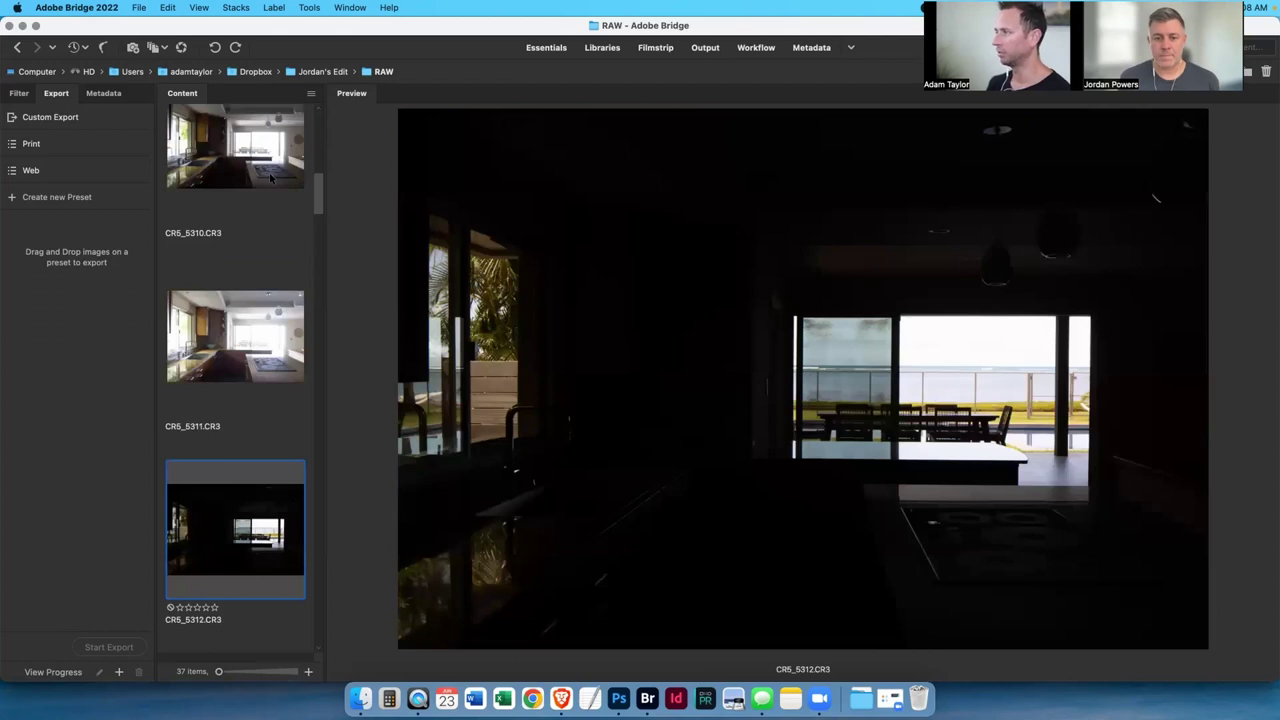
pyautogui.press('Down')
pyautogui.press('Down')
pyautogui.press('Down')
pyautogui.press('Down')
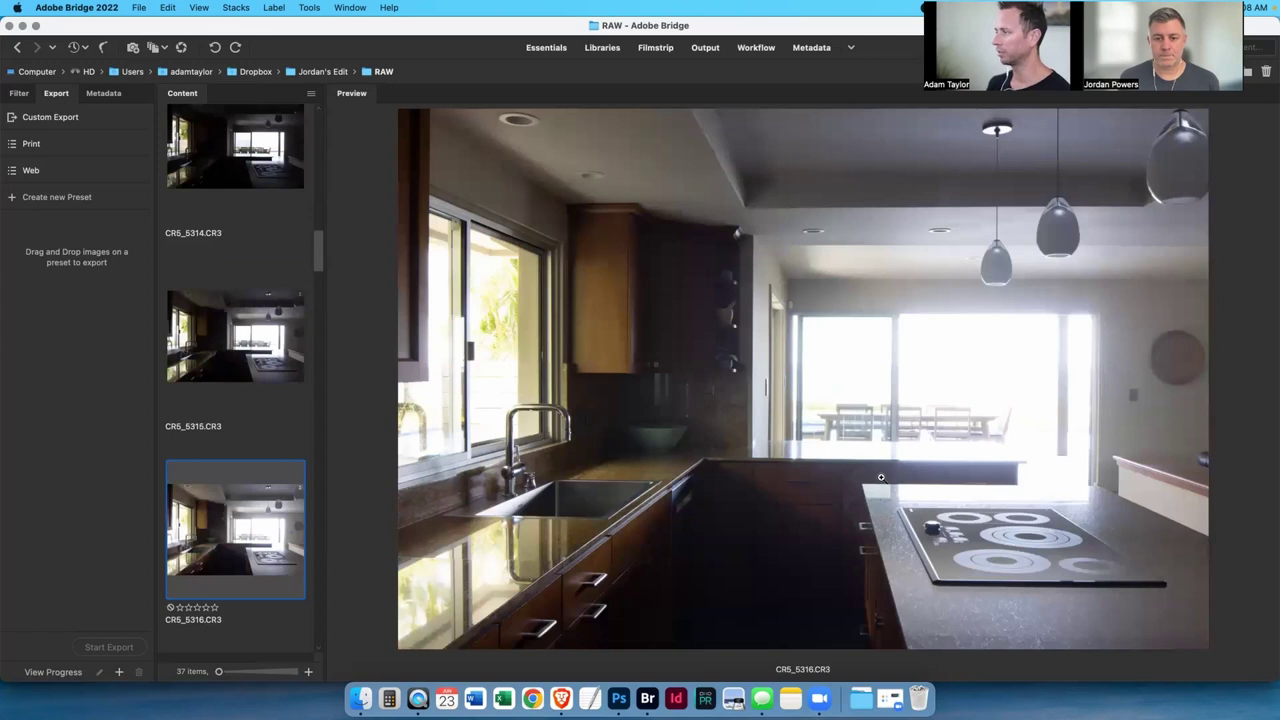
pyautogui.press('Down')
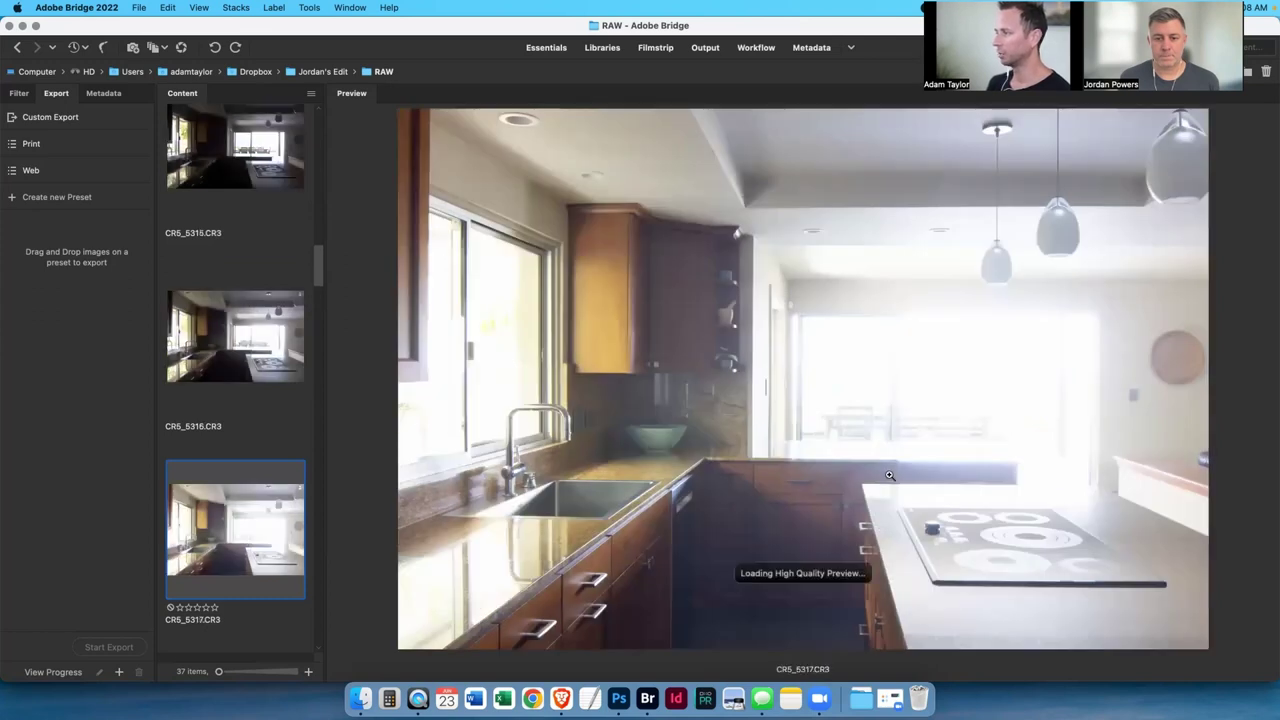
# - Review the third exposure bracket from the darkest frame, CR5_5318.CR3, to the brightest, CR5_5323.CR3
pyautogui.press('Down')
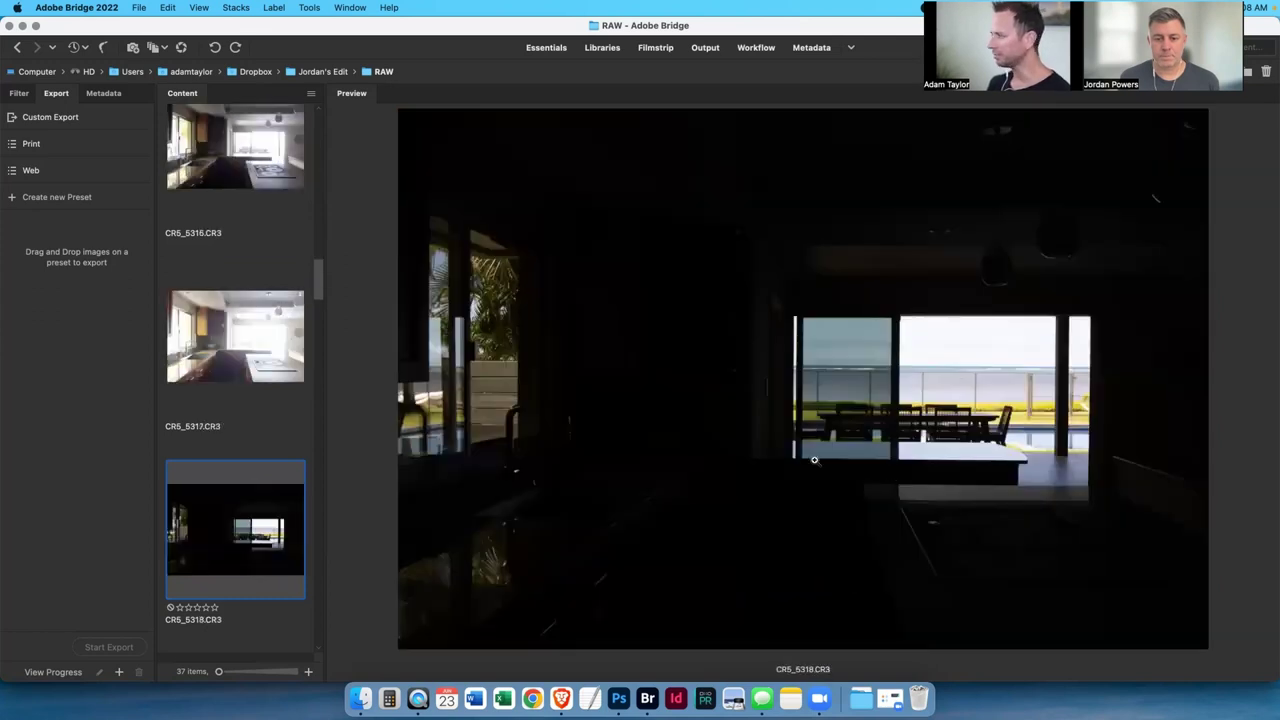
pyautogui.press('Down')
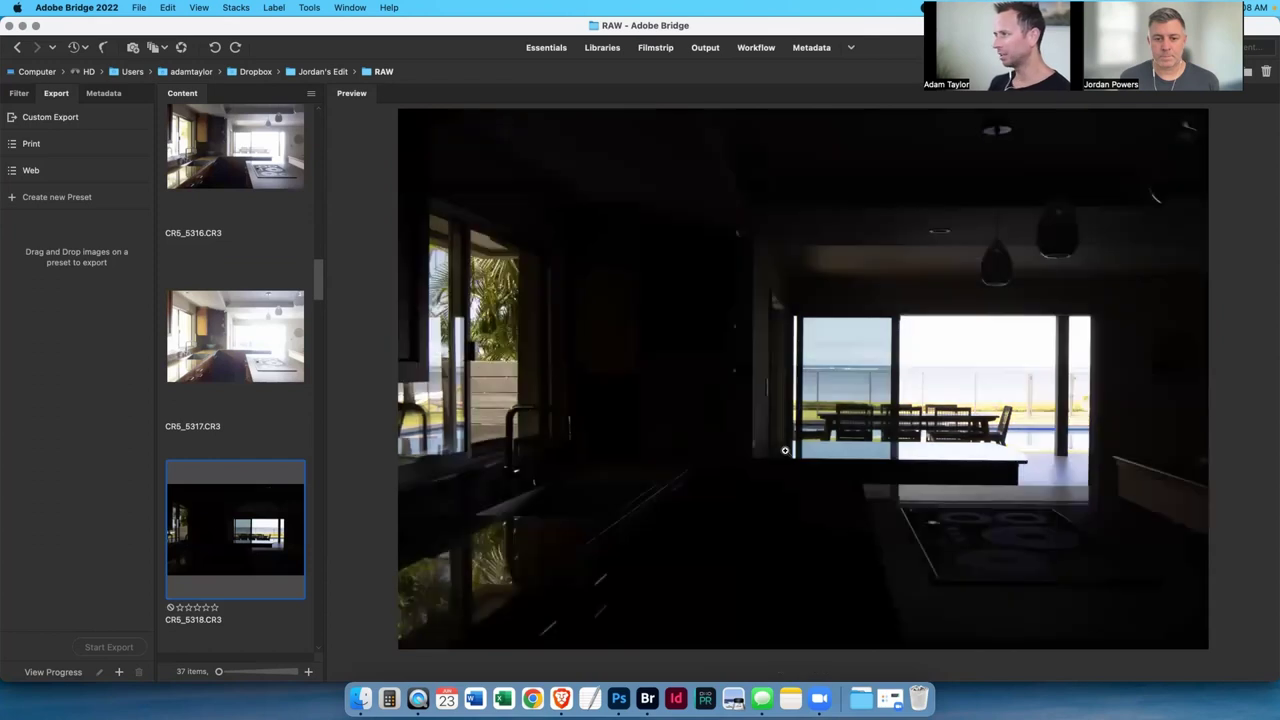
pyautogui.press('Down')
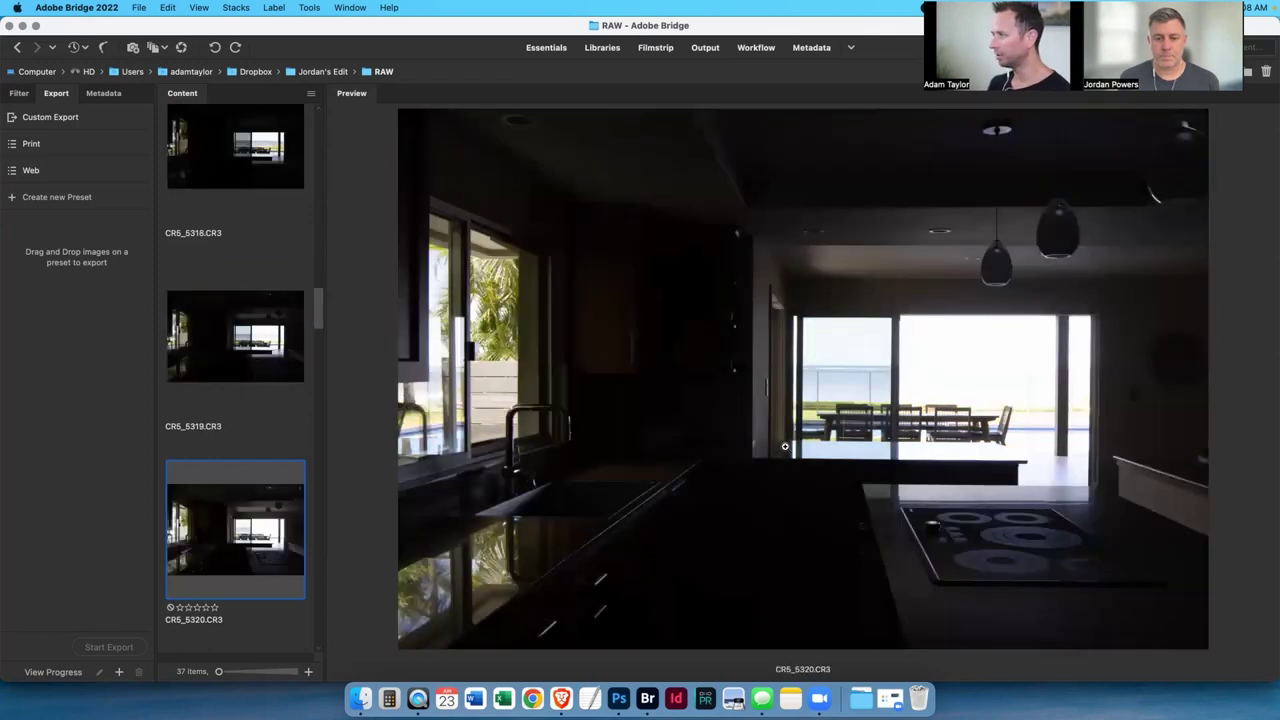
pyautogui.press('Down')
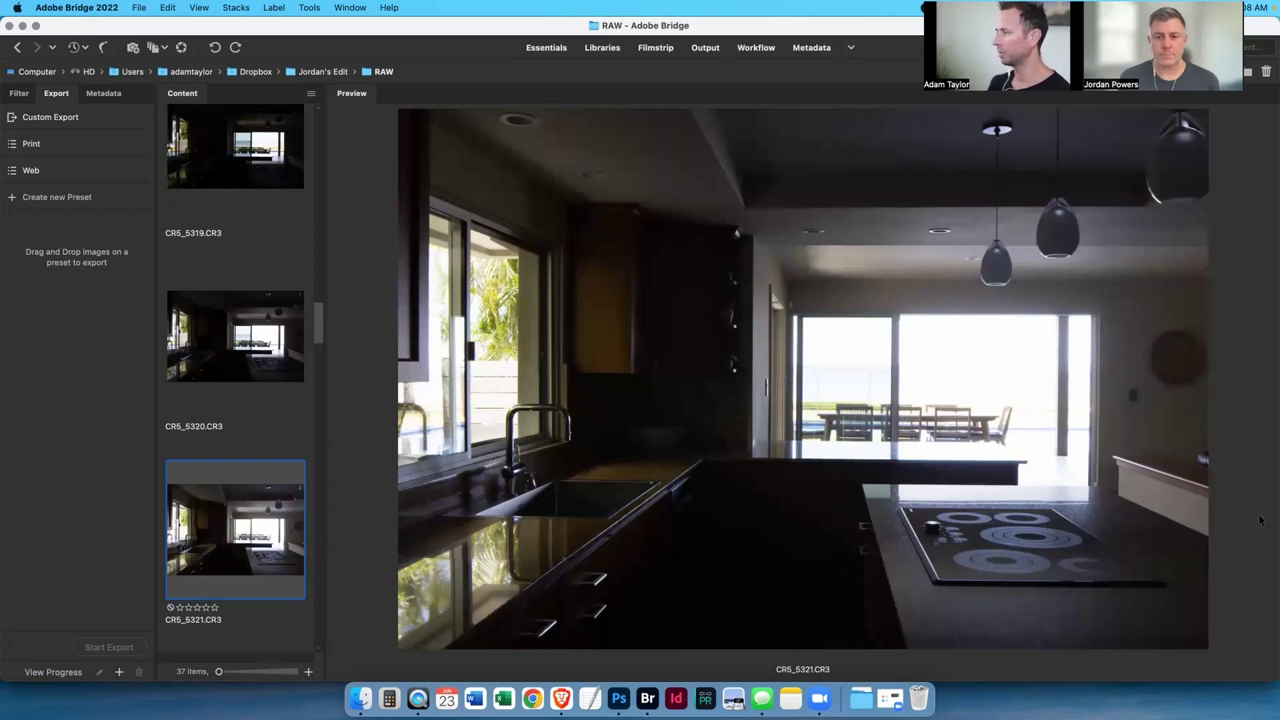
pyautogui.press('Down')
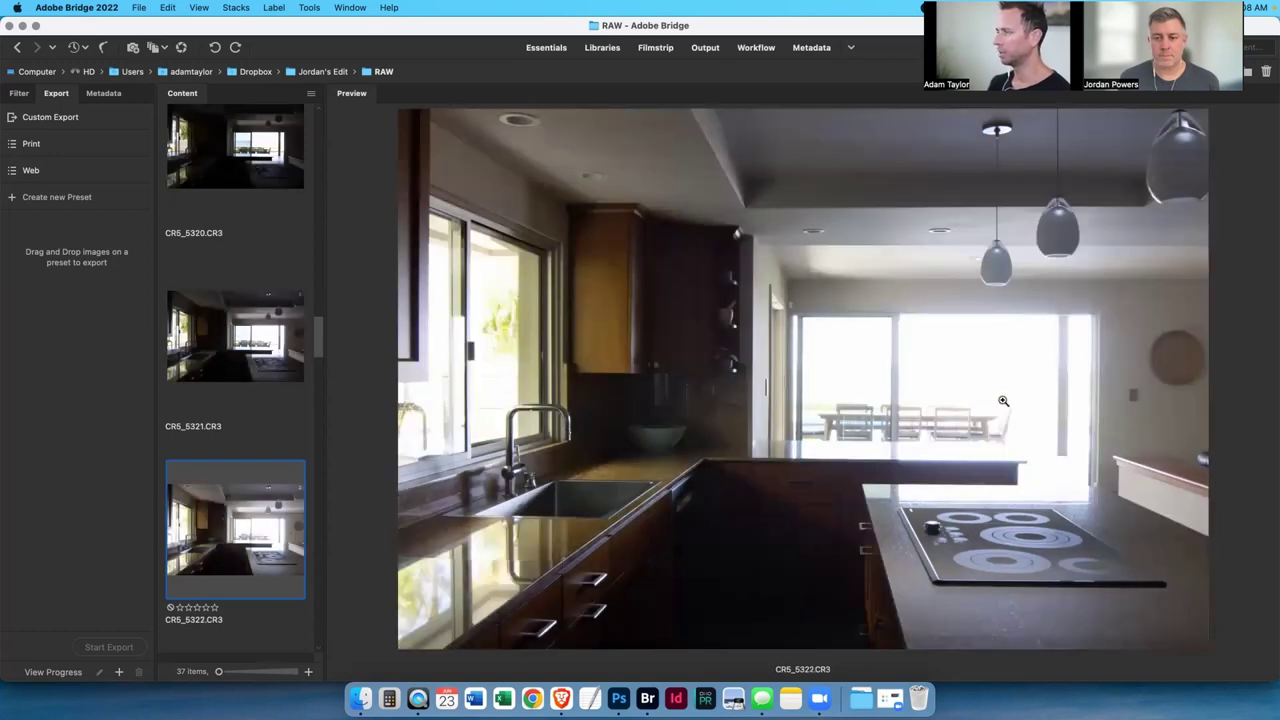
pyautogui.press('Down')
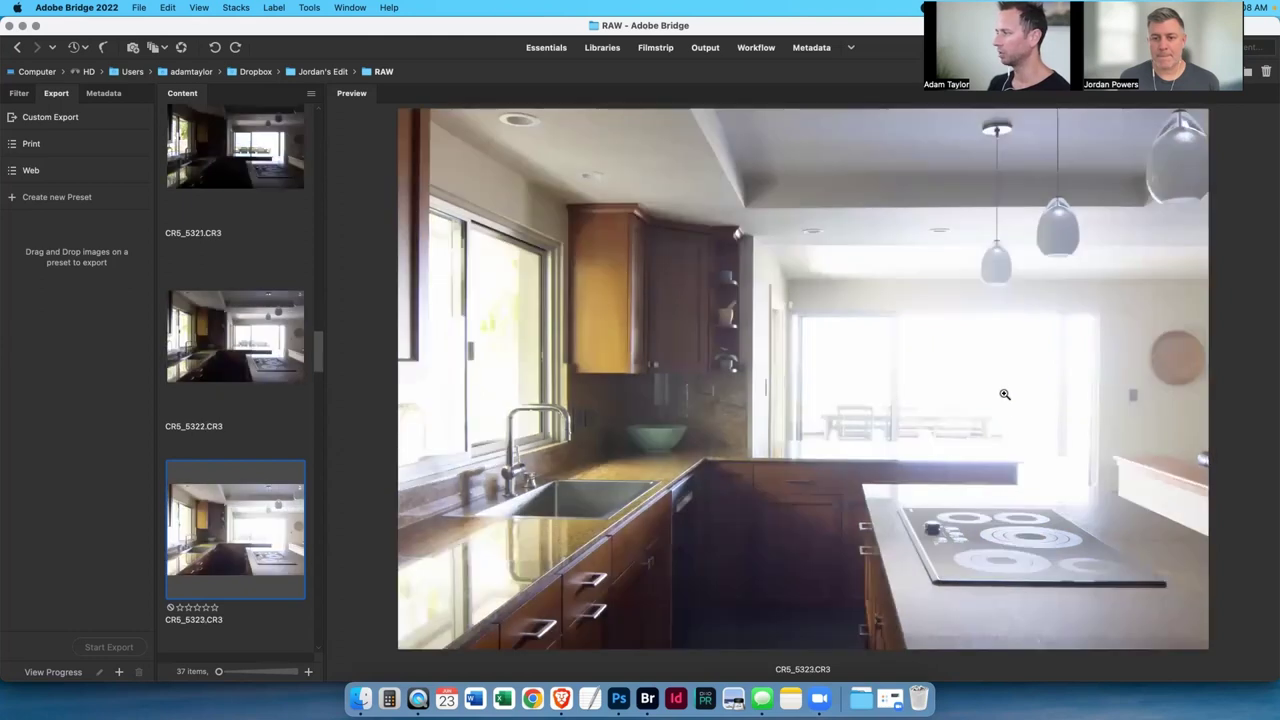
# - Preview the first lit kitchen frames, CR5_5324.CR3 through CR5_5326.CR3
pyautogui.press('Down')
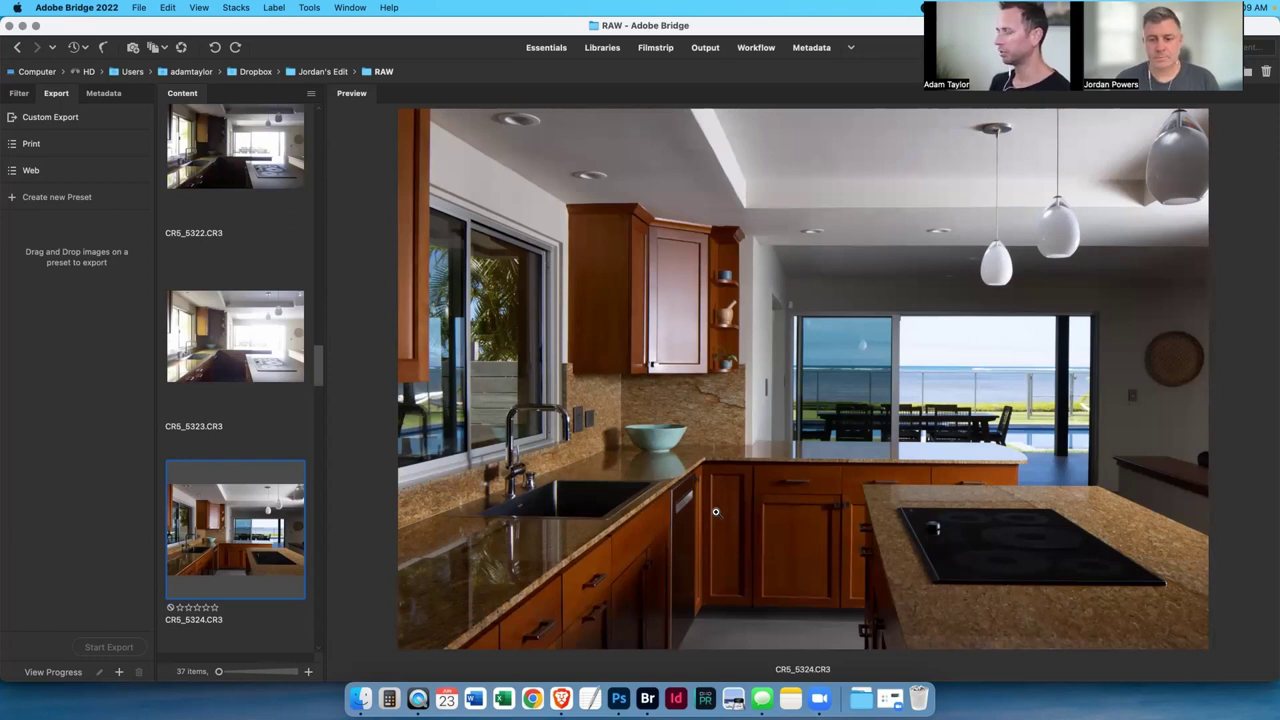
pyautogui.press('Right')
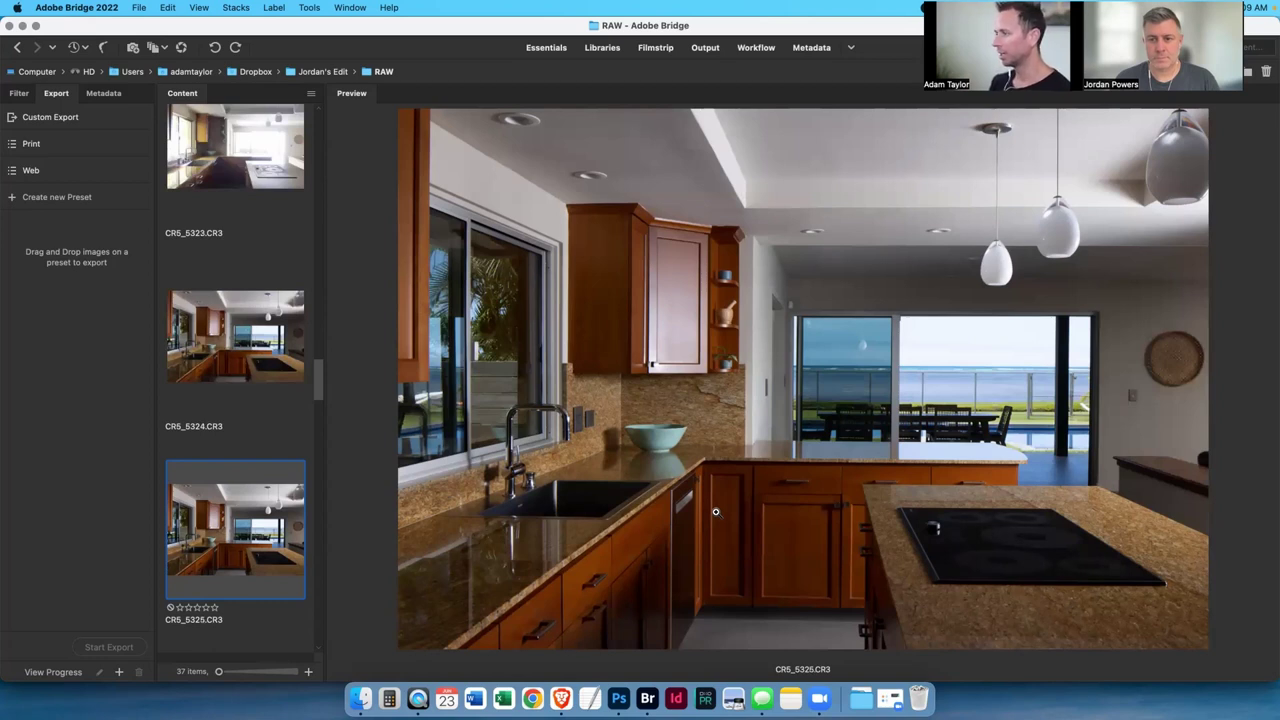
pyautogui.press('Right')
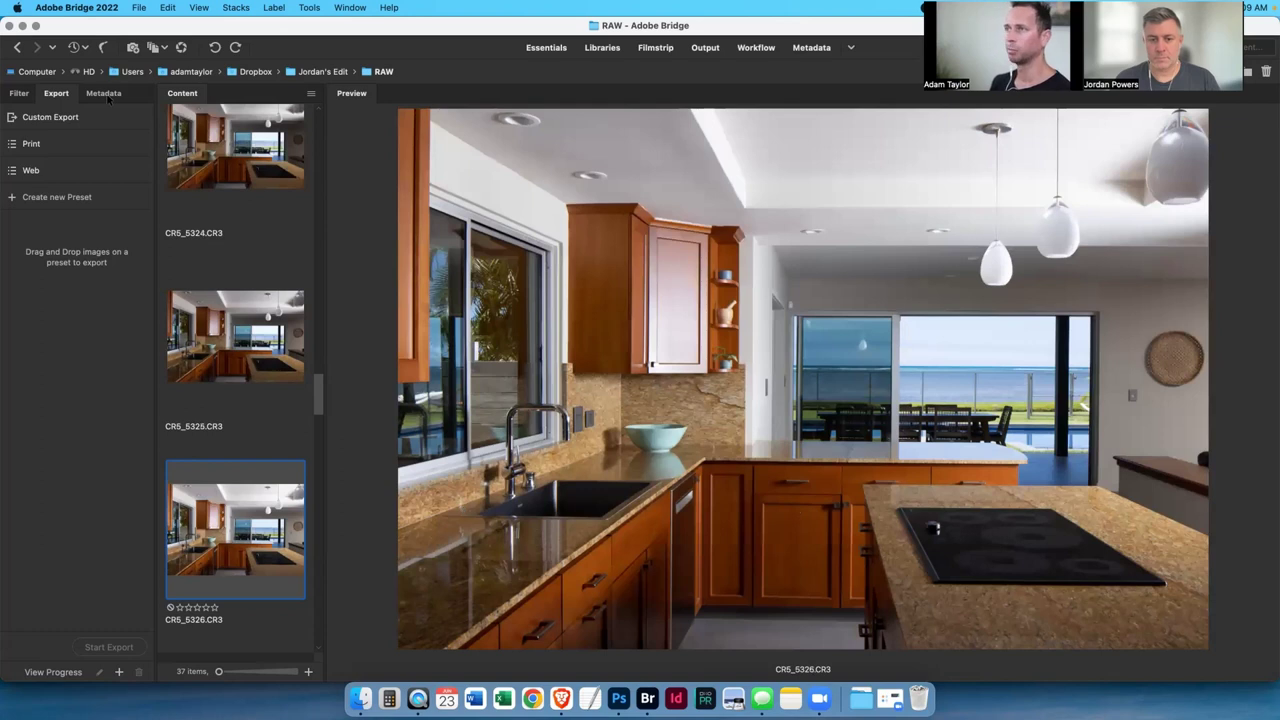
# - Show the file metadata and compare the camera settings of CR5_5320.CR3 with those of CR5_5324.CR3
pyautogui.click(104, 94)
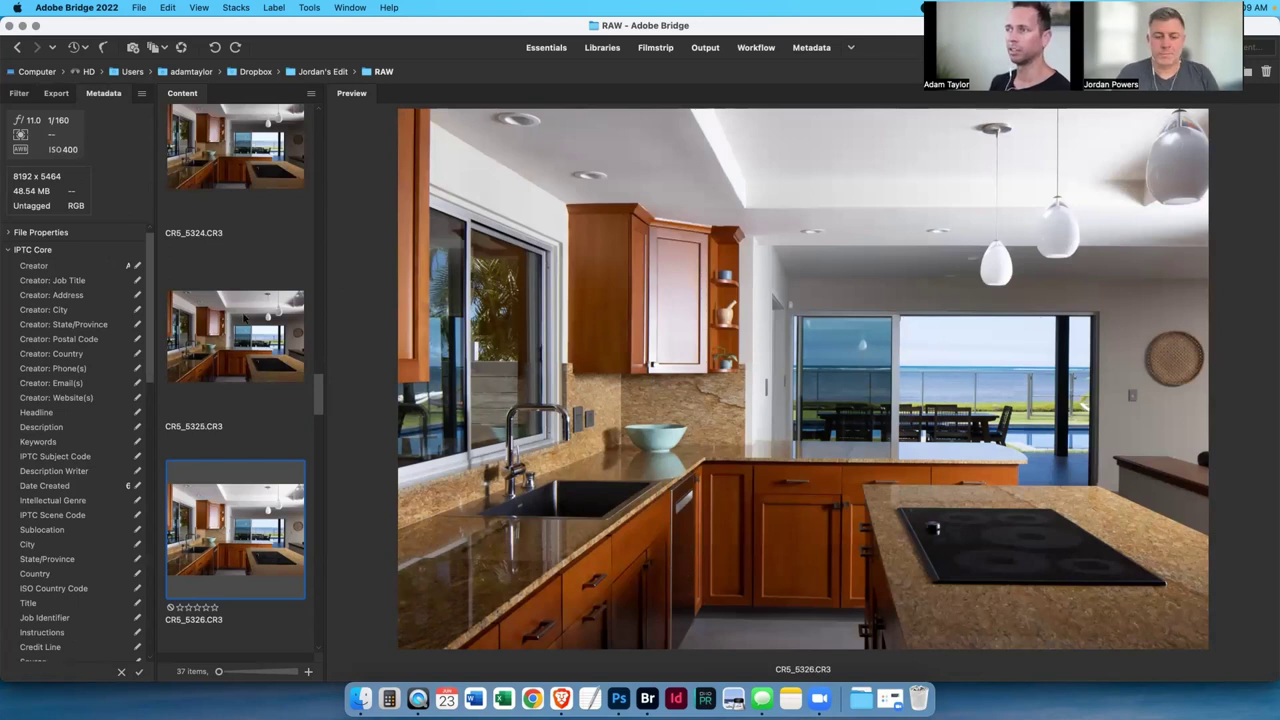
pyautogui.scroll(5, 245, 318)
pyautogui.click(260, 256)
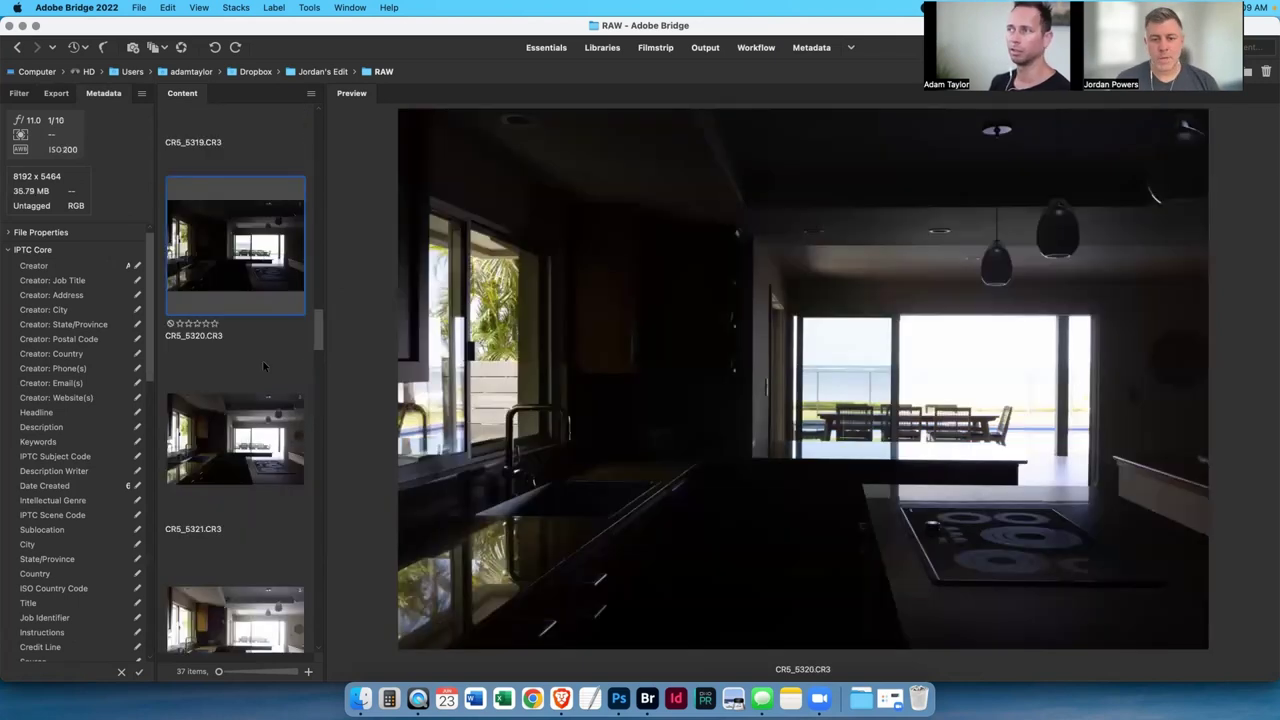
pyautogui.scroll(-8, 262, 380)
pyautogui.click(261, 389)
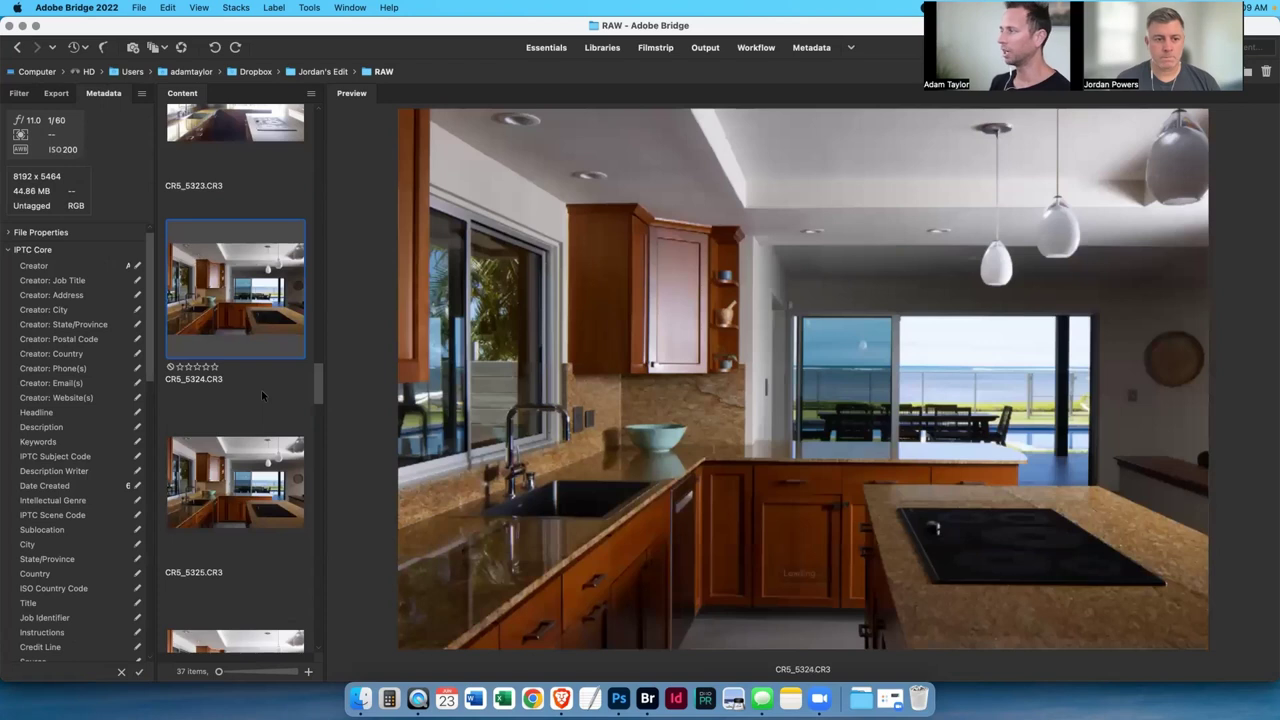
# - Examine how the lighting changes across the lit kitchen frames CR5_5325.CR3 through CR5_5330.CR3
pyautogui.press('Down')
pyautogui.press('Down')
pyautogui.press('Down')
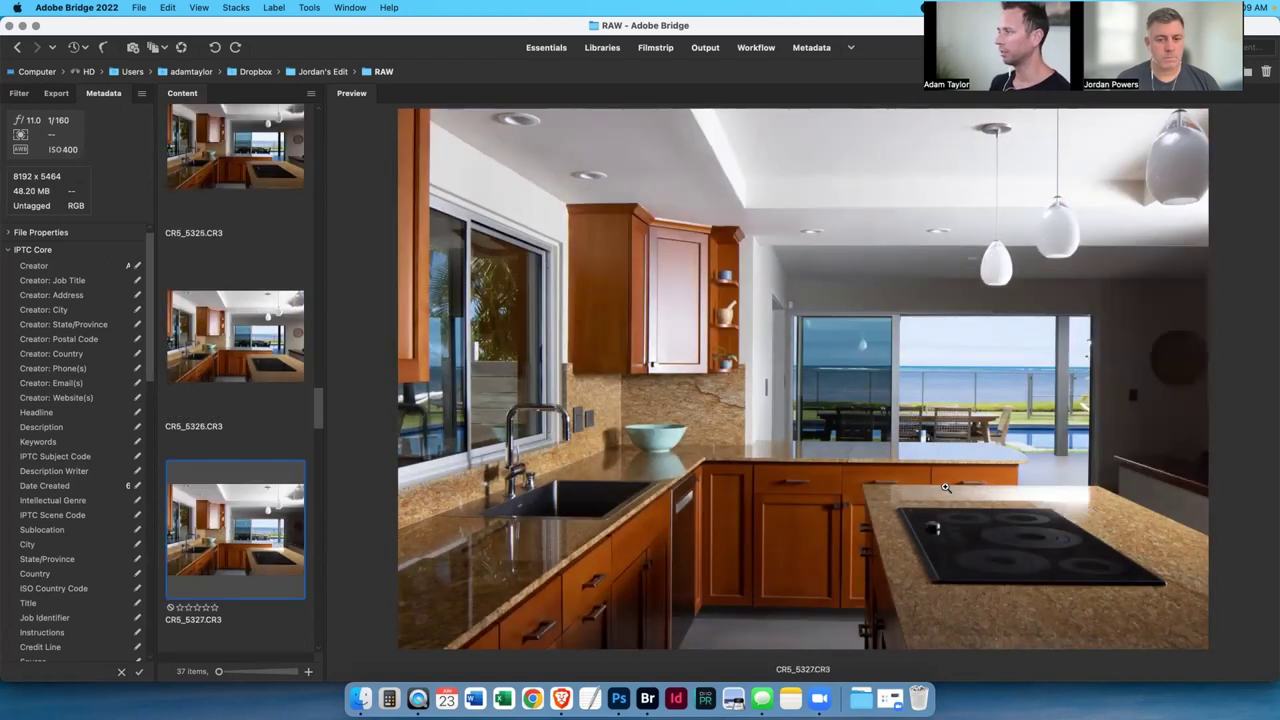
pyautogui.press('Down')
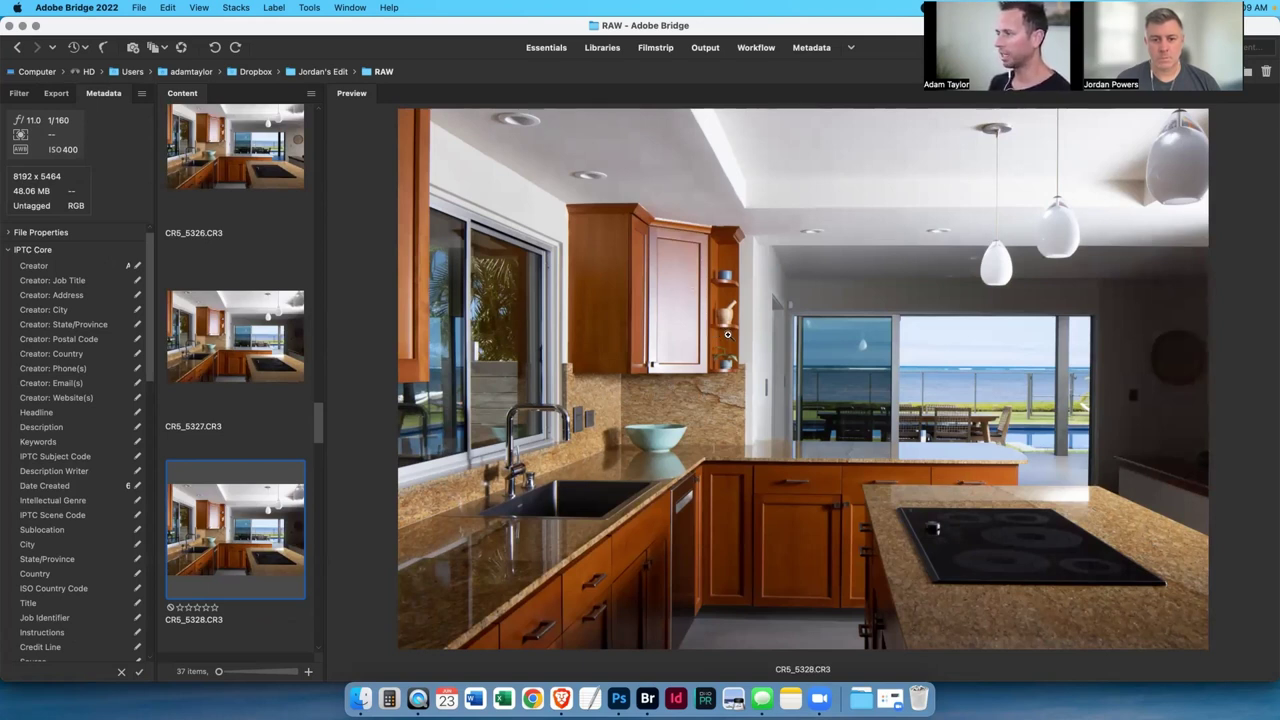
pyautogui.press('Down')
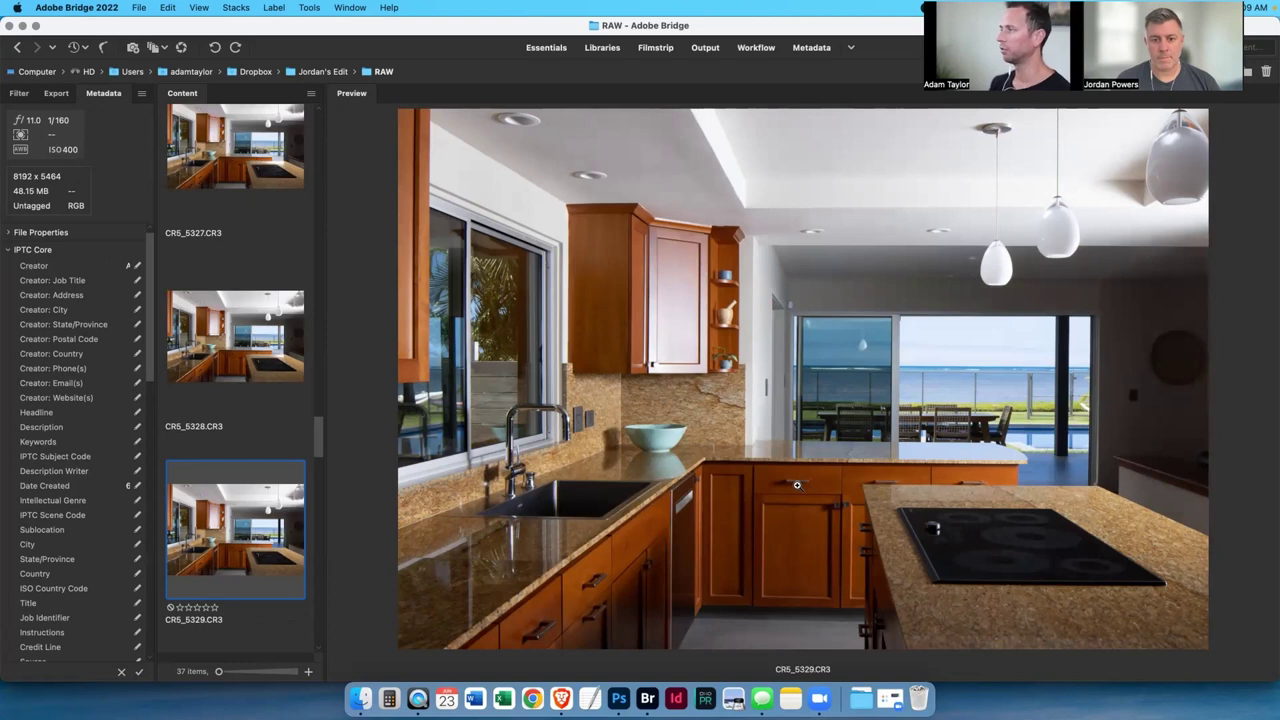
pyautogui.press('Down')
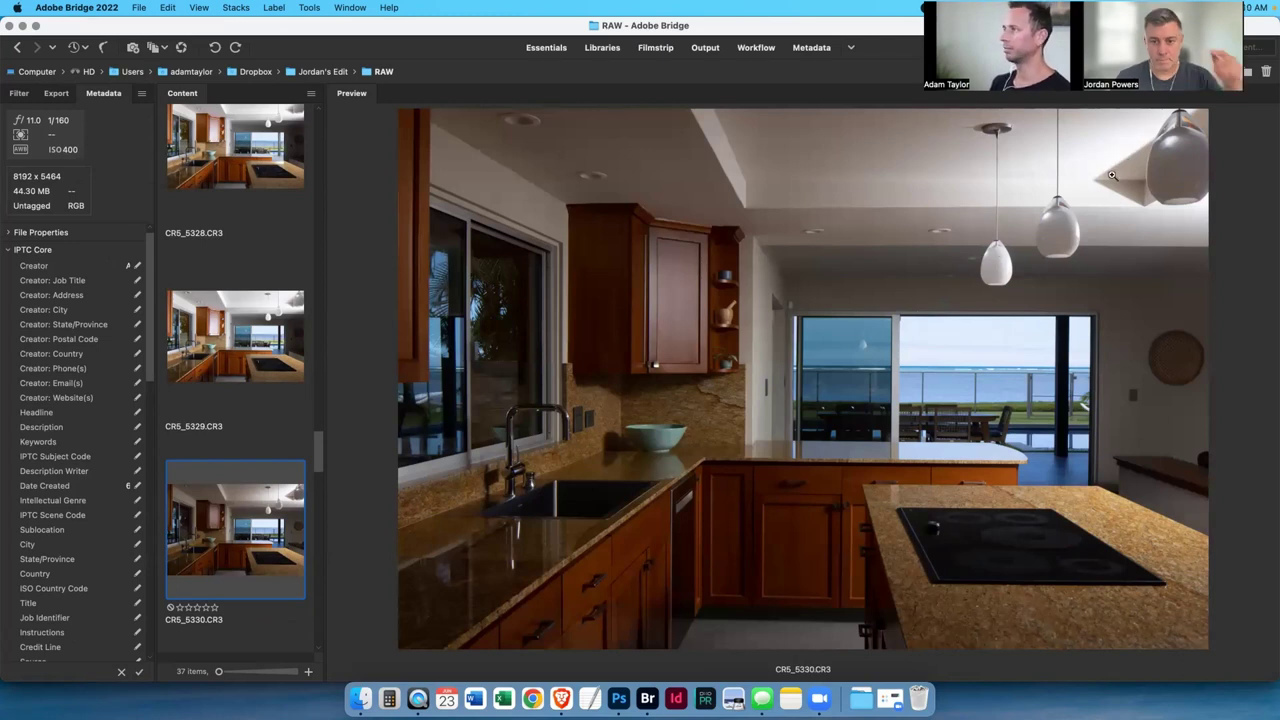
# - Continue examining the lit kitchen frames from CR5_5331.CR3 onward to CR5_5337.CR3
pyautogui.press('Right')
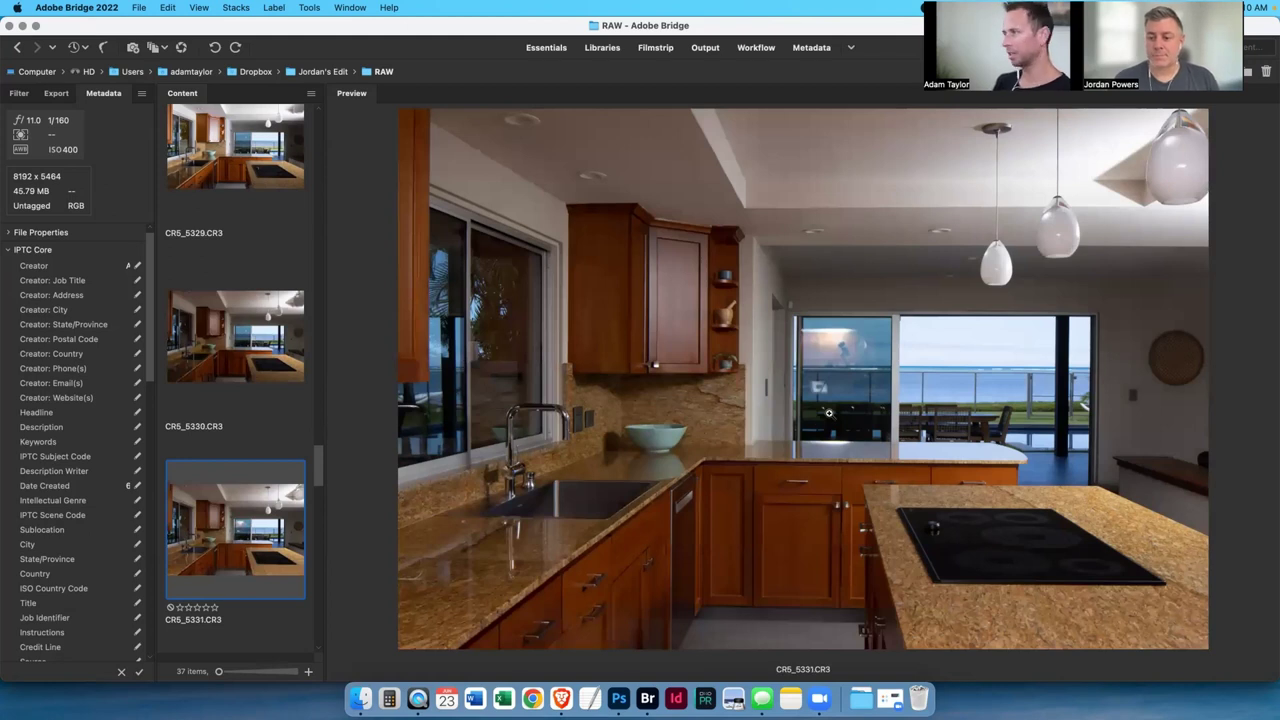
pyautogui.press('Right')
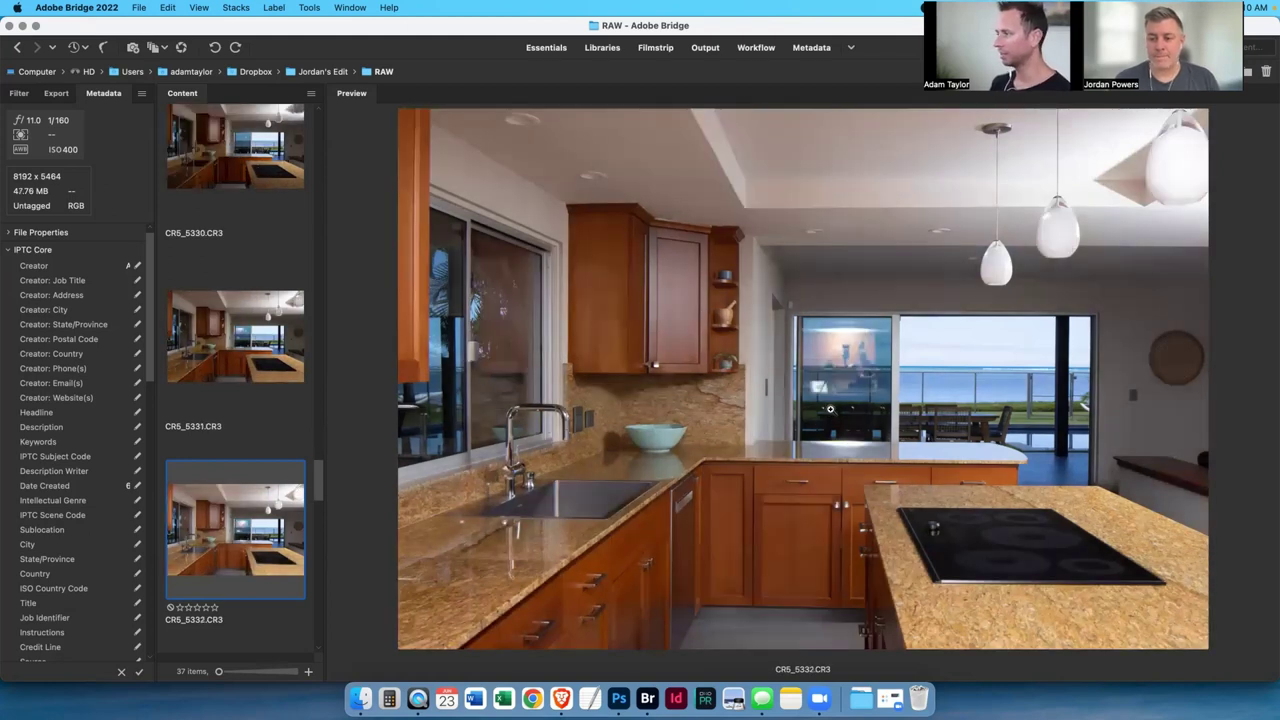
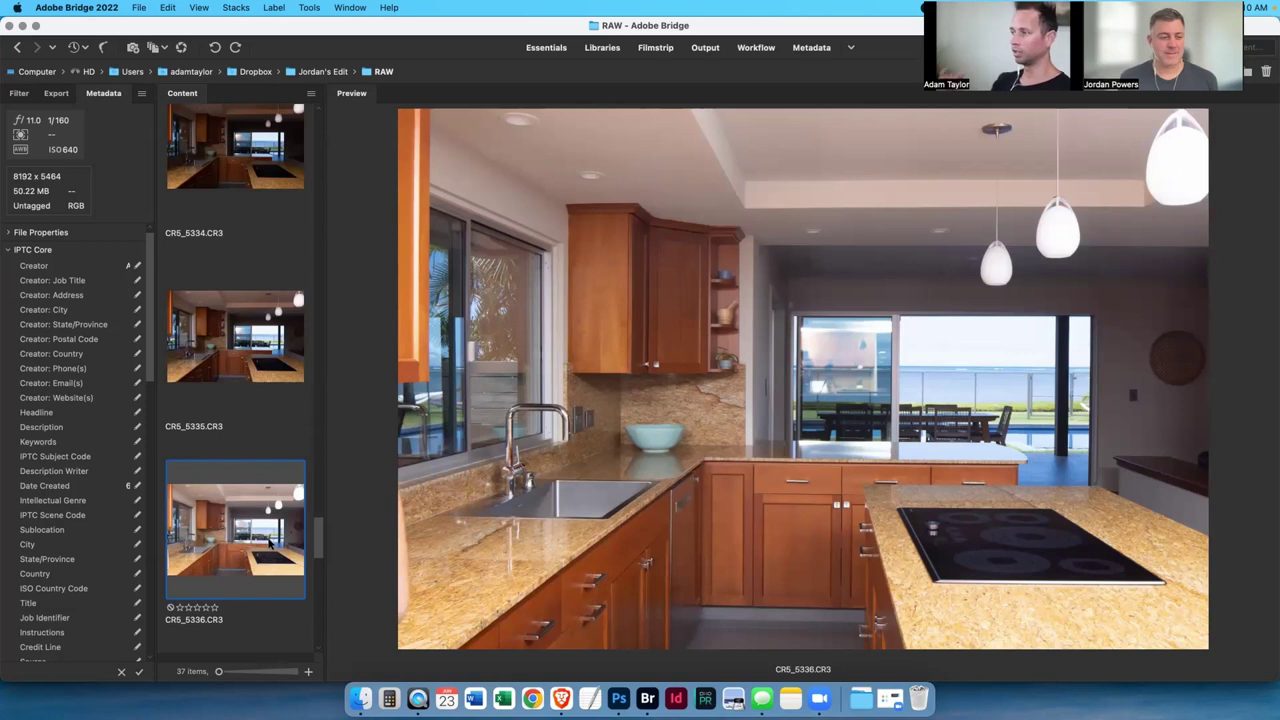
pyautogui.press('Down')
pyautogui.press('Down')
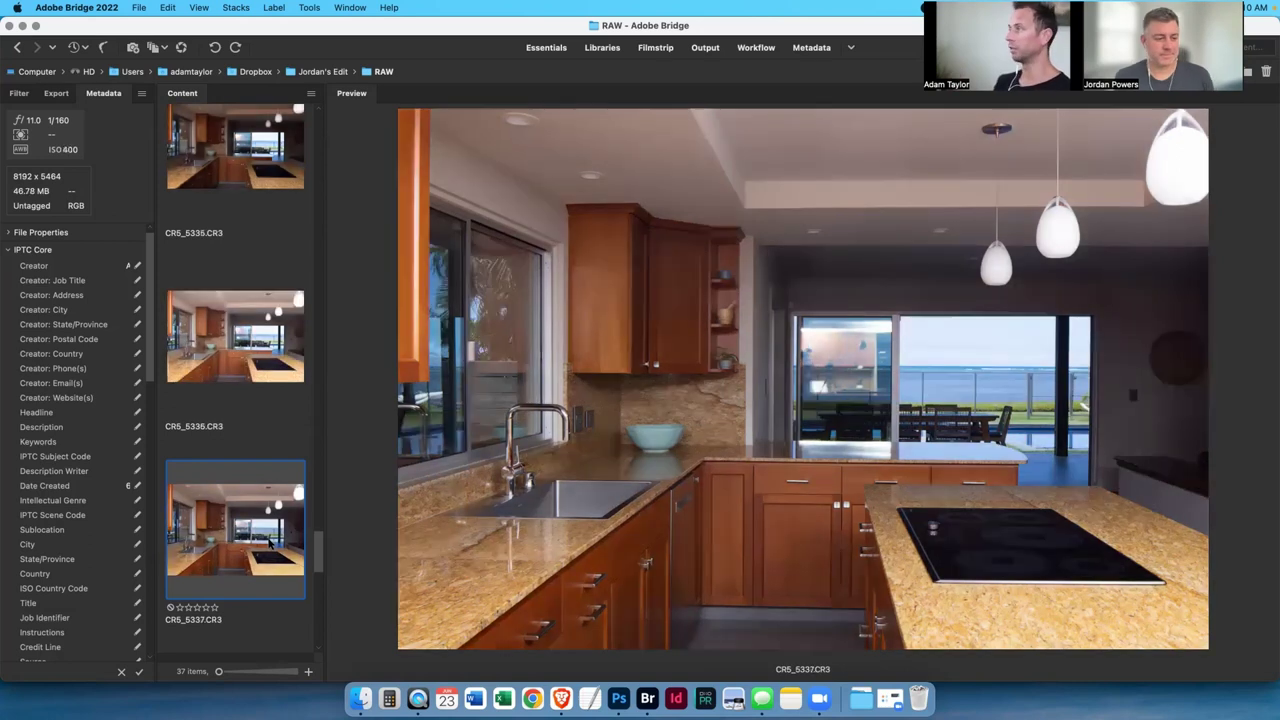
# - Preview frames CR5_5338.CR3 and CR5_5339.CR3 and compare them with CR5_5337.CR3
pyautogui.press('Down')
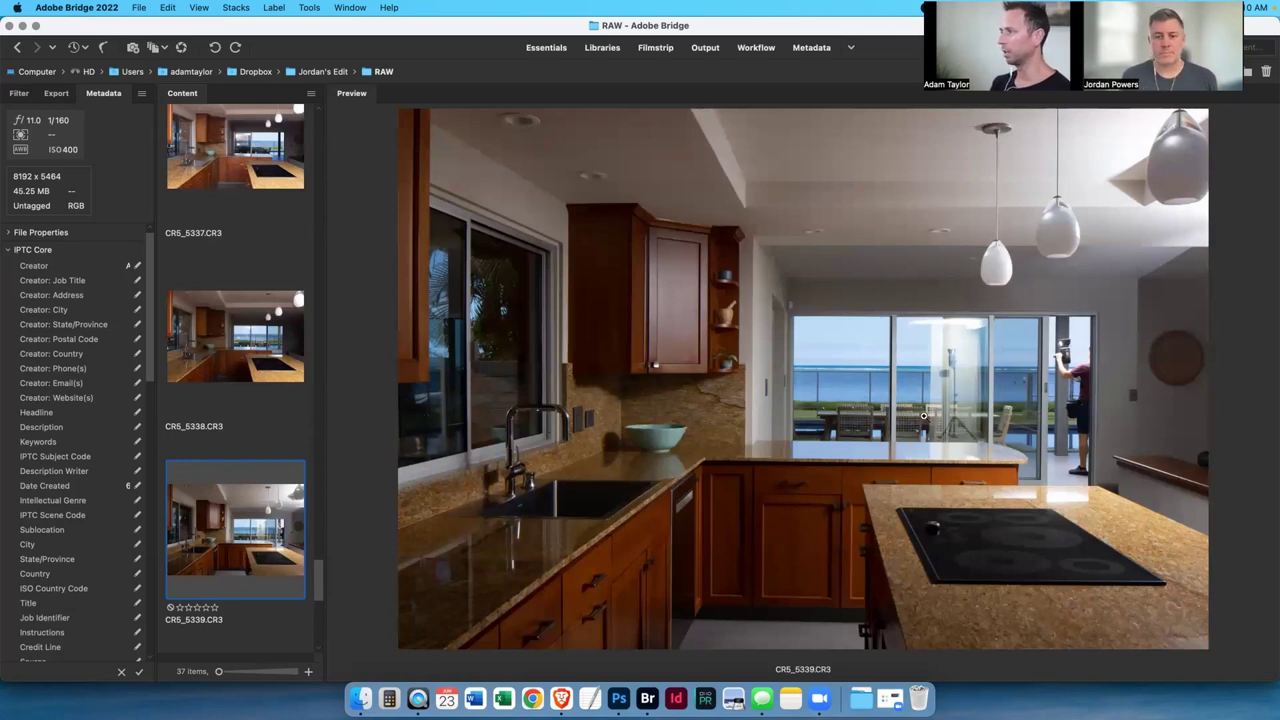
pyautogui.press('Up')
pyautogui.press('Up')
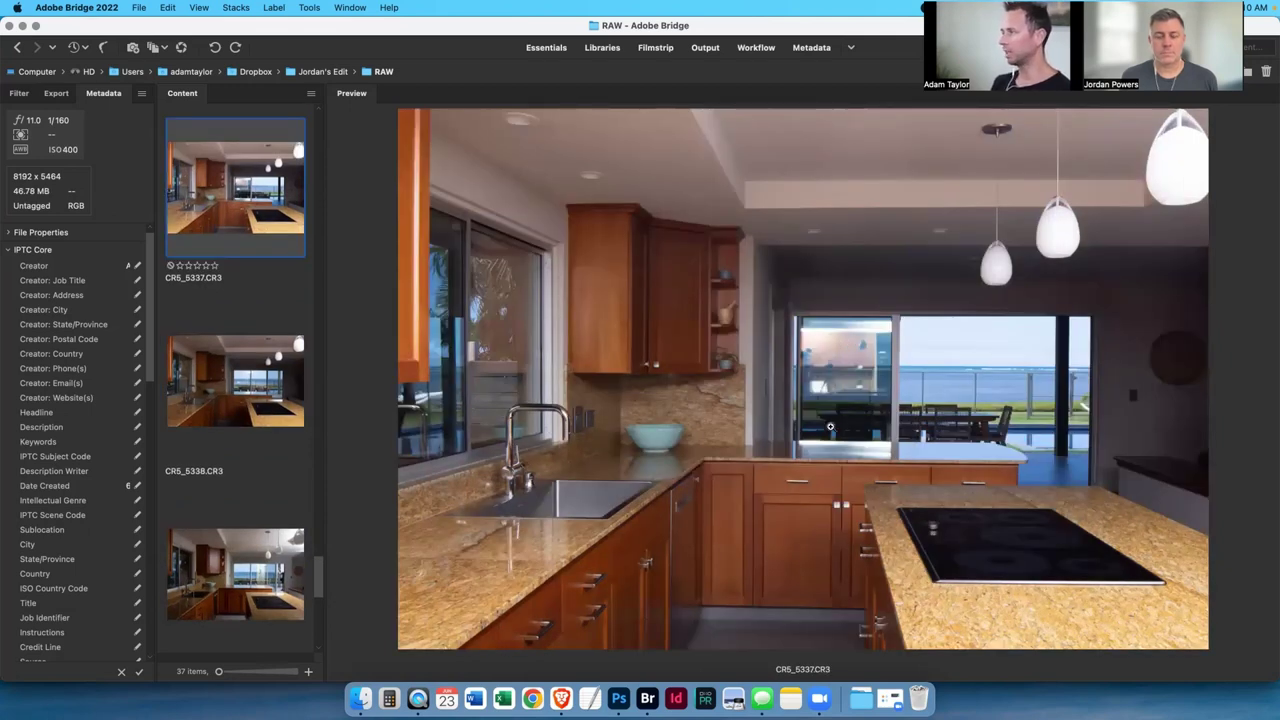
# - Re-examine the lit kitchen frames in reverse order from CR5_5336.CR3 back to CR5_5328.CR3
pyautogui.press('Up')
pyautogui.press('Up')
pyautogui.press('Up')
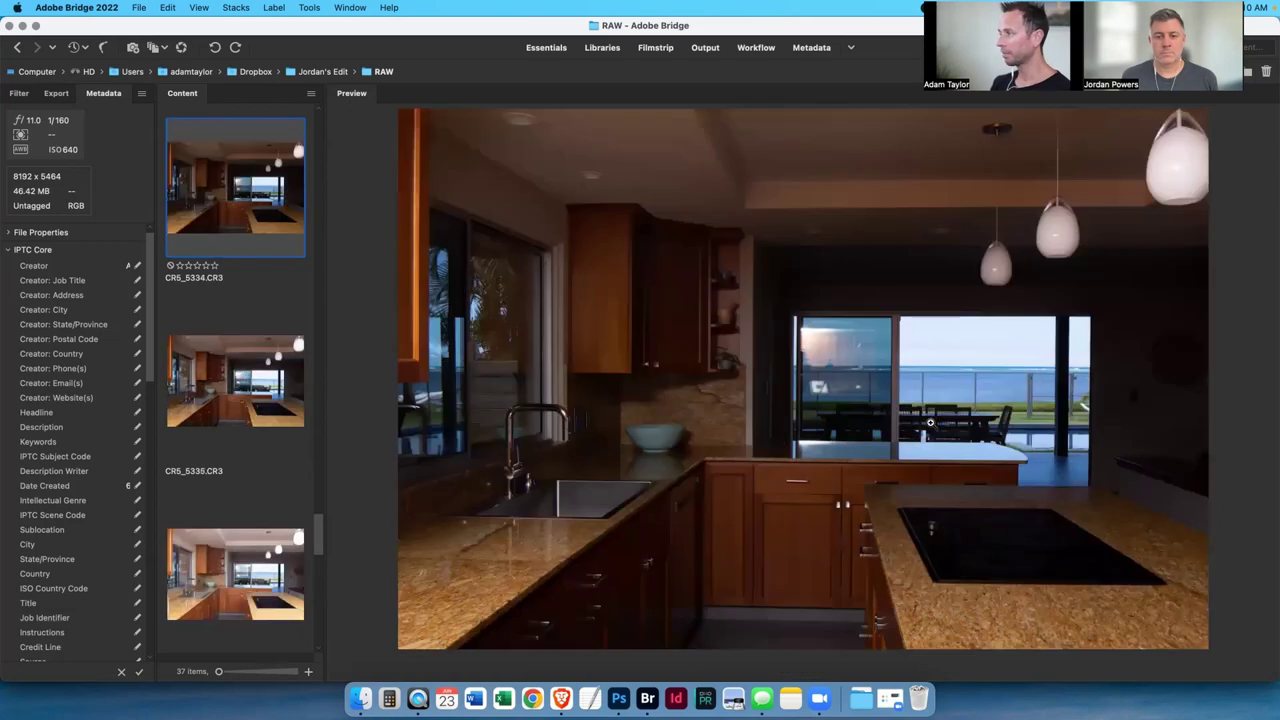
pyautogui.press('Up')
pyautogui.press('Up')
pyautogui.press('Up')
pyautogui.press('Up')
pyautogui.press('Up')
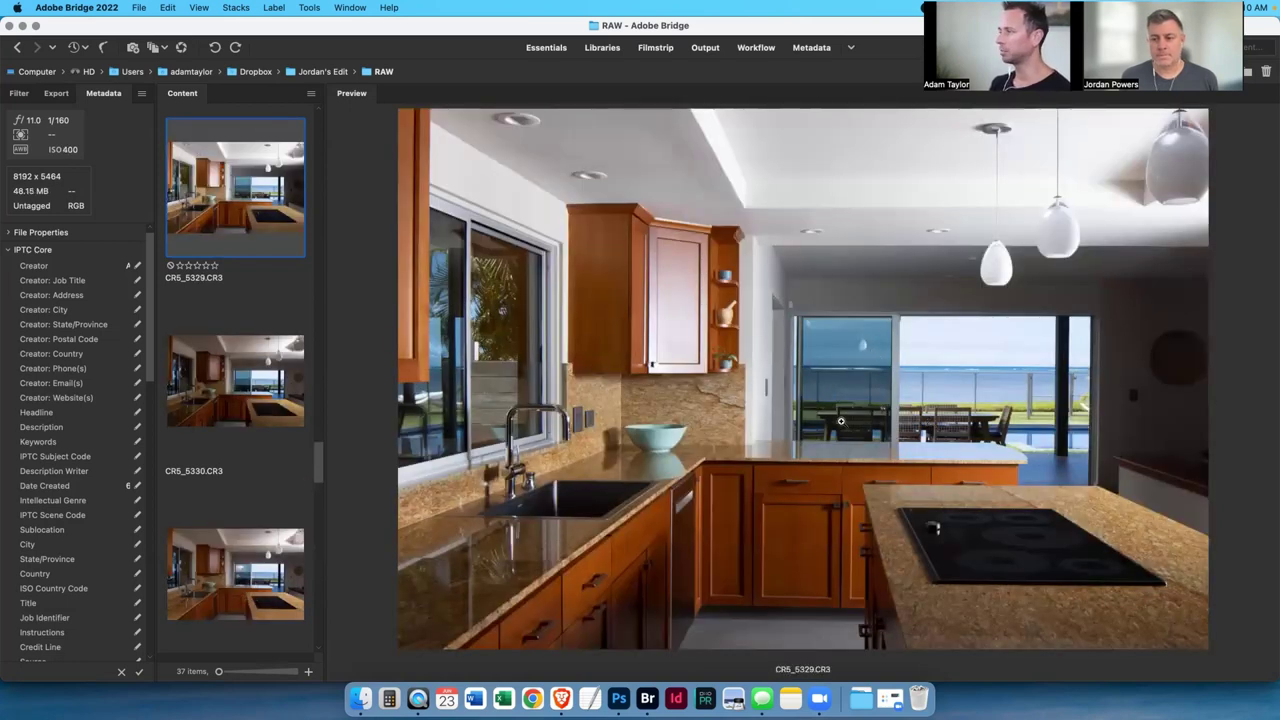
pyautogui.press('Up')
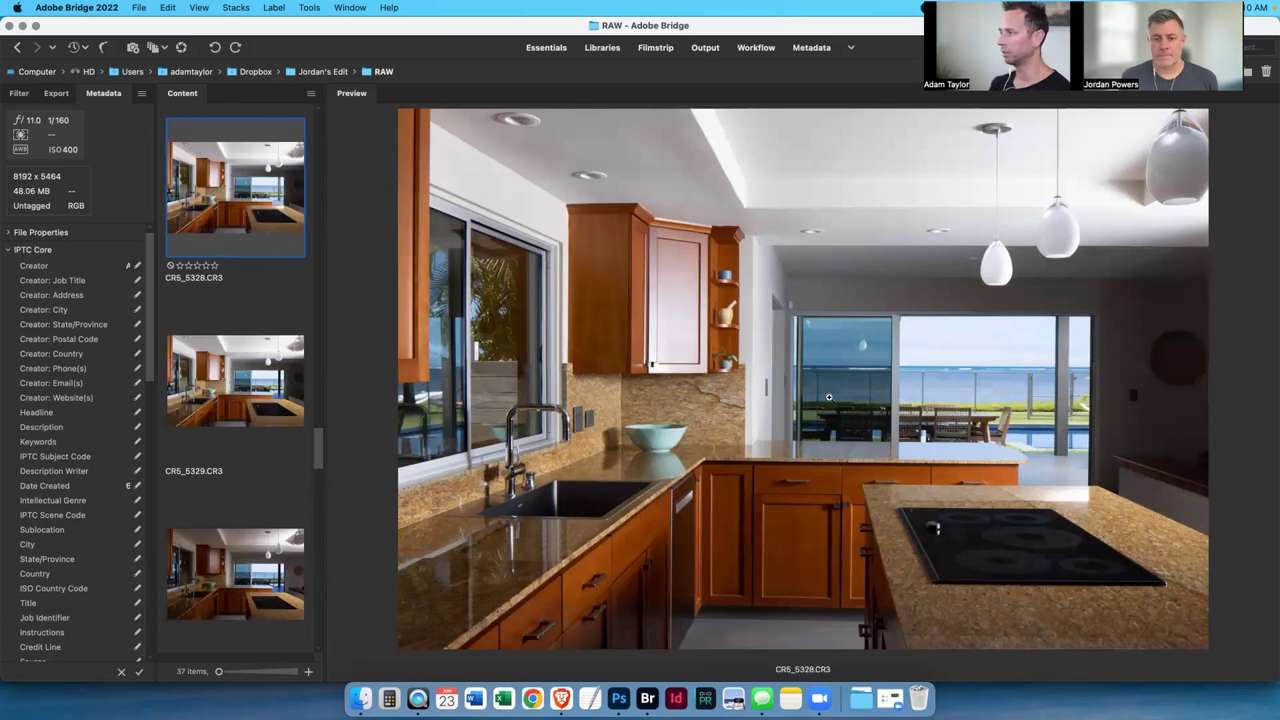
# - Examine the lit kitchen frames in forward order from CR5_5329.CR3 through the last one, CR5_5342.CR3
pyautogui.press('Down')
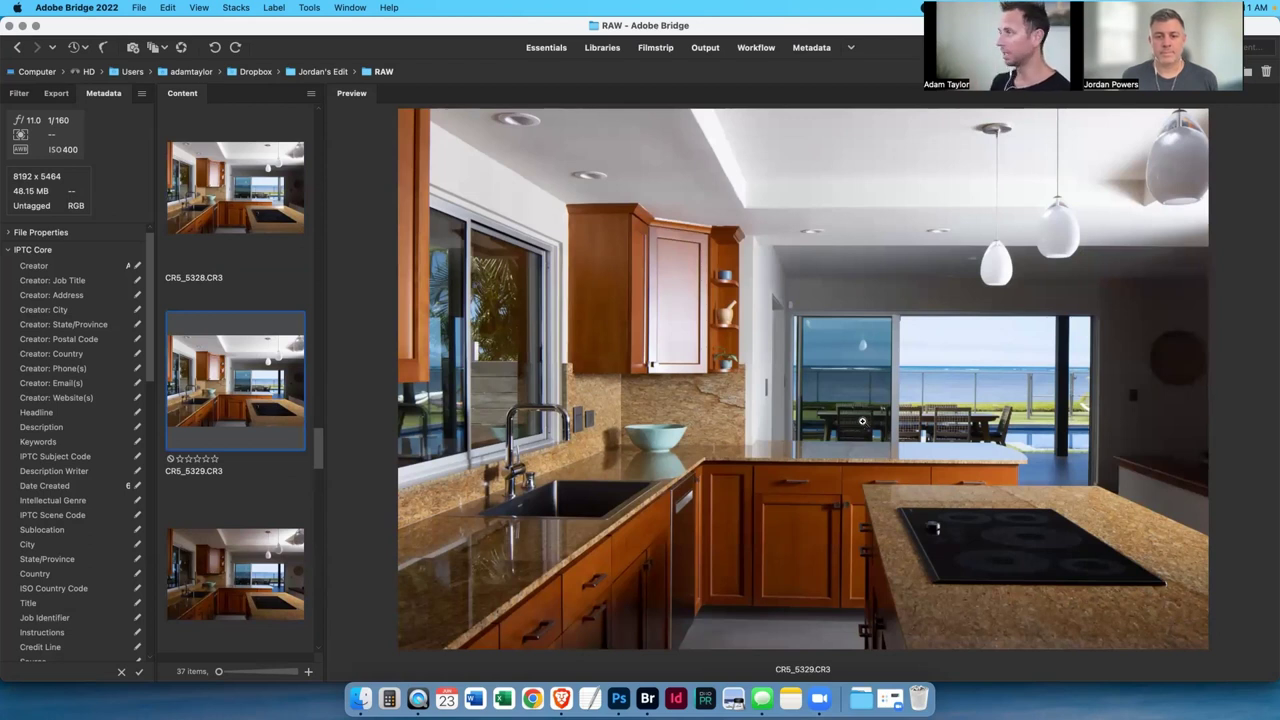
pyautogui.press('Down')
pyautogui.press('Down')
pyautogui.press('Down')
pyautogui.press('Down')
pyautogui.press('Down')
pyautogui.press('Down')
pyautogui.press('Down')
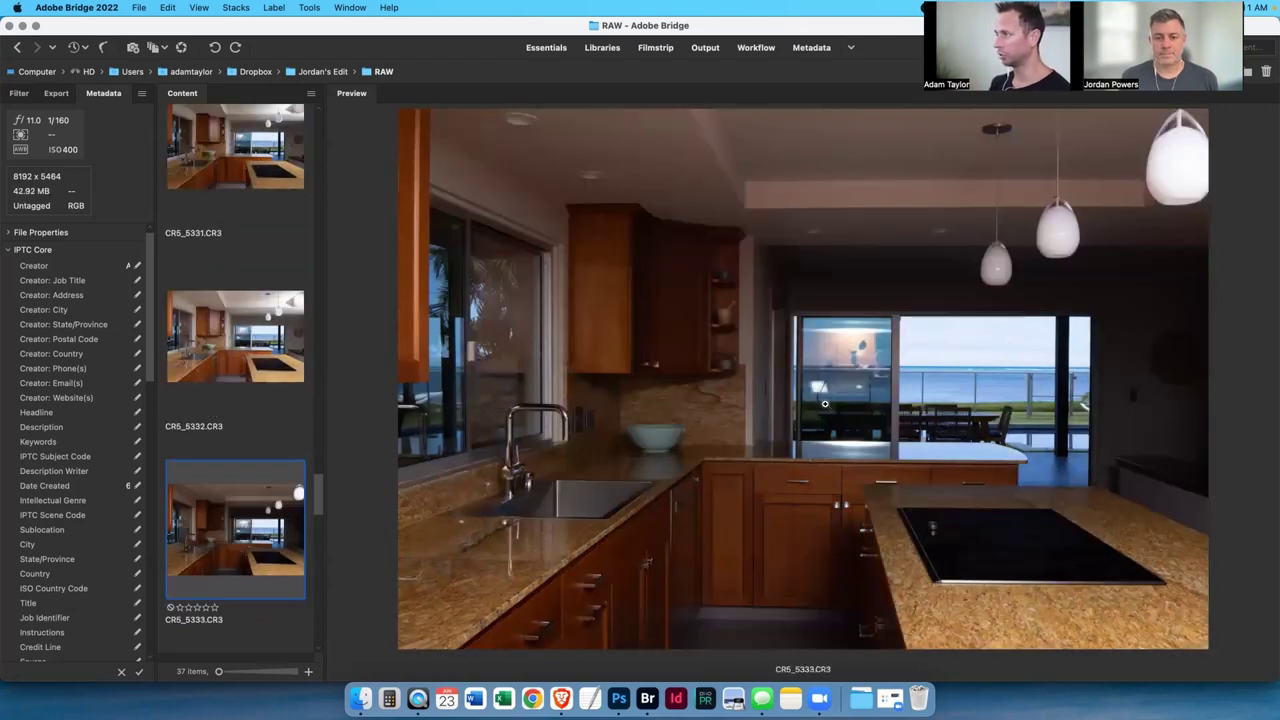
pyautogui.press('Down')
pyautogui.press('Down')
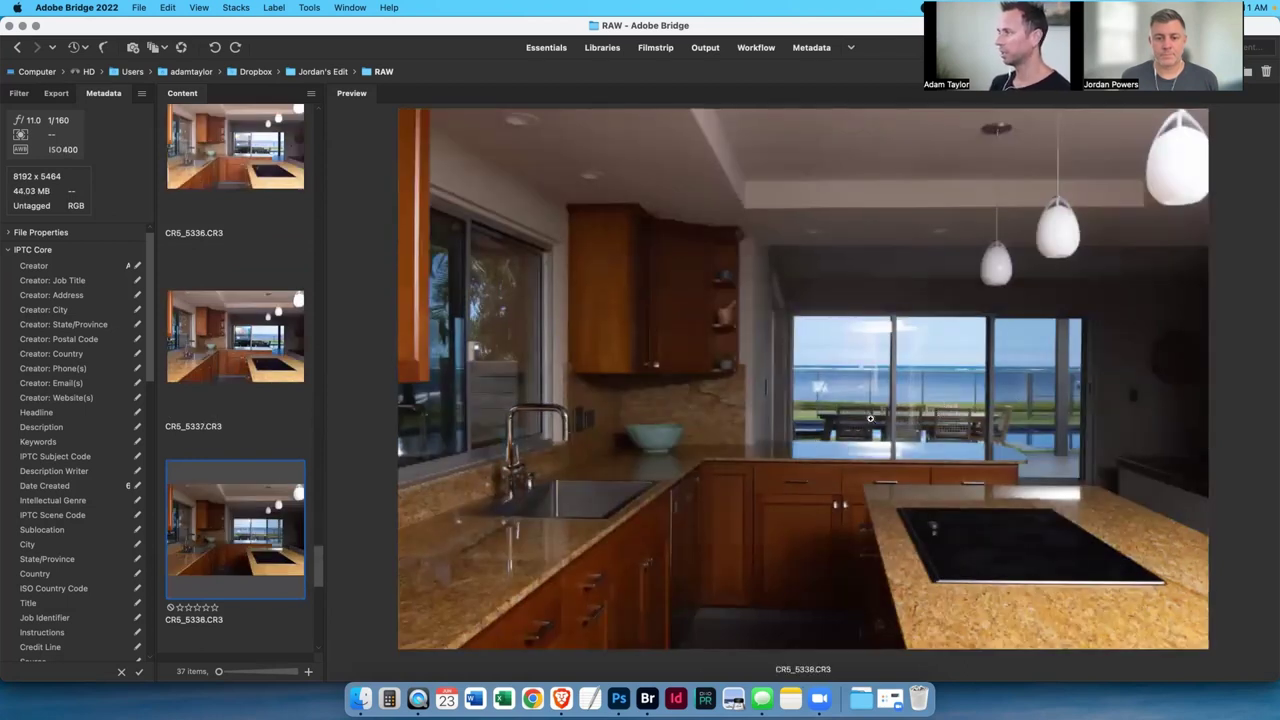
pyautogui.press('Down')
pyautogui.press('Down')
pyautogui.press('Down')
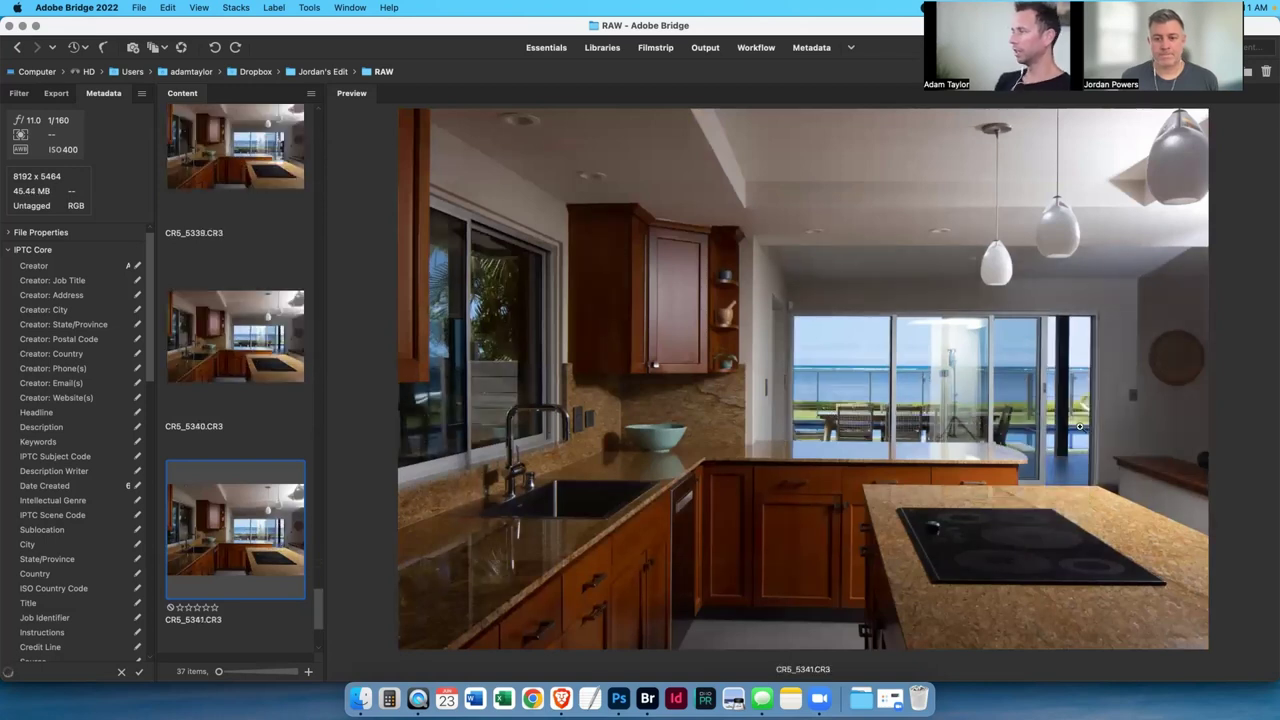
pyautogui.press('Down')
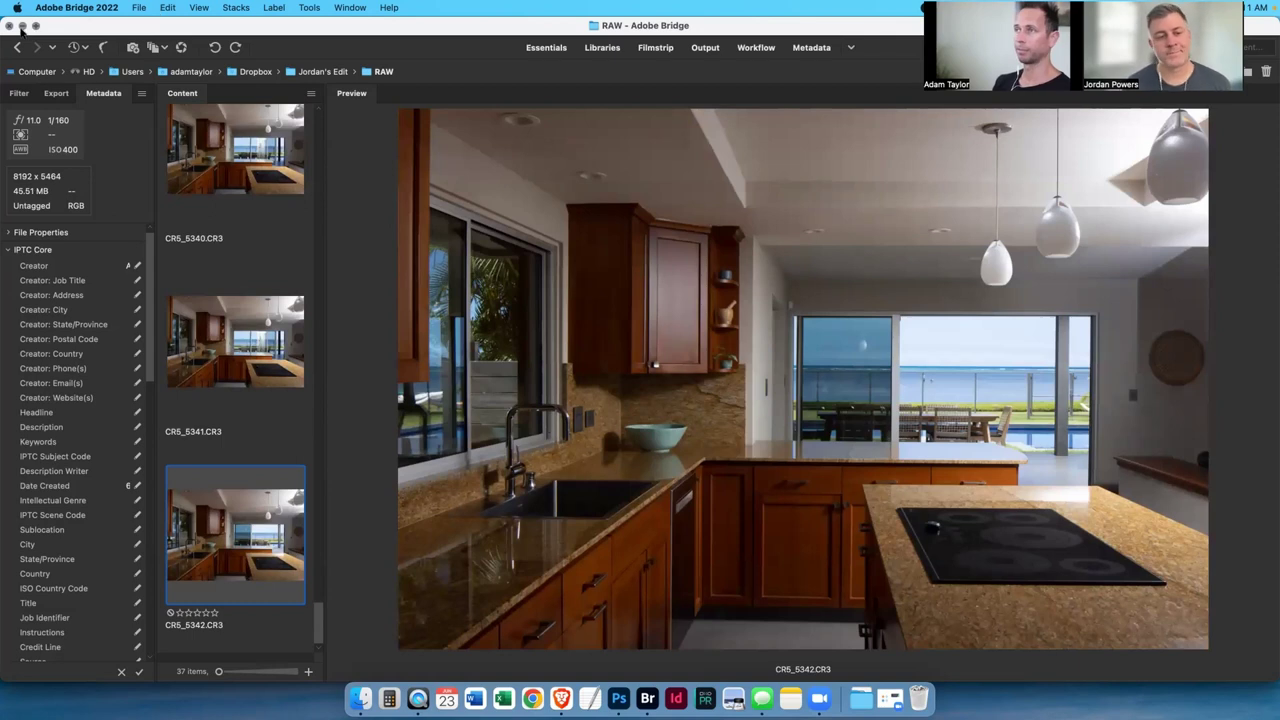
# - Switch to Photoshop and hide every layer and group above the Ambient group in the layered kitchen edit
pyautogui.click(619, 700)
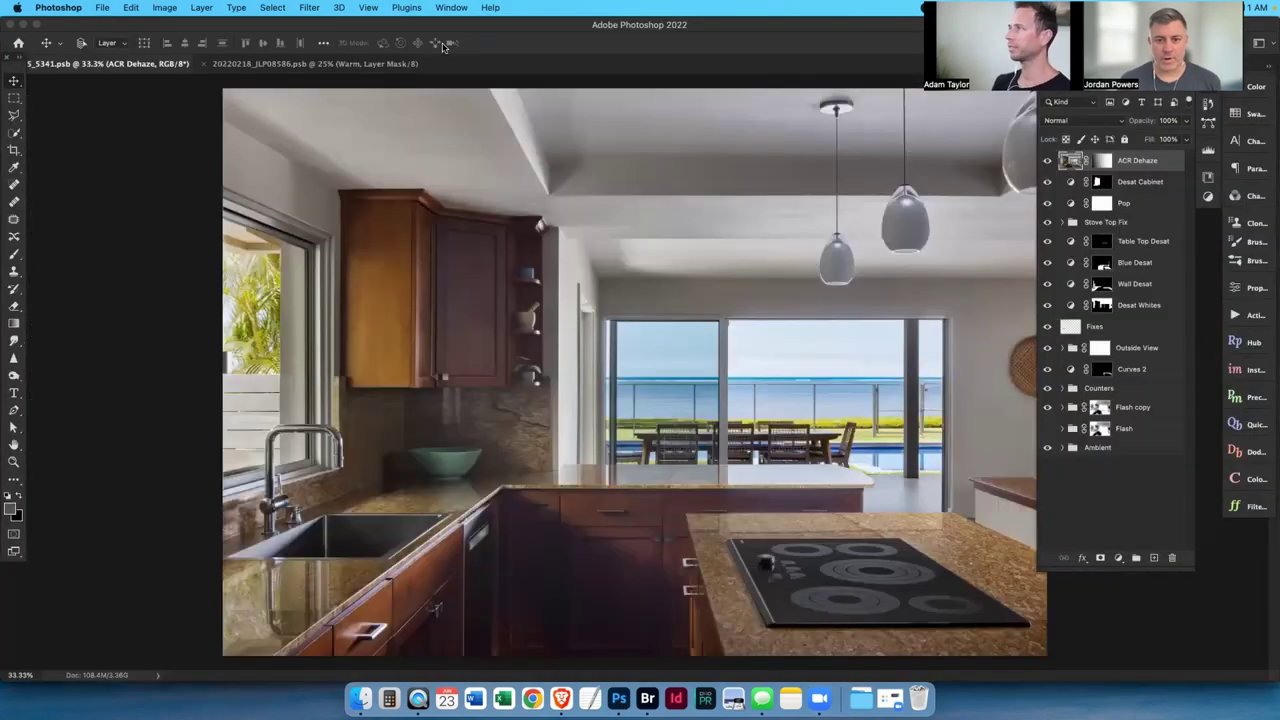
pyautogui.click(676, 698)
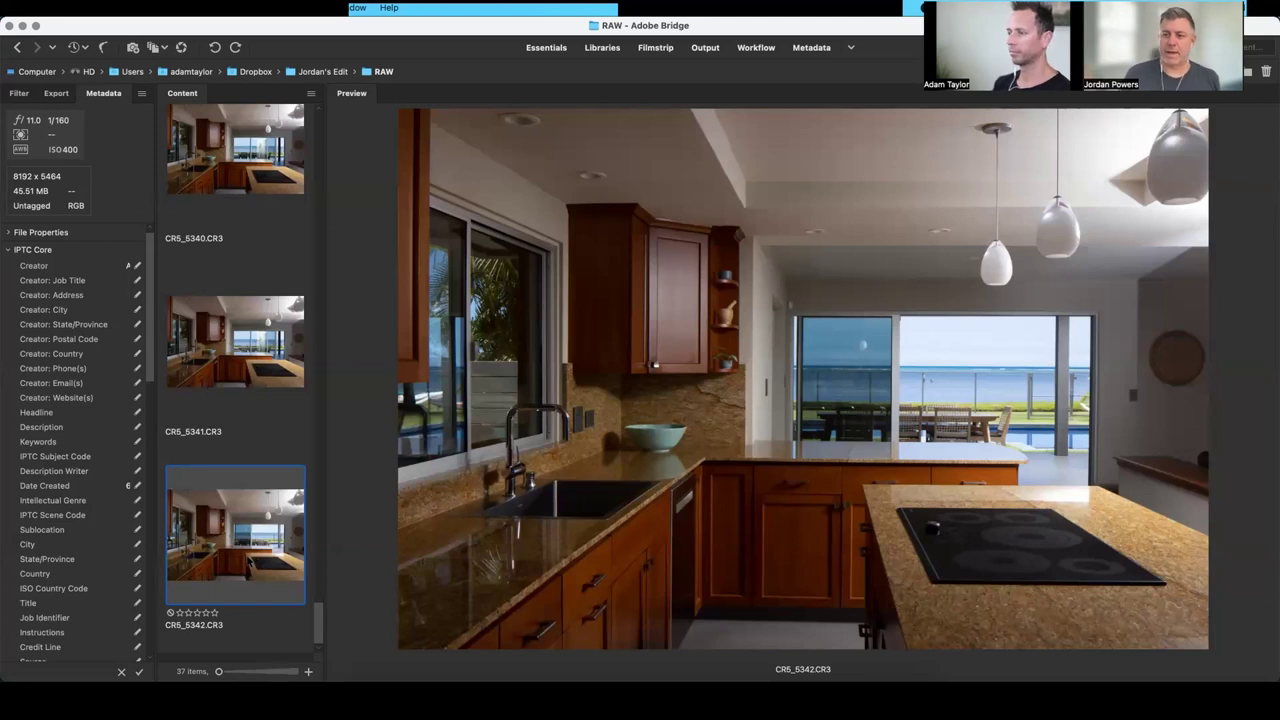
pyautogui.click(617, 702)
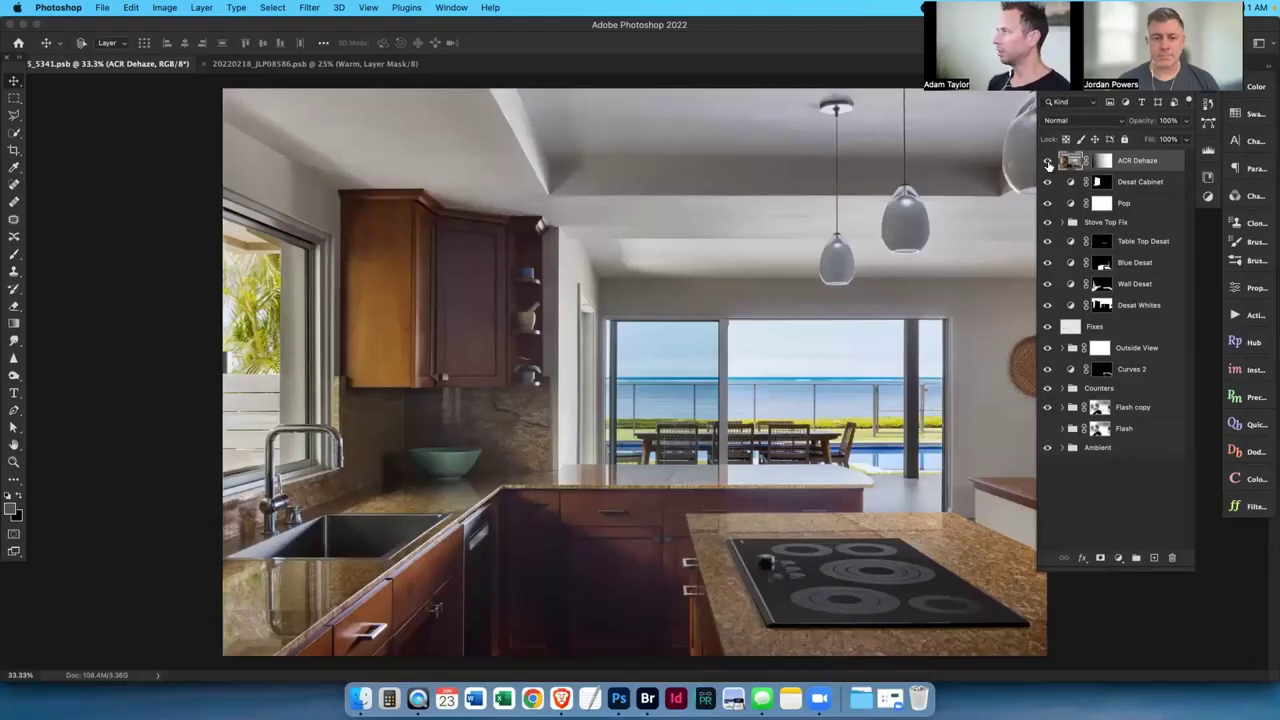
pyautogui.moveTo(1045, 207); pyautogui.dragTo(1047, 268)
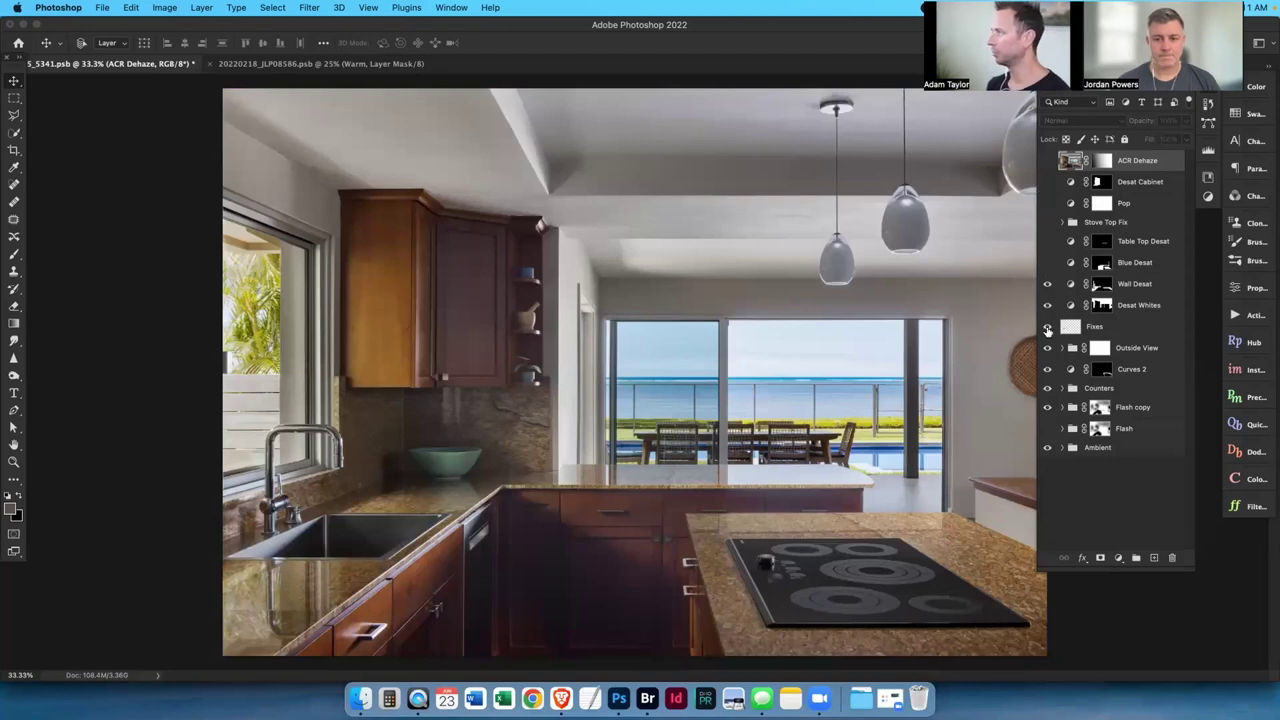
pyautogui.moveTo(1047, 351); pyautogui.dragTo(1046, 410)
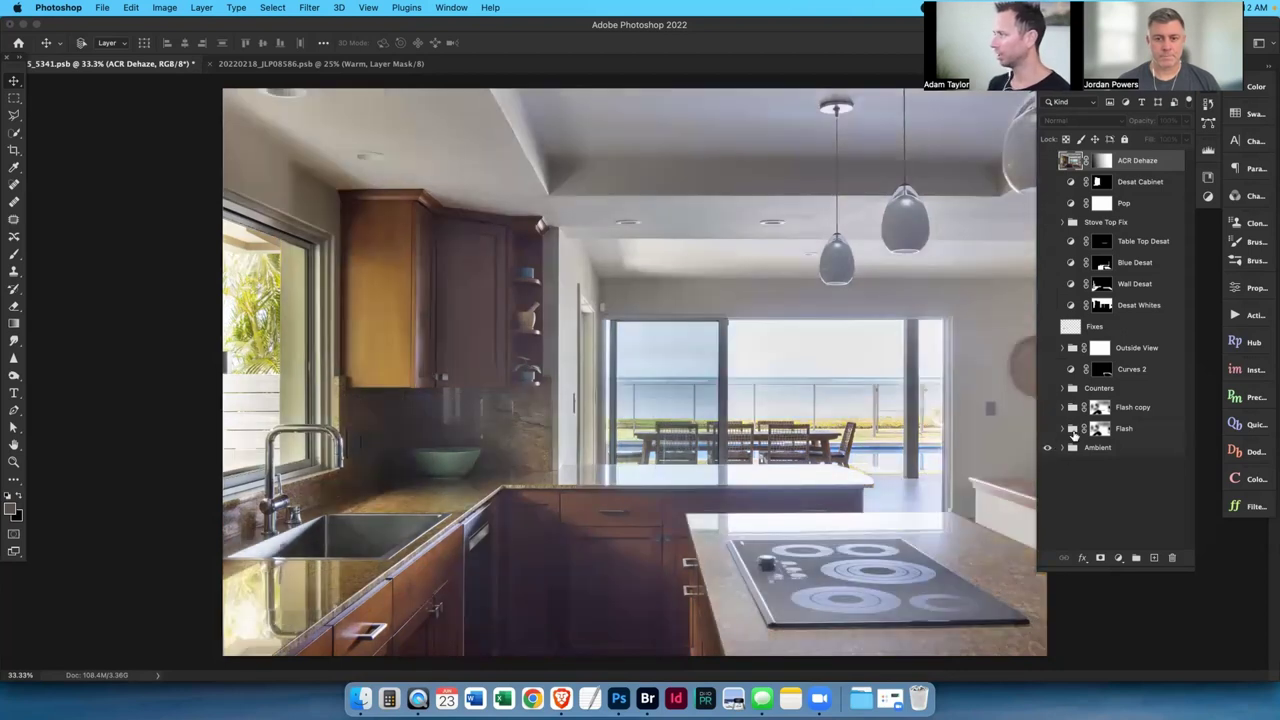
# - Delete the layer mask of the unused Flash group below Flash copy, and delete the group itself
pyautogui.click(1071, 432)
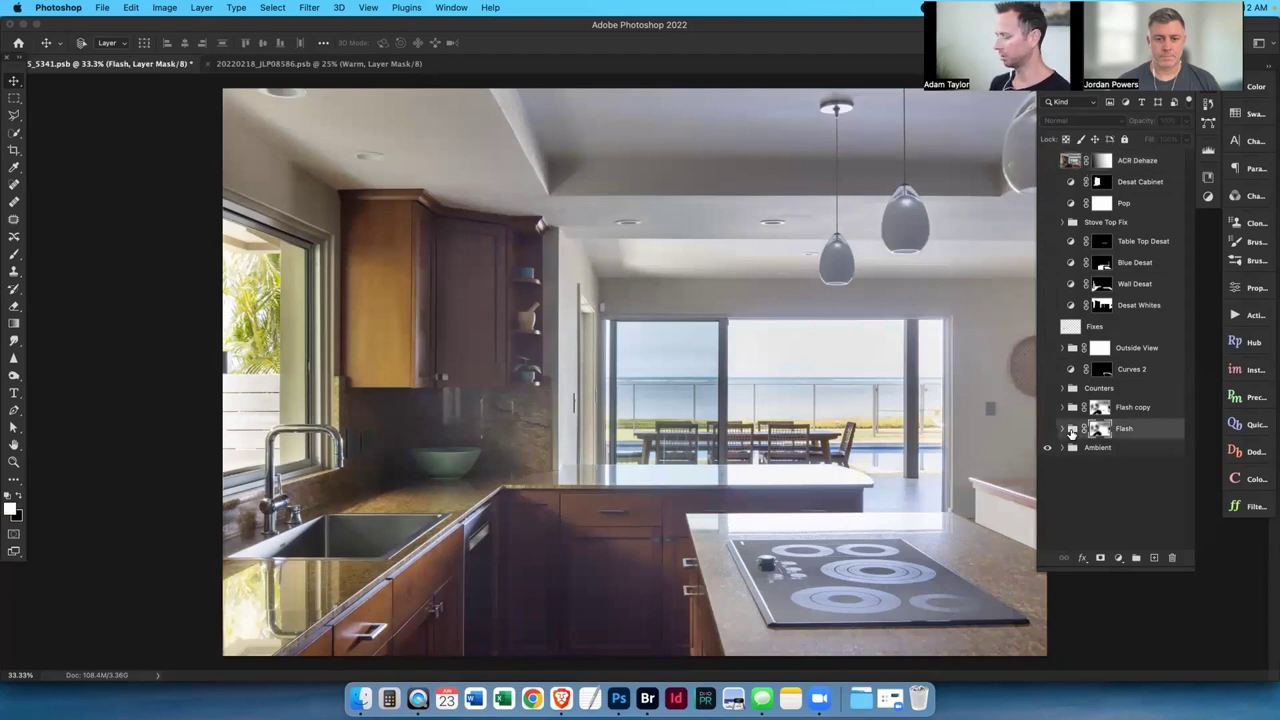
pyautogui.press('BackSpace')
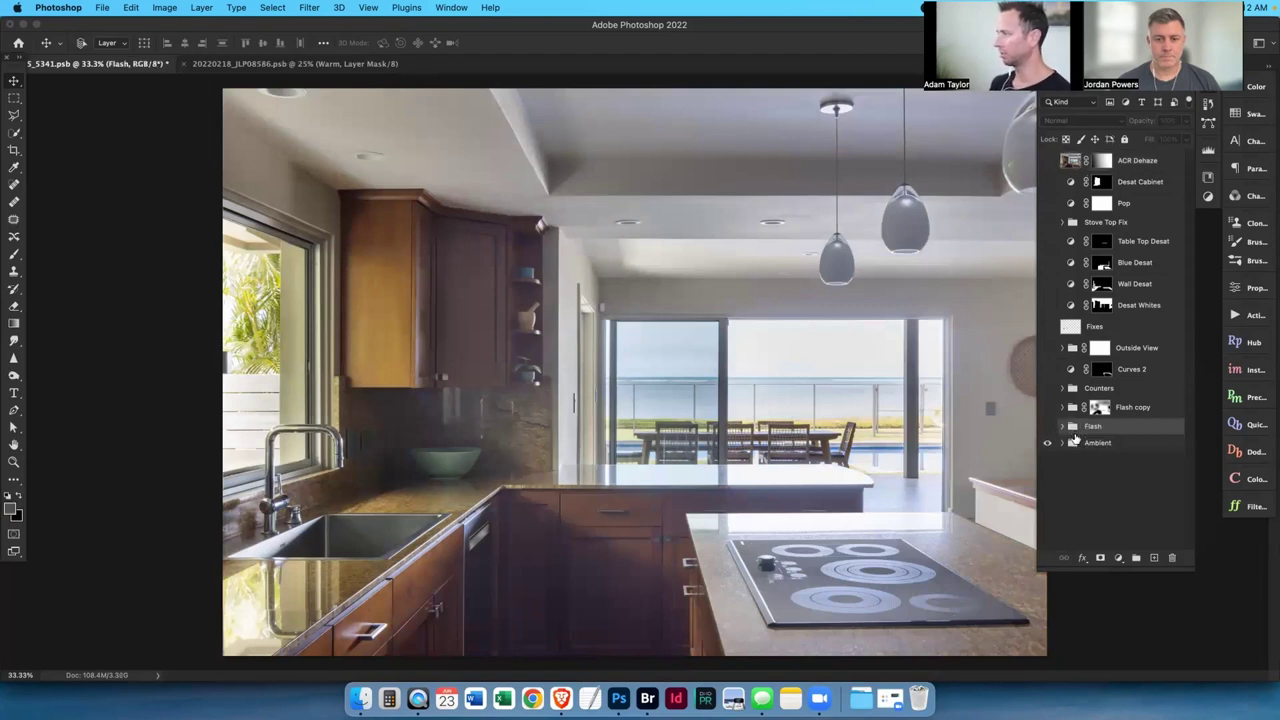
pyautogui.press('BackSpace')
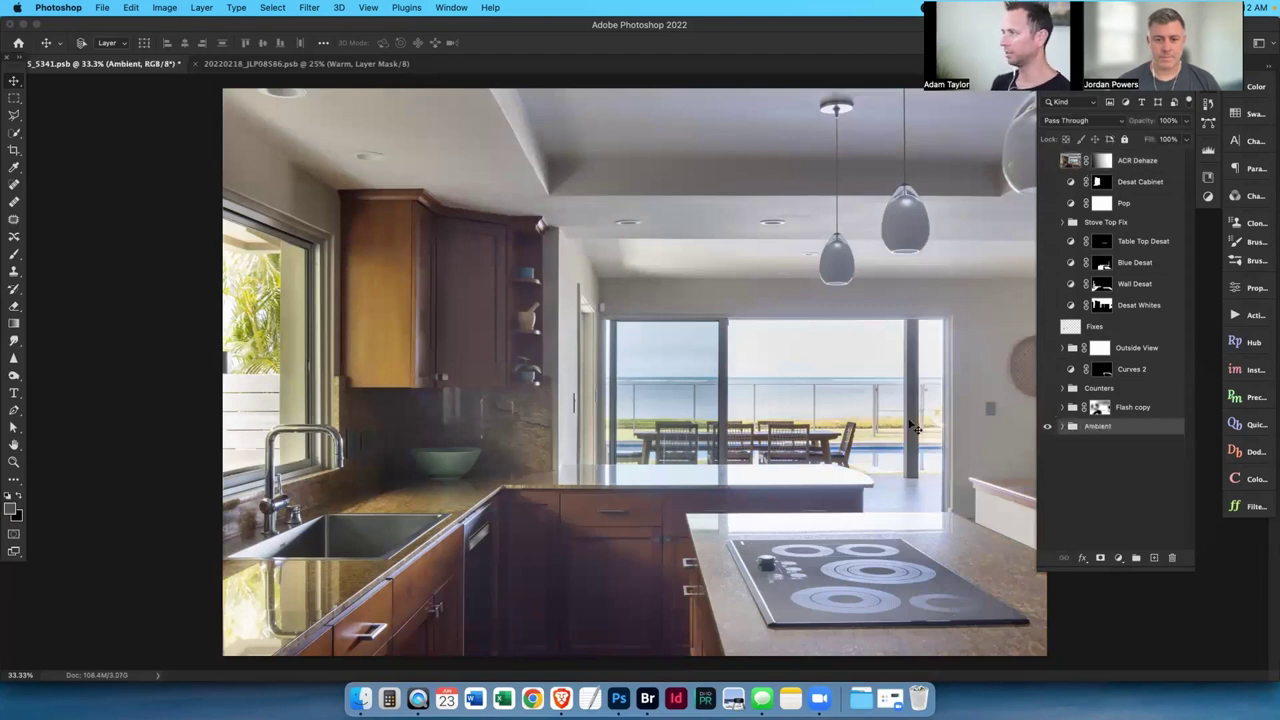
# - Expand the Ambient group, hide all its layers except the base exposure CR5_5323, and select that base layer
pyautogui.click(1063, 426)
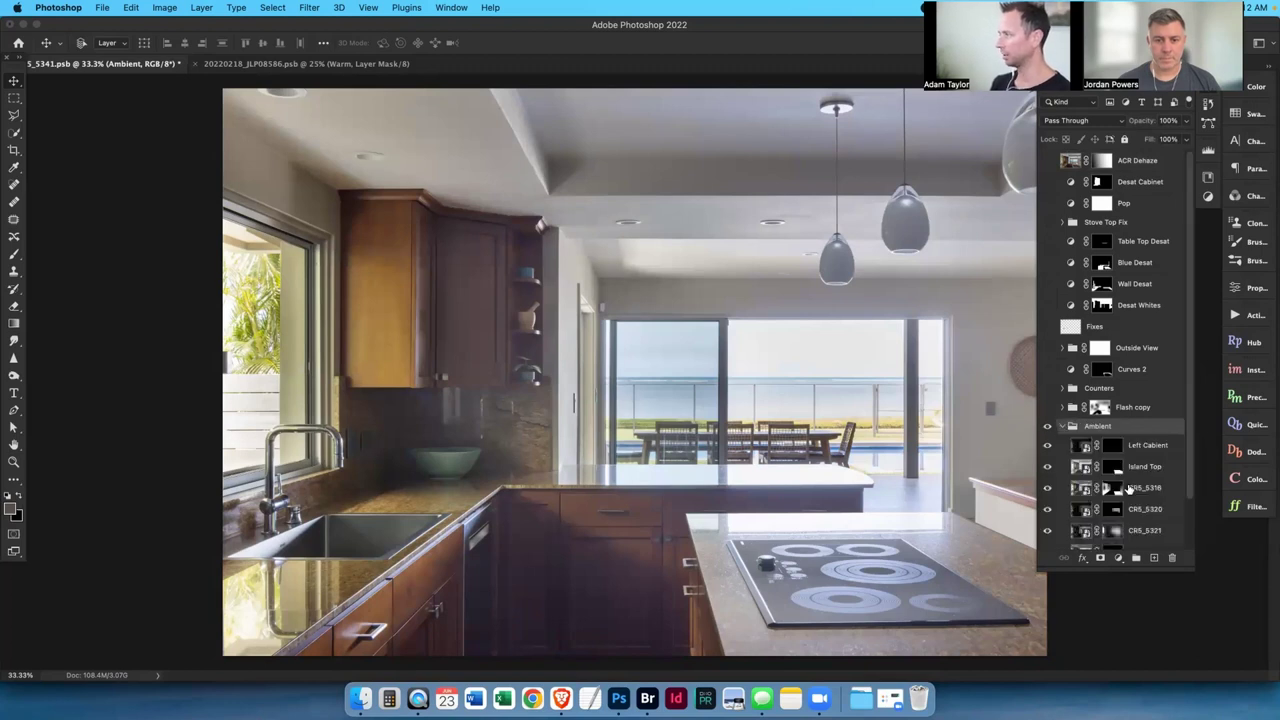
pyautogui.scroll(-2, 1050, 400)
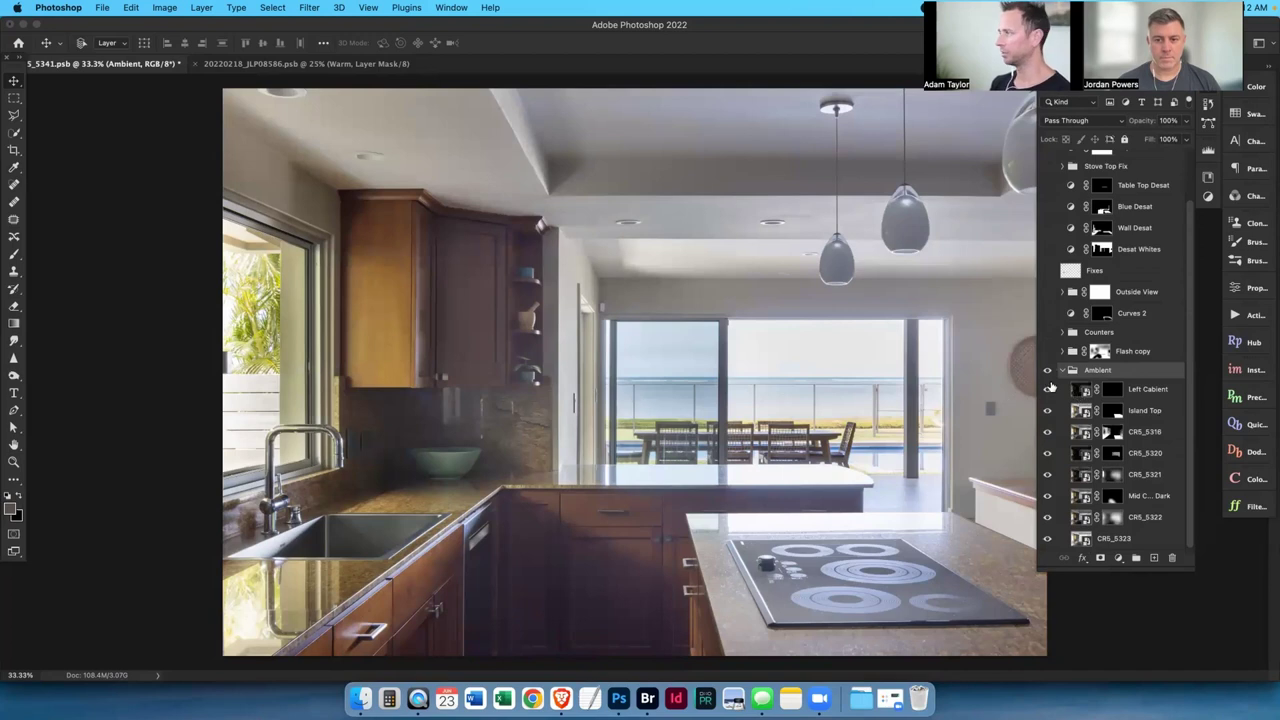
pyautogui.click(1048, 389)
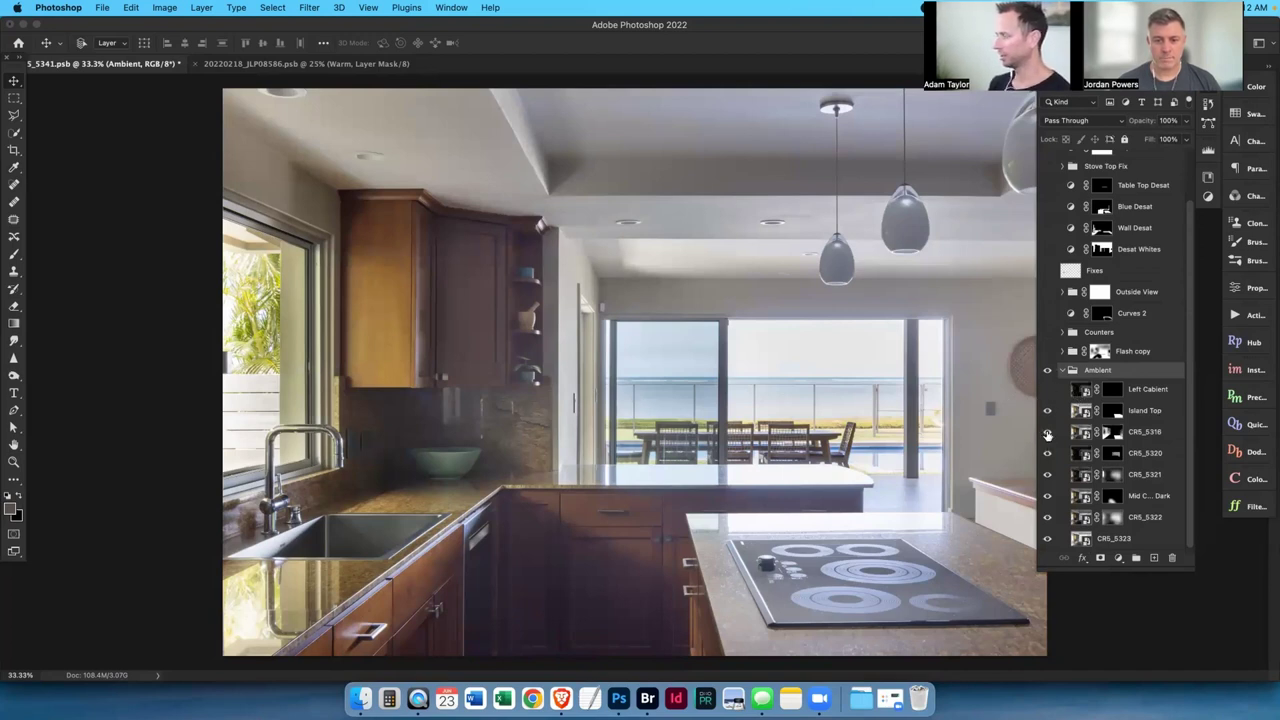
pyautogui.moveTo(1048, 433); pyautogui.dragTo(1048, 497)
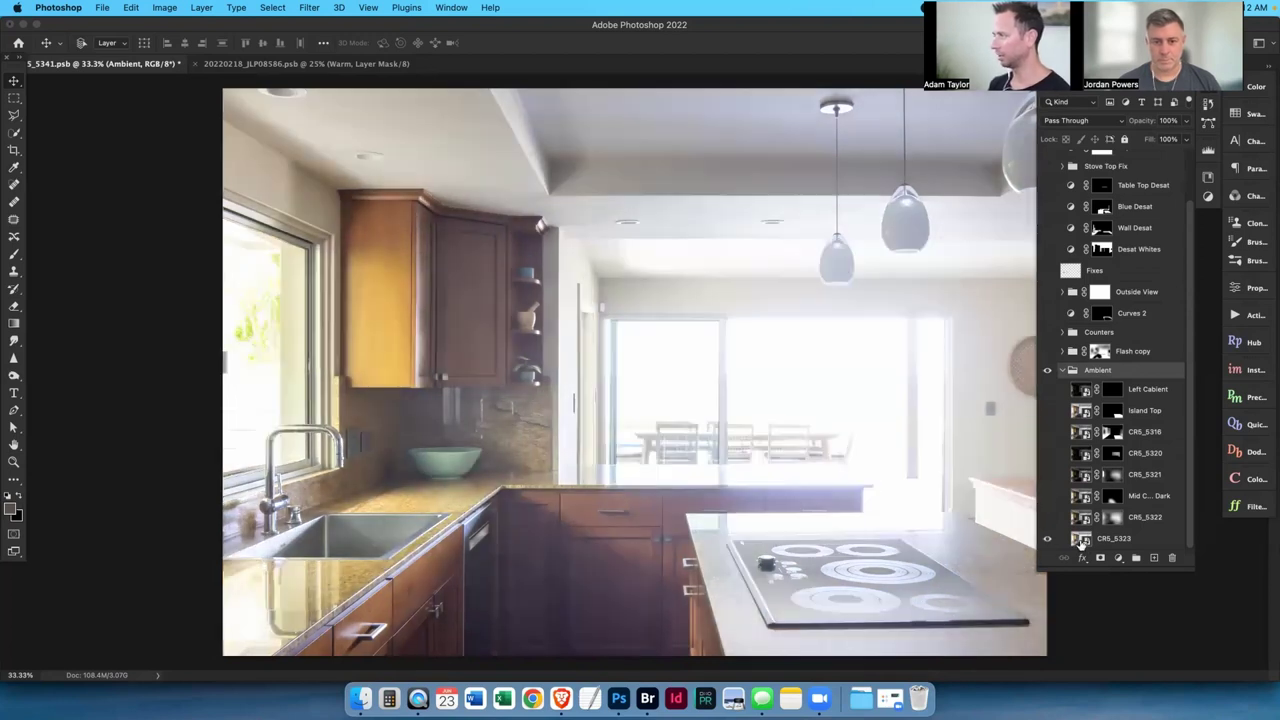
pyautogui.click(1080, 543)
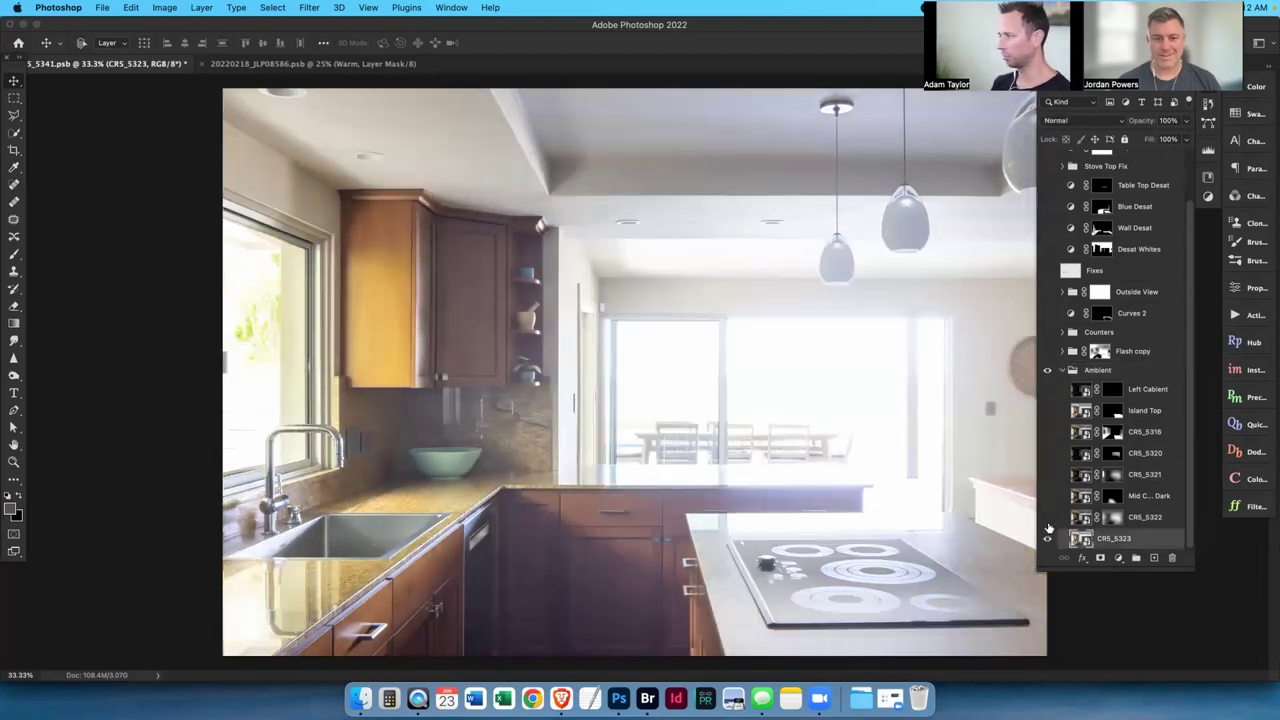
# - Show the CR5_5322 layer and check its contribution with its mask disabled and enabled again
pyautogui.click(1048, 518)
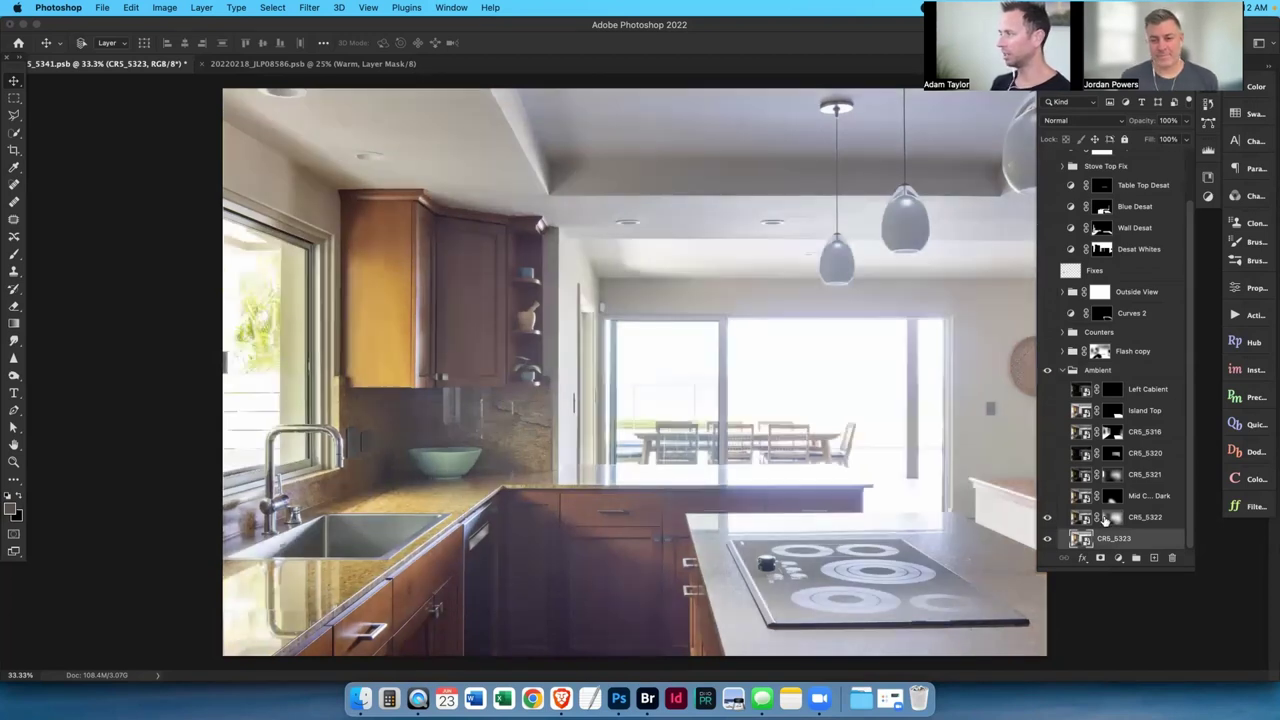
pyautogui.keyDown('shift'); pyautogui.click(1109, 519); pyautogui.keyUp('shift')
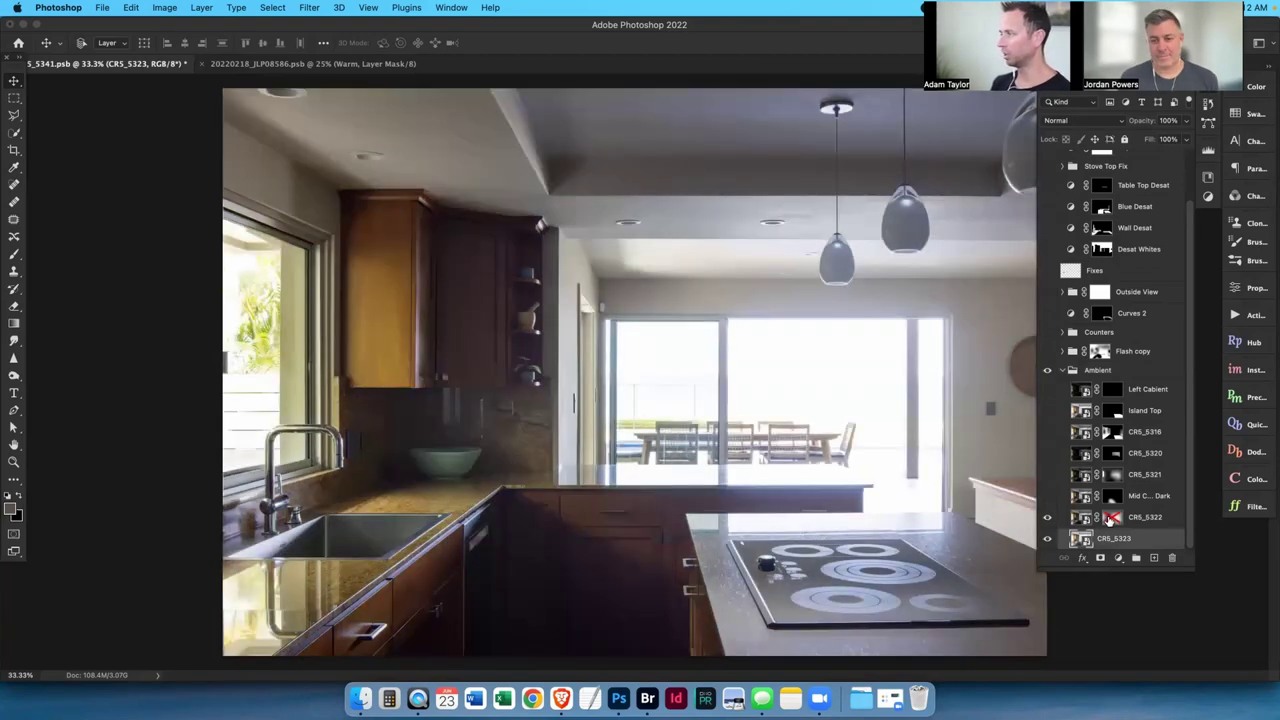
pyautogui.keyDown('shift'); pyautogui.click(1109, 519); pyautogui.keyUp('shift')
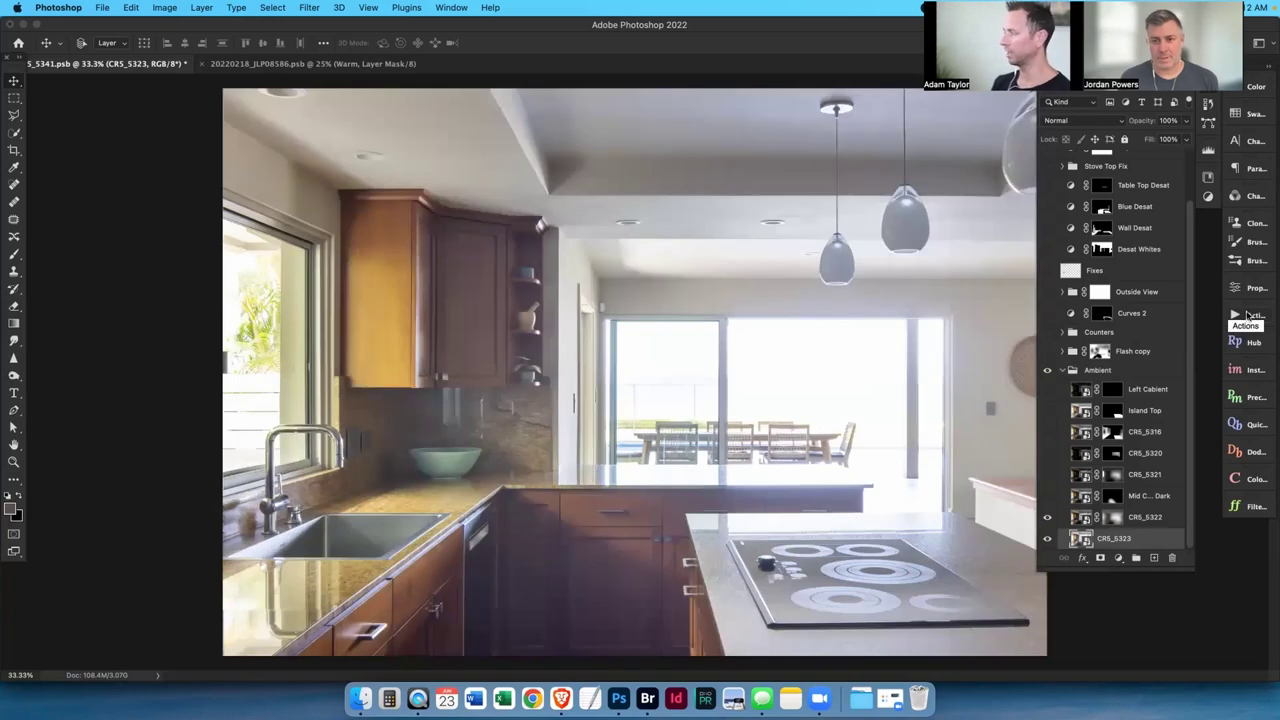
# - Look up the Hunter's Exposure Blend action in the A+D Actions set
pyautogui.click(1247, 316)
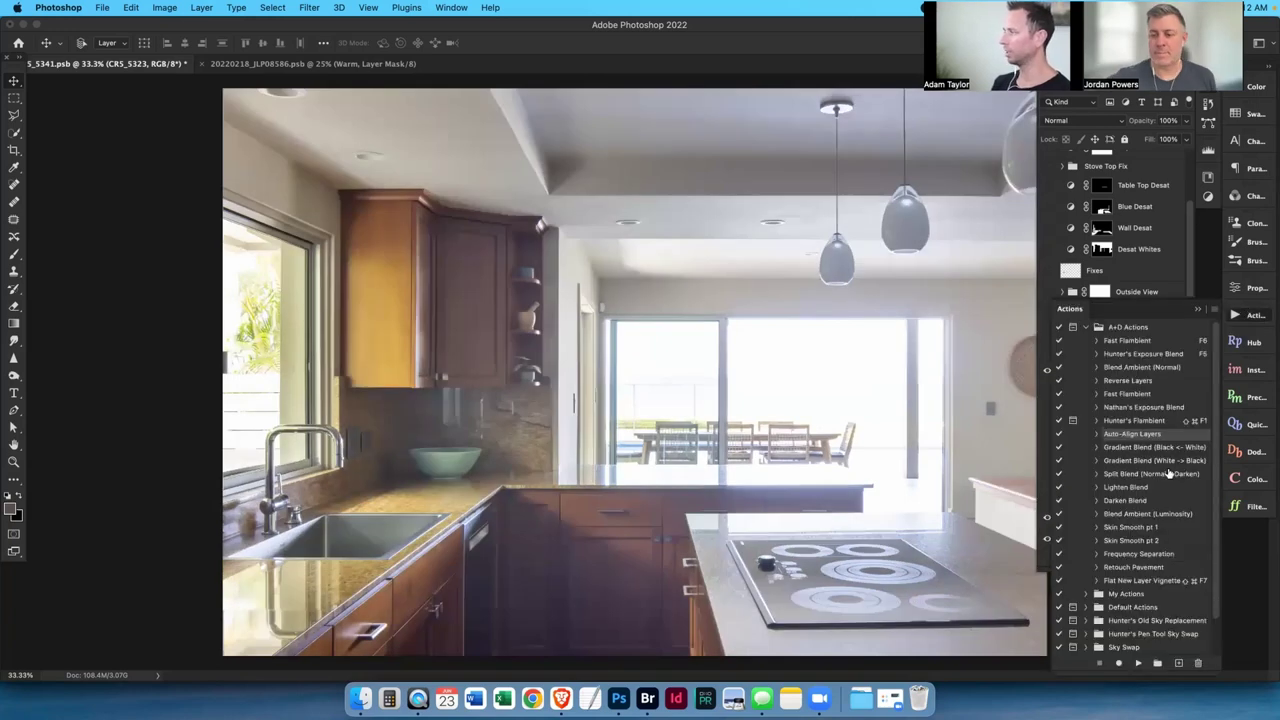
pyautogui.click(1138, 354)
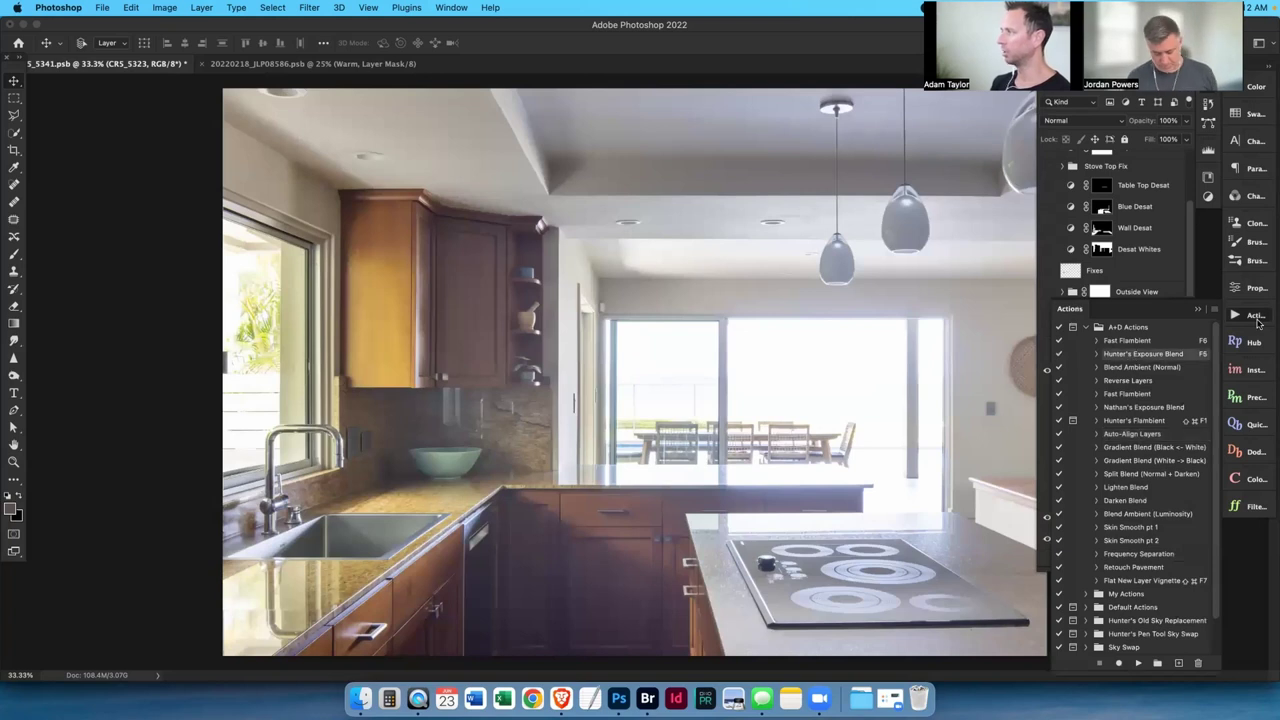
pyautogui.click(1254, 318)
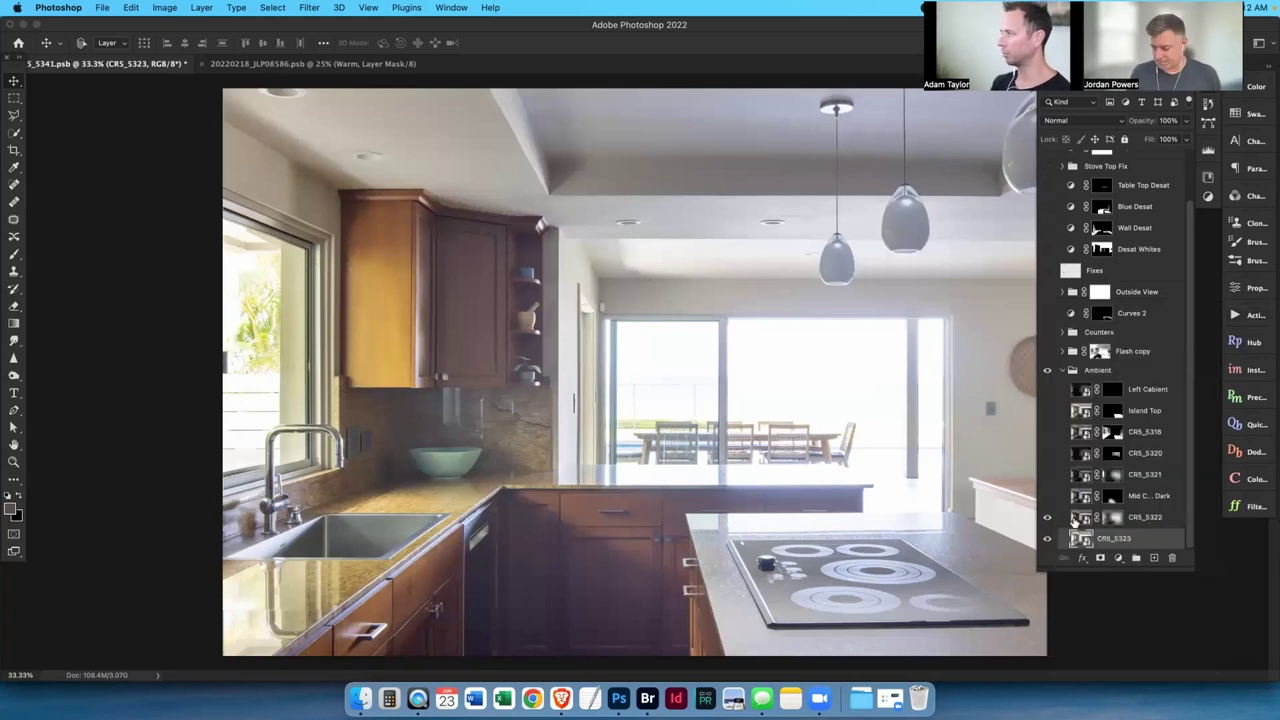
# - Compare the blend with and without CR5_5322, and show the Mid Cabinets Dark layer, checking it with its mask off and on
pyautogui.click(1077, 517)
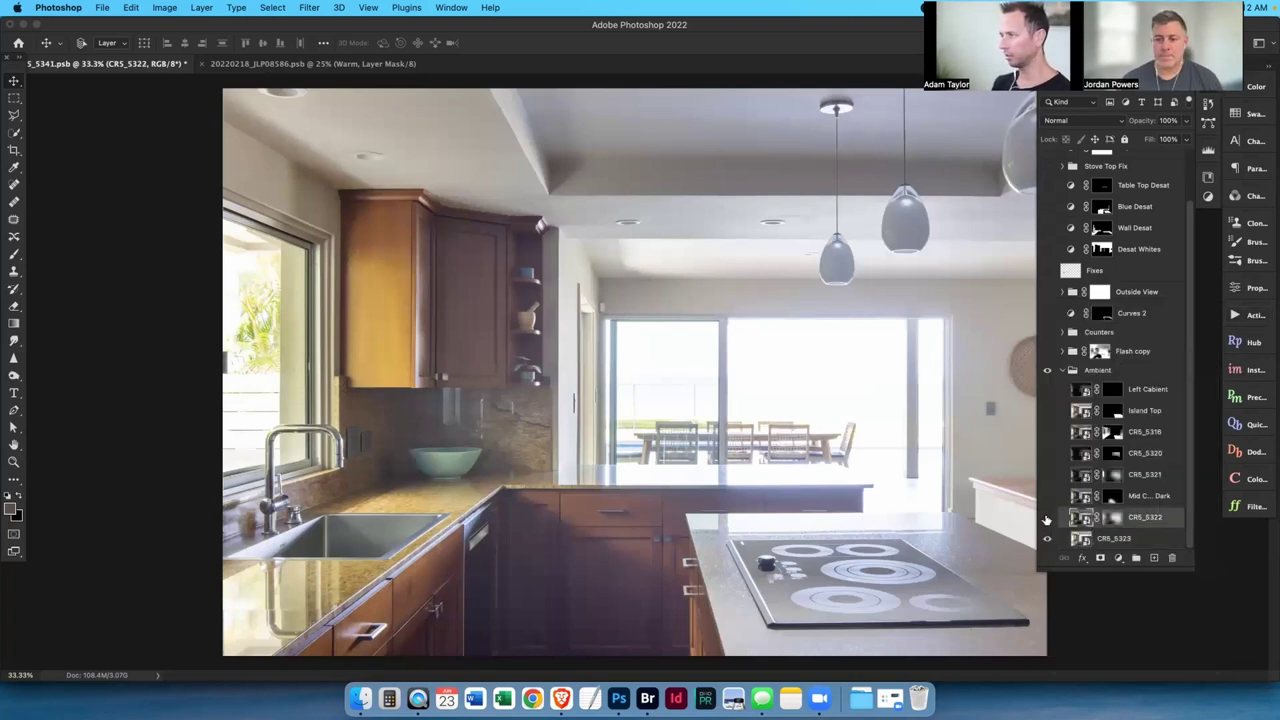
pyautogui.click(1047, 517)
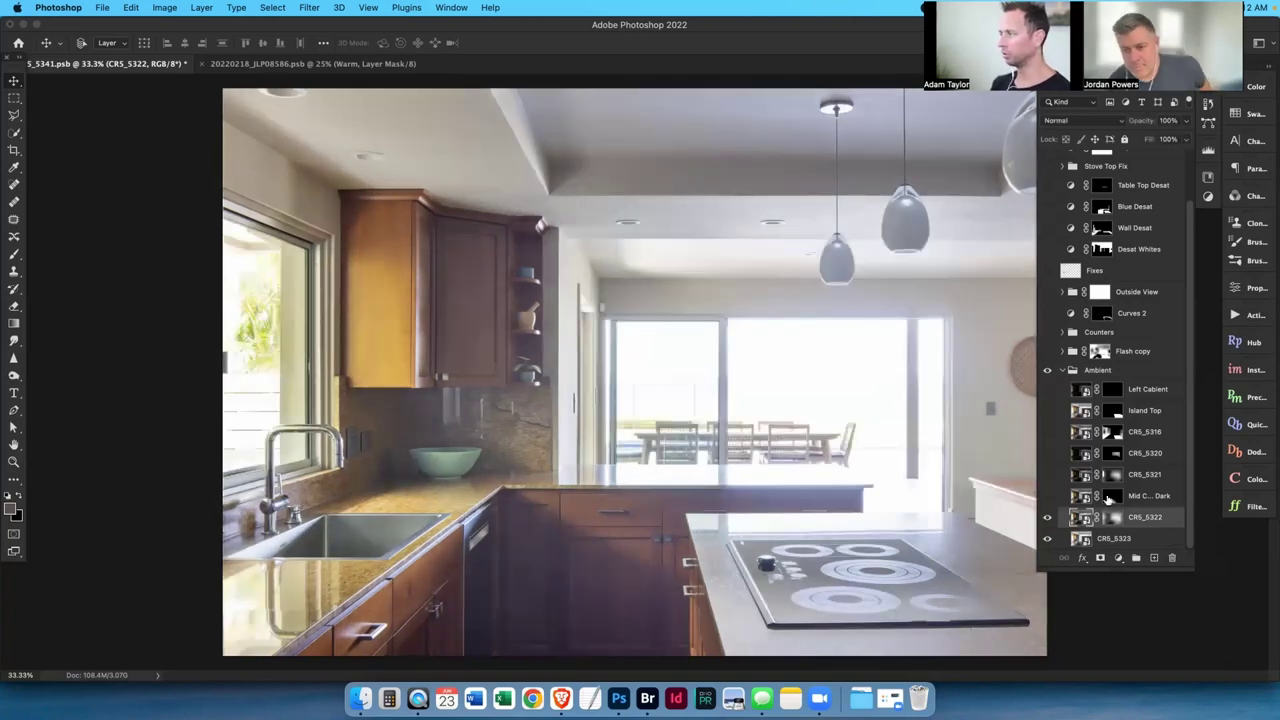
pyautogui.click(1113, 497)
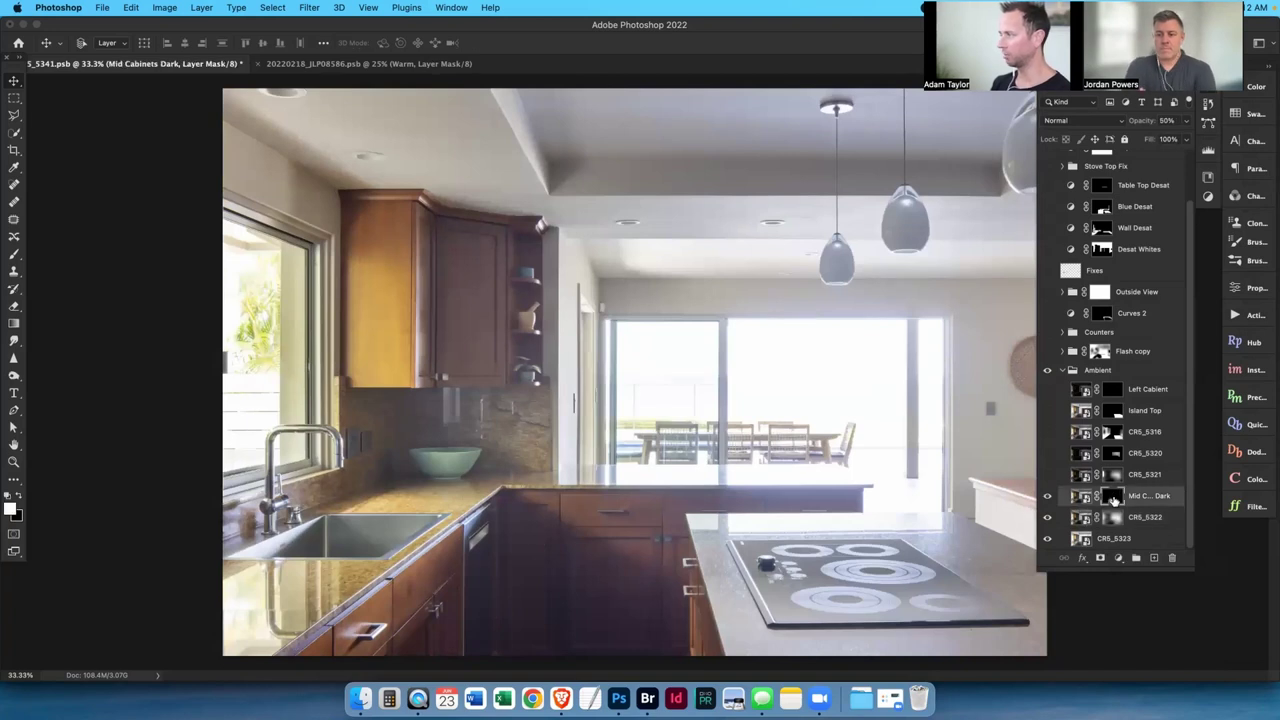
pyautogui.keyDown('shift'); pyautogui.click(1114, 499); pyautogui.keyUp('shift')
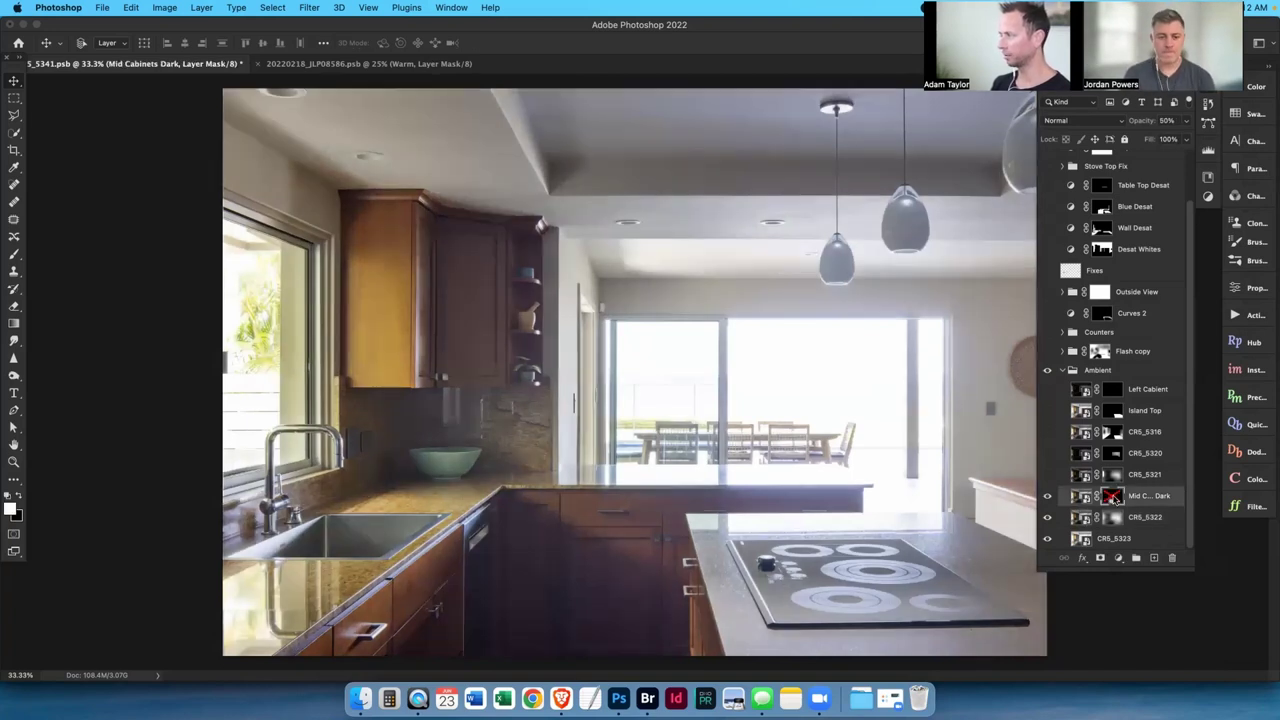
pyautogui.keyDown('shift'); pyautogui.click(1114, 499); pyautogui.keyUp('shift')
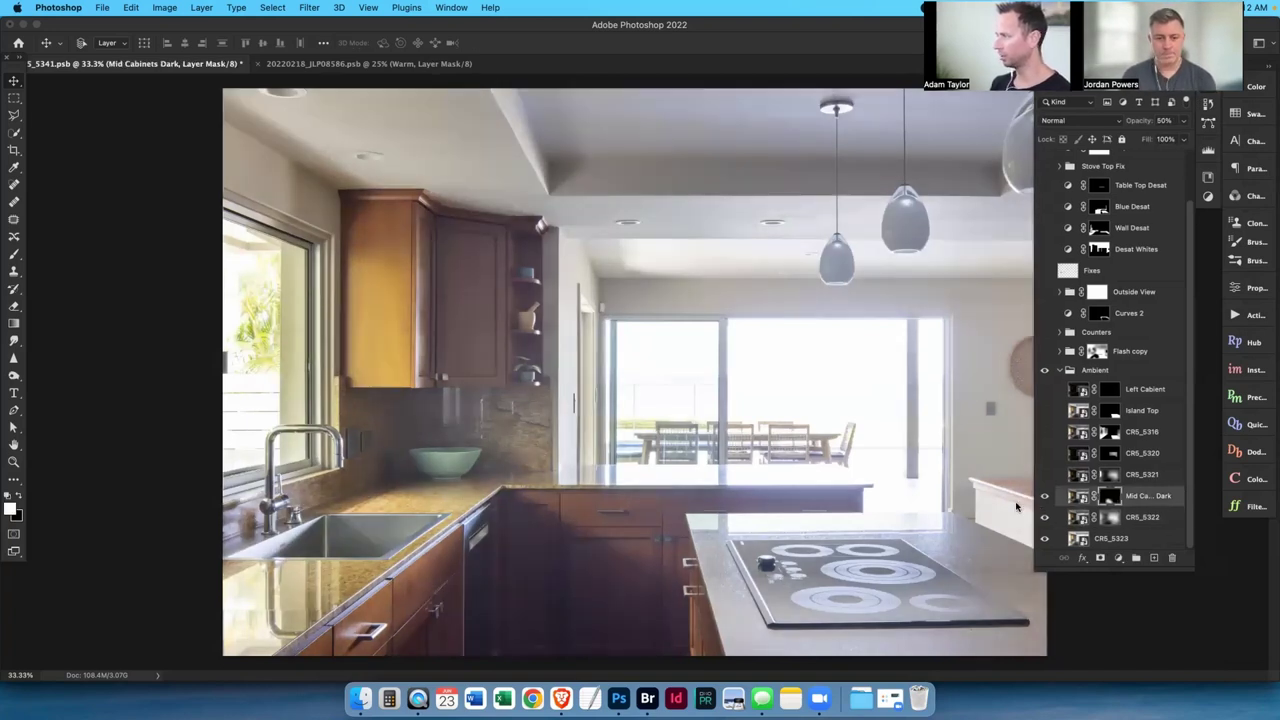
pyautogui.moveTo(1037, 508); pyautogui.dragTo(1006, 510)
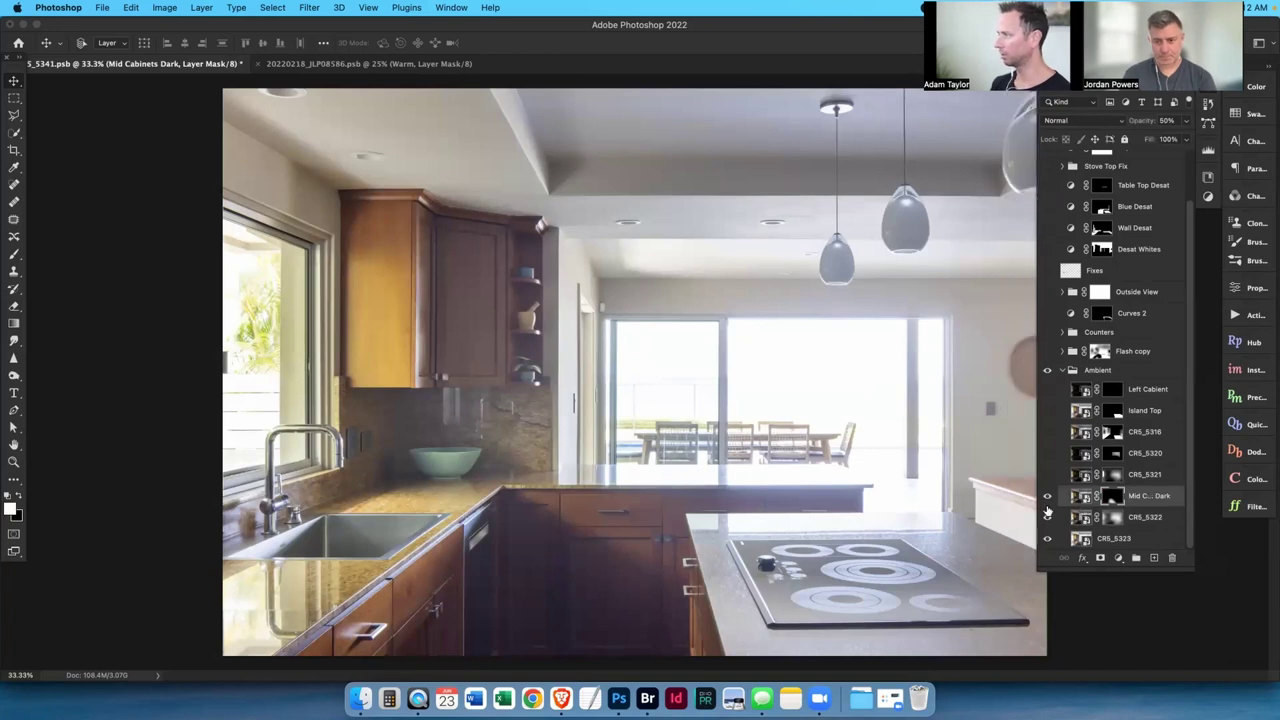
# - Show the CR5_5321 layer in the Ambient group, select its mask, and compare the blend with the layer hidden and shown
pyautogui.click(1047, 476)
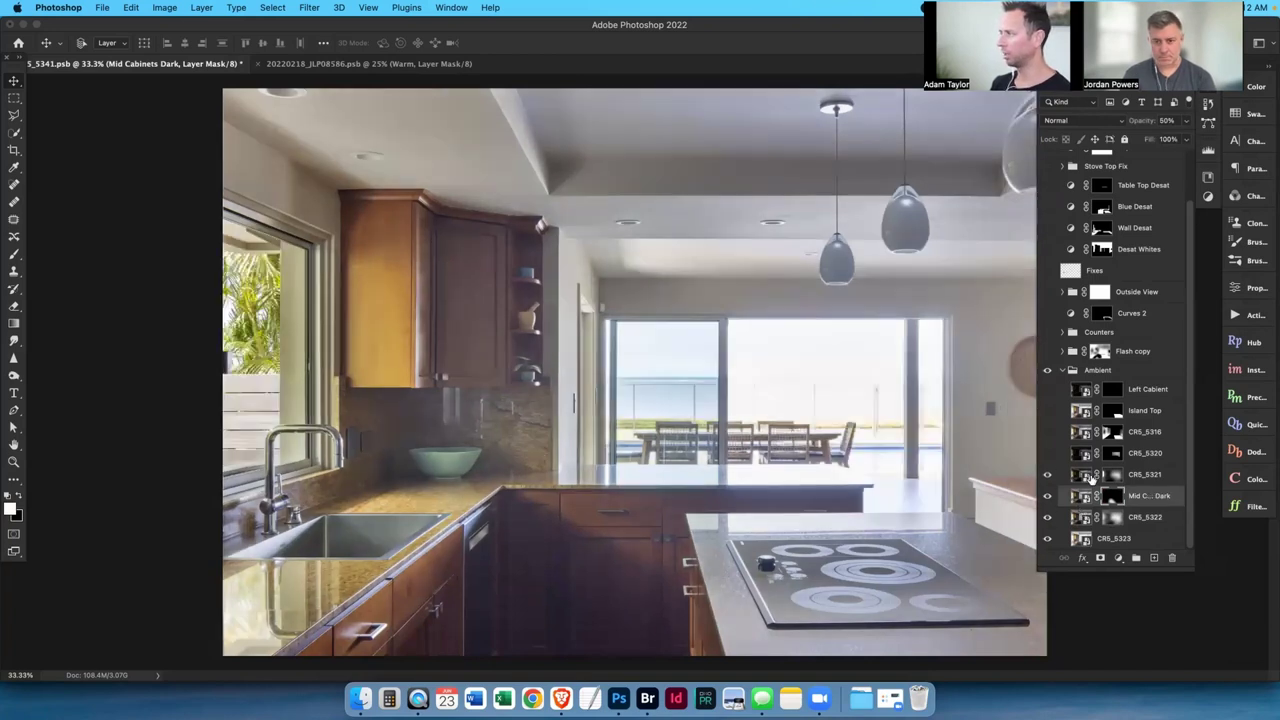
pyautogui.click(1110, 476)
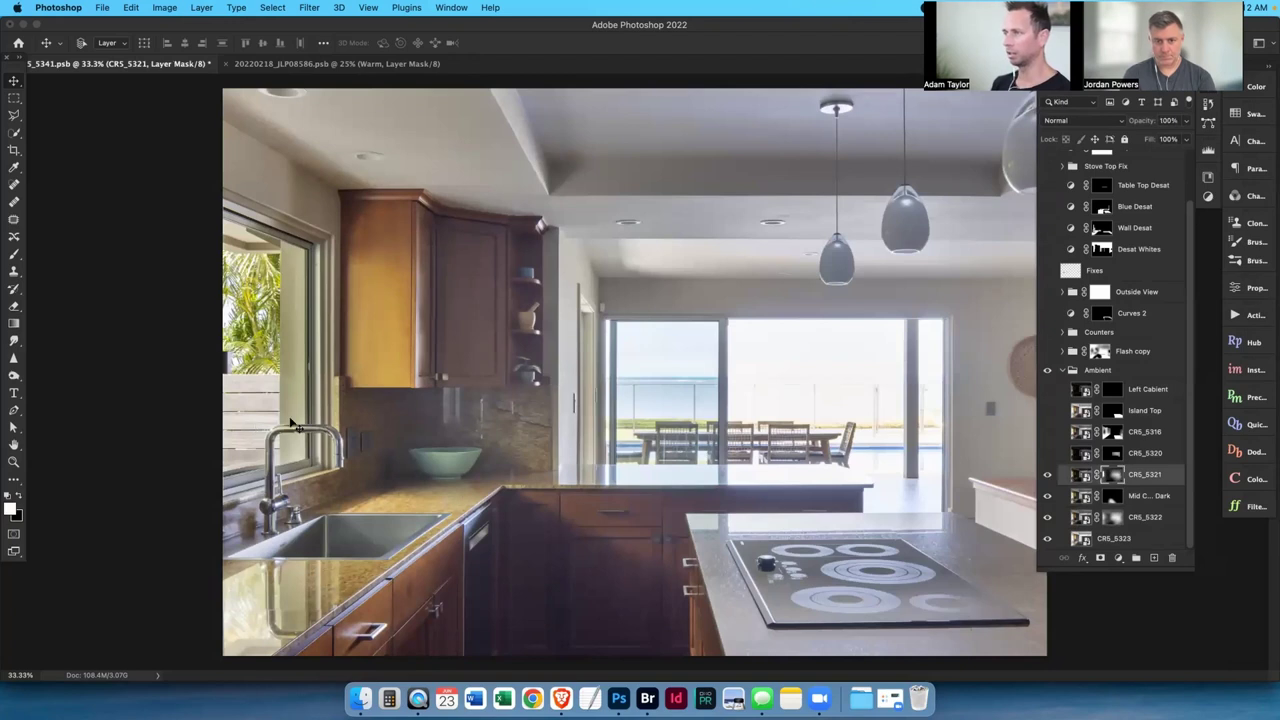
pyautogui.click(1047, 475)
pyautogui.click(1047, 475)
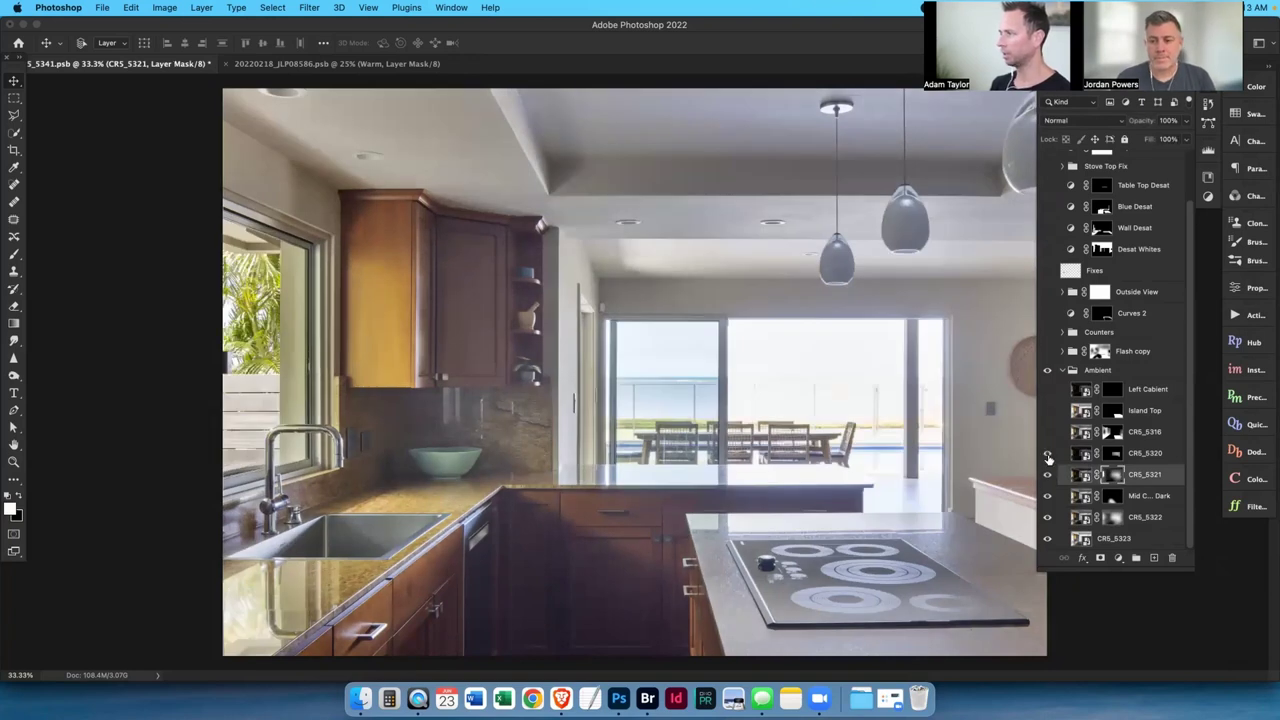
# - Show the CR5_5320 layer and check its contribution with its mask disabled and enabled again
pyautogui.click(1047, 453)
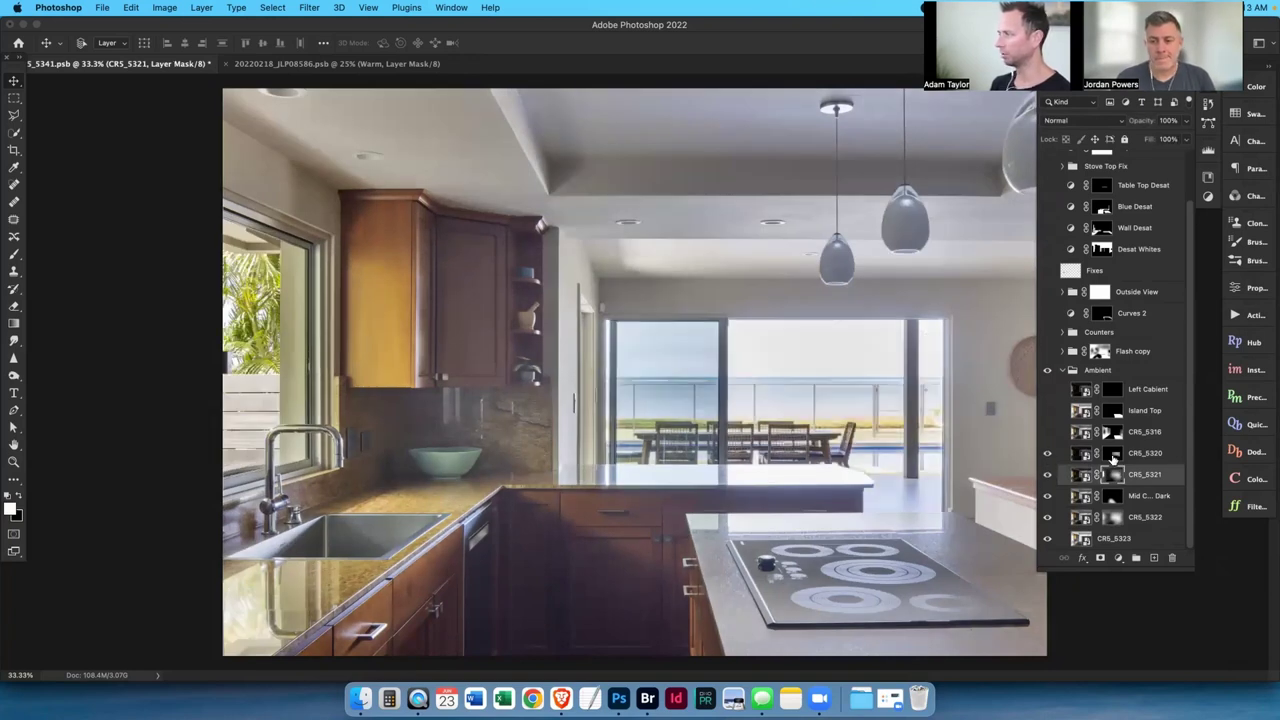
pyautogui.keyDown('shift'); pyautogui.click(1113, 455); pyautogui.keyUp('shift')
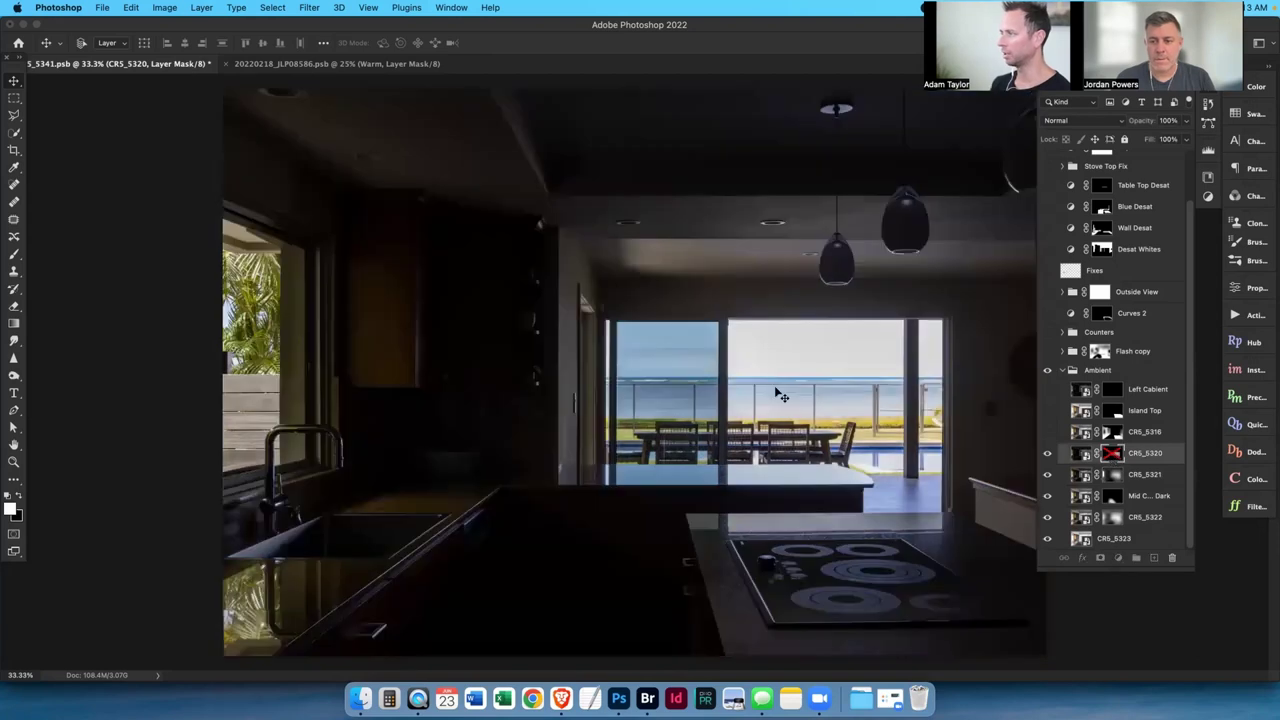
pyautogui.keyDown('shift'); pyautogui.click(1113, 455); pyautogui.keyUp('shift')
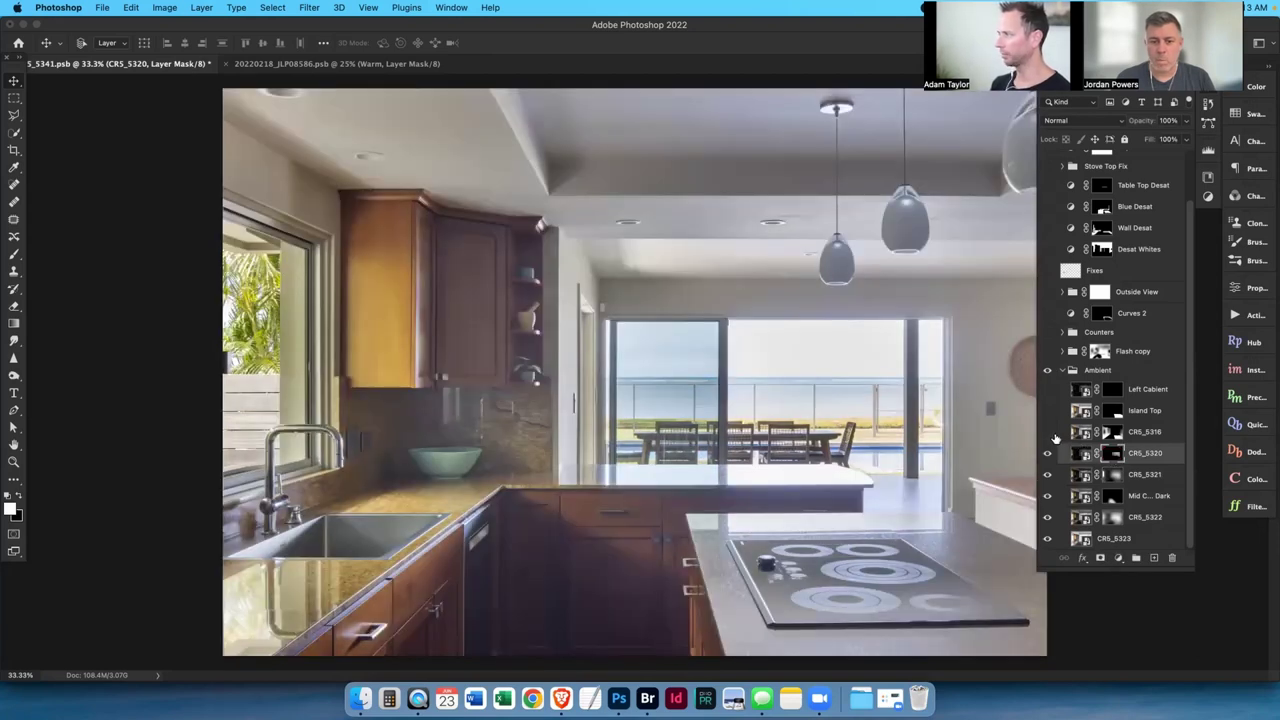
# - Show the CR5_5316 layer and check its contribution with its mask disabled and enabled again
pyautogui.click(1049, 433)
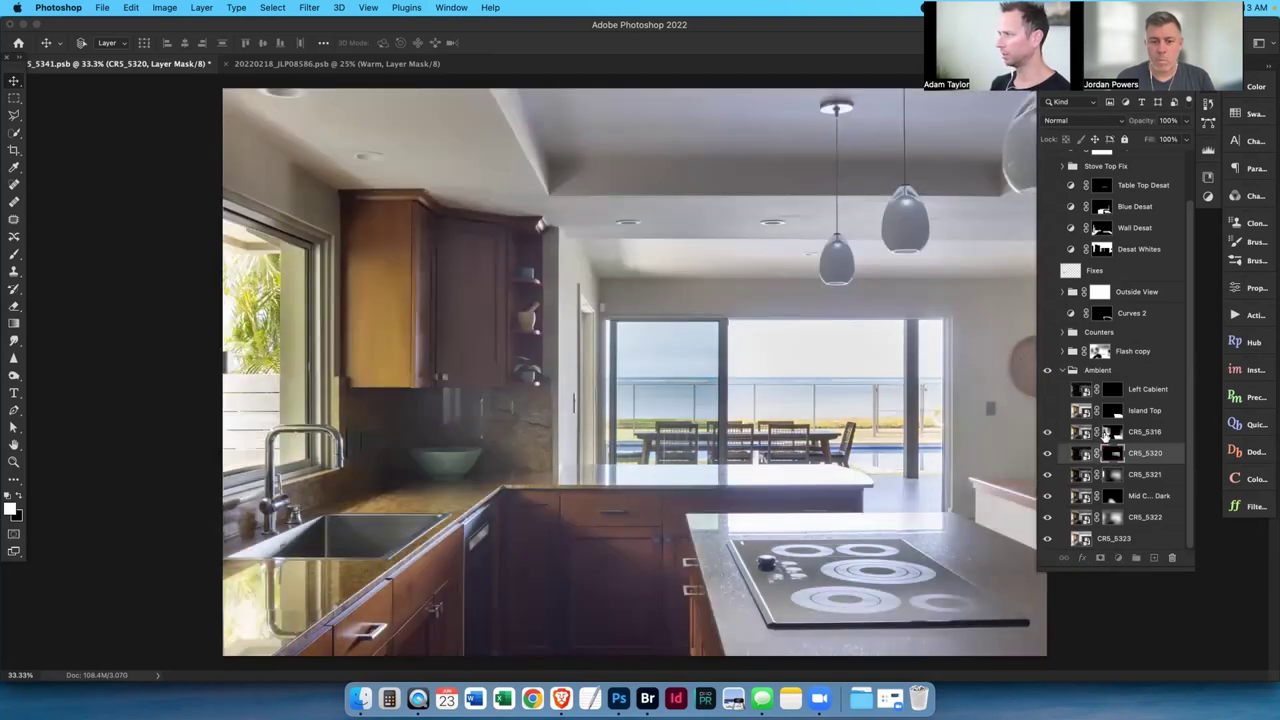
pyautogui.keyDown('shift'); pyautogui.click(1110, 432); pyautogui.keyUp('shift')
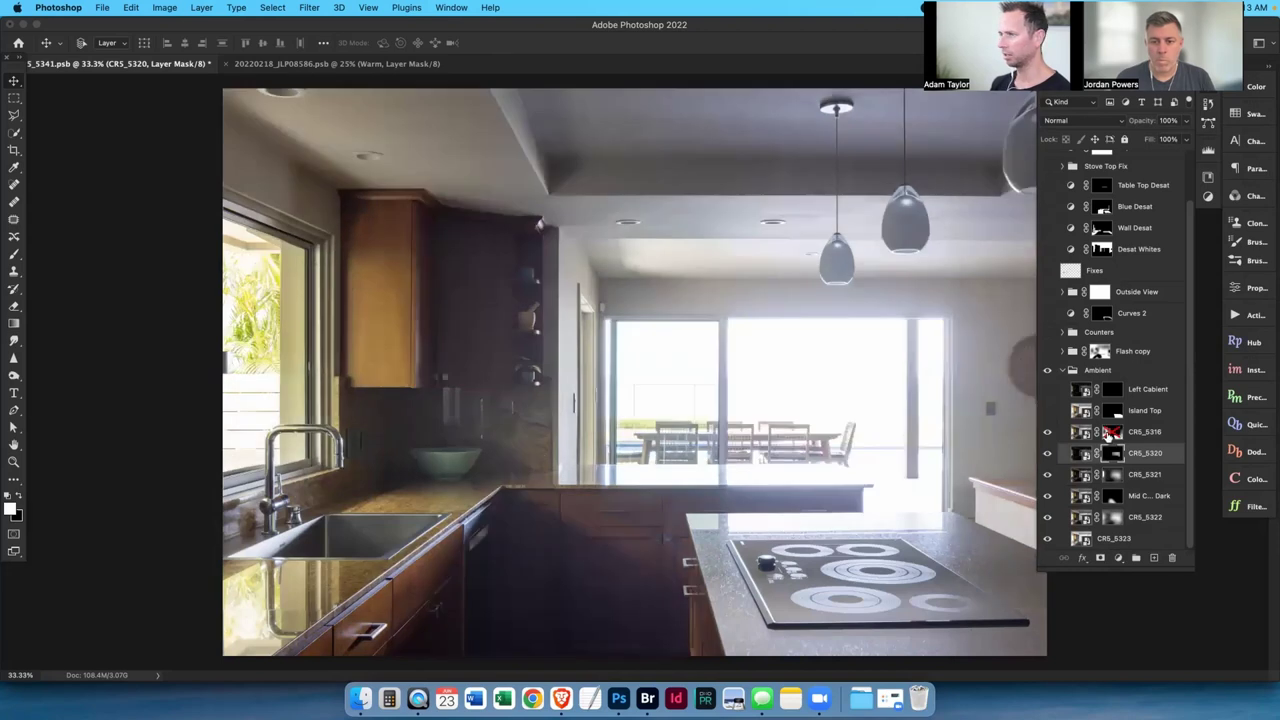
pyautogui.keyDown('shift'); pyautogui.click(1108, 436); pyautogui.keyUp('shift')
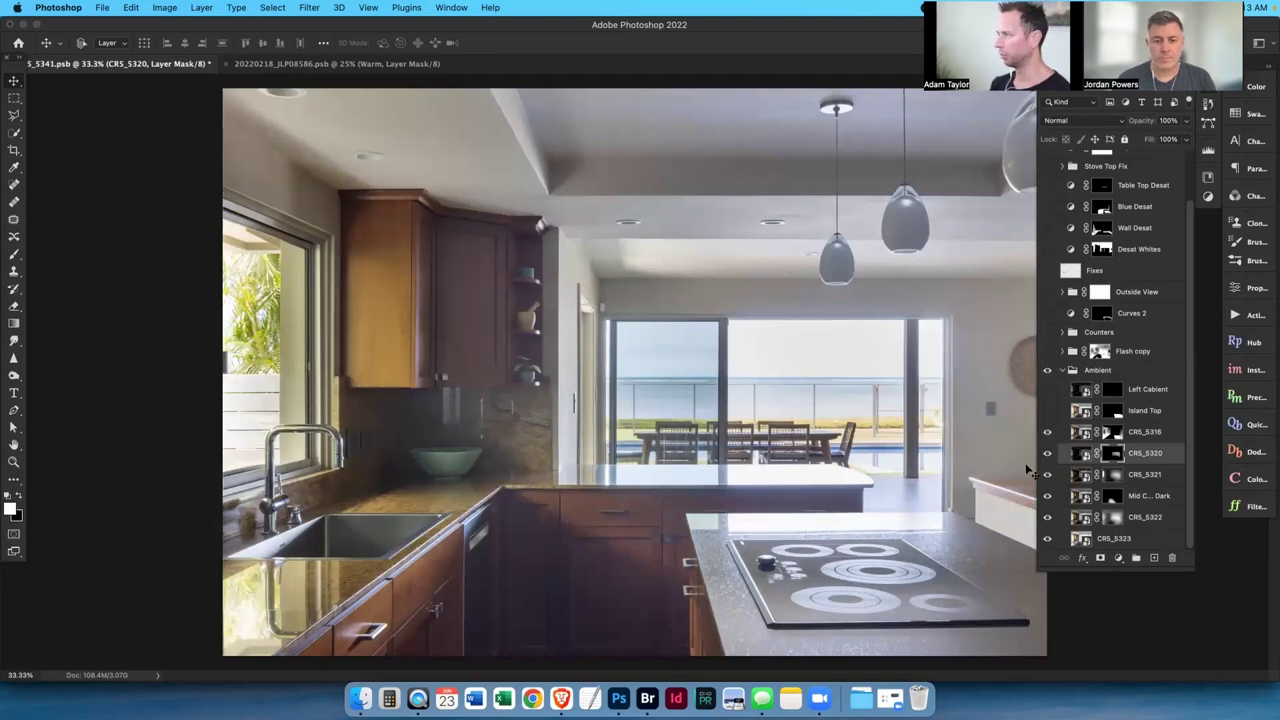
# - Show and select the Island Top layer, viewing its exposure unmasked and comparing the blend with it hidden and shown
pyautogui.click(1047, 411)
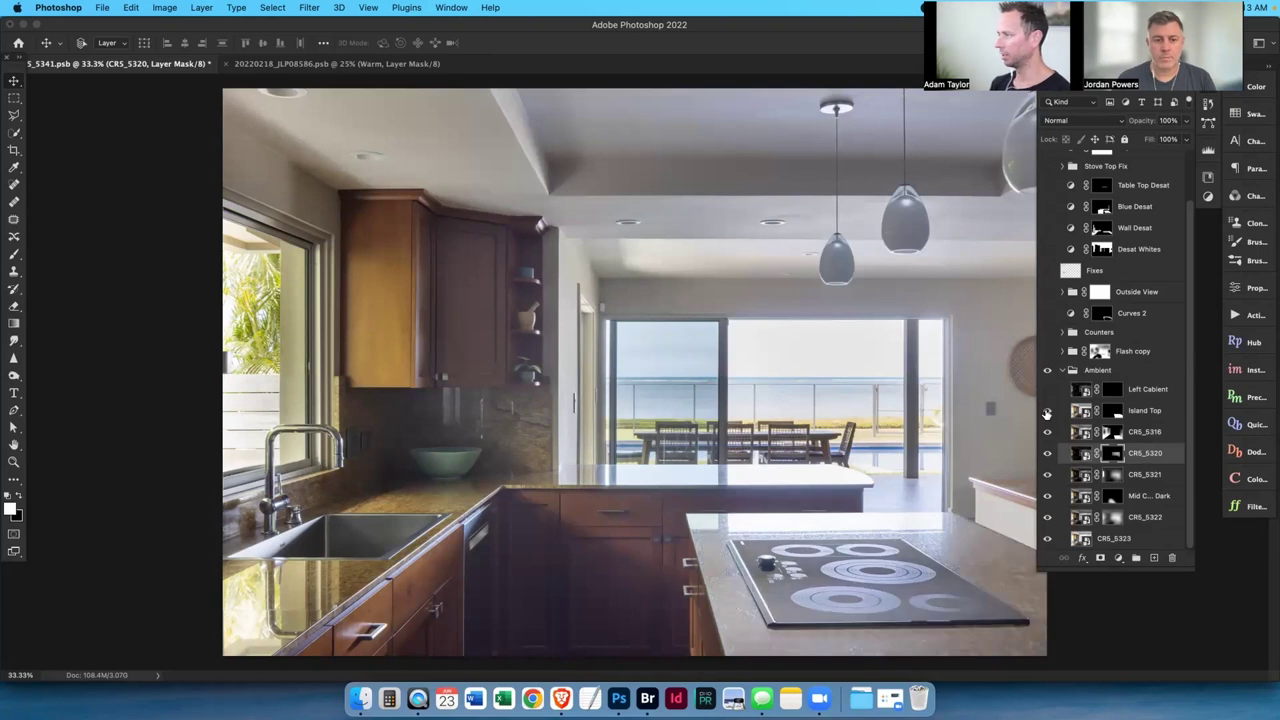
pyautogui.click(1086, 413)
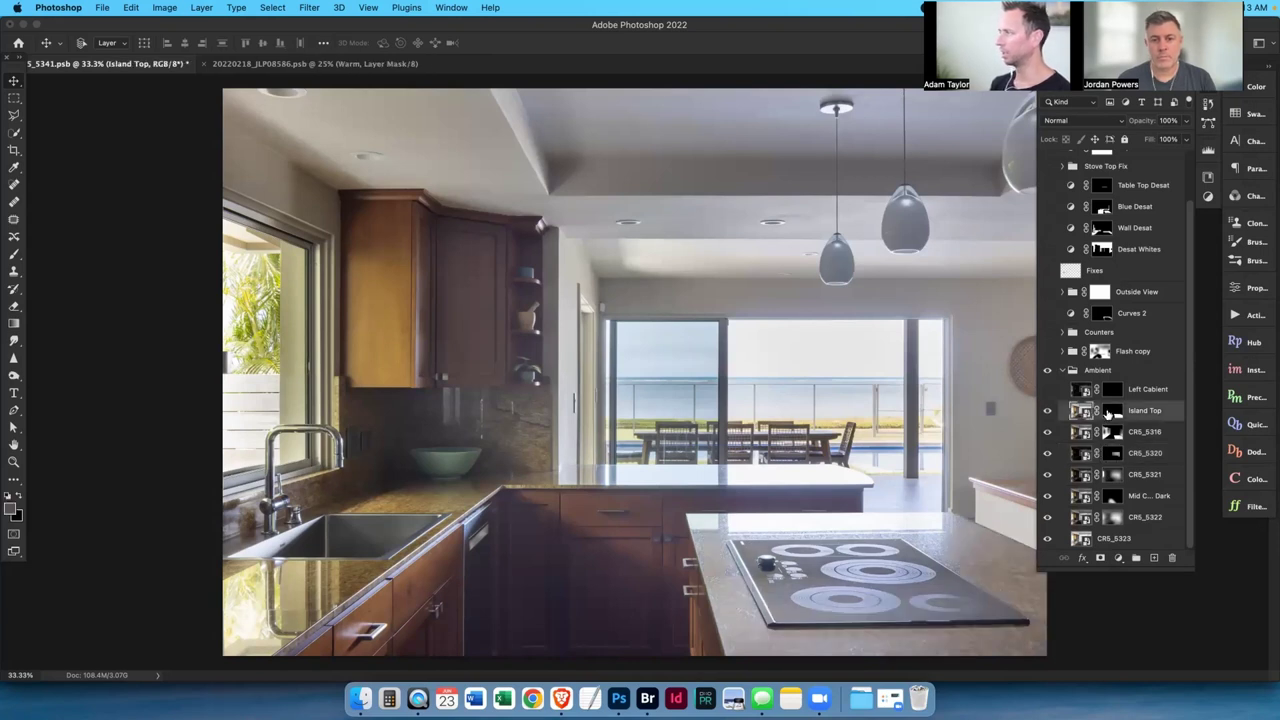
pyautogui.click(1047, 411)
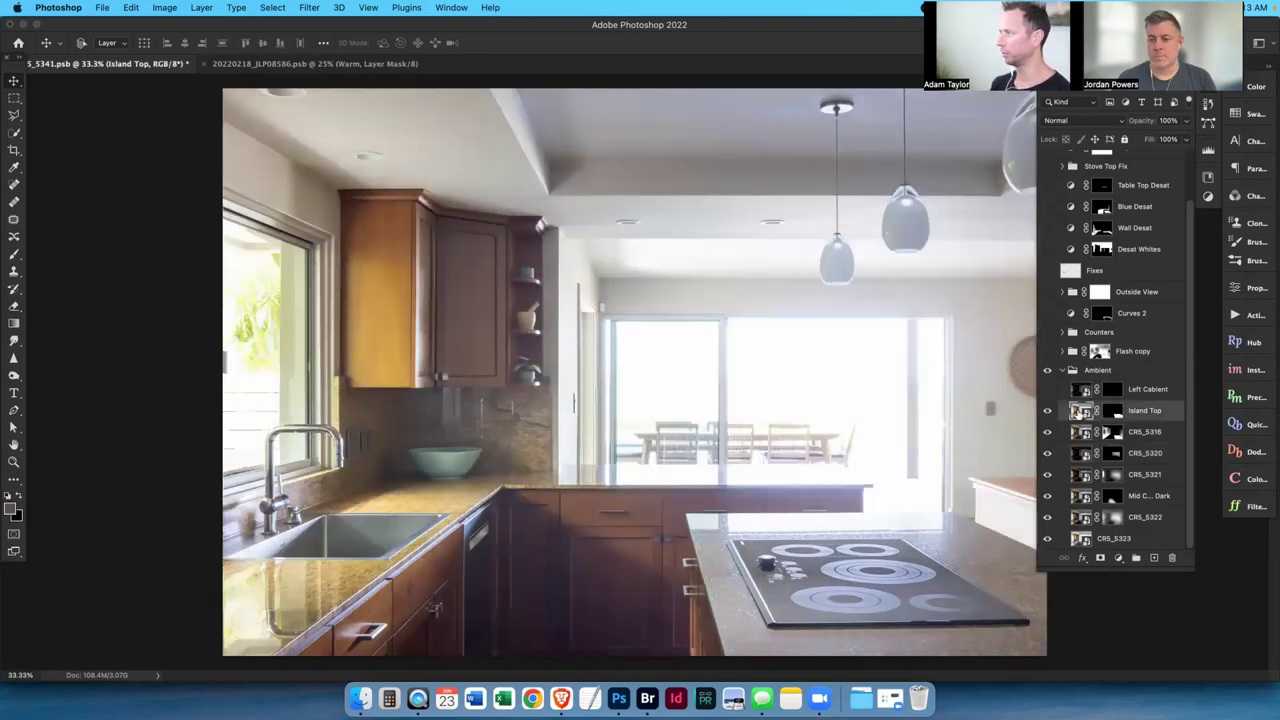
pyautogui.click(1047, 411)
pyautogui.click(1047, 411)
pyautogui.click(1047, 411)
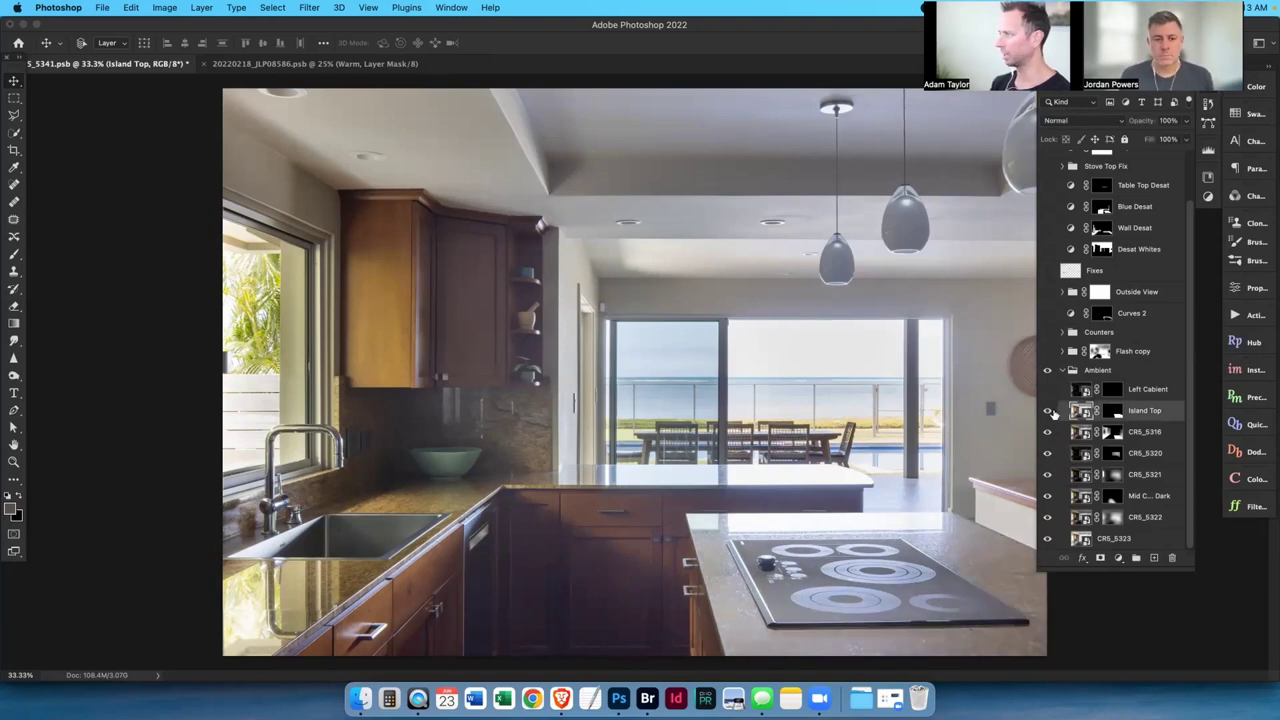
# - Show the Left Cabient layer and collapse the Ambient group
pyautogui.scroll(2, 1048, 408)
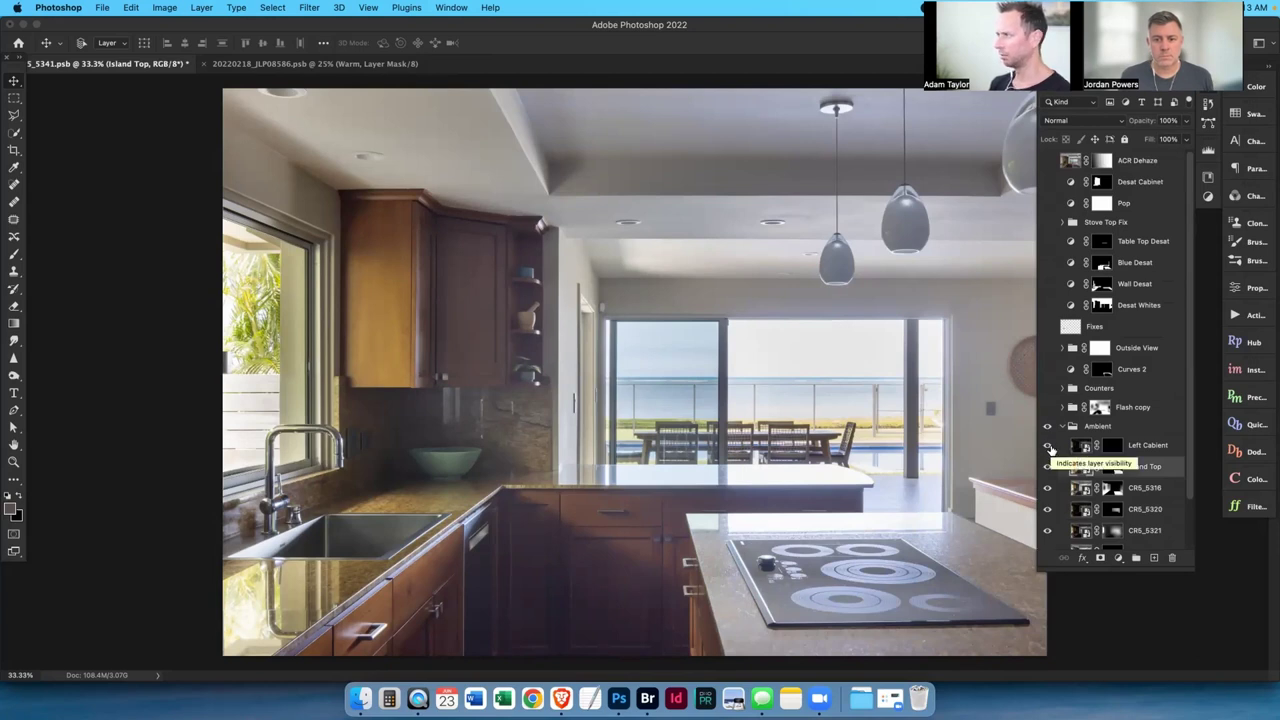
pyautogui.click(1048, 446)
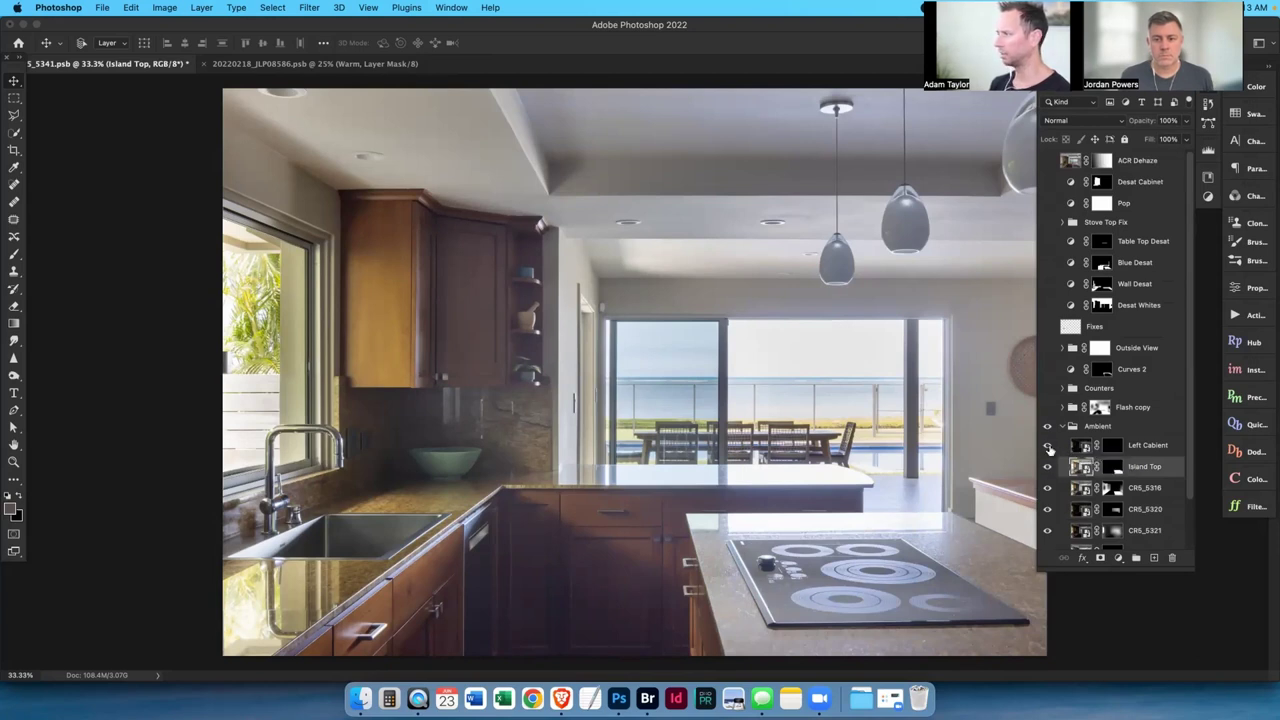
pyautogui.click(1063, 428)
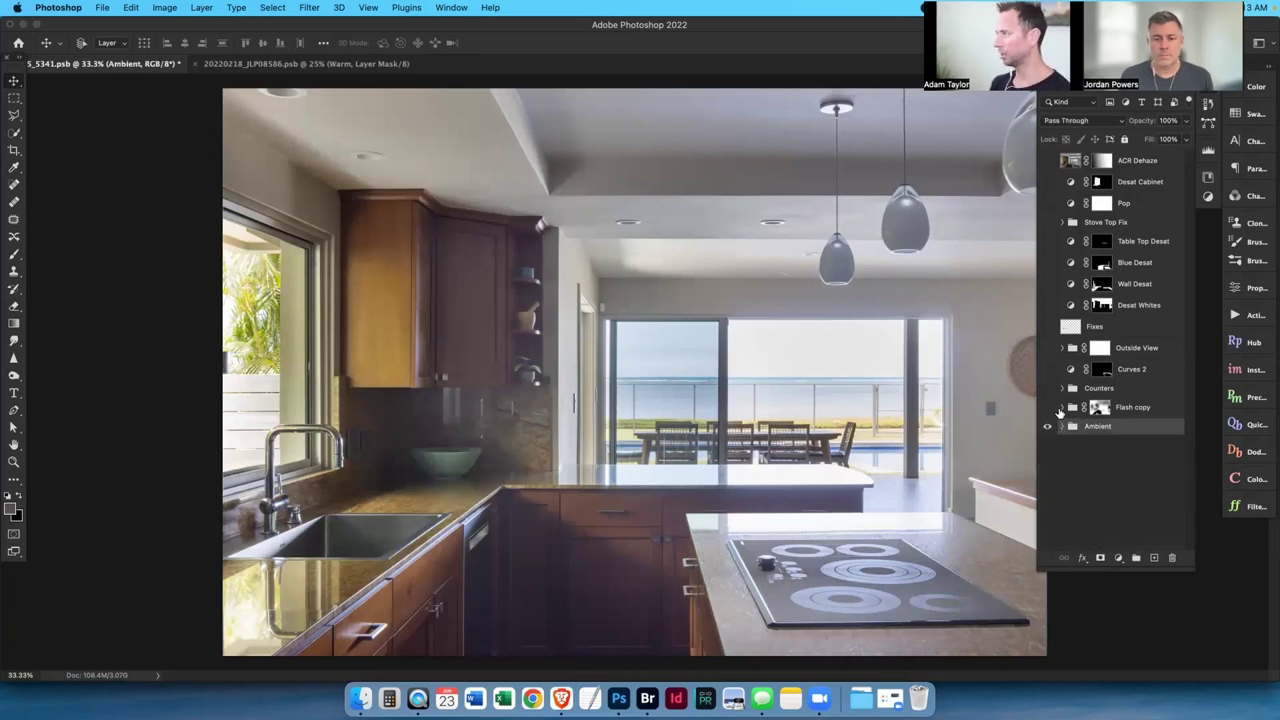
# - Expand and show the Flash copy group, disable its mask, hide CR5_5332, and select the base flash layer CR5_5326
pyautogui.click(1063, 427)
pyautogui.click(1048, 408)
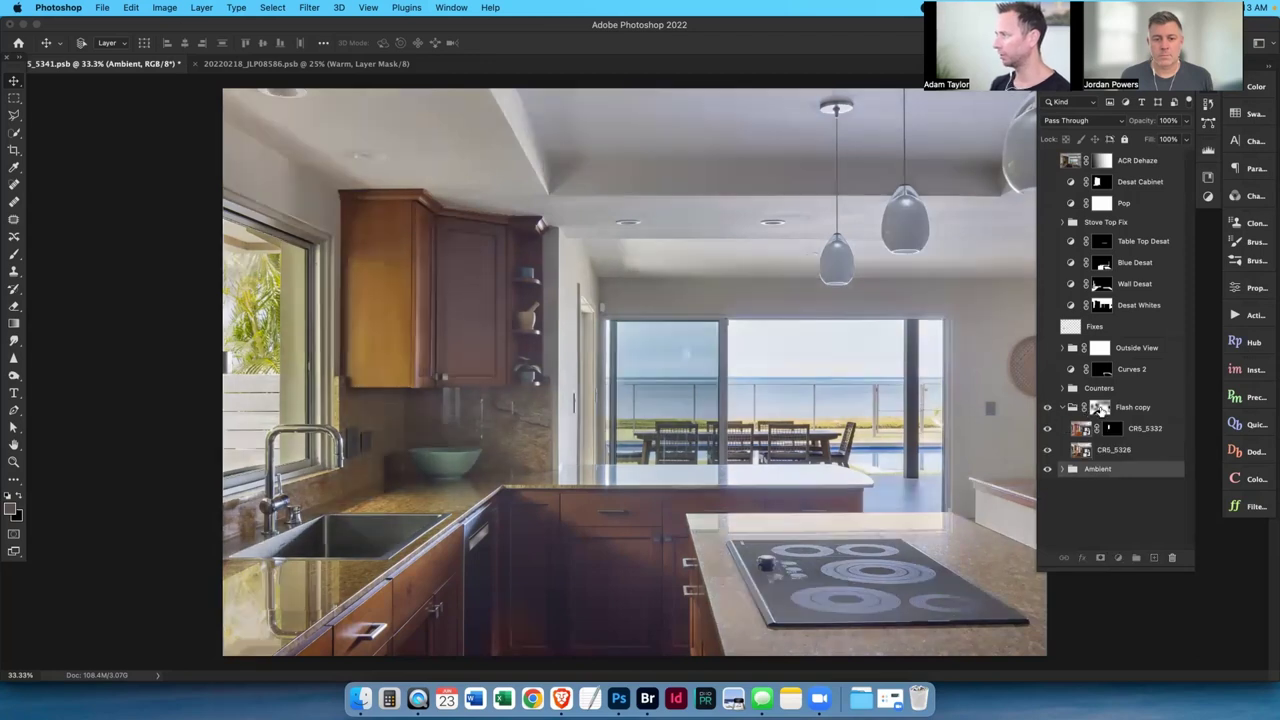
pyautogui.click(1049, 431)
pyautogui.click(1048, 455)
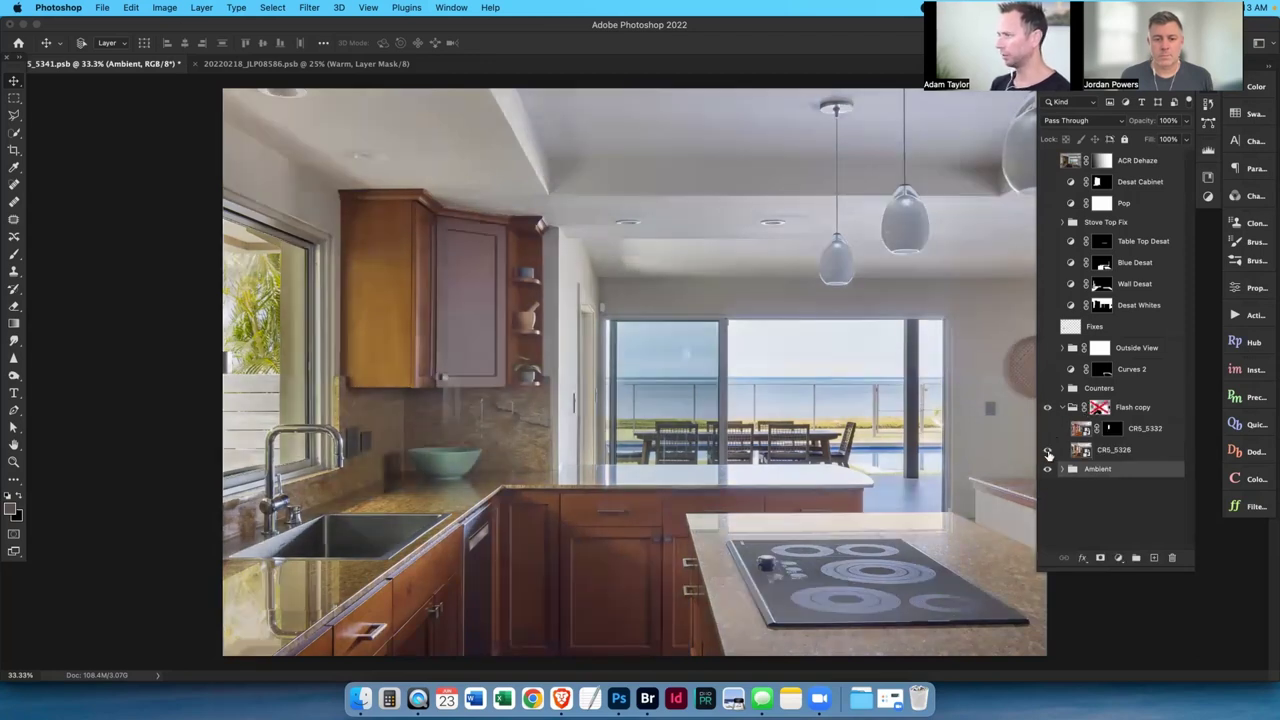
pyautogui.click(1083, 452)
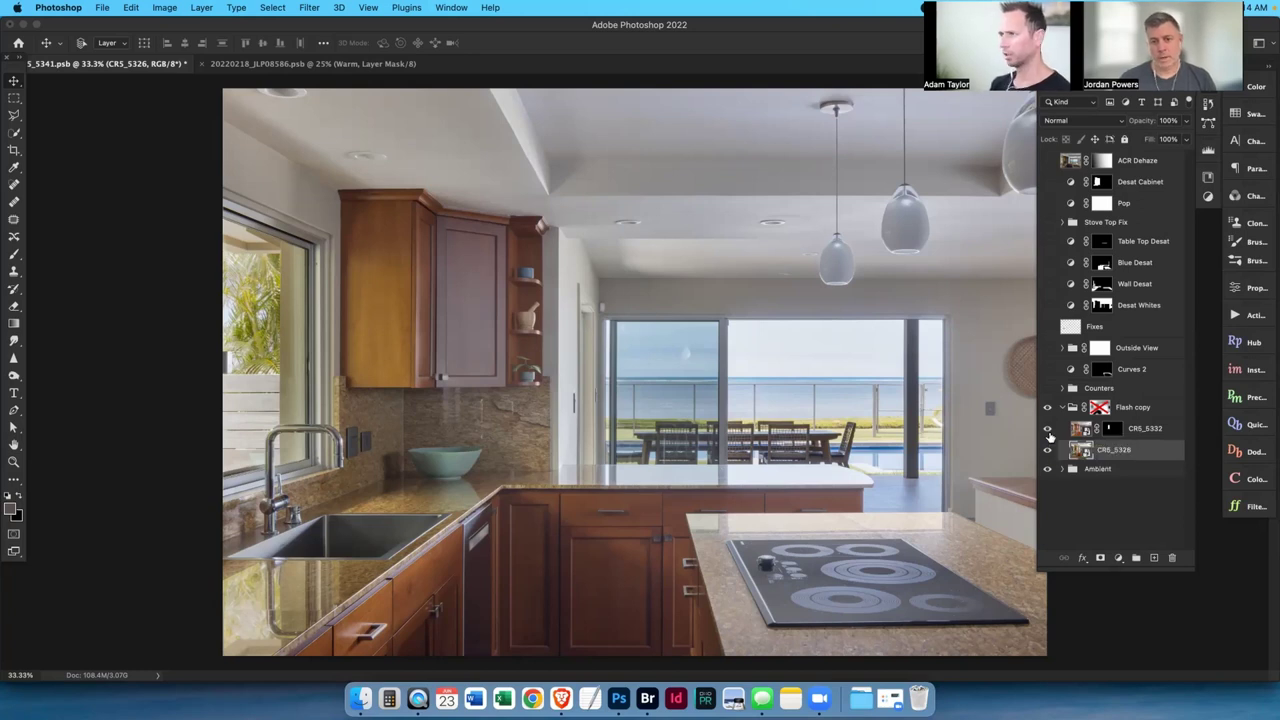
# - Compare the flash blend with and without CR5_5332, and view CR5_5326 alone with the Flash copy group at 100% opacity
pyautogui.click(1048, 429)
pyautogui.click(1049, 433)
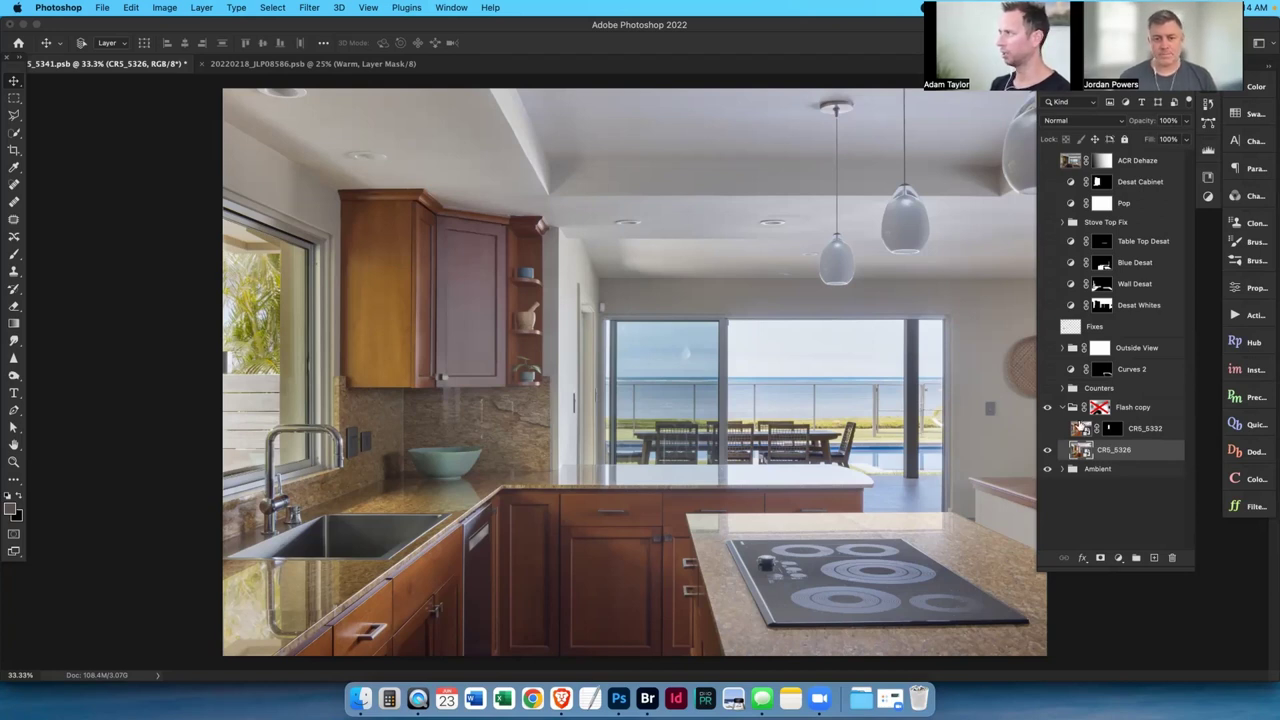
pyautogui.click(1068, 409)
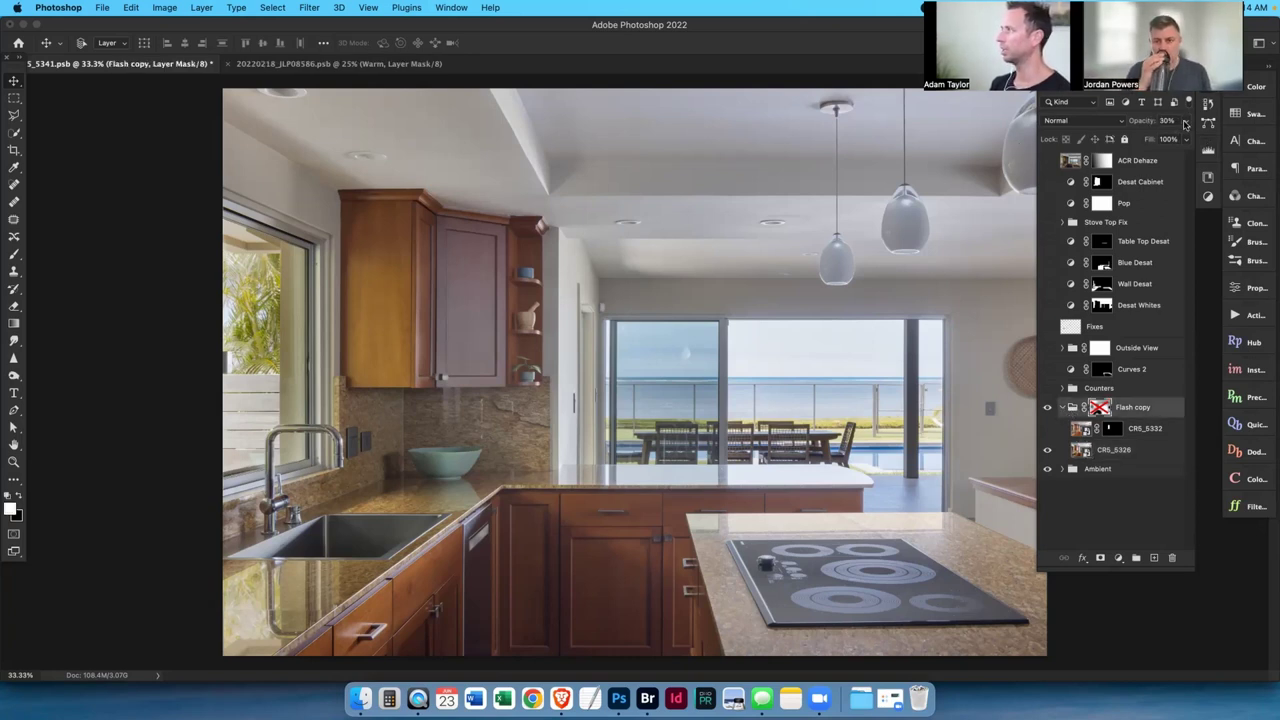
pyautogui.click(1186, 120)
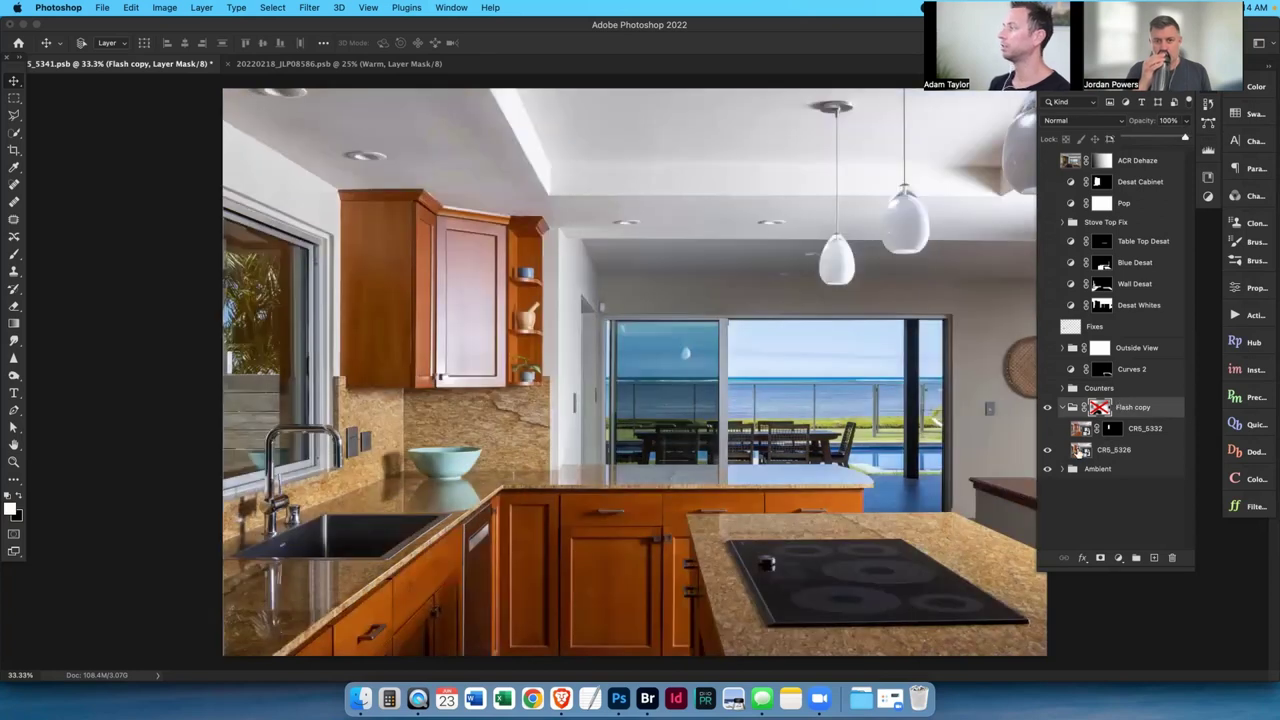
pyautogui.click(1078, 452)
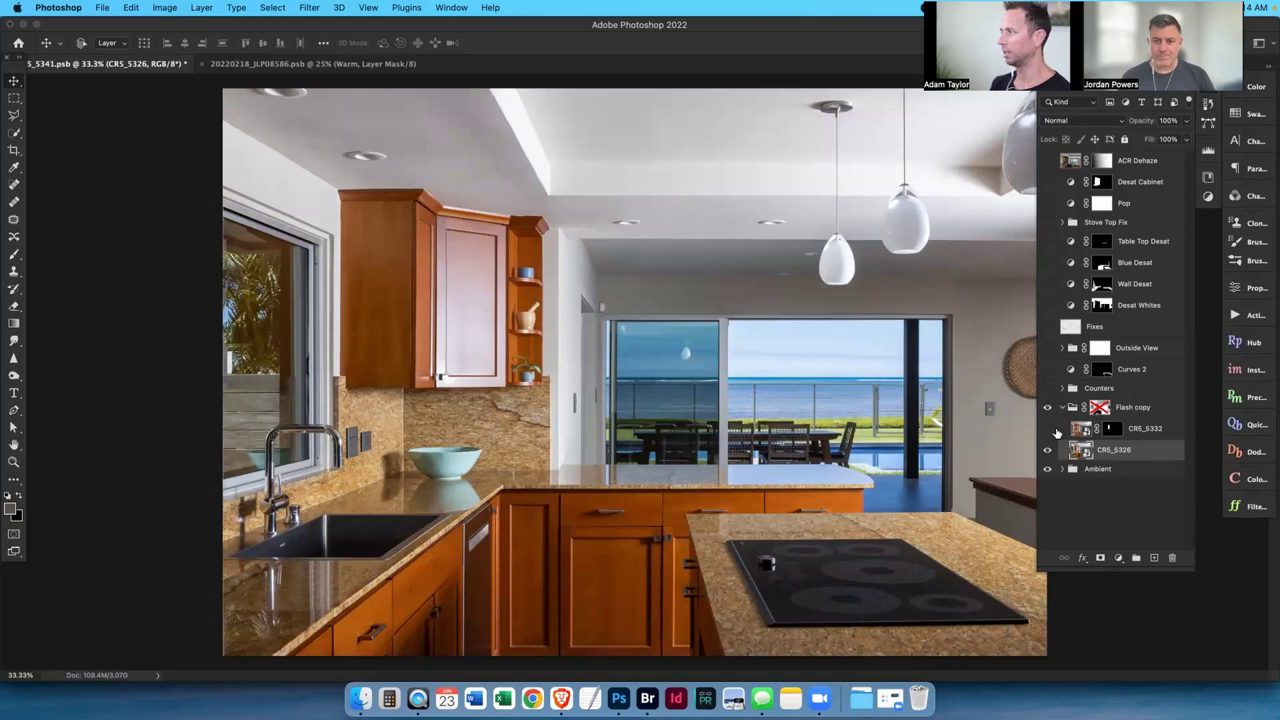
# - Show the CR5_5332 flash layer and check it with its mask disabled and enabled again
pyautogui.click(1077, 430)
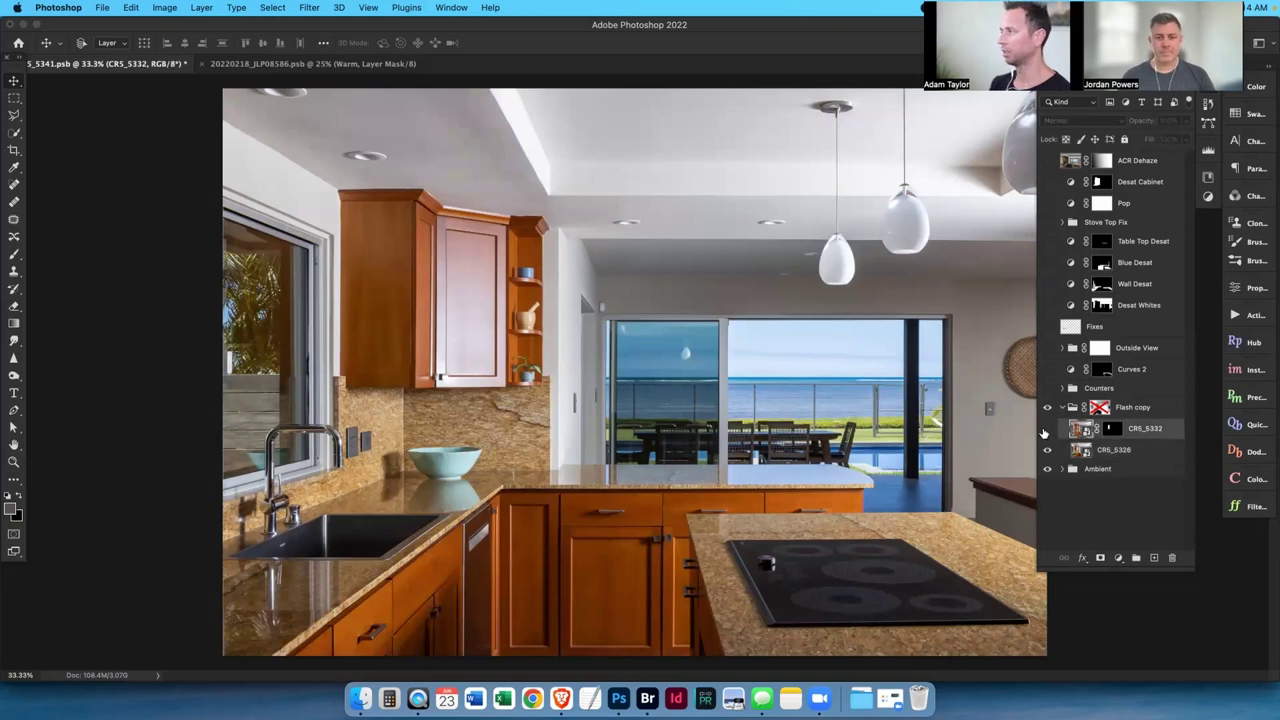
pyautogui.click(1047, 430)
pyautogui.click(1112, 430)
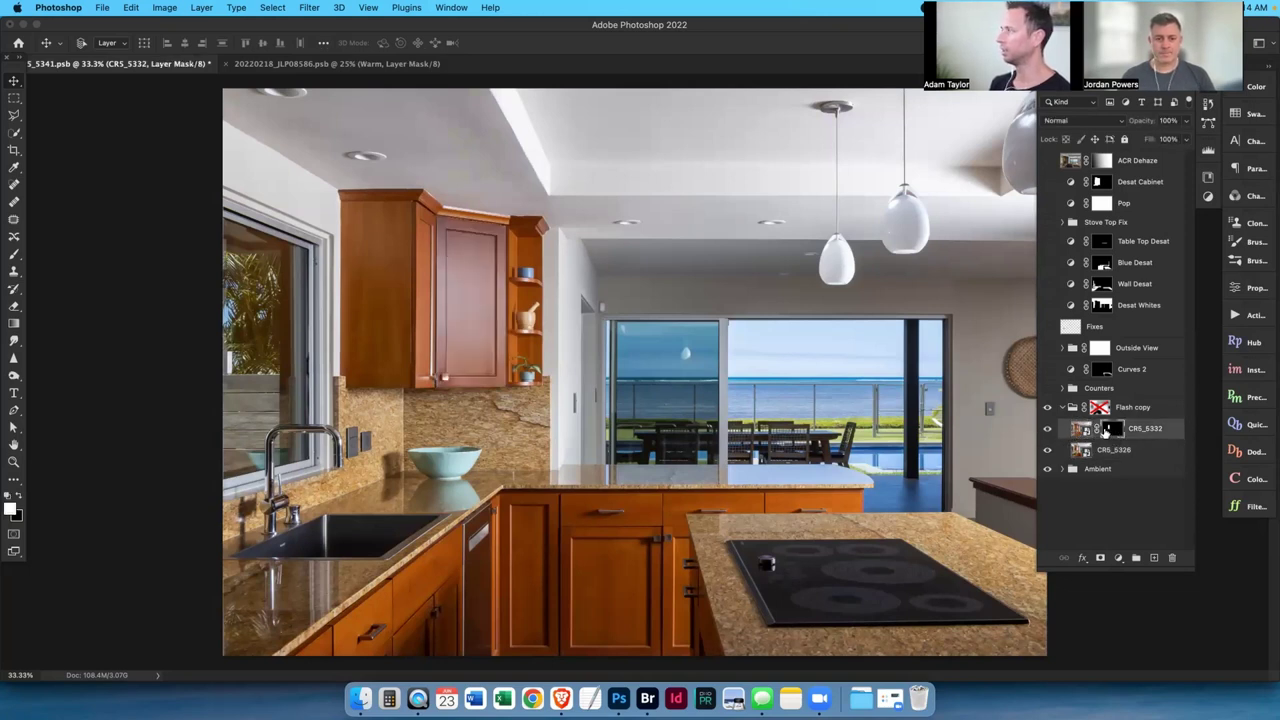
pyautogui.keyDown('shift'); pyautogui.click(1109, 430); pyautogui.keyUp('shift')
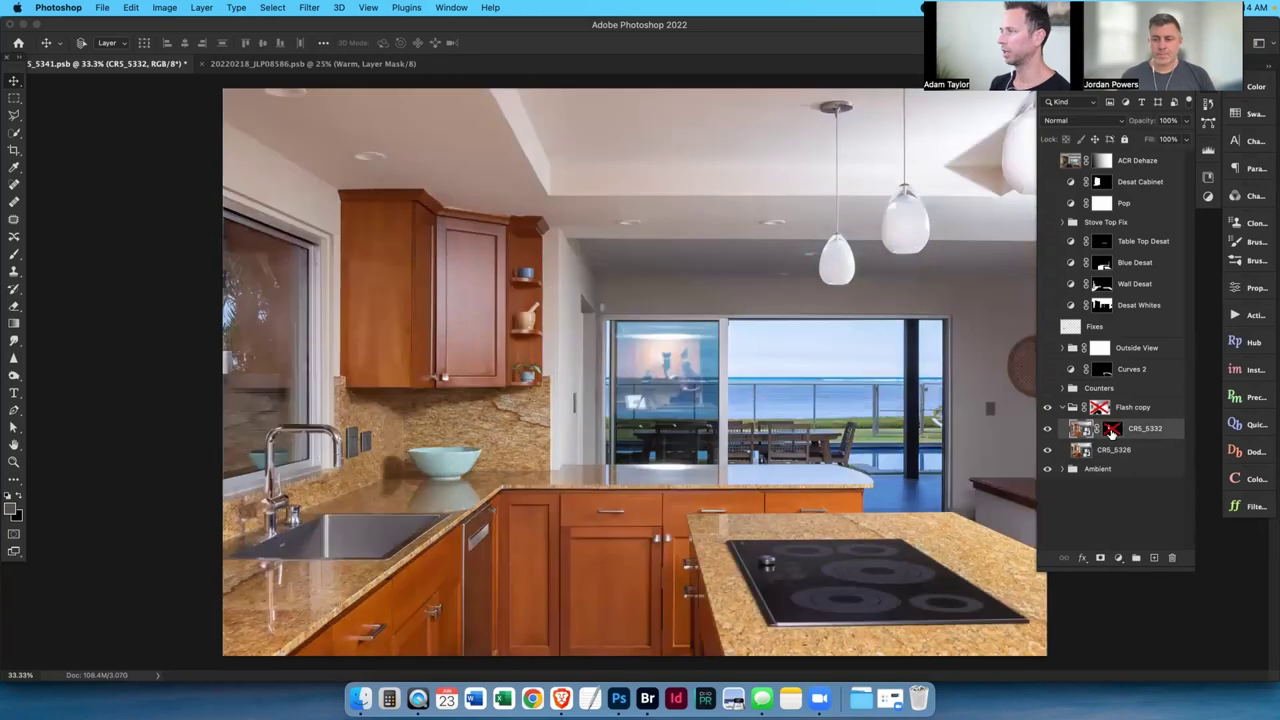
pyautogui.keyDown('shift'); pyautogui.click(1111, 430); pyautogui.keyUp('shift')
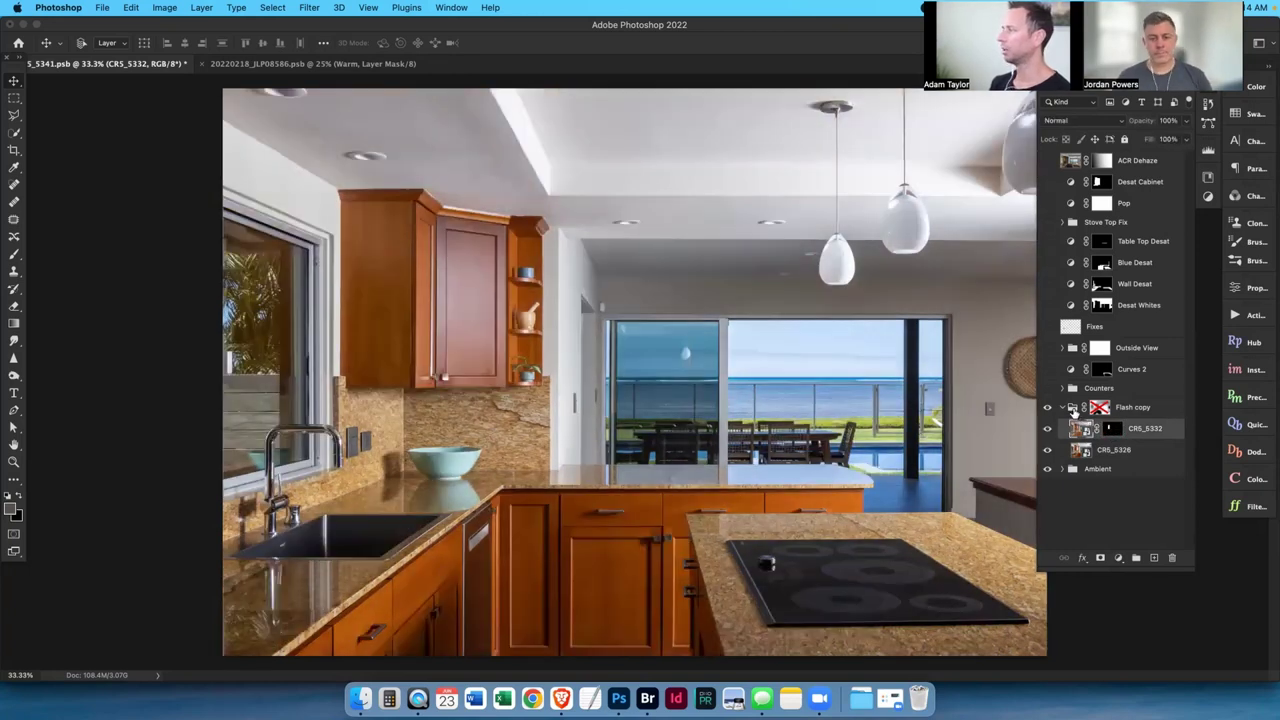
# - Enable the Flash copy group's mask again and set the group's opacity to 30%
pyautogui.keyDown('shift'); pyautogui.click(1099, 408); pyautogui.keyUp('shift')
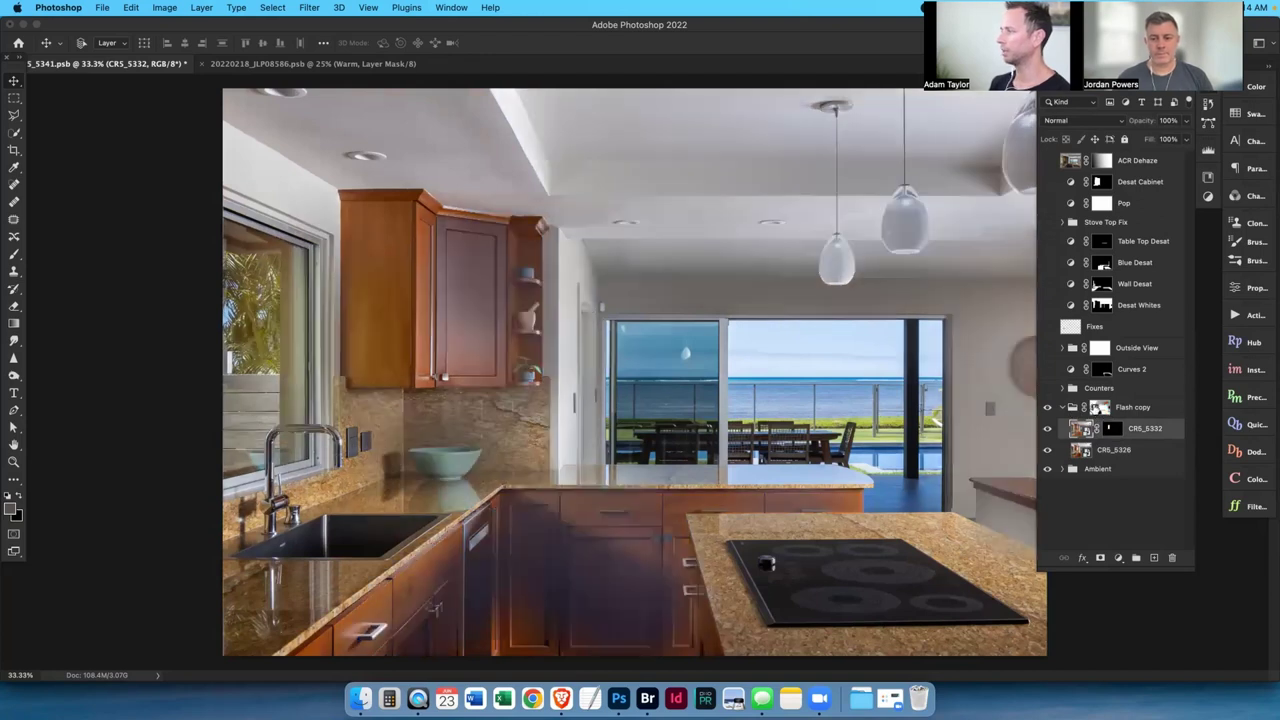
pyautogui.click(1099, 408)
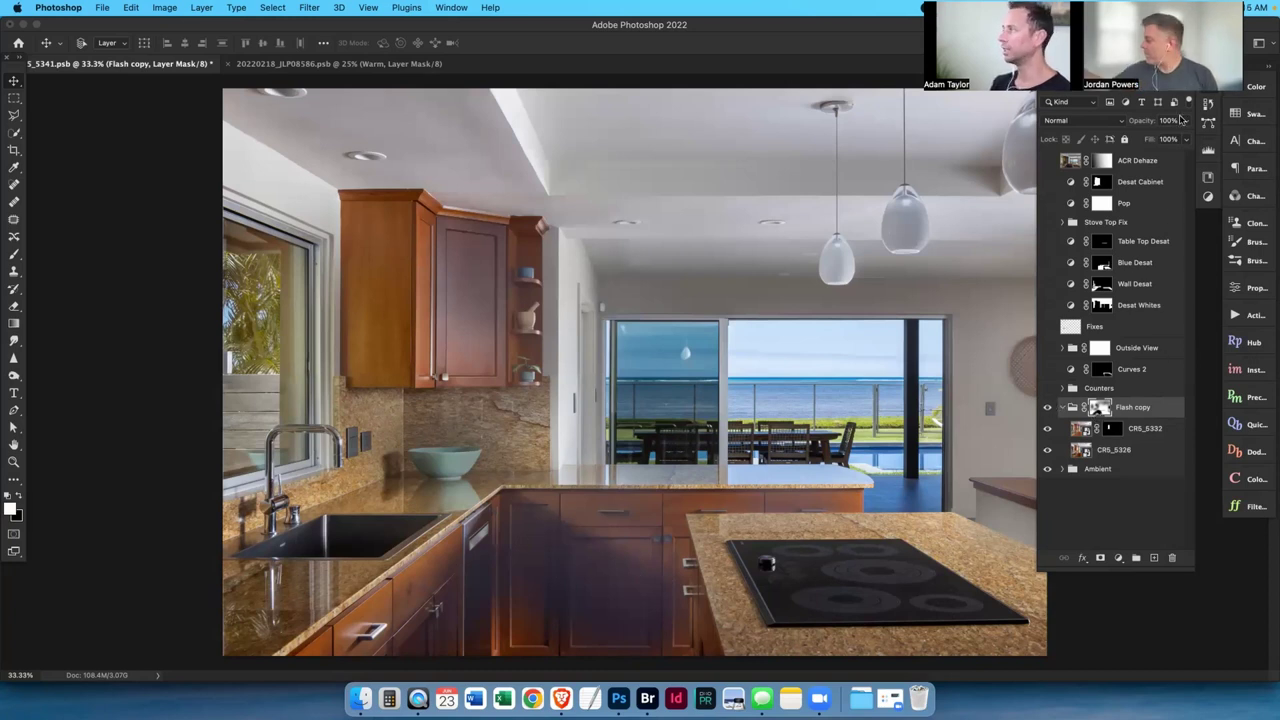
pyautogui.moveTo(1185, 120); pyautogui.dragTo(1143, 140)
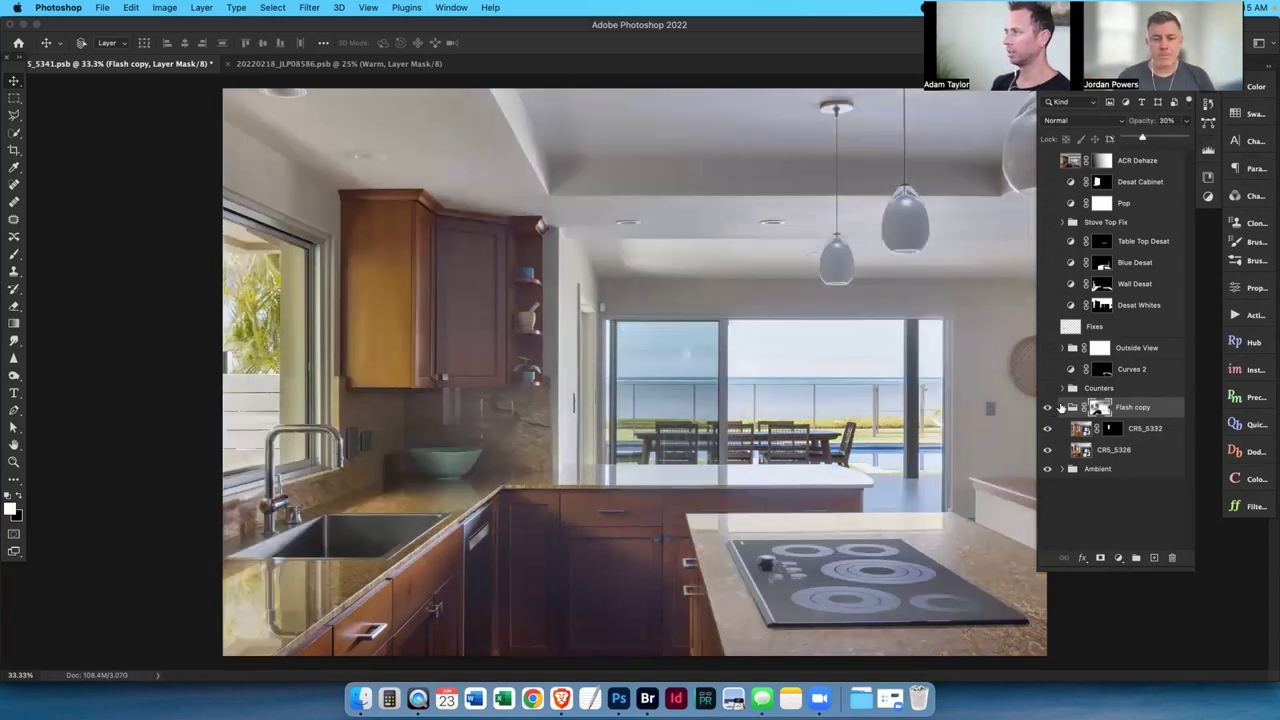
# - Collapse the Flash copy group and compare the image with the group hidden and shown
pyautogui.click(1063, 408)
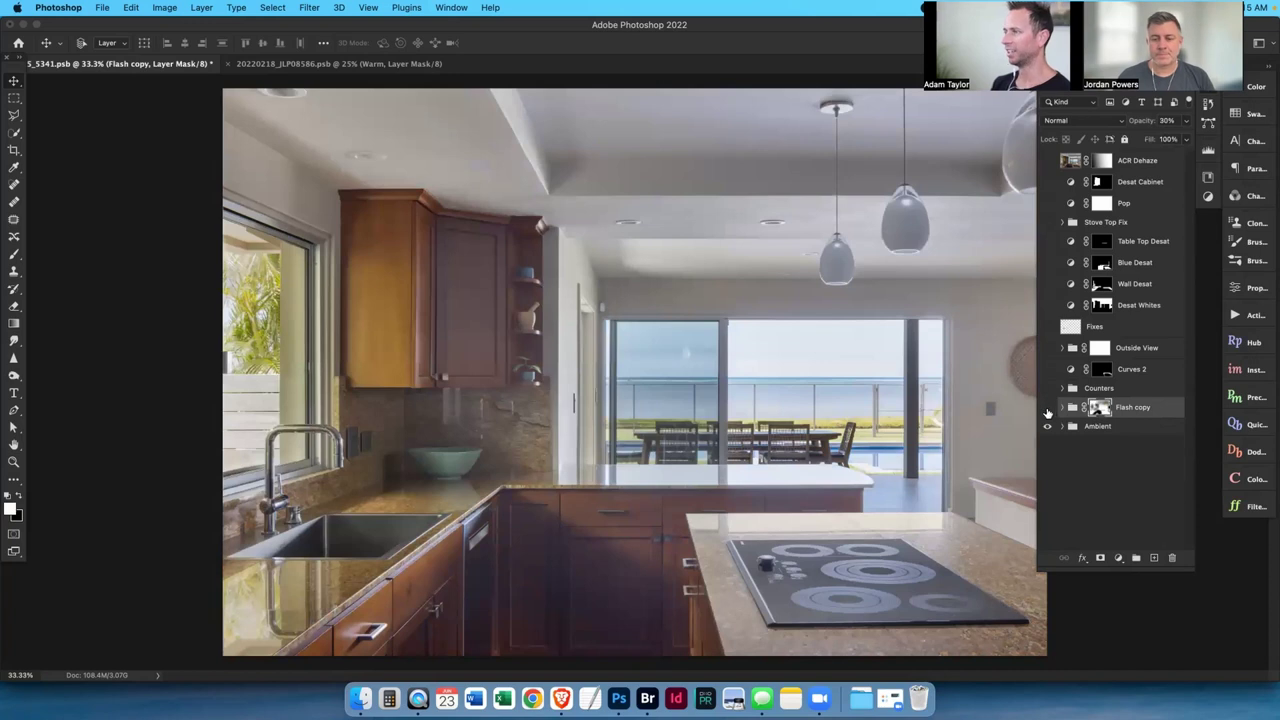
pyautogui.click(1047, 410)
pyautogui.click(1047, 410)
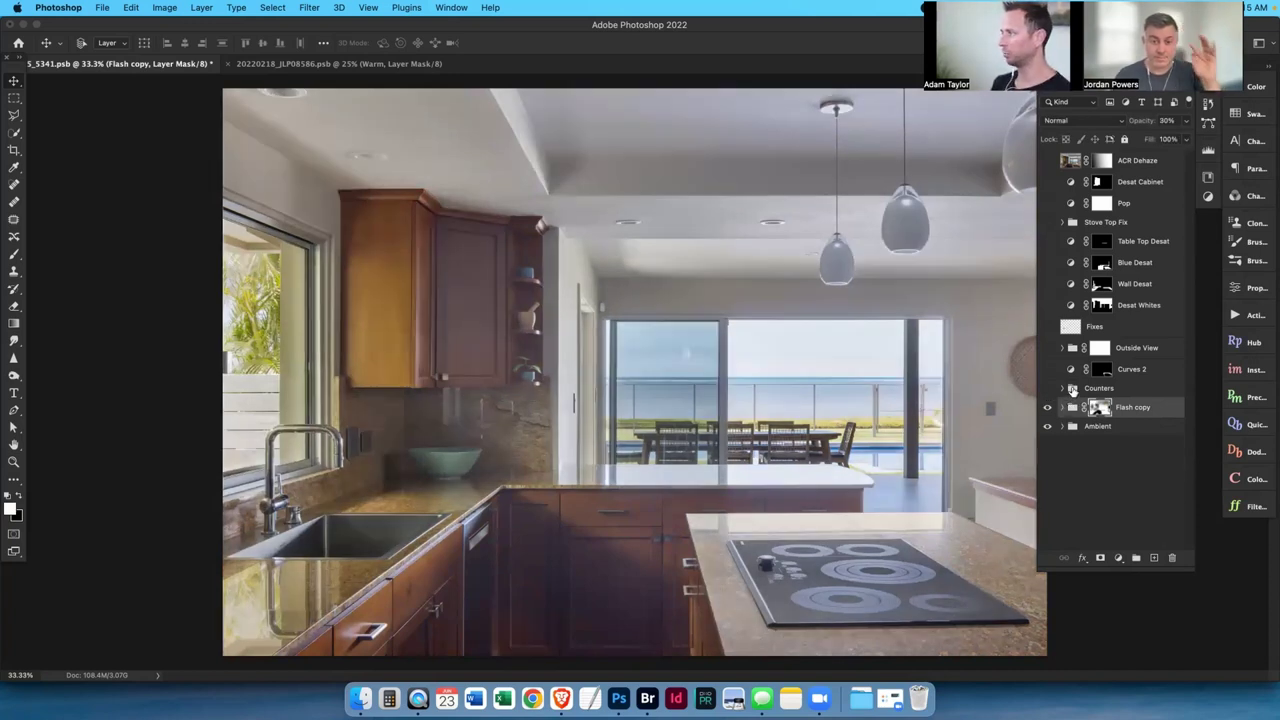
# - Expand and show the Counters group, hide Counter Left, Peninsula and Curves 1, and select the Island Top Flash layer
pyautogui.click(1072, 390)
pyautogui.click(1062, 388)
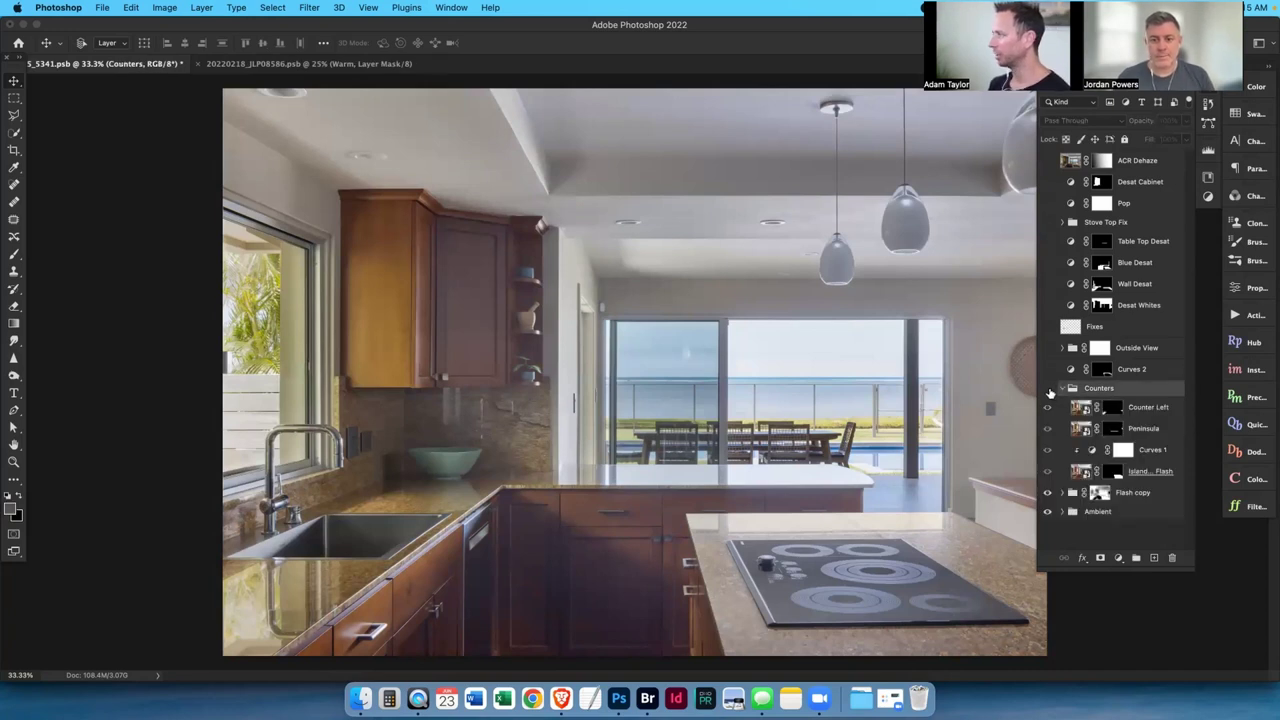
pyautogui.click(1047, 388)
pyautogui.click(1047, 407)
pyautogui.click(1047, 428)
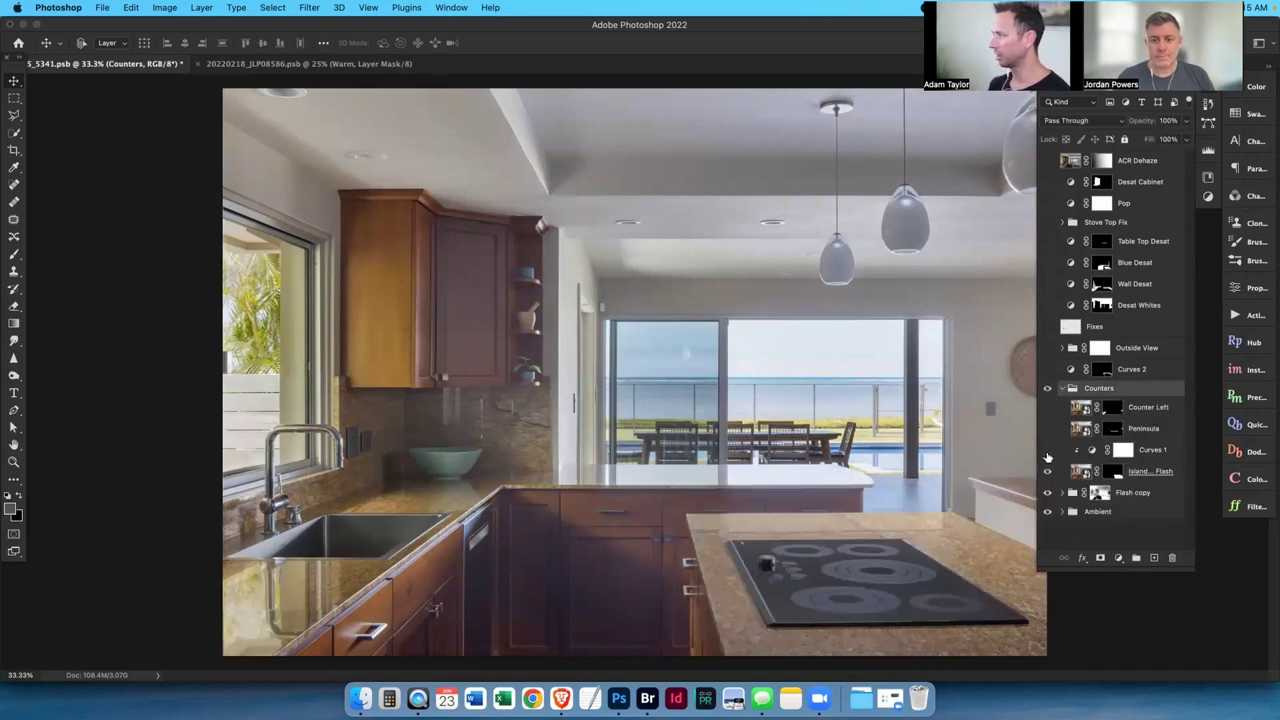
pyautogui.click(1047, 451)
pyautogui.click(1075, 472)
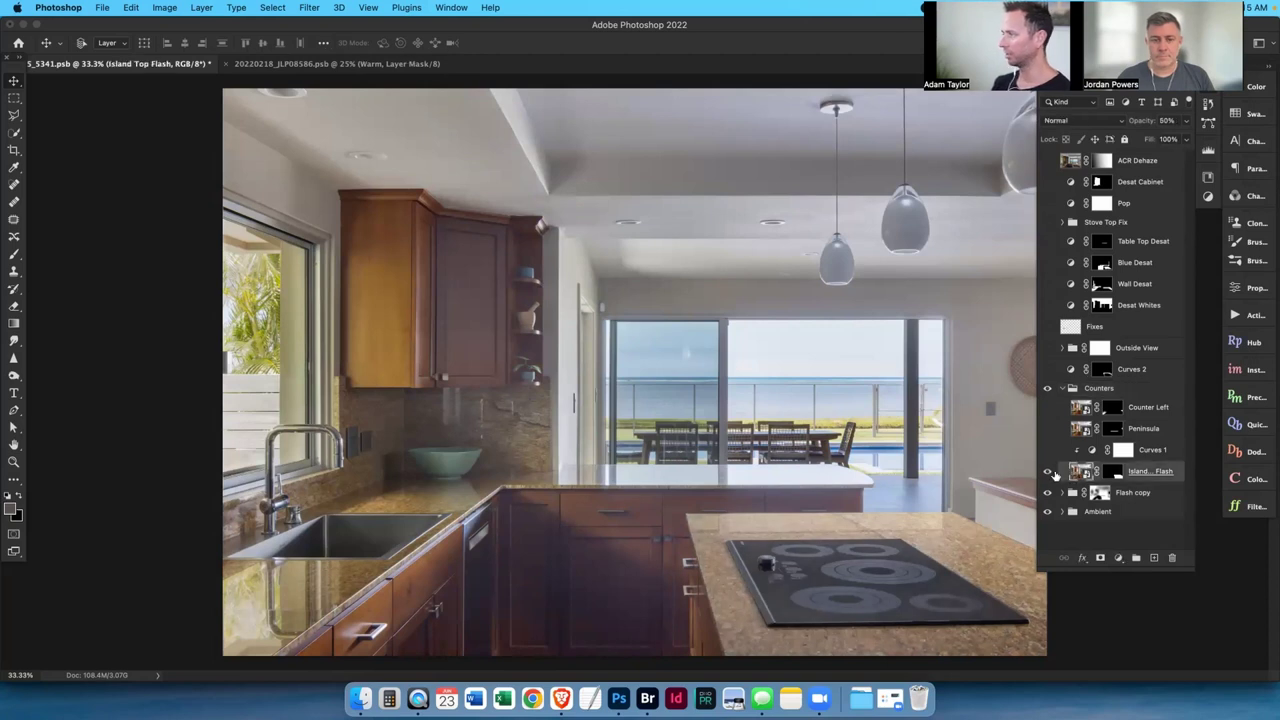
# - Check the Island Top Flash layer at 100% opacity with its mask disabled and enabled again, and set its opacity to 50%
pyautogui.click(1047, 472)
pyautogui.click(1047, 472)
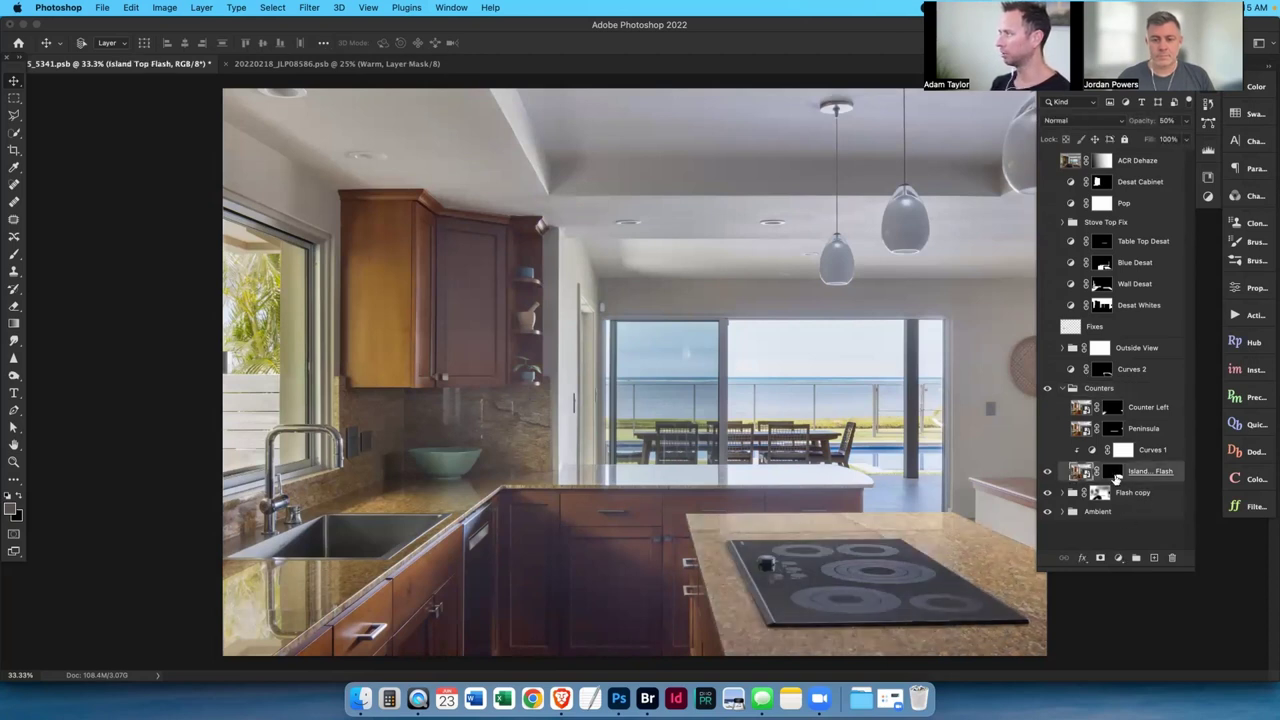
pyautogui.click(1186, 120)
pyautogui.click(1184, 137)
pyautogui.keyDown('shift'); pyautogui.click(1113, 474); pyautogui.keyUp('shift')
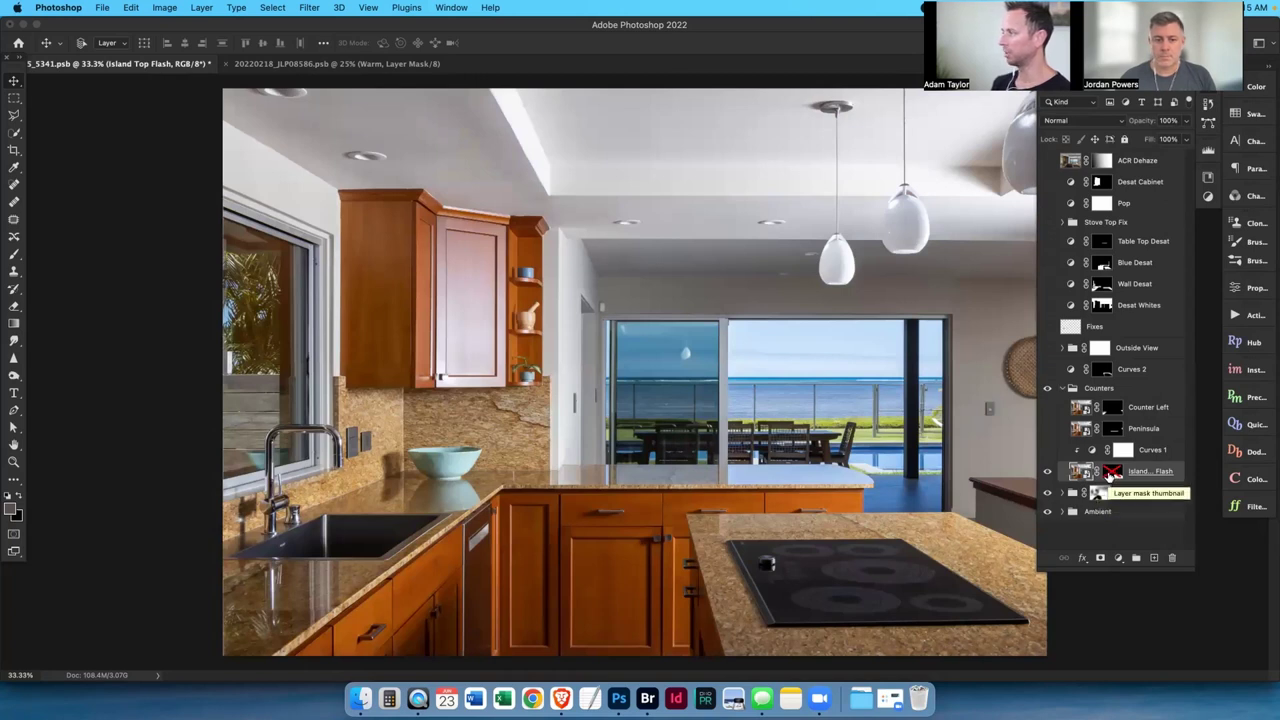
pyautogui.keyDown('shift'); pyautogui.click(1109, 474); pyautogui.keyUp('shift')
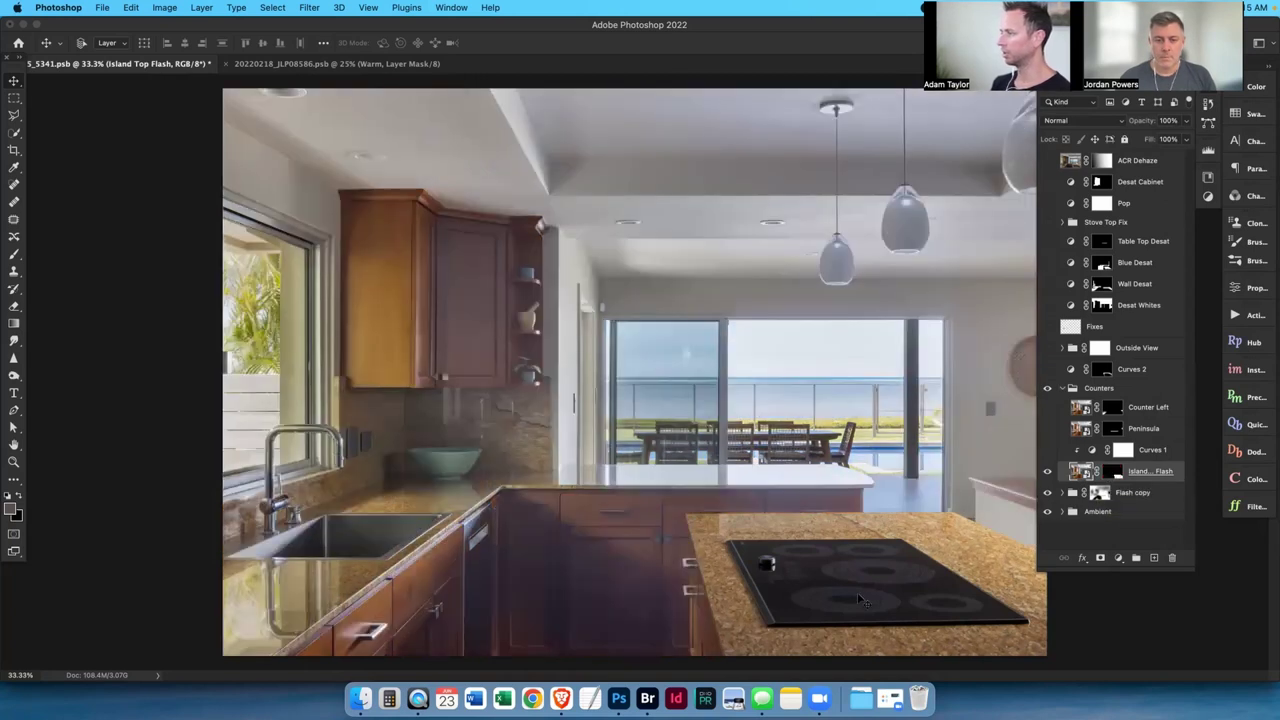
pyautogui.moveTo(1187, 121); pyautogui.dragTo(1159, 140)
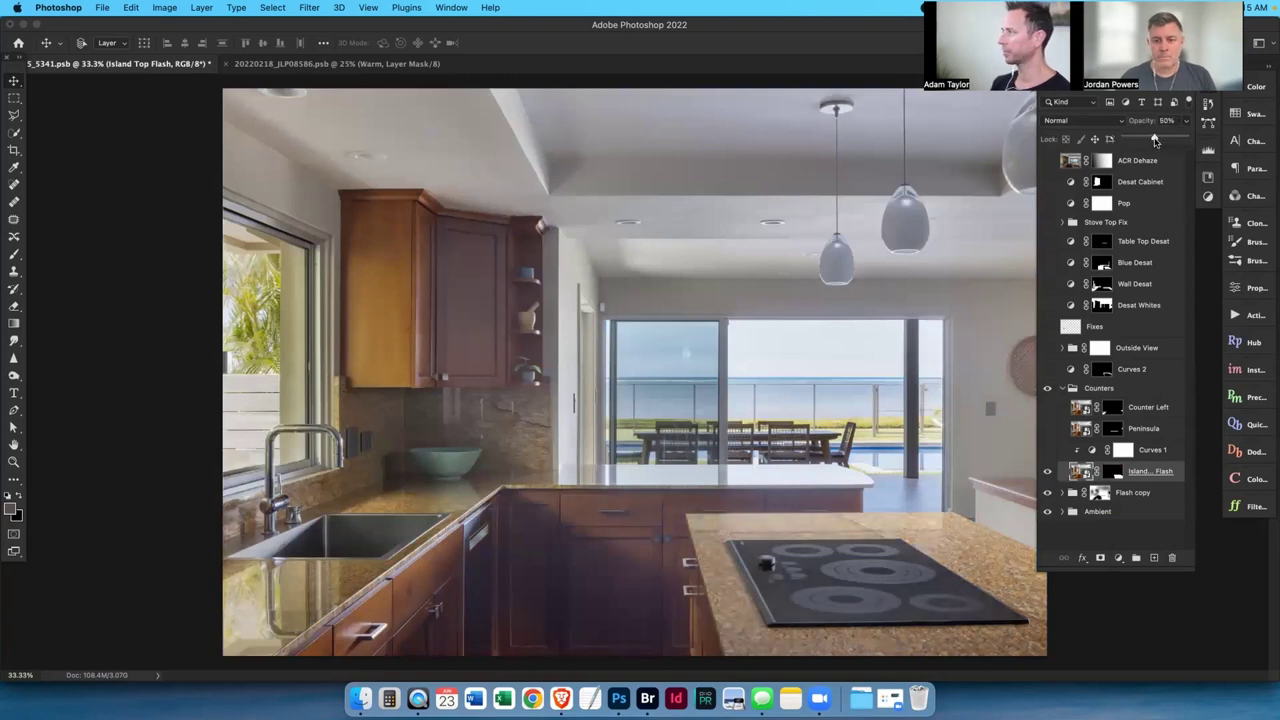
# - Compare the image with Island Top Flash hidden and shown, and show its clipped Curves 1 adjustment
pyautogui.click(1047, 471)
pyautogui.click(1047, 471)
pyautogui.click(1047, 471)
pyautogui.click(1048, 451)
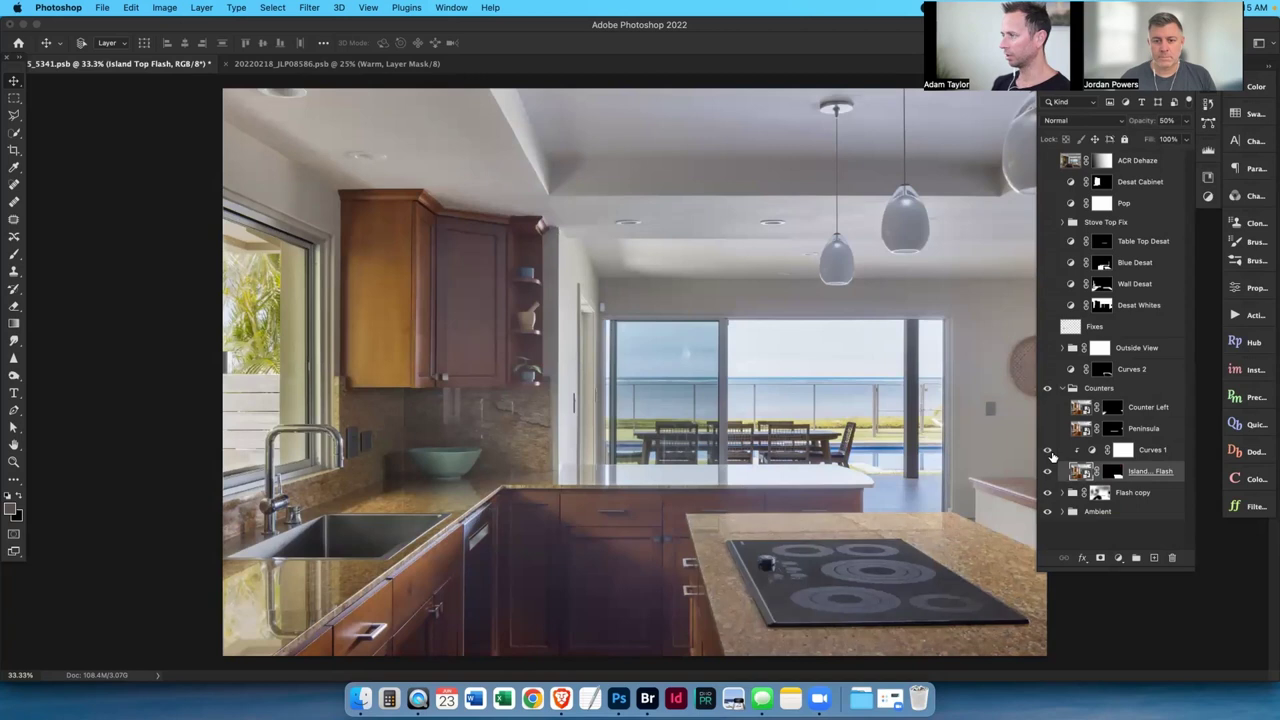
pyautogui.click(1049, 452)
pyautogui.click(1049, 452)
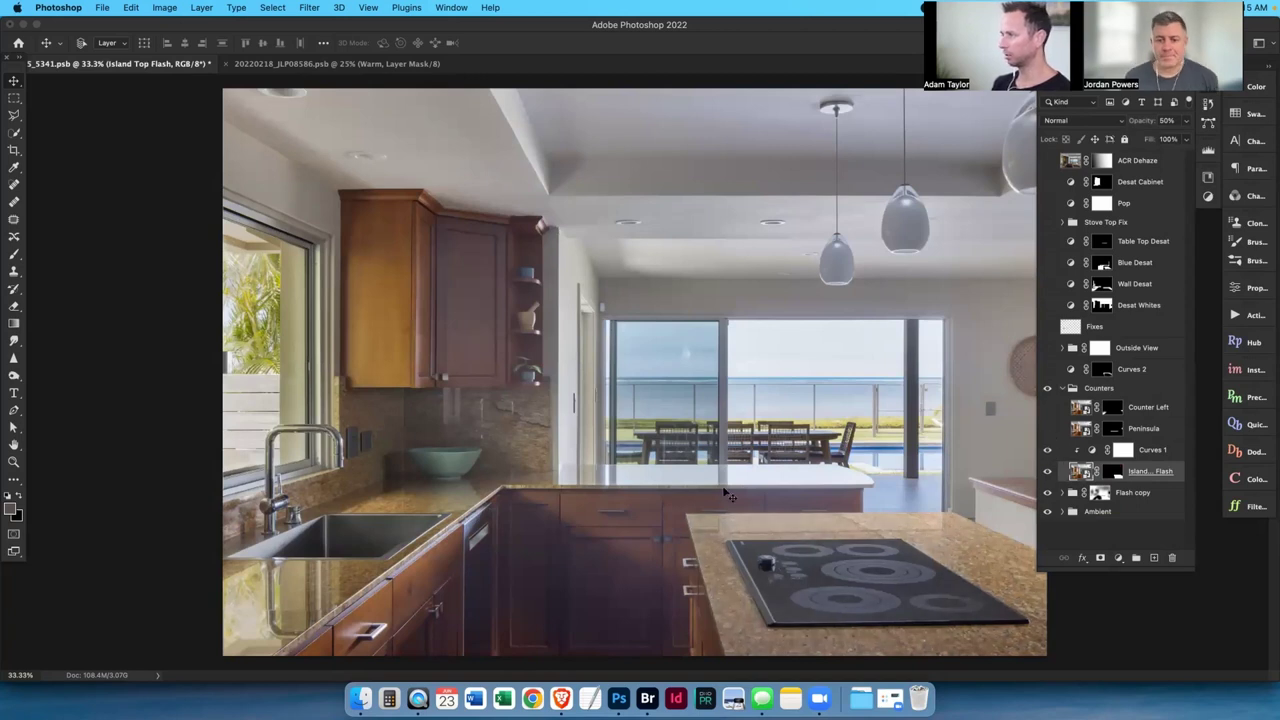
# - Select the Peninsula layer in the Counters group and make it visible over the peninsula countertop
pyautogui.press('super+equal')
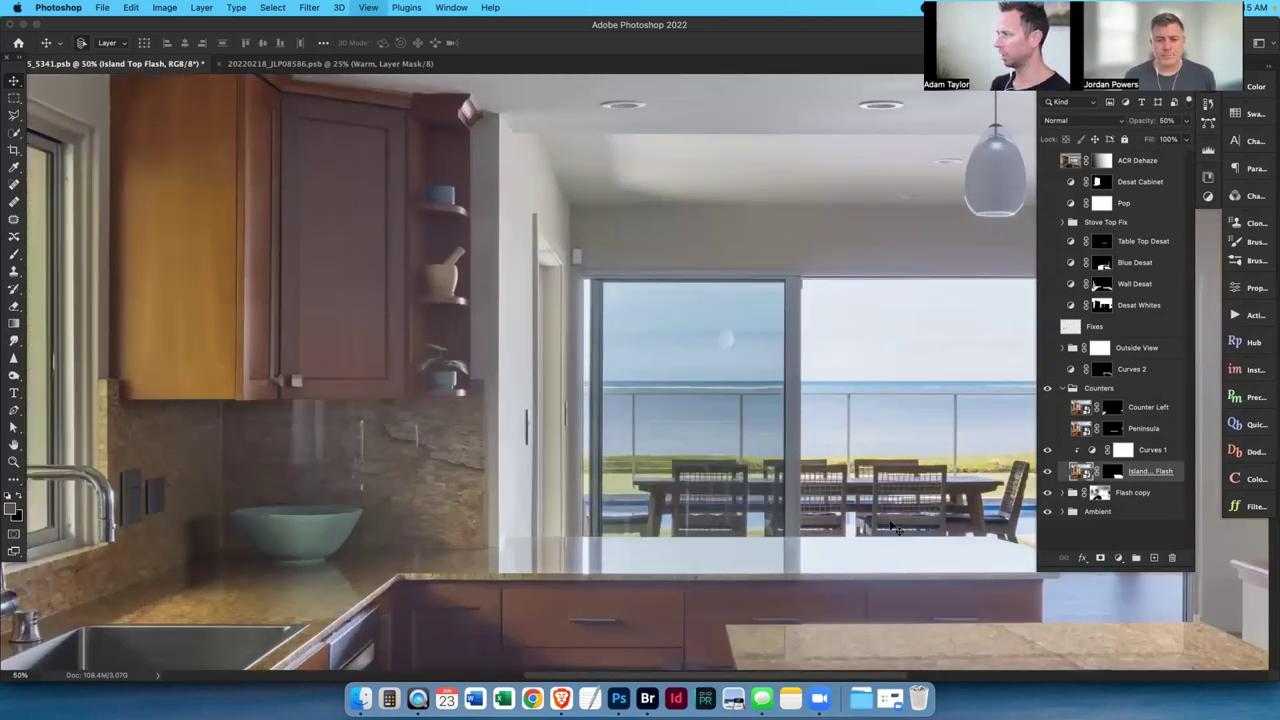
pyautogui.hscroll(3, 889, 519)
pyautogui.scroll(-5, 889, 519)
pyautogui.press('super+equal')
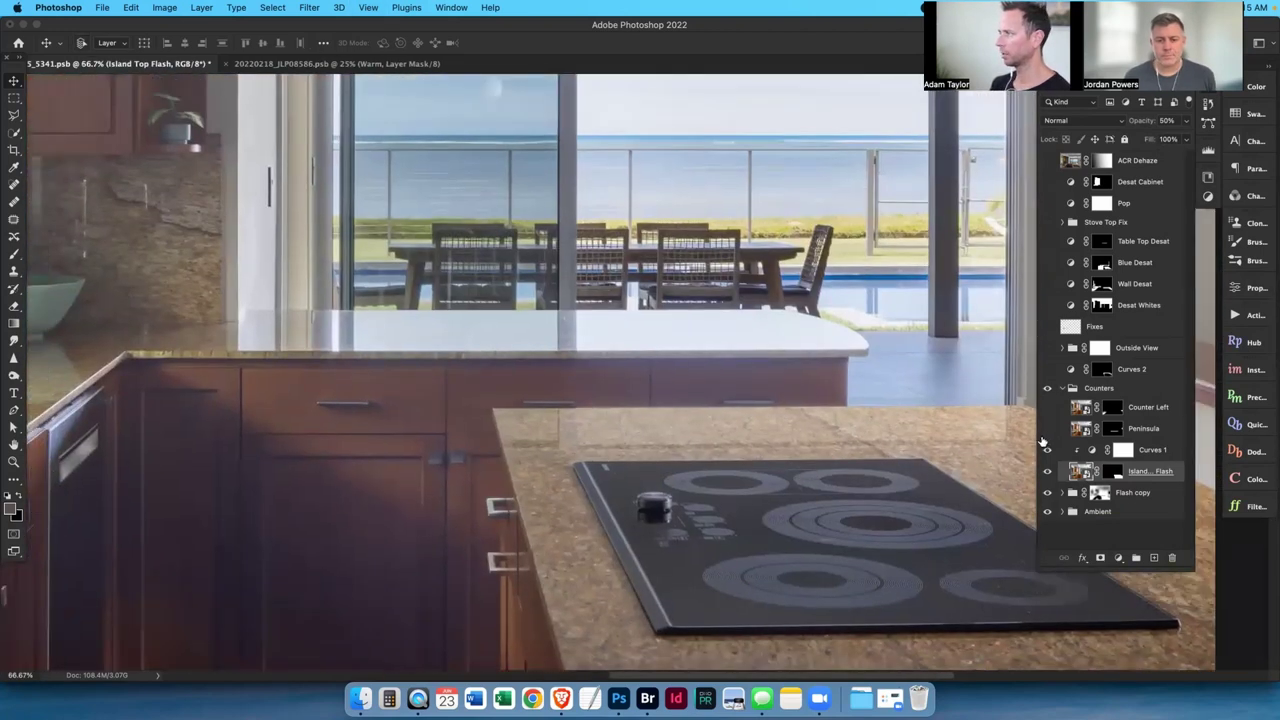
pyautogui.click(1073, 430)
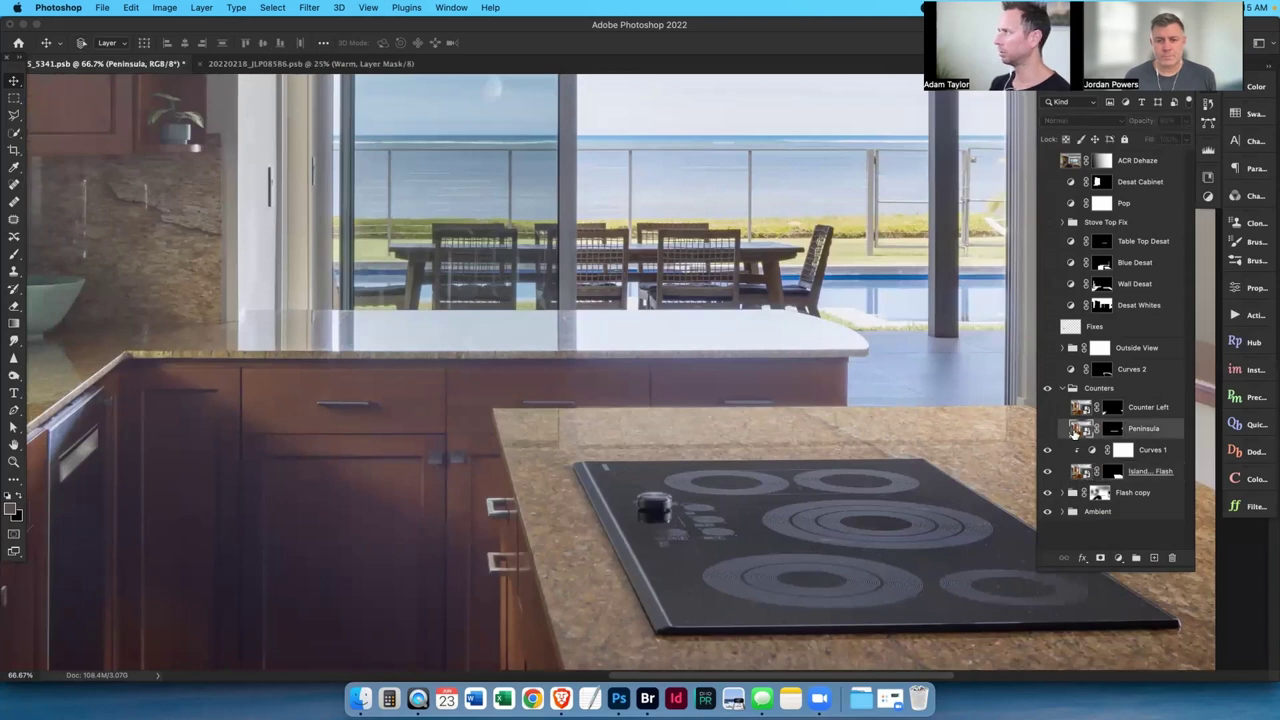
pyautogui.click(1048, 430)
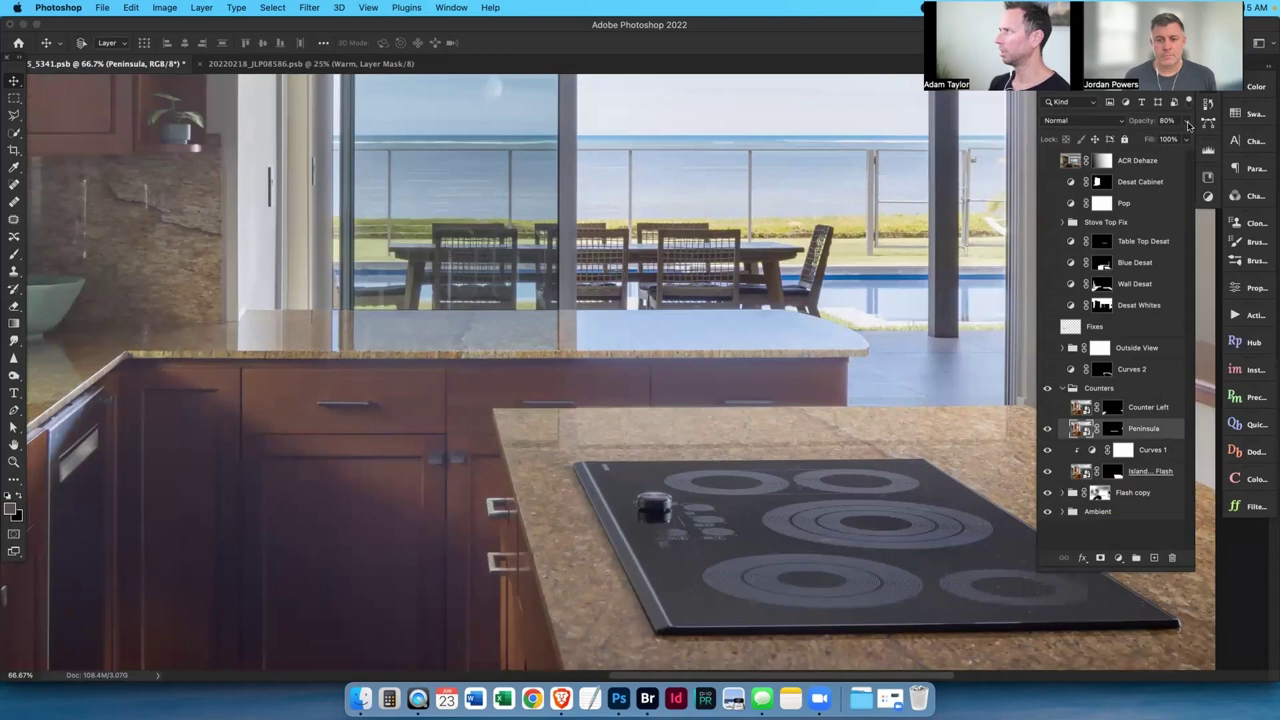
# - Check the Peninsula layer at 100% opacity with its mask disabled and enabled again, and set its opacity to 80%
pyautogui.moveTo(1187, 120); pyautogui.dragTo(1209, 138)
pyautogui.keyDown('shift'); pyautogui.click(1112, 430); pyautogui.keyUp('shift')
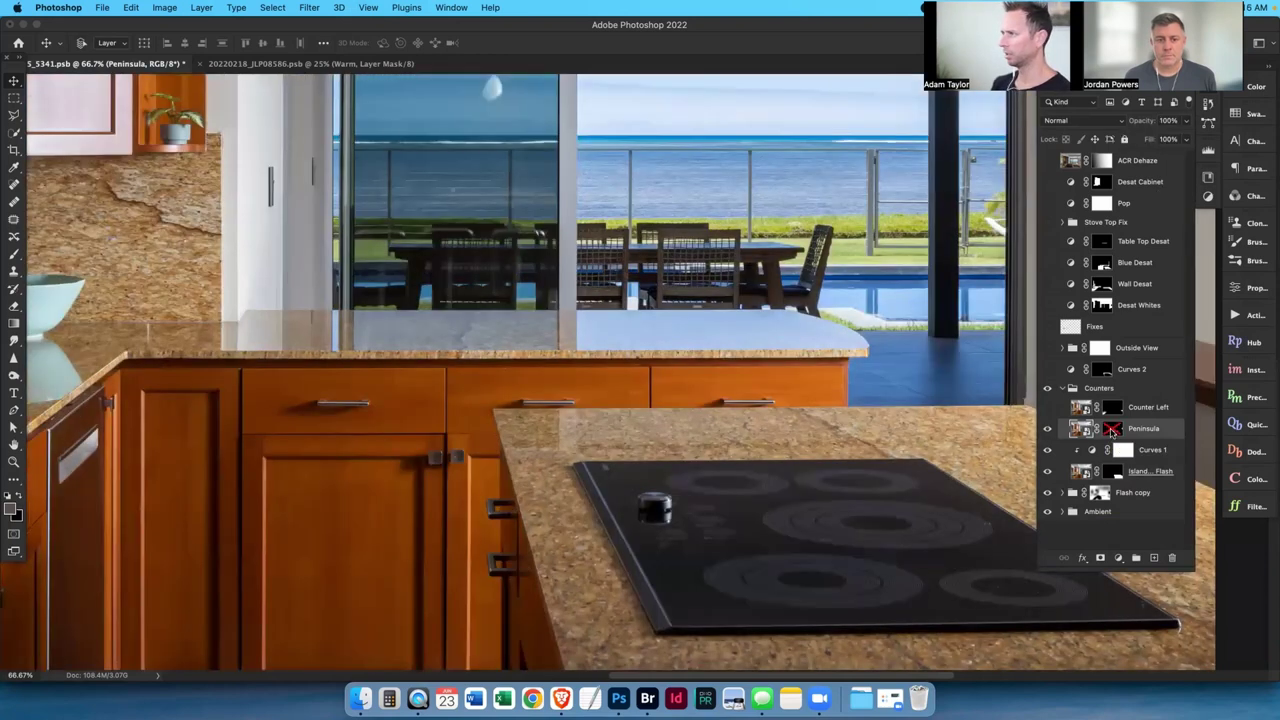
pyautogui.keyDown('shift'); pyautogui.click(1112, 430); pyautogui.keyUp('shift')
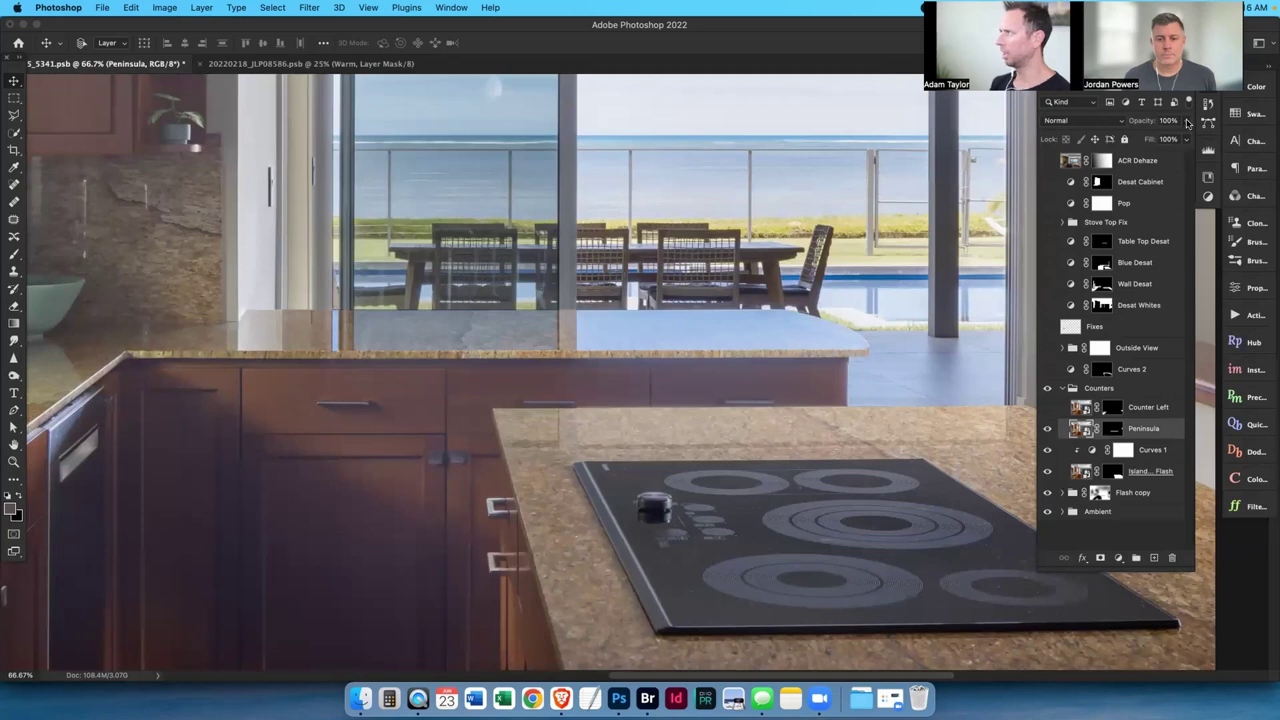
pyautogui.moveTo(1186, 121); pyautogui.dragTo(1174, 139)
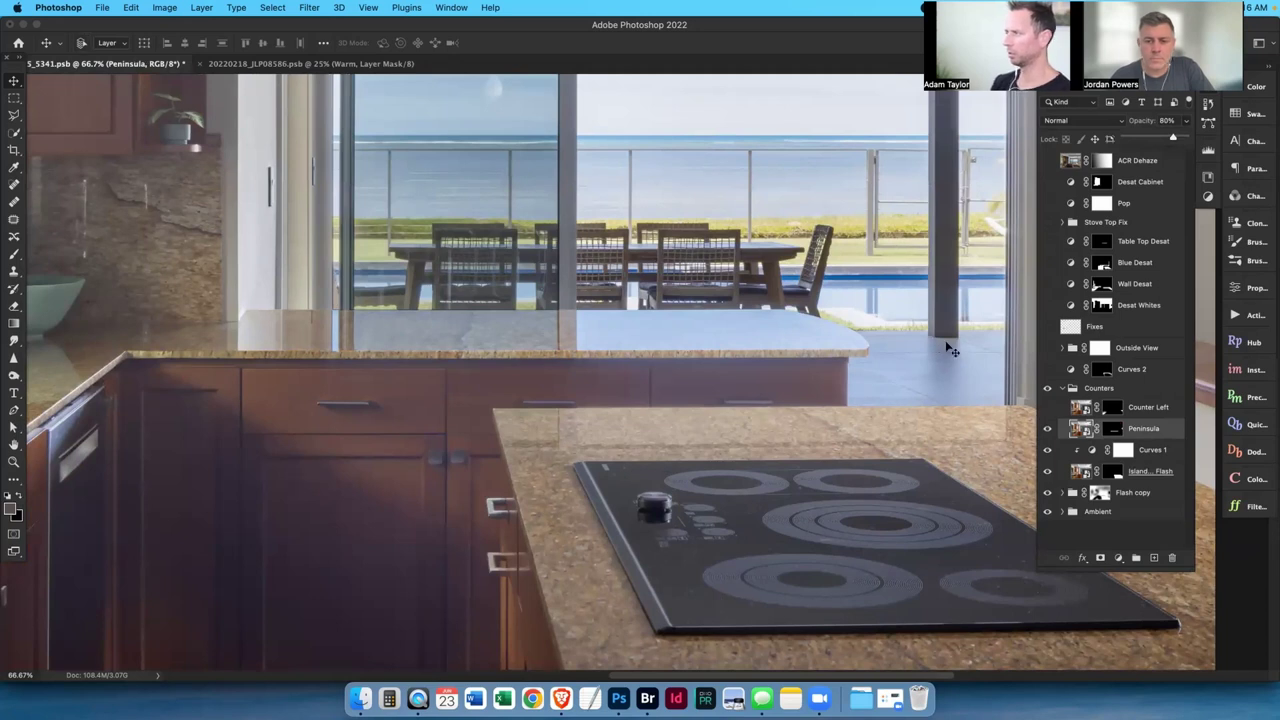
pyautogui.press('super+z')
# - Show the Counter Left layer and compare the whole image with it hidden and visible
pyautogui.press('super+minus')
pyautogui.press('super+minus')
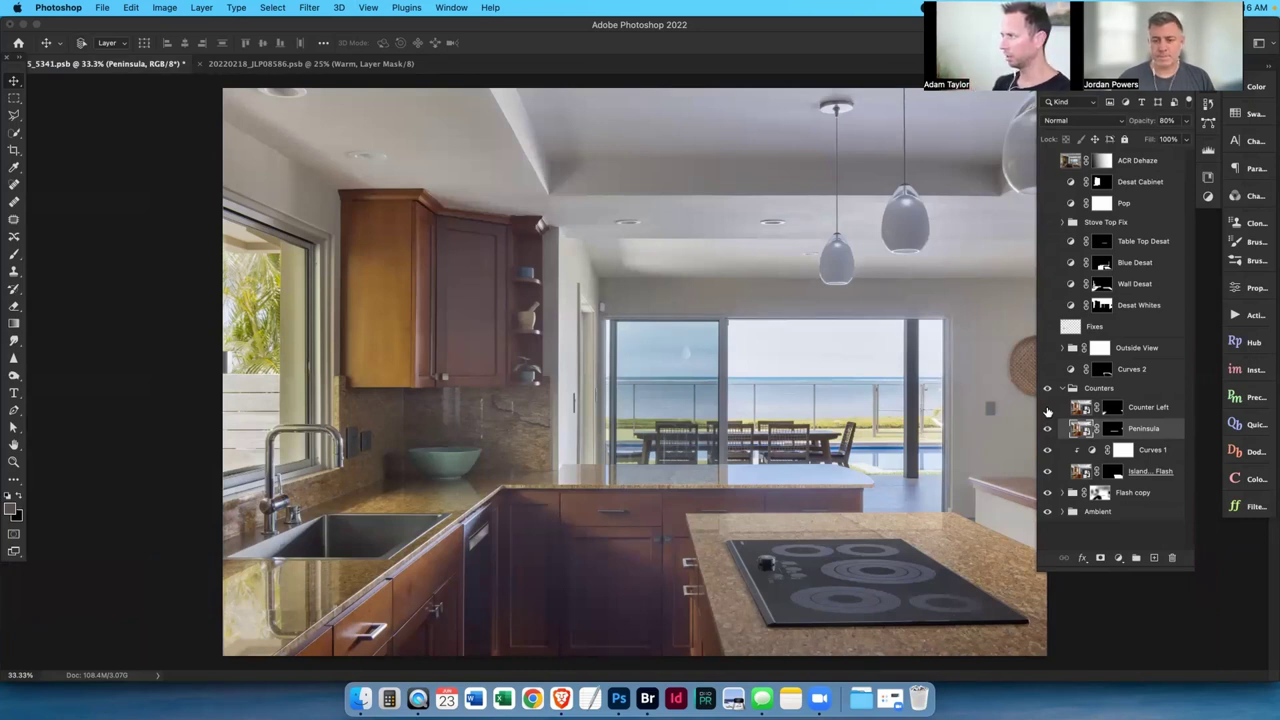
pyautogui.click(1047, 408)
pyautogui.click(1047, 408)
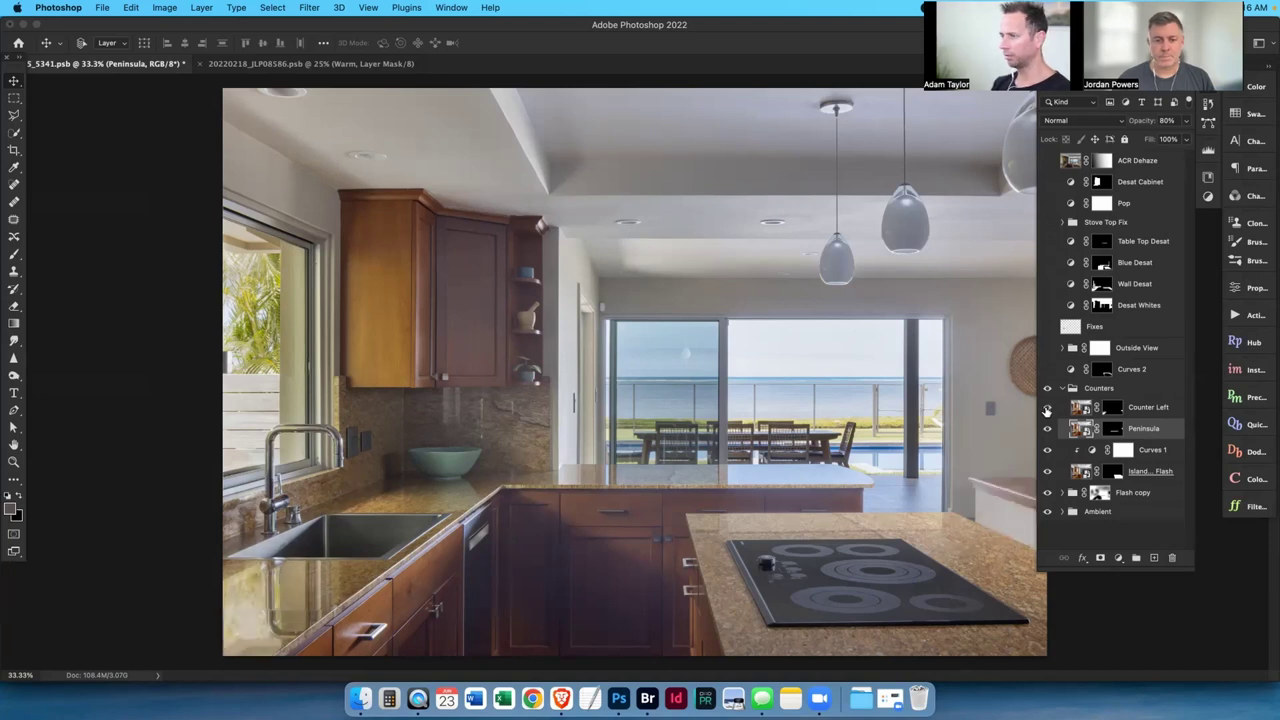
pyautogui.click(1047, 408)
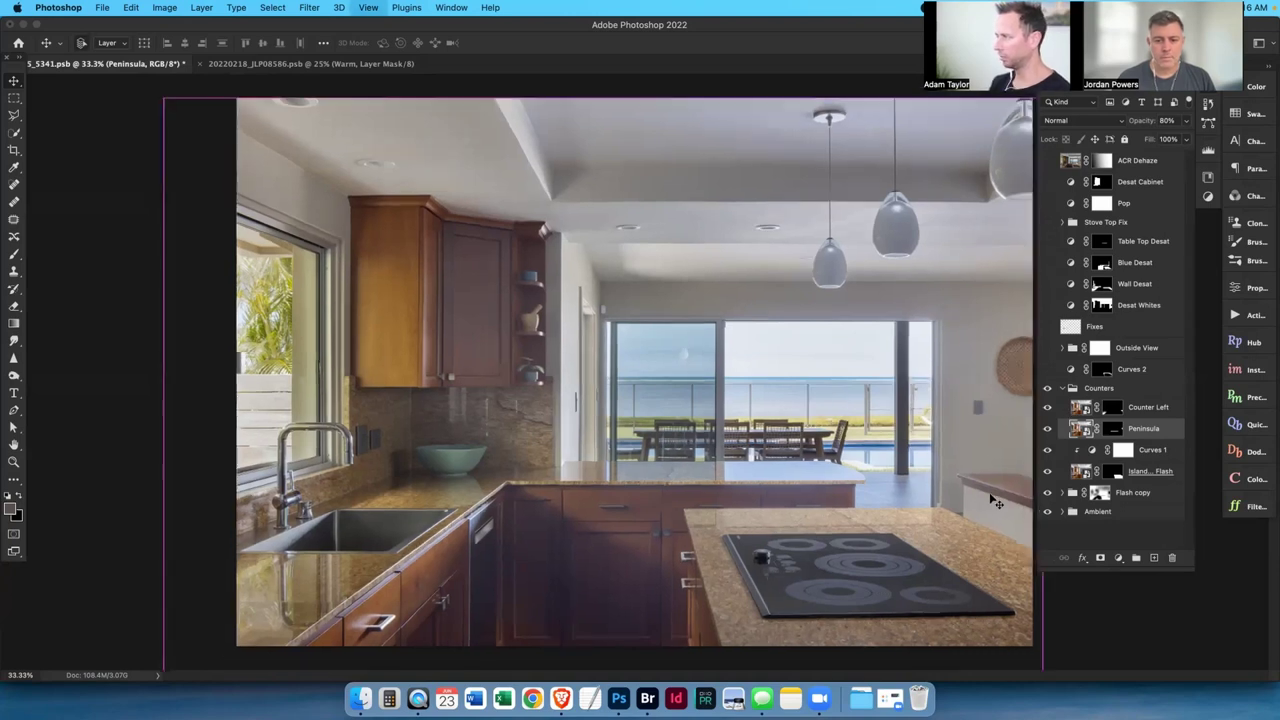
pyautogui.press('super+minus')
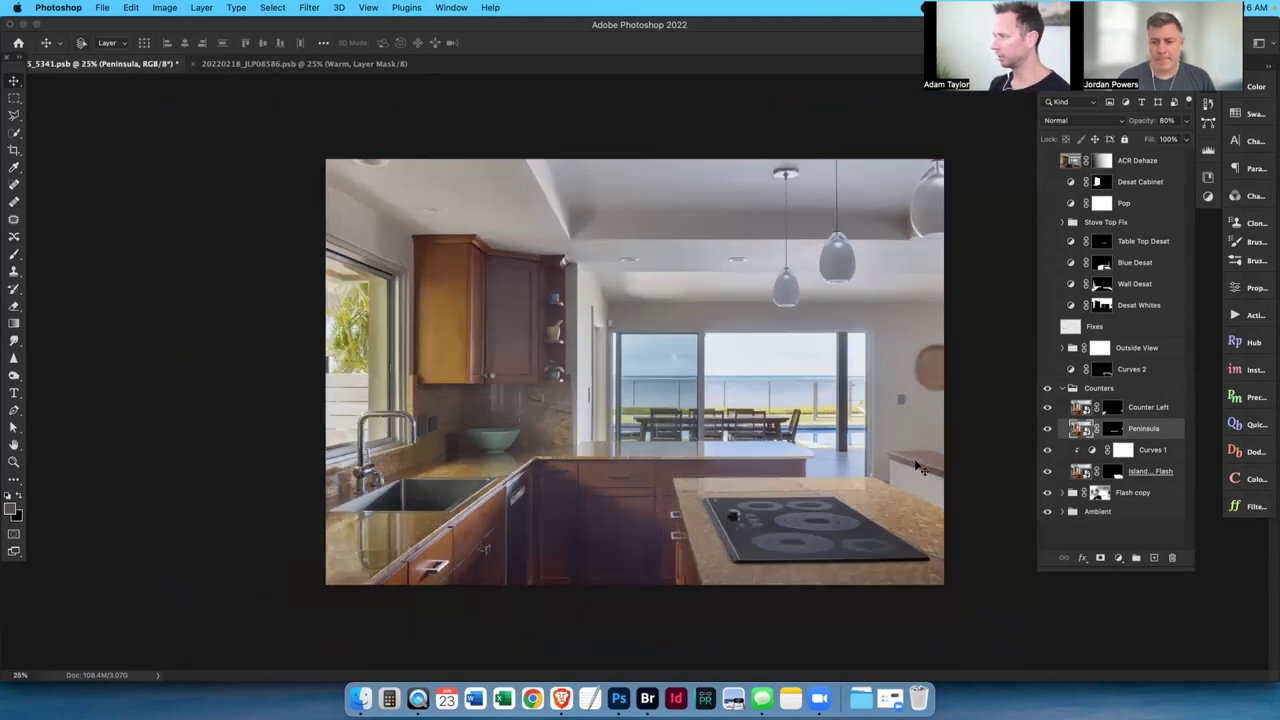
pyautogui.click(1048, 409)
pyautogui.click(1048, 409)
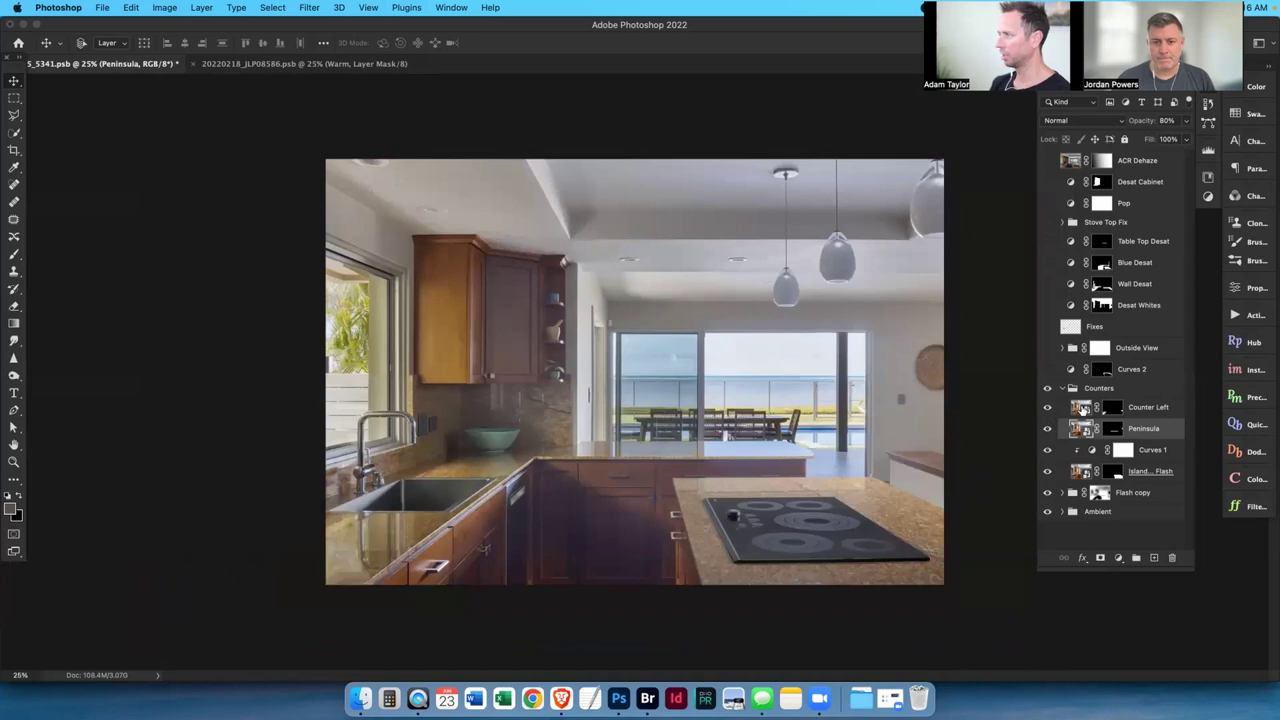
# - Check the Counter Left layer at 100% opacity with its mask disabled and enabled again, and set its opacity to 40%
pyautogui.click(1080, 408)
pyautogui.moveTo(1186, 121); pyautogui.dragTo(1198, 140)
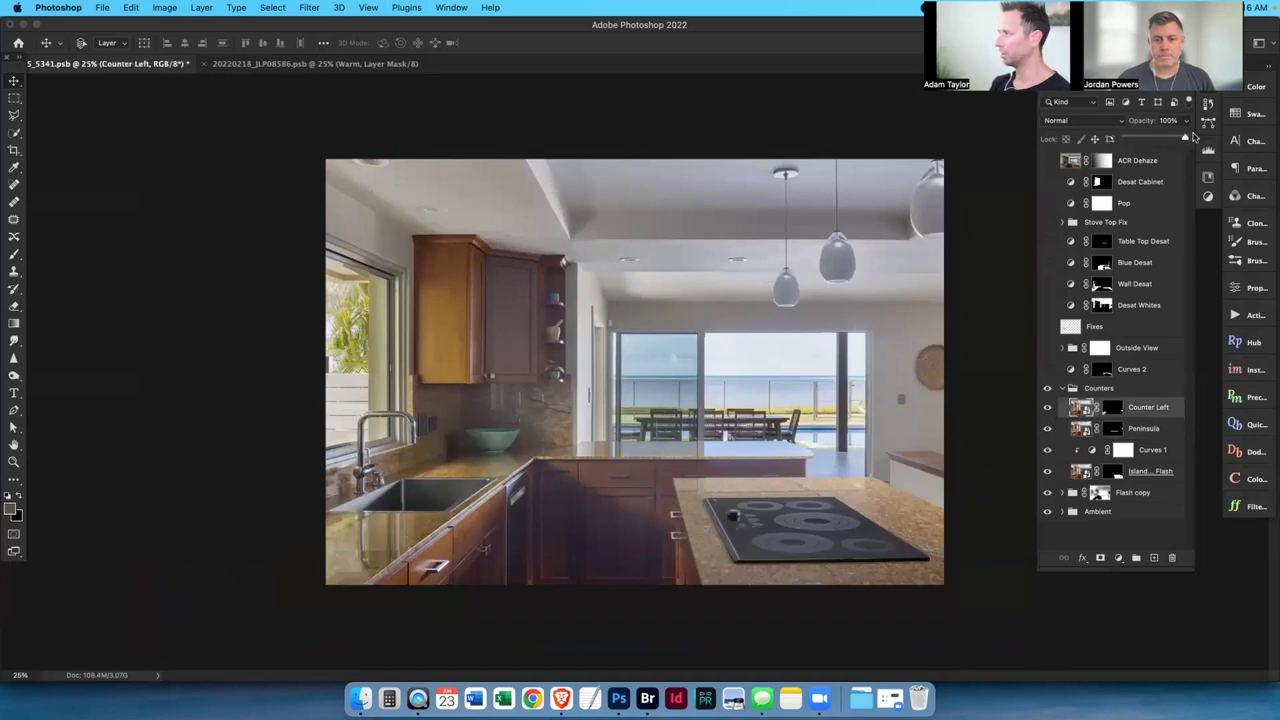
pyautogui.keyDown('shift'); pyautogui.click(1112, 408); pyautogui.keyUp('shift')
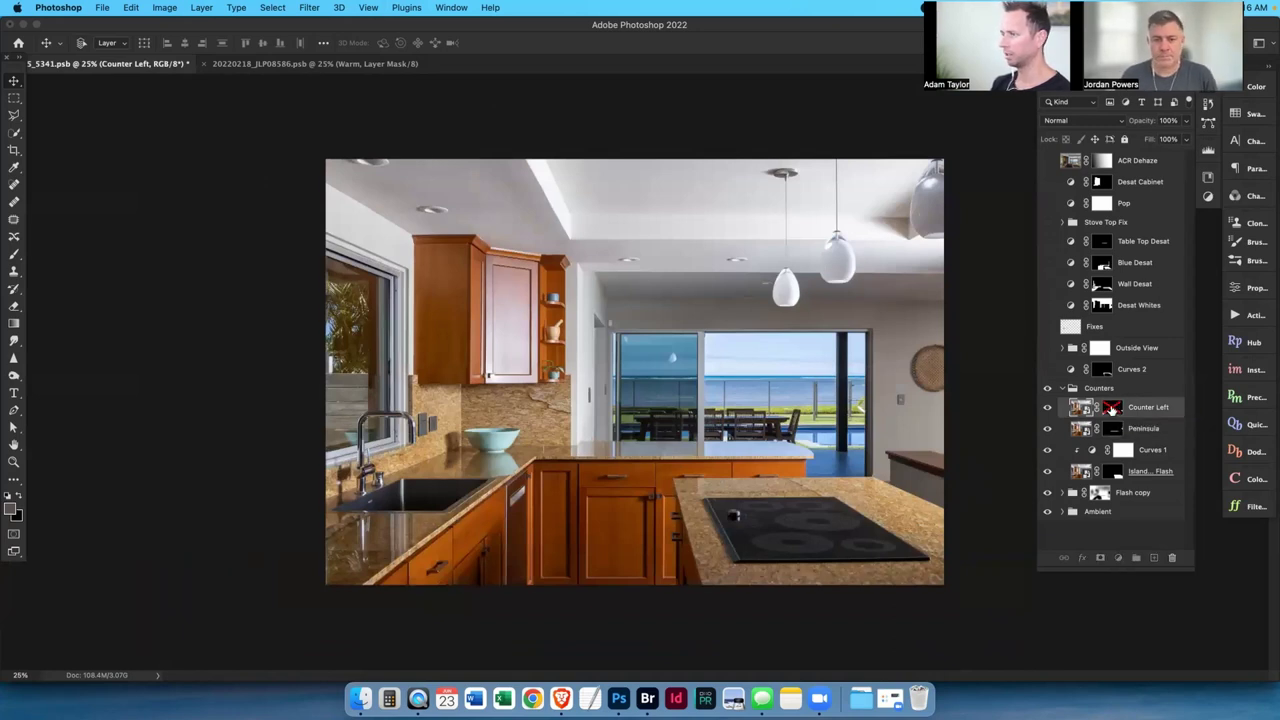
pyautogui.keyDown('shift'); pyautogui.click(1112, 408); pyautogui.keyUp('shift')
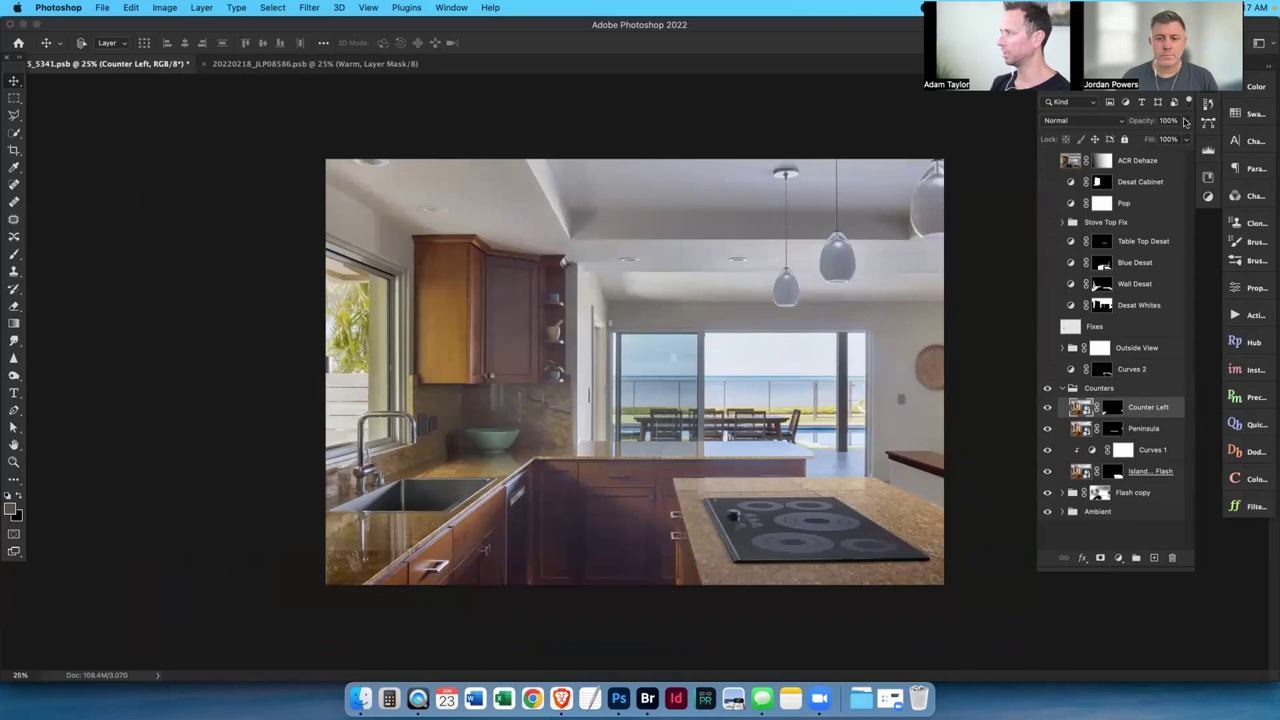
pyautogui.press('4')
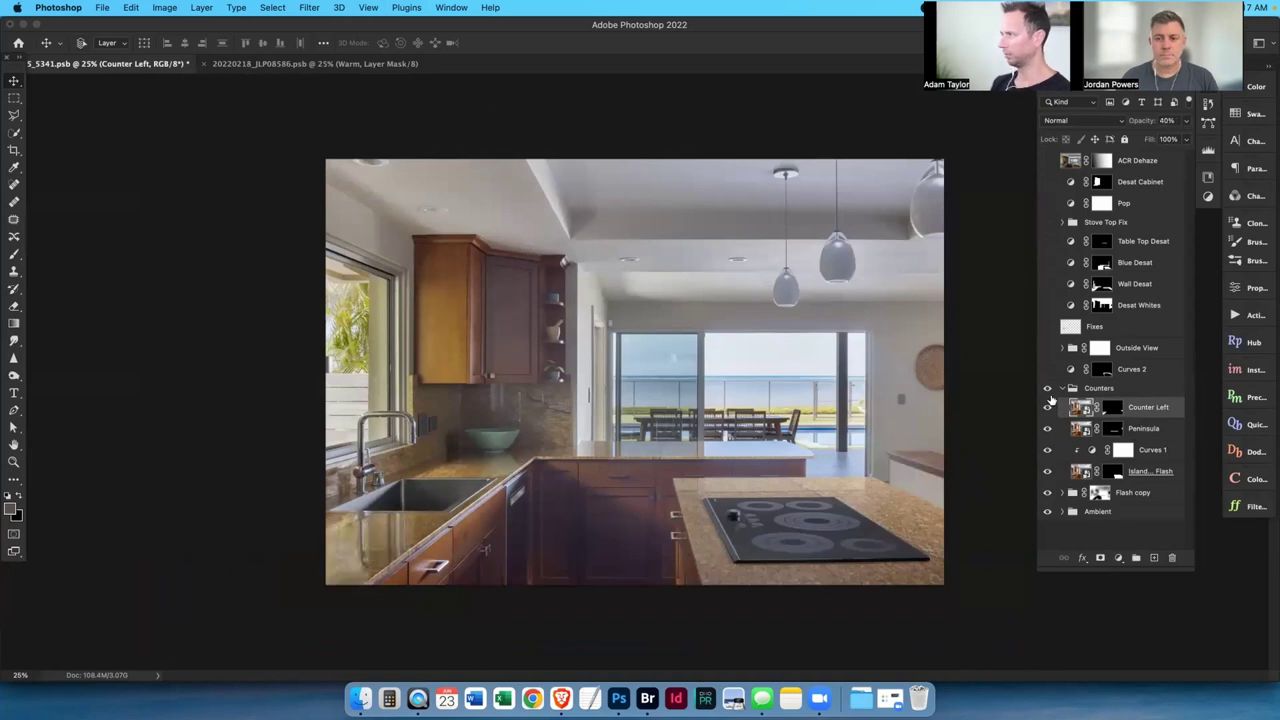
# - Compare the image with the Counters group hidden and shown, leave it visible and collapse it
pyautogui.click(1048, 390)
pyautogui.click(1048, 390)
pyautogui.click(1049, 391)
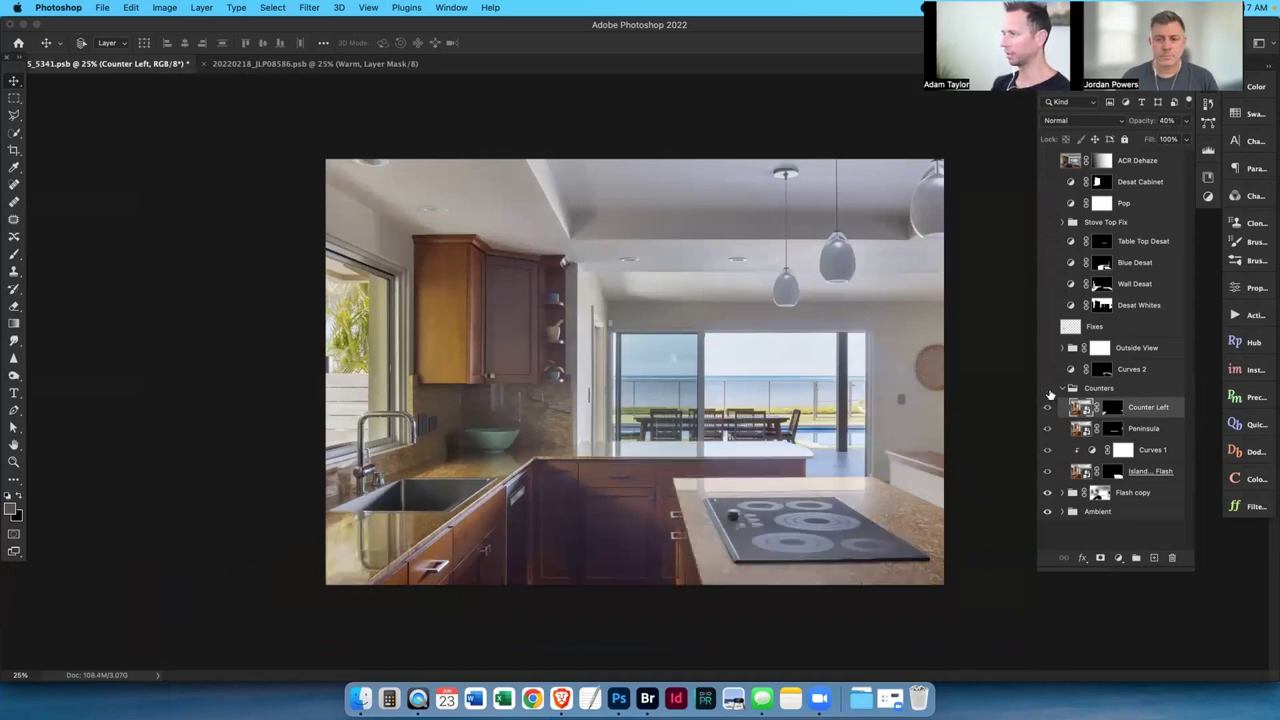
pyautogui.click(1049, 391)
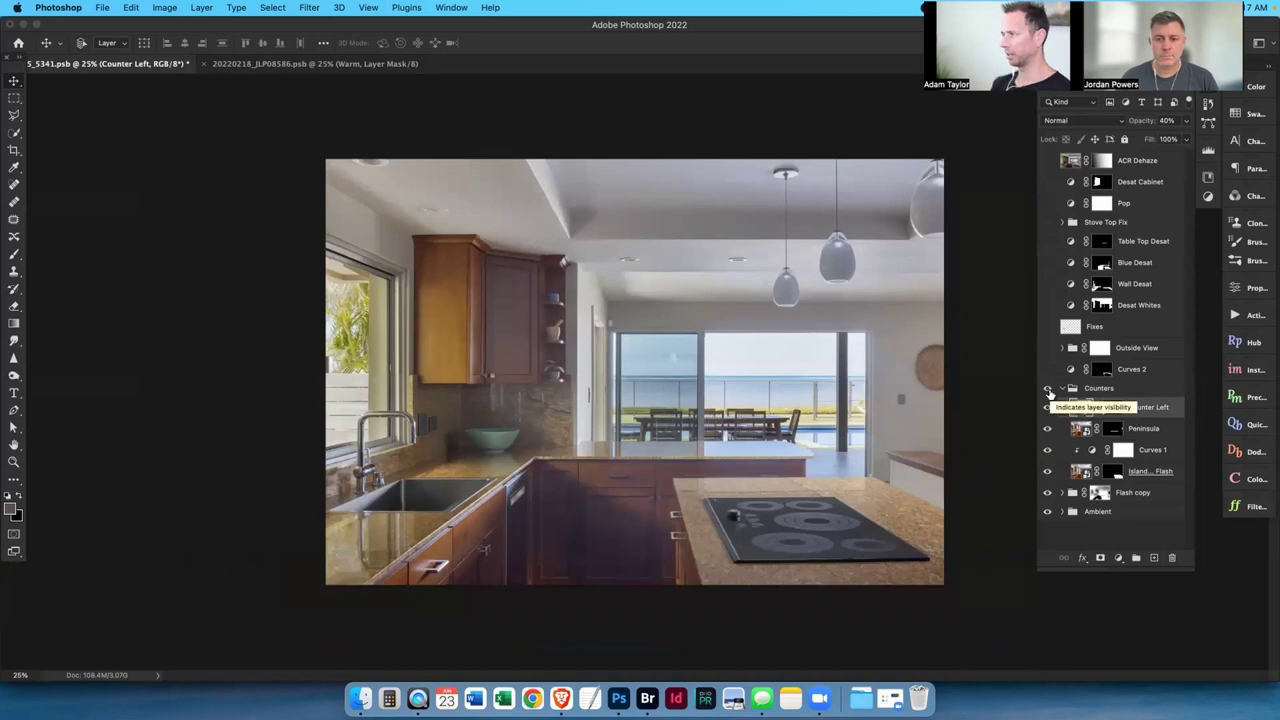
pyautogui.click(1048, 390)
pyautogui.click(1048, 390)
pyautogui.click(1062, 389)
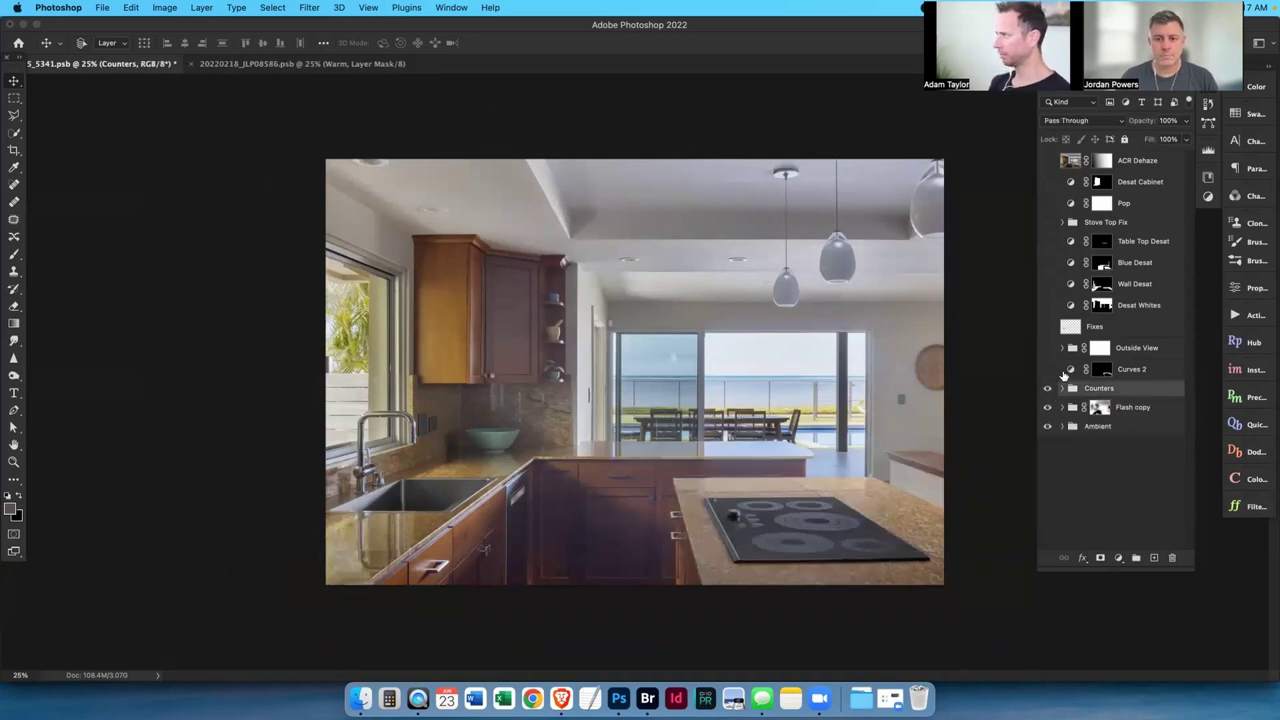
# - Show the Curves 2 adjustment layer and compare the island counter with it on and off
pyautogui.click(1048, 369)
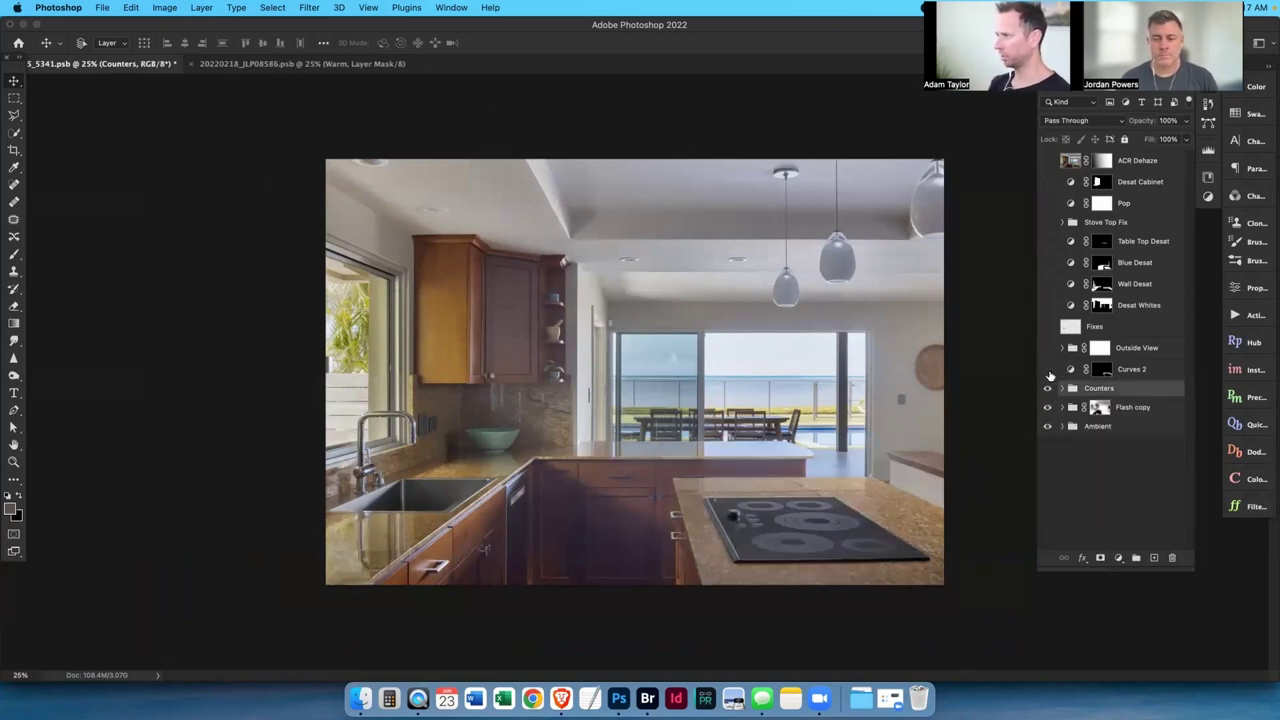
pyautogui.click(1048, 370)
pyautogui.click(1048, 370)
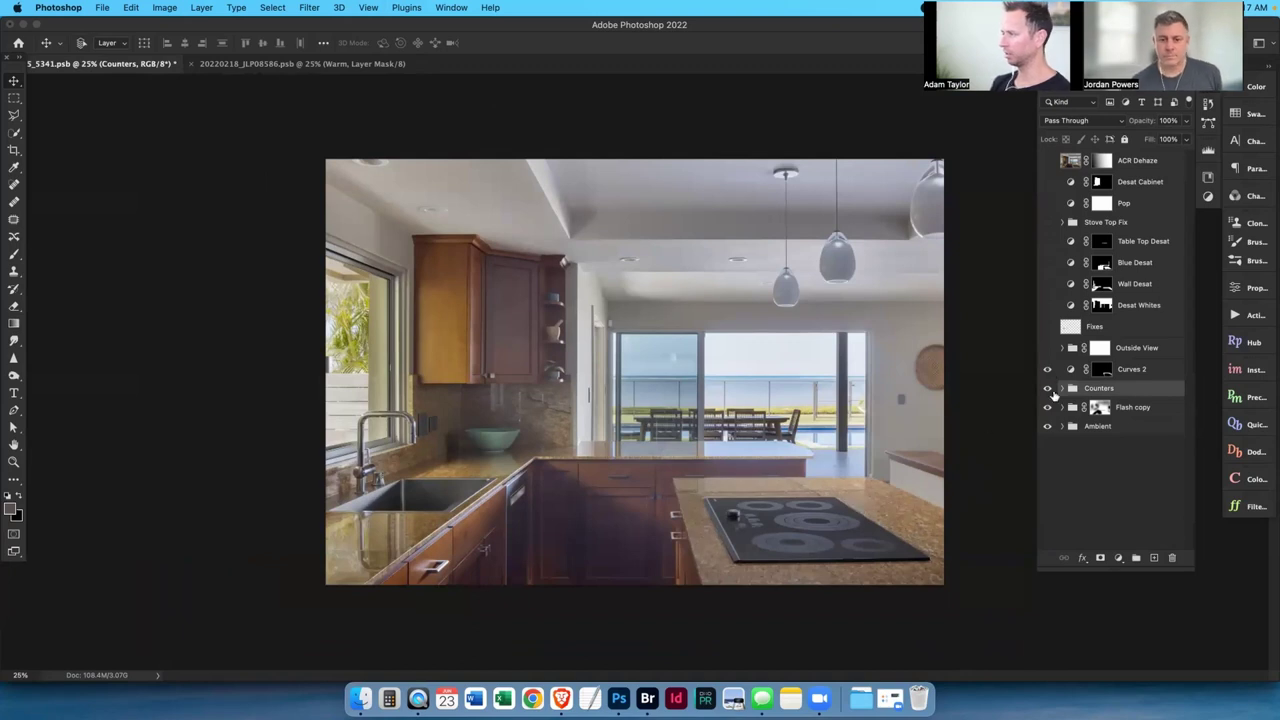
pyautogui.click(1048, 370)
pyautogui.click(1048, 370)
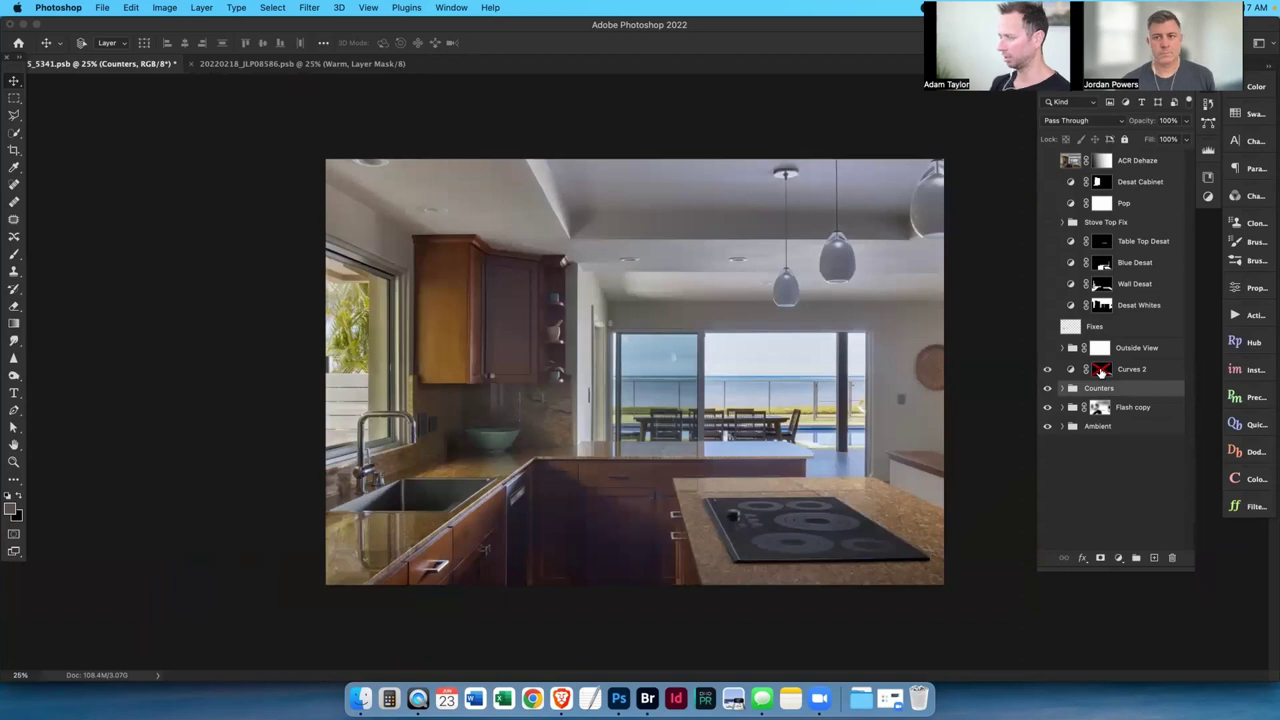
# - Inspect the Curves 2 mask as a red overlay, remove the overlay and compare the adjustment hidden and shown
pyautogui.click(1101, 371)
pyautogui.press('\\')
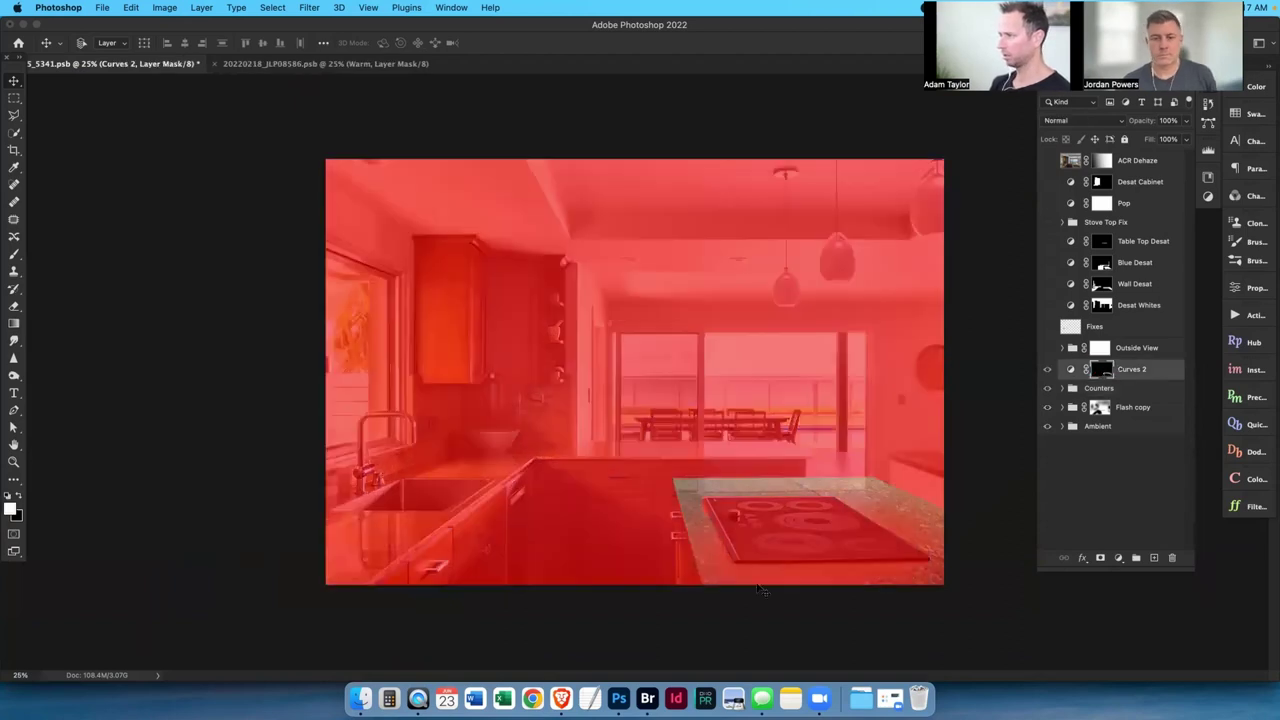
pyautogui.press('\\')
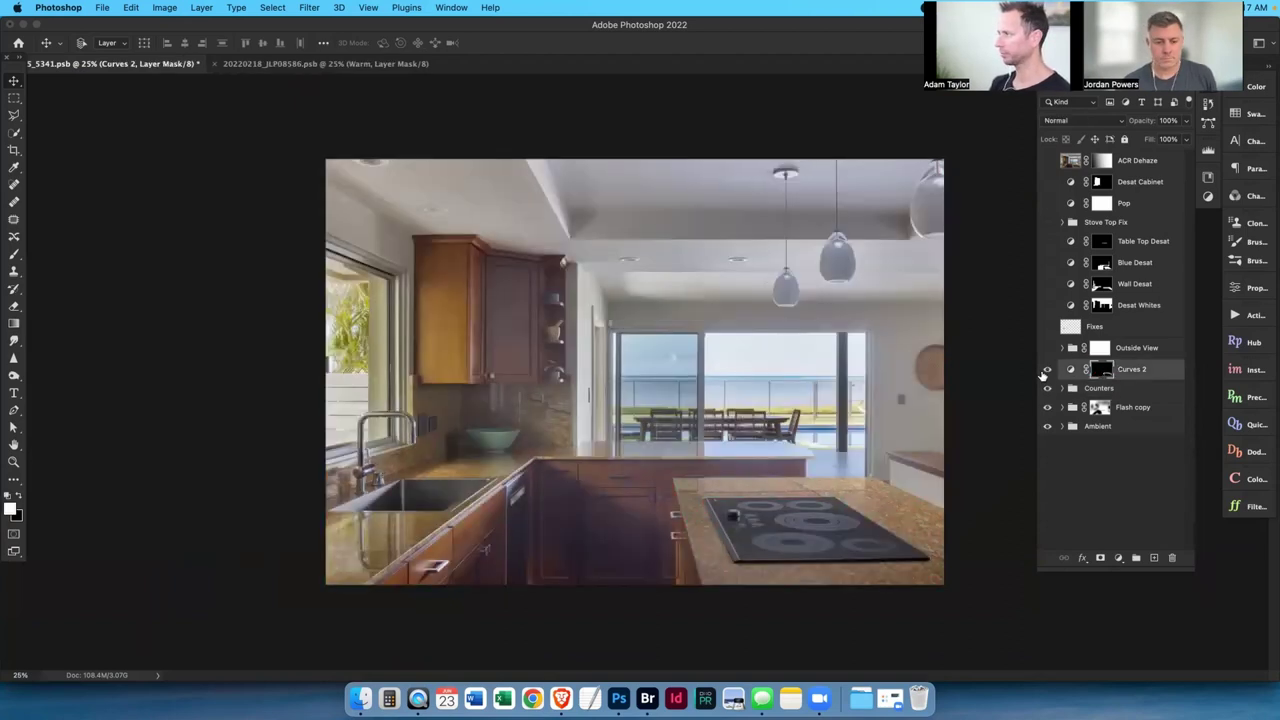
pyautogui.click(1046, 370)
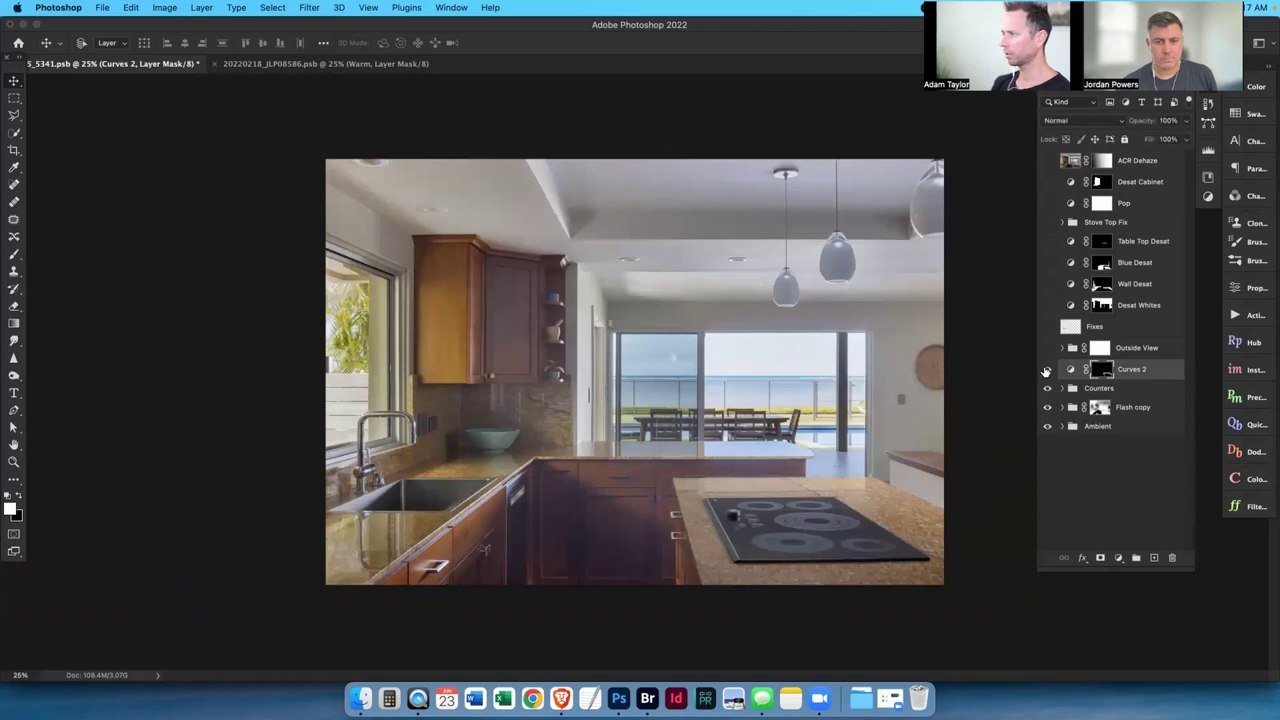
pyautogui.click(1046, 370)
# - Expand the Outside View group, make it visible and hide its CR5_5341 layer
pyautogui.click(1062, 348)
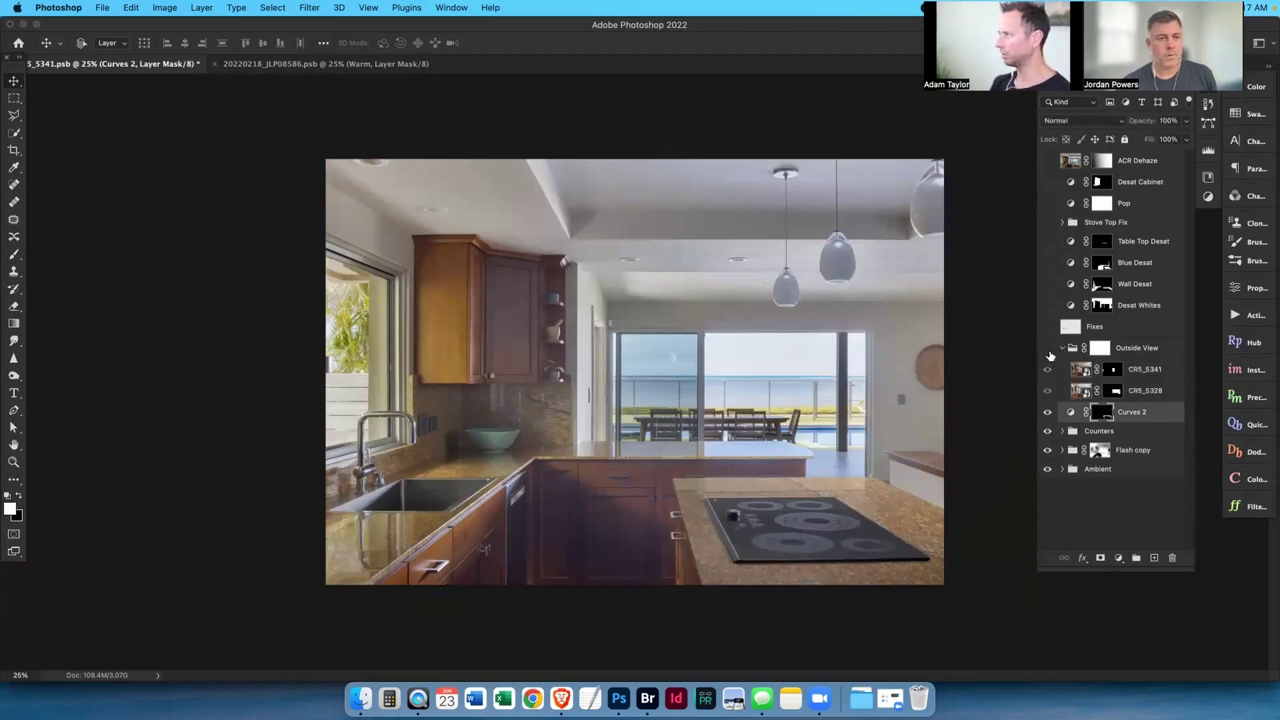
pyautogui.click(1047, 369)
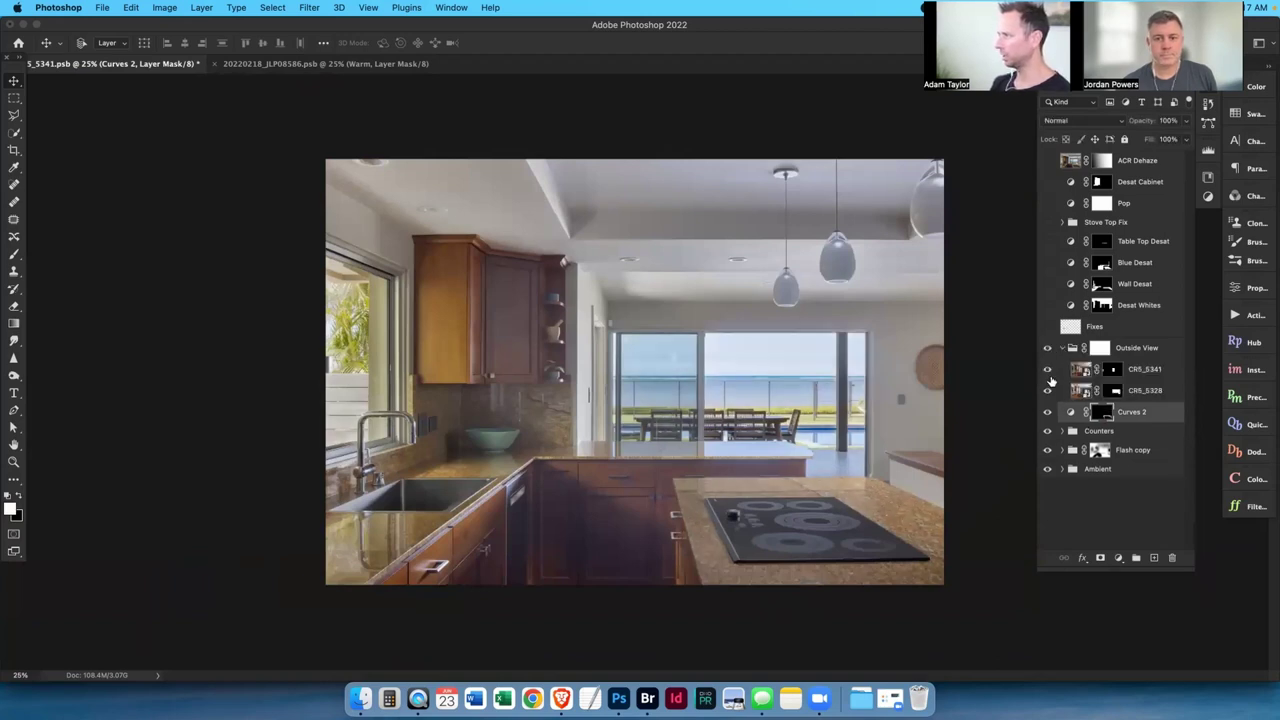
pyautogui.click(1048, 374)
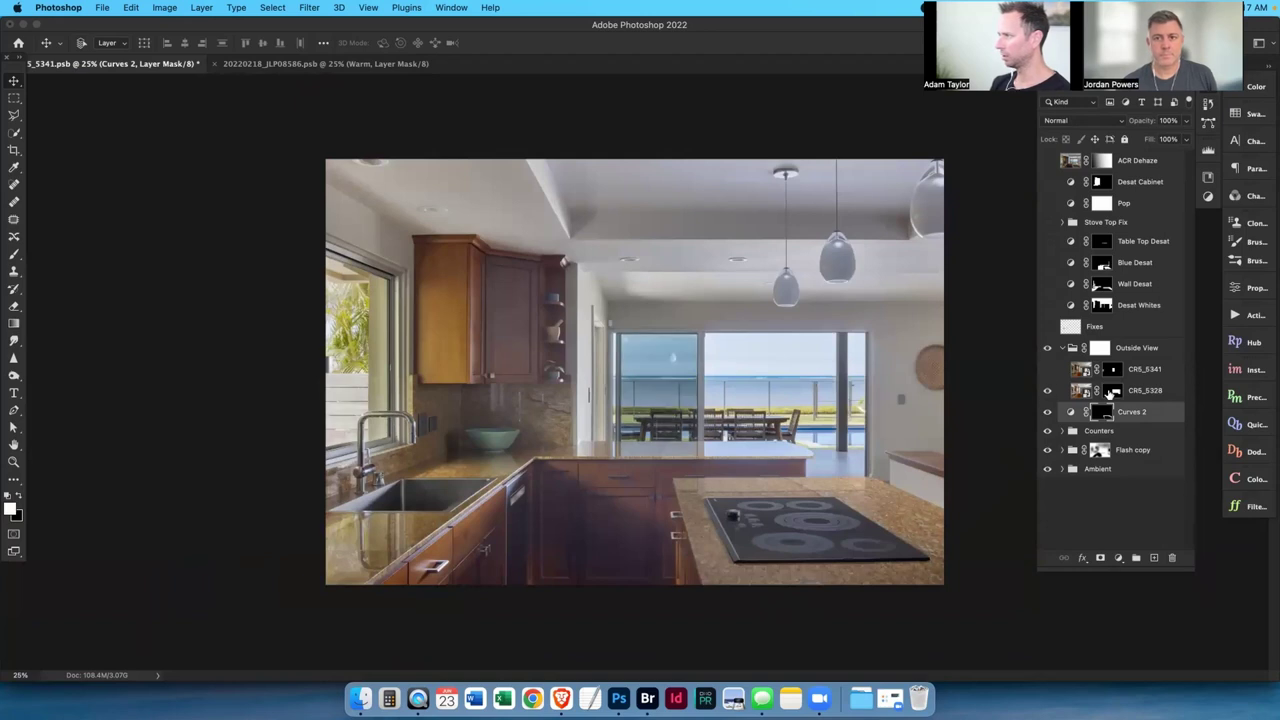
# - Check the CR5_5328 layer with its mask disabled and enabled again, with the Outside View group at 100% opacity
pyautogui.keyDown('shift'); pyautogui.click(1110, 391); pyautogui.keyUp('shift')
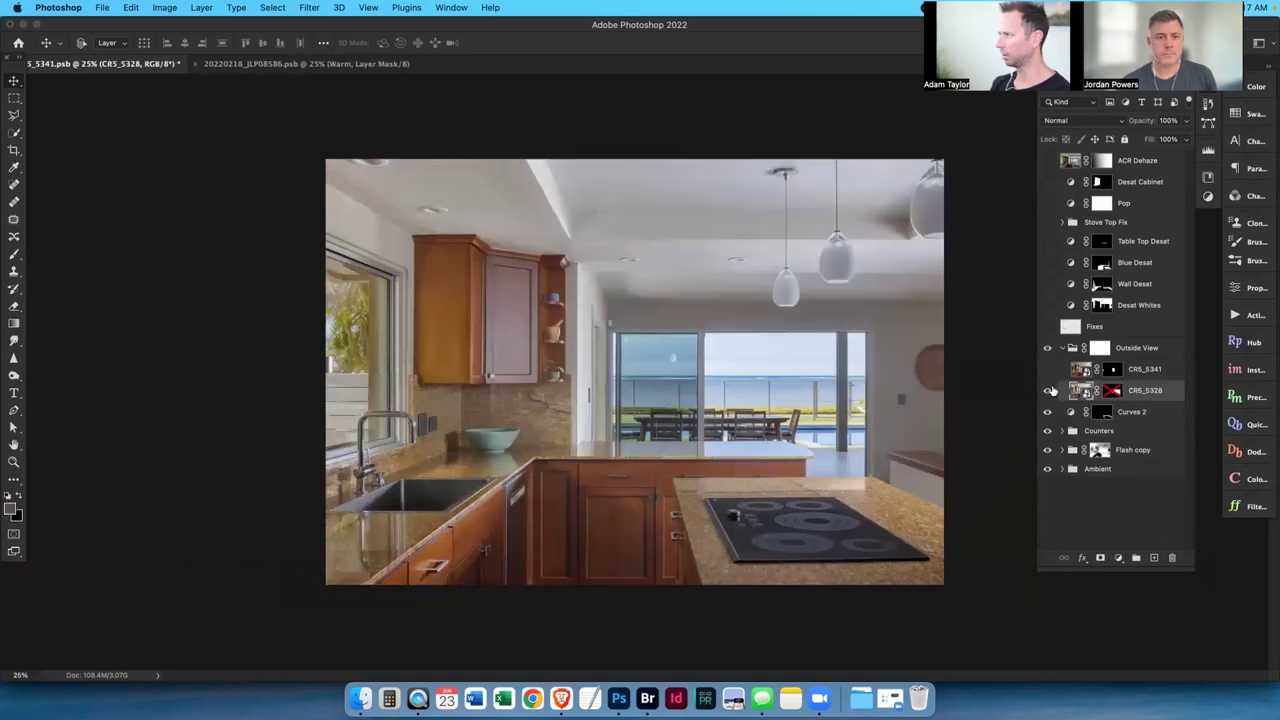
pyautogui.click(1099, 348)
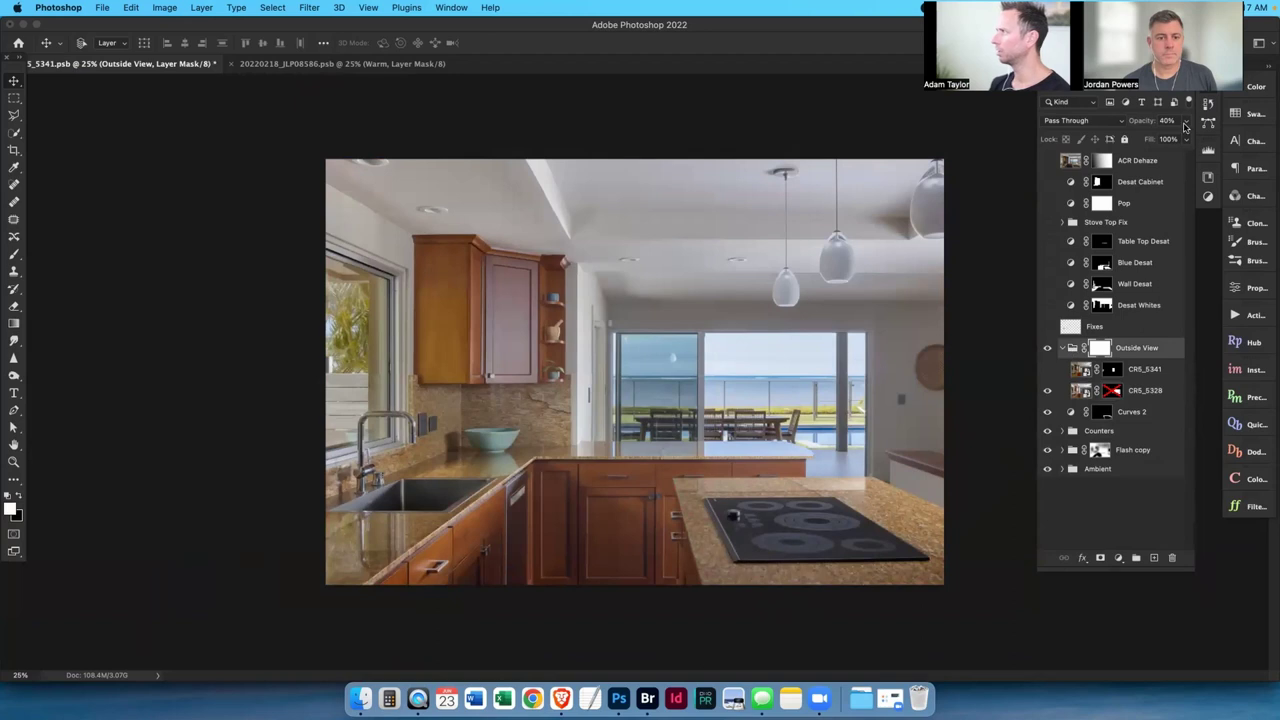
pyautogui.moveTo(1185, 126); pyautogui.dragTo(1210, 143)
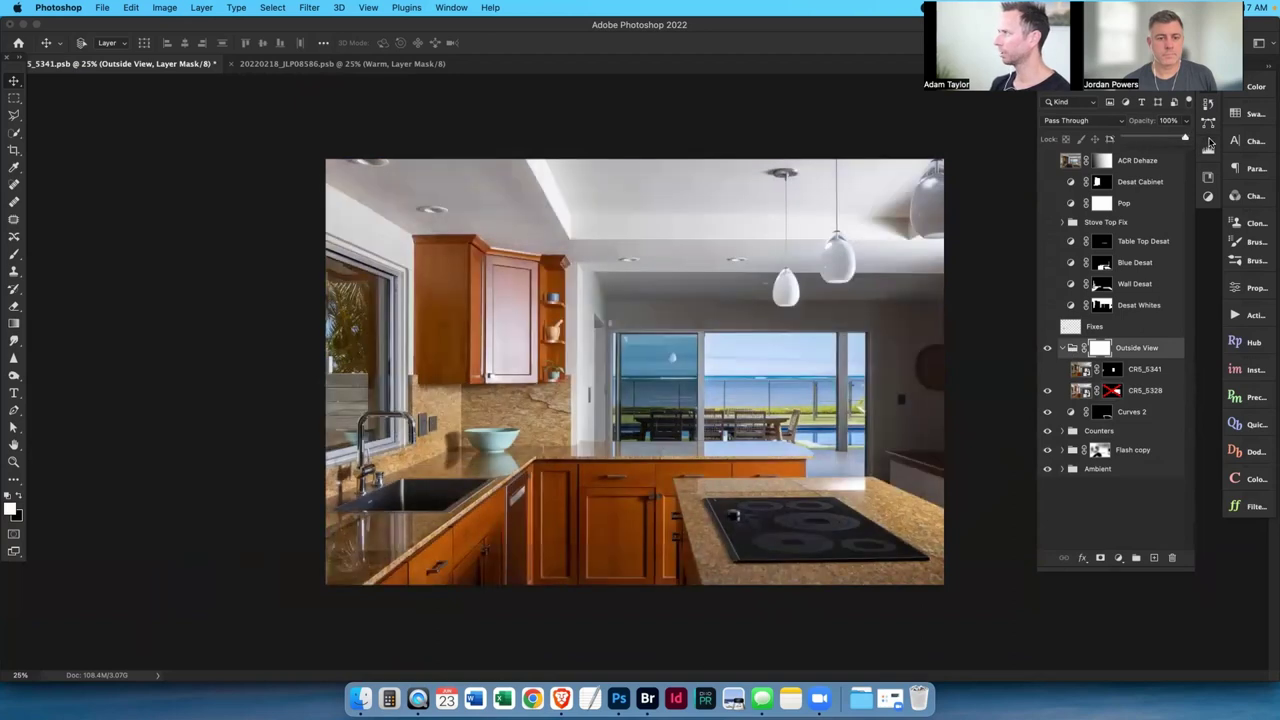
pyautogui.keyDown('shift'); pyautogui.click(1112, 392); pyautogui.keyUp('shift')
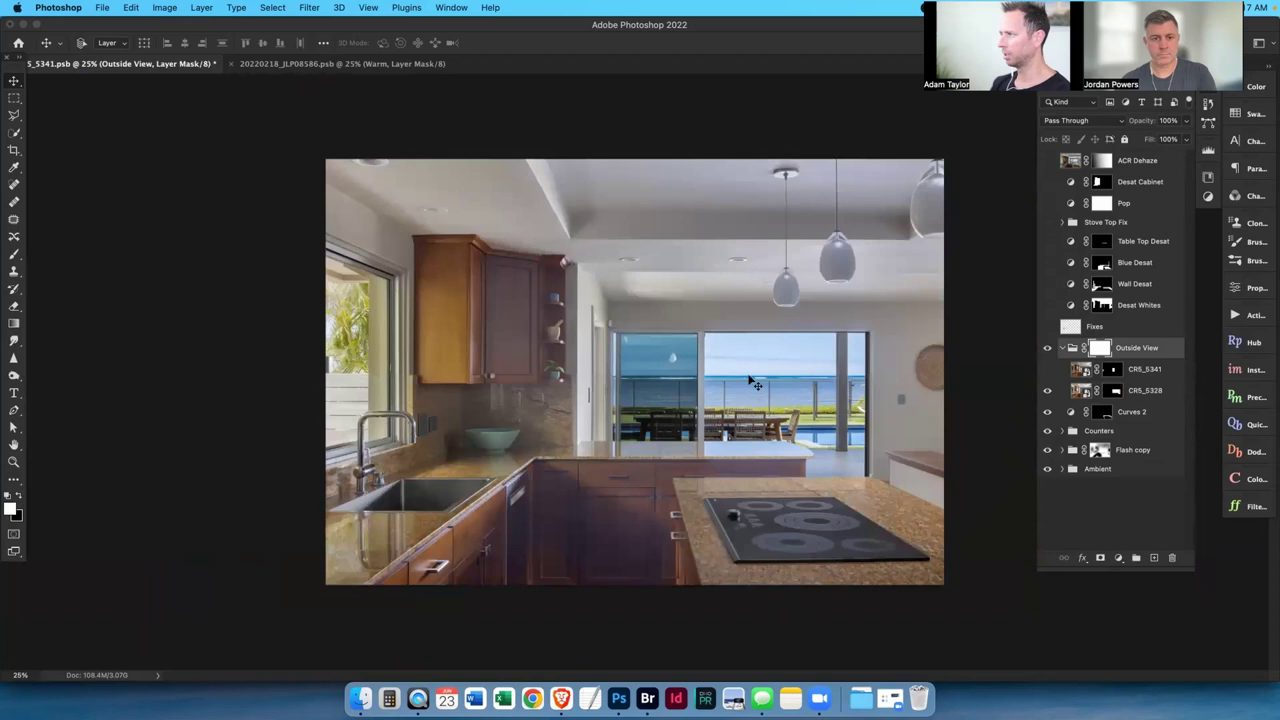
# - Show the CR5_5341 layer and check it with its mask disabled and enabled again
pyautogui.click(1048, 371)
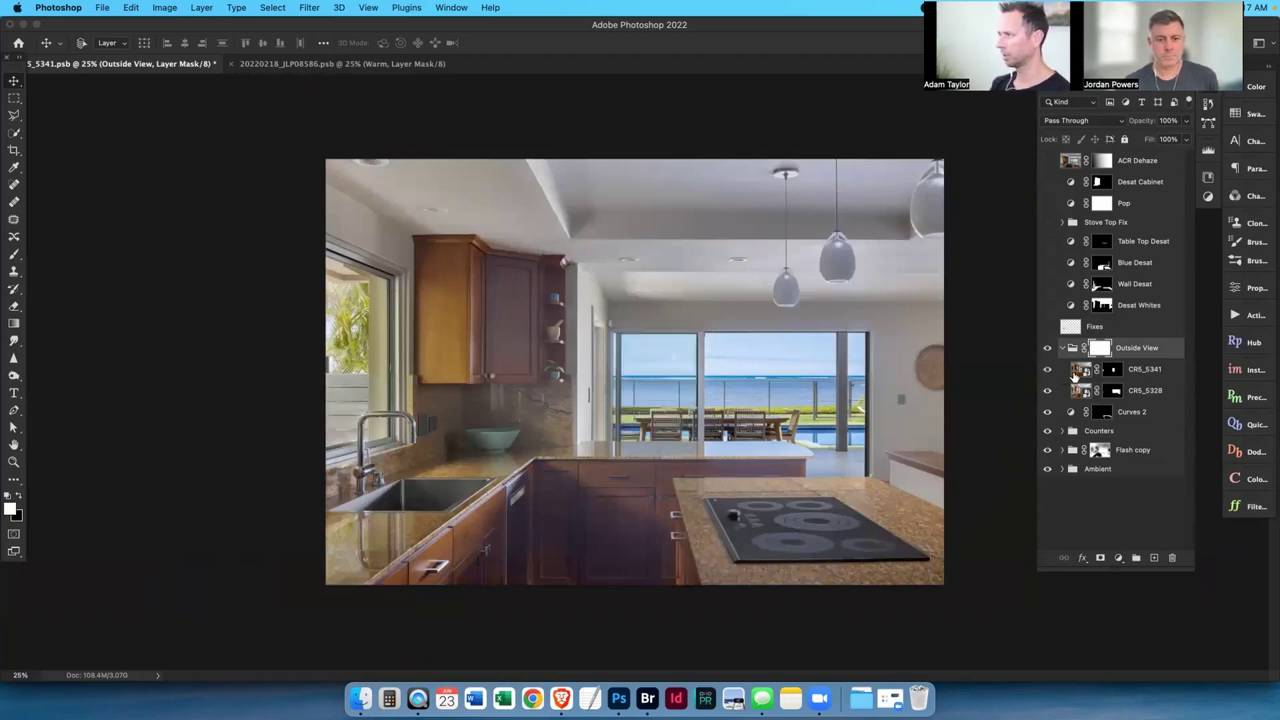
pyautogui.click(1078, 372)
pyautogui.keyDown('shift'); pyautogui.click(1112, 372); pyautogui.keyUp('shift')
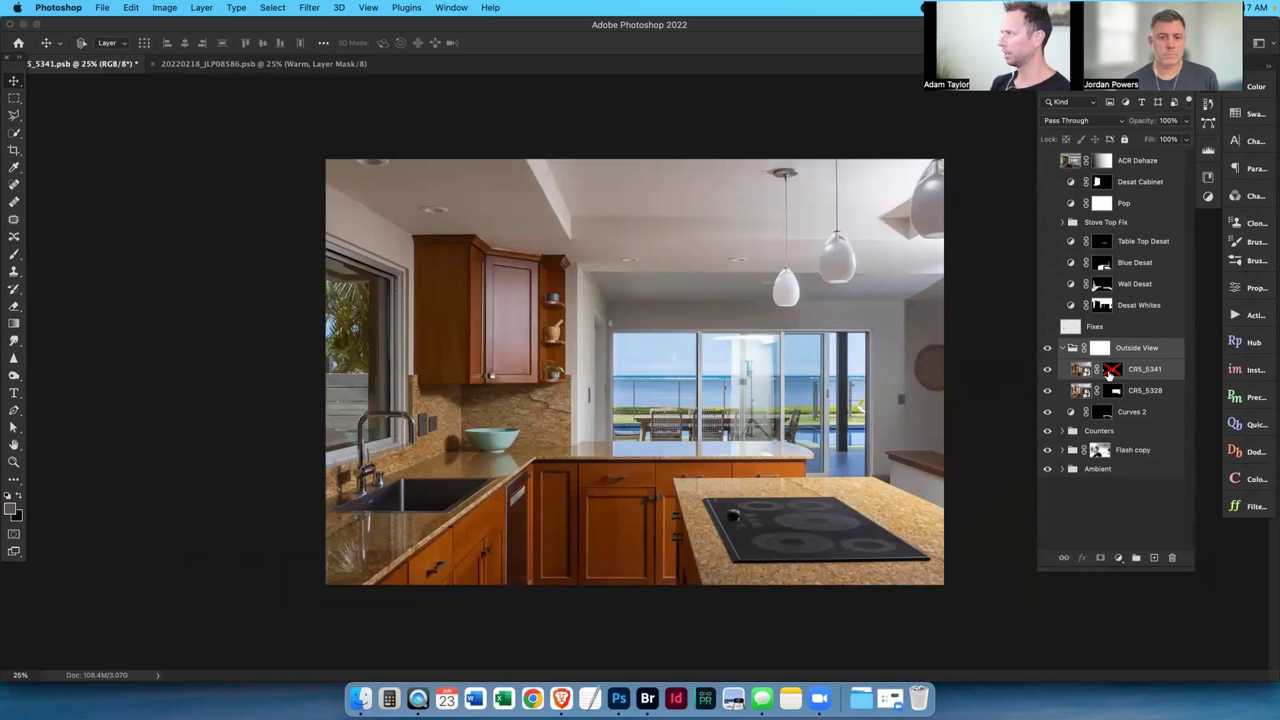
pyautogui.keyDown('shift'); pyautogui.click(1107, 372); pyautogui.keyUp('shift')
pyautogui.click(1080, 370)
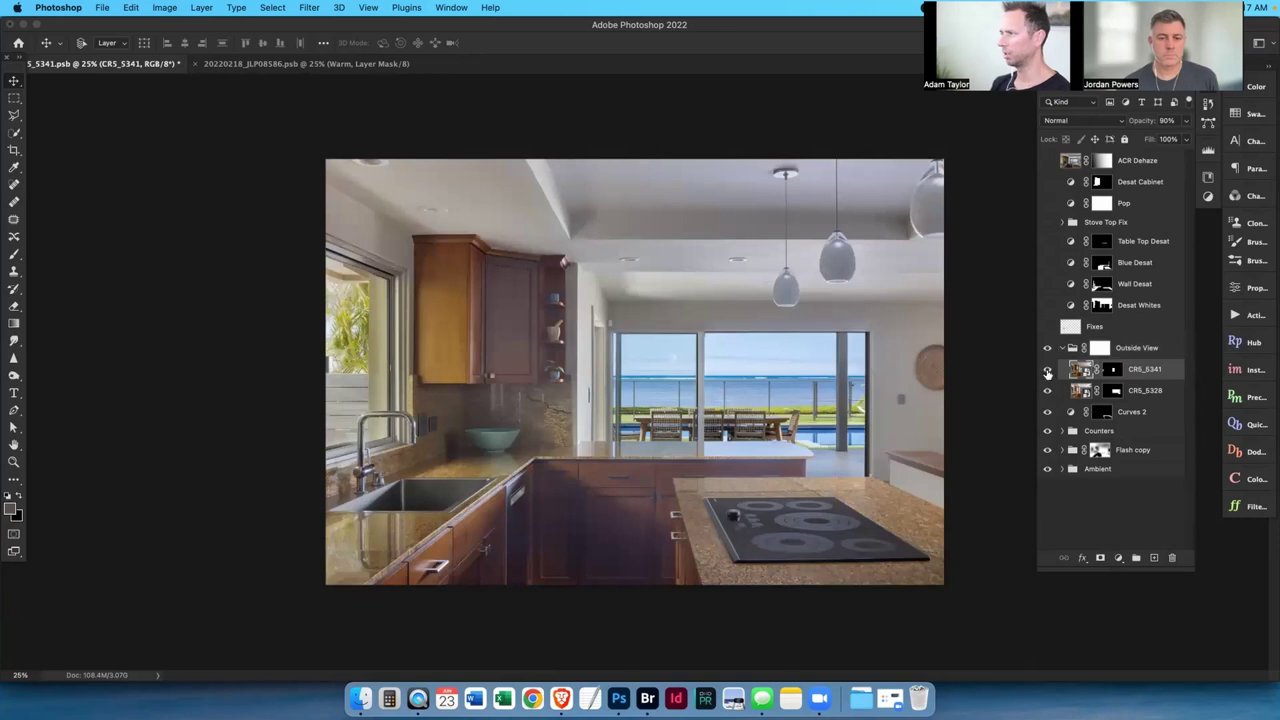
# - Compare the sliding door view with the CR5_5341 layer repeatedly hidden and shown, leaving the layer visible
pyautogui.click(1047, 370)
pyautogui.click(1047, 370)
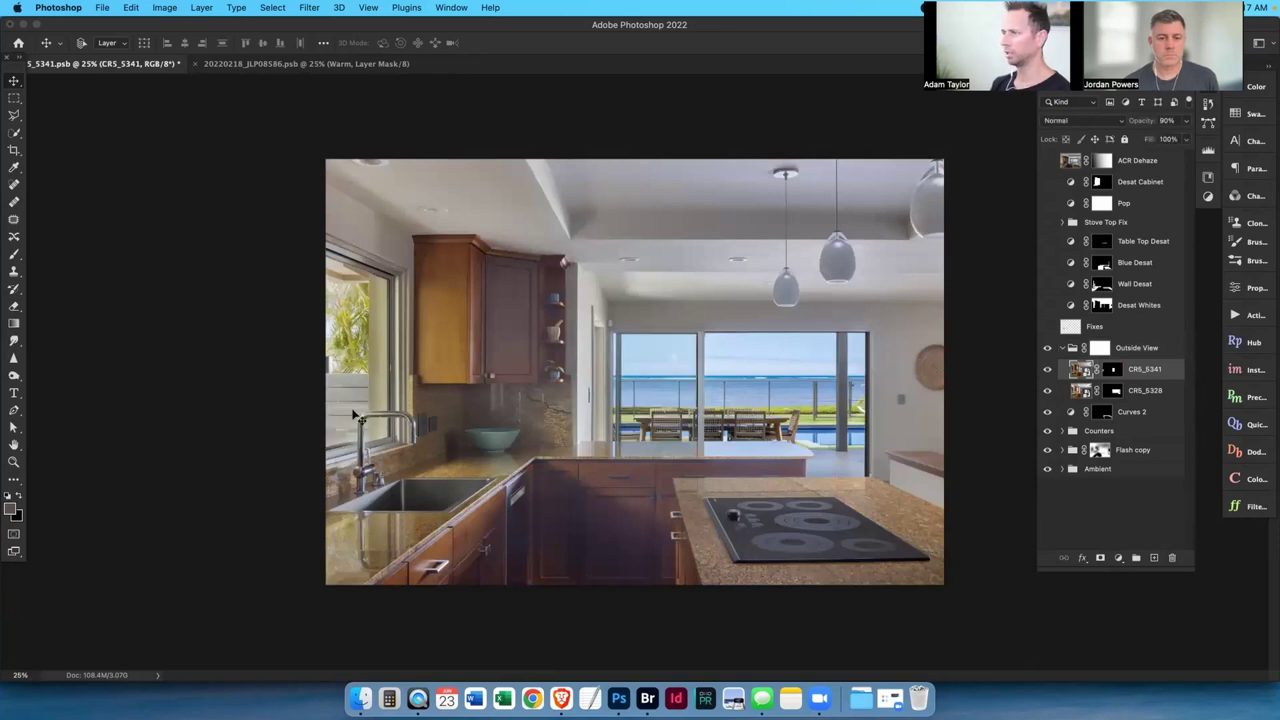
pyautogui.click(1047, 370)
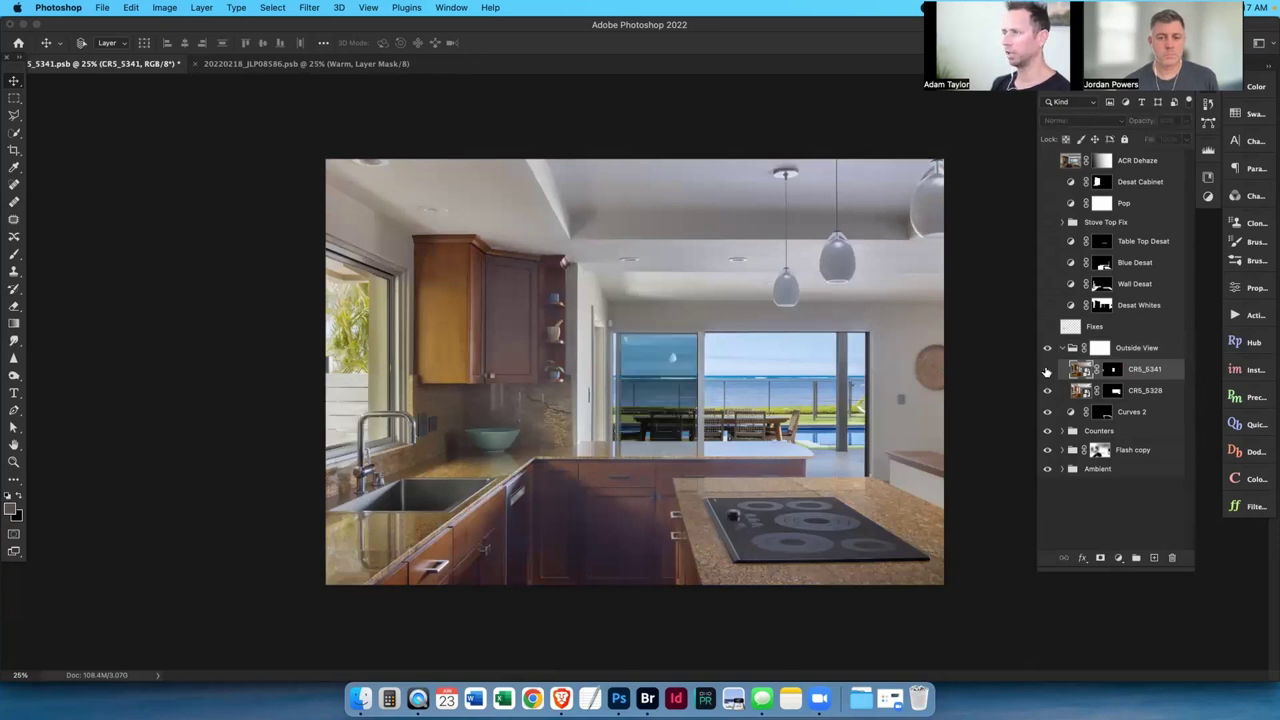
pyautogui.click(1047, 370)
pyautogui.click(1047, 370)
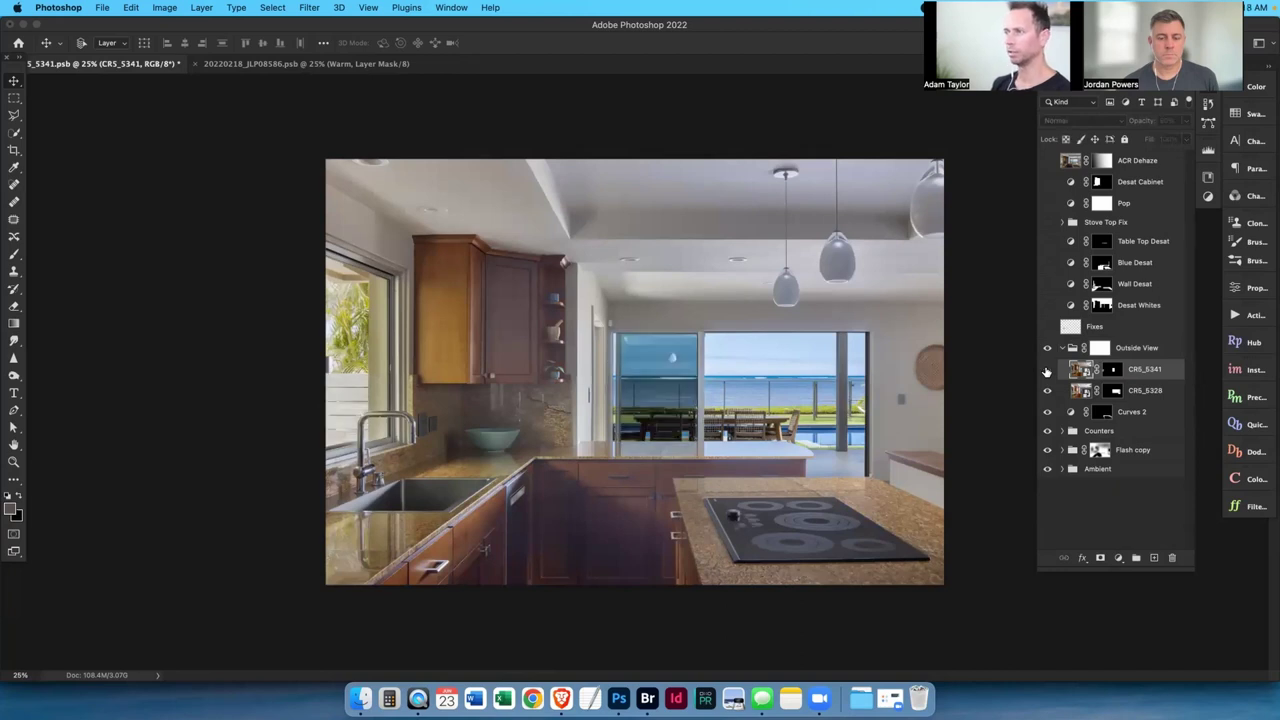
pyautogui.click(1047, 370)
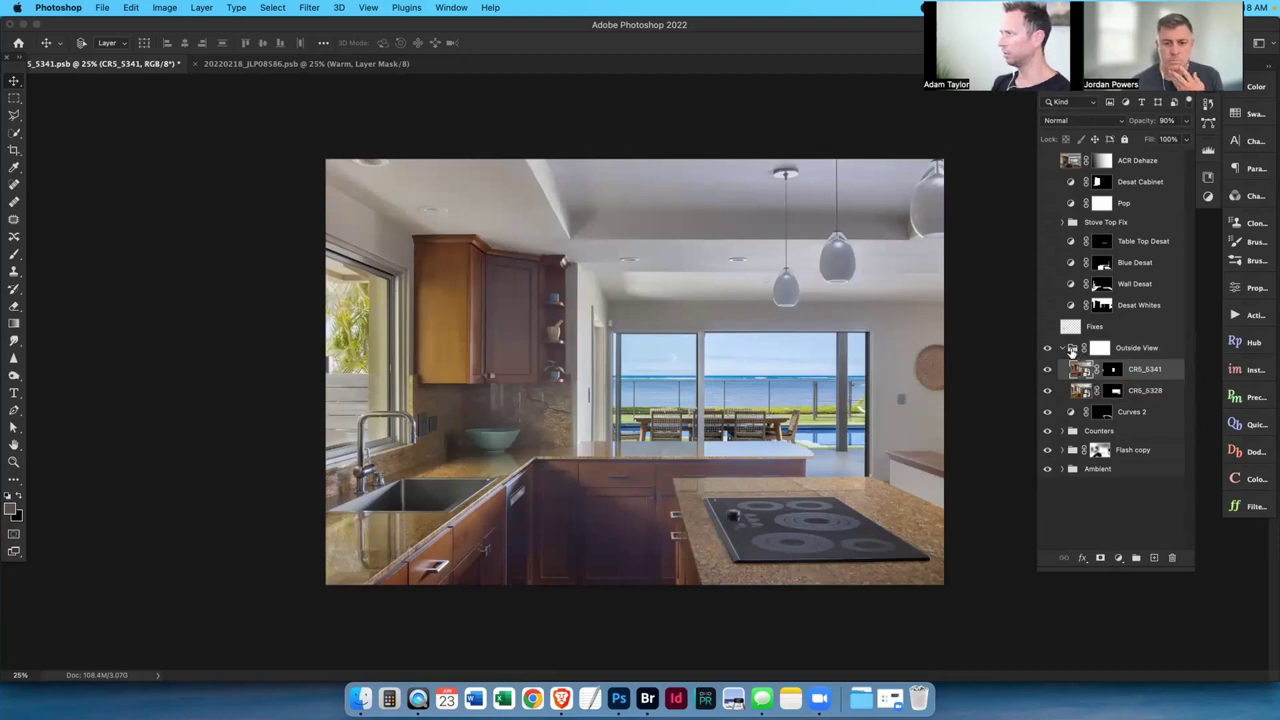
# - Set the Outside View group's opacity to 30%, compare it hidden and shown, and collapse the group
pyautogui.click(1072, 350)
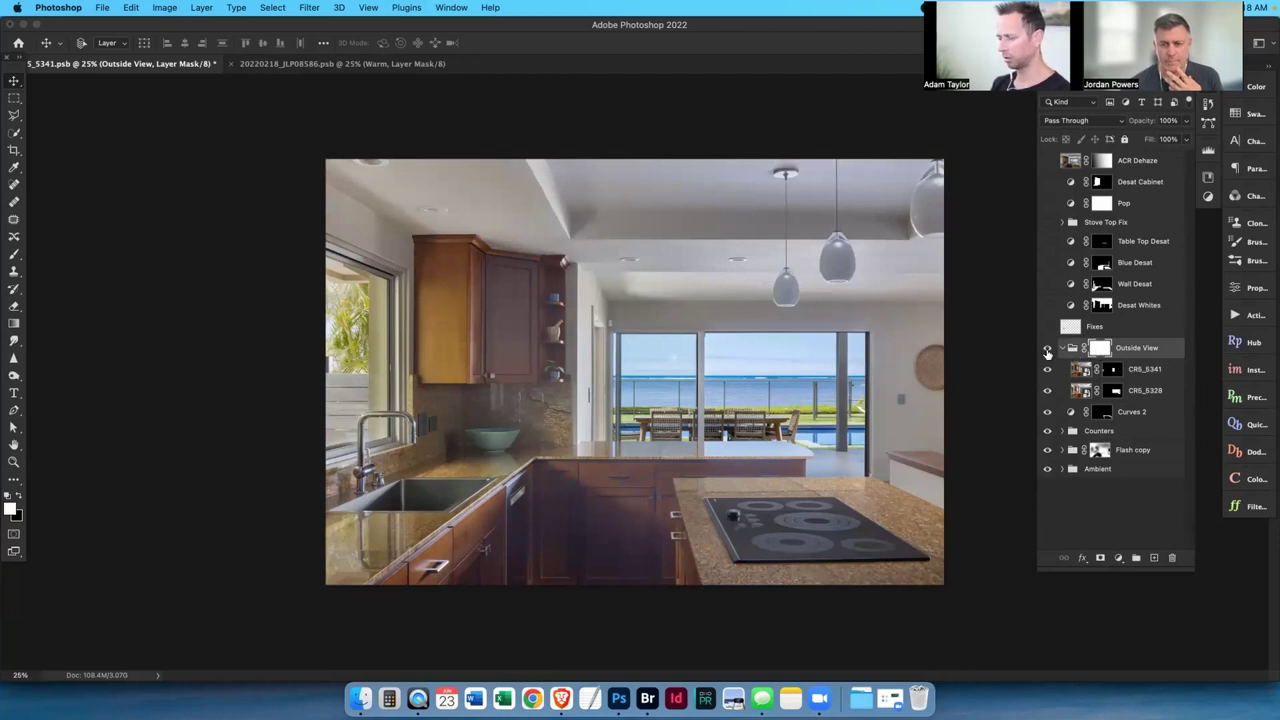
pyautogui.press('3')
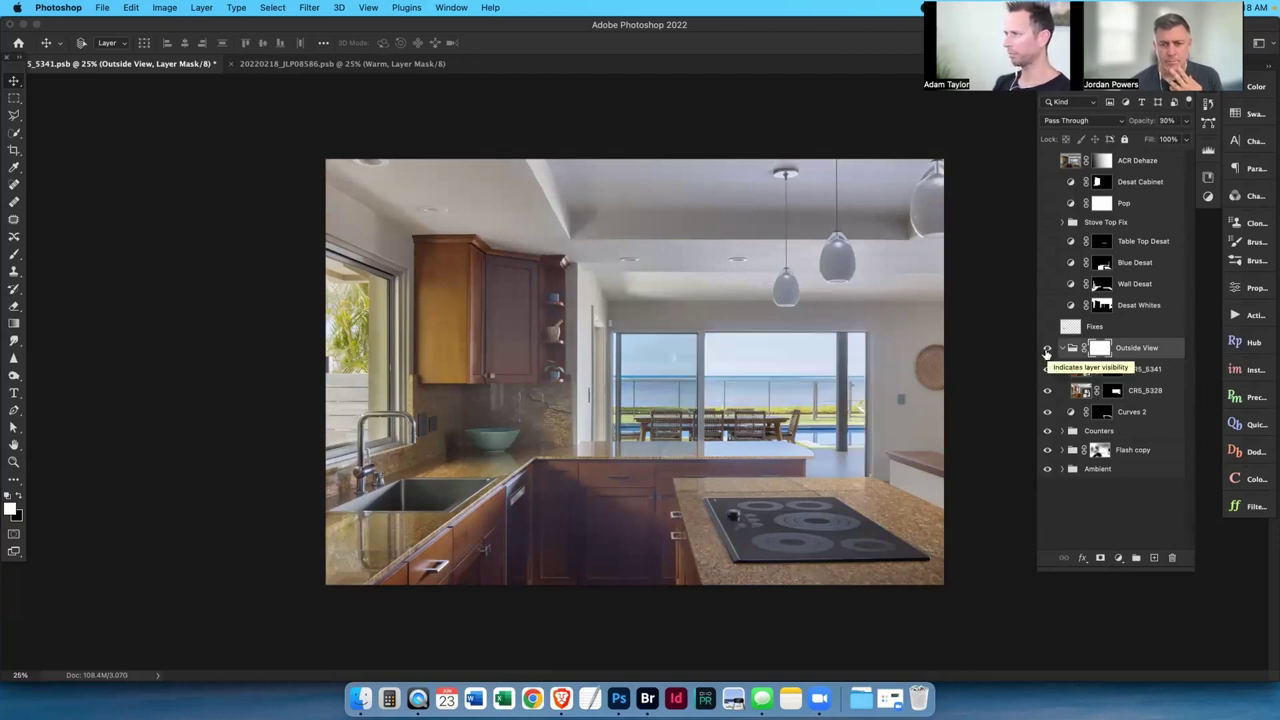
pyautogui.click(1047, 349)
pyautogui.click(1047, 349)
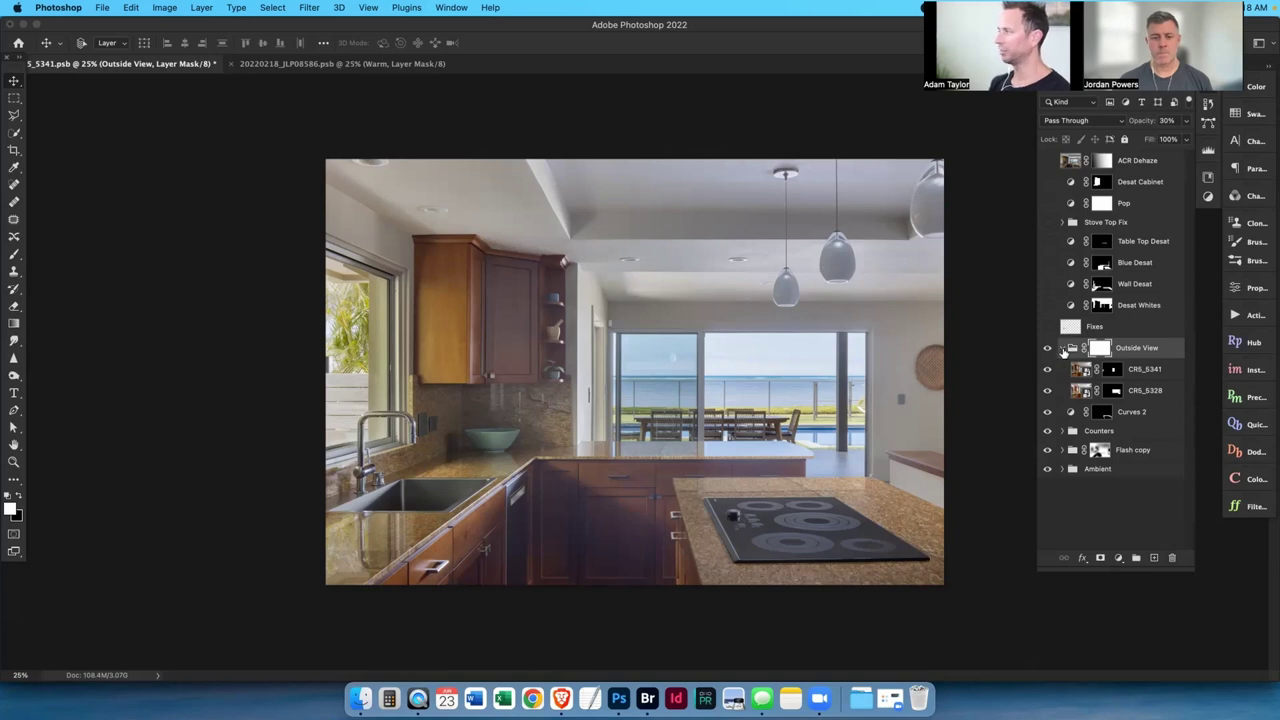
pyautogui.click(1069, 349)
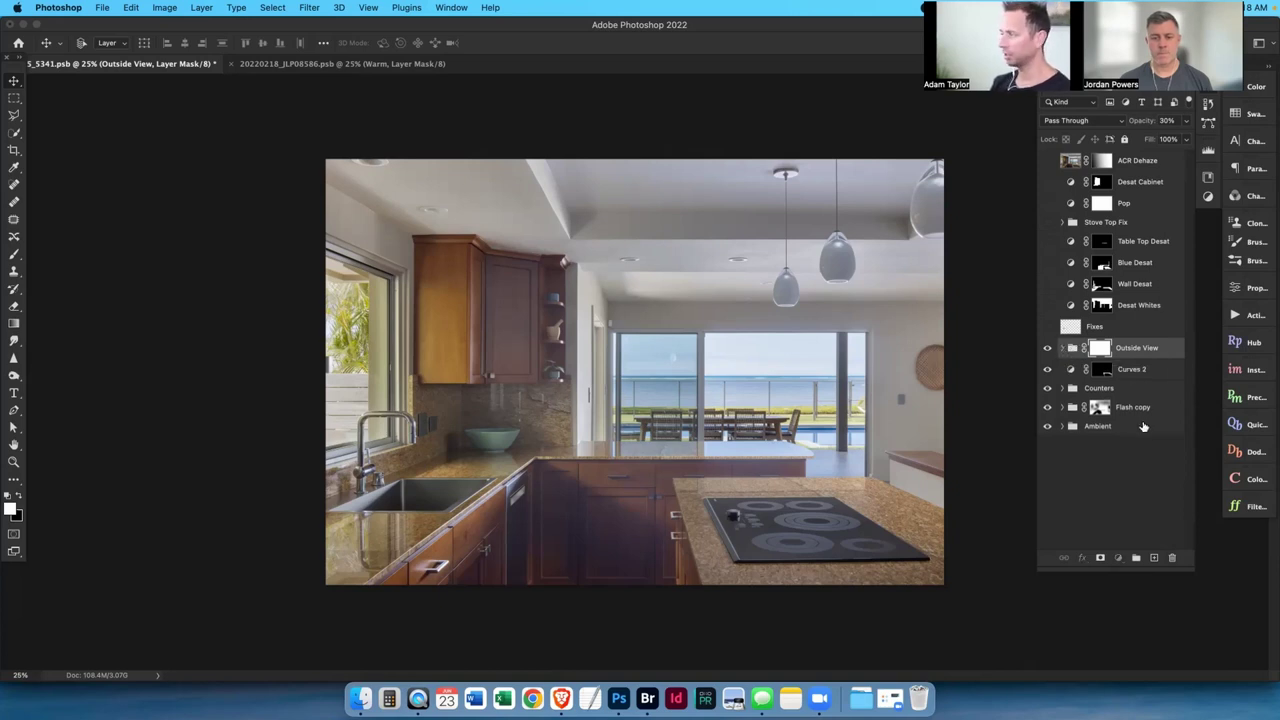
# - Duplicate the layers and groups from Outside View down to Ambient and merge the copies into one layer
pyautogui.keyDown('shift'); pyautogui.click(1098, 427); pyautogui.keyUp('shift')
pyautogui.moveTo(1098, 427); pyautogui.dragTo(1153, 557)
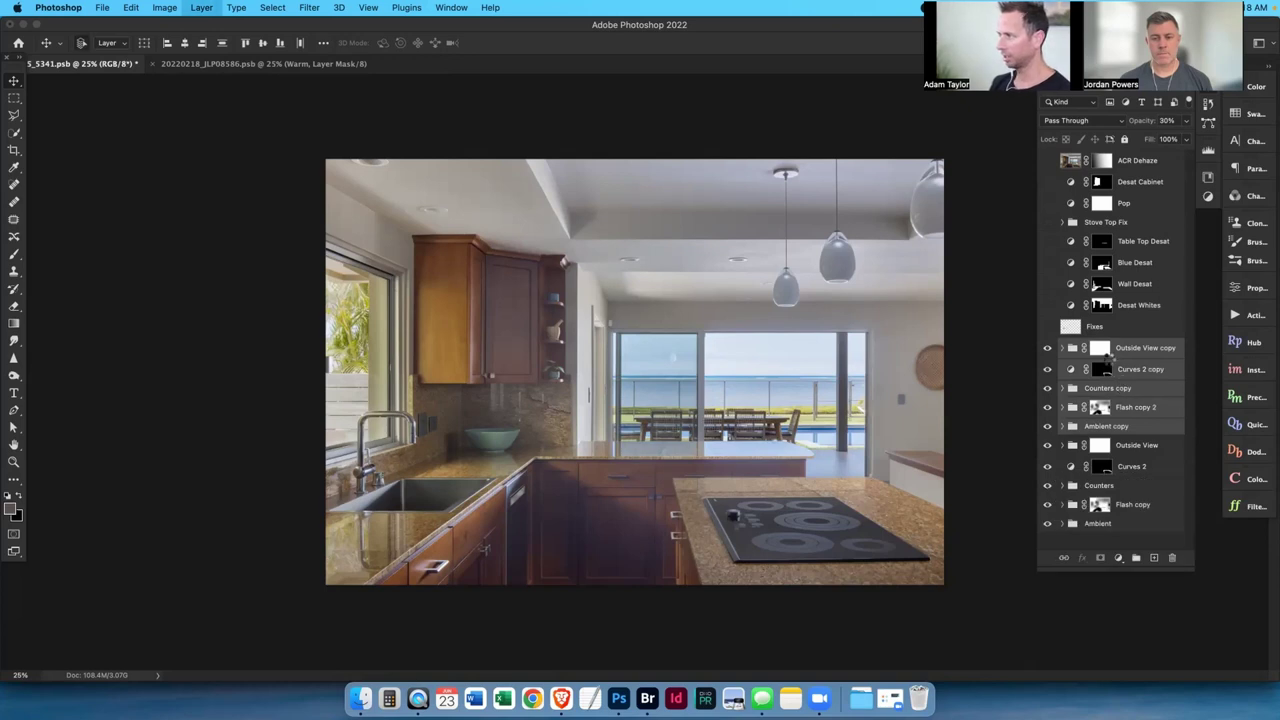
pyautogui.press('super+e')
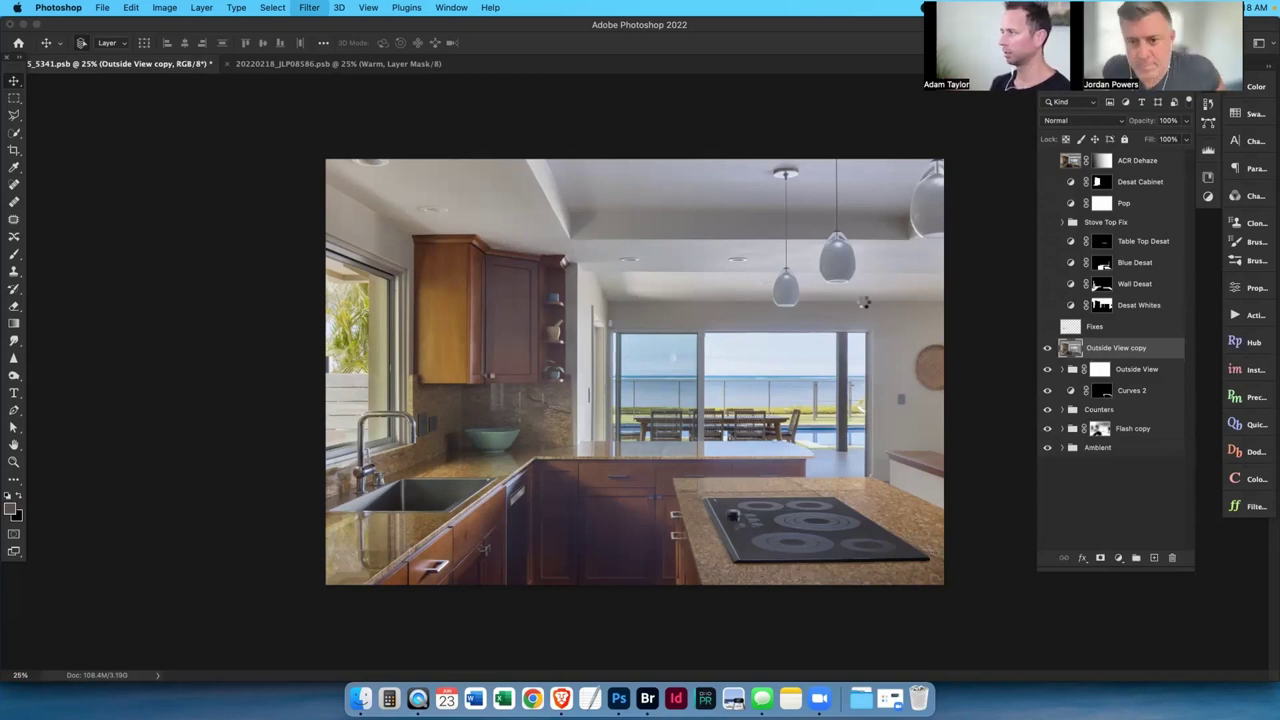
# - Apply the Camera Raw Filter to the merged Outside View copy layer with Dehaze +50 and Exposure +0.40
pyautogui.press('super+shift+a')
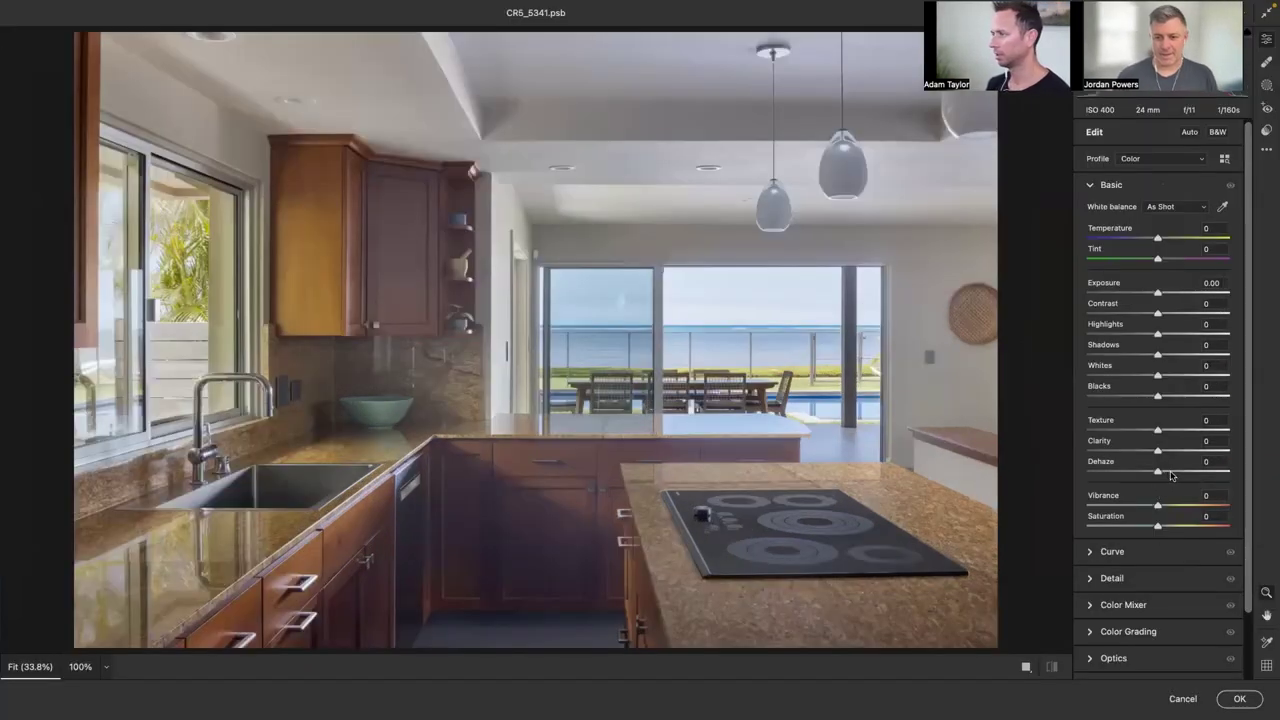
pyautogui.click(1171, 472)
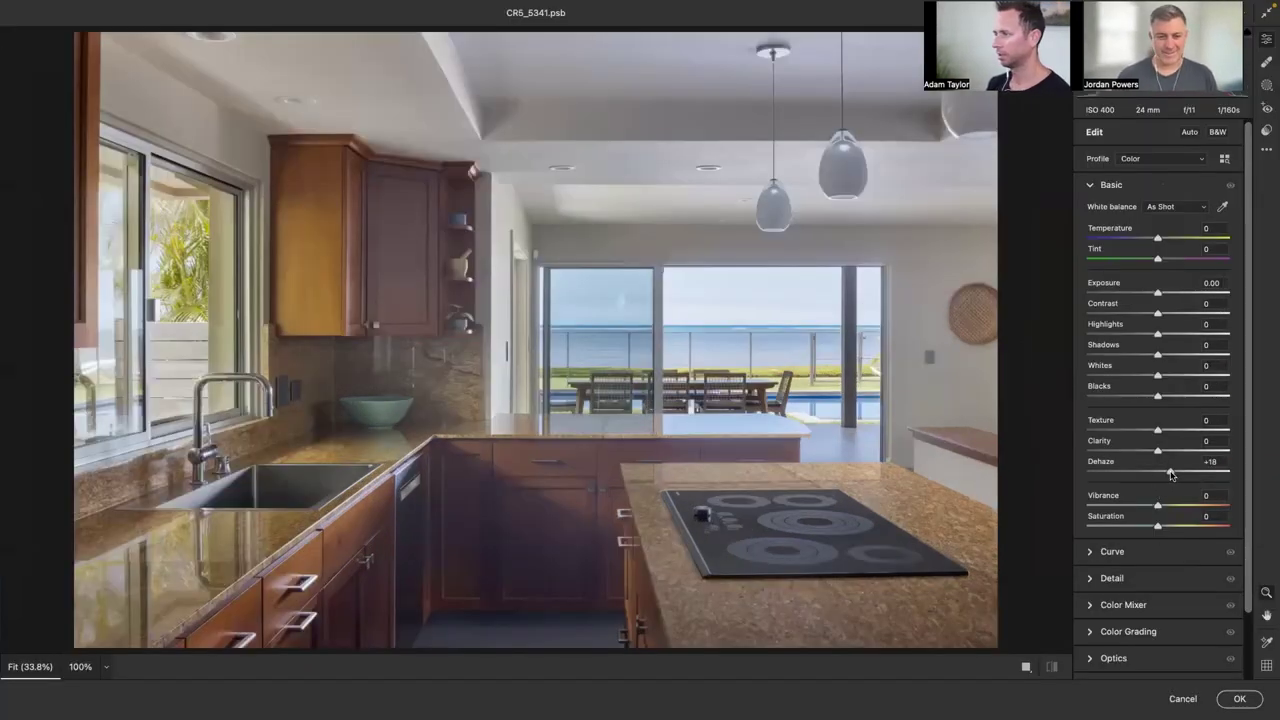
pyautogui.moveTo(1171, 475); pyautogui.dragTo(1177, 475)
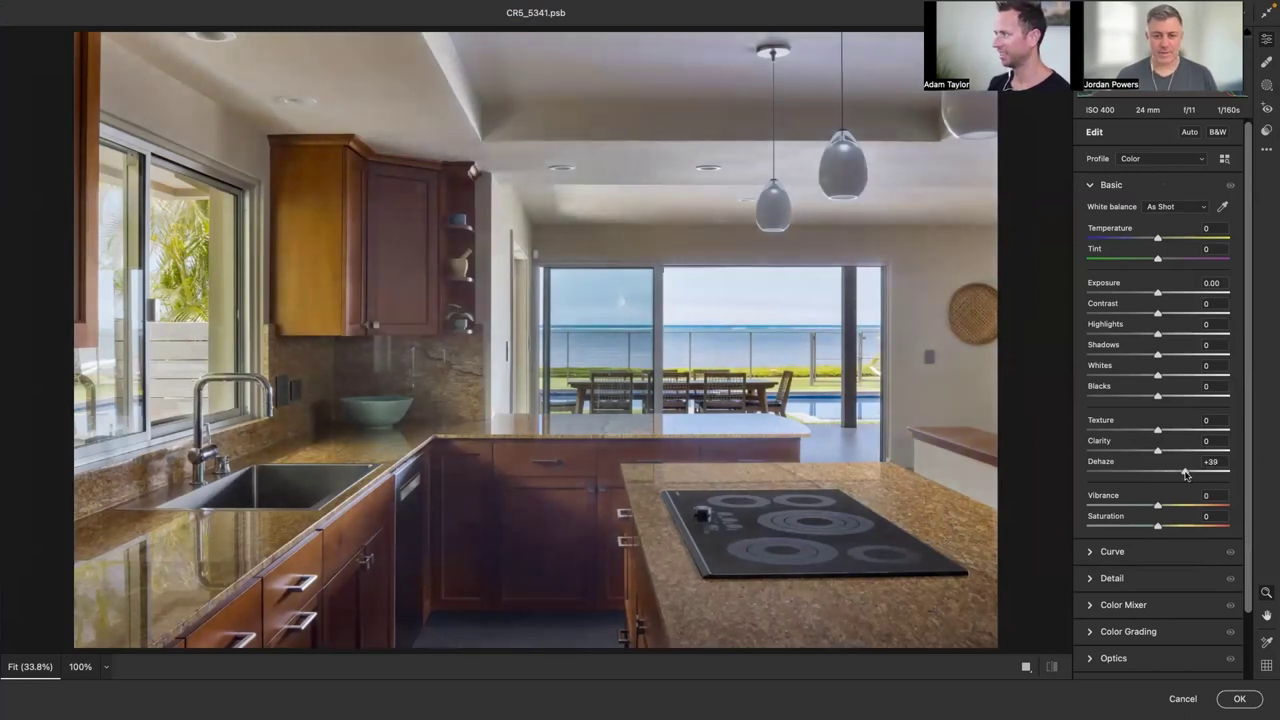
pyautogui.moveTo(1186, 475); pyautogui.dragTo(1192, 474)
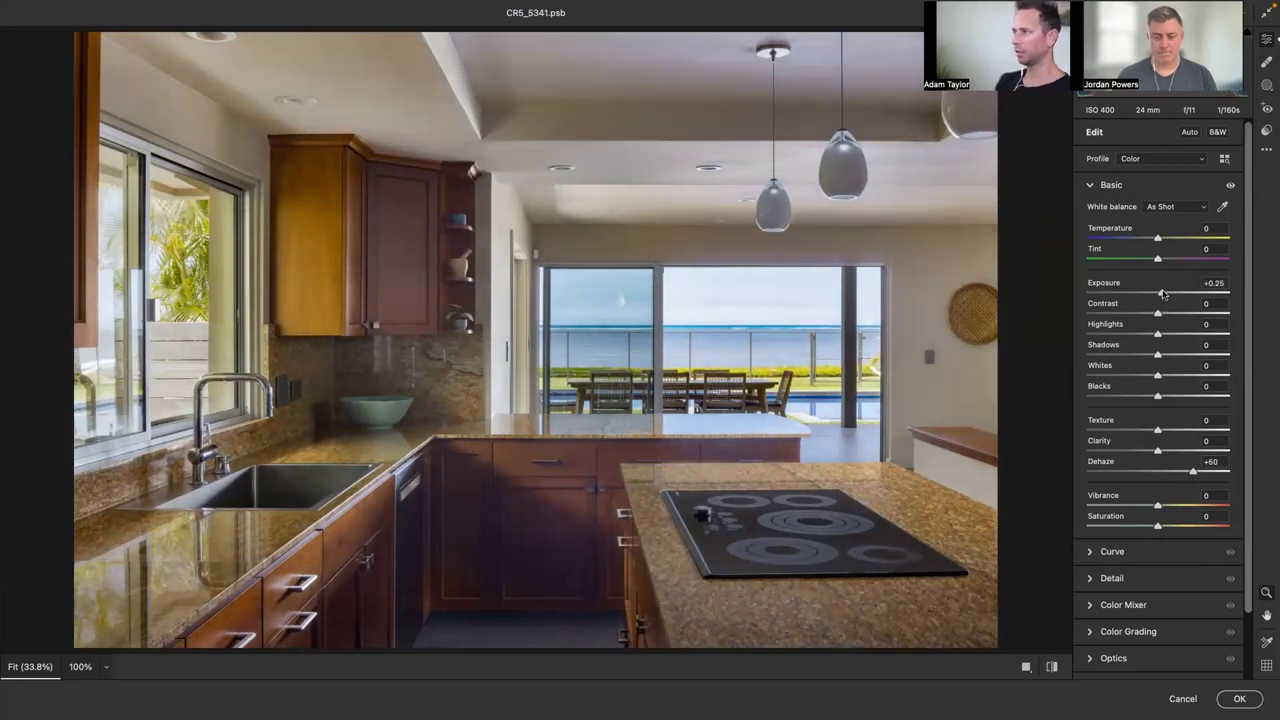
pyautogui.moveTo(1162, 292); pyautogui.dragTo(1166, 294)
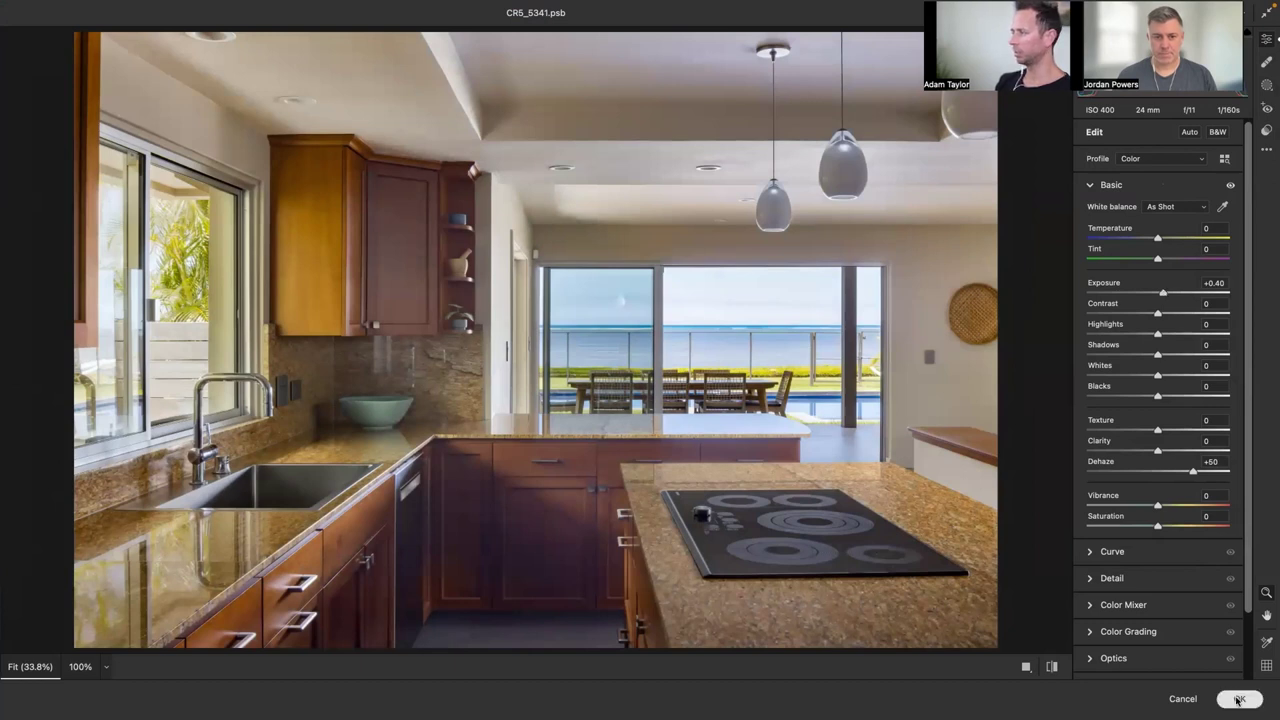
pyautogui.press('Return')
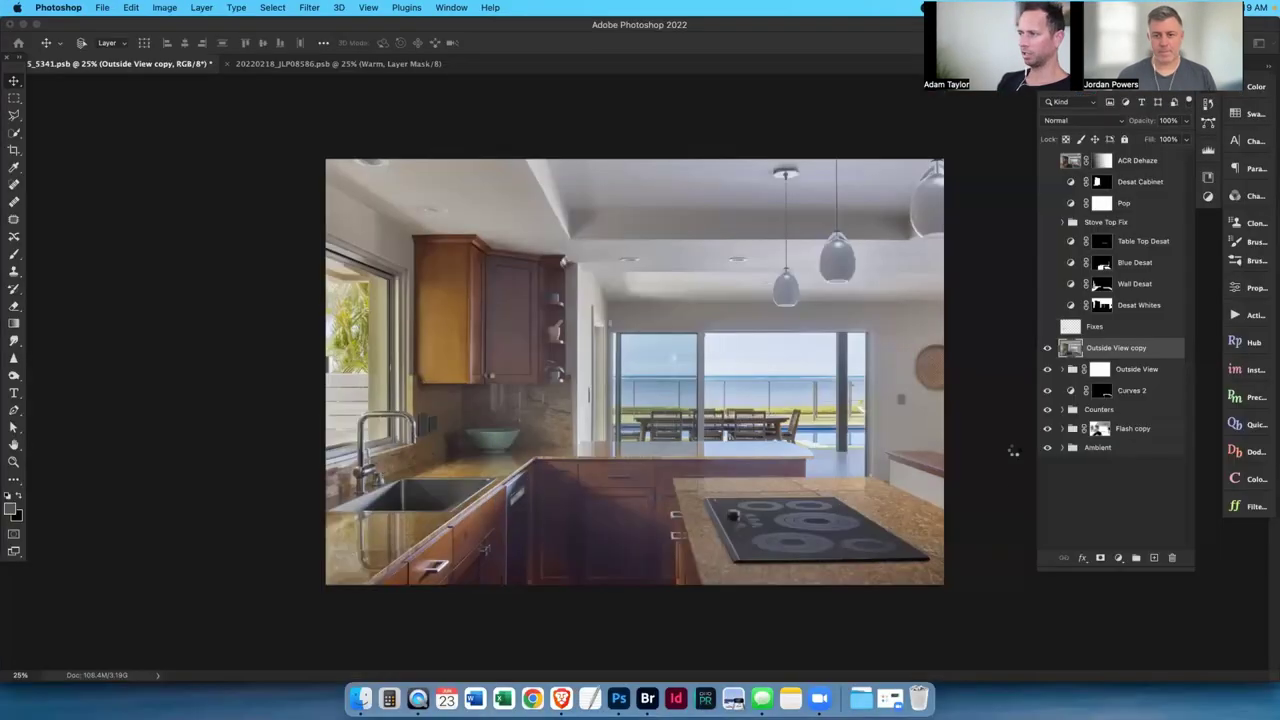
# - Compare the image with the dehazed Outside View copy layer hidden and shown, and leave the layer hidden
pyautogui.click(1048, 348)
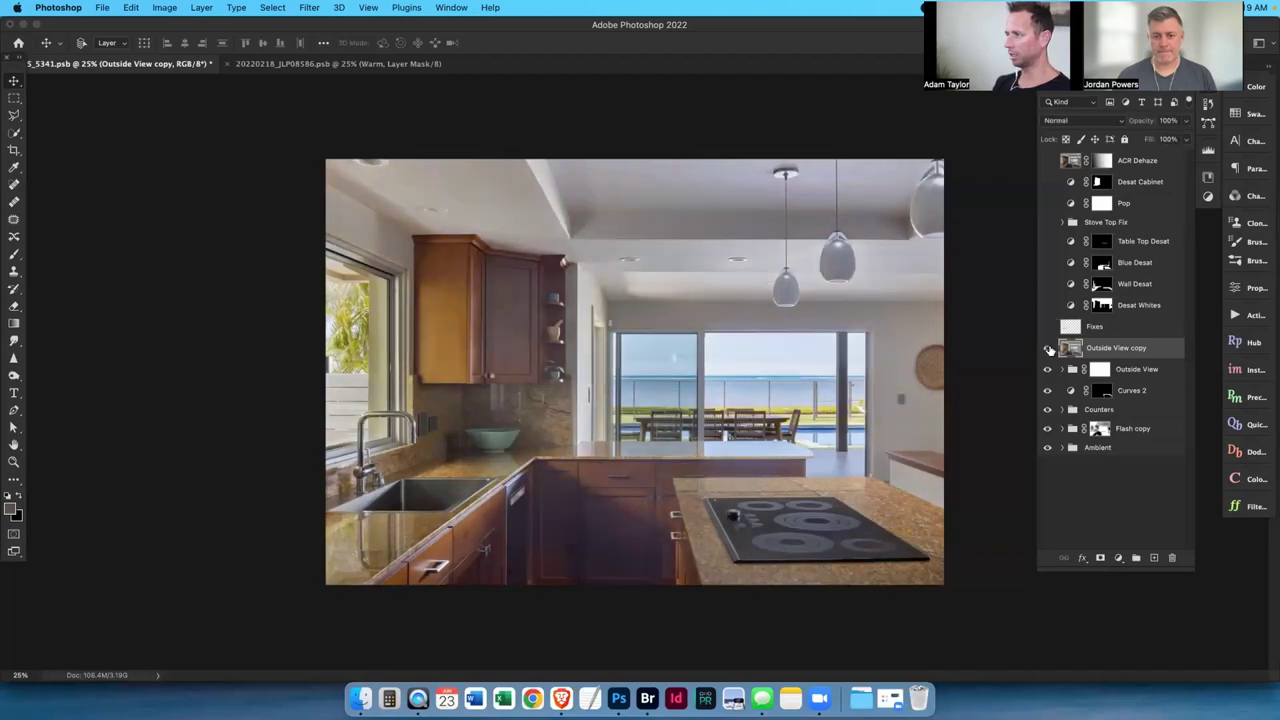
pyautogui.click(1048, 348)
pyautogui.click(1048, 348)
pyautogui.click(1048, 348)
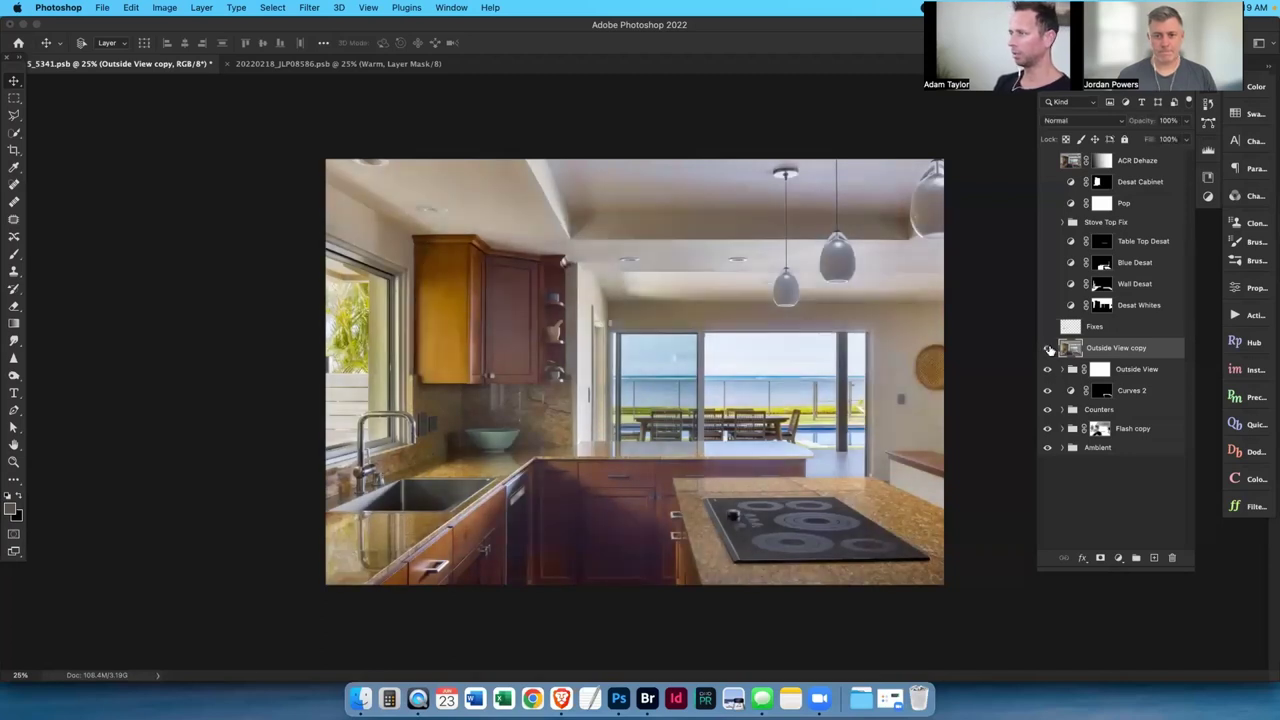
pyautogui.click(1048, 348)
pyautogui.click(1048, 348)
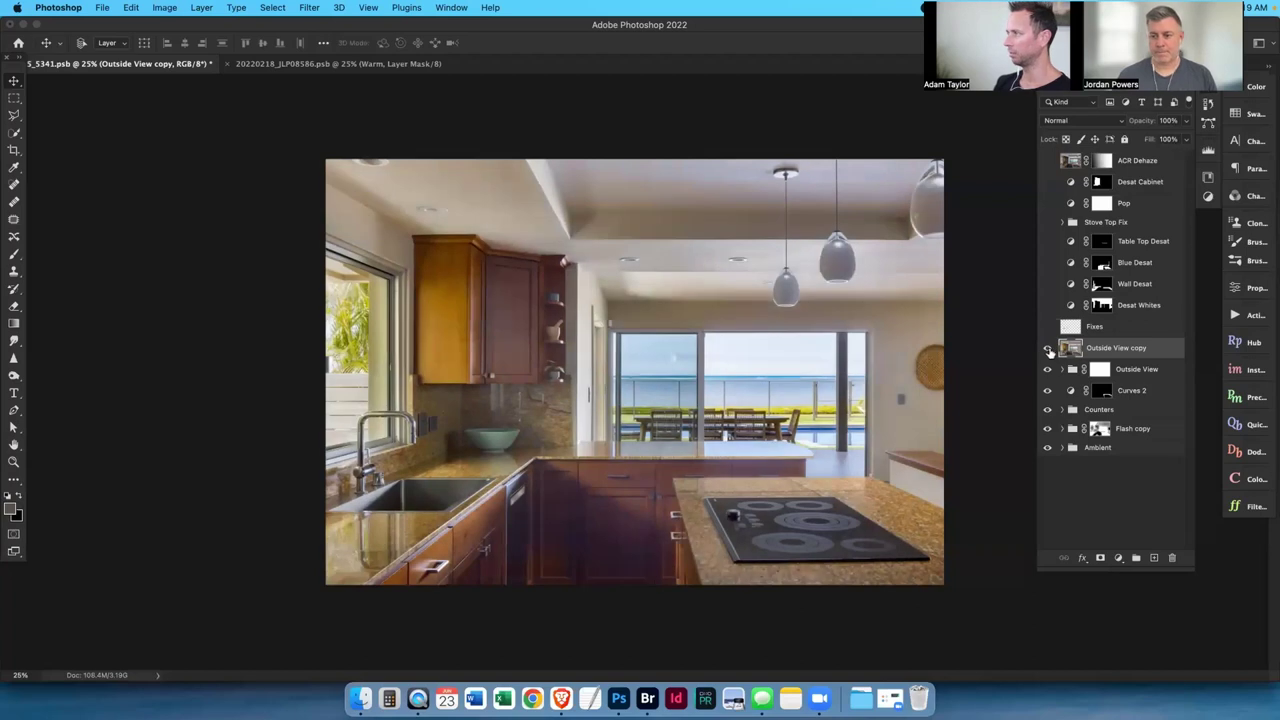
pyautogui.click(1048, 348)
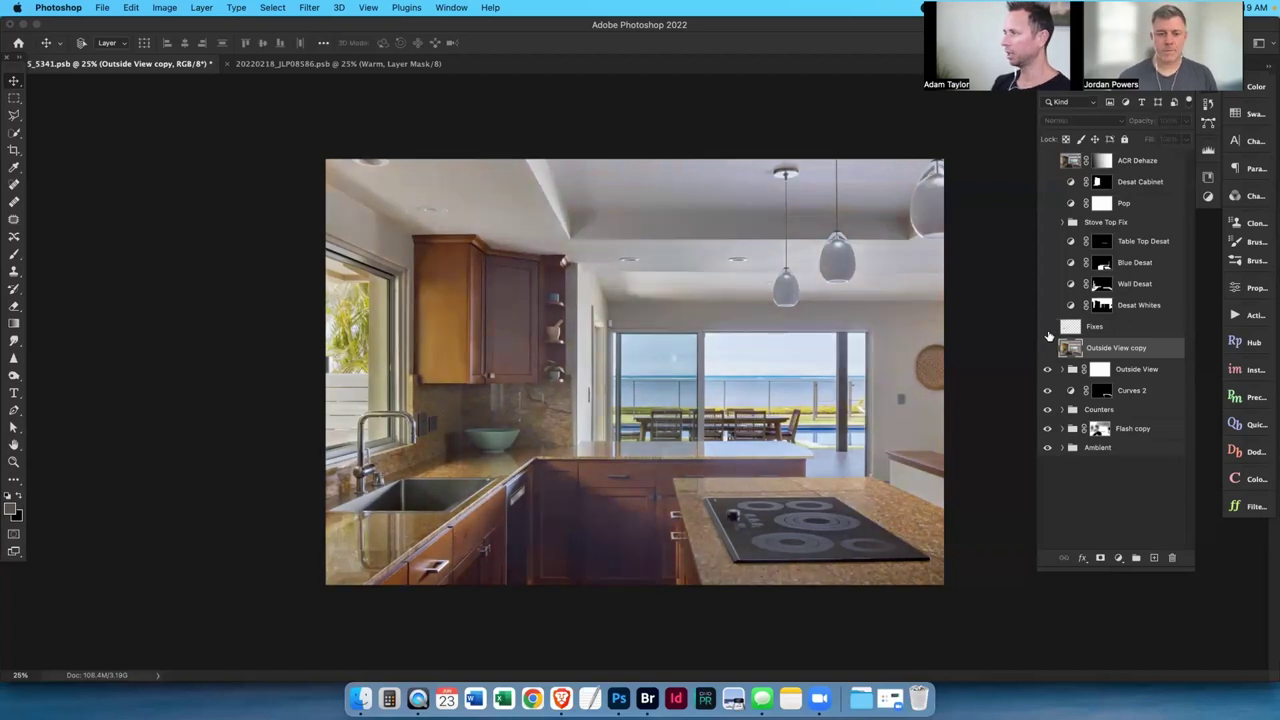
# - Show the Fixes layer, compare the image with it off and on, and leave it visible
pyautogui.click(1060, 330)
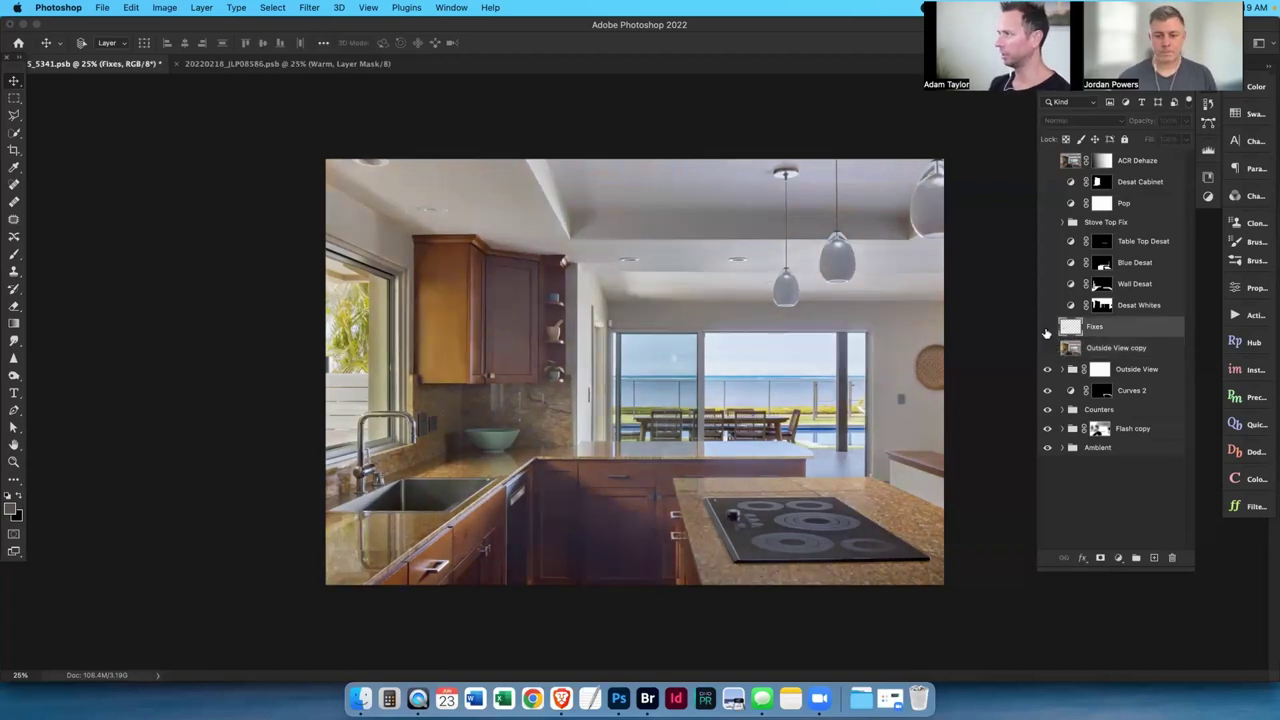
pyautogui.click(1047, 328)
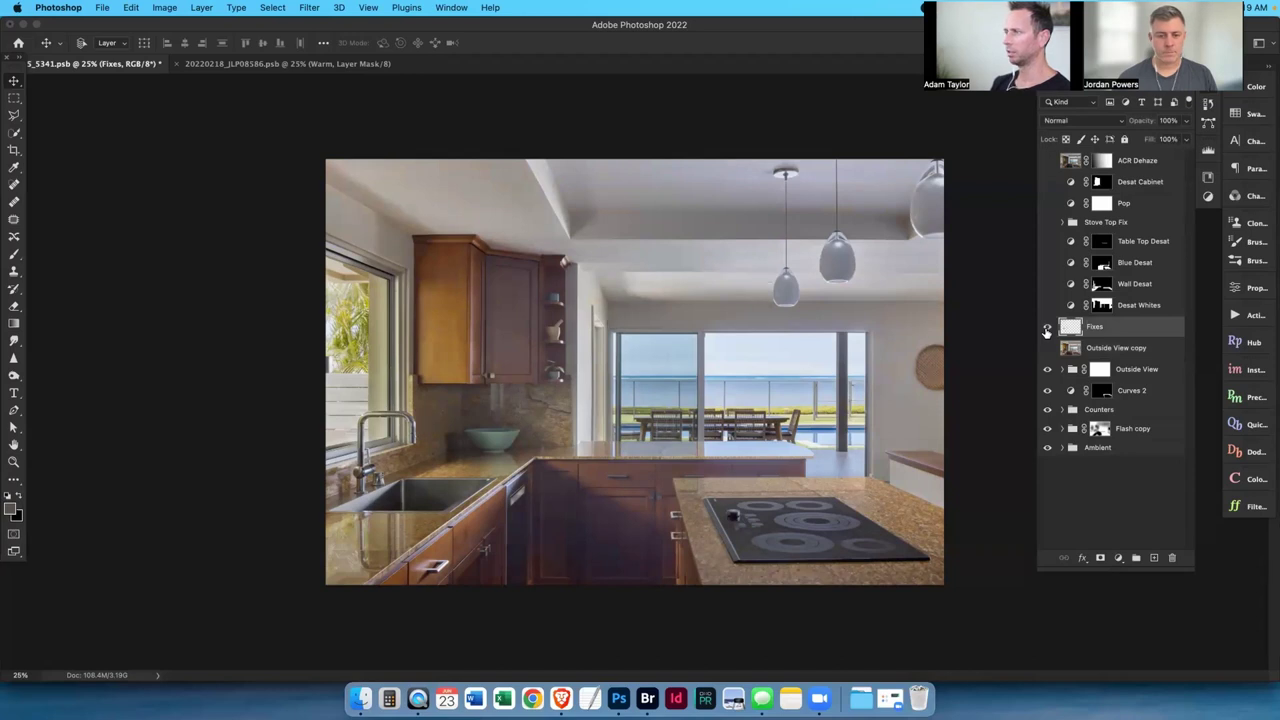
pyautogui.click(1047, 330)
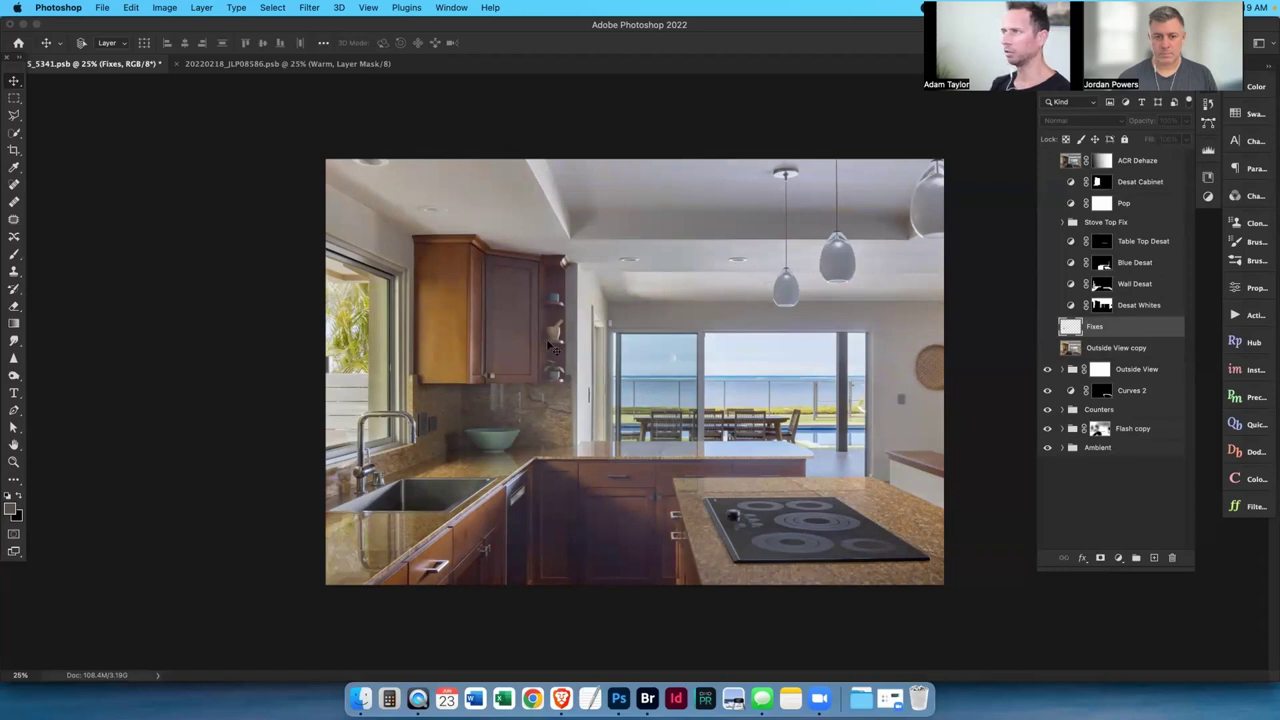
pyautogui.click(1047, 326)
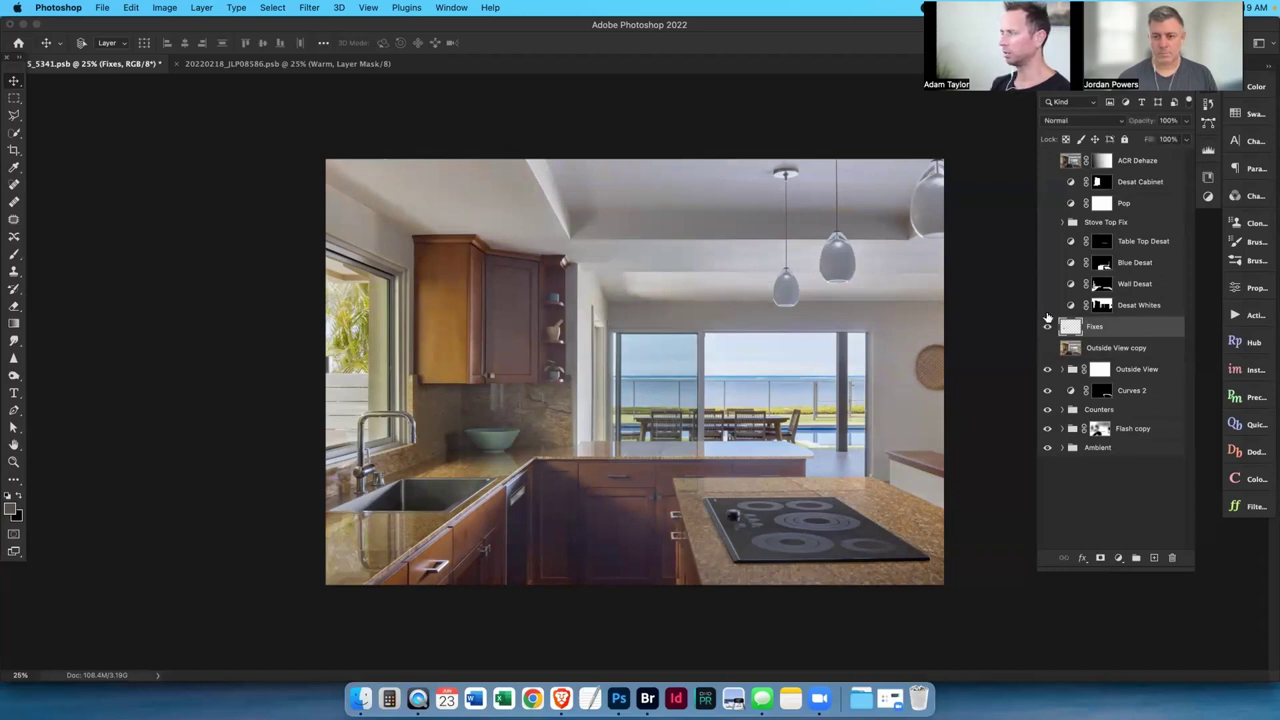
# - View the Desat Whites mask as an overlay, compare the image with the layer off and on, and leave it visible
pyautogui.click(1102, 306)
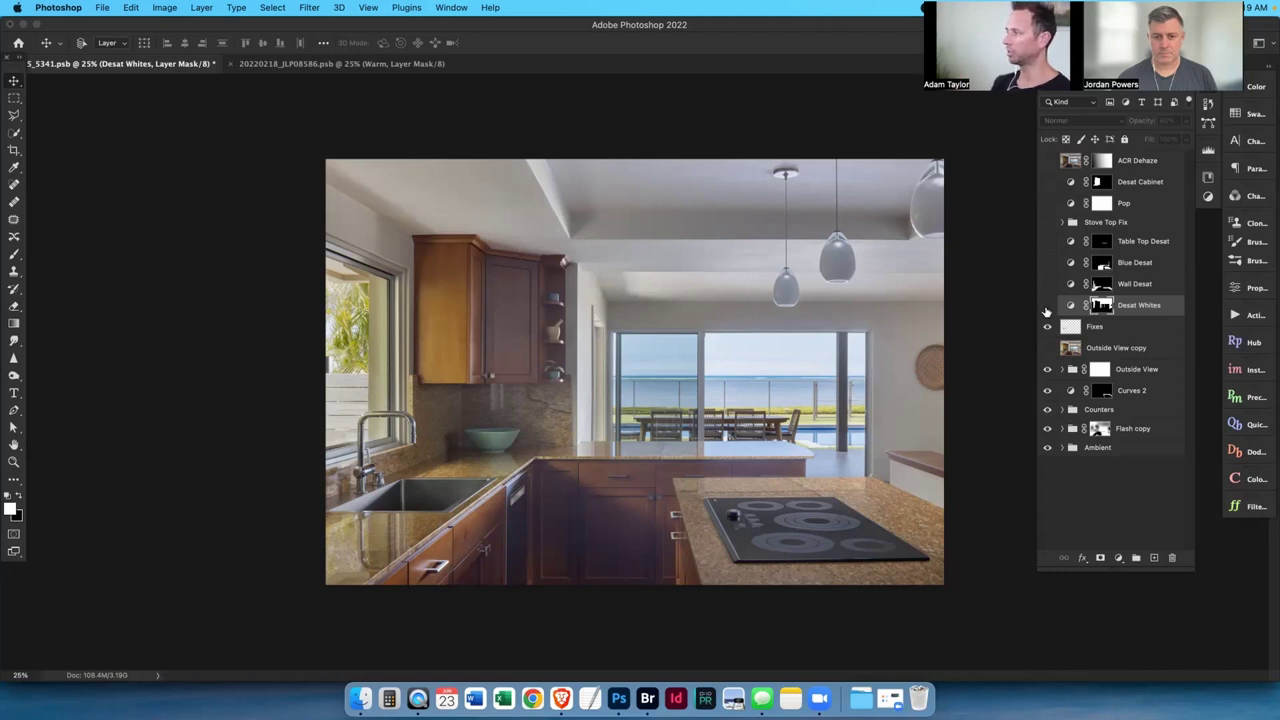
pyautogui.keyDown('alt'); pyautogui.keyDown('shift'); pyautogui.click(1102, 306); pyautogui.keyUp('shift'); pyautogui.keyUp('alt')
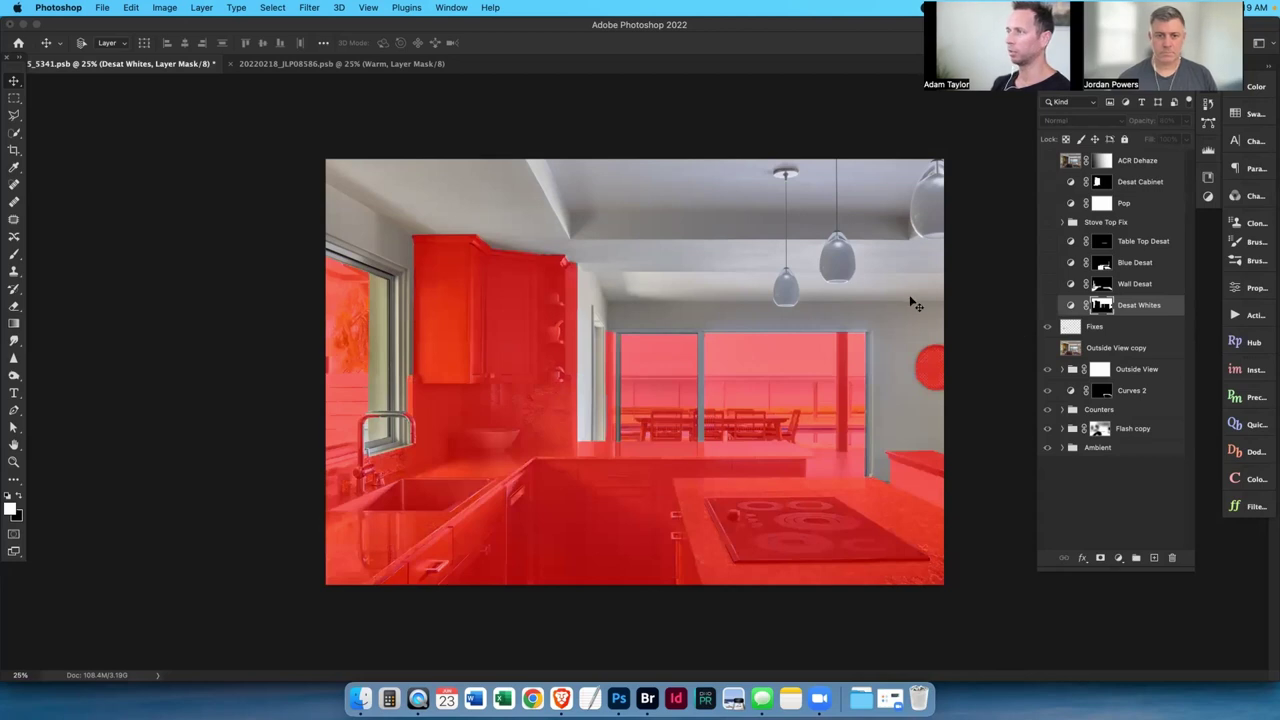
pyautogui.press('\\')
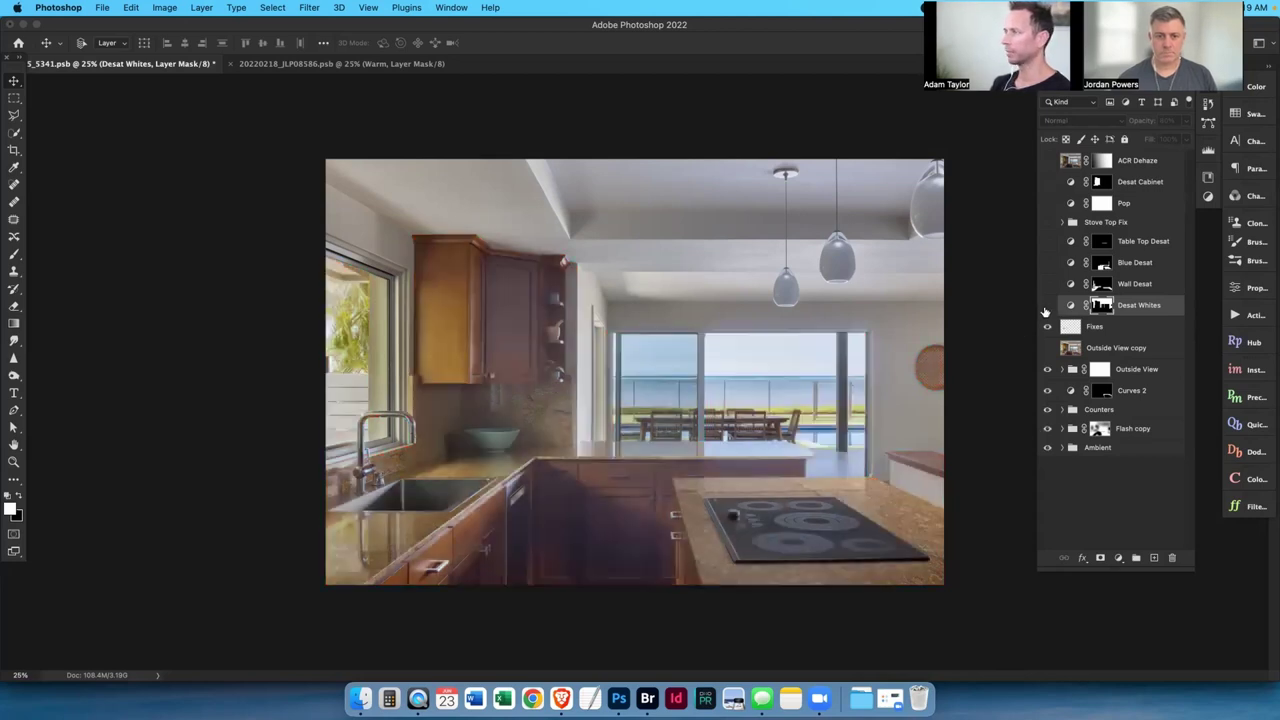
pyautogui.click(1047, 306)
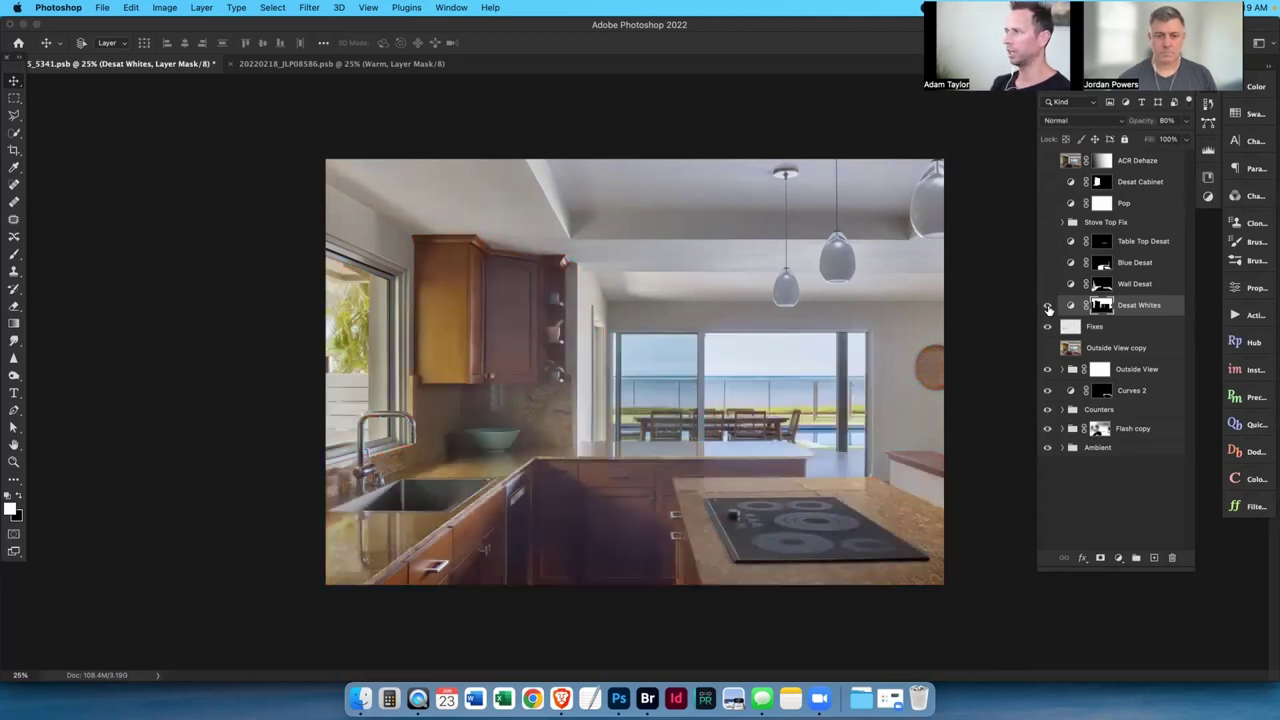
pyautogui.click(1047, 306)
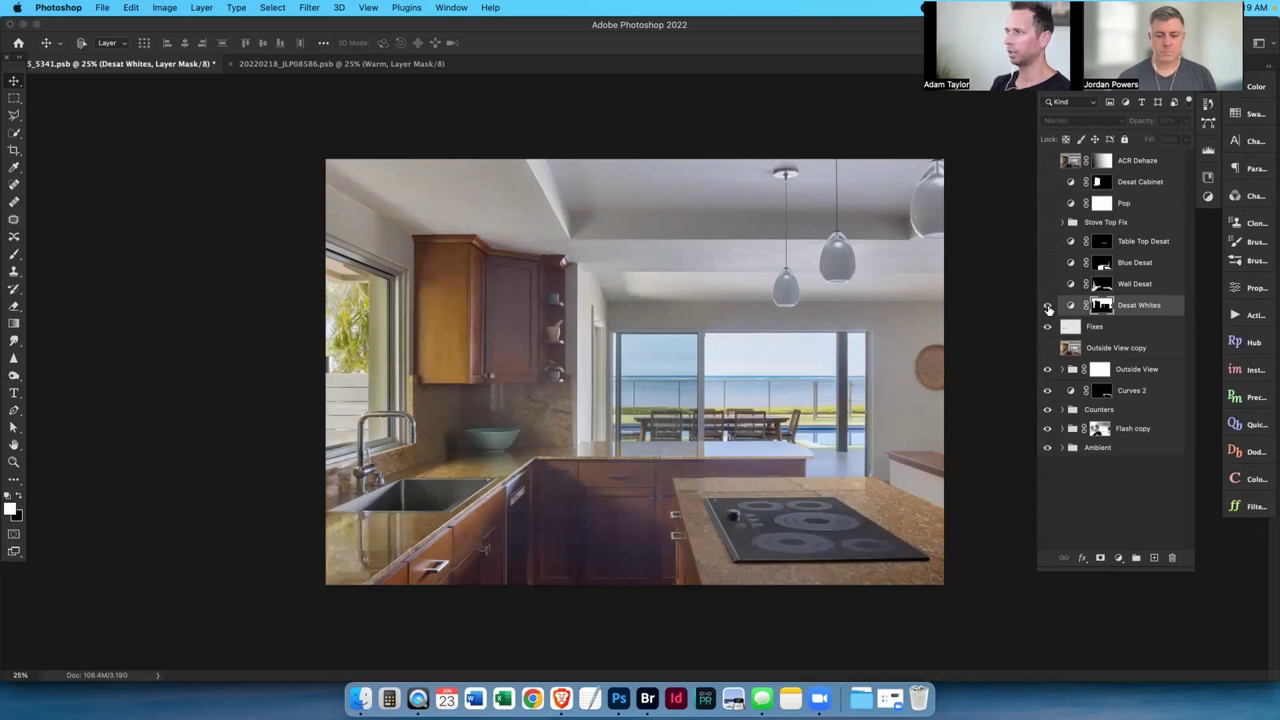
pyautogui.click(1047, 306)
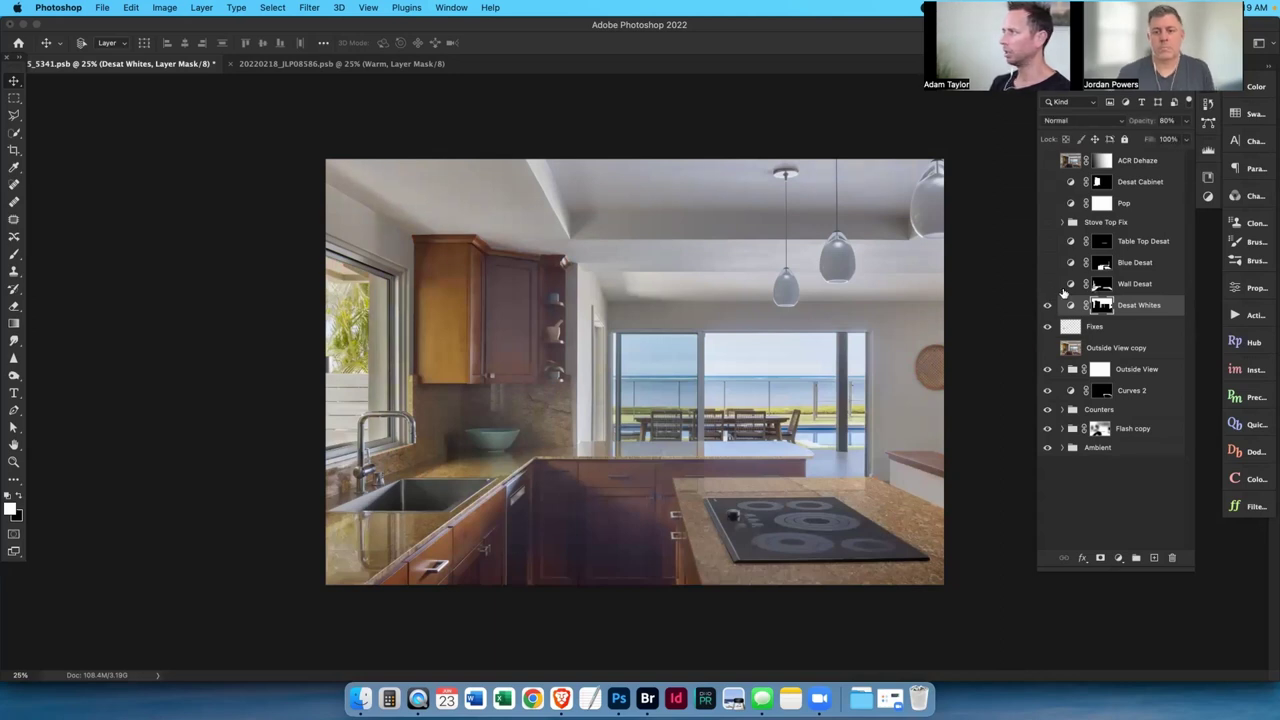
# - View the Wall Desat layer's mask as an overlay and turn the layer on
pyautogui.click(1066, 286)
pyautogui.press('\\')
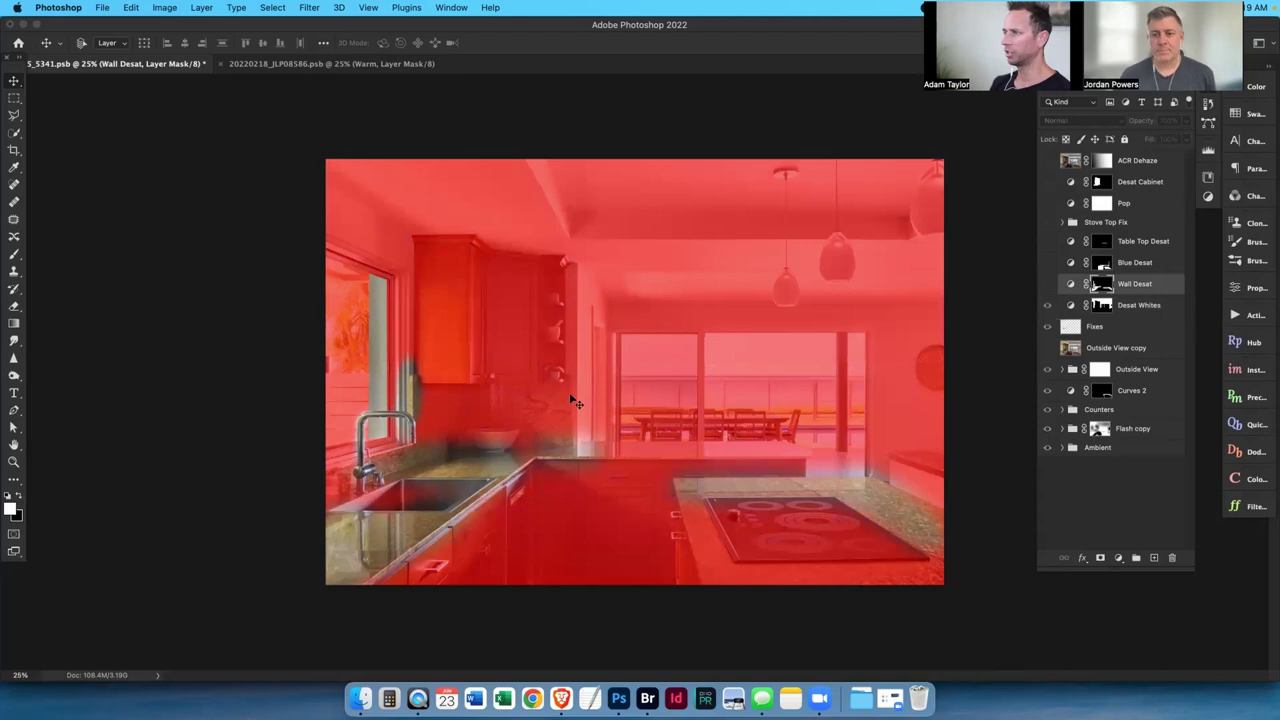
pyautogui.press('\\')
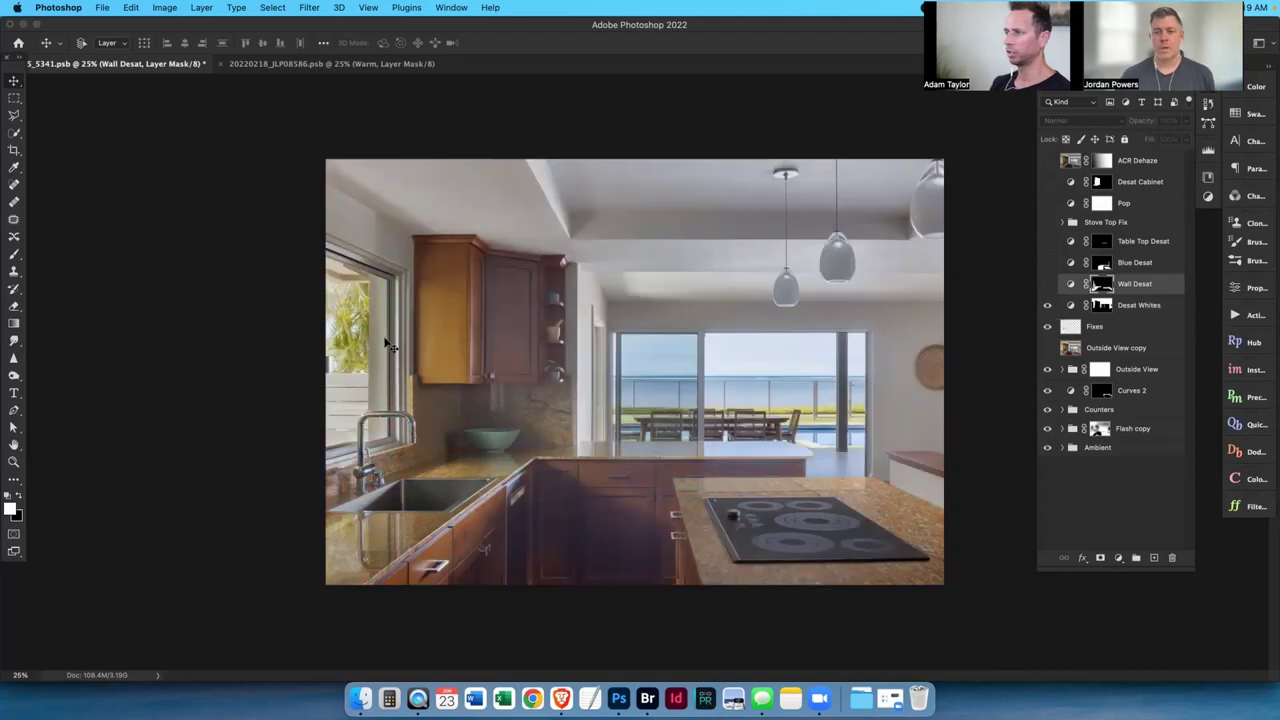
pyautogui.click(1047, 286)
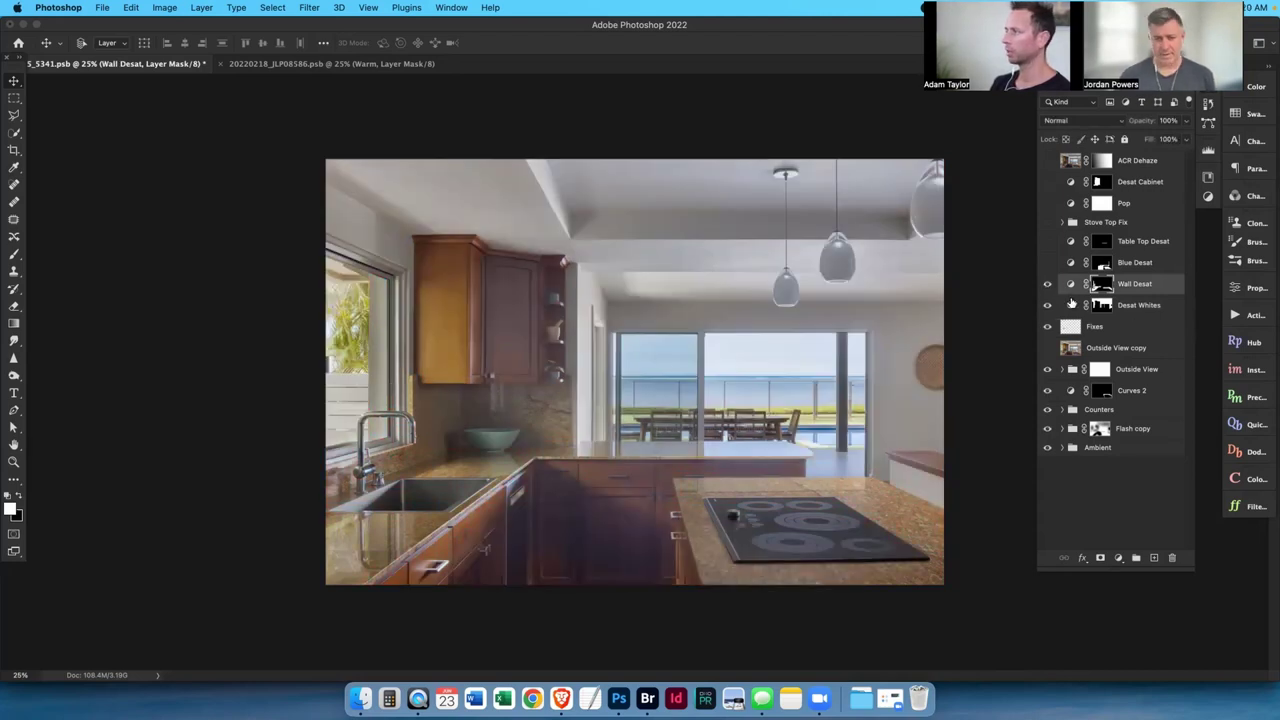
# - On the Desat Whites layer, try selecting the white walls and ceiling with the Quick Selection tool, and clear the selection
pyautogui.click(1071, 306)
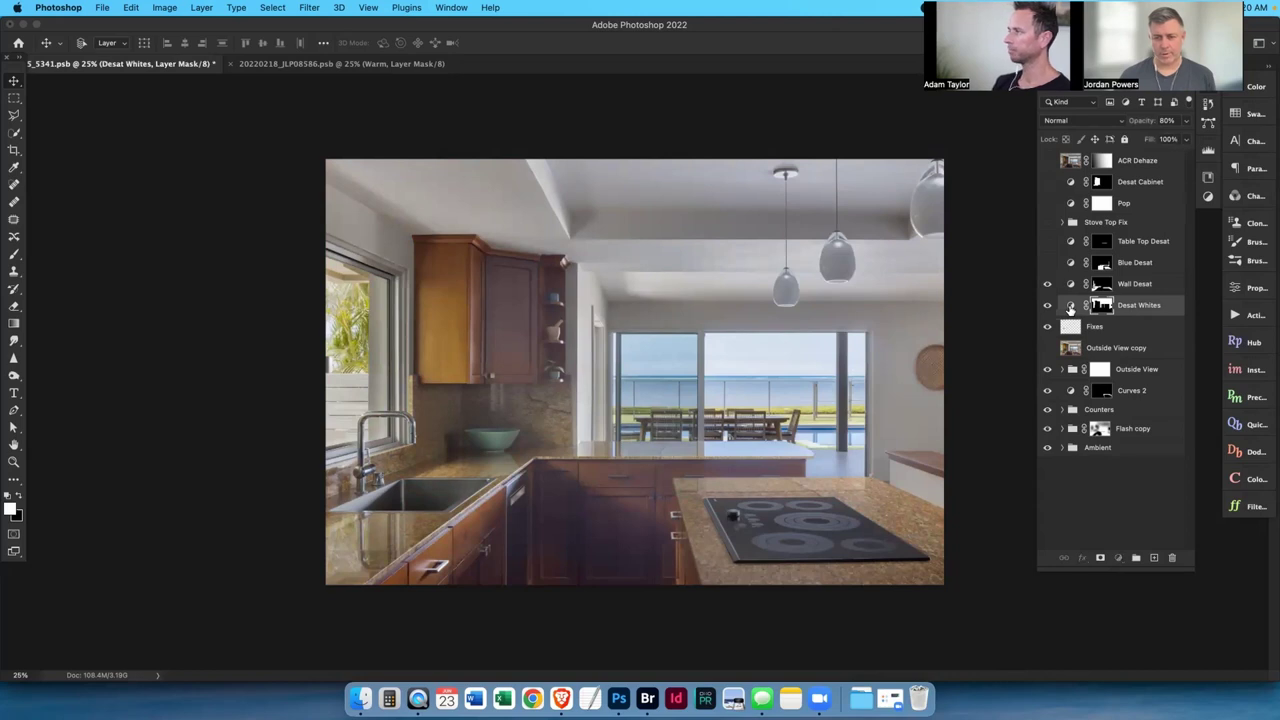
pyautogui.doubleClick(1071, 306)
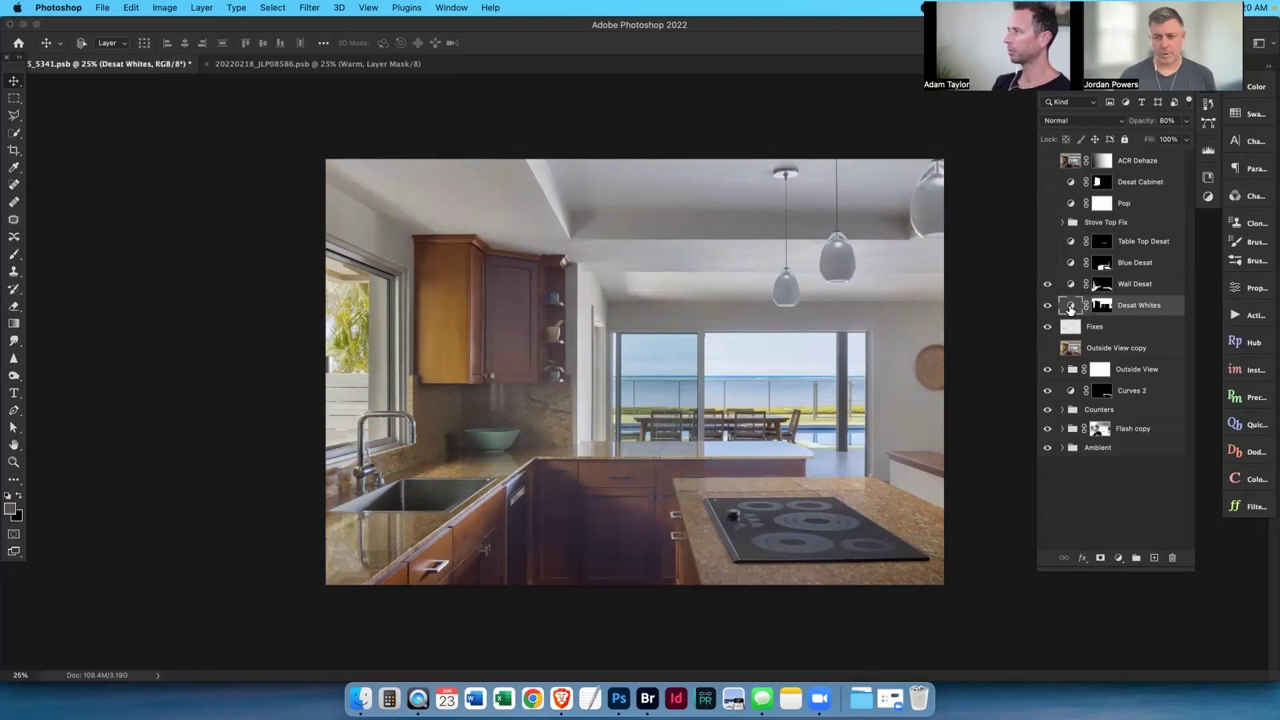
pyautogui.click(1240, 289)
pyautogui.press('w')
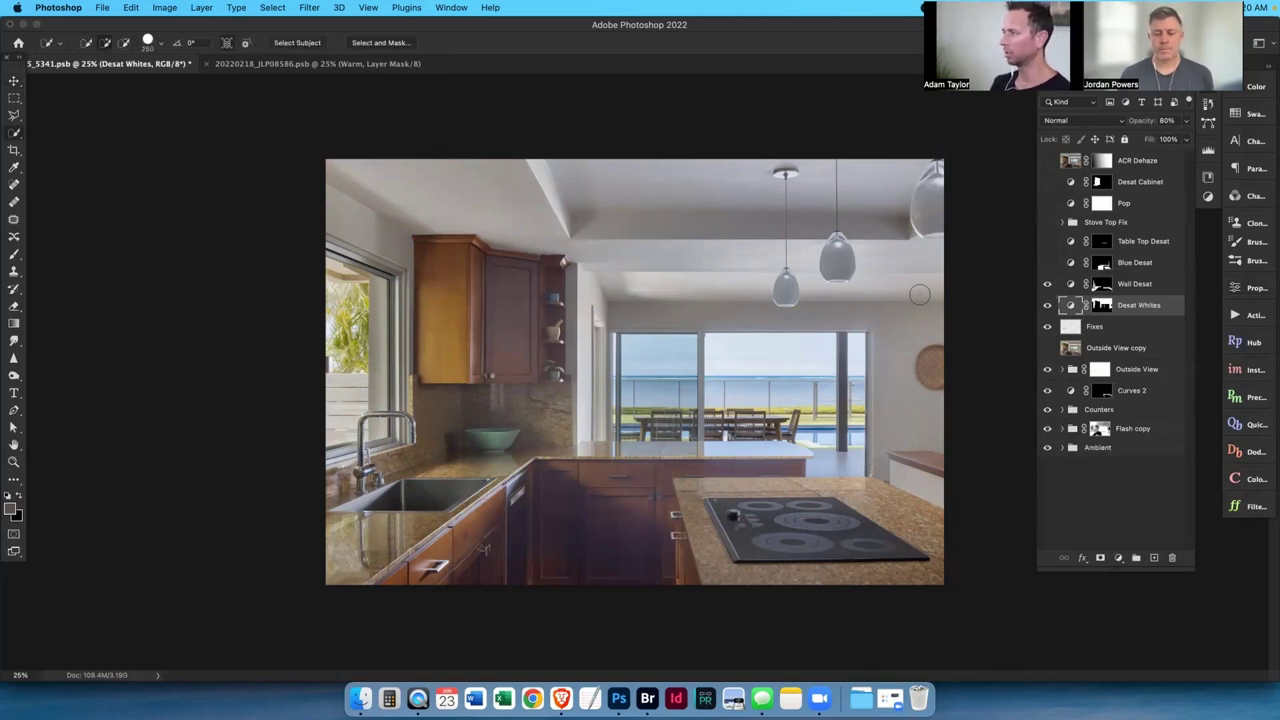
pyautogui.moveTo(780, 239)
pyautogui.mouseDown()
pyautogui.moveTo(597, 226)
pyautogui.moveTo(621, 255)
pyautogui.mouseUp()
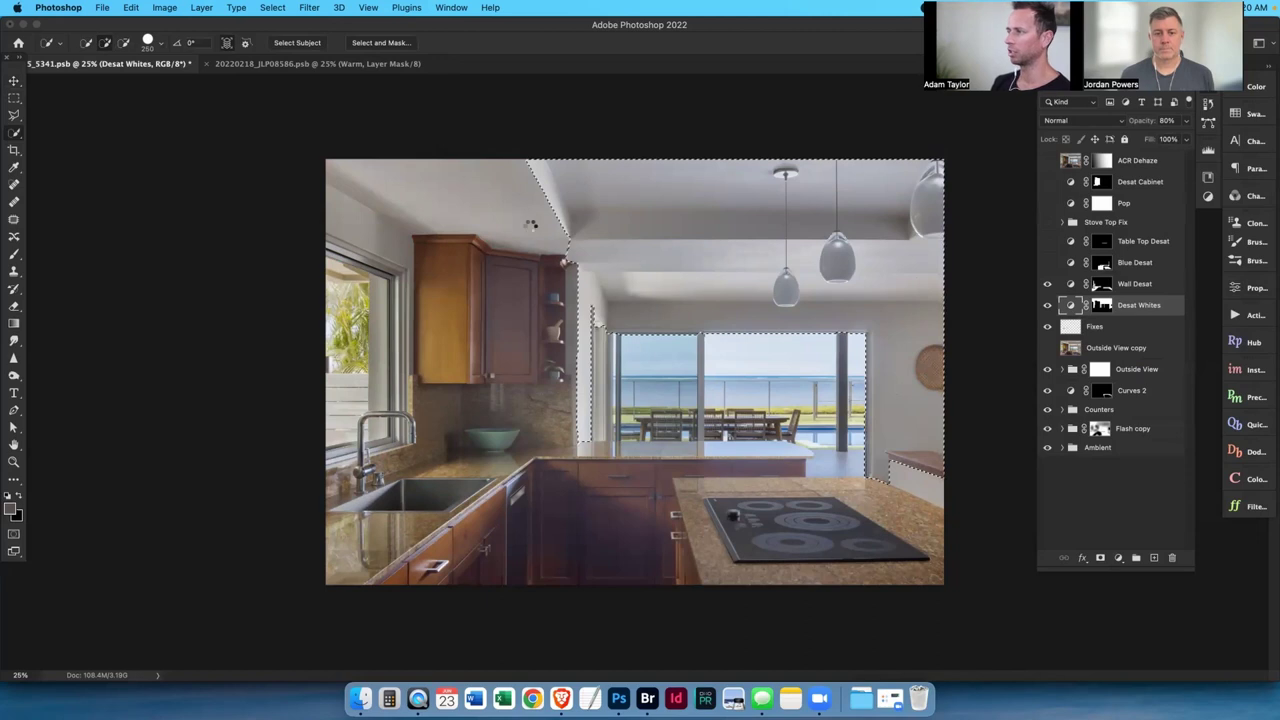
pyautogui.press('super+d')
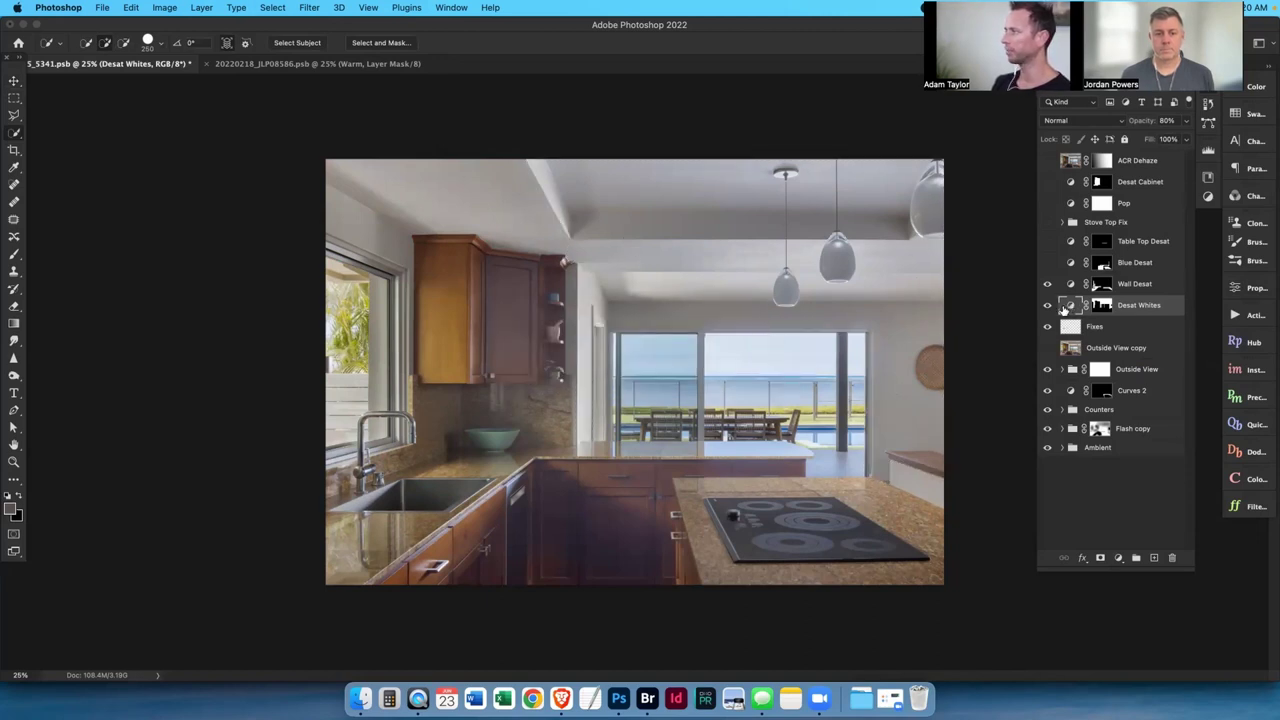
# - Review the Desat Whites layer's Hue/Saturation settings for Master and individual color ranges such as Reds
pyautogui.doubleClick(1068, 306)
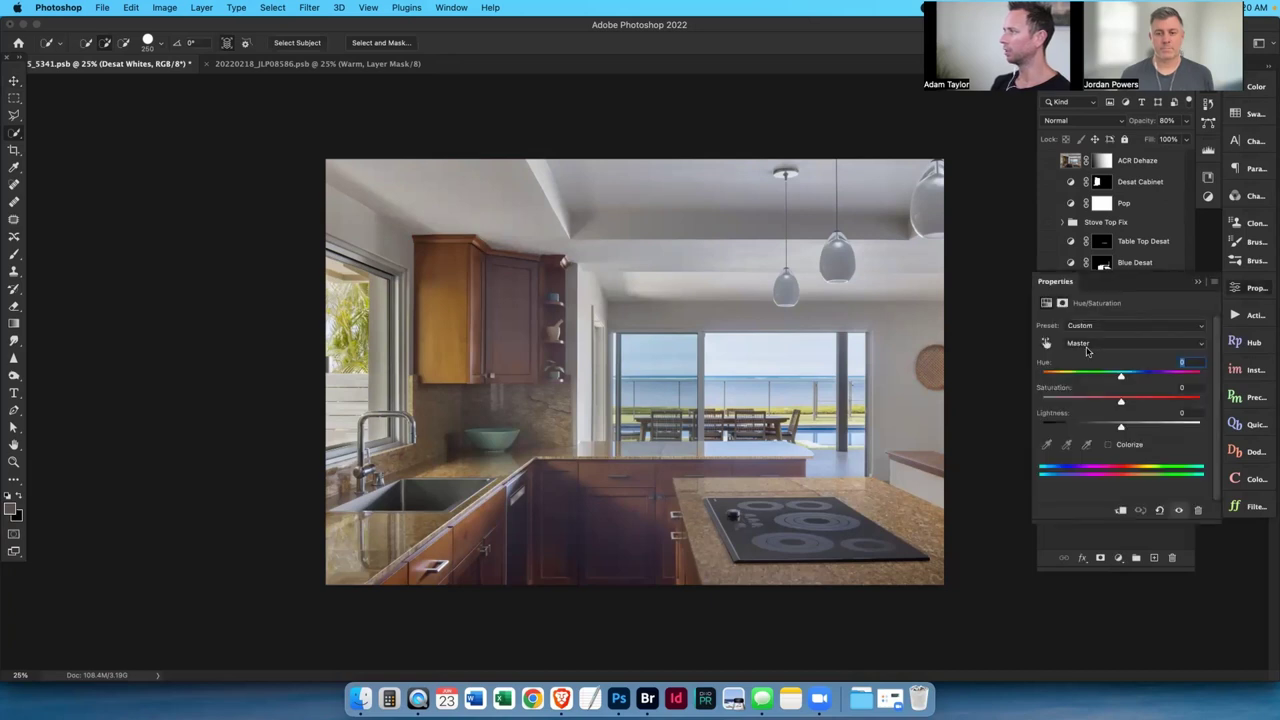
pyautogui.click(1086, 350)
pyautogui.click(1093, 355)
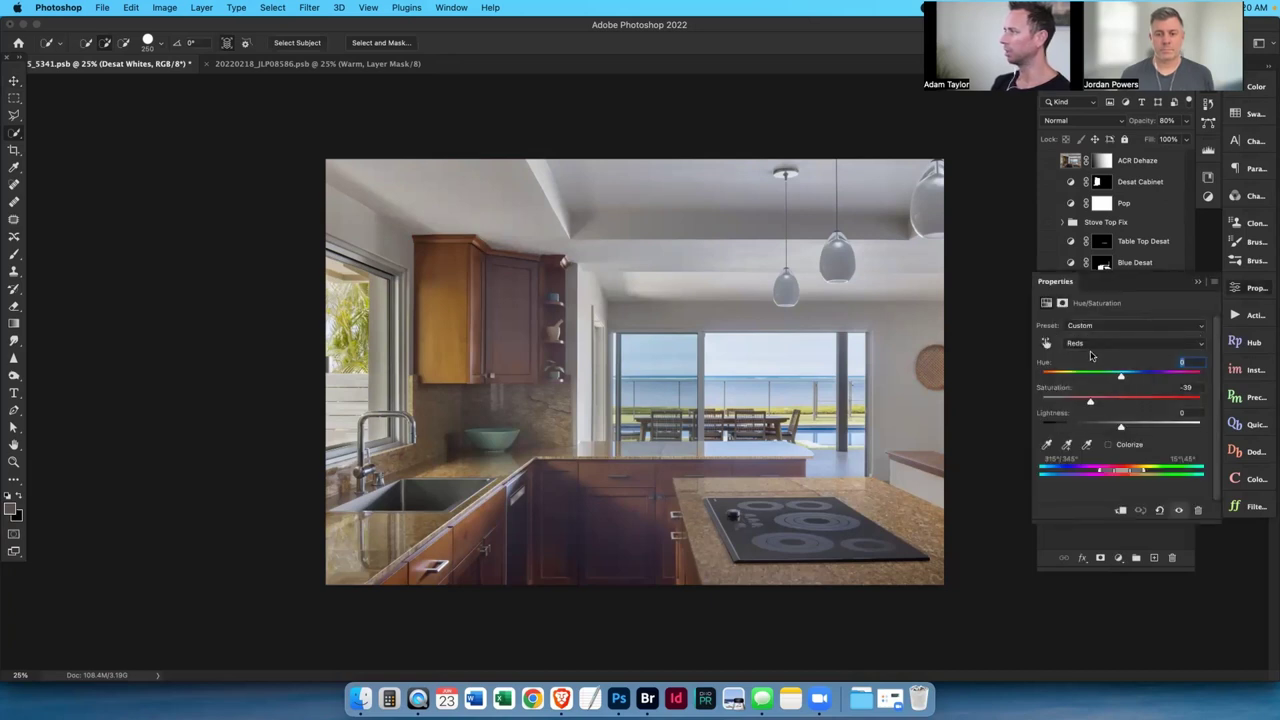
pyautogui.click(1090, 344)
pyautogui.click(1090, 355)
pyautogui.click(1254, 287)
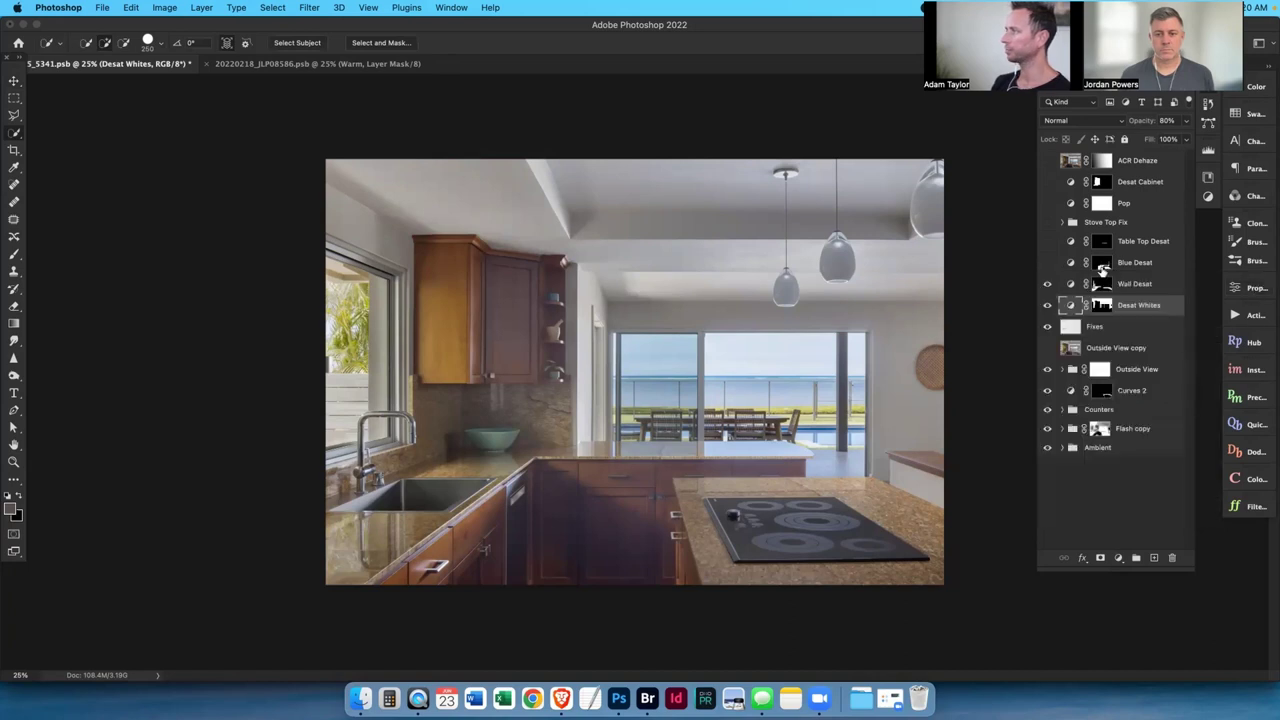
# - Examine the area covered by the Wall Desat mask and compare the image with the layer off and on, leaving it visible
pyautogui.click(1101, 284)
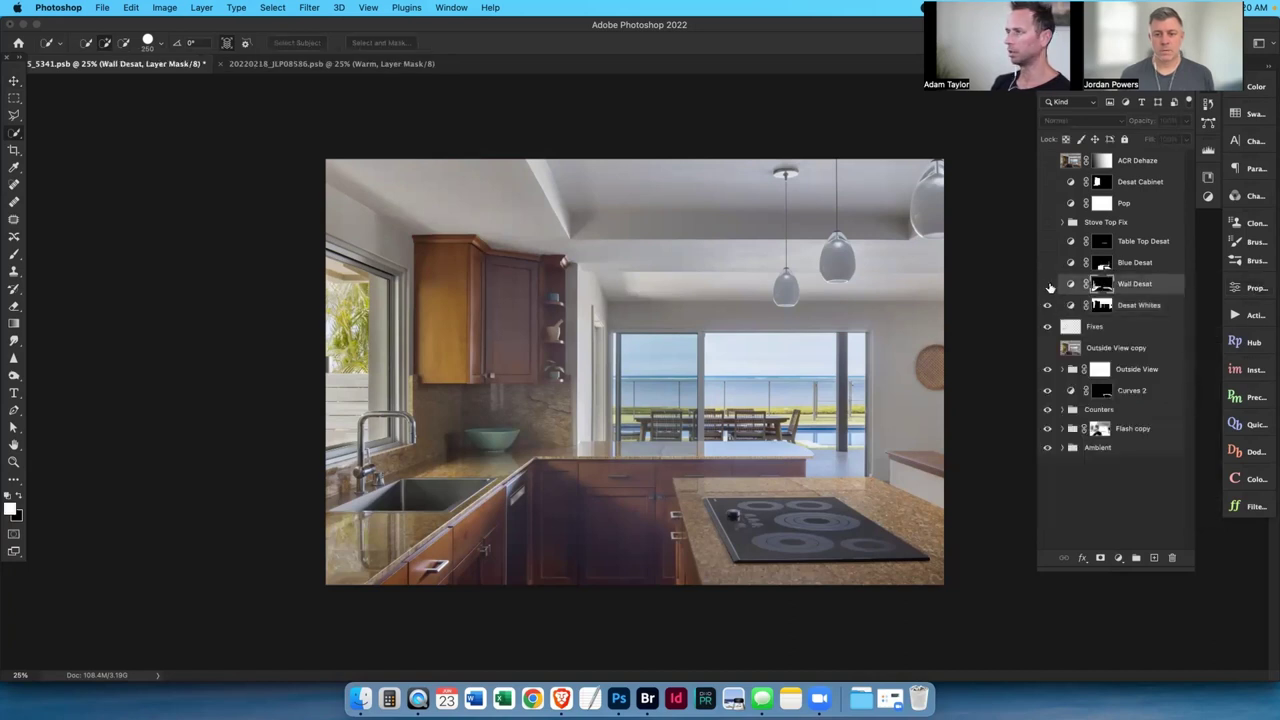
pyautogui.click(1047, 284)
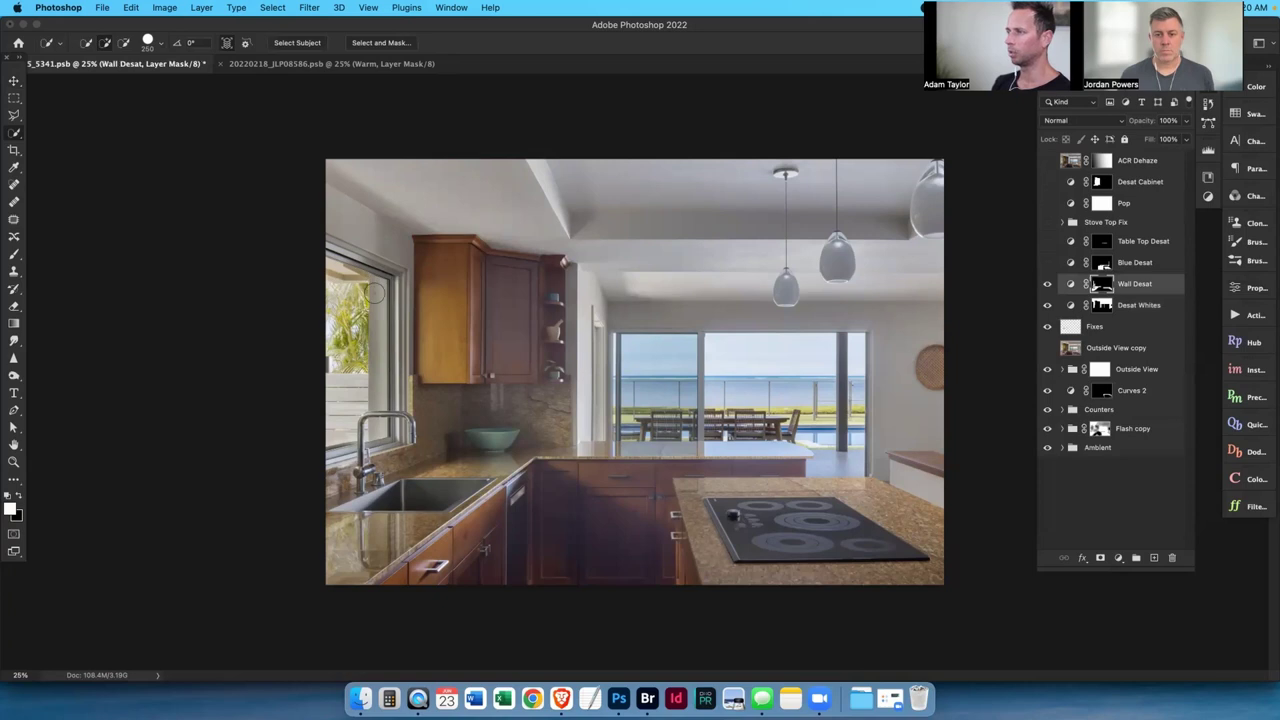
pyautogui.press('\\')
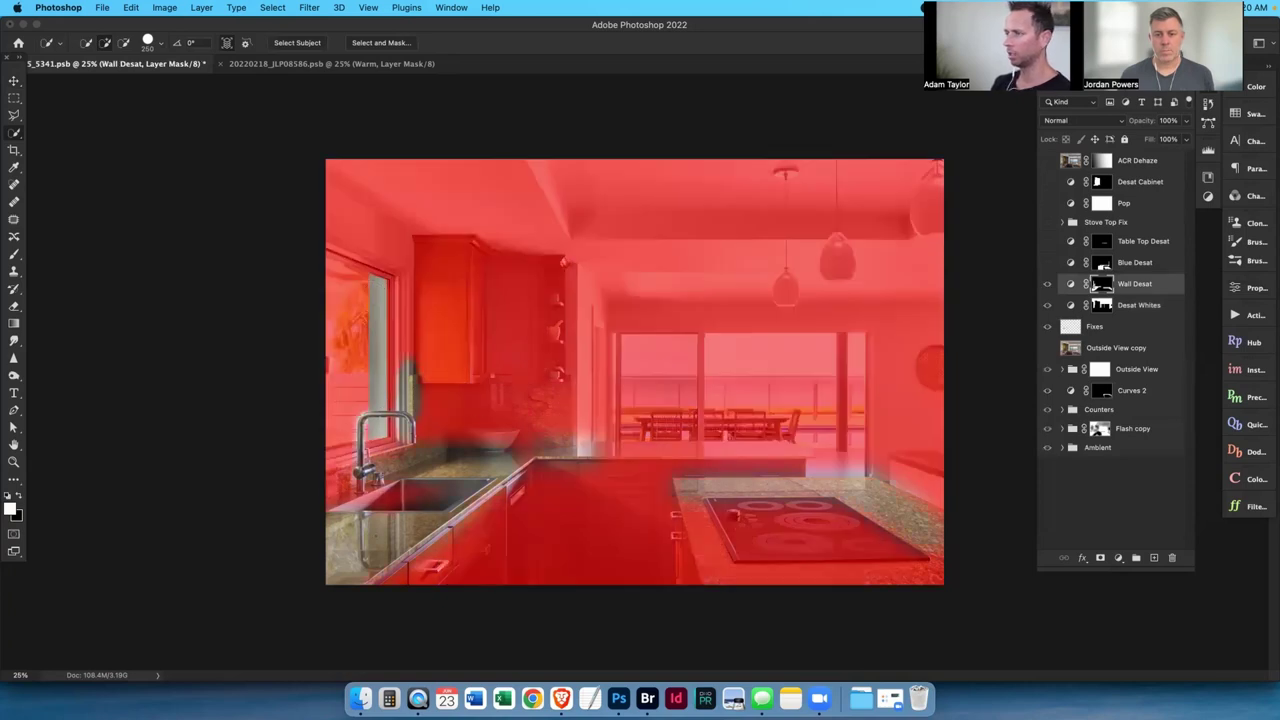
pyautogui.press('\\')
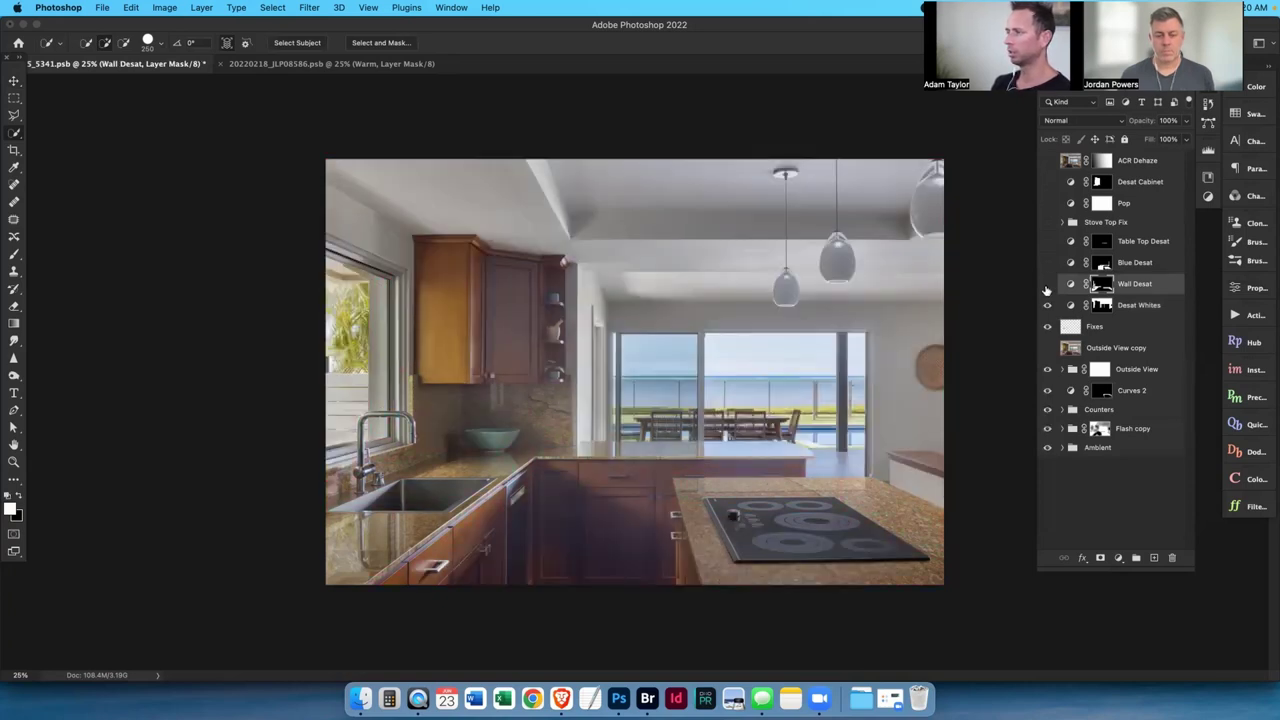
pyautogui.click(1047, 284)
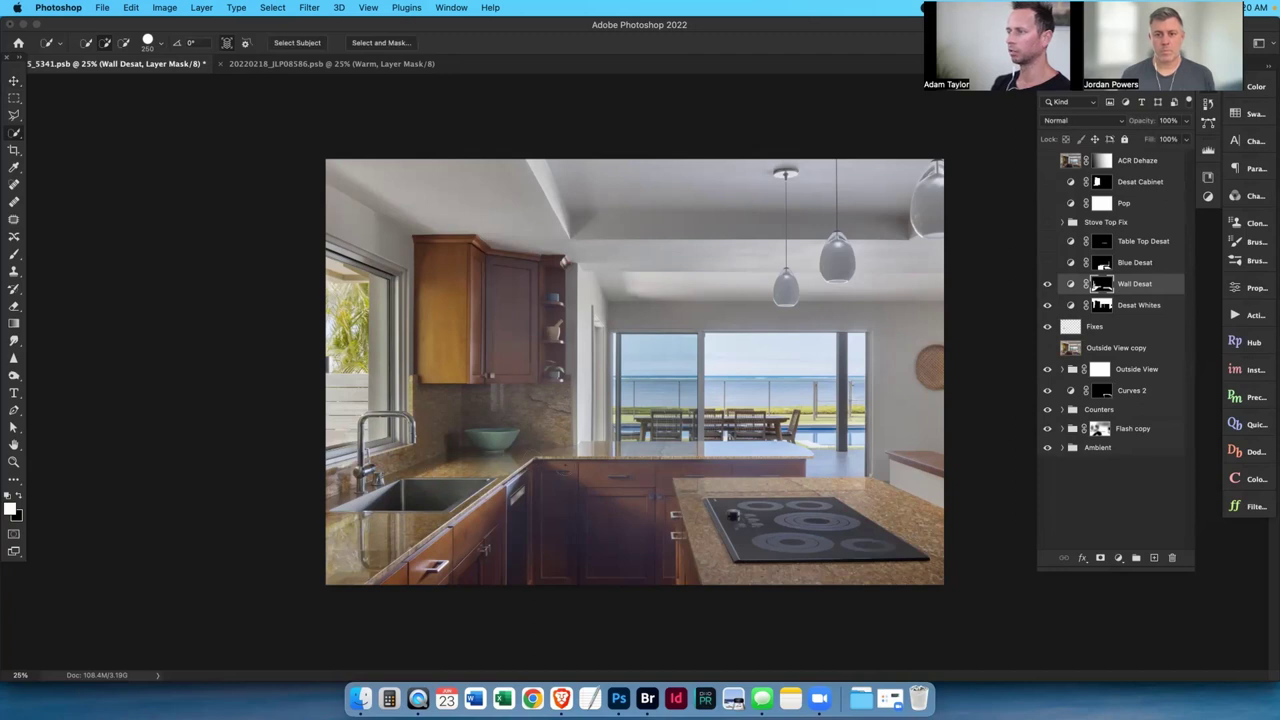
pyautogui.press('\\')
pyautogui.click(1048, 286)
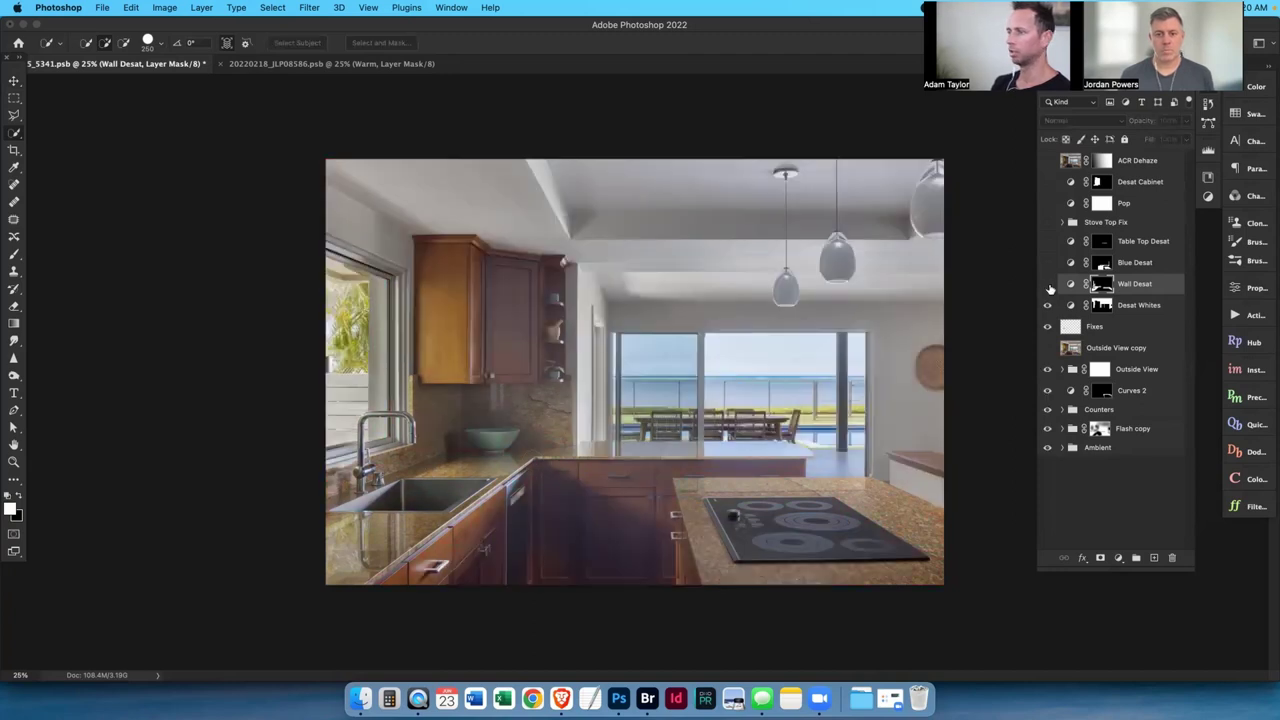
pyautogui.click(1048, 286)
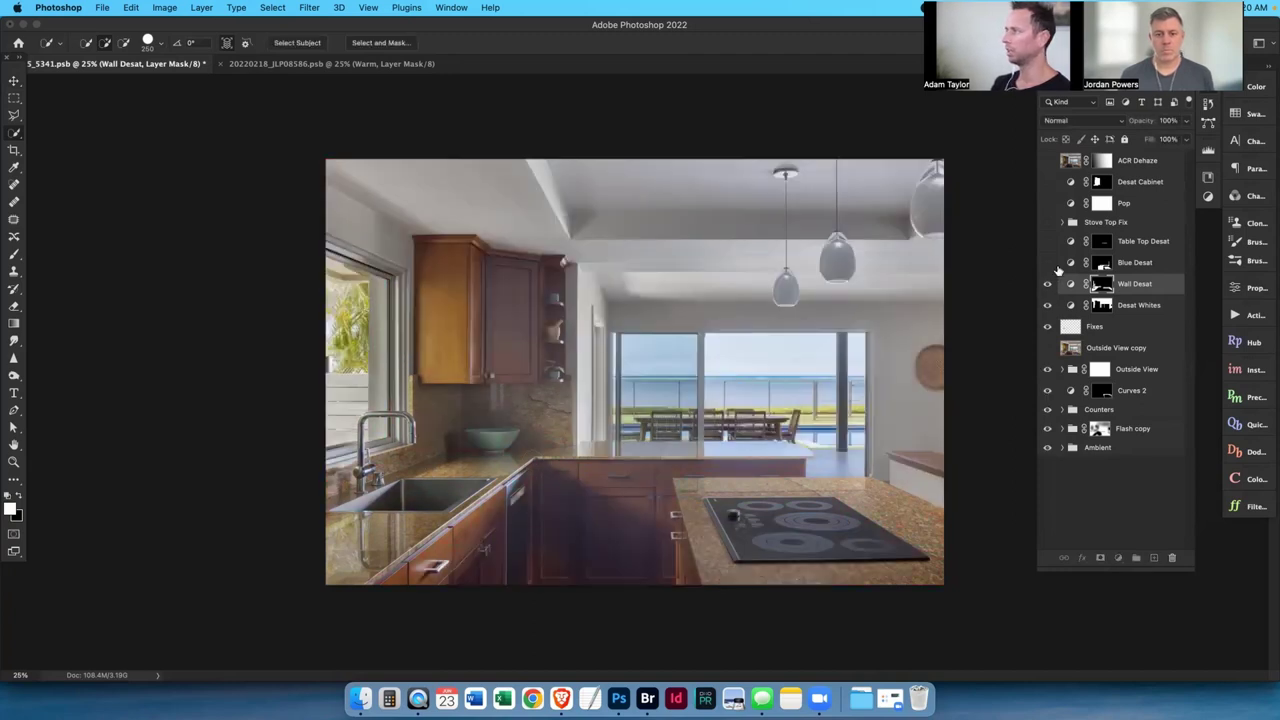
# - View the Blue Desat mask as an overlay, compare the image with the layer off and on, and leave it visible
pyautogui.click(1056, 268)
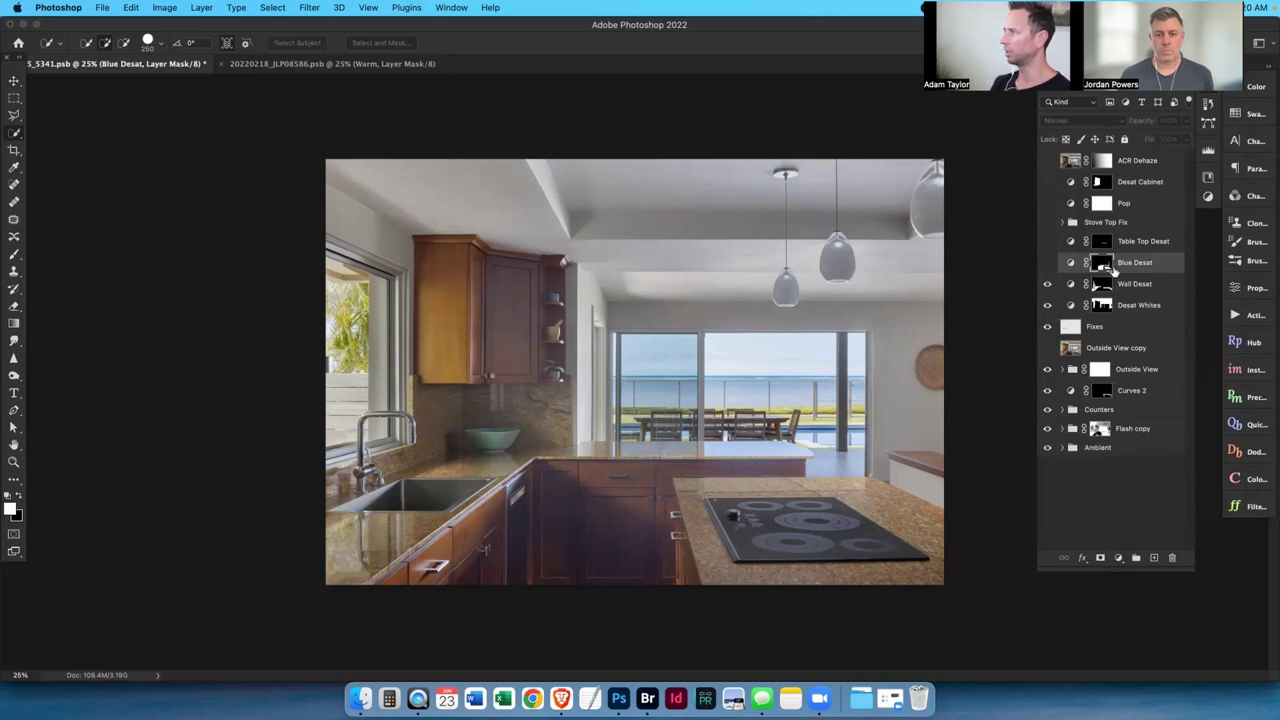
pyautogui.press('\\')
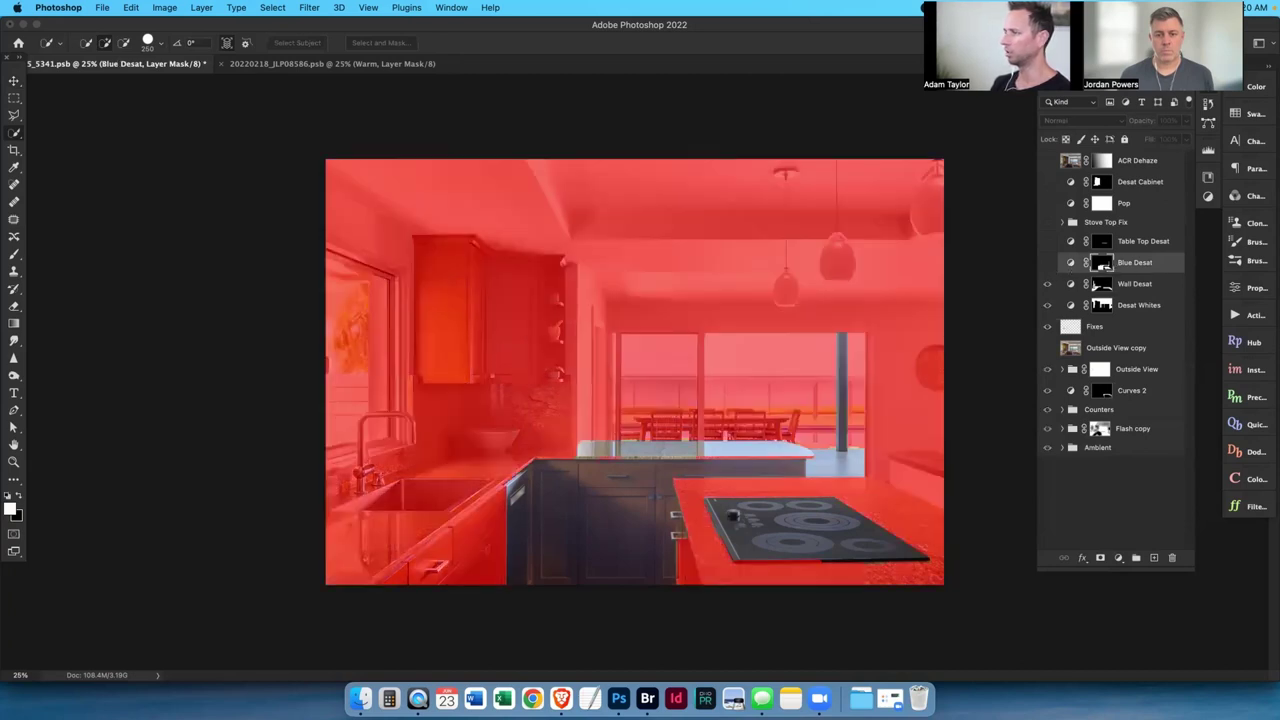
pyautogui.press('\\')
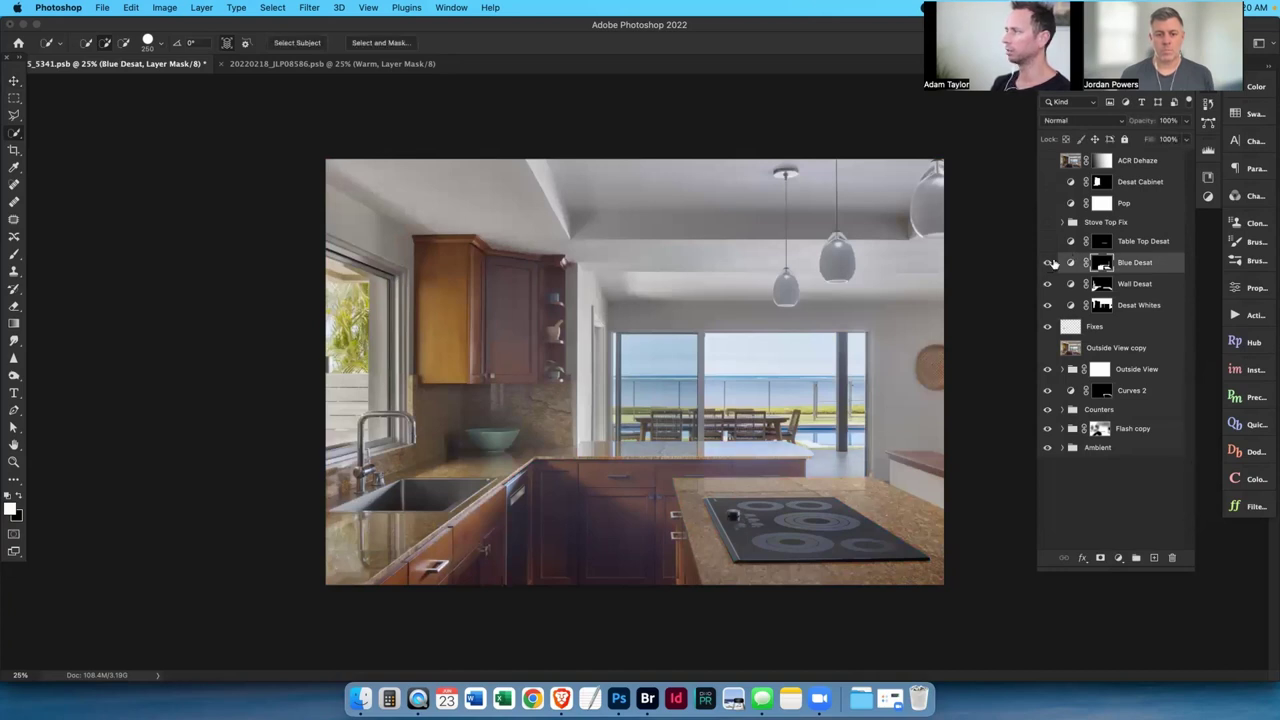
pyautogui.click(1048, 264)
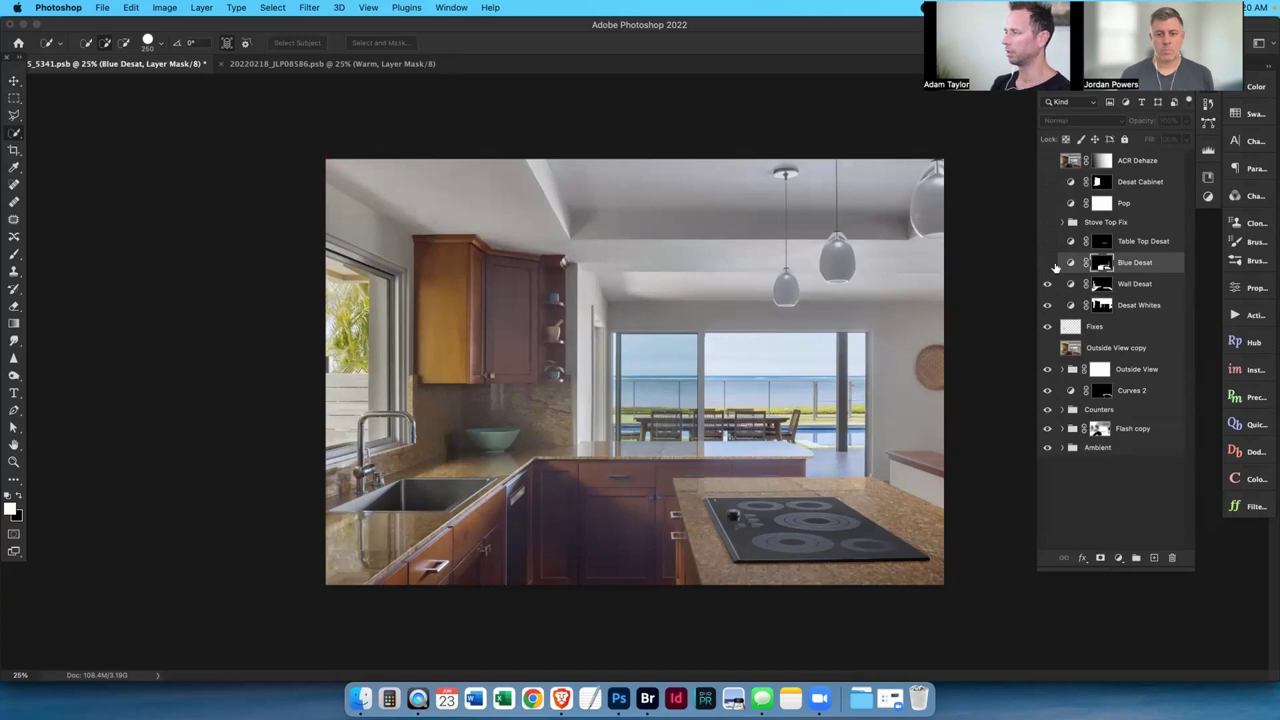
pyautogui.click(1047, 264)
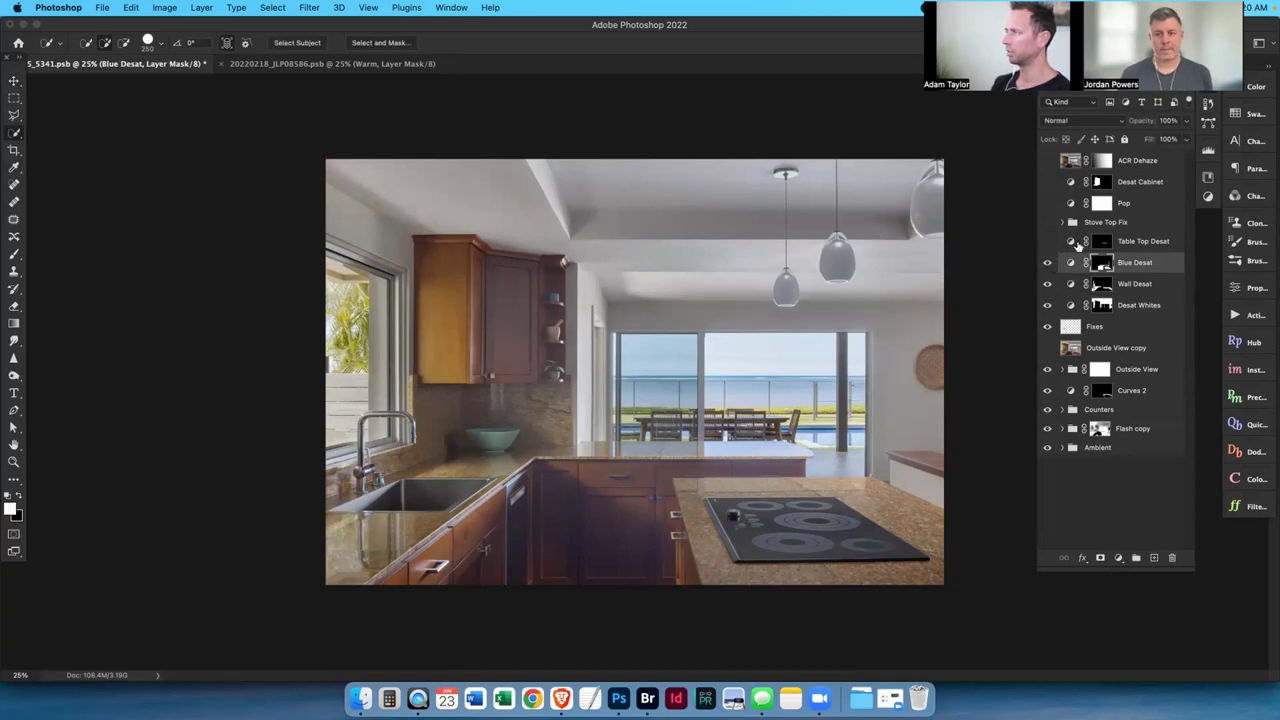
# - Show the Table Top Desat layer and compare its off and on states, including at 50% zoom on the back countertop
pyautogui.click(1101, 244)
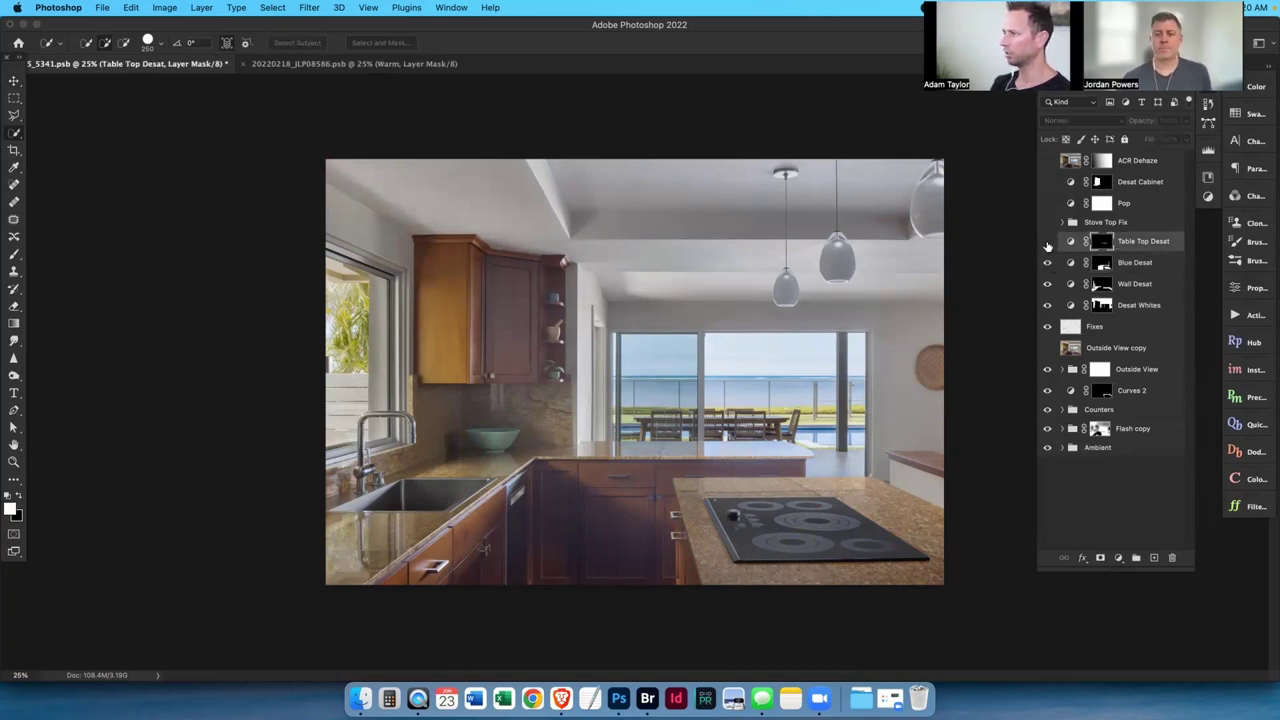
pyautogui.click(1047, 242)
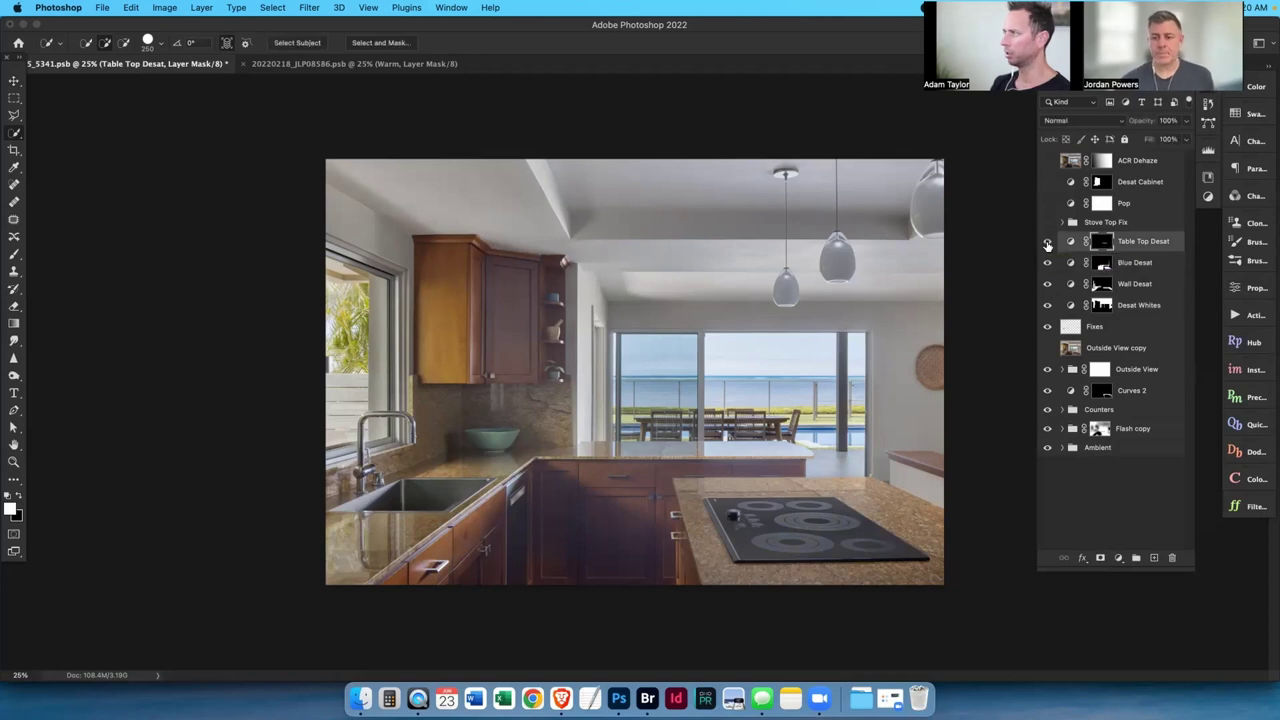
pyautogui.press('\\')
pyautogui.click(1047, 245)
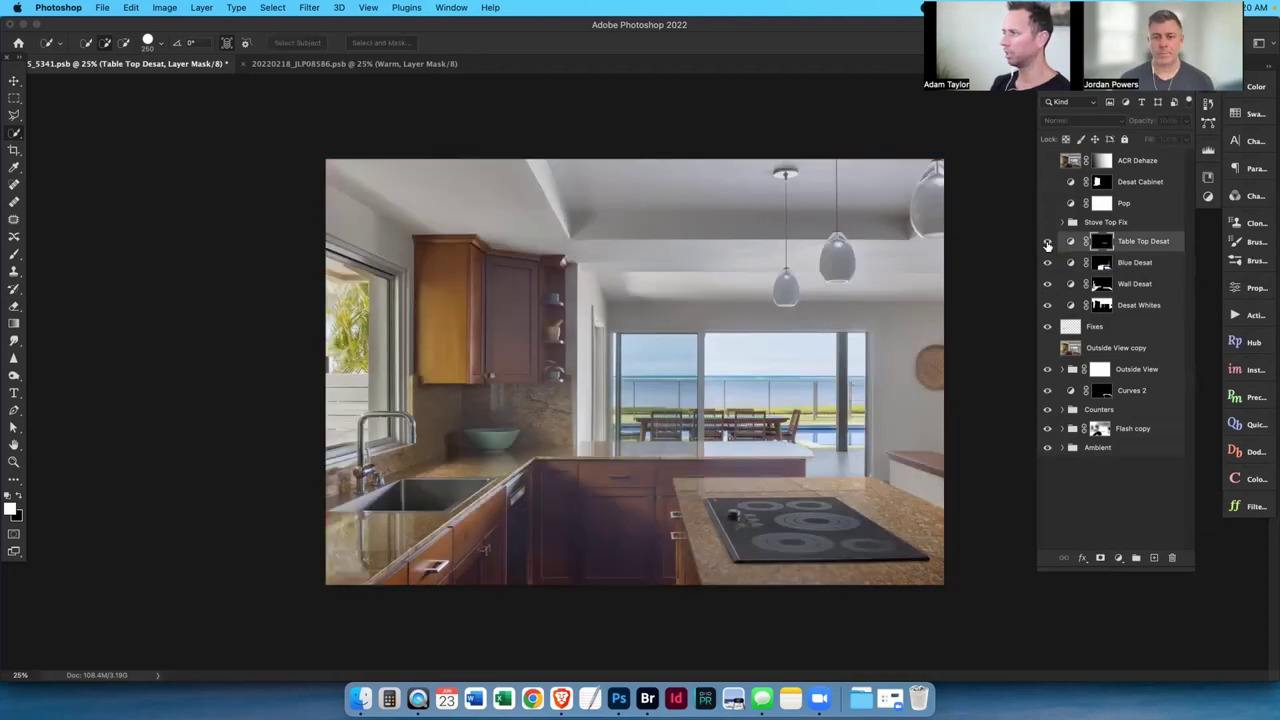
pyautogui.click(1047, 245)
pyautogui.press('super+equal')
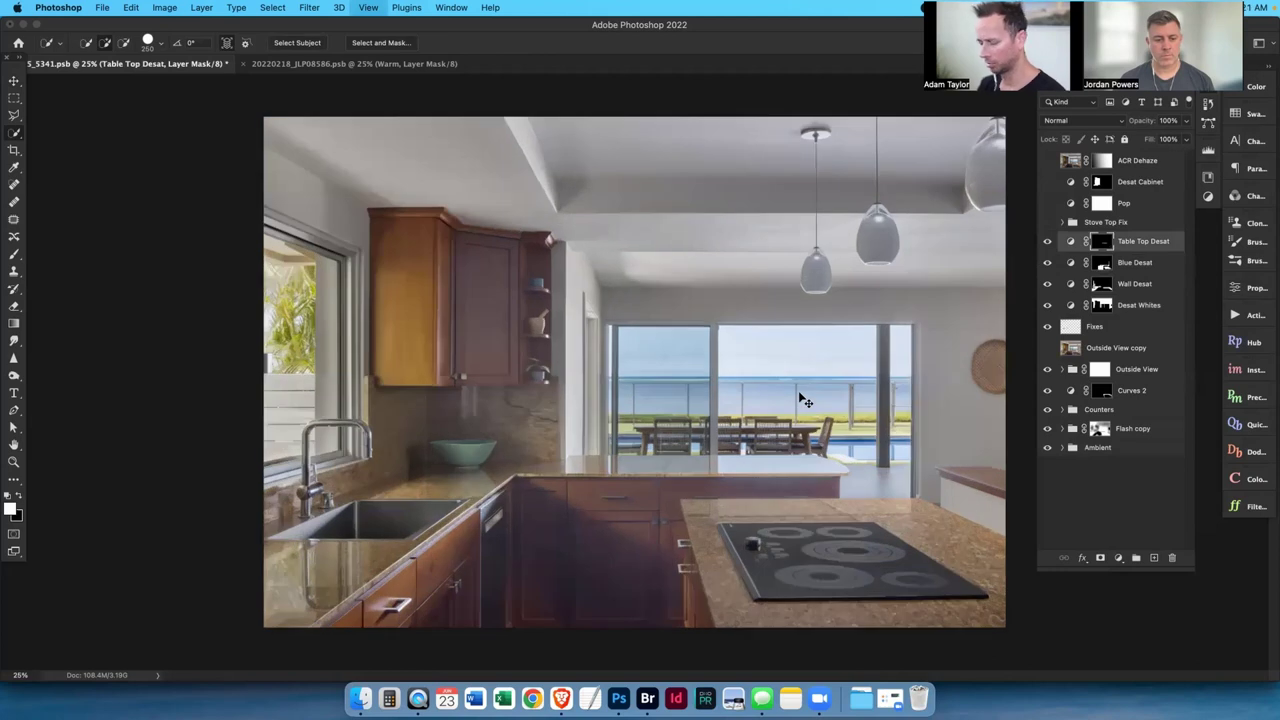
pyautogui.press('super+equal')
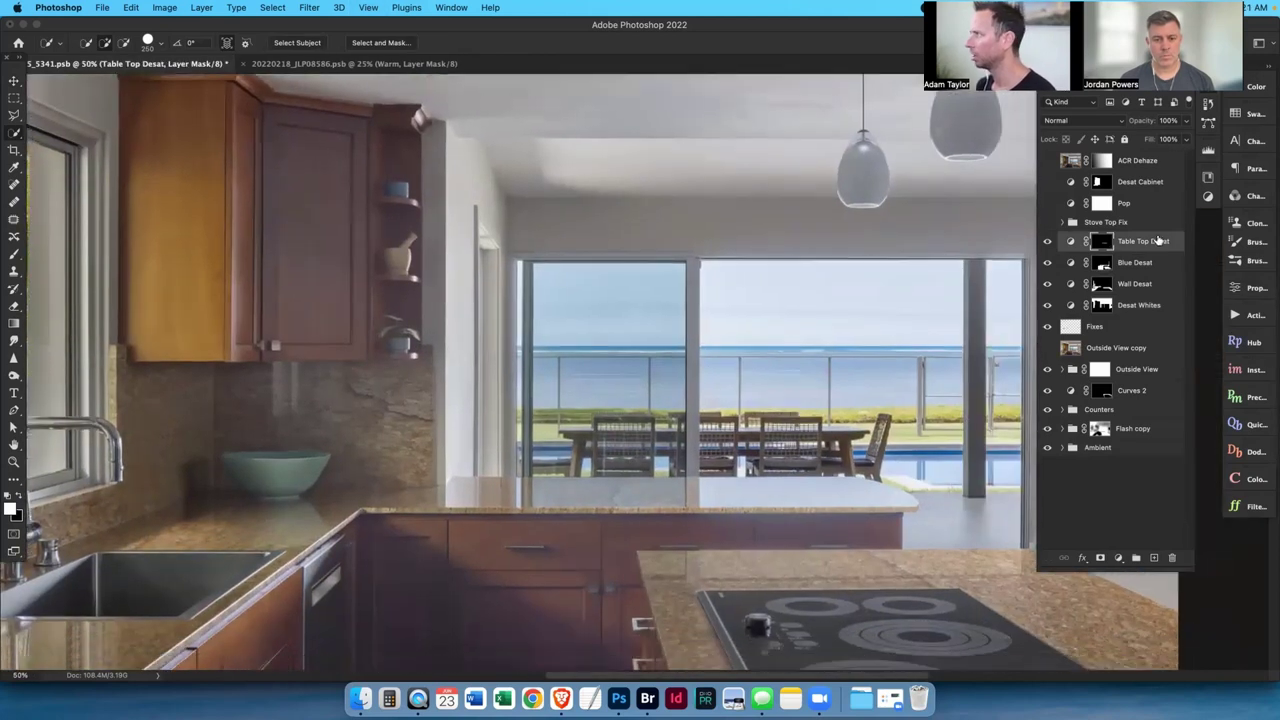
pyautogui.click(1047, 241)
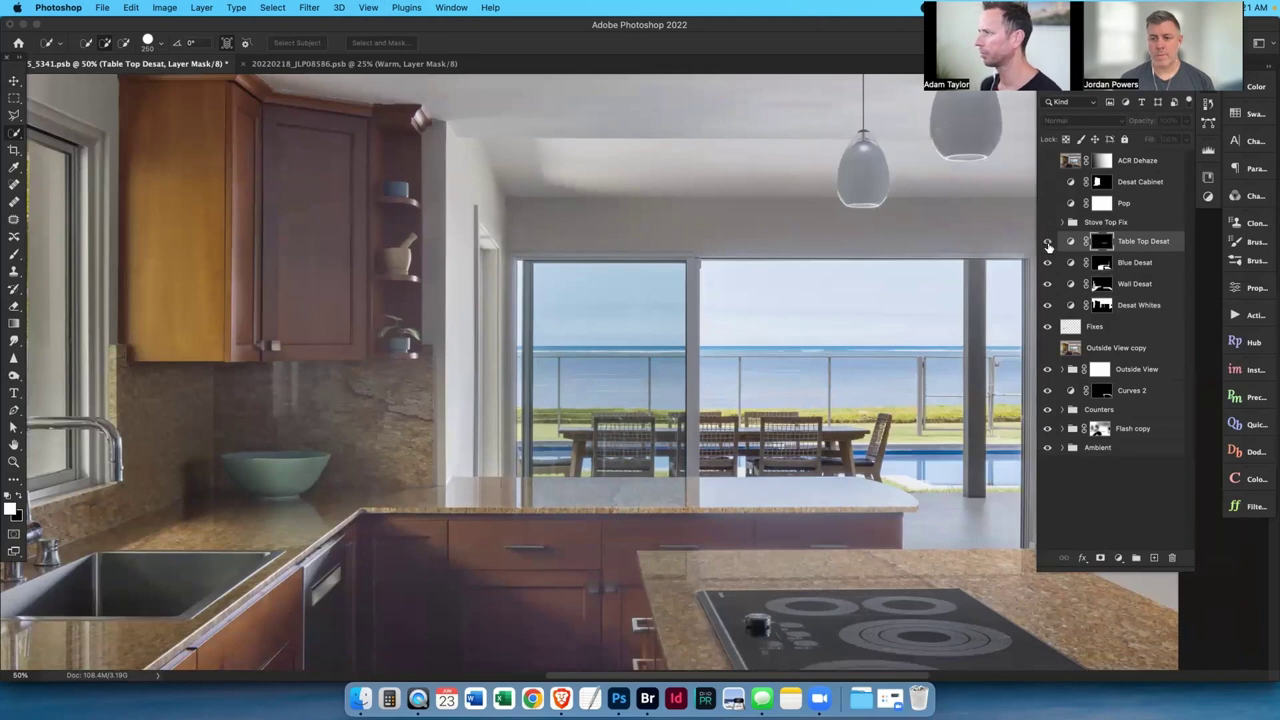
# - Leave the Table Top Desat layer visible and review its Hue/Saturation settings for the Master range
pyautogui.click(1047, 243)
pyautogui.press('super+minus')
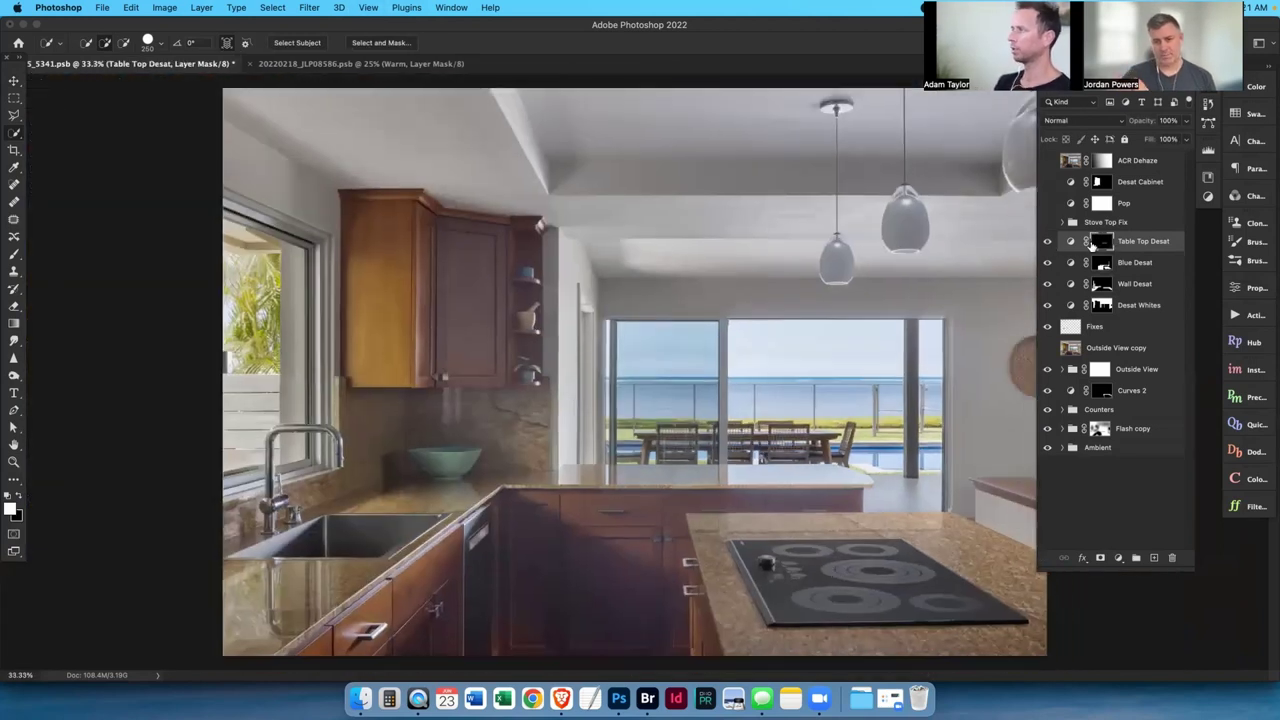
pyautogui.doubleClick(1070, 242)
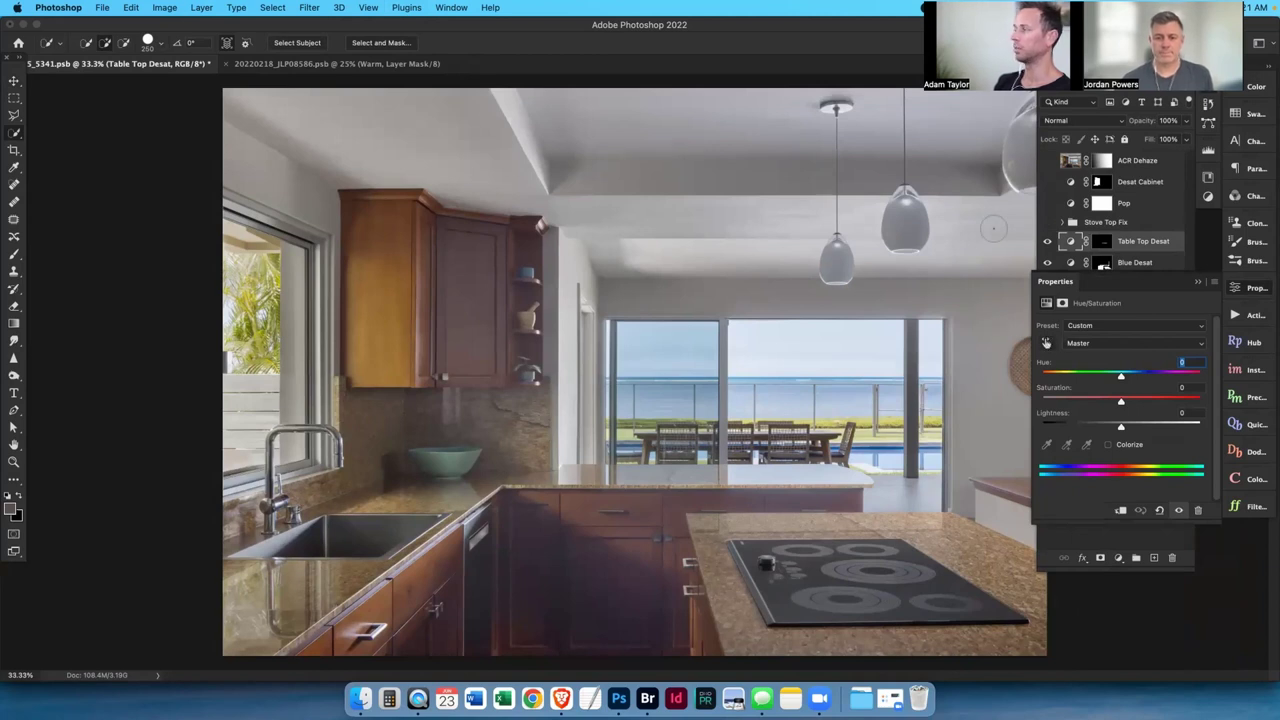
pyautogui.click(1256, 292)
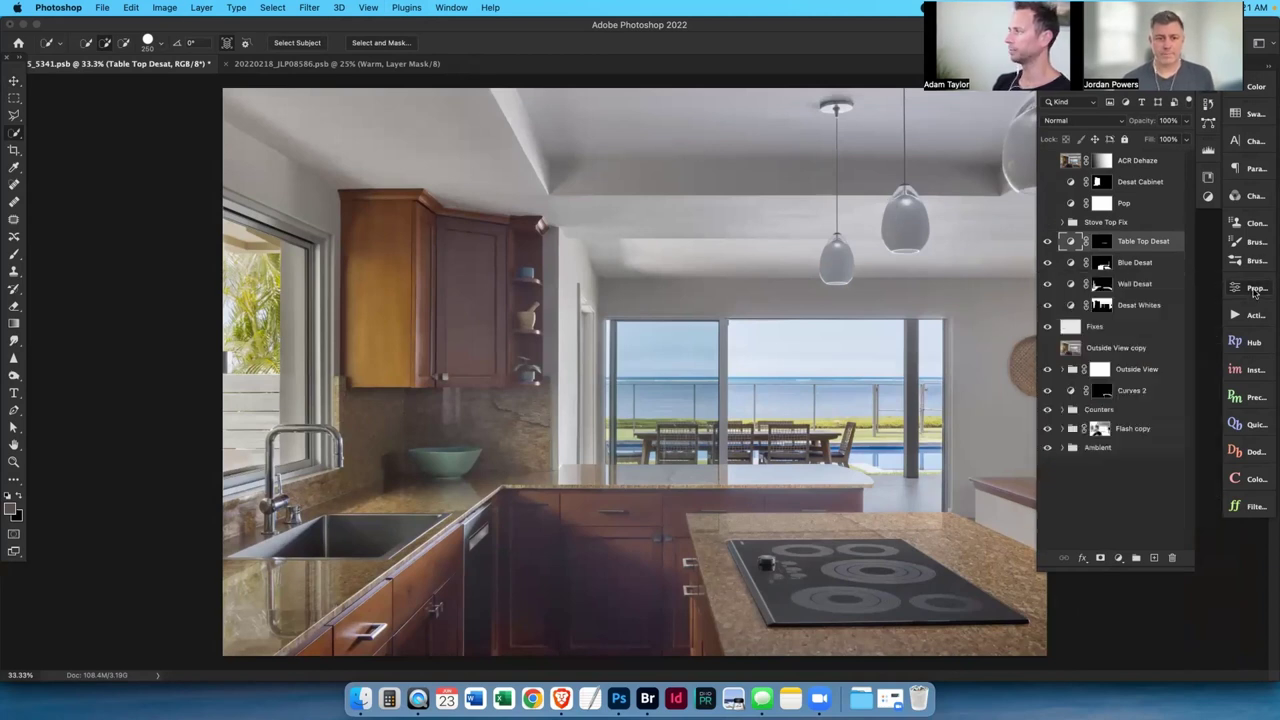
# - Expand the Stove Top Fix group, make it visible, and compare the cooktop with its individual layers off and on
pyautogui.click(1063, 222)
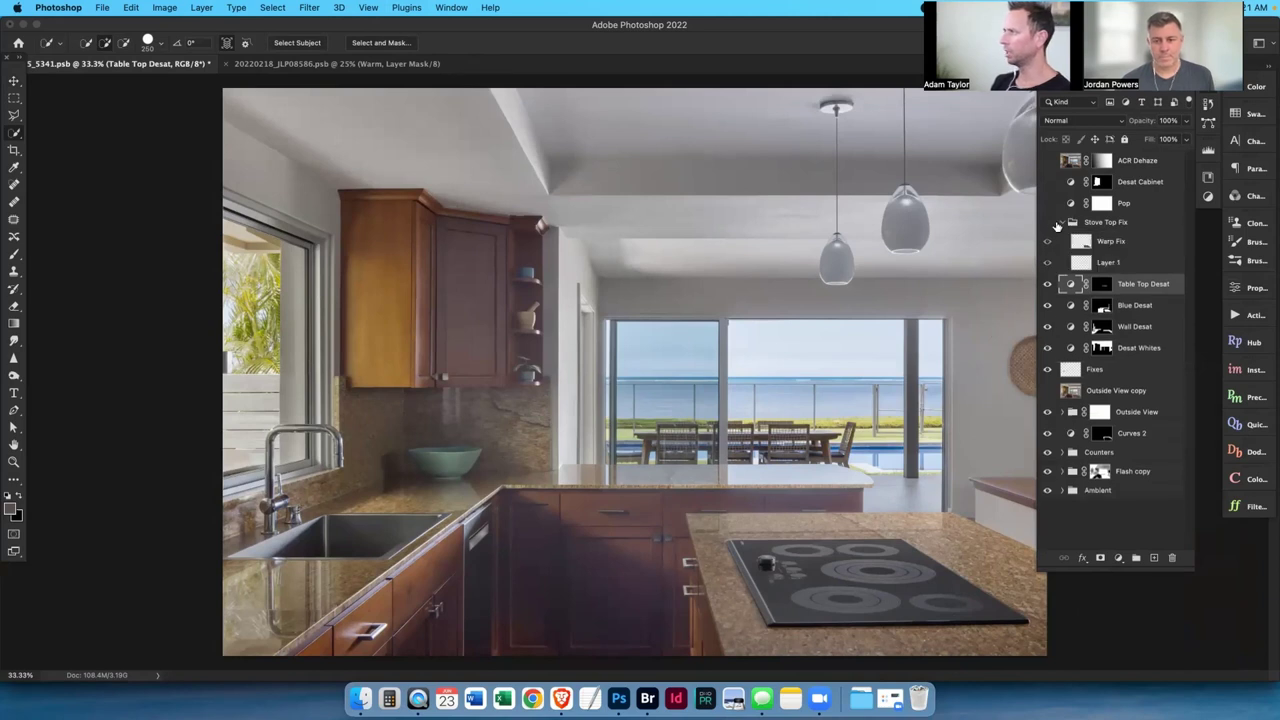
pyautogui.click(1047, 224)
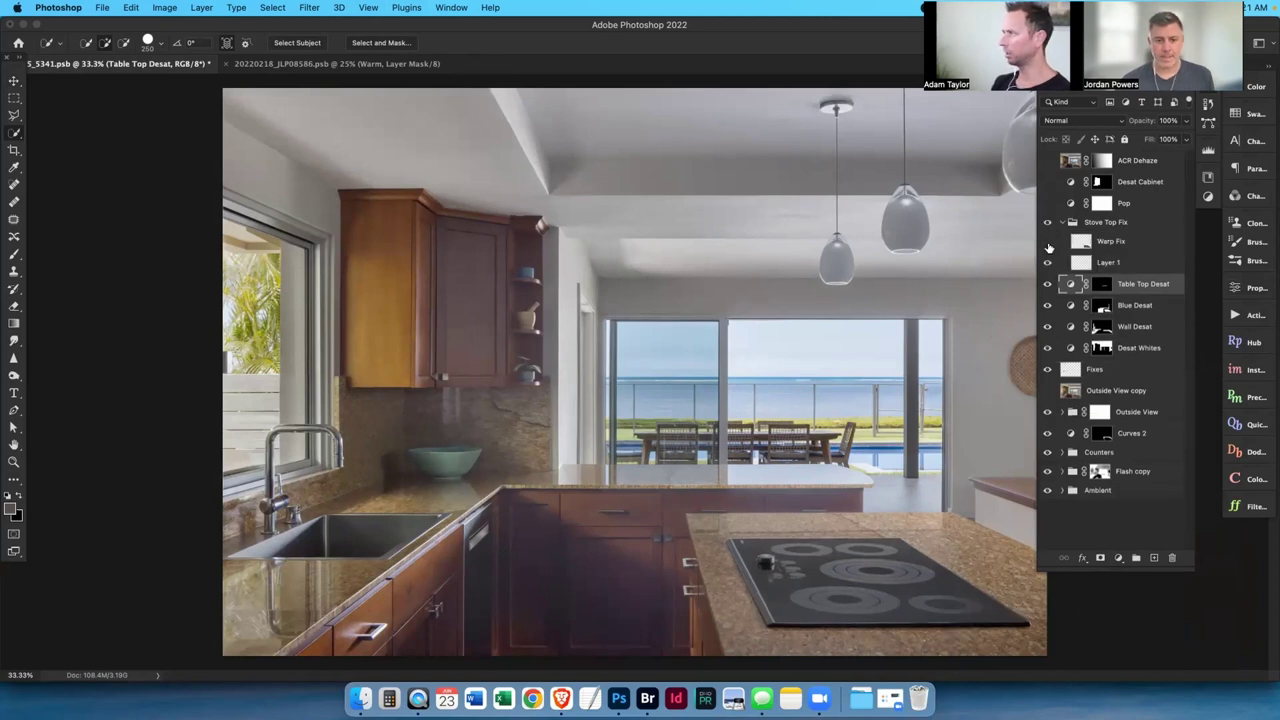
pyautogui.click(1047, 264)
pyautogui.click(1047, 264)
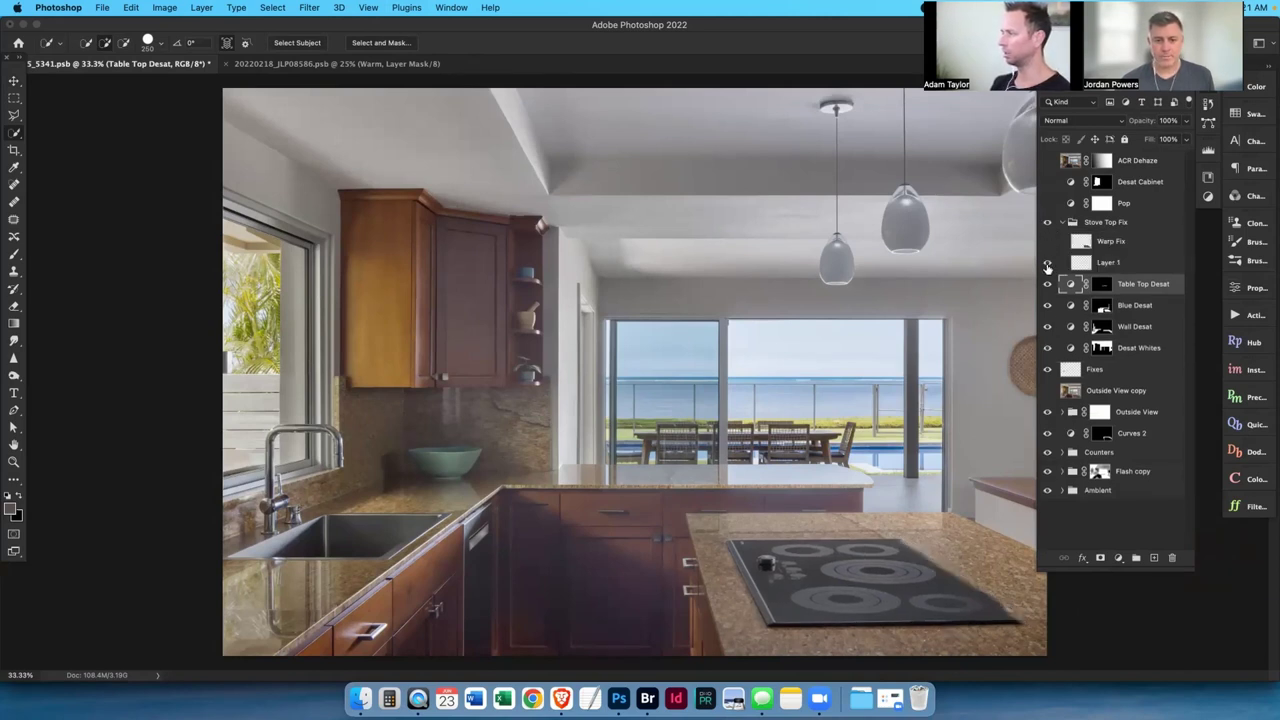
pyautogui.click(1047, 264)
pyautogui.click(1047, 264)
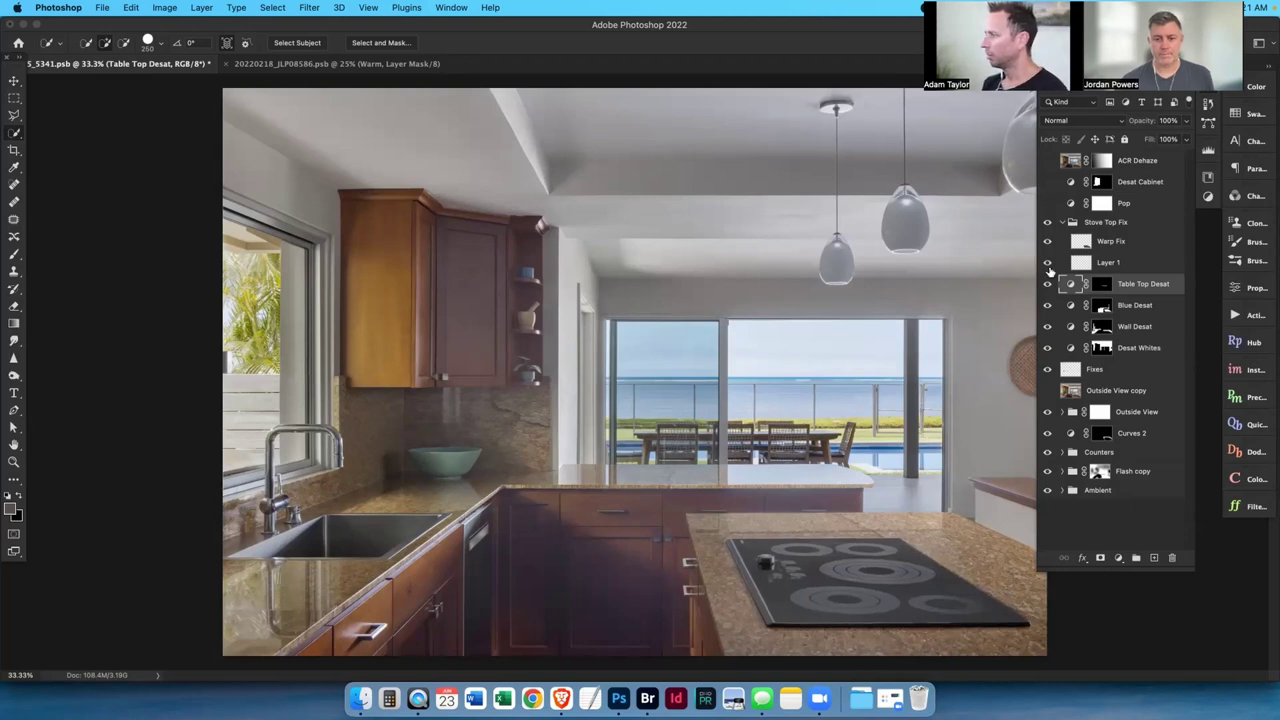
# - Compare the full kitchen image at 25% zoom with the Stove Top Fix group off and on, leaving it visible
pyautogui.press('super+minus')
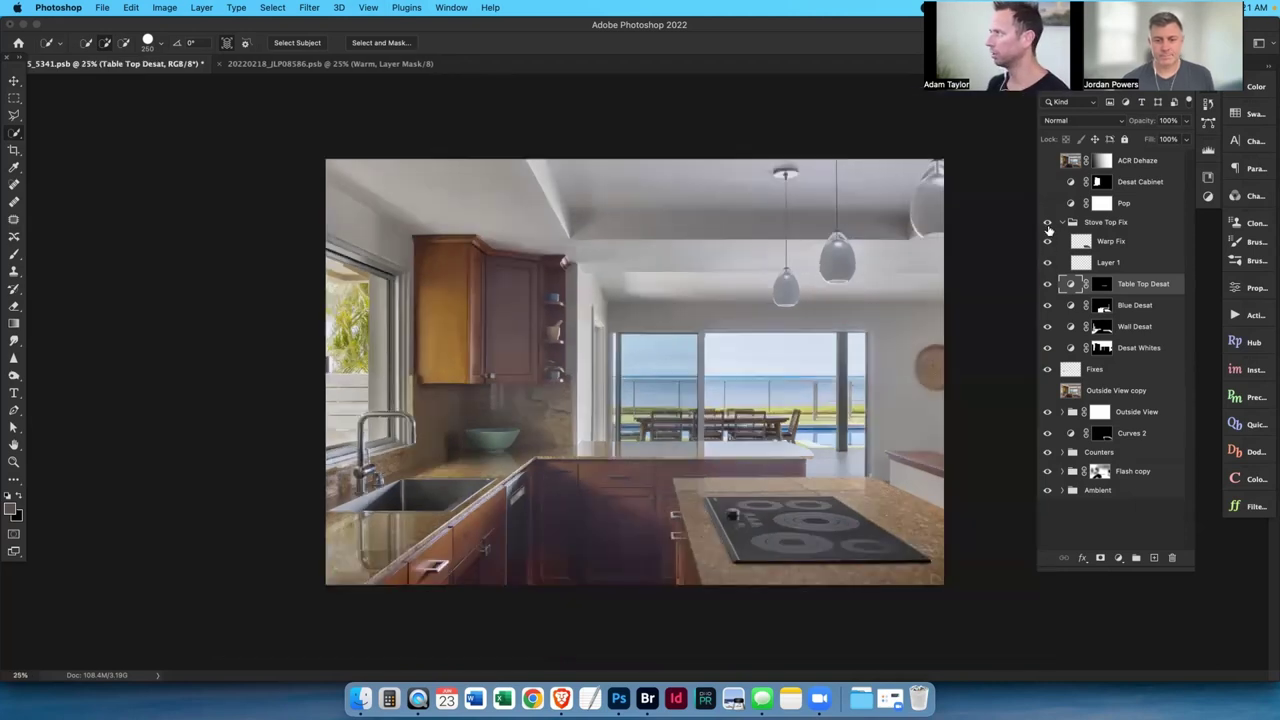
pyautogui.click(1048, 226)
pyautogui.click(1047, 224)
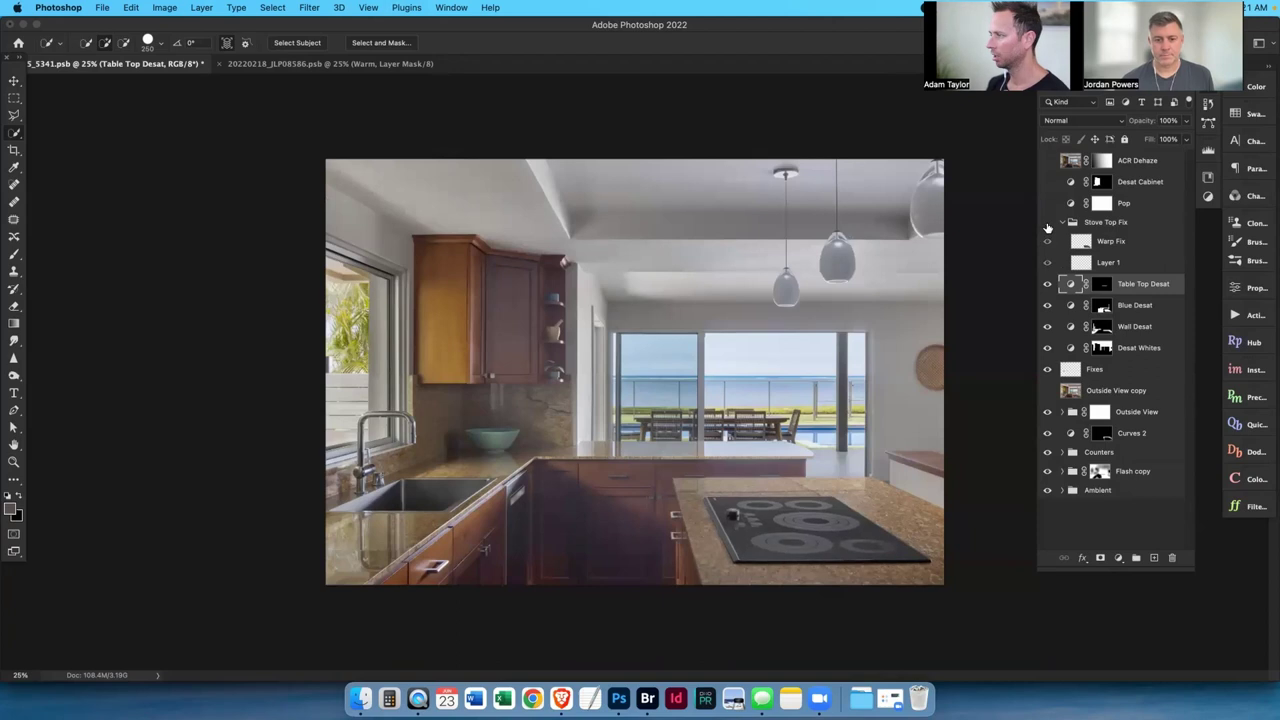
pyautogui.click(1047, 224)
pyautogui.click(1047, 224)
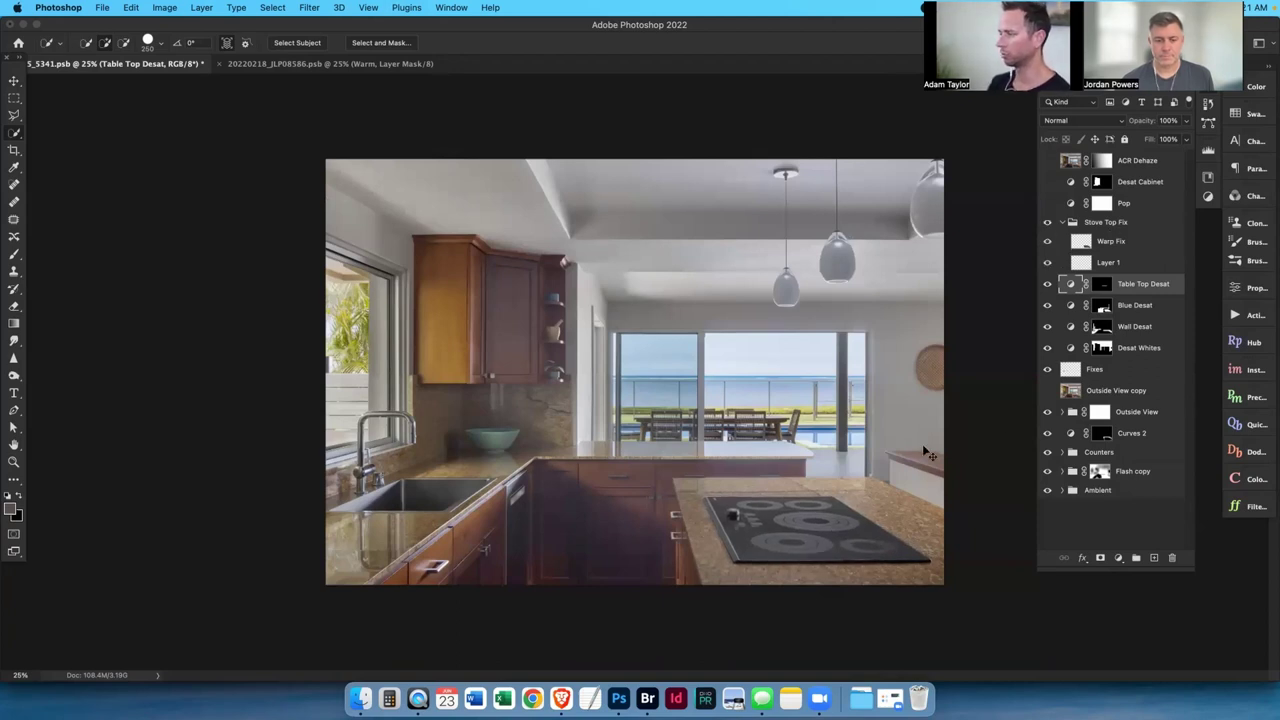
# - Check the effect of the Warp Fix and Layer 1 layers separately and recheck the whole Stove Top Fix group
pyautogui.click(1046, 248)
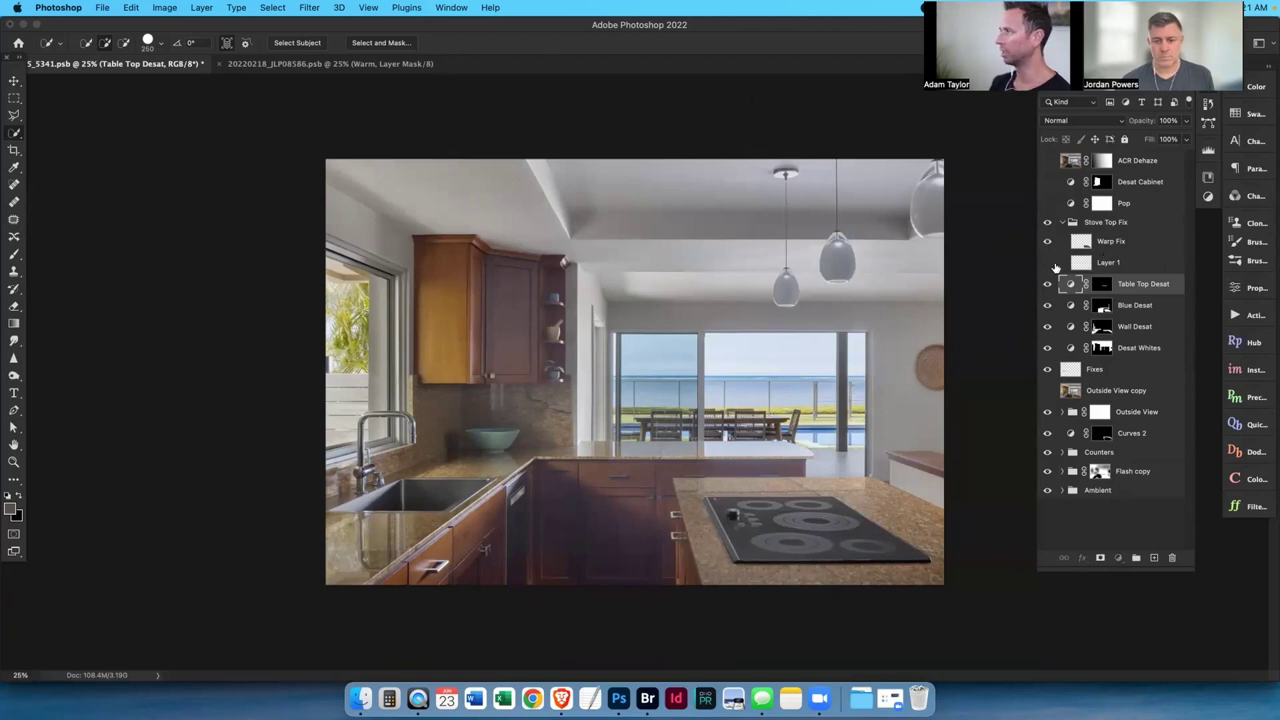
pyautogui.click(1048, 264)
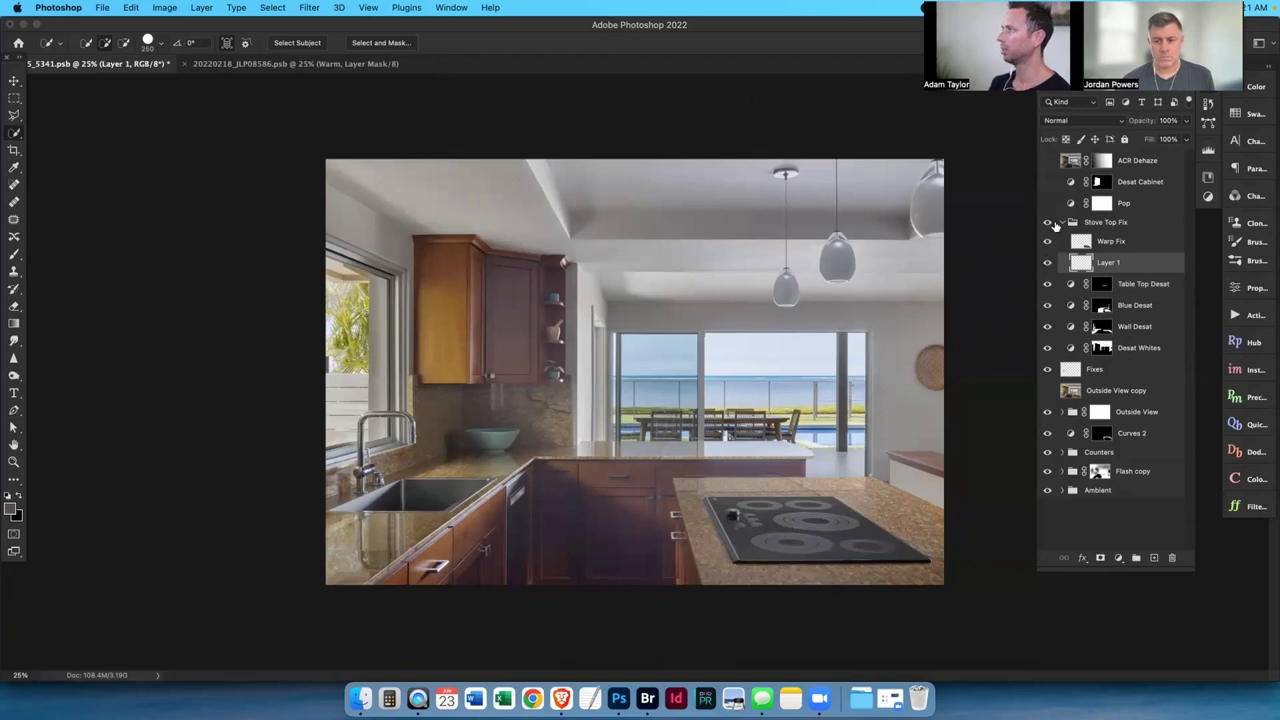
pyautogui.click(1047, 223)
pyautogui.click(1047, 223)
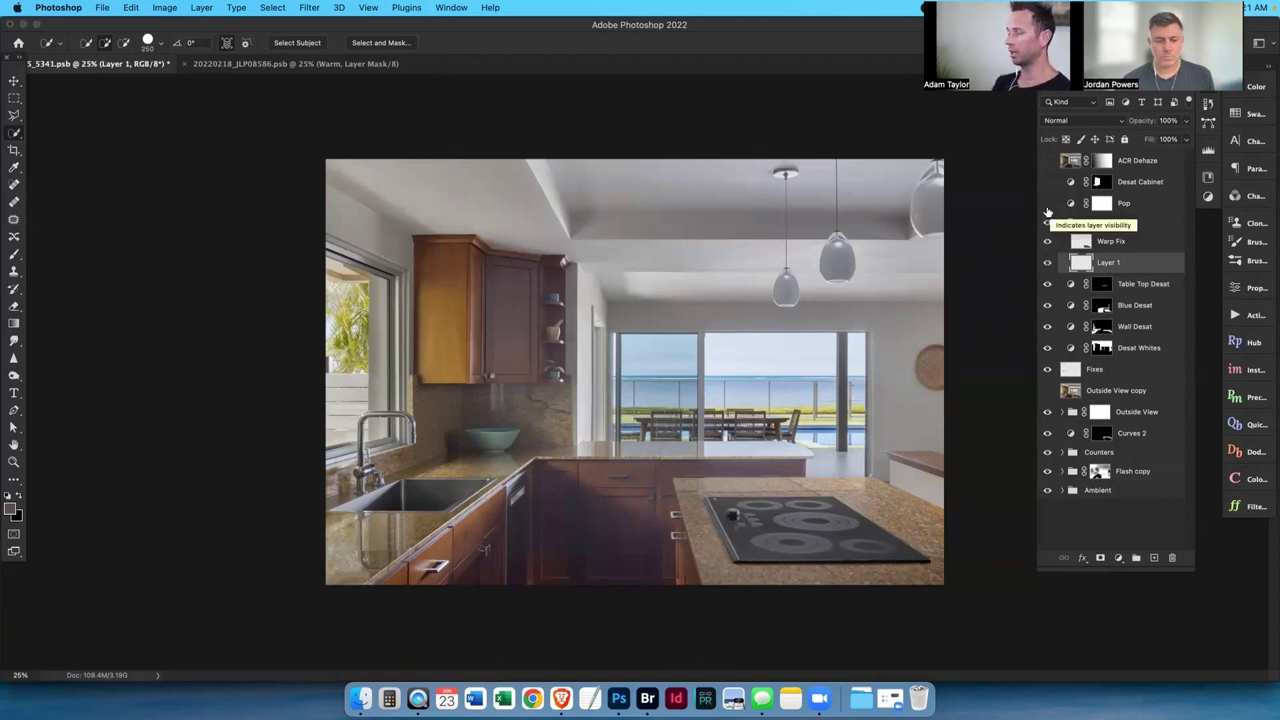
# - Show the Pop Curves layer, set its preset to Linear Contrast (RGB), and compare the image with it off and on
pyautogui.click(1048, 205)
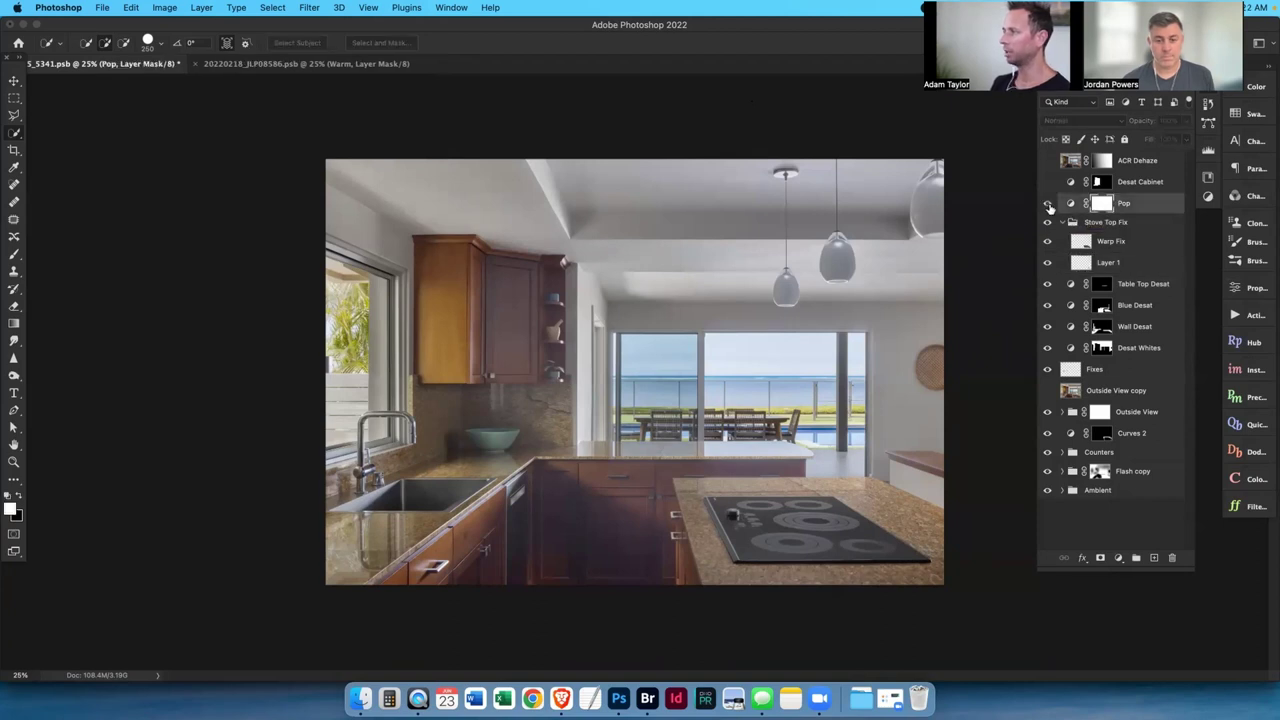
pyautogui.doubleClick(1070, 205)
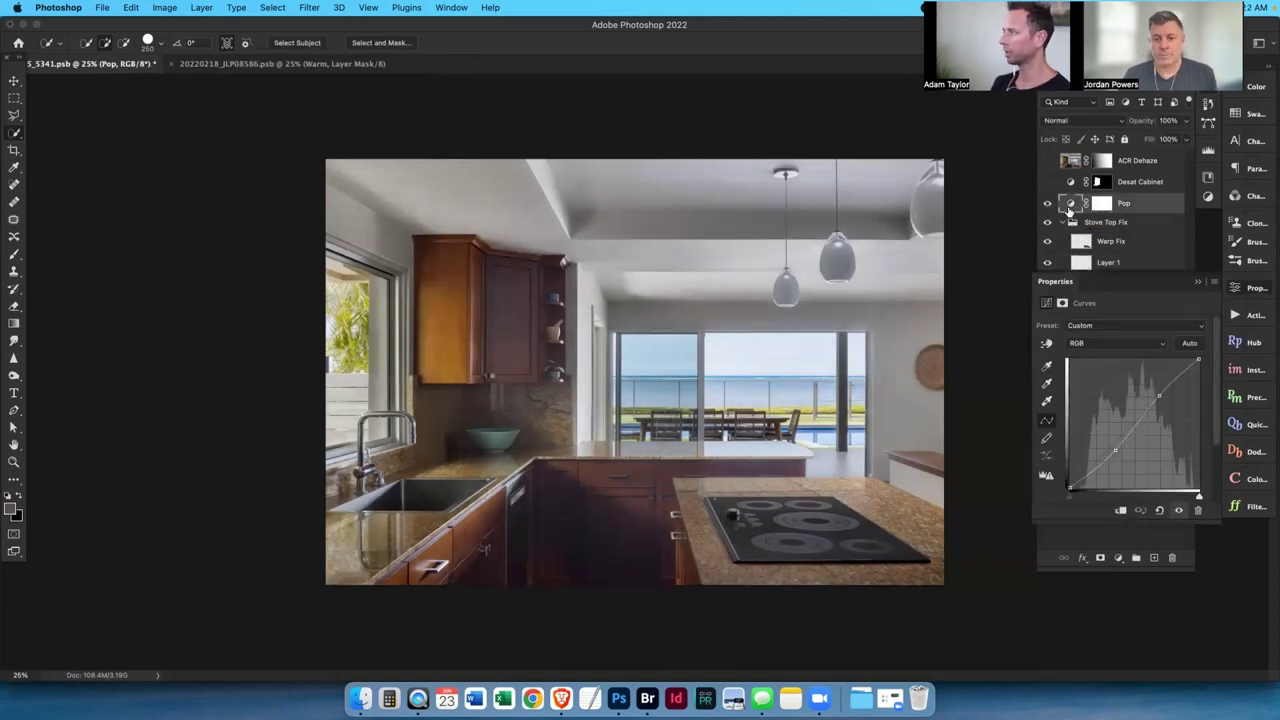
pyautogui.click(1099, 326)
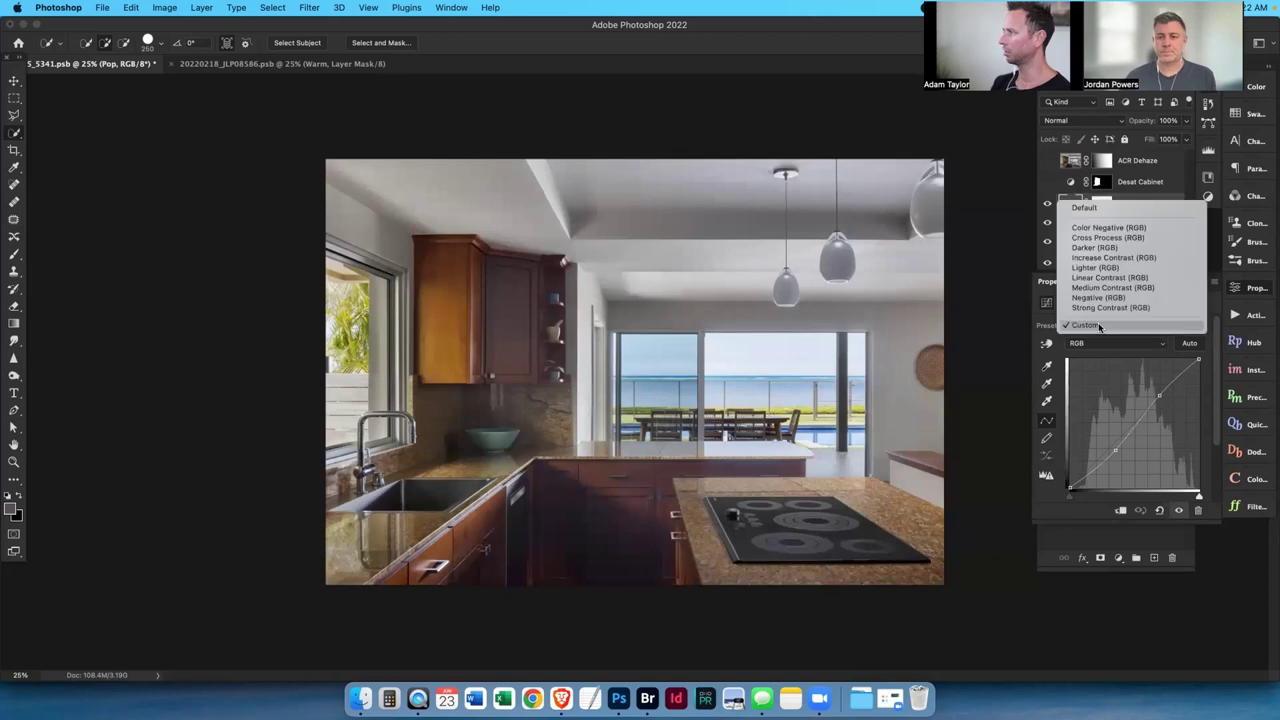
pyautogui.click(1106, 278)
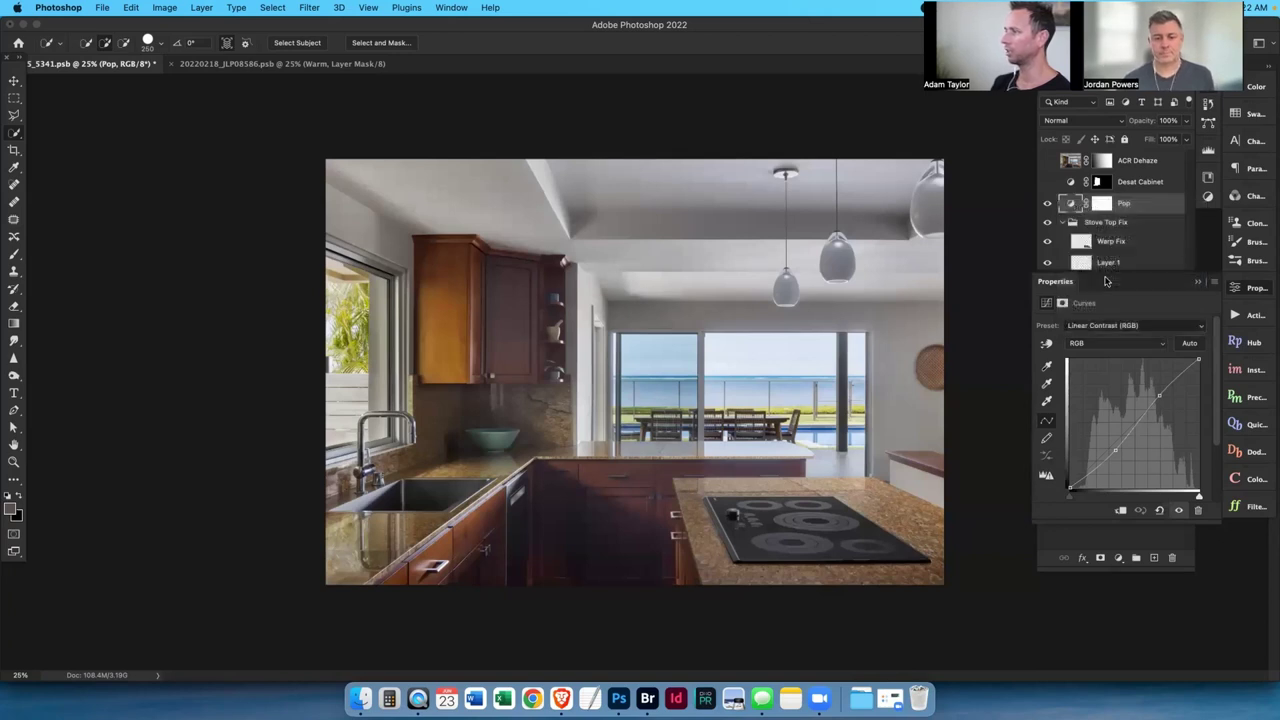
pyautogui.click(1255, 288)
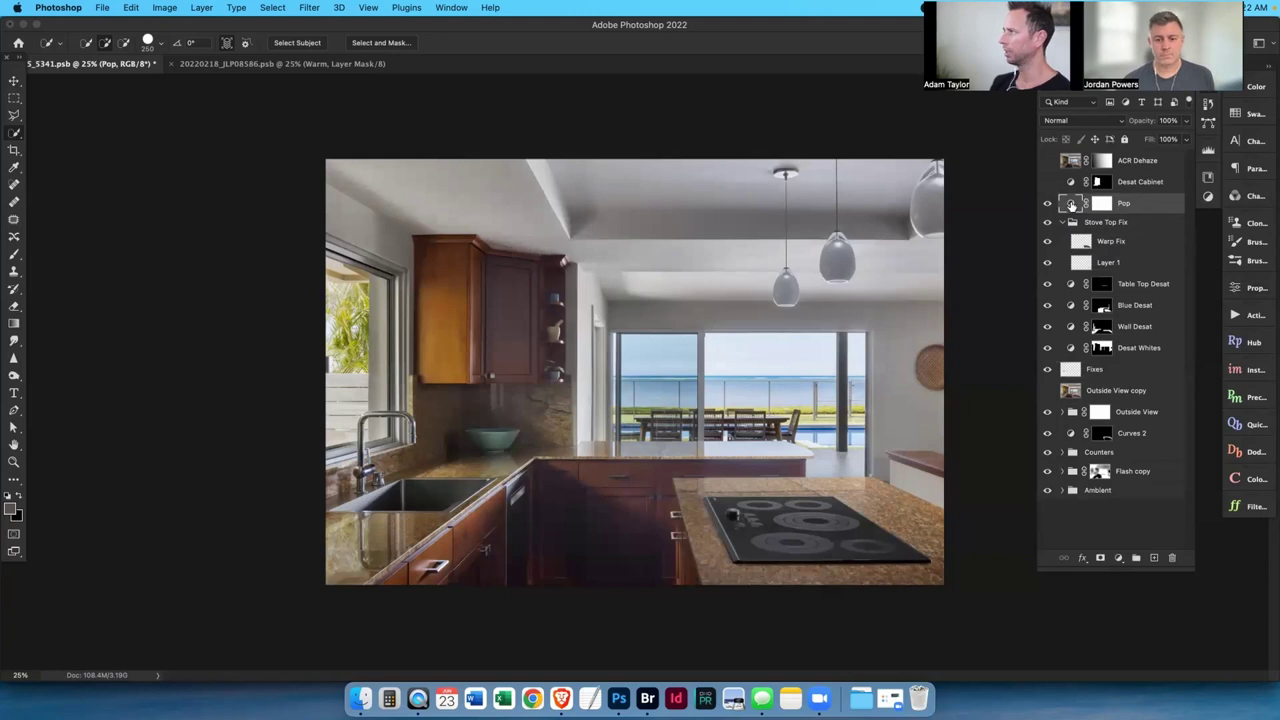
pyautogui.click(1047, 203)
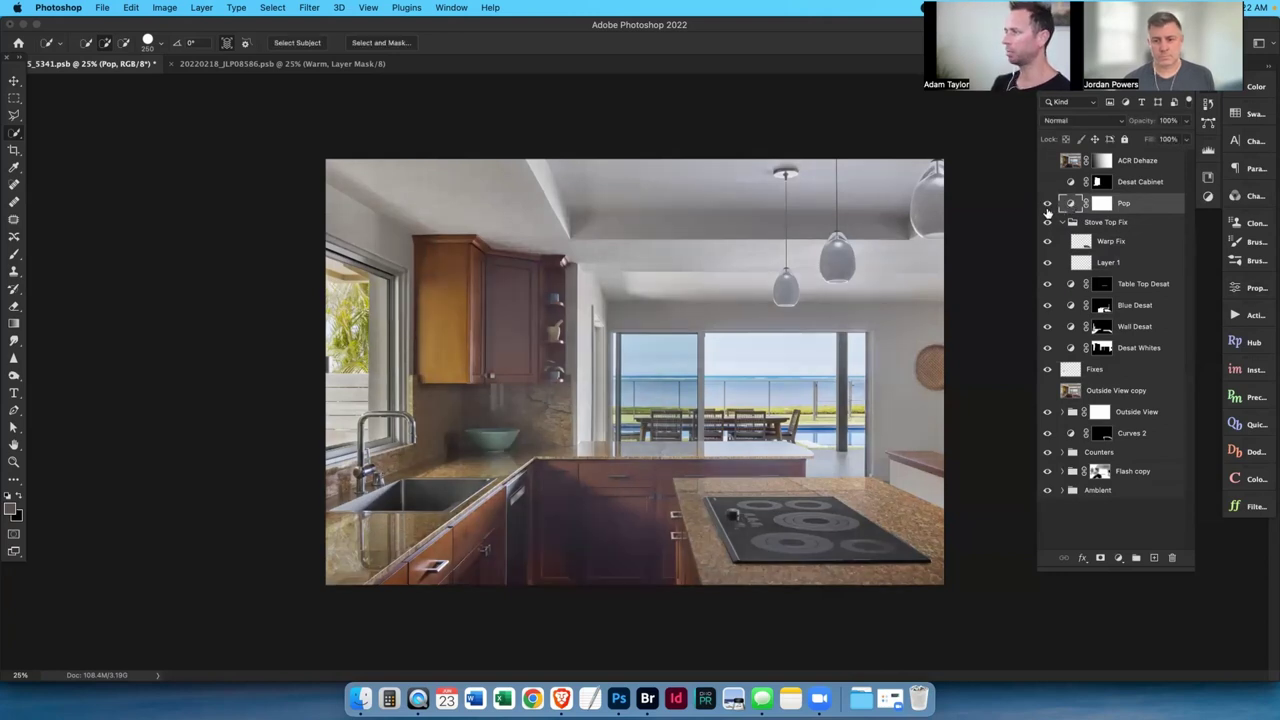
pyautogui.click(1047, 203)
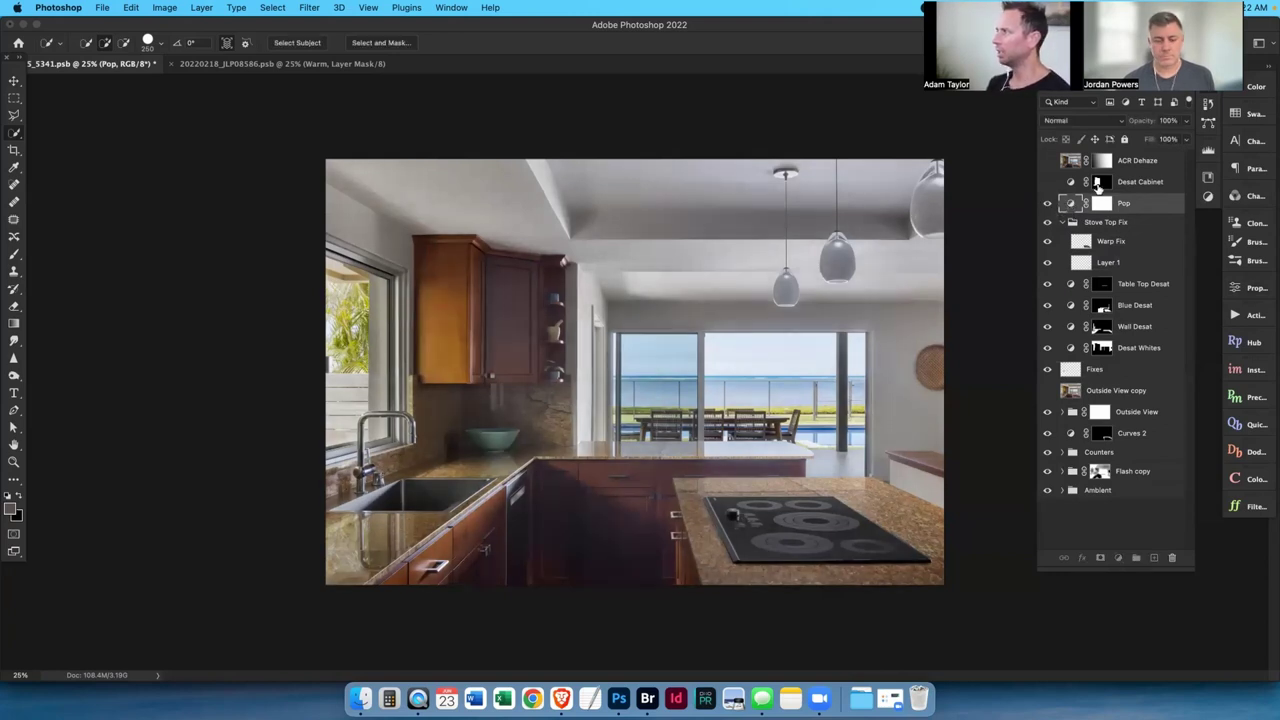
# - View the Desat Cabinet mask as an overlay and make the Desat Cabinet layer visible
pyautogui.click(1100, 182)
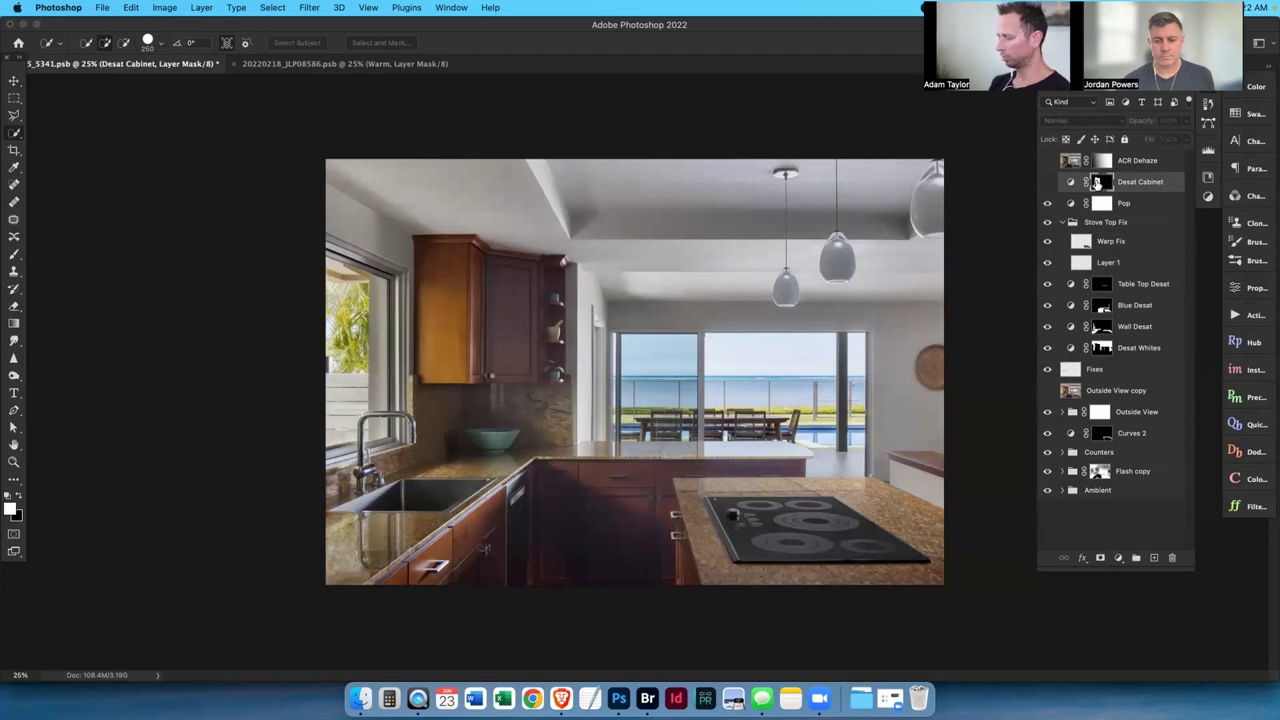
pyautogui.press('\\')
pyautogui.press('\\')
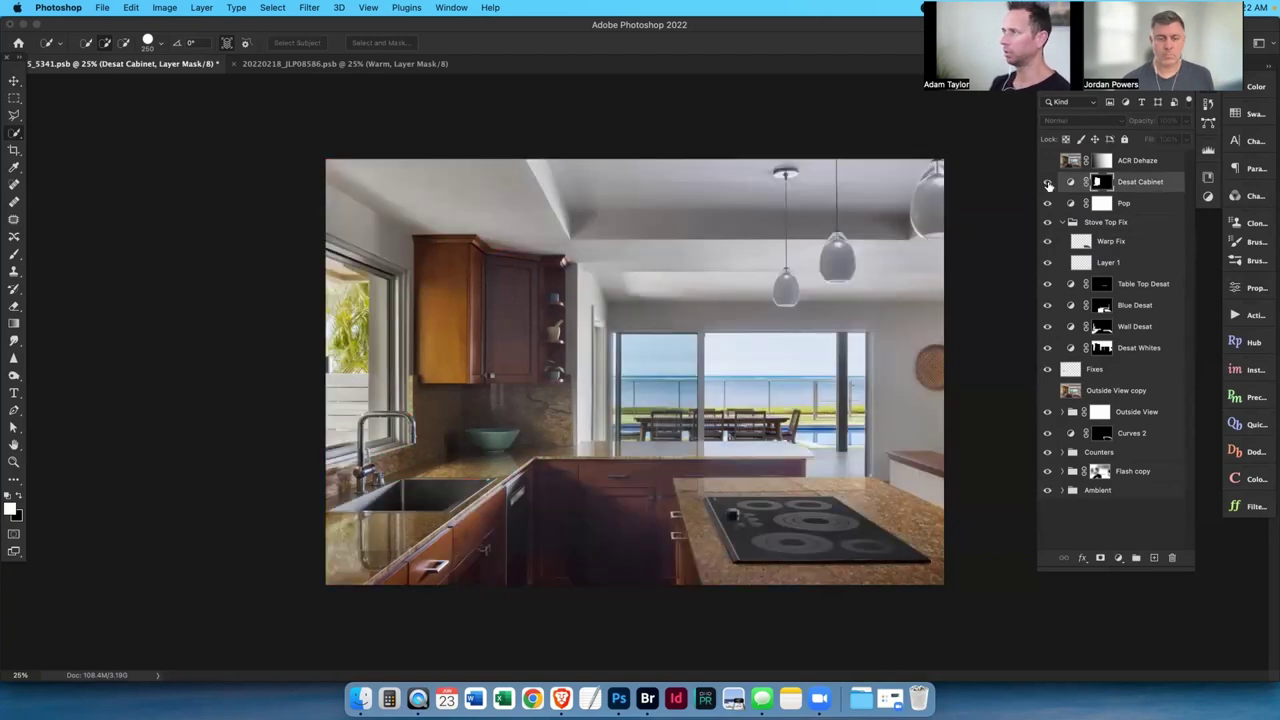
pyautogui.click(1047, 185)
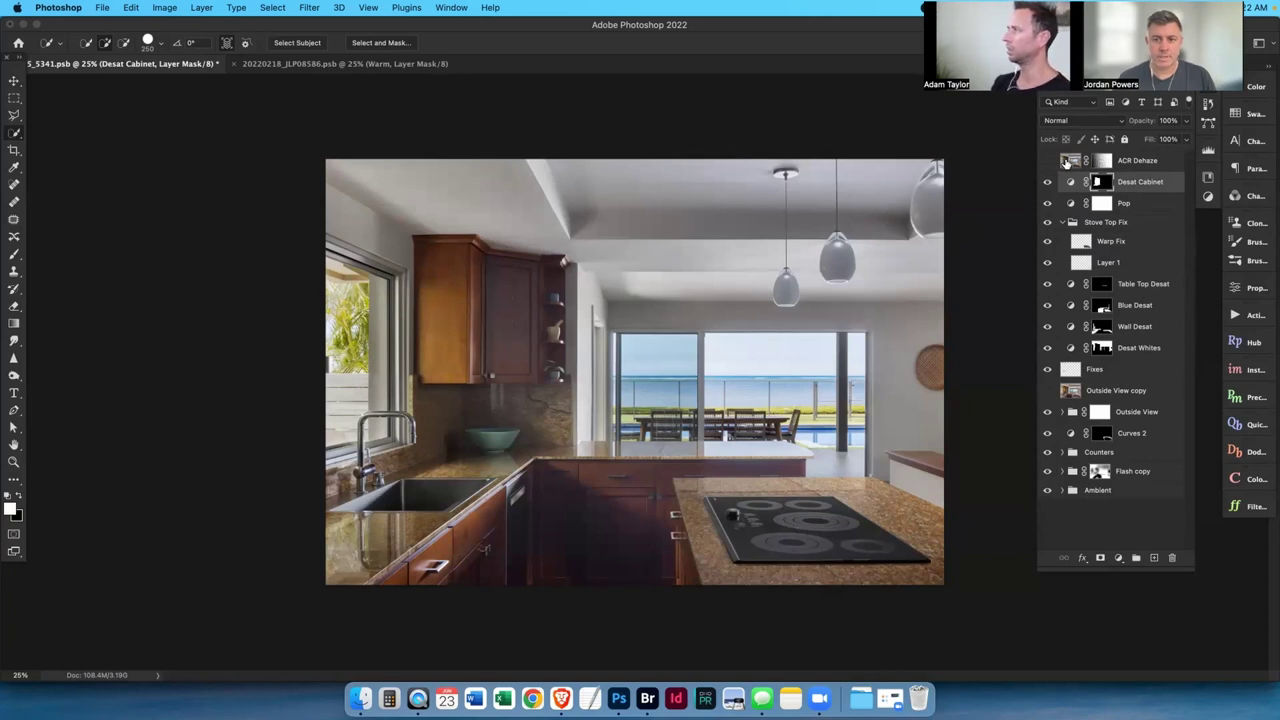
# - Make the ACR Dehaze layer visible and repeatedly compare the image with it off and on, leaving it visible
pyautogui.click(1066, 162)
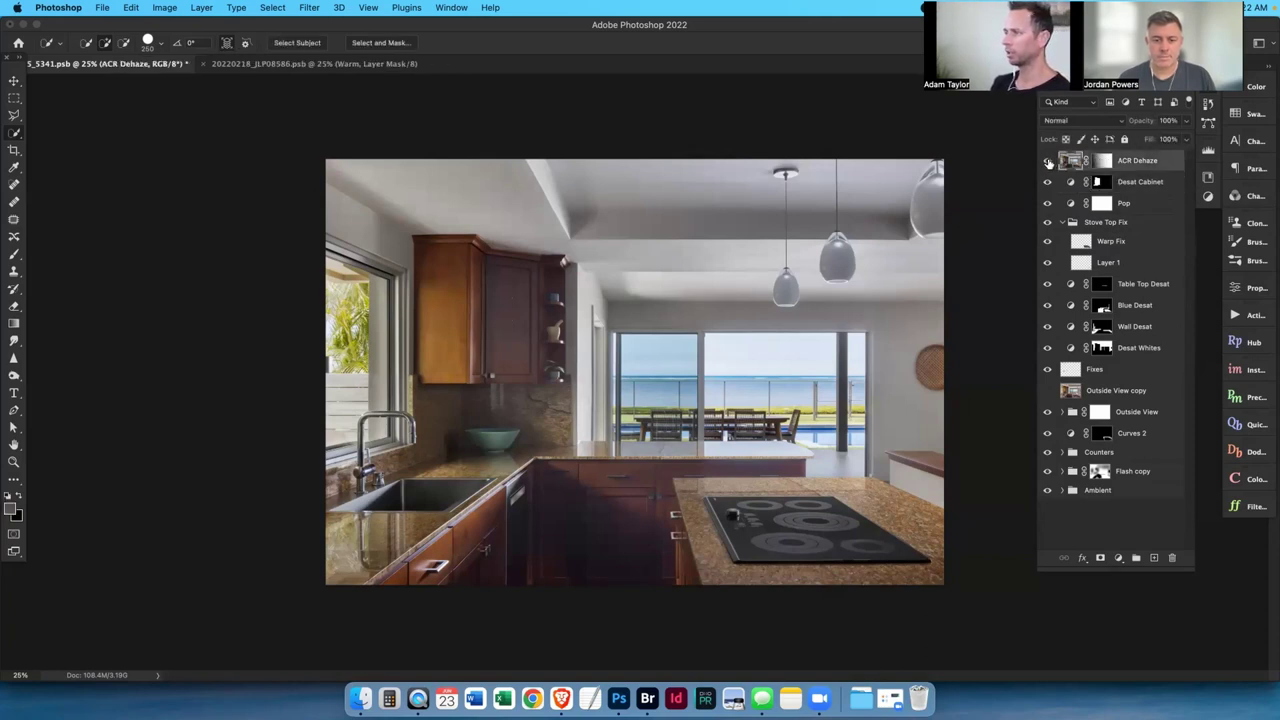
pyautogui.click(1047, 162)
pyautogui.click(1047, 162)
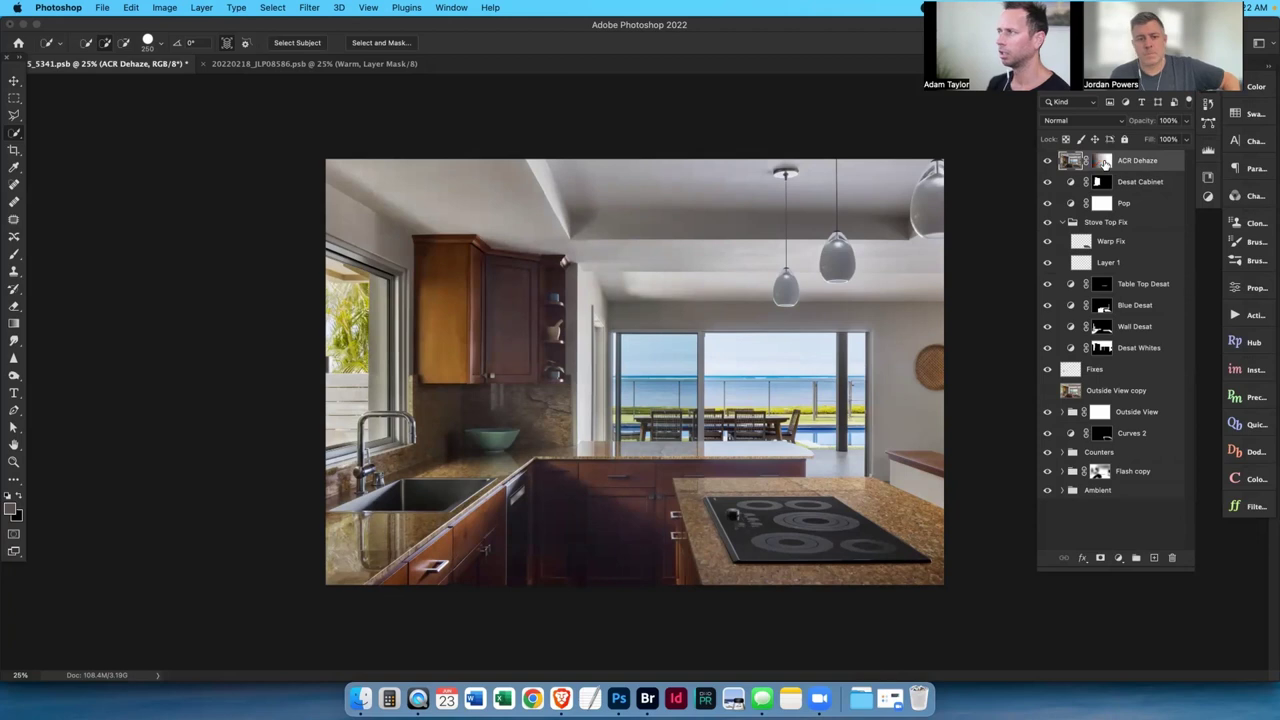
pyautogui.click(1047, 161)
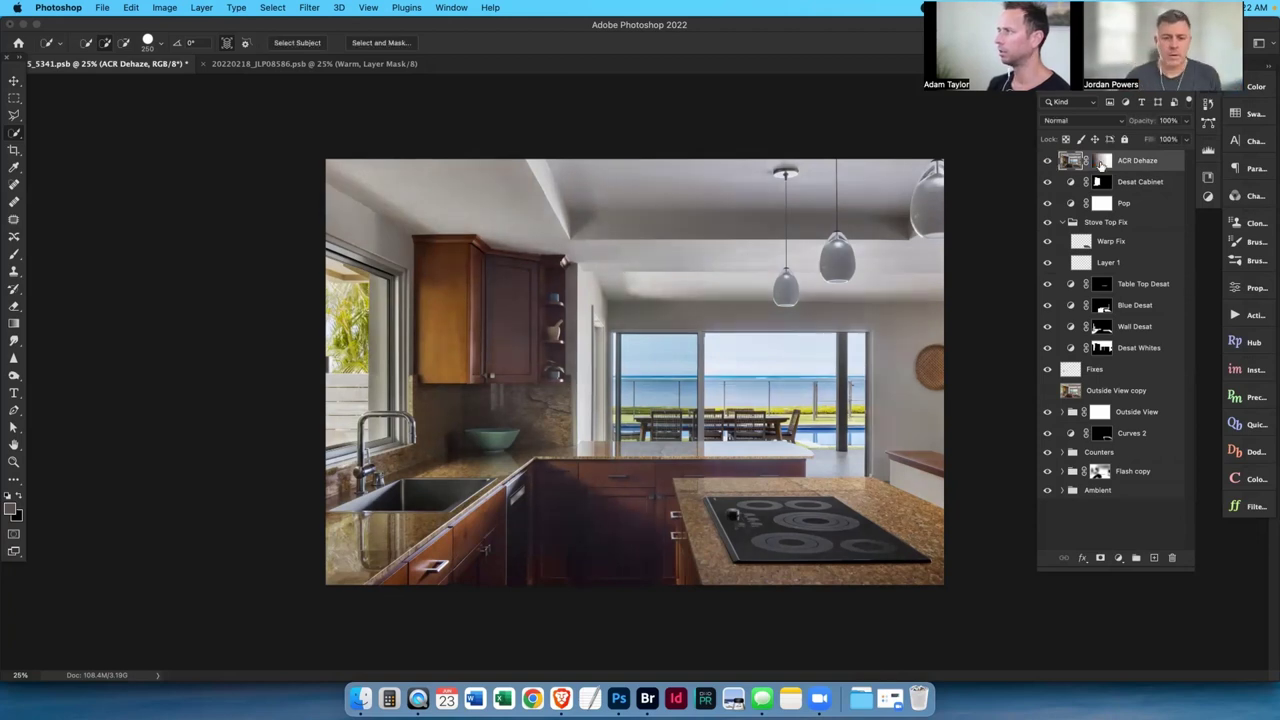
pyautogui.click(1047, 161)
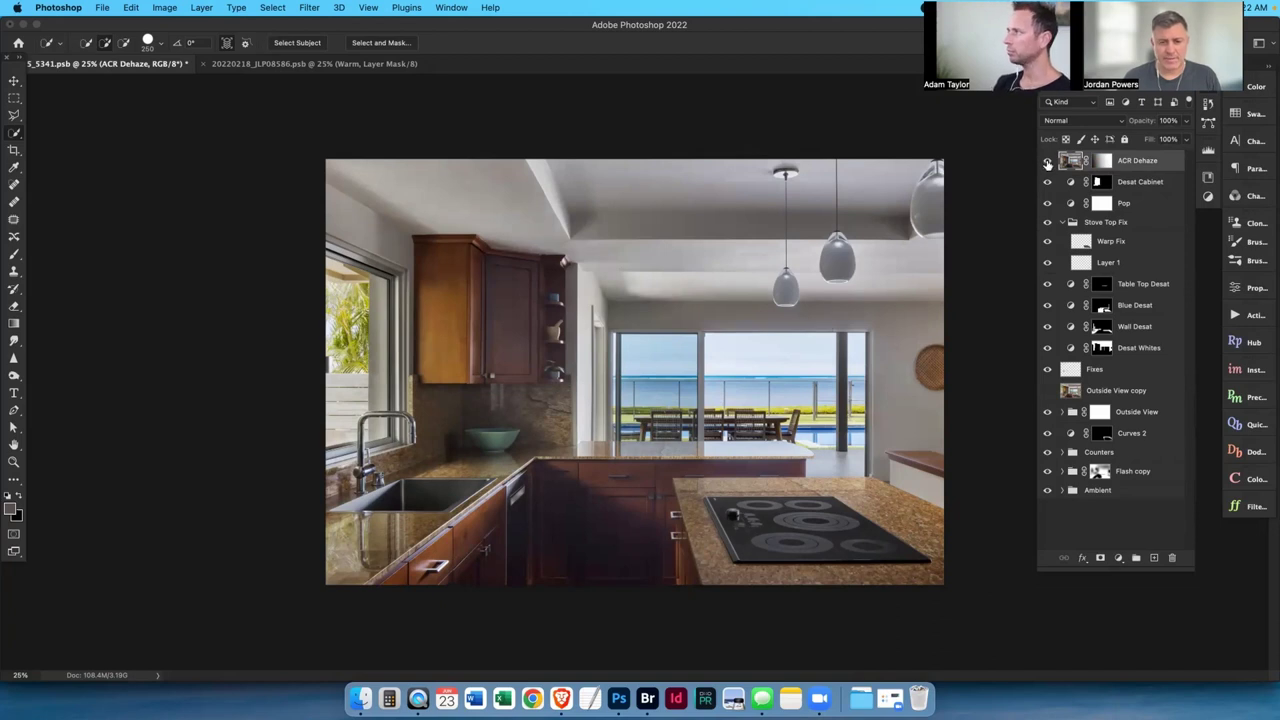
pyautogui.click(1047, 161)
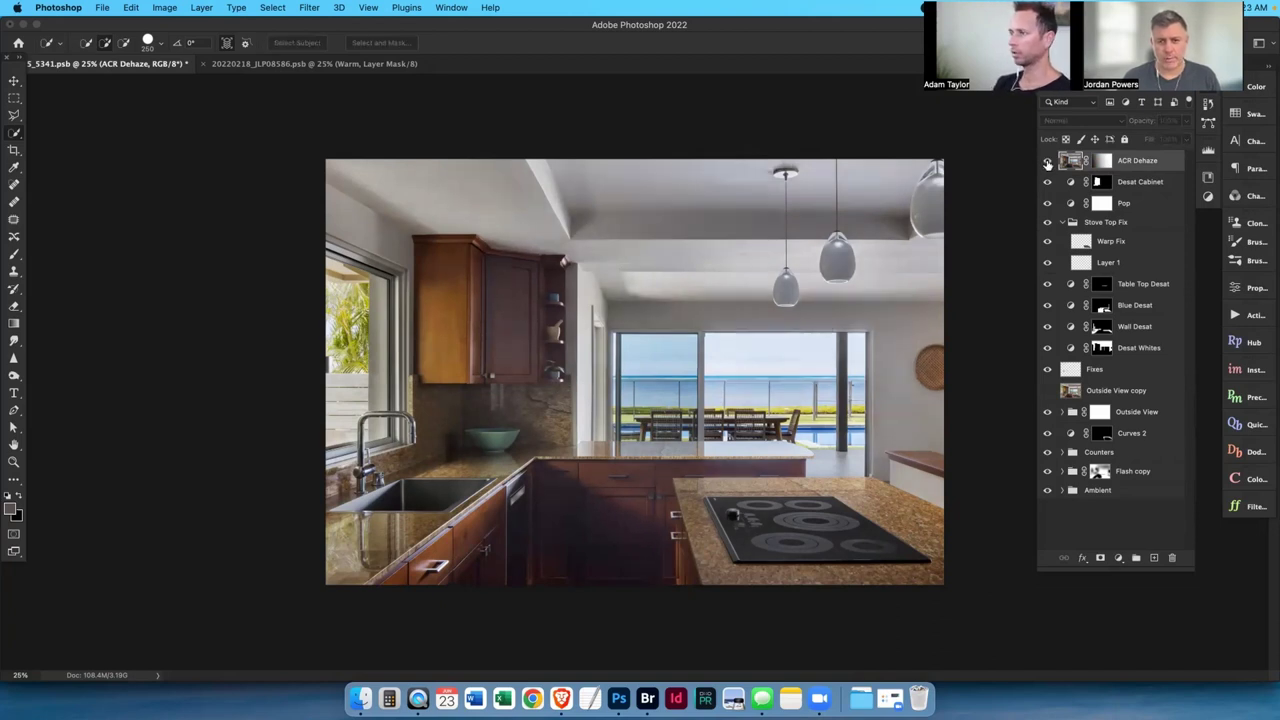
pyautogui.click(1047, 161)
pyautogui.click(1047, 161)
pyautogui.click(1047, 161)
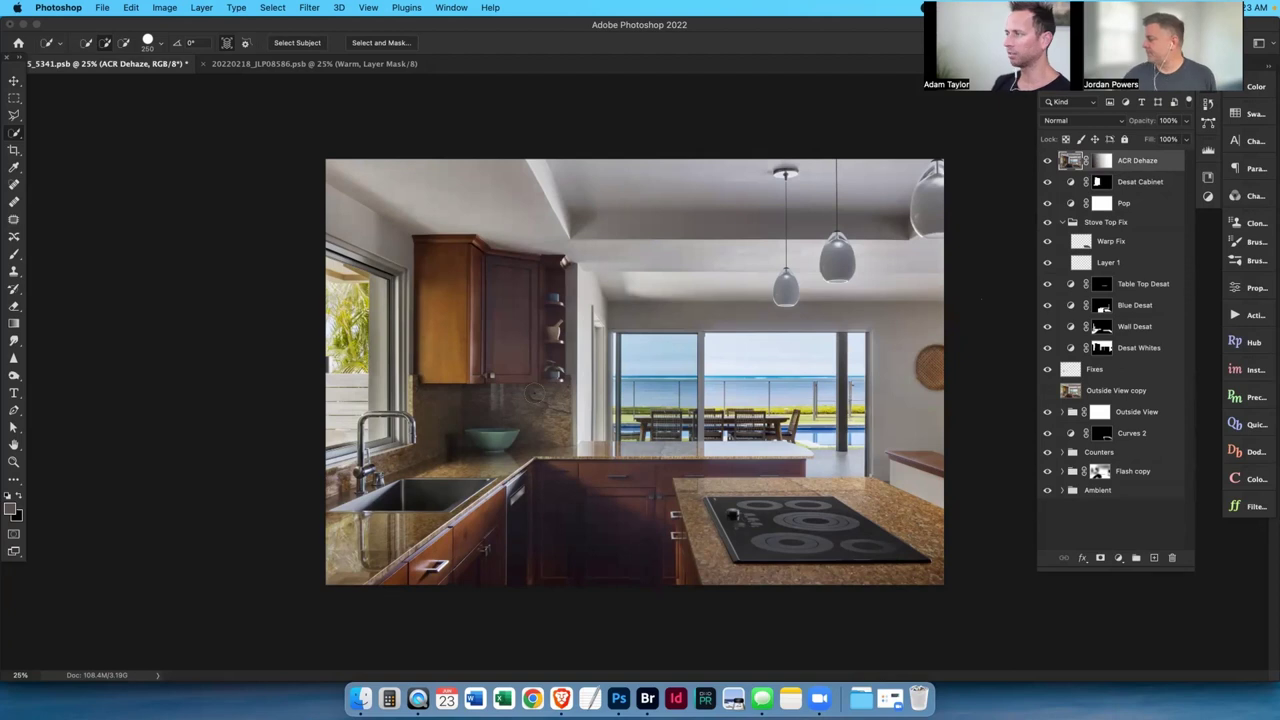
pyautogui.click(1047, 162)
pyautogui.click(1047, 162)
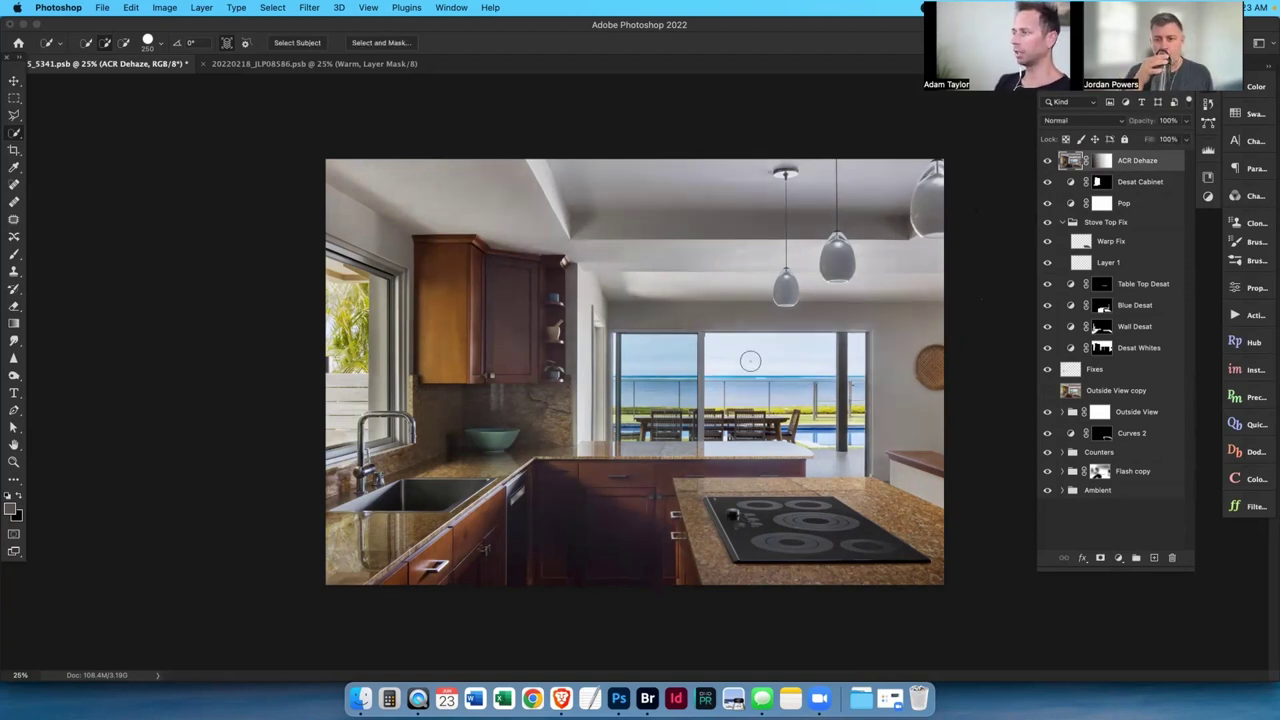
# - Show the full kitchen frame outside the crop with the Crop tool, and leave the tool to commit the crop
pyautogui.press('z')
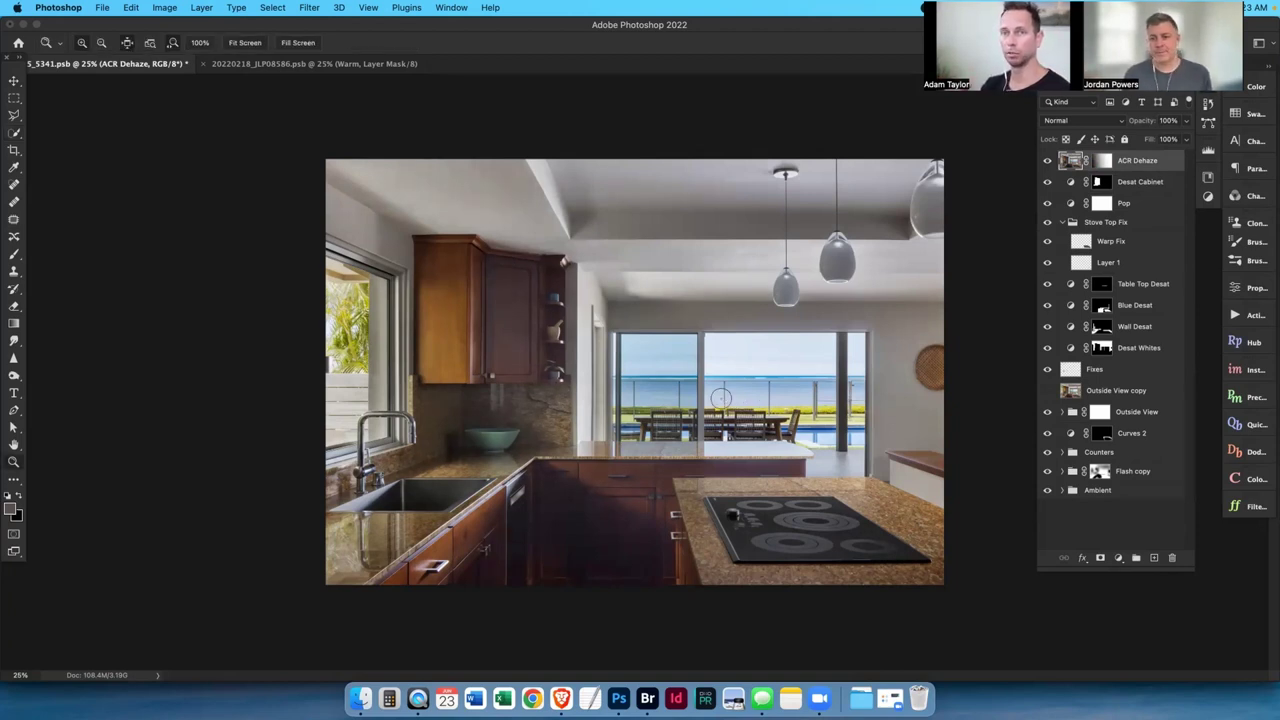
pyautogui.press('w')
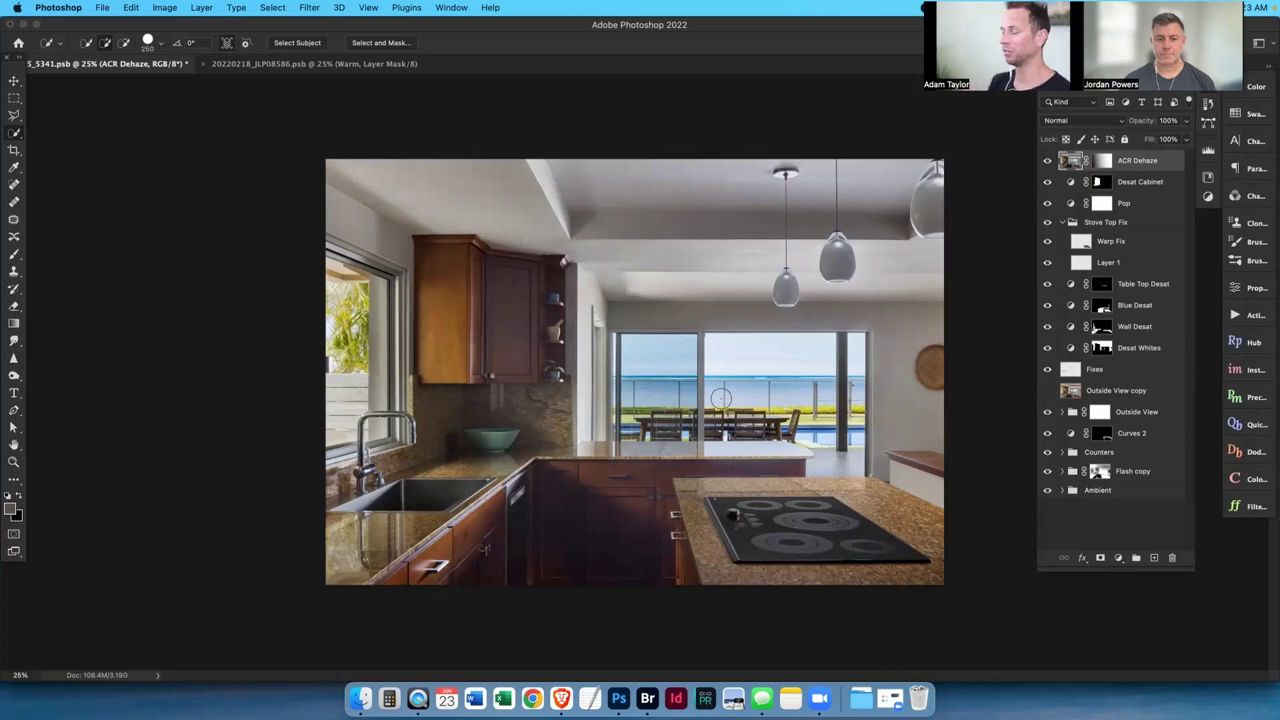
pyautogui.press('c')
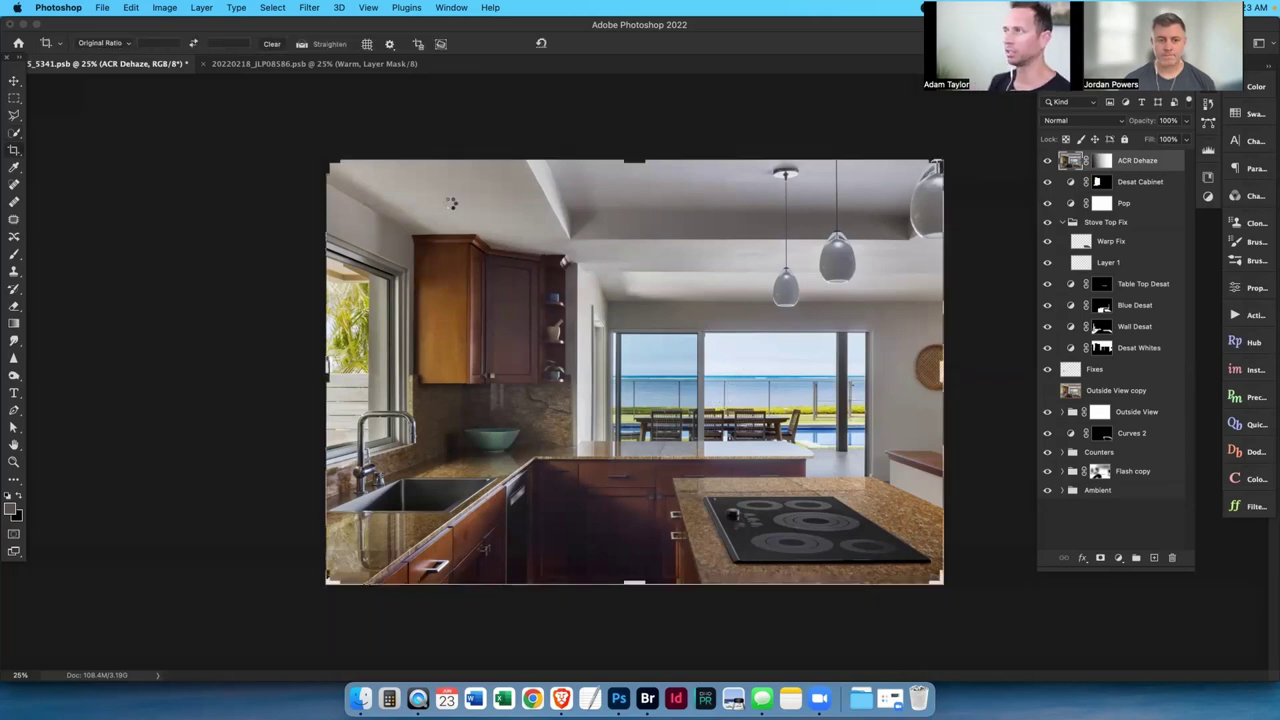
pyautogui.click(451, 203)
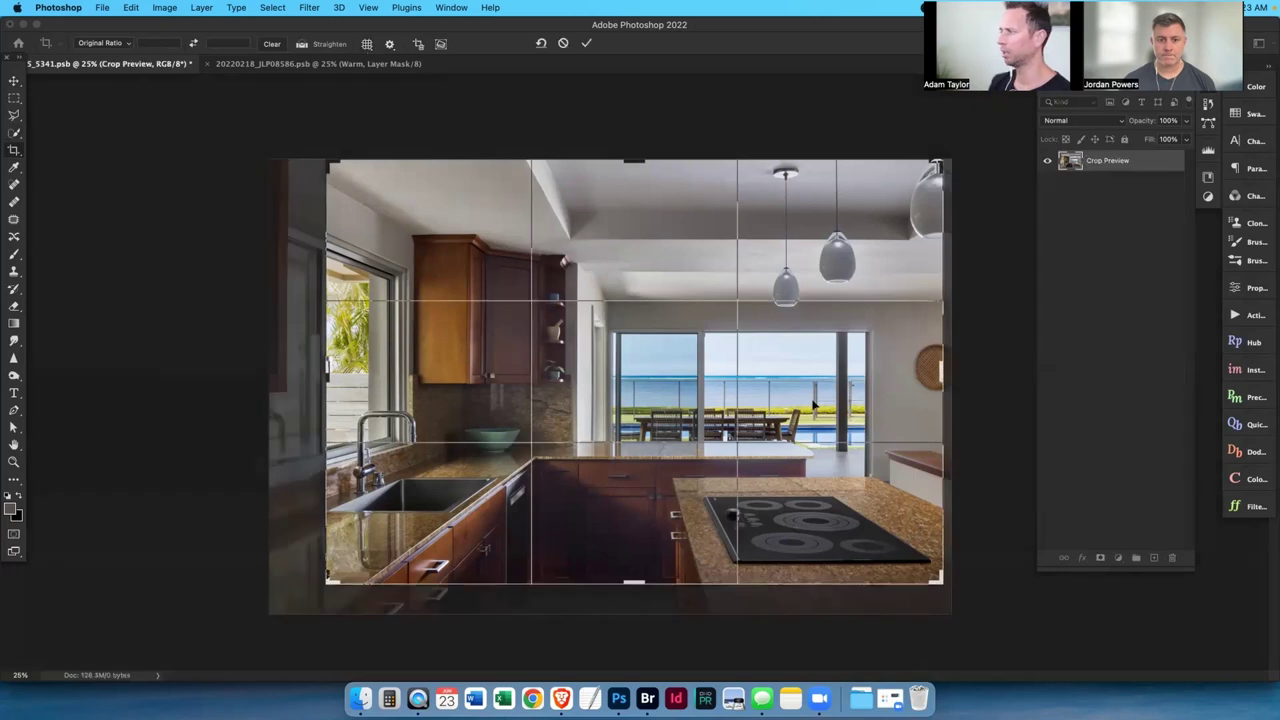
pyautogui.moveTo(318, 588)
pyautogui.mouseDown()
pyautogui.moveTo(294, 600)
pyautogui.moveTo(315, 590)
pyautogui.mouseUp()
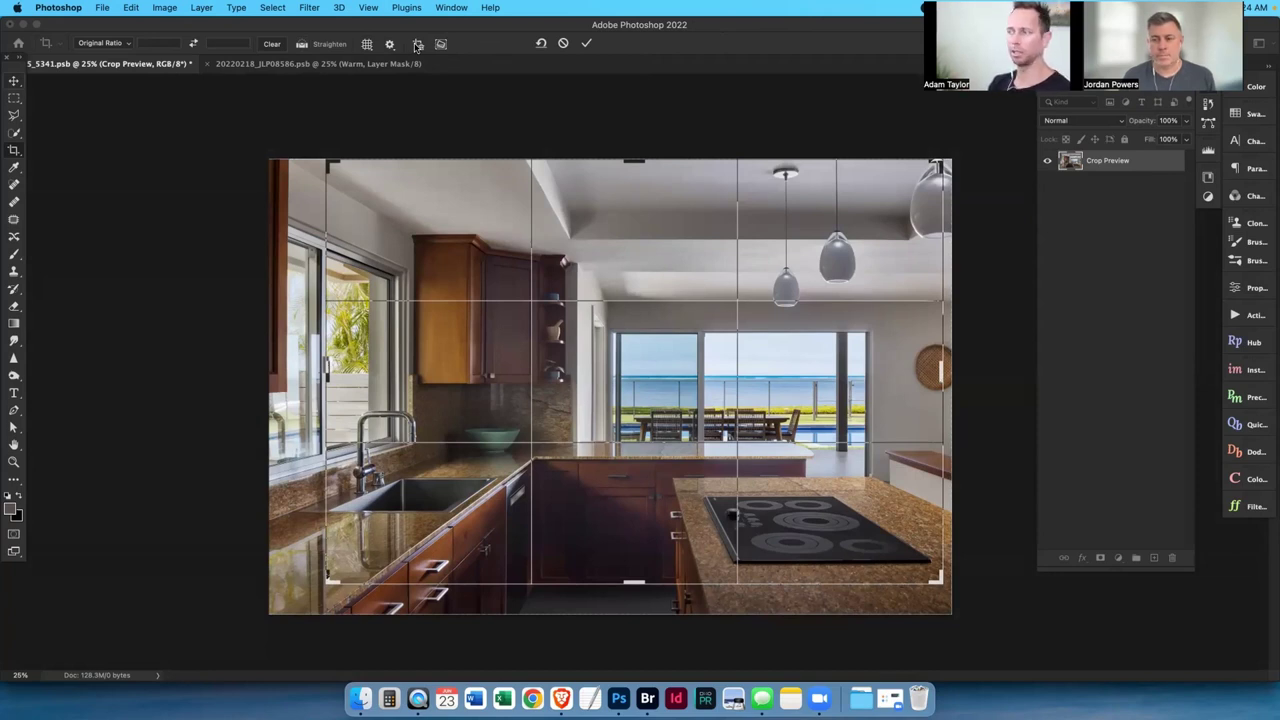
pyautogui.press('v')
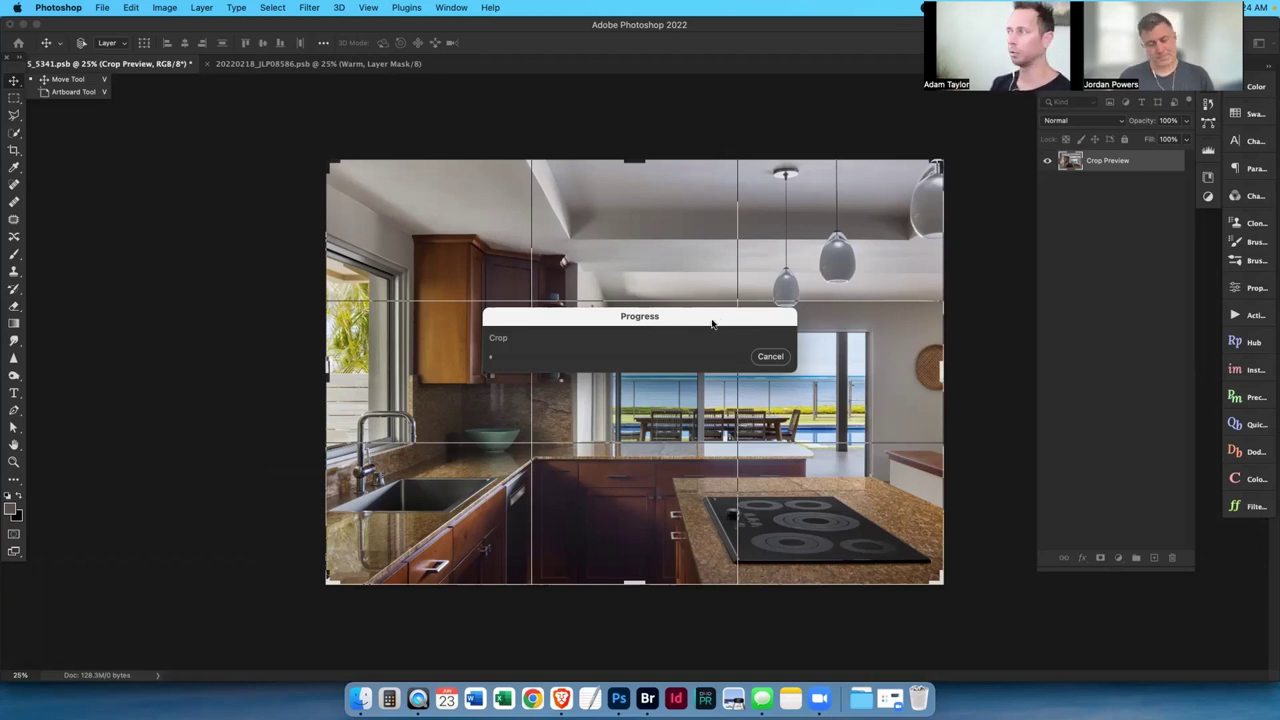
pyautogui.moveTo(718, 320); pyautogui.dragTo(518, 354)
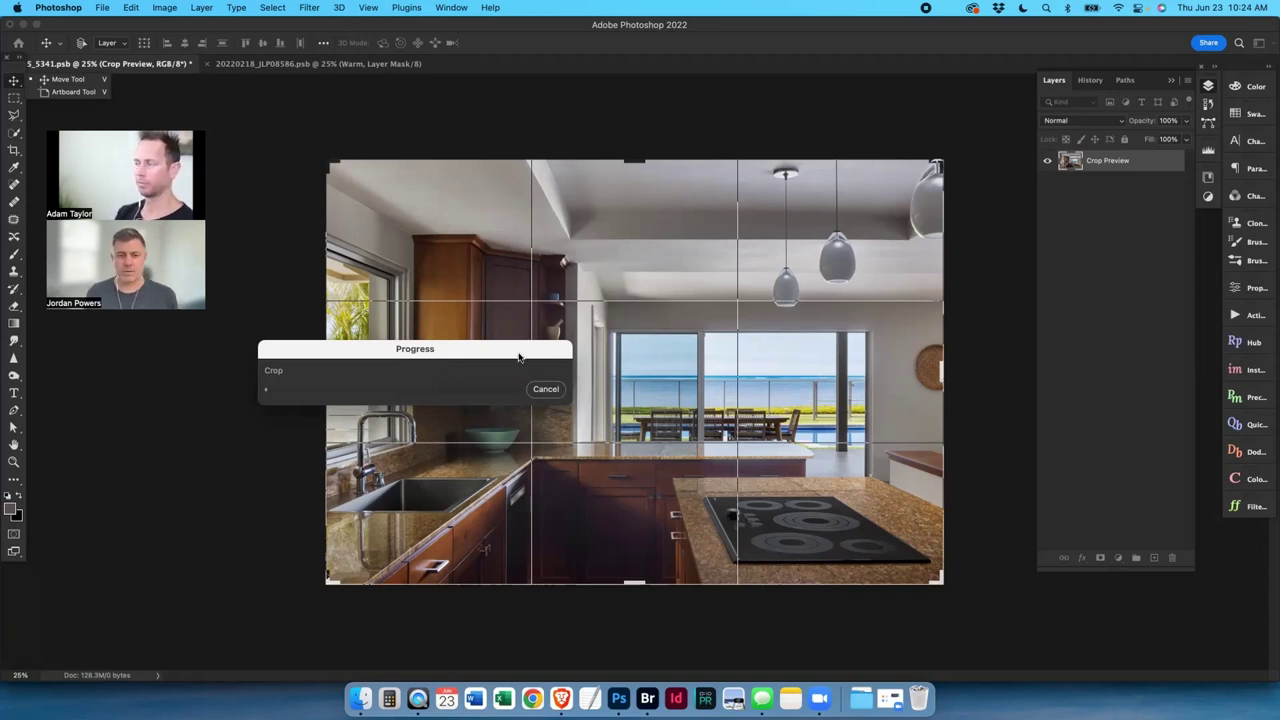
pyautogui.moveTo(544, 352); pyautogui.dragTo(585, 375)
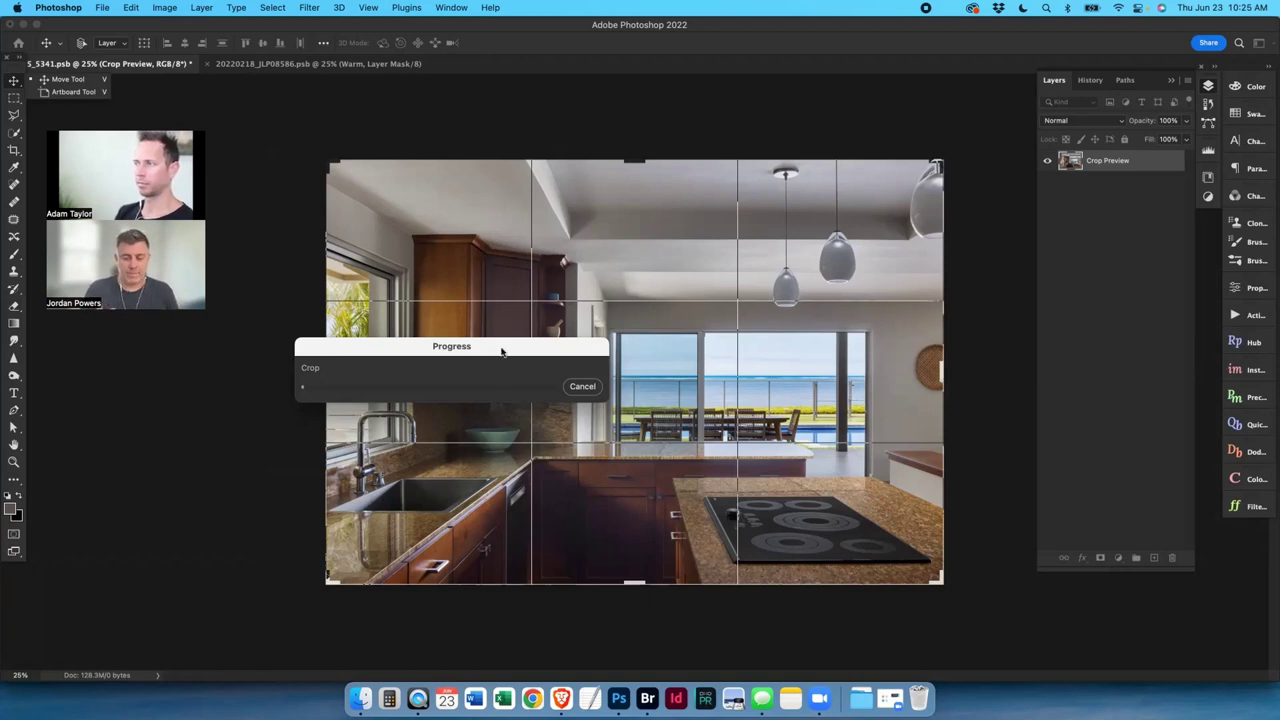
pyautogui.moveTo(502, 351); pyautogui.dragTo(475, 355)
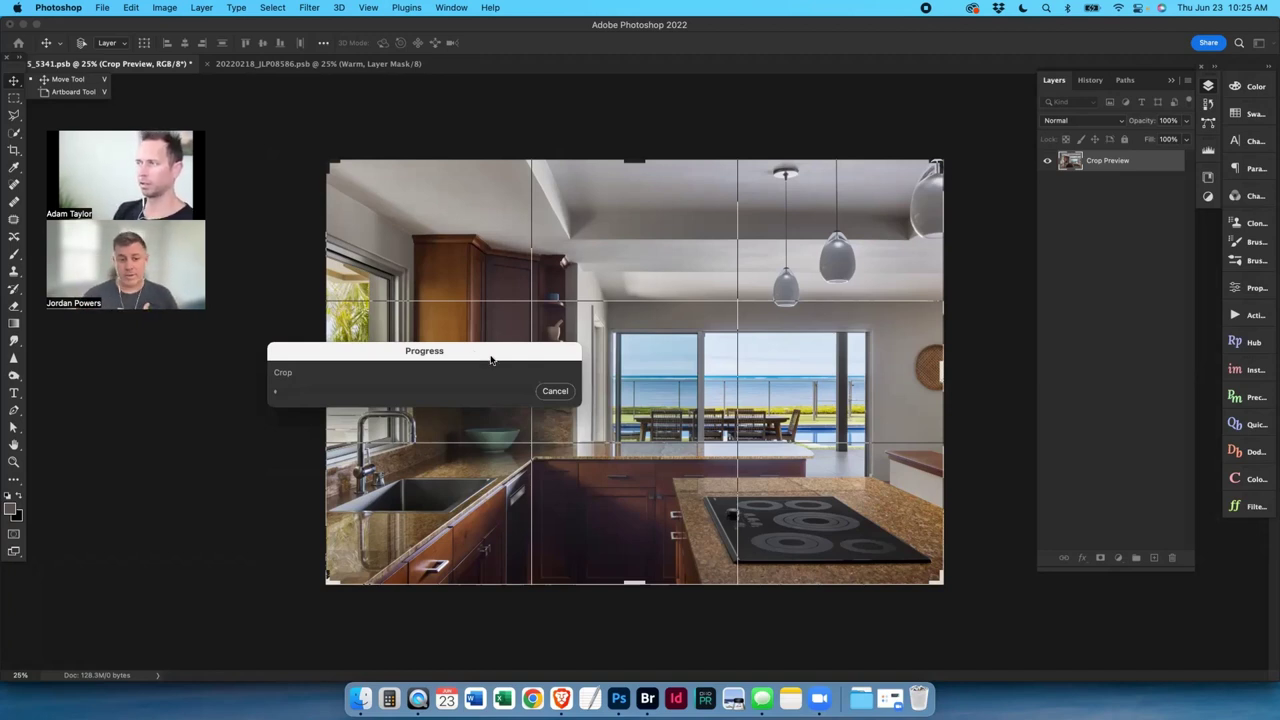
# - Force quit the unresponsive Photoshop and close the Force Quit Applications window
pyautogui.press('super+alt+Escape')
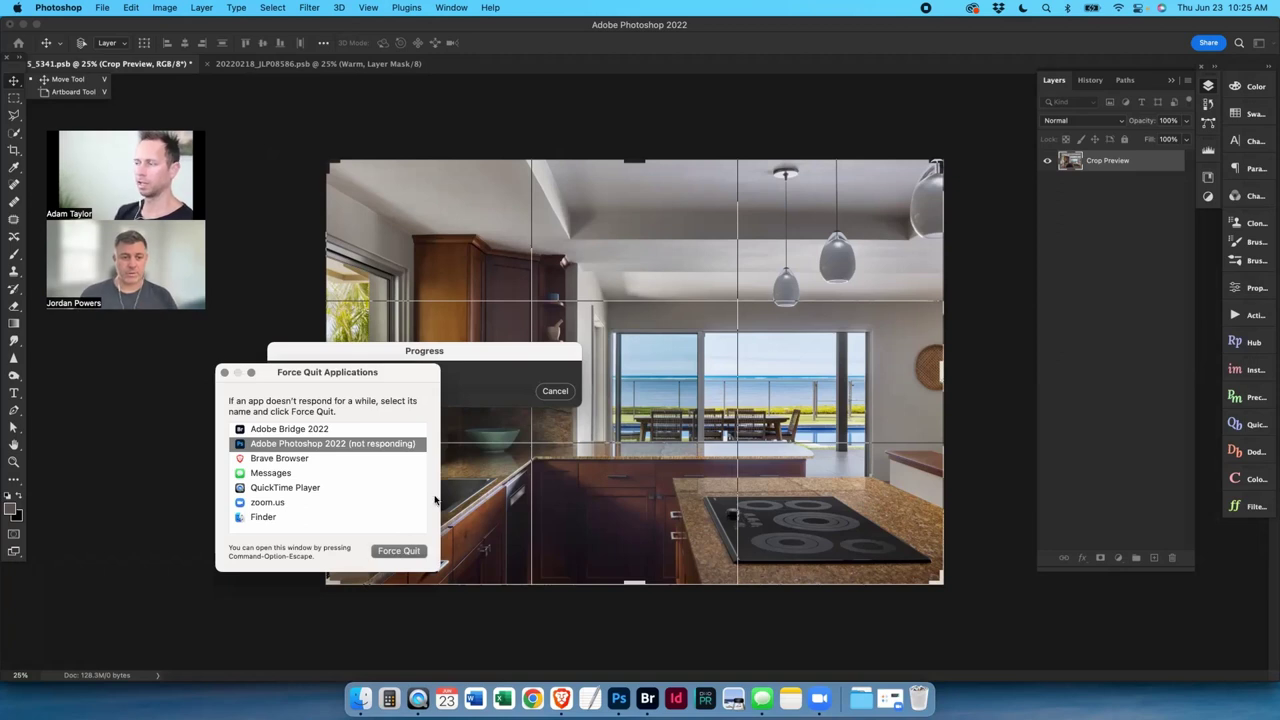
pyautogui.press('Return')
pyautogui.press('Return')
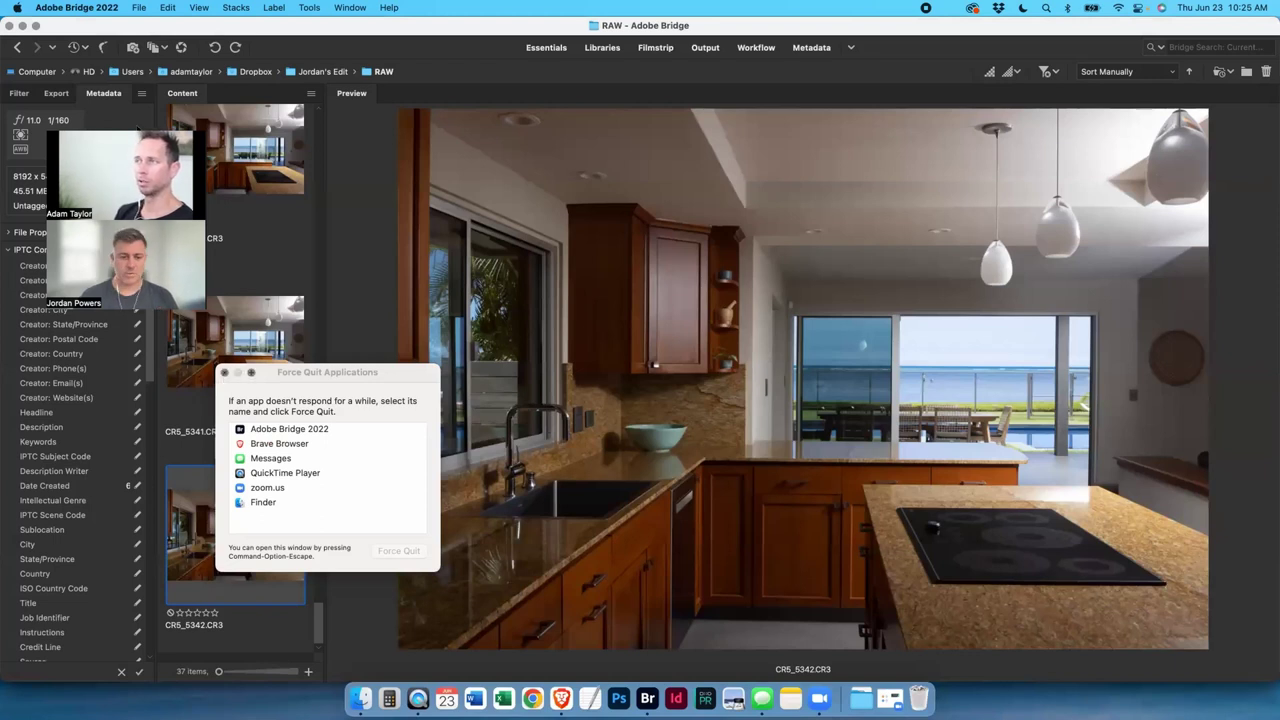
pyautogui.click(225, 373)
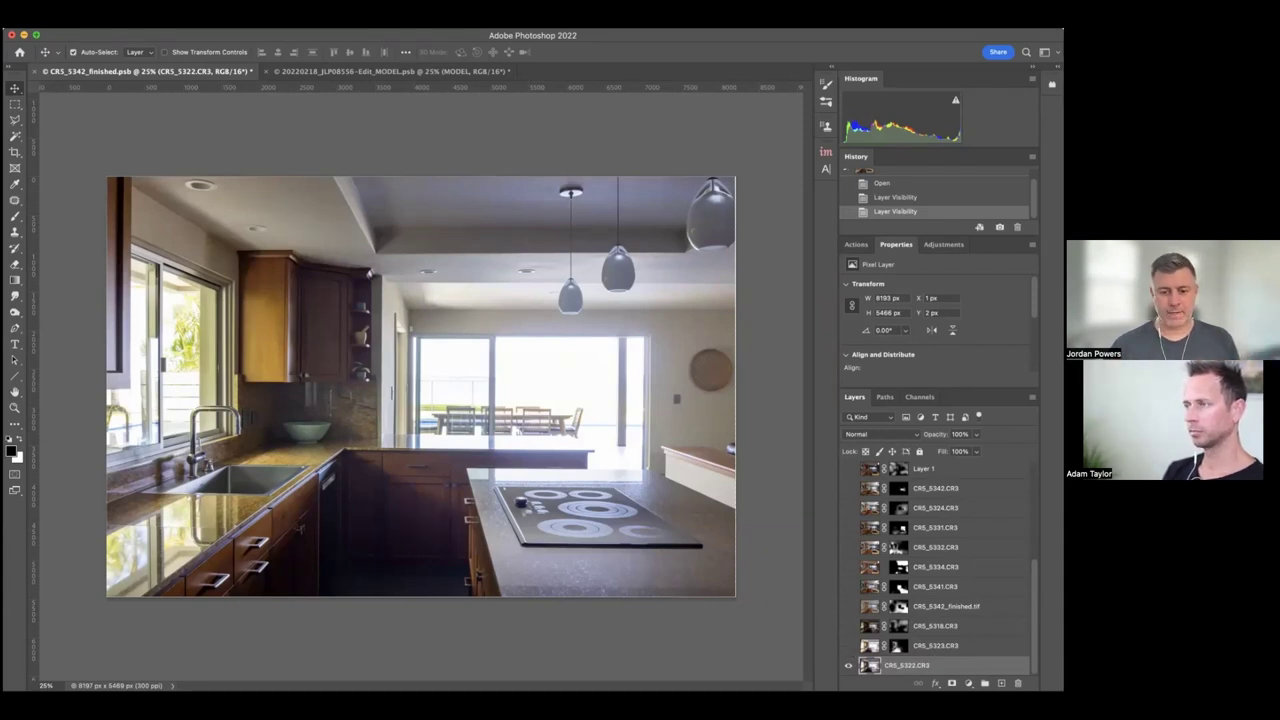
# - Switch to Lightroom Classic and display the first photo of the kitchen set in the Library
pyautogui.press('super+Tab')
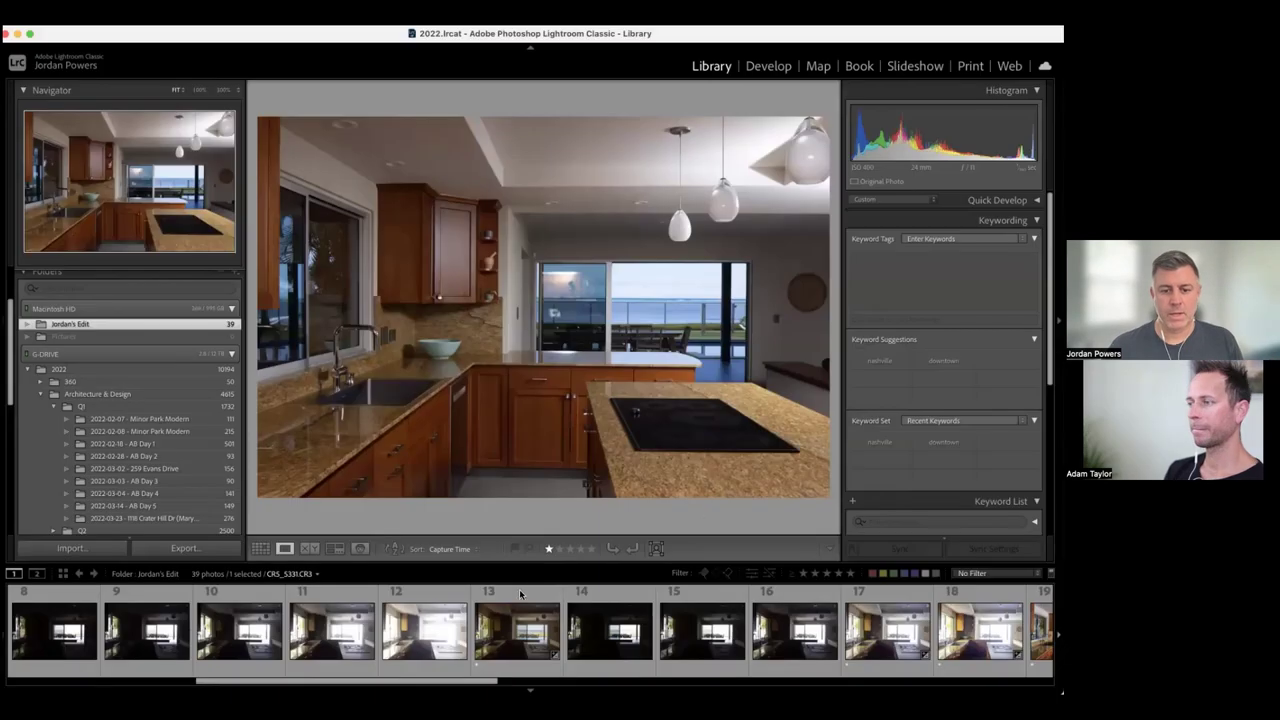
pyautogui.click(505, 627)
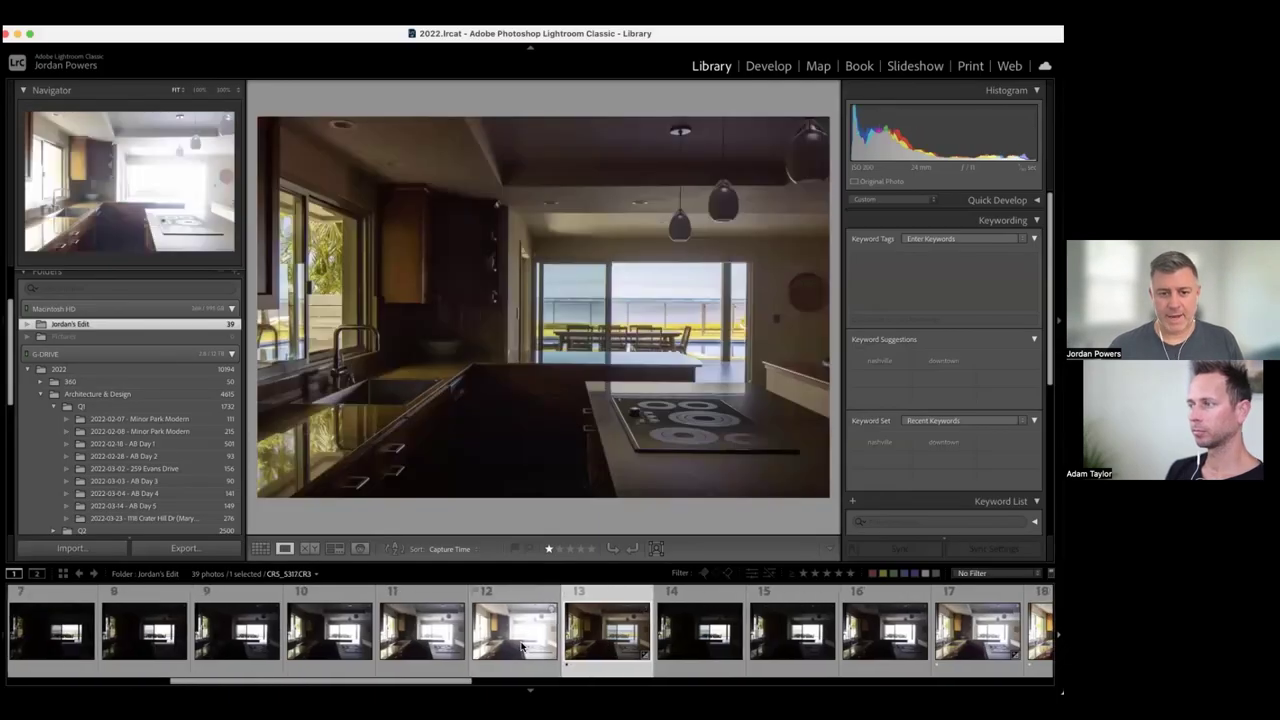
pyautogui.scroll(4, 520, 645)
pyautogui.scroll(3, 522, 646)
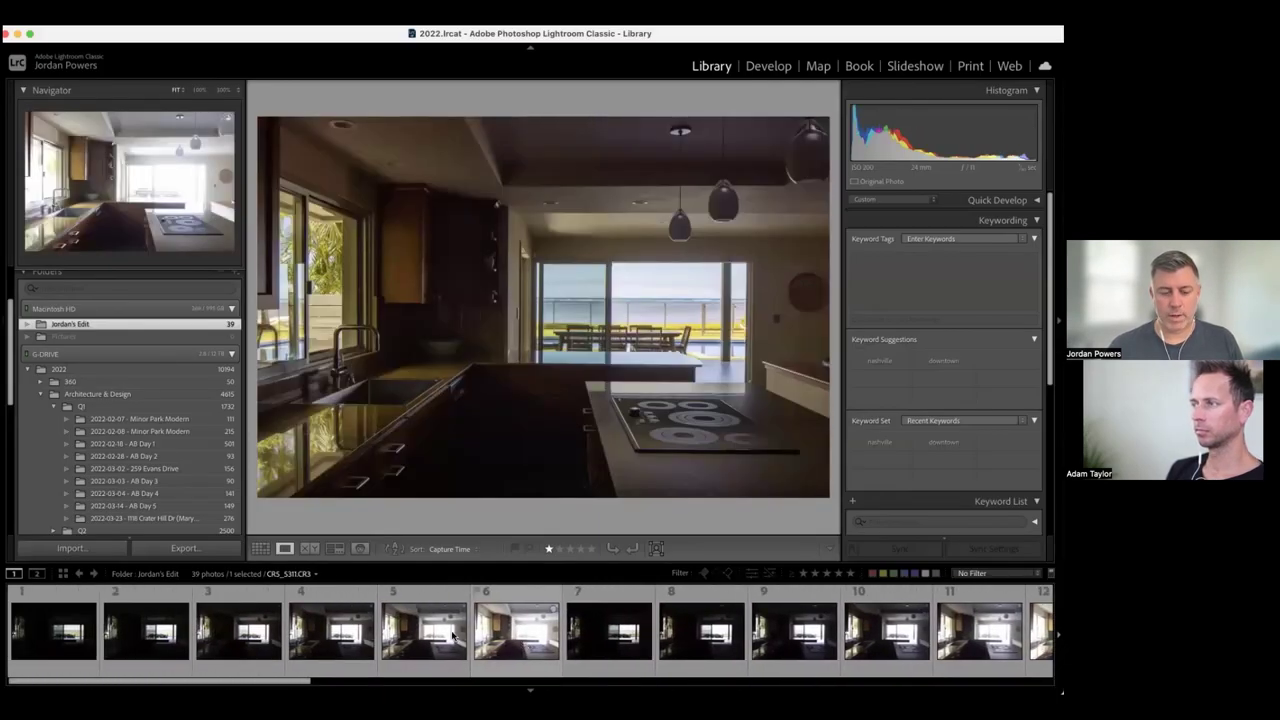
pyautogui.click(53, 646)
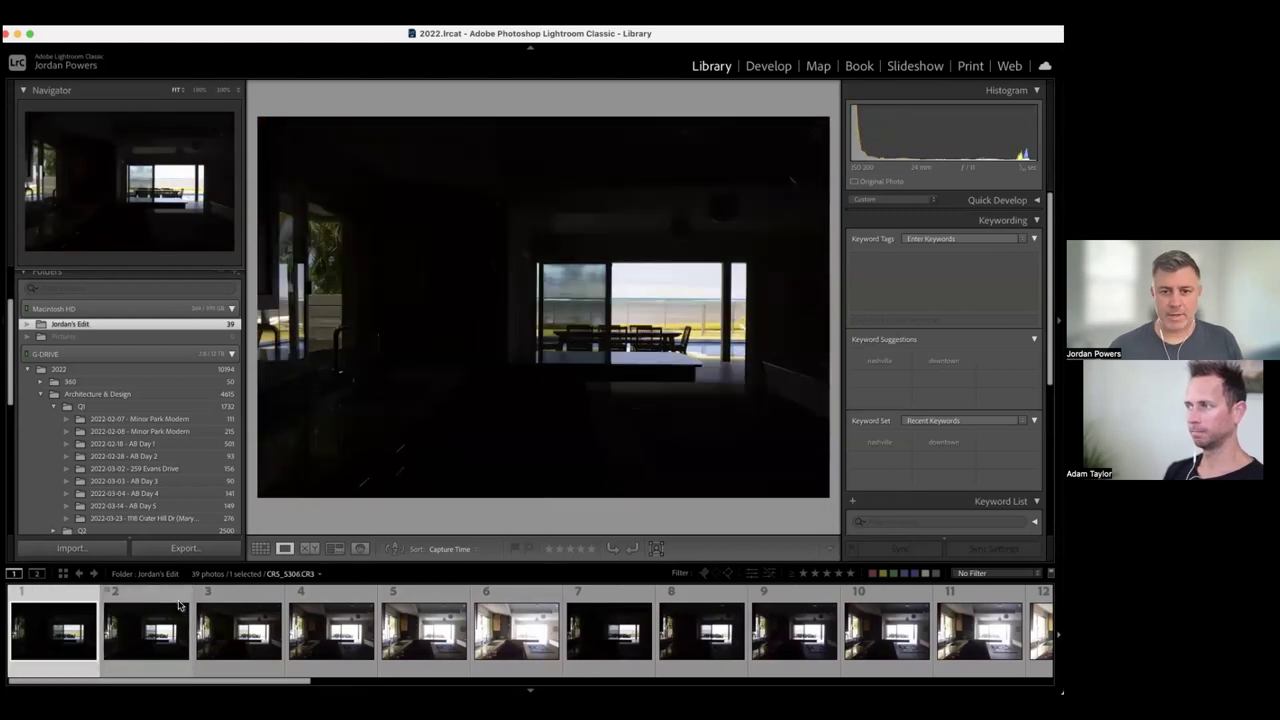
# - Check the window view of the first photo at 100%, and step through the bracketed ambient exposures up to photo 13
pyautogui.click(556, 267)
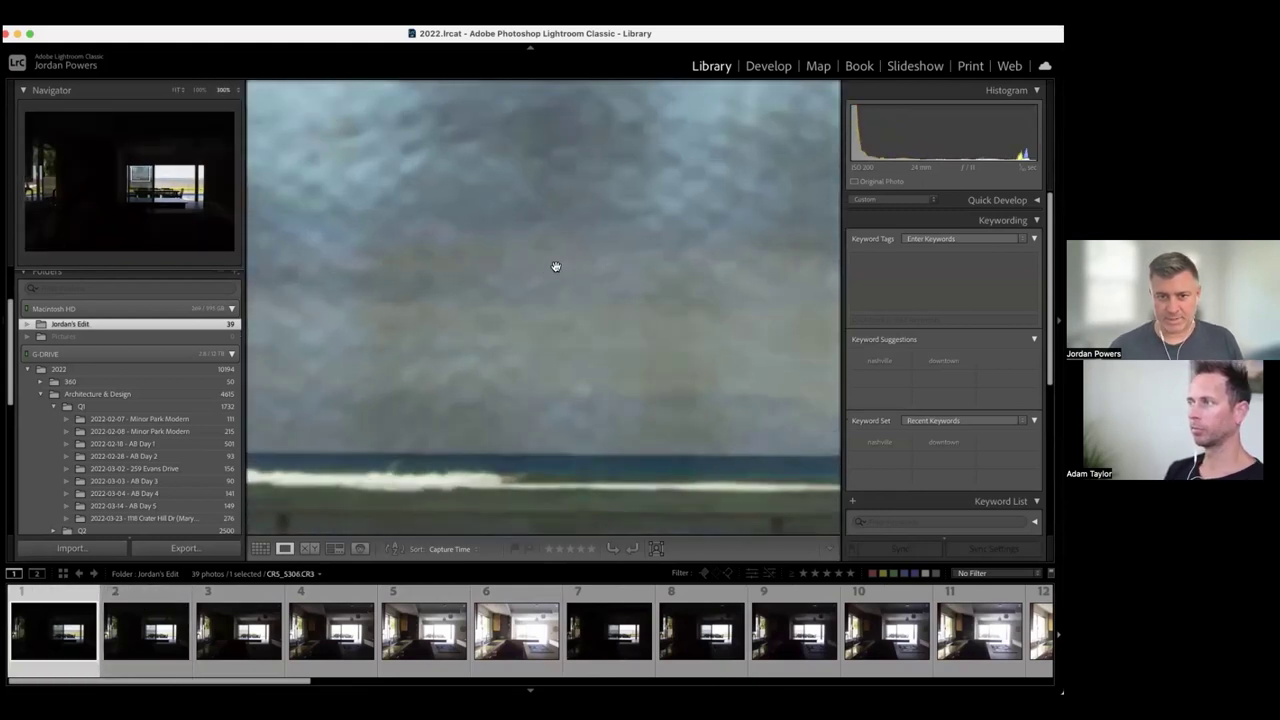
pyautogui.click(489, 249)
pyautogui.press('Right')
pyautogui.press('Right')
pyautogui.press('Right')
pyautogui.press('Right')
pyautogui.press('Right')
pyautogui.press('Right')
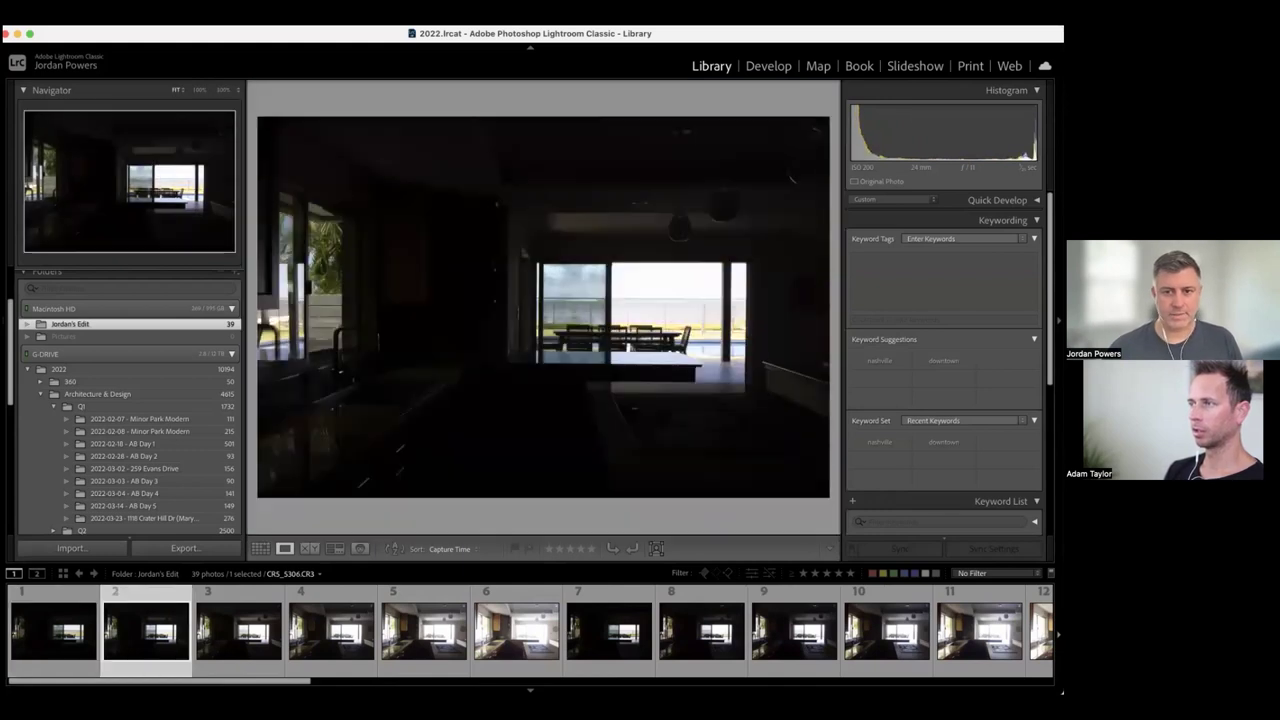
pyautogui.press('Right')
pyautogui.press('Right')
pyautogui.press('Right')
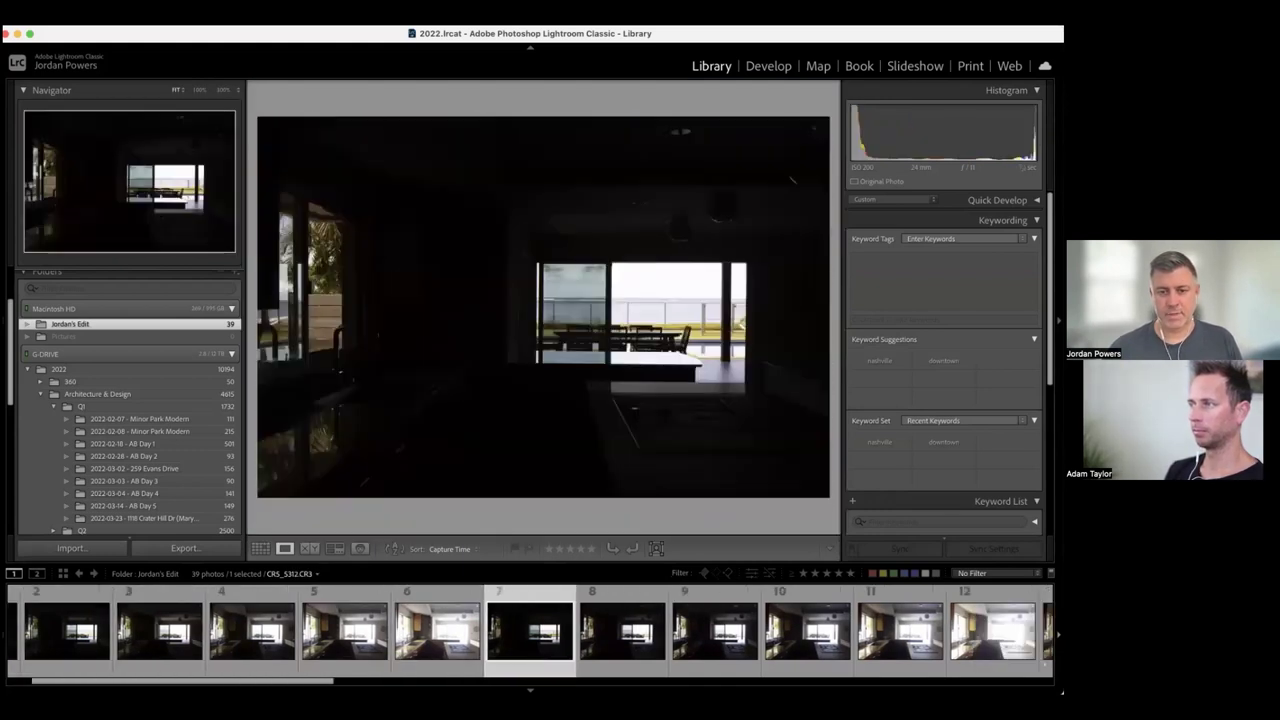
pyautogui.press('Right')
pyautogui.press('Right')
pyautogui.press('Right')
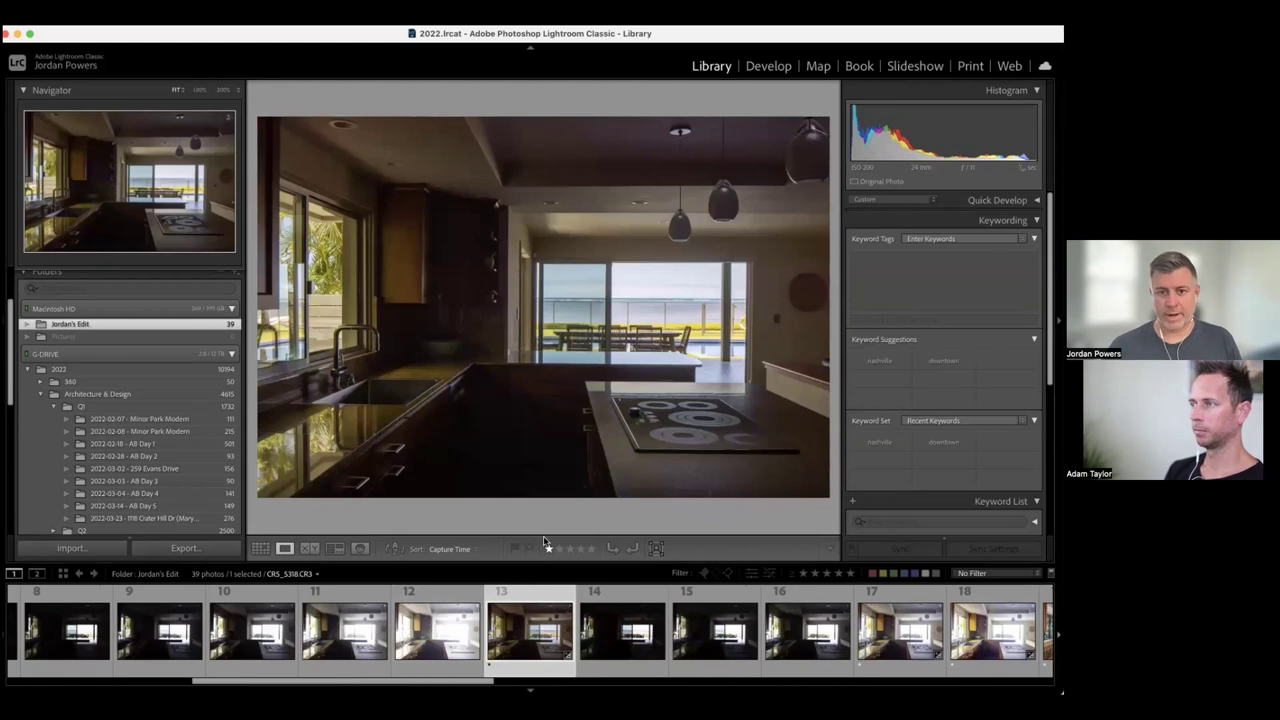
# - Open photo 13 in the Develop module and show its Basic adjustments
pyautogui.click(548, 548)
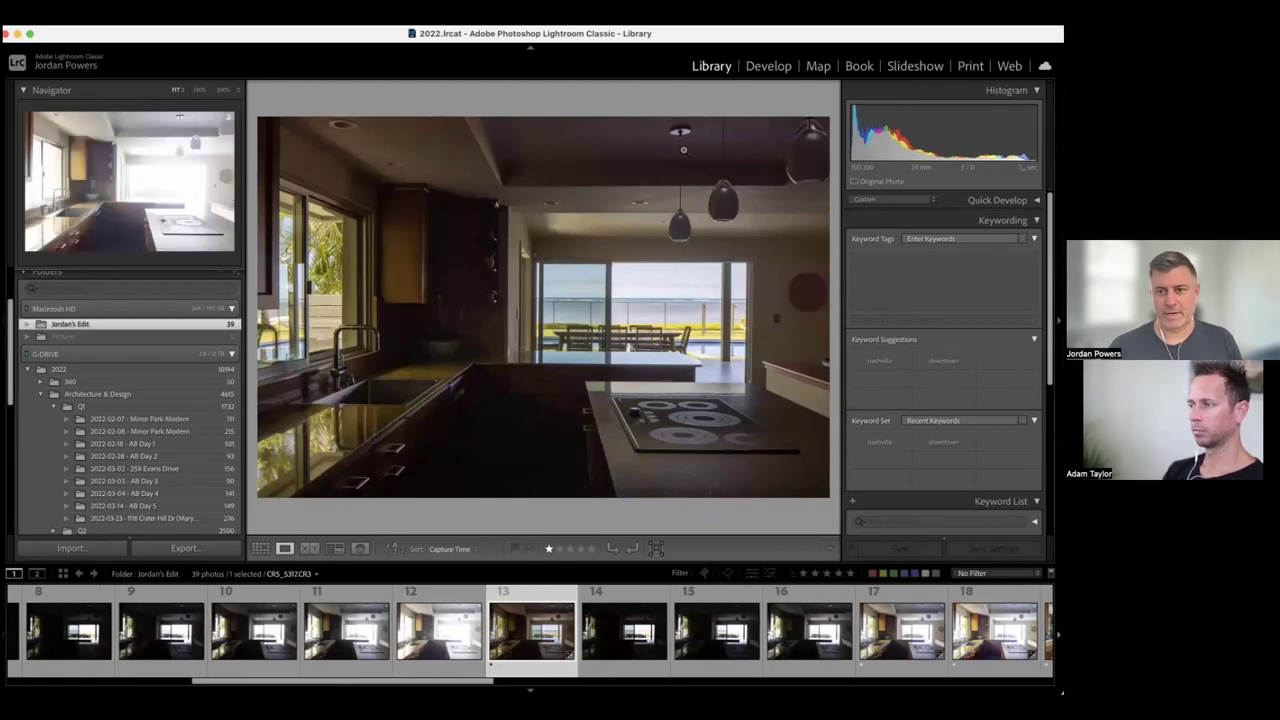
pyautogui.click(765, 66)
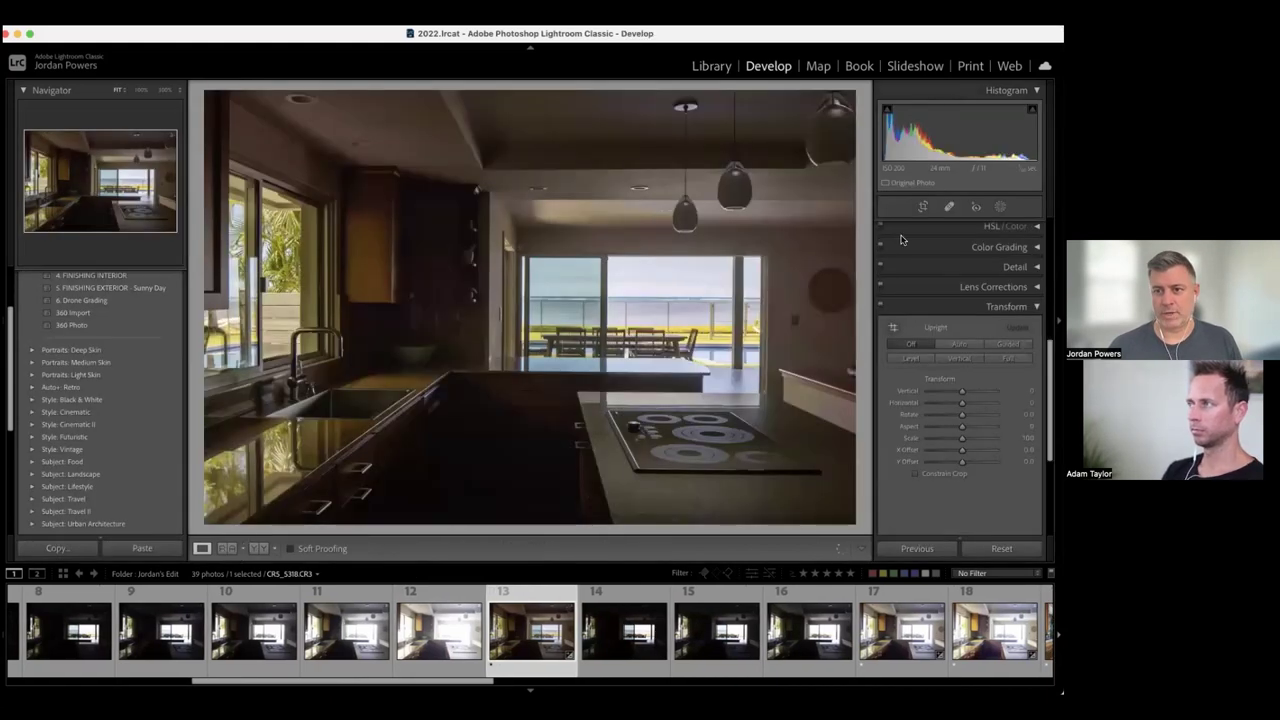
pyautogui.scroll(8, 900, 240)
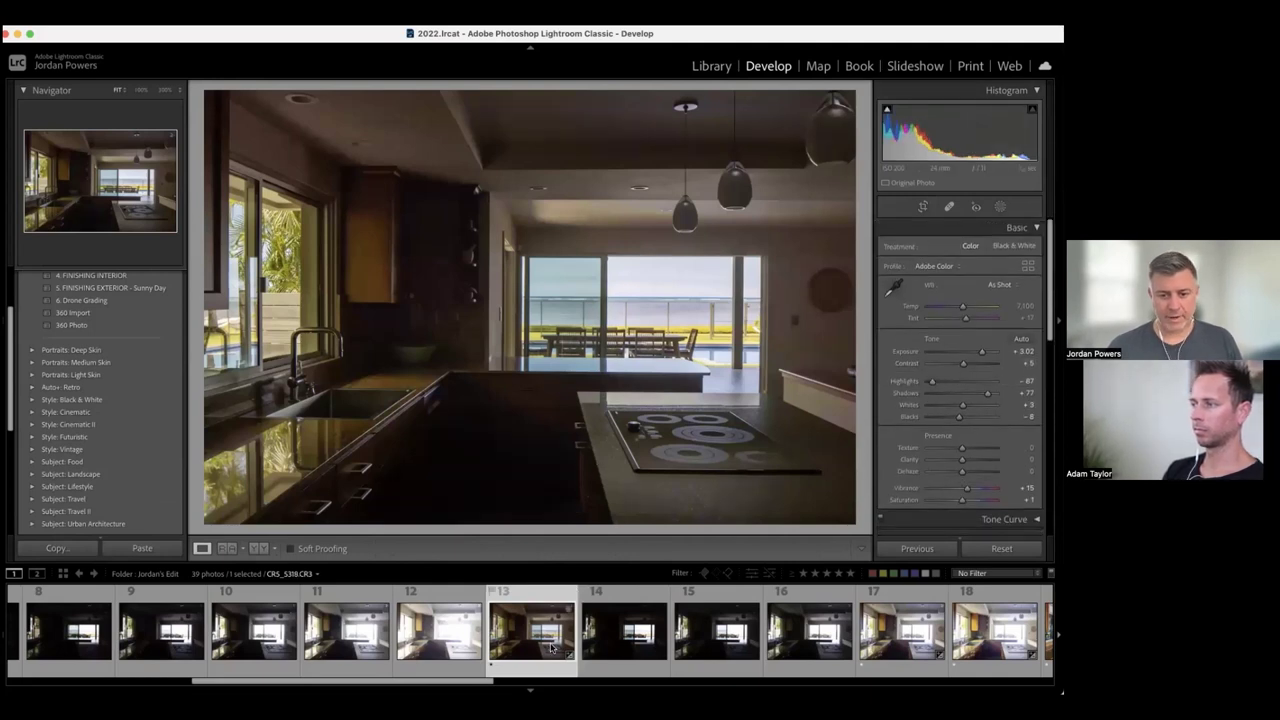
# - Step through photos 14 to 19 in Develop, examining the brighter ambient exposures and the first flash frame with their Basic settings
pyautogui.hscroll(2, 551, 648)
pyautogui.click(585, 606)
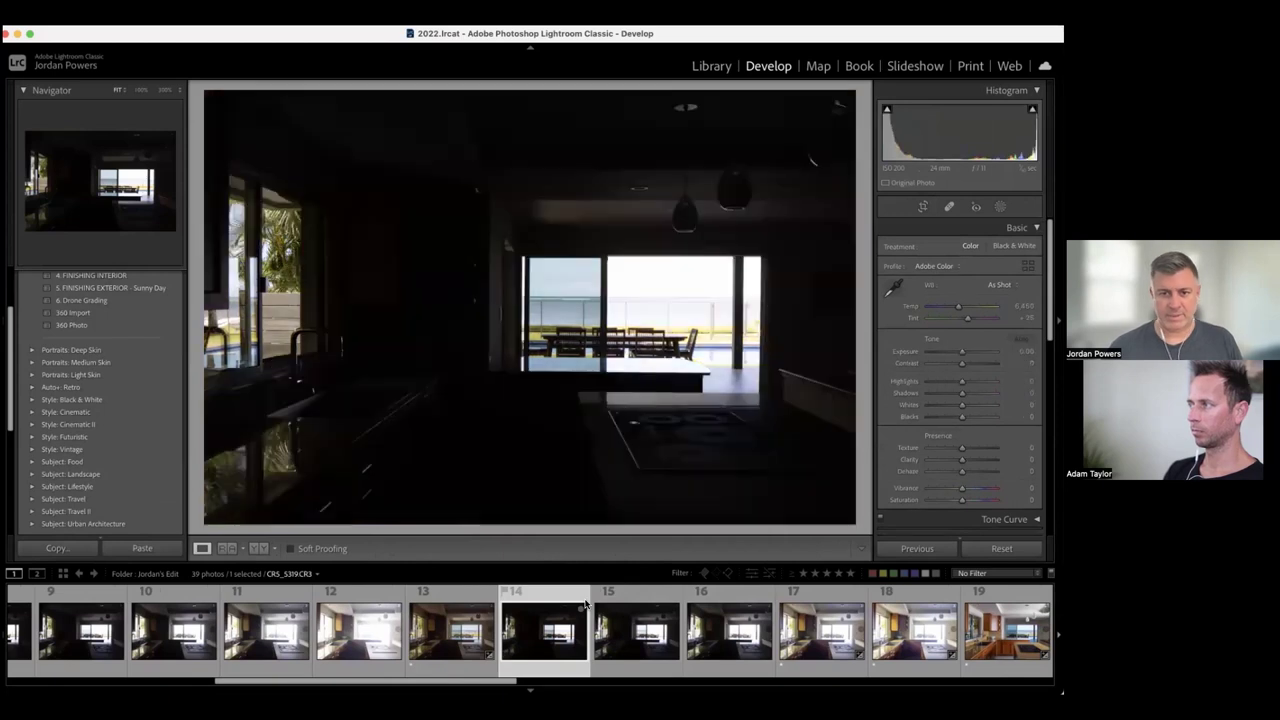
pyautogui.press('Right')
pyautogui.press('Right')
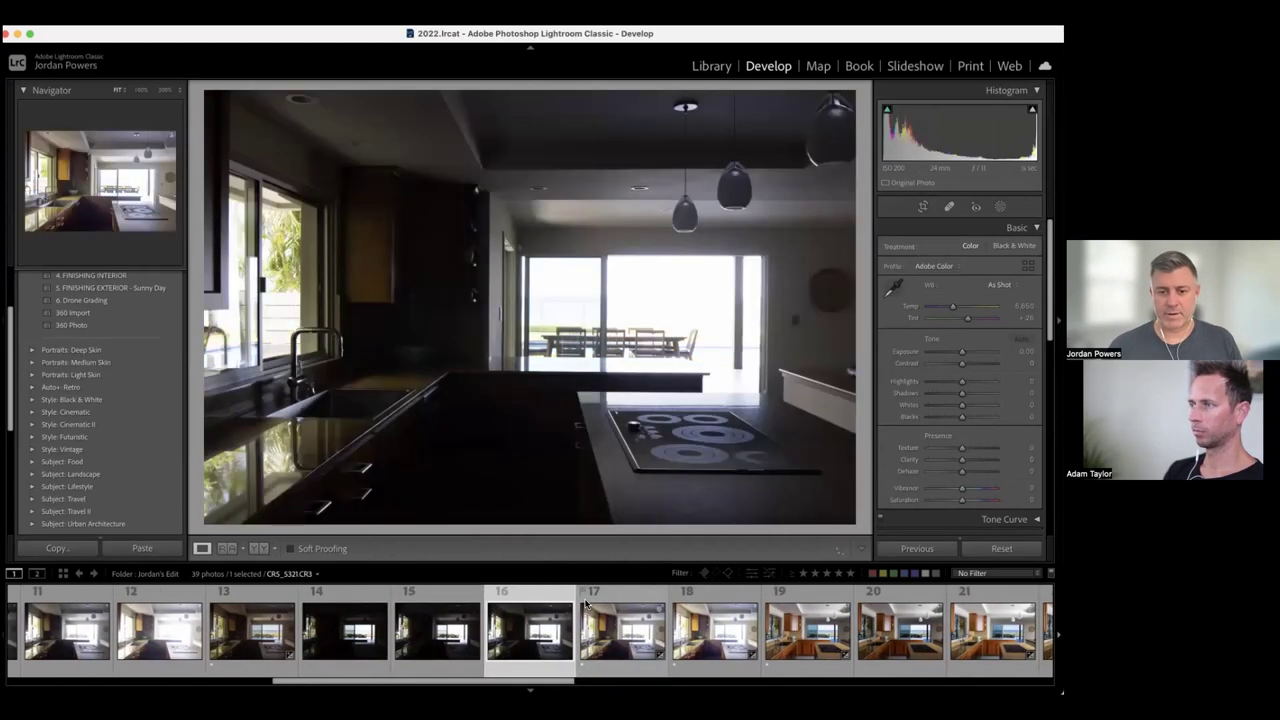
pyautogui.click(587, 603)
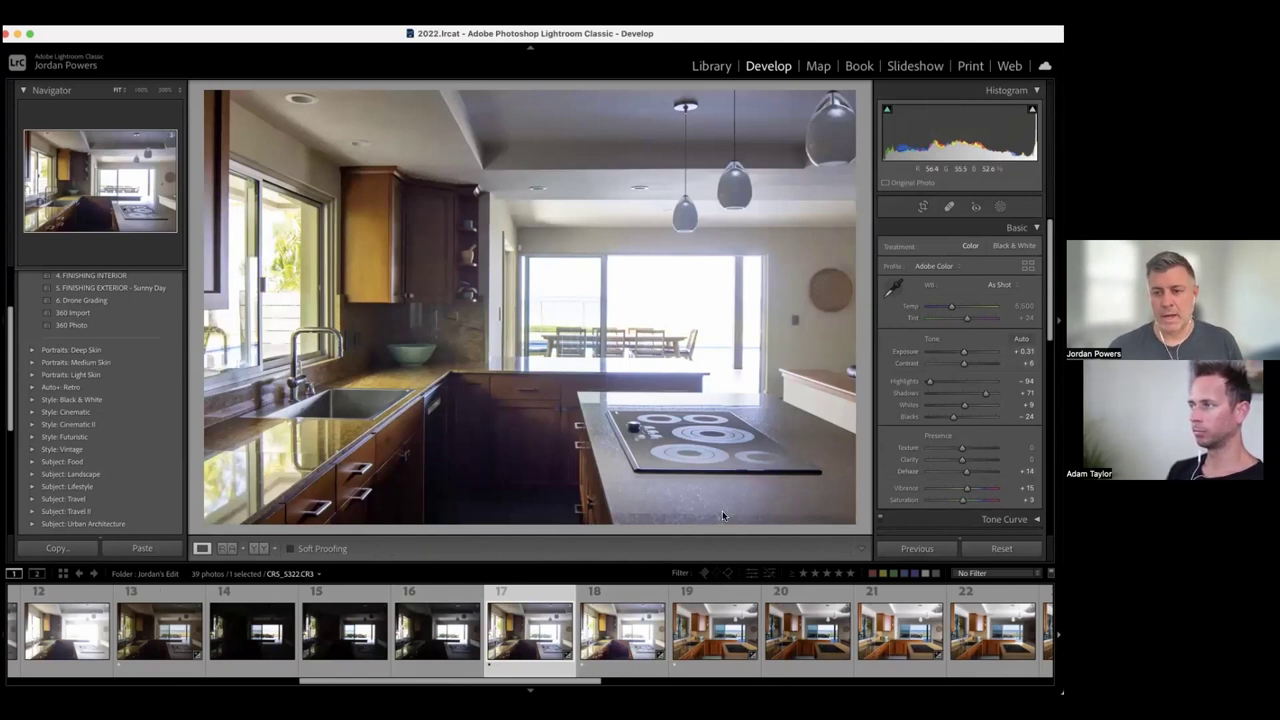
pyautogui.click(621, 623)
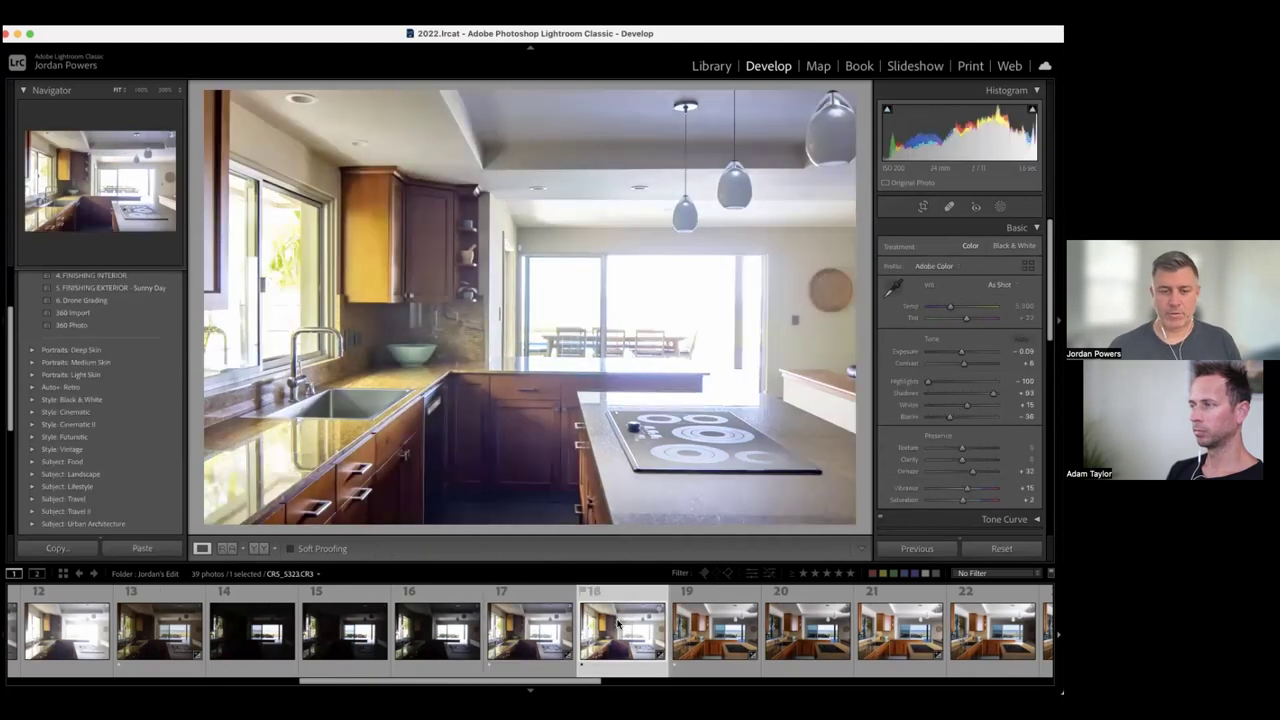
pyautogui.press('Right')
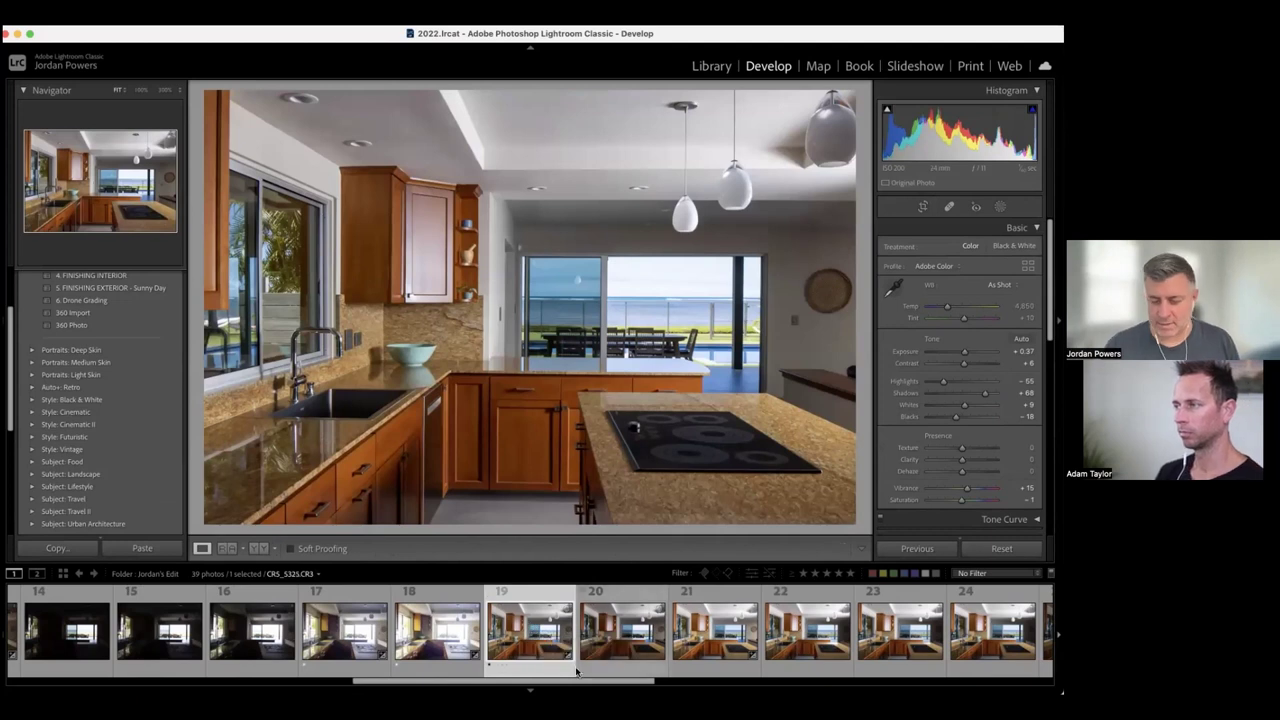
# - Browse the flash exposures from photo 20 to photo 26
pyautogui.click(586, 644)
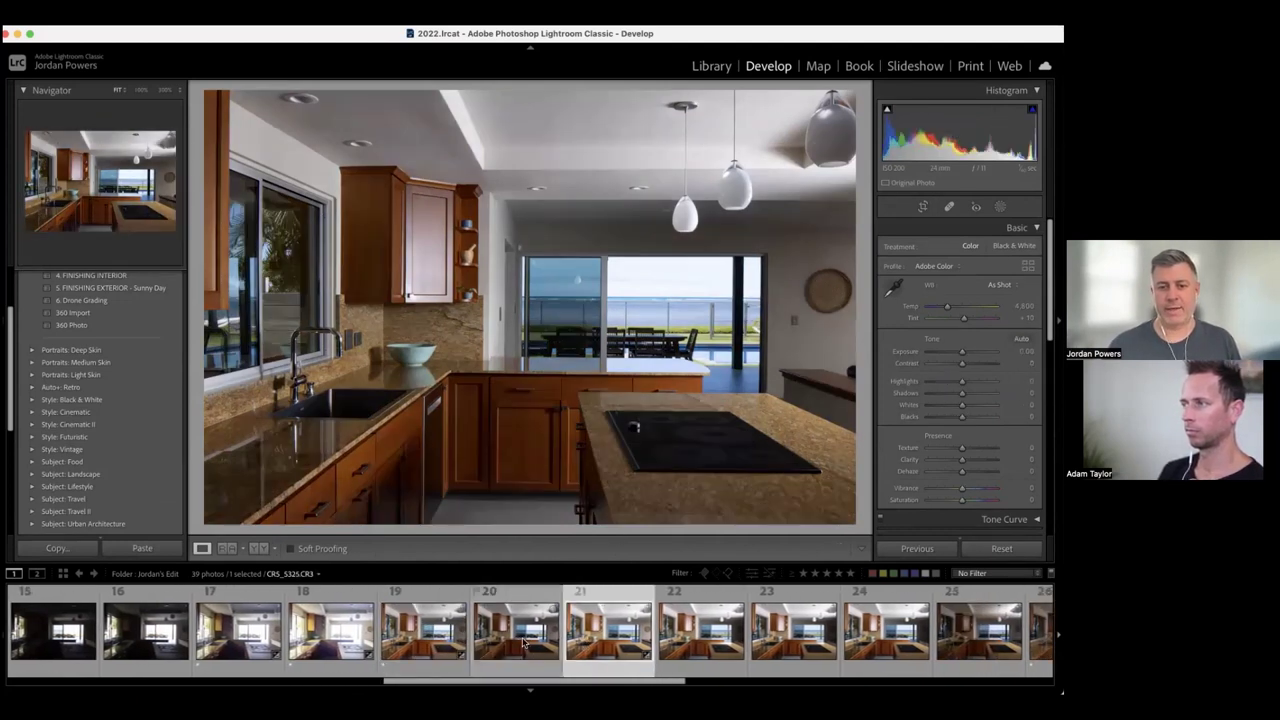
pyautogui.click(600, 633)
pyautogui.click(630, 633)
pyautogui.click(641, 633)
pyautogui.click(644, 634)
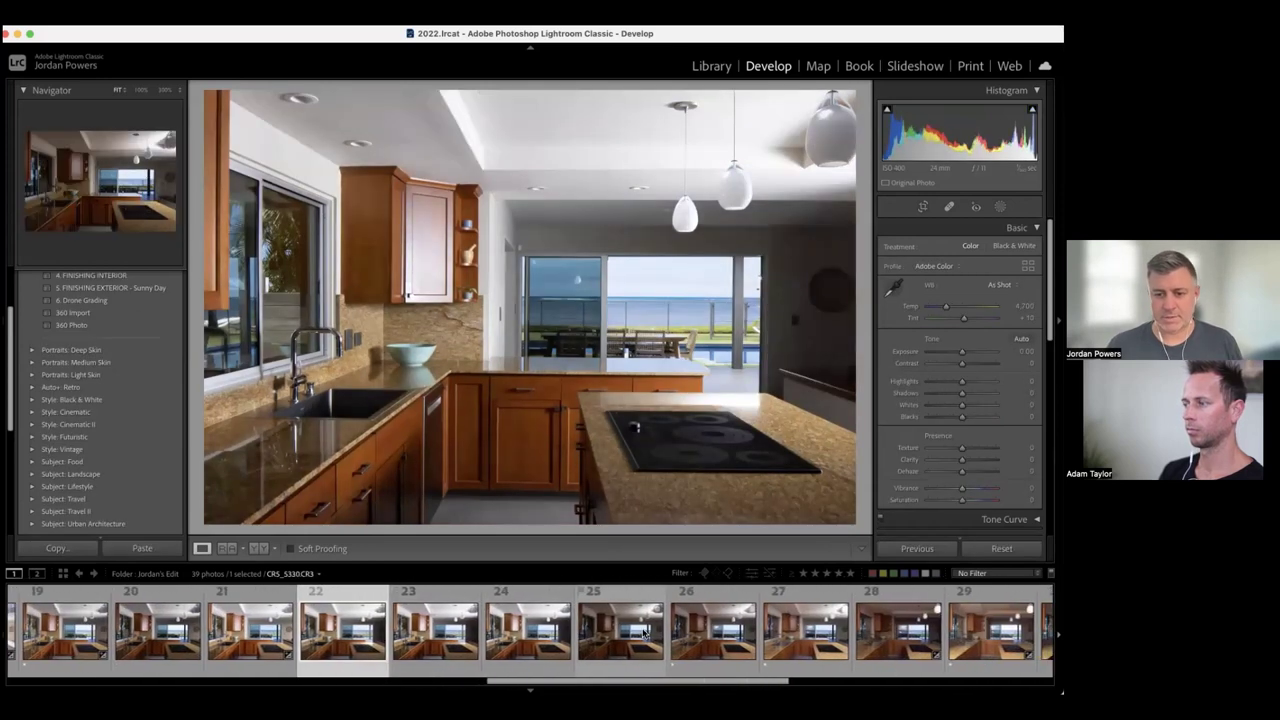
pyautogui.click(698, 642)
# - Browse the remaining flash frames, displaying photo 36 and opening photo 39, CR5_5342_finished.tif
pyautogui.scroll(-6, 690, 640)
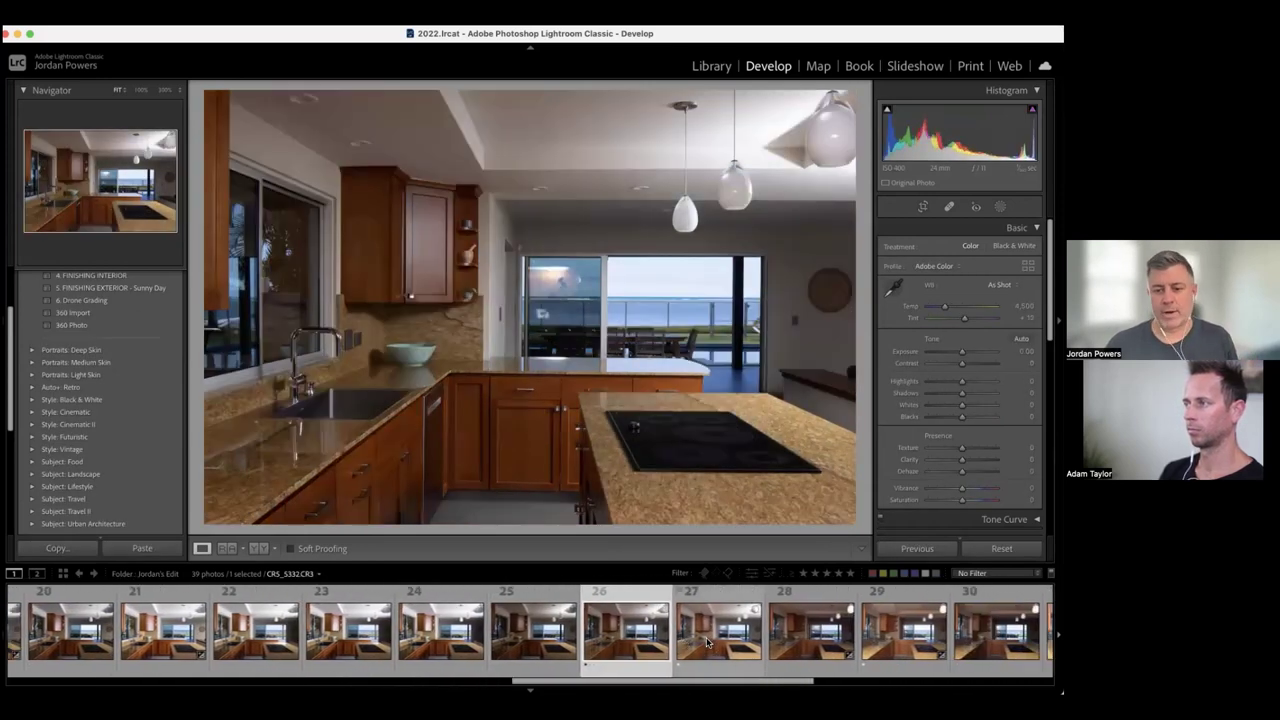
pyautogui.scroll(-3, 625, 630)
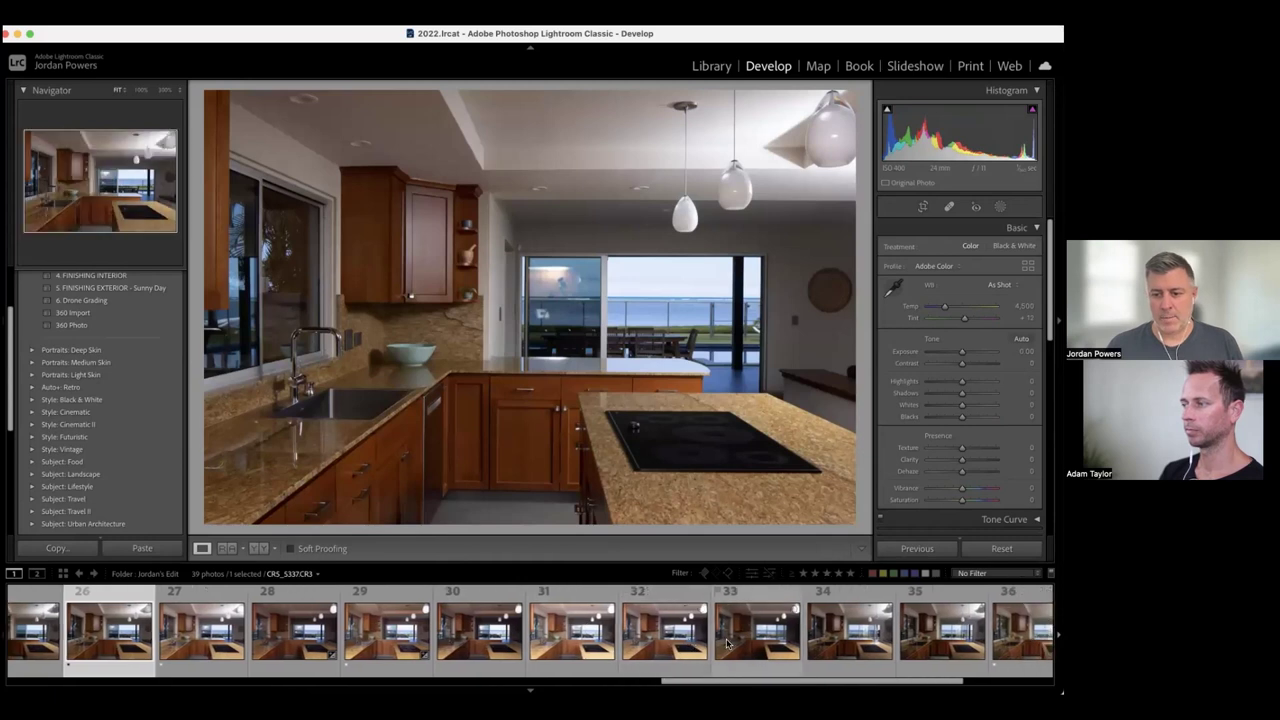
pyautogui.click(800, 636)
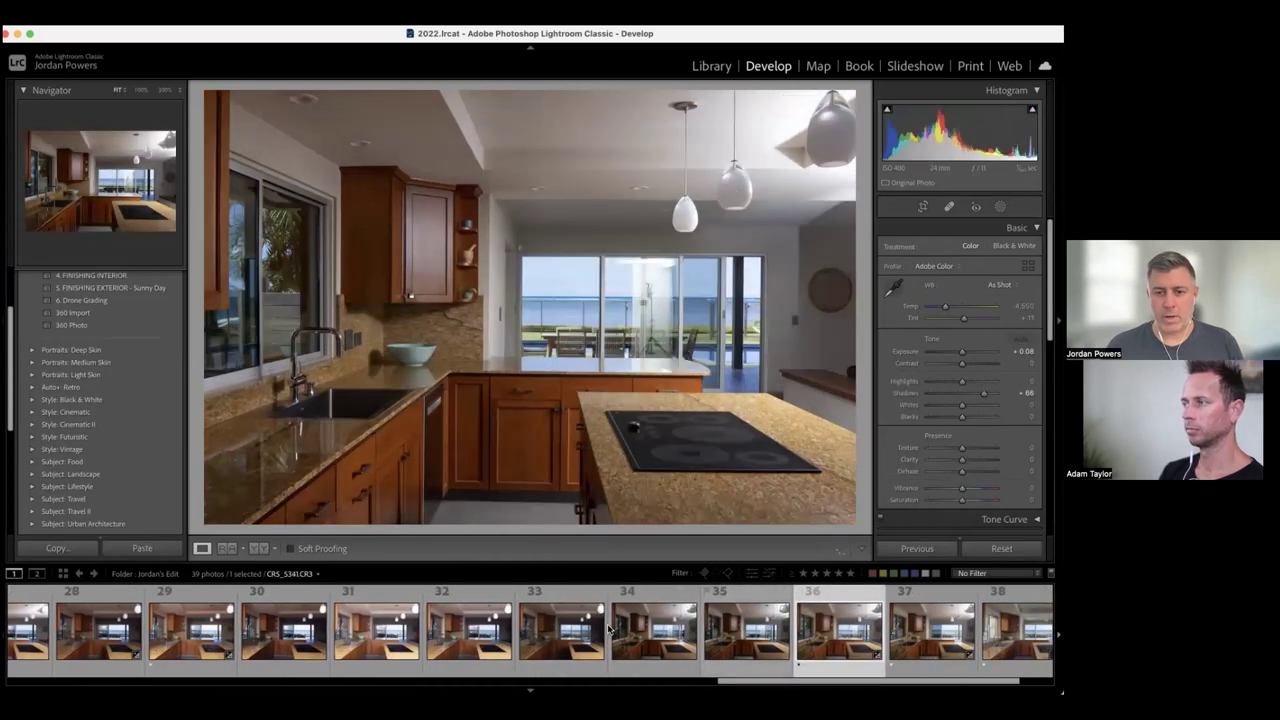
pyautogui.scroll(-1, 597, 634)
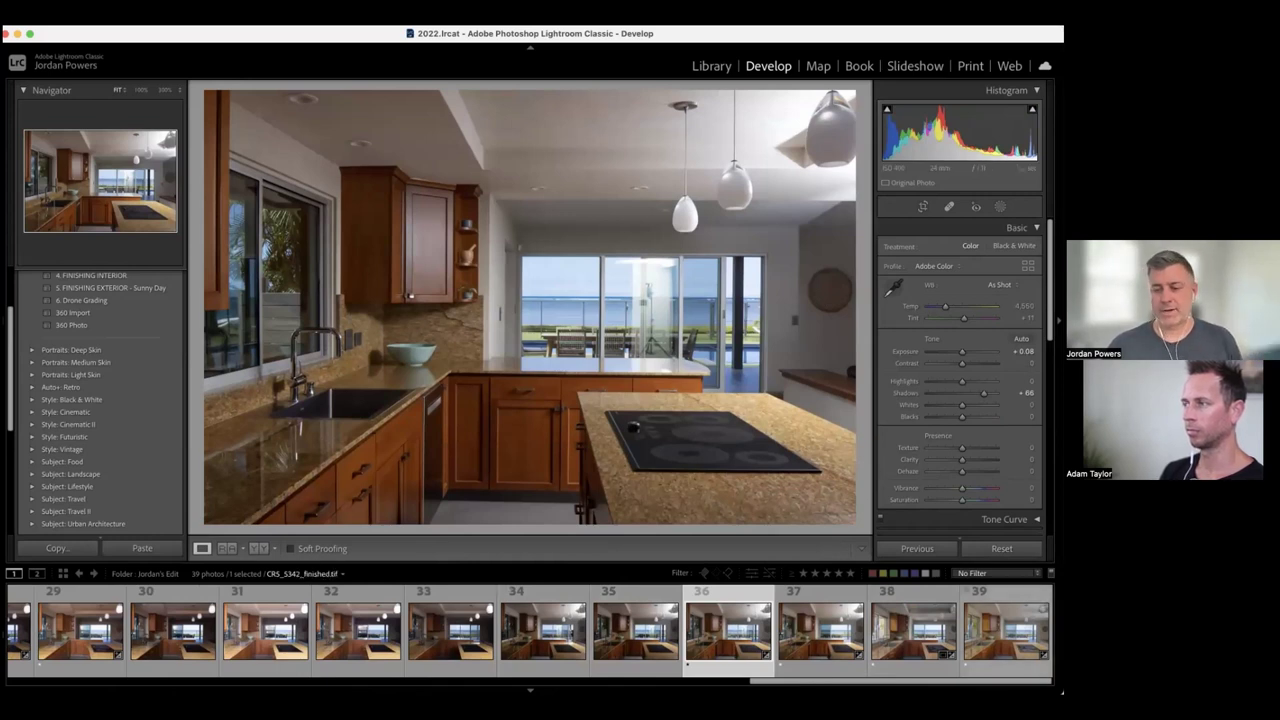
pyautogui.click(1005, 630)
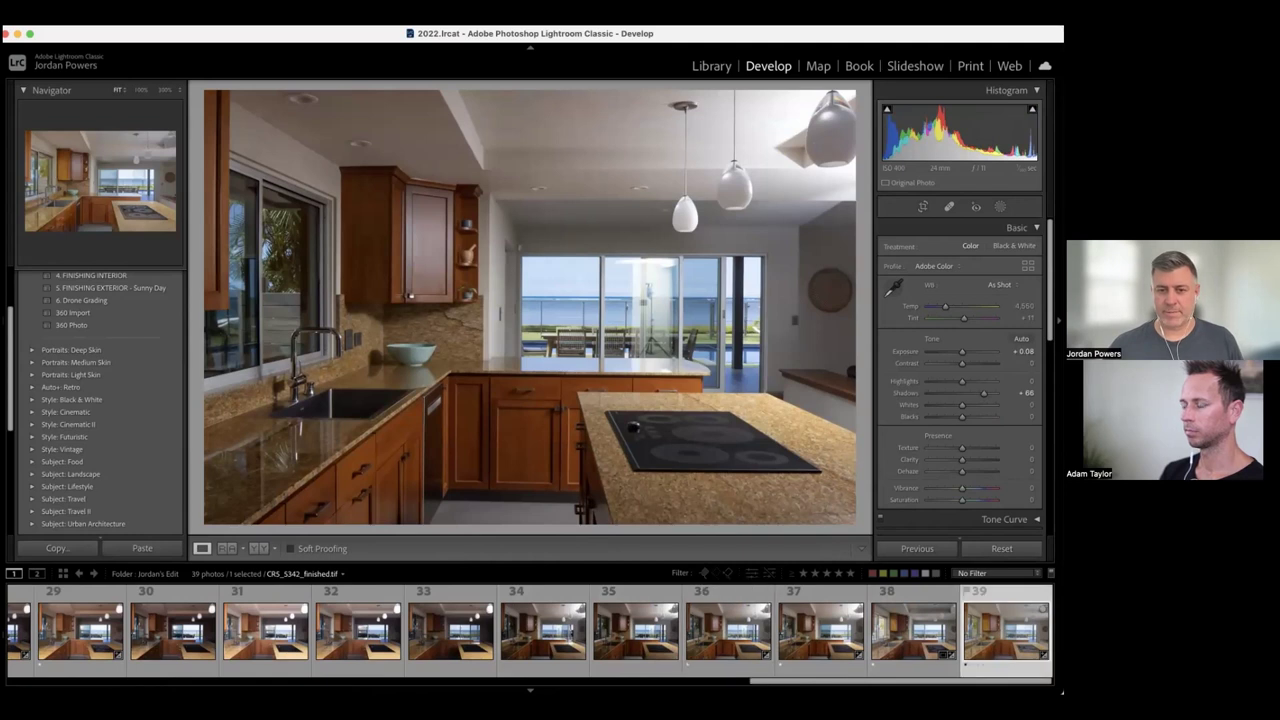
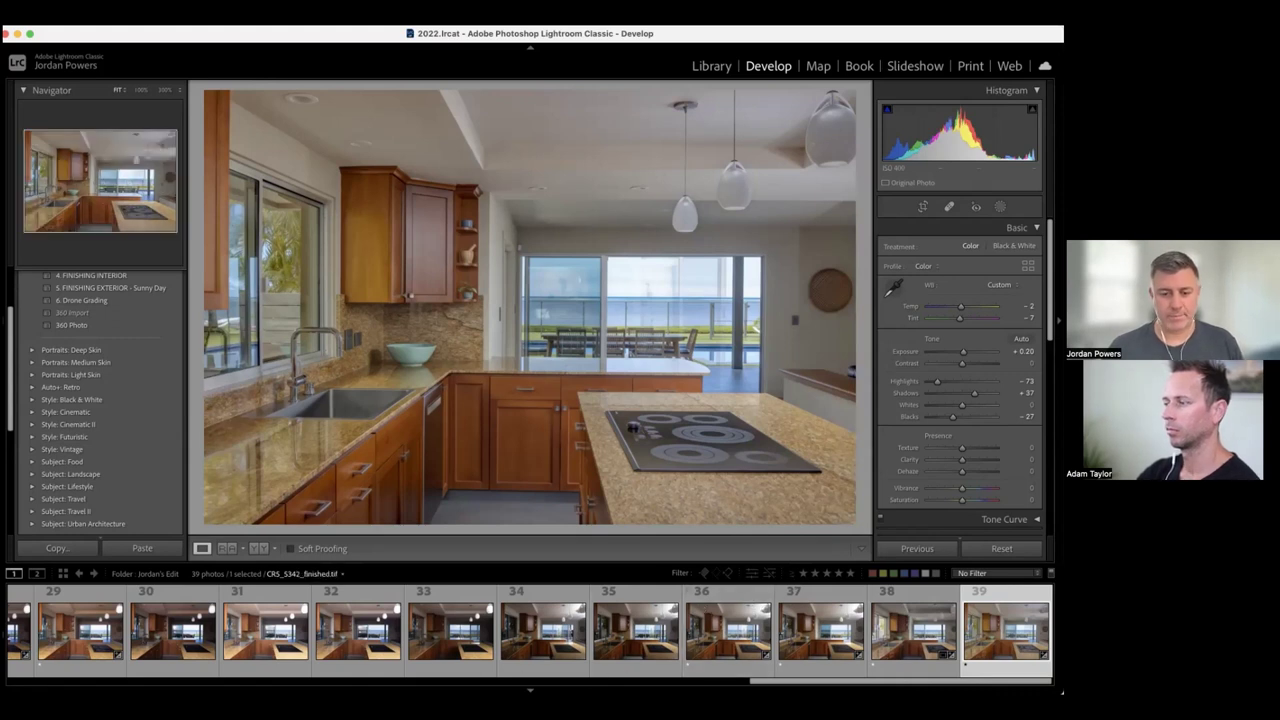
# - Switch to Photoshop and turn on layer CR5_5323.CR3 above the base exposure, comparing the image with and without it
pyautogui.press('super+Tab')
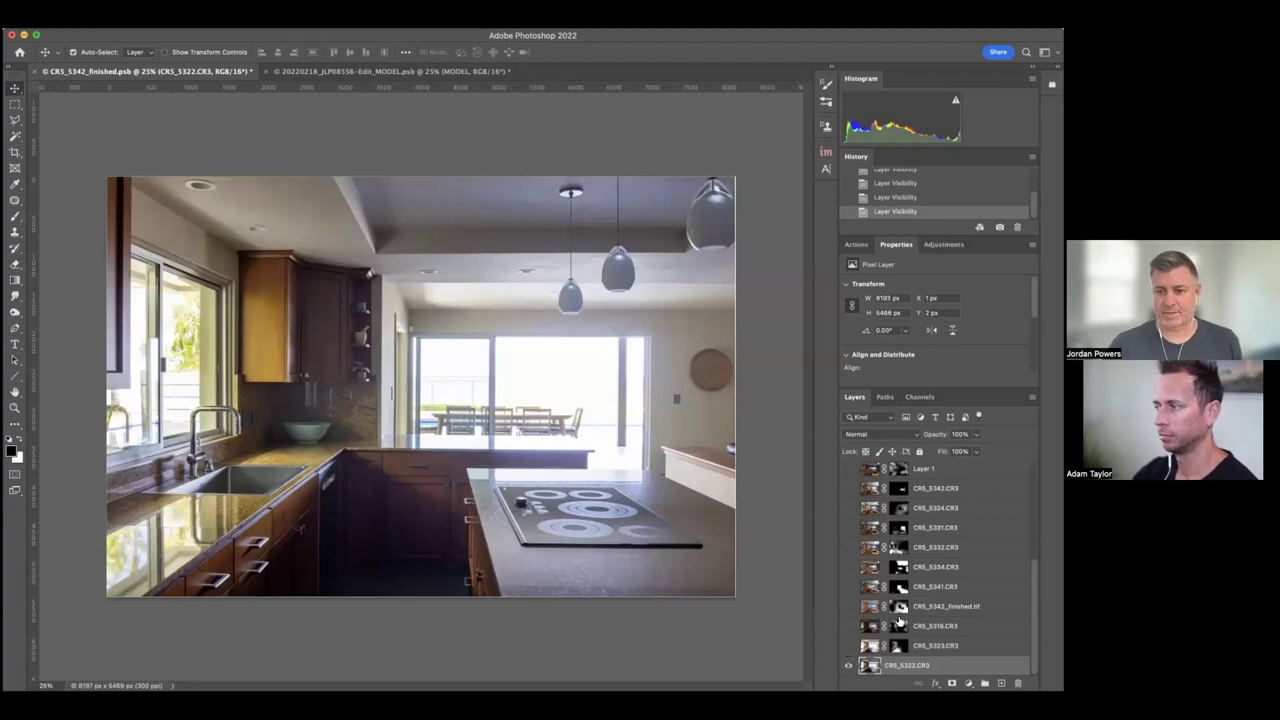
pyautogui.scroll(2, 848, 650)
pyautogui.scroll(-2, 848, 650)
pyautogui.click(848, 646)
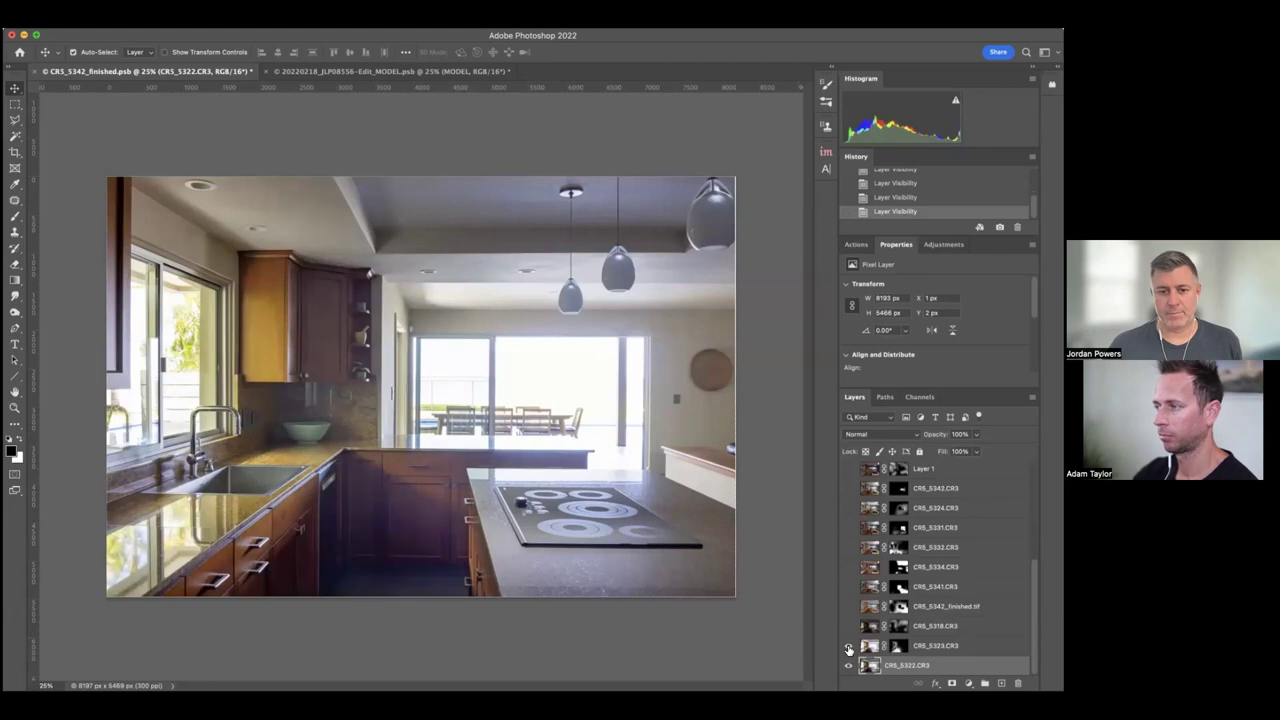
pyautogui.click(848, 646)
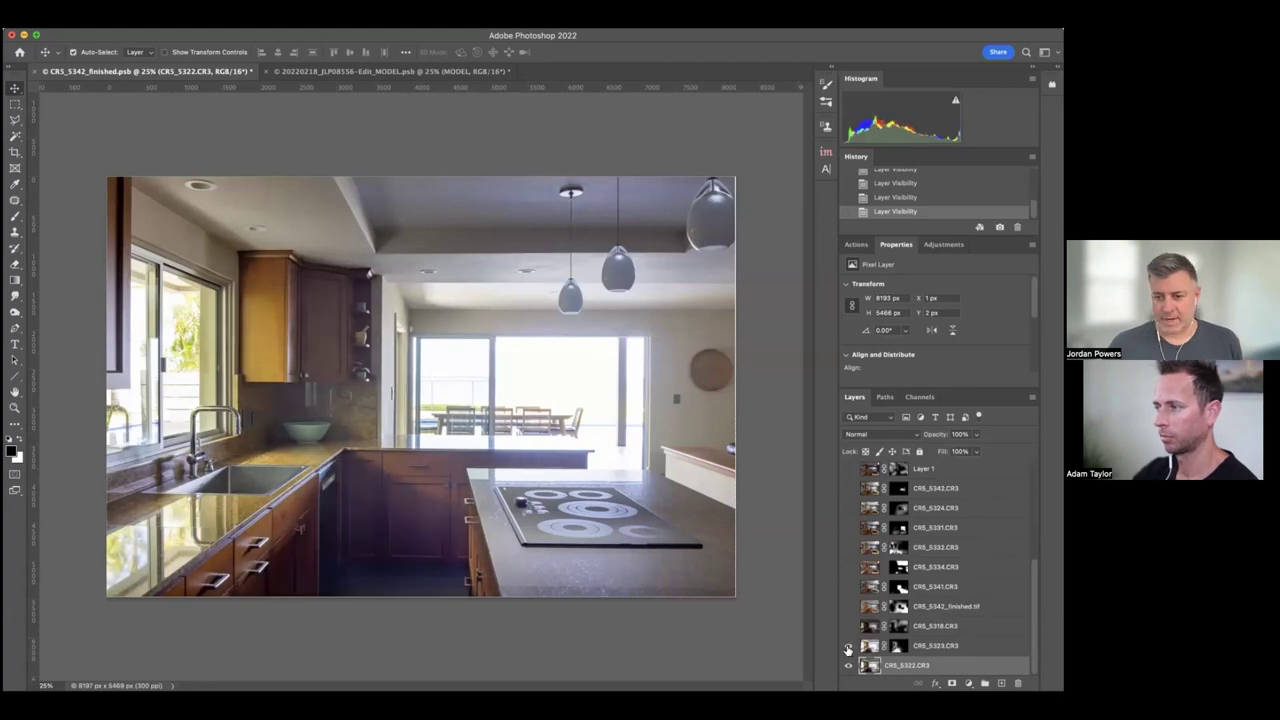
pyautogui.click(848, 647)
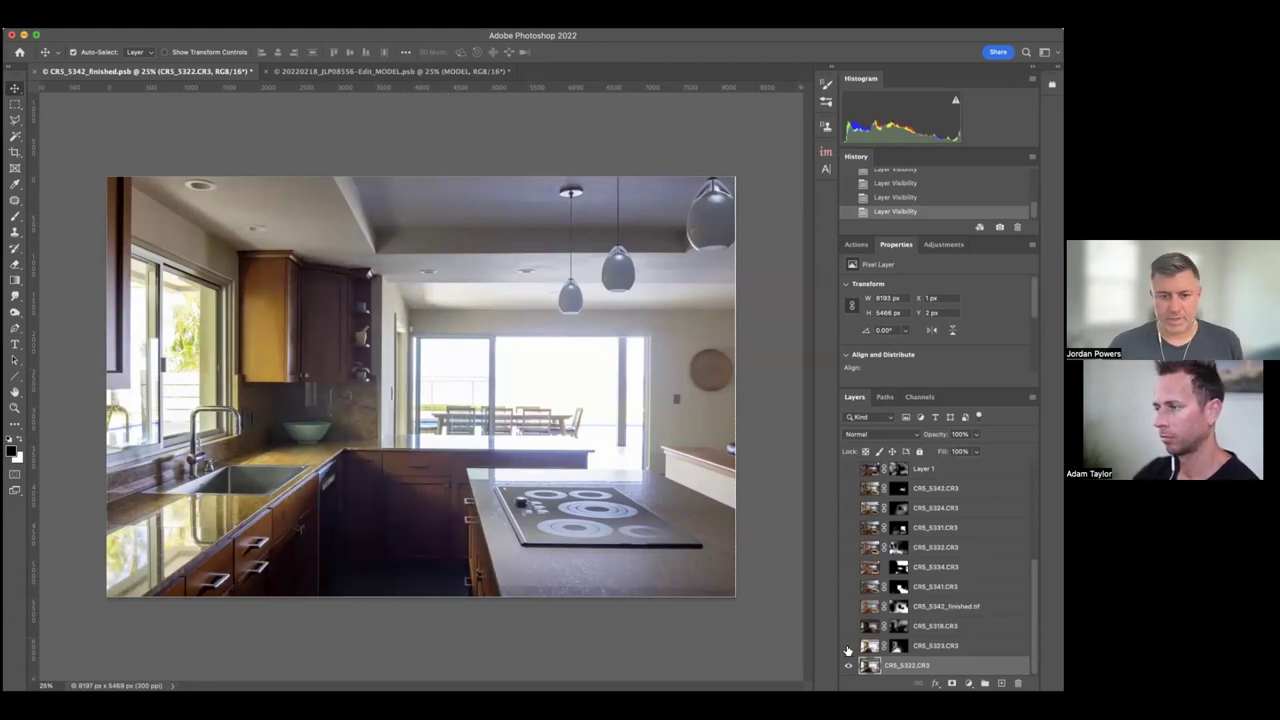
pyautogui.click(848, 647)
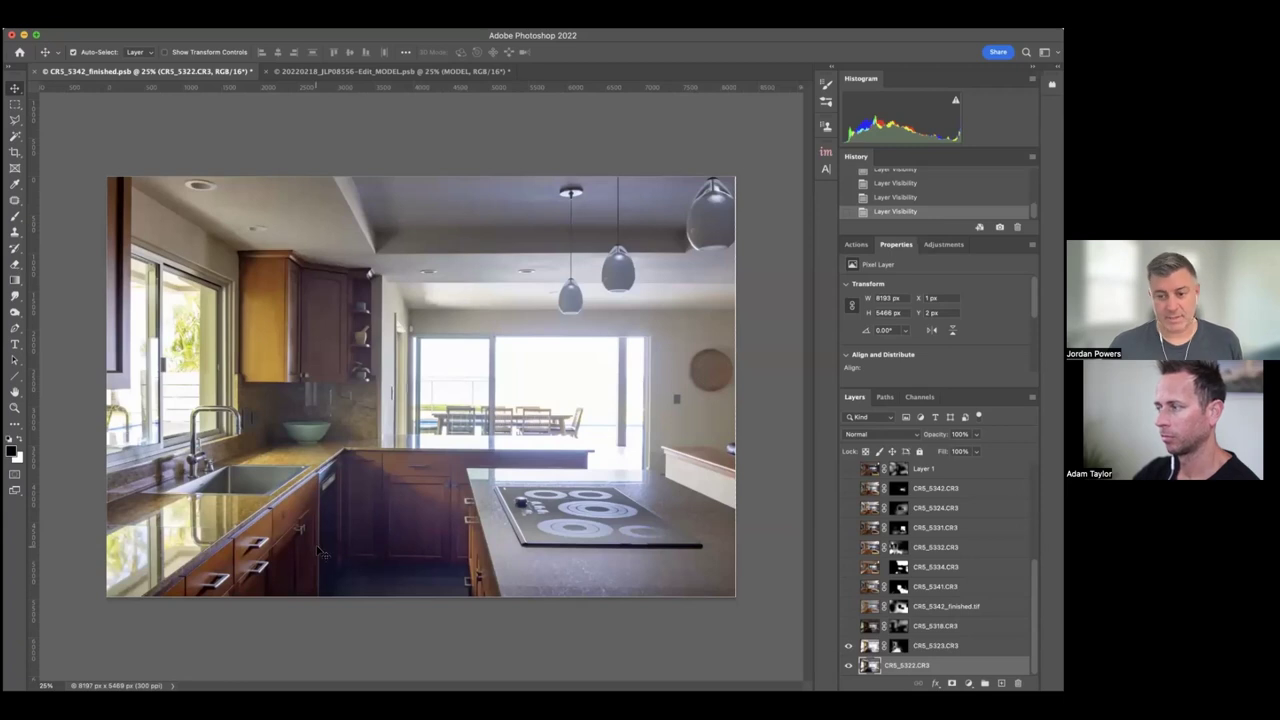
# - Show layer CR5_5318.CR3, and check the mask of CR5_5323.CR3 by disabling and re-enabling it
pyautogui.click(848, 626)
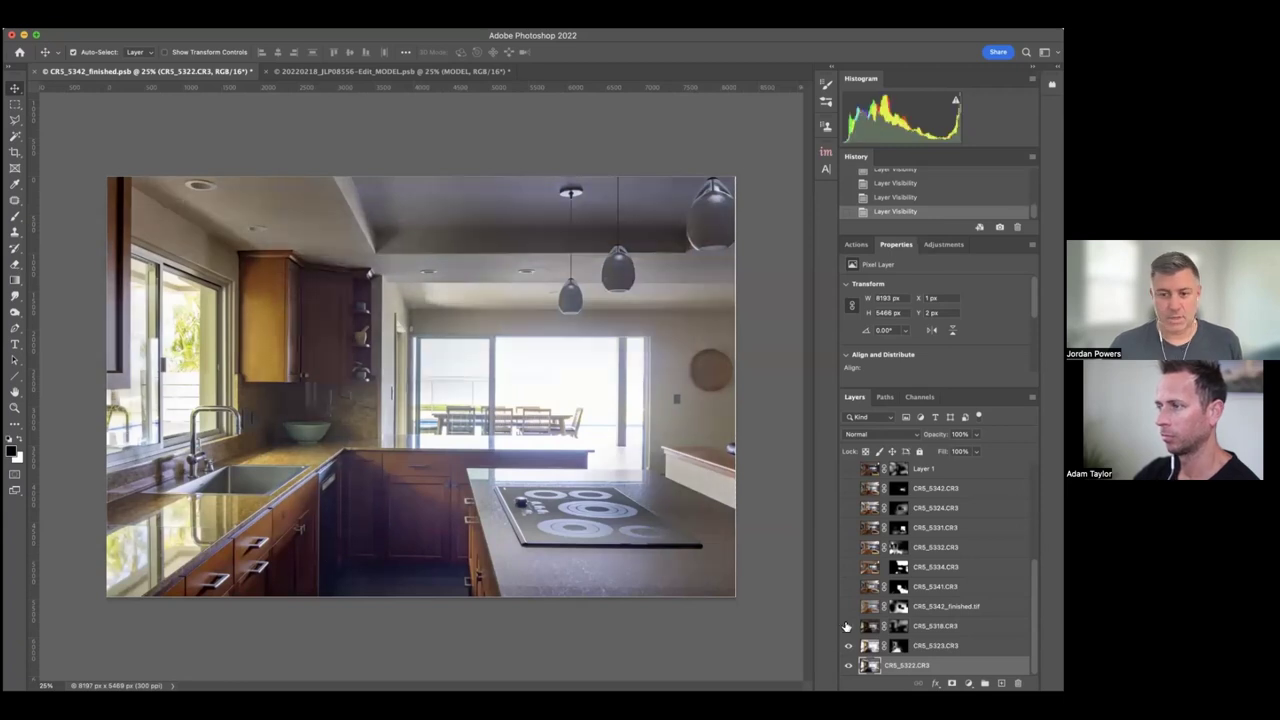
pyautogui.keyDown('shift'); pyautogui.click(898, 645); pyautogui.keyUp('shift')
pyautogui.keyDown('shift'); pyautogui.click(898, 645); pyautogui.keyUp('shift')
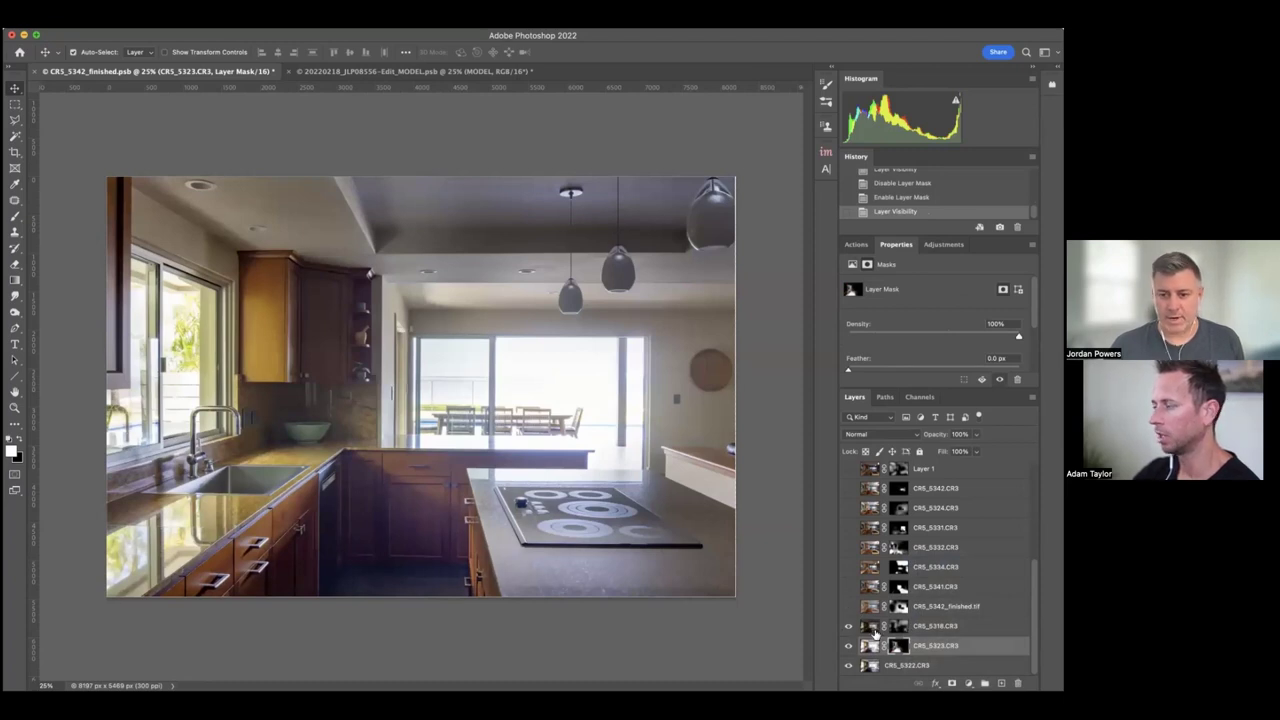
pyautogui.click(958, 627)
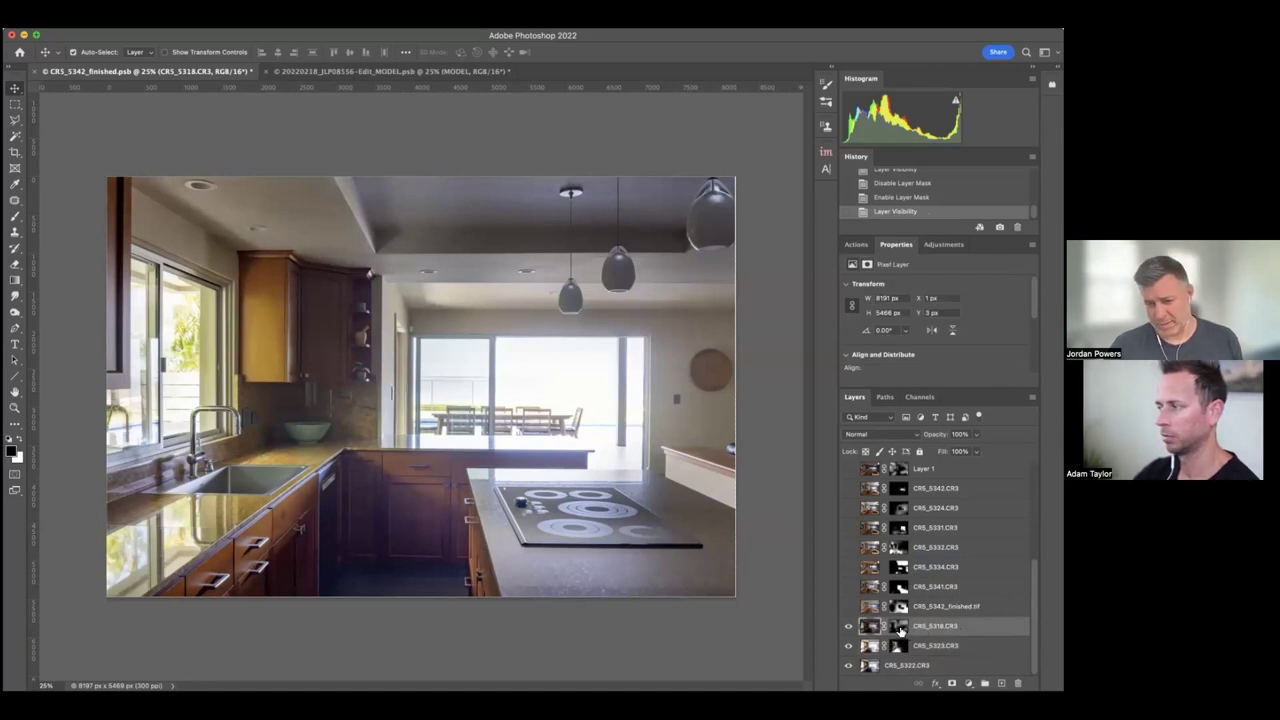
pyautogui.click(898, 647)
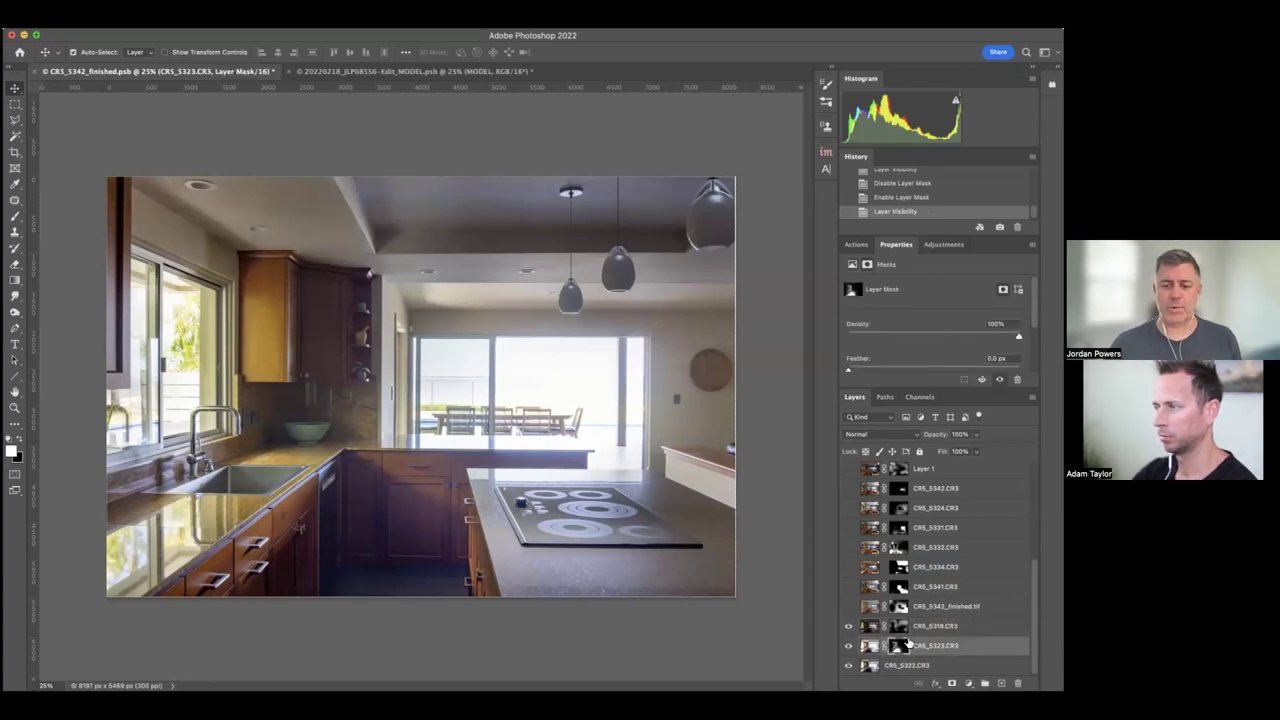
pyautogui.click(898, 626)
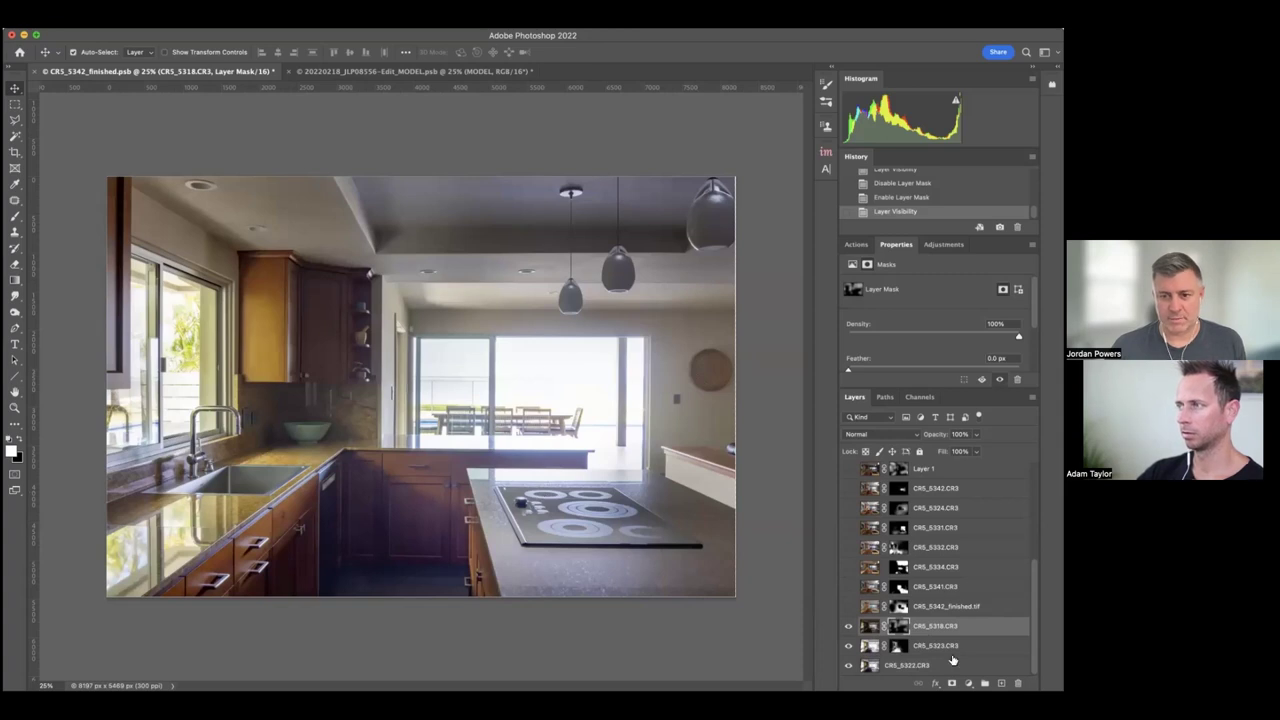
# - Turn on layer CR5_5342_finished.tif, comparing the kitchen repeatedly with and without it
pyautogui.click(846, 607)
pyautogui.click(846, 607)
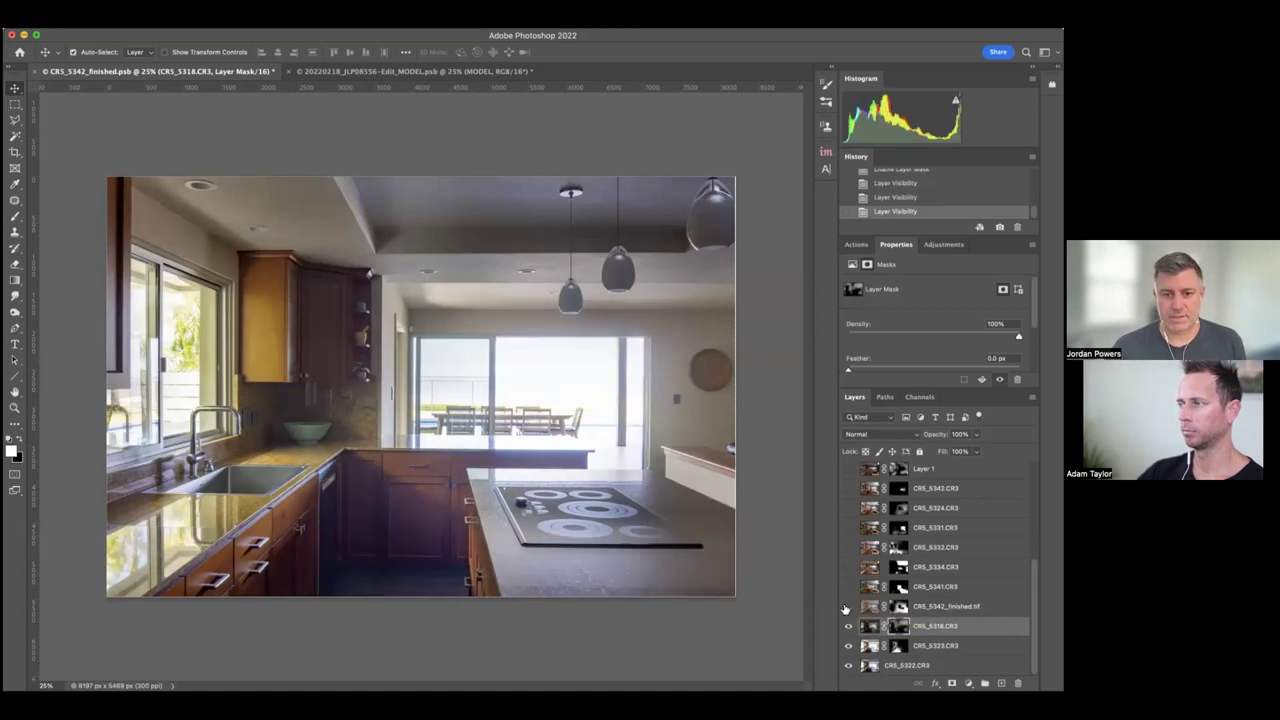
pyautogui.click(846, 607)
pyautogui.click(846, 607)
pyautogui.click(846, 607)
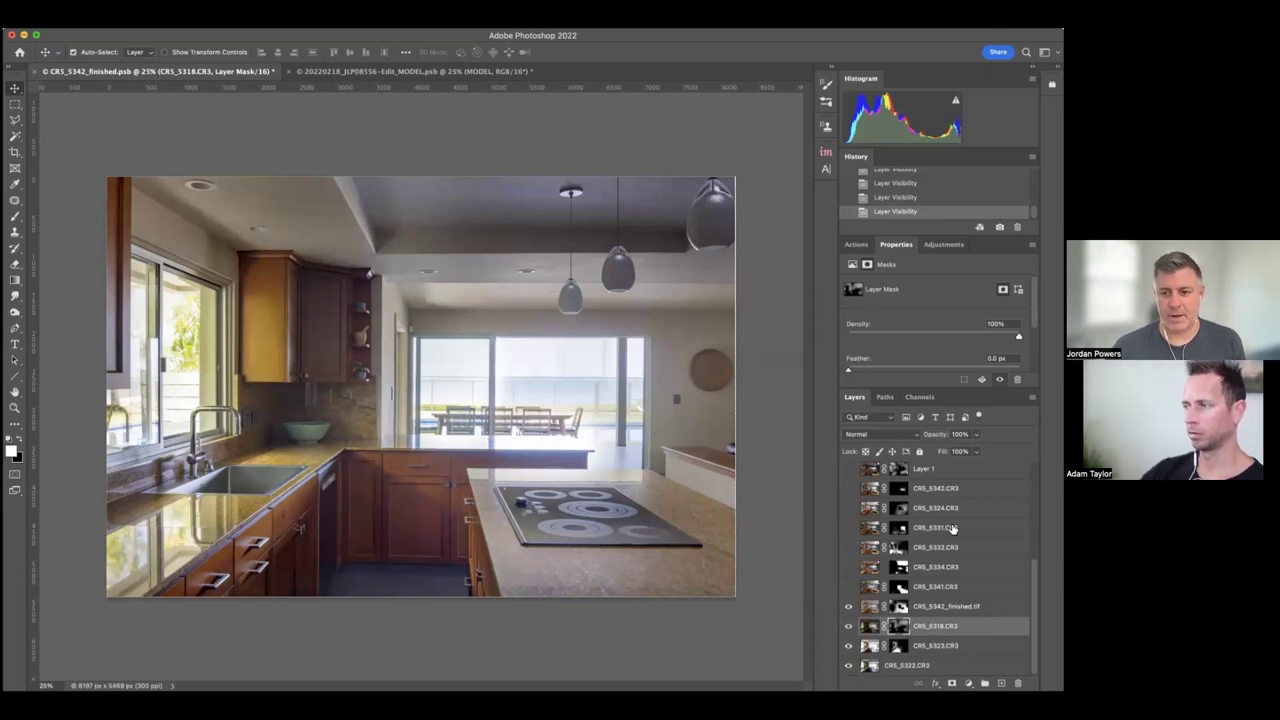
pyautogui.click(849, 609)
pyautogui.click(849, 609)
pyautogui.click(849, 609)
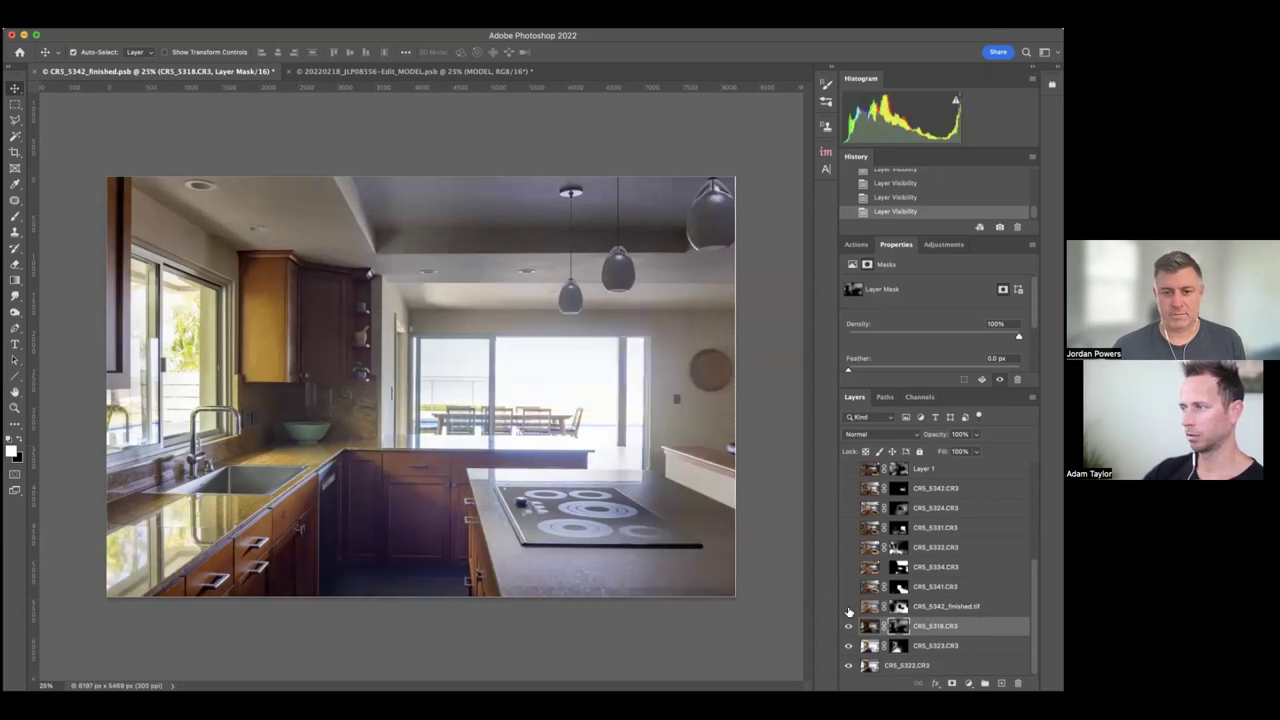
pyautogui.click(849, 609)
pyautogui.click(849, 609)
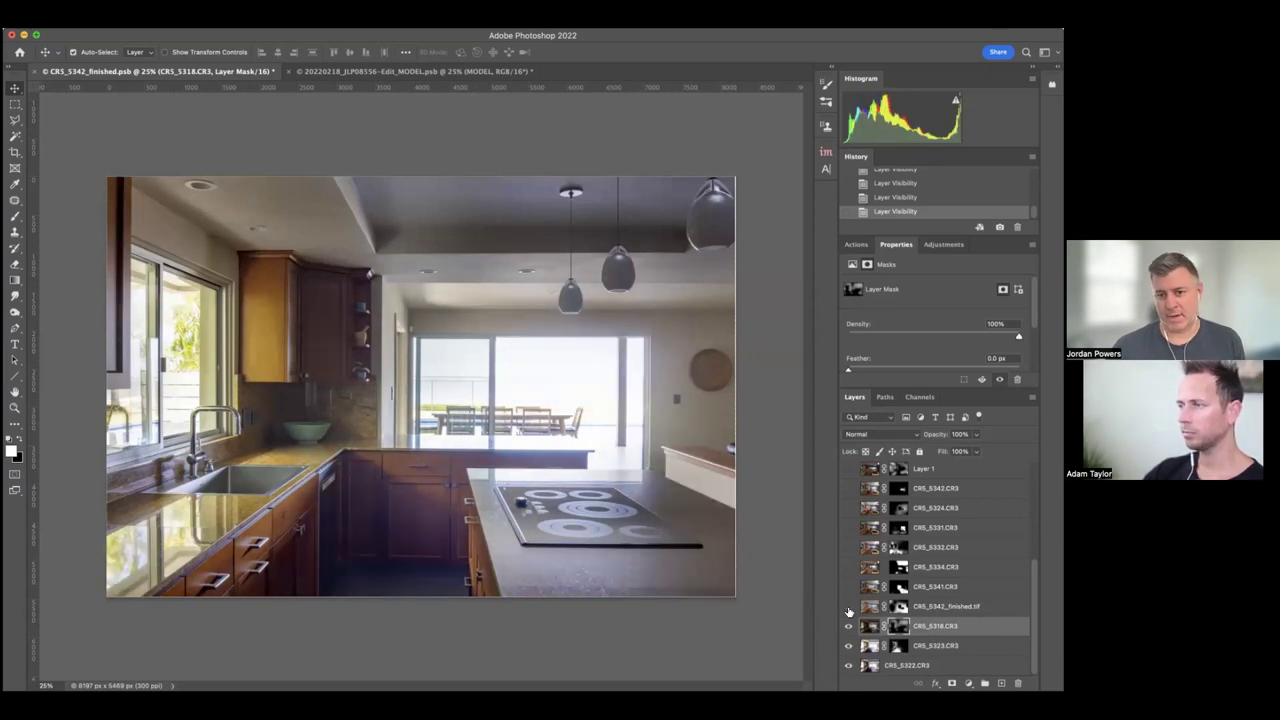
pyautogui.click(849, 609)
pyautogui.click(849, 609)
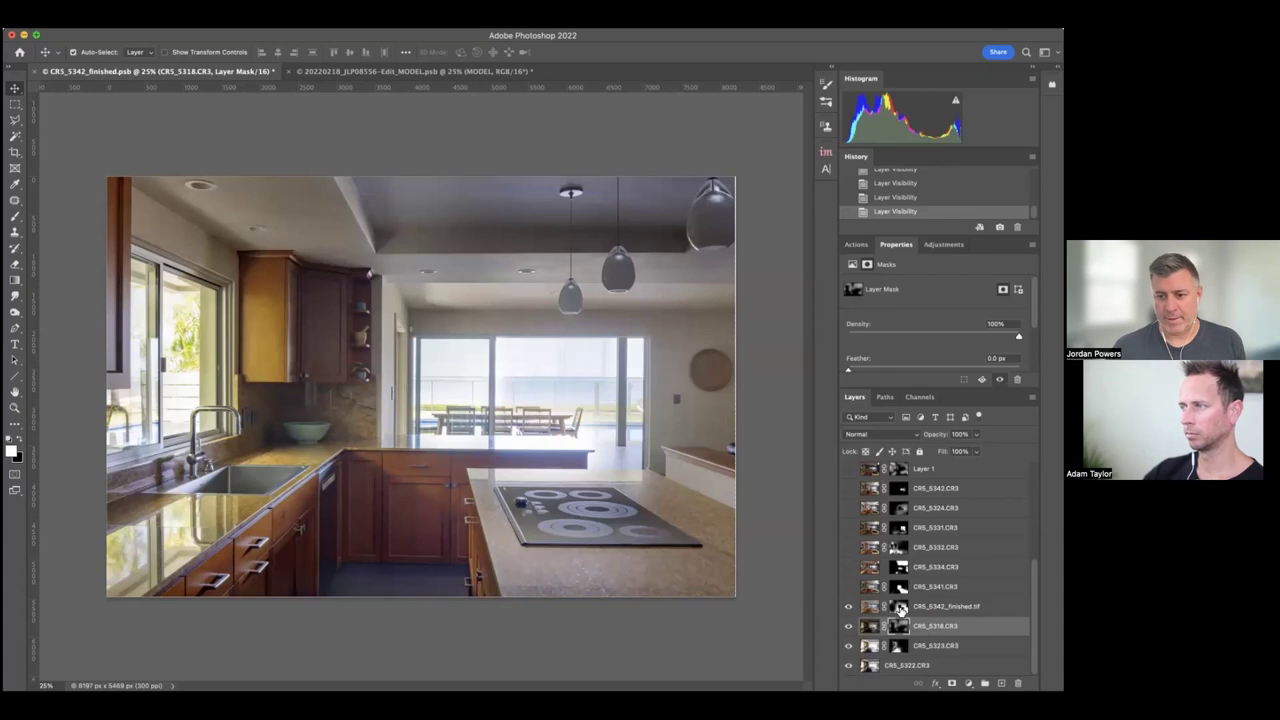
# - Disable the layer mask of CR5_5342_finished.tif to examine the unmasked blend, and re-enable it
pyautogui.click(899, 607)
pyautogui.rightClick(899, 607)
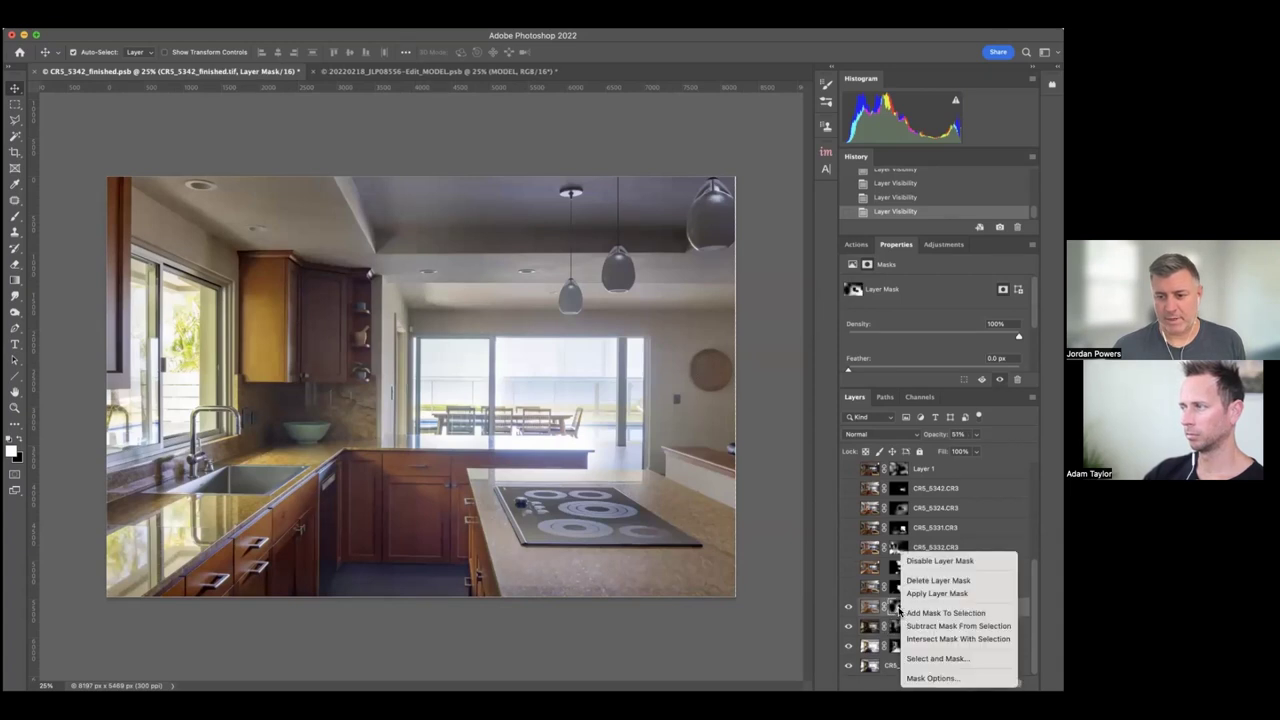
pyautogui.click(930, 563)
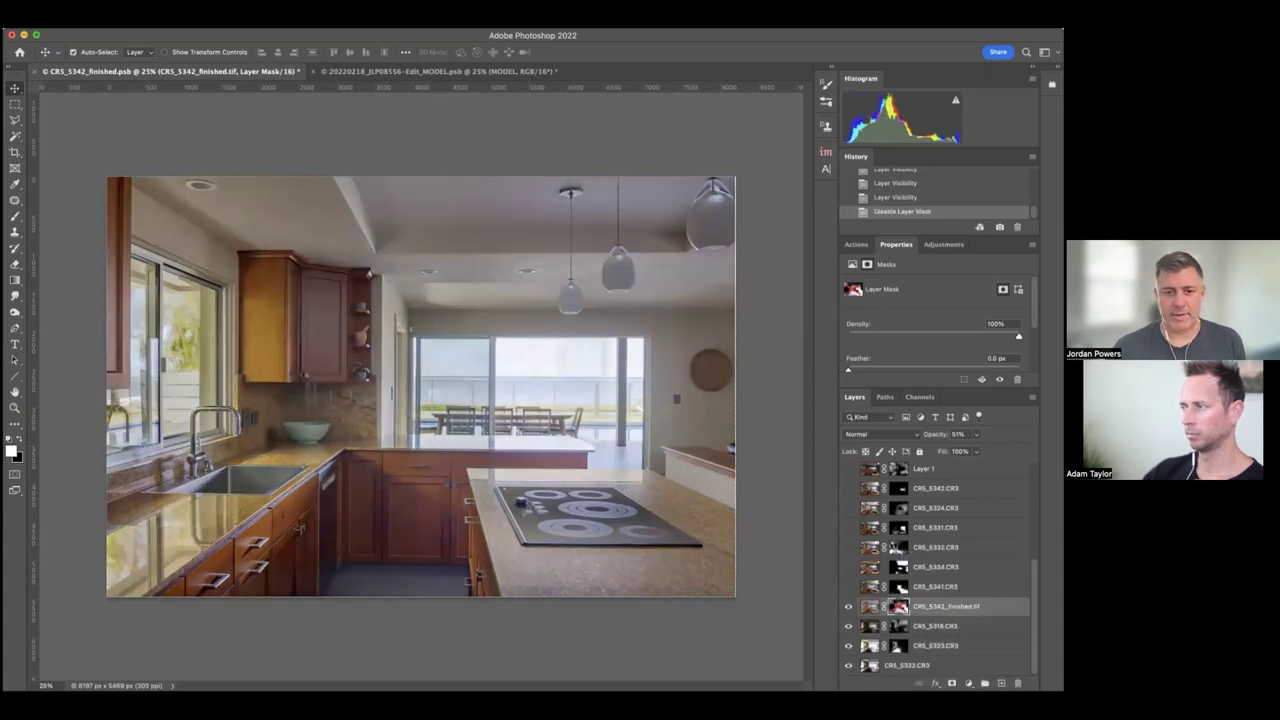
pyautogui.rightClick(897, 607)
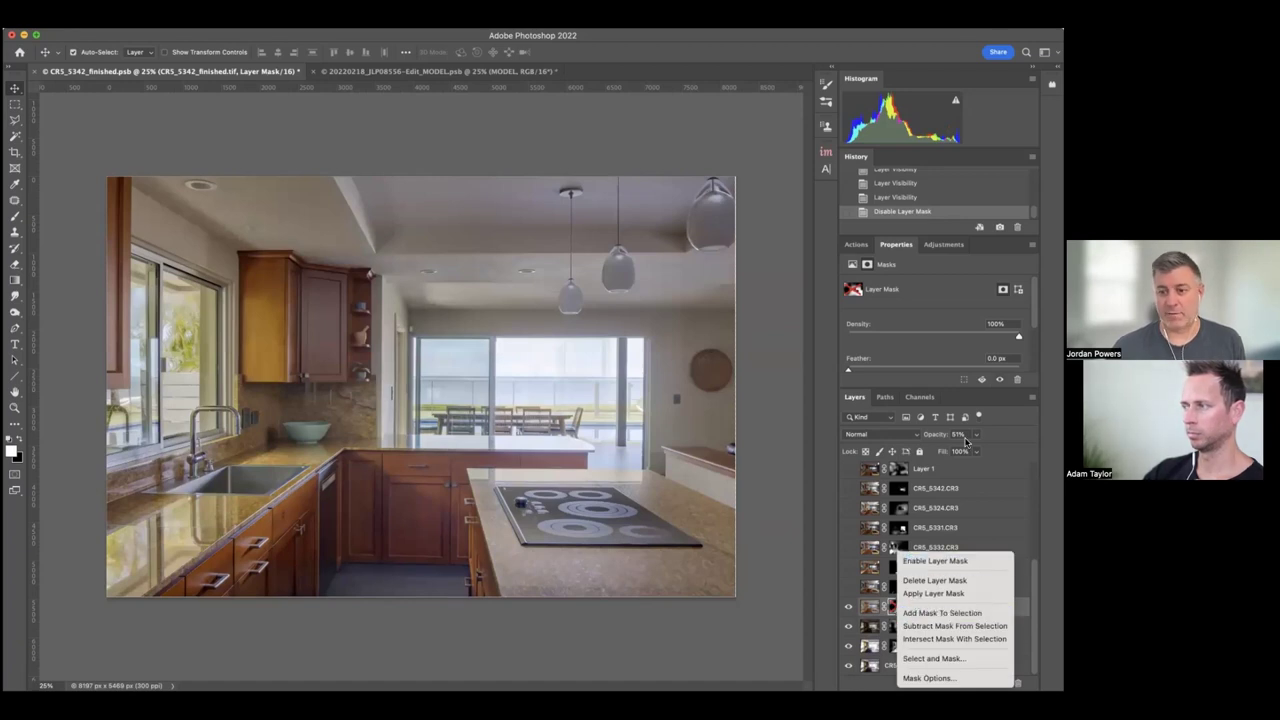
pyautogui.click(935, 562)
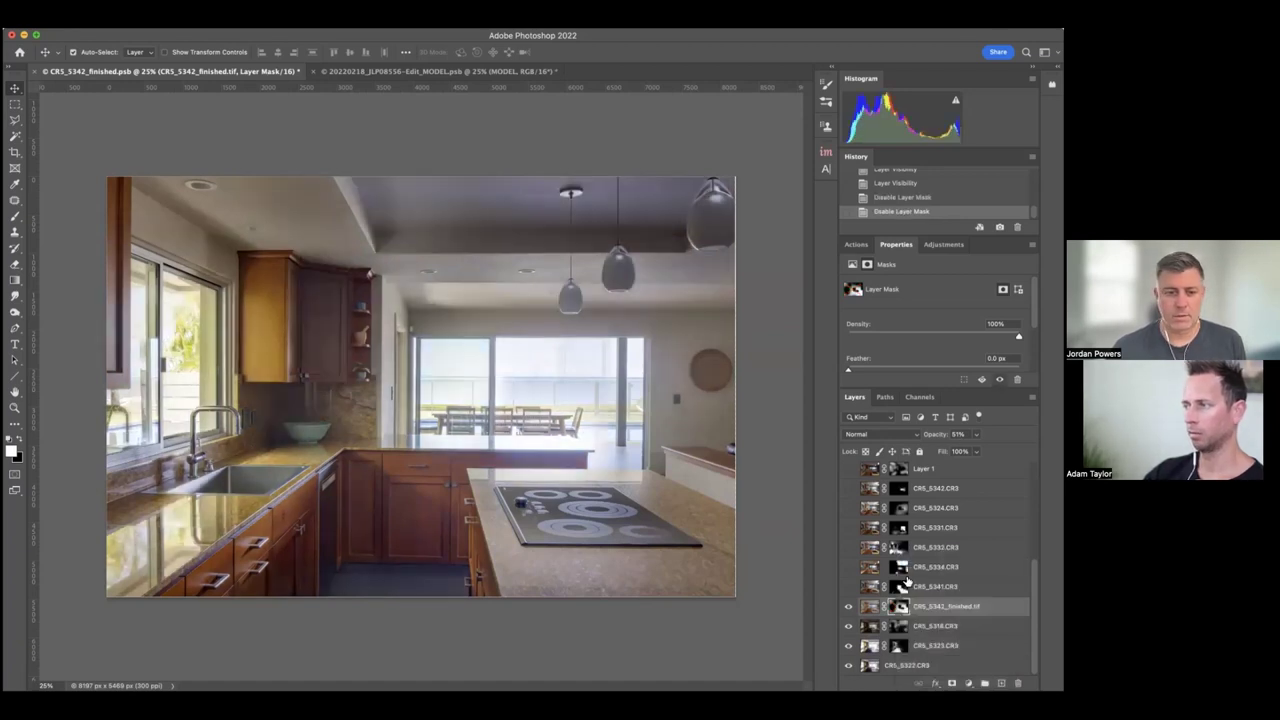
# - Compare the image with and without CR5_5342_finished.tif, and preview layer CR5_5341.CR3 above it
pyautogui.click(850, 607)
pyautogui.click(850, 608)
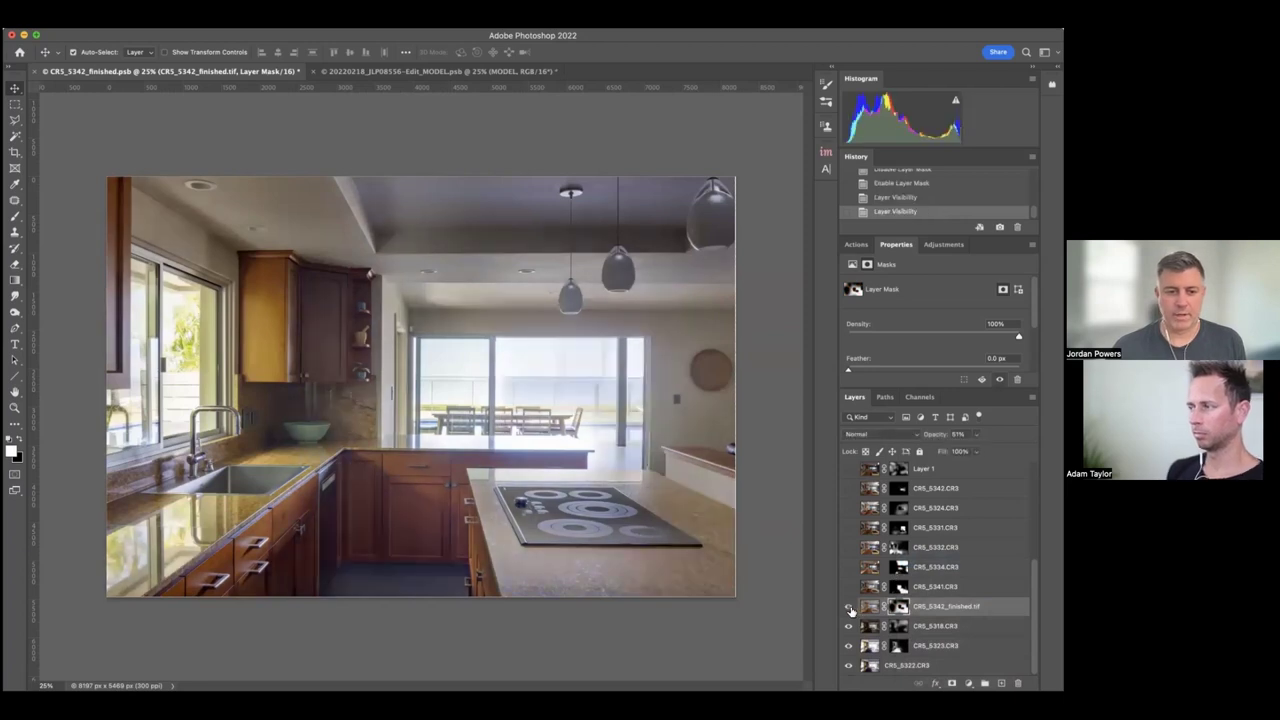
pyautogui.click(849, 608)
pyautogui.click(849, 608)
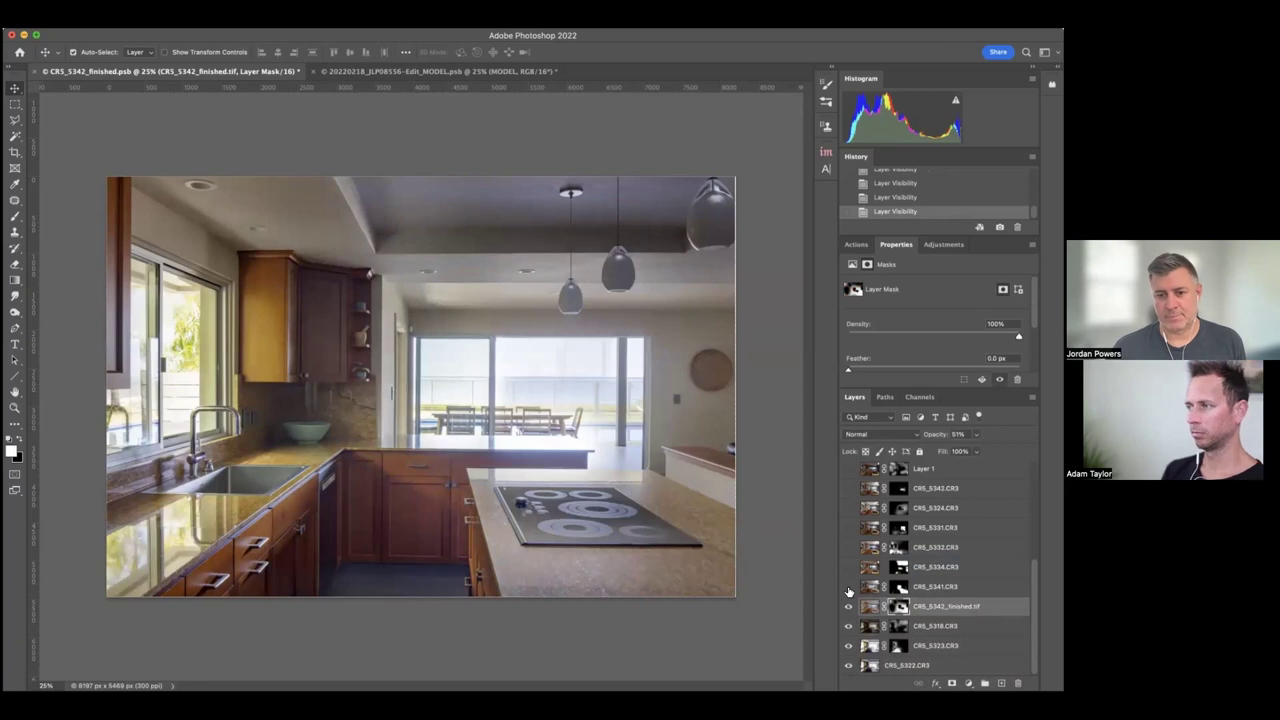
pyautogui.click(849, 588)
pyautogui.click(849, 589)
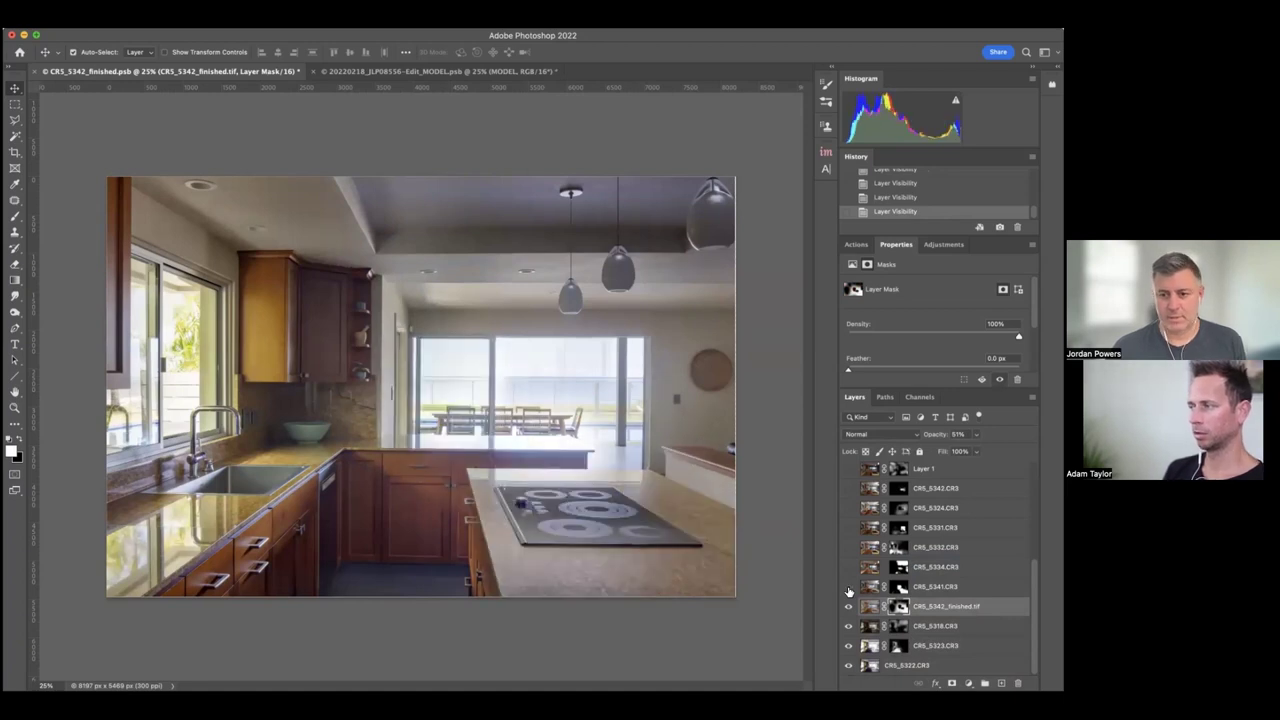
# - Show the flash layers from CR5_5342.CR3 down to CR5_5341.CR3, and compare the image with and without CR5_5342.CR3
pyautogui.scroll(4, 849, 591)
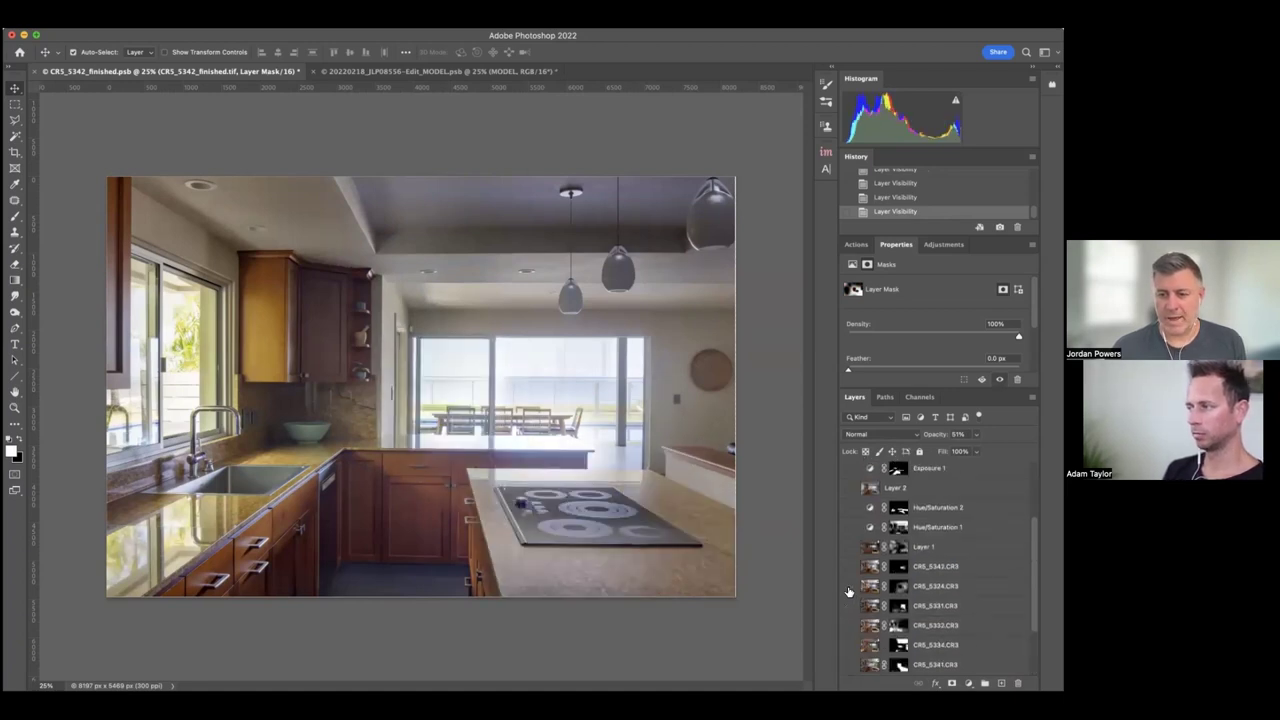
pyautogui.scroll(-2, 849, 591)
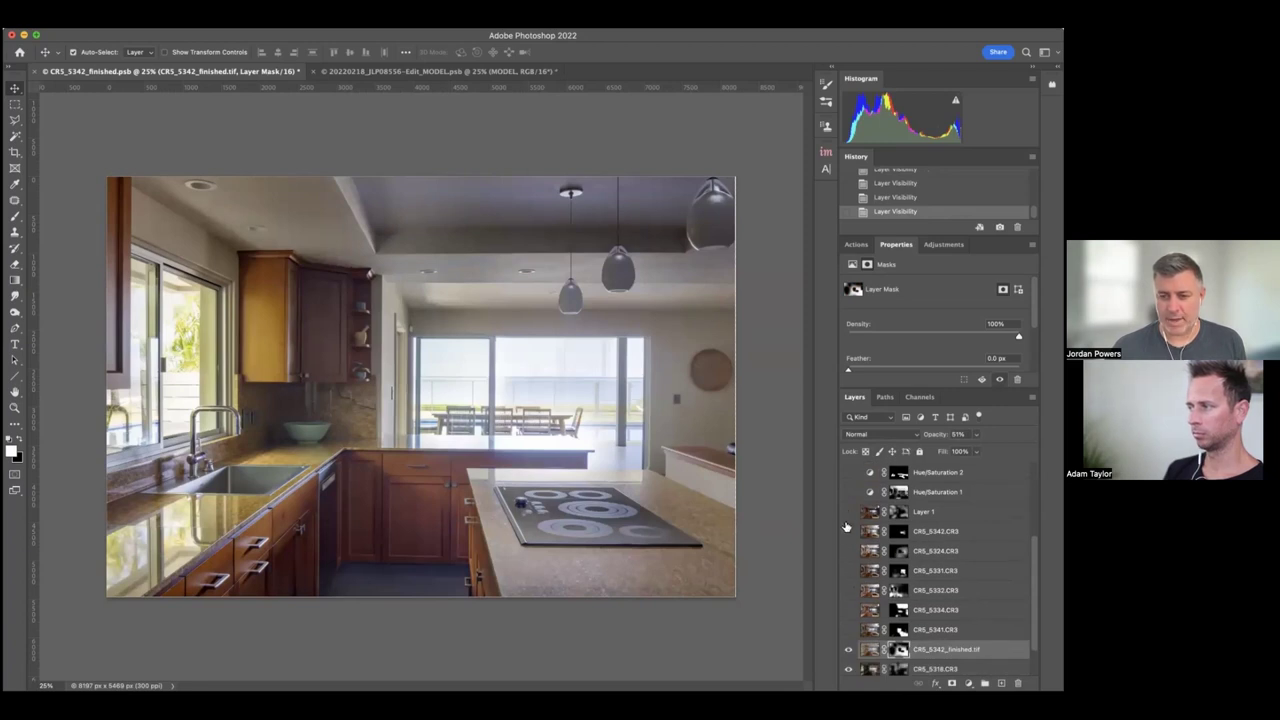
pyautogui.moveTo(848, 535); pyautogui.dragTo(849, 632)
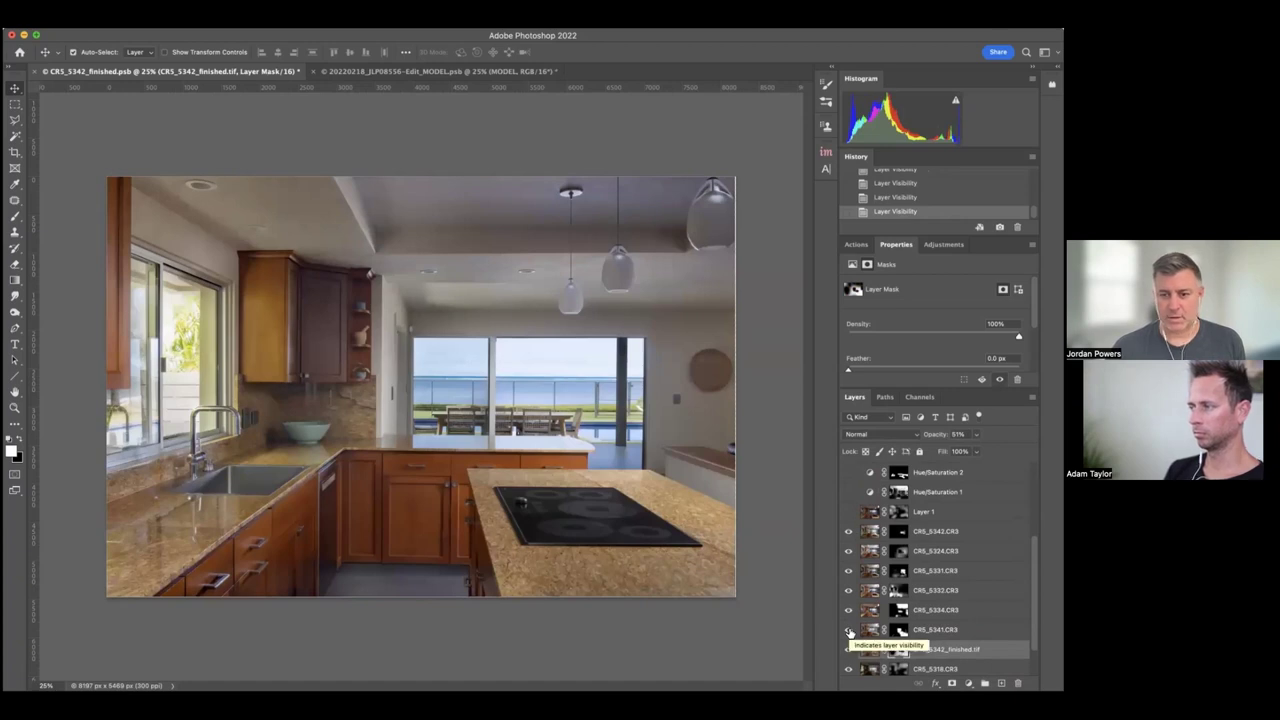
pyautogui.click(849, 531)
pyautogui.click(849, 531)
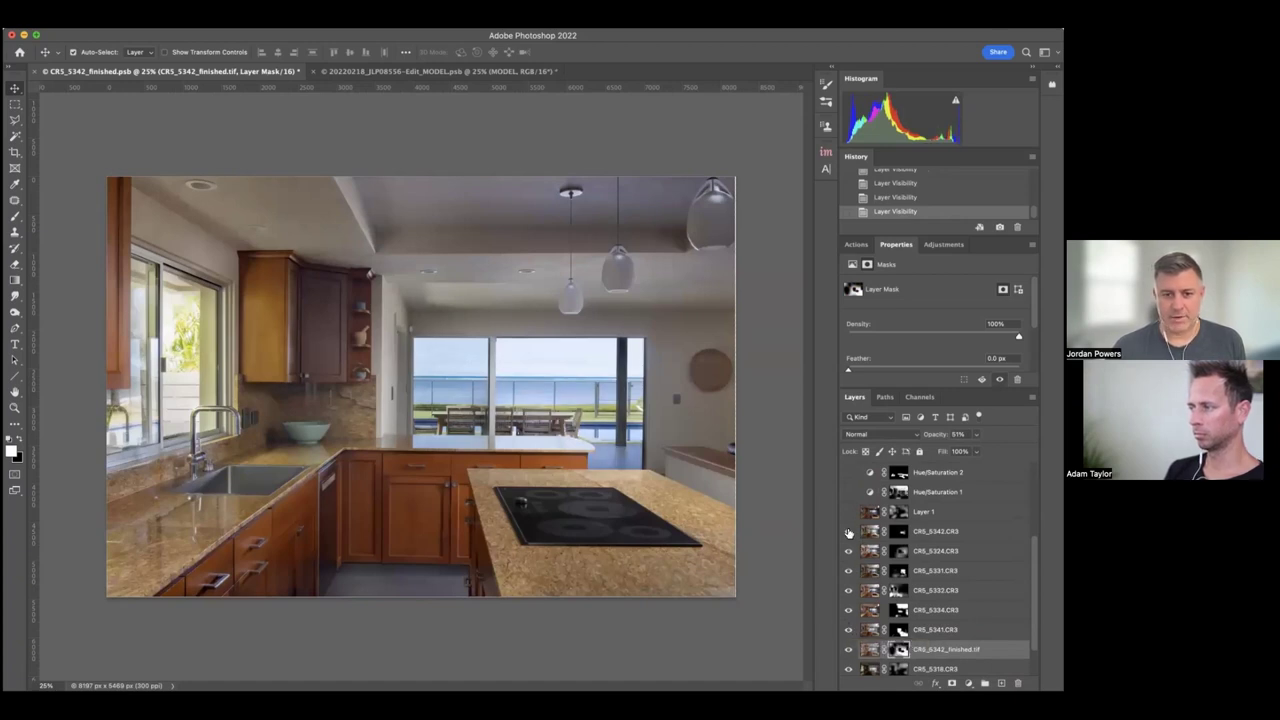
pyautogui.click(849, 531)
pyautogui.click(849, 531)
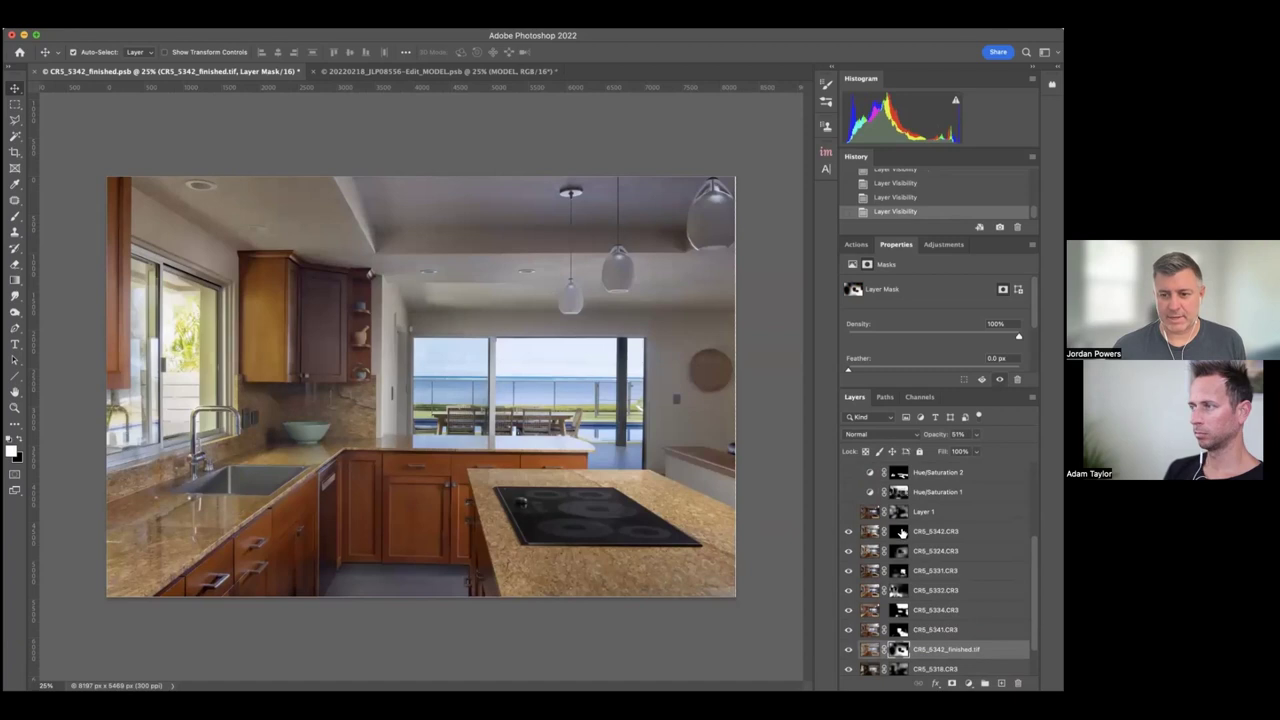
# - Compare the image with and without layers CR5_5324.CR3 and CR5_5331.CR3
pyautogui.click(849, 551)
pyautogui.click(849, 551)
pyautogui.click(849, 551)
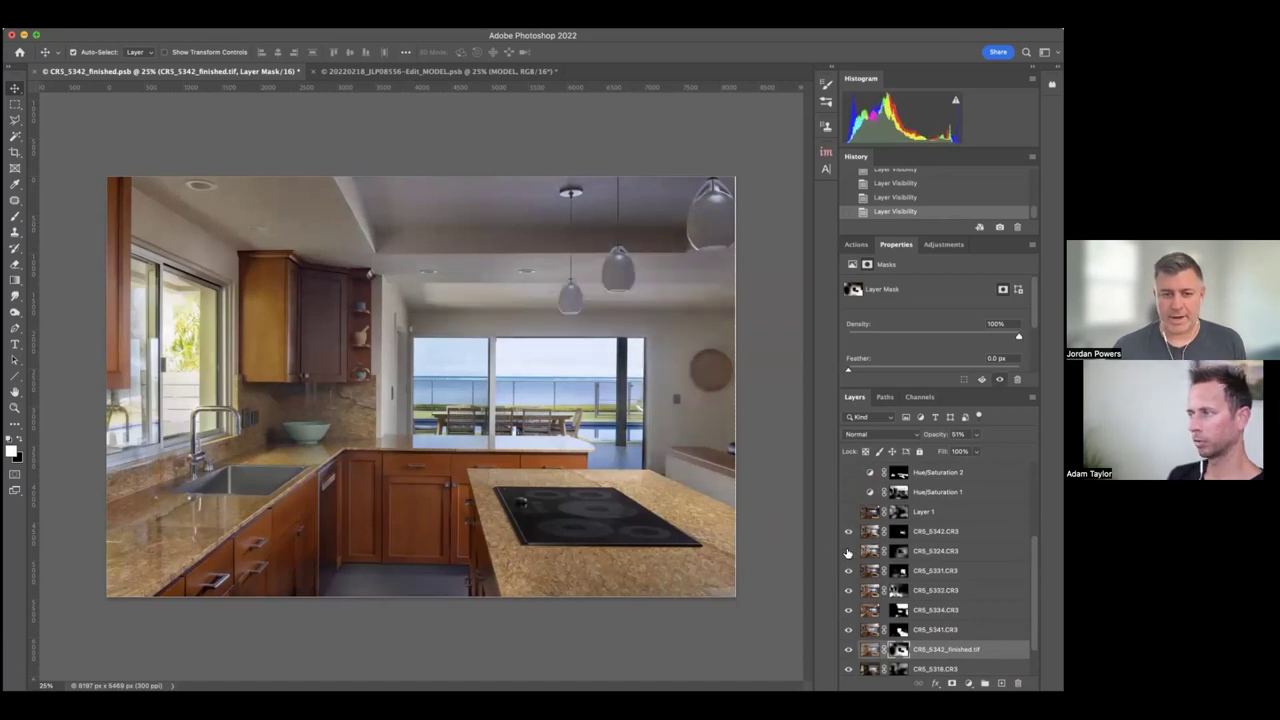
pyautogui.click(848, 553)
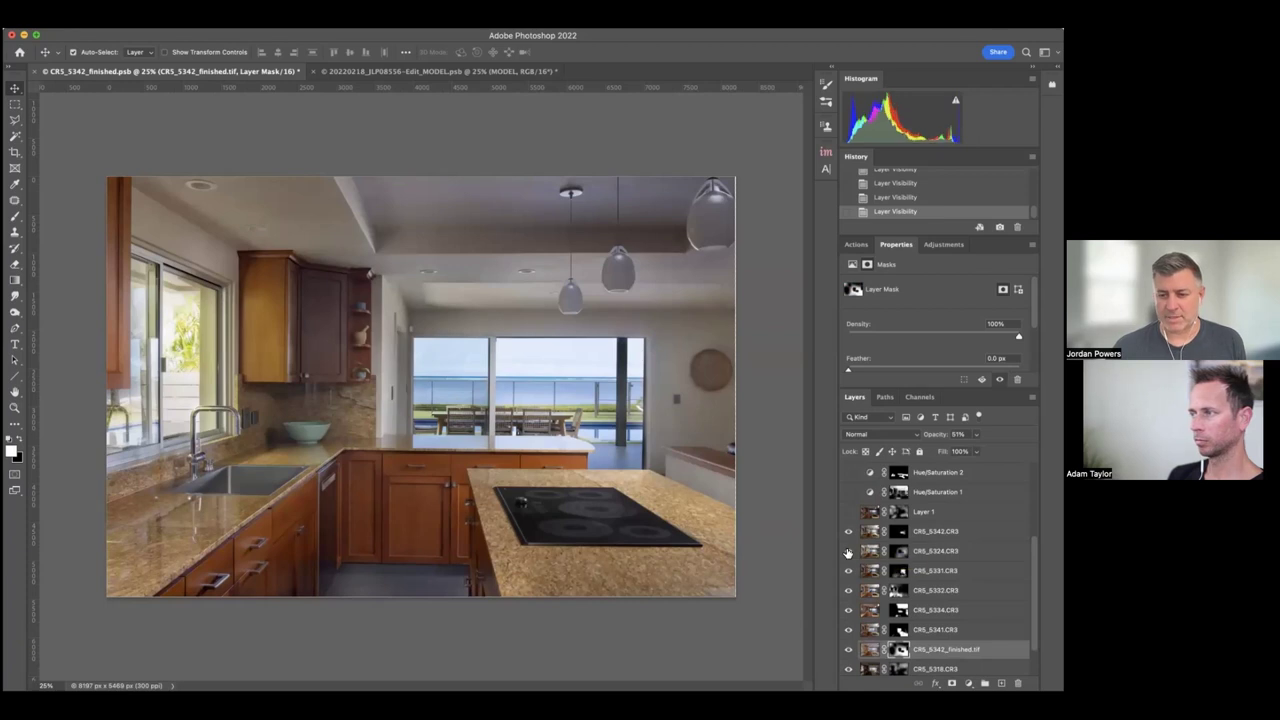
pyautogui.click(848, 555)
pyautogui.click(848, 555)
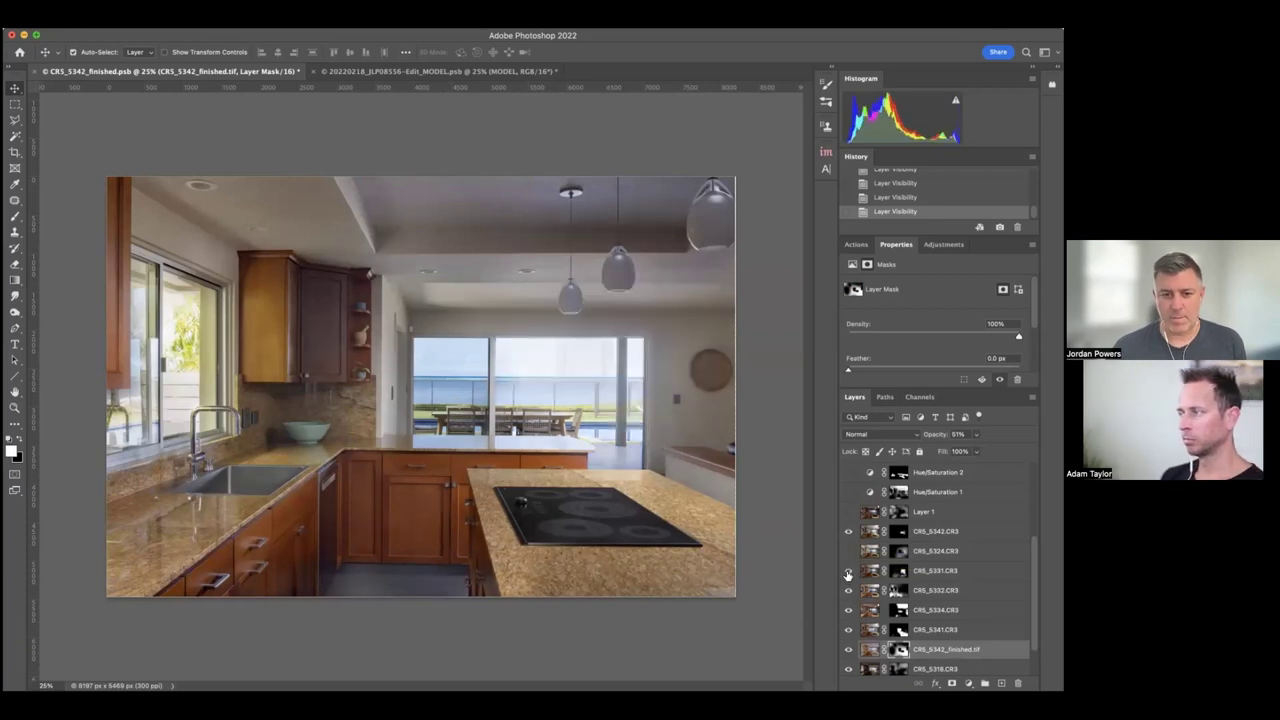
pyautogui.click(848, 555)
# - Compare the image with and without layers CR5_5332.CR3 and CR5_5334.CR3
pyautogui.click(851, 591)
pyautogui.click(849, 591)
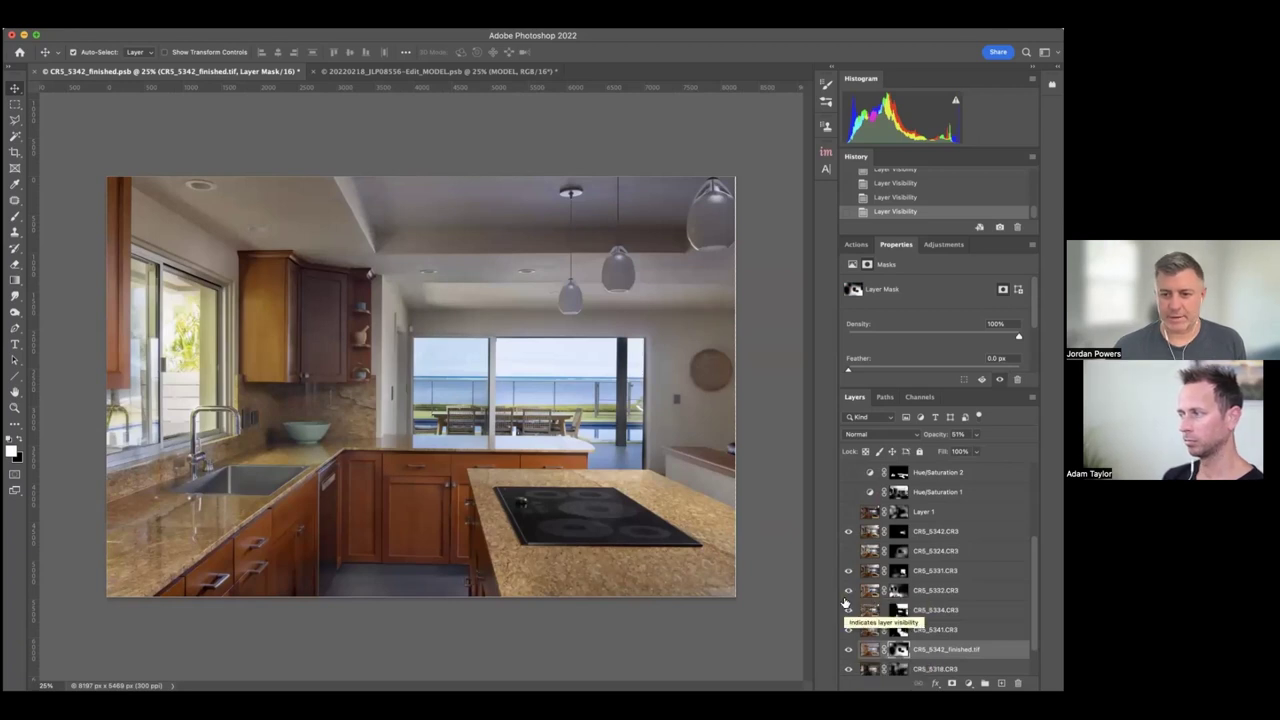
pyautogui.click(847, 611)
pyautogui.click(847, 611)
pyautogui.click(847, 611)
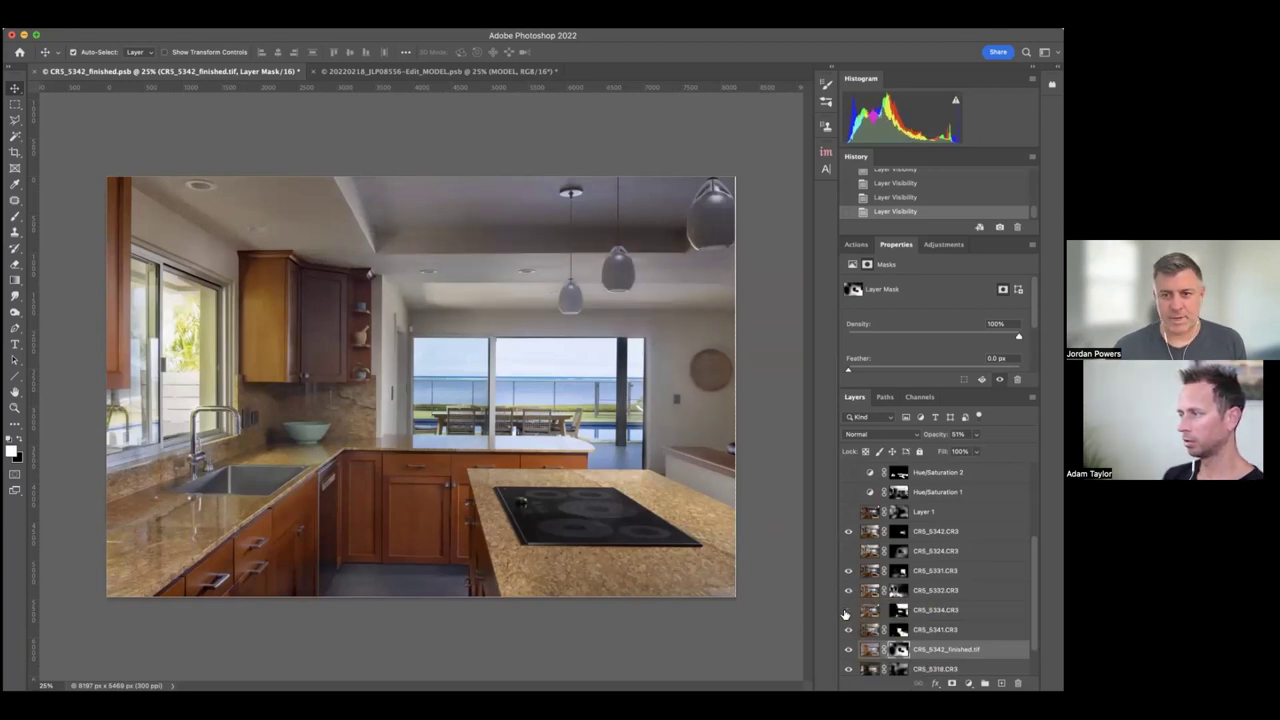
# - Hide the layers from CR5_5334.CR3 up to CR5_5342.CR3, and select layer CR5_5341.CR3
pyautogui.moveTo(846, 614); pyautogui.dragTo(847, 531)
pyautogui.click(847, 611)
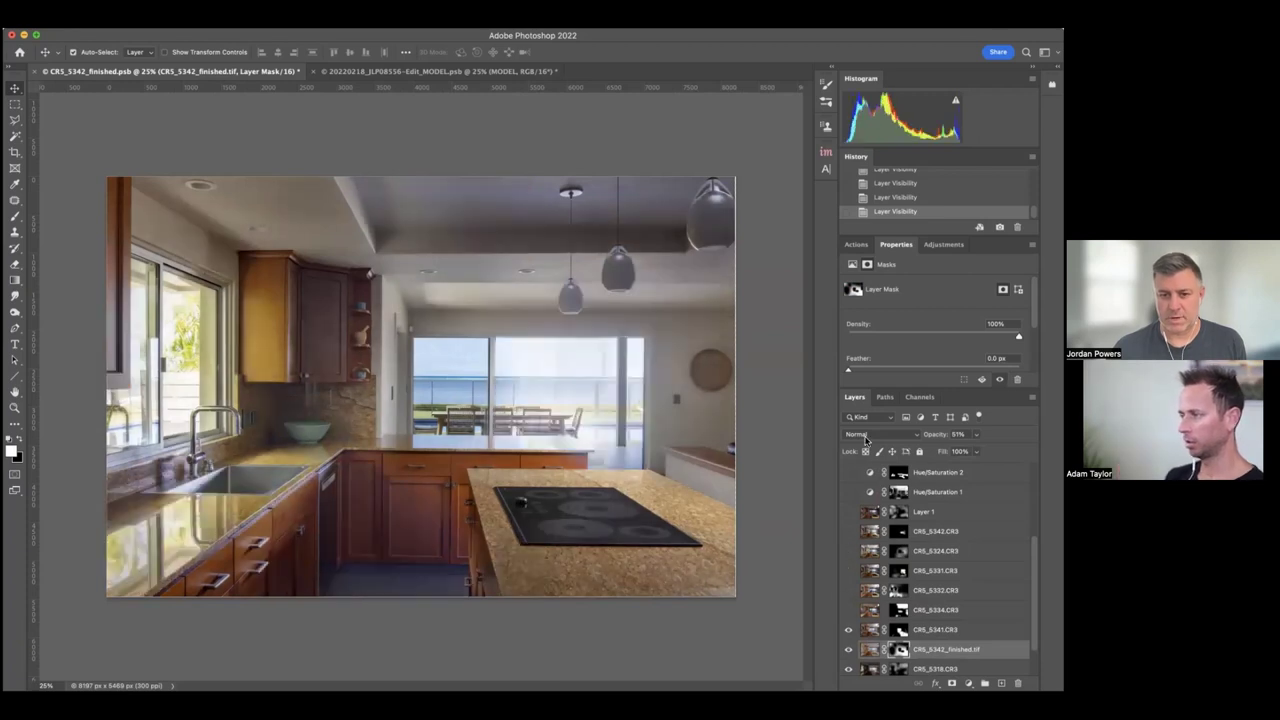
pyautogui.click(940, 630)
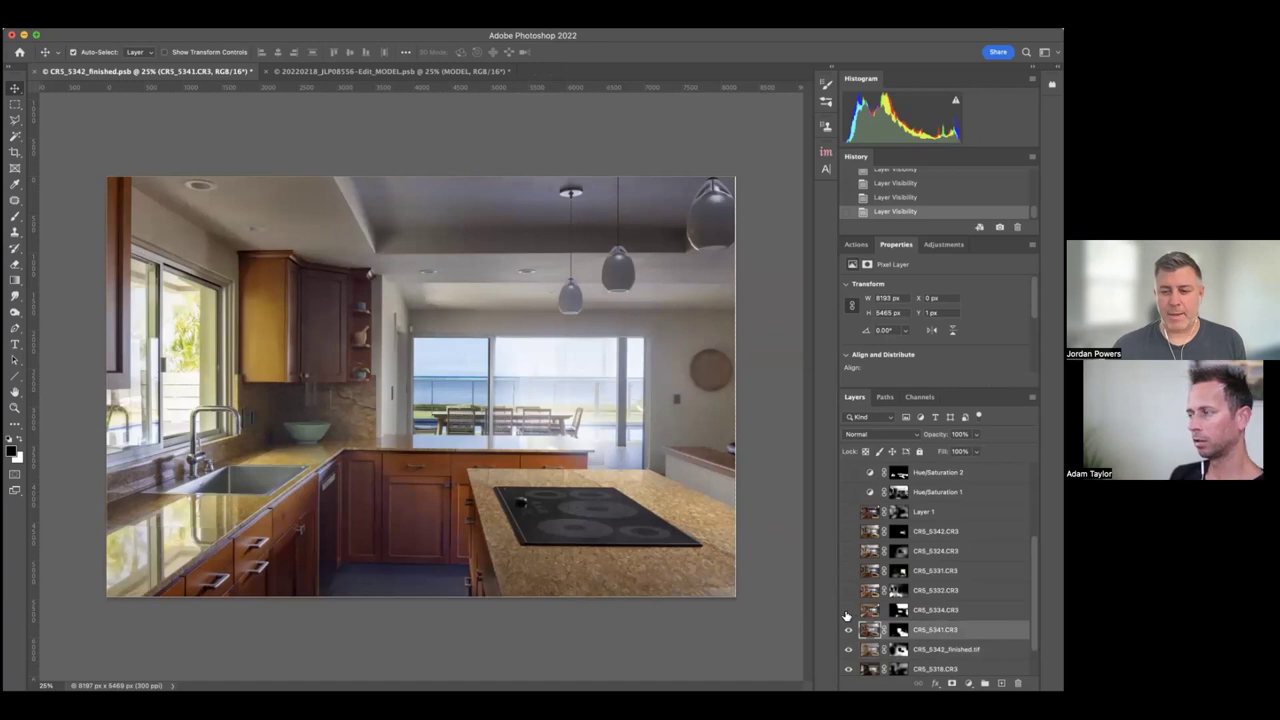
# - Compare the image with and without layer CR5_5341.CR3, leaving the layer hidden
pyautogui.click(848, 512)
pyautogui.click(848, 512)
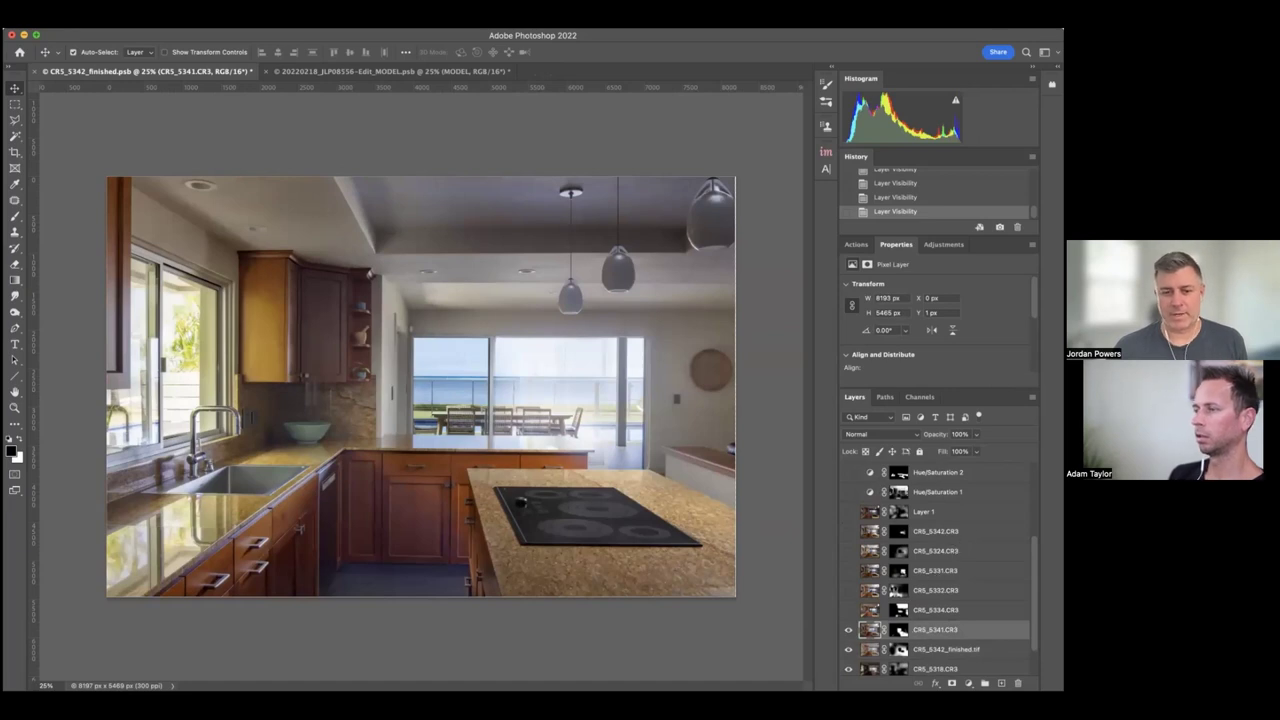
pyautogui.click(848, 630)
pyautogui.click(848, 630)
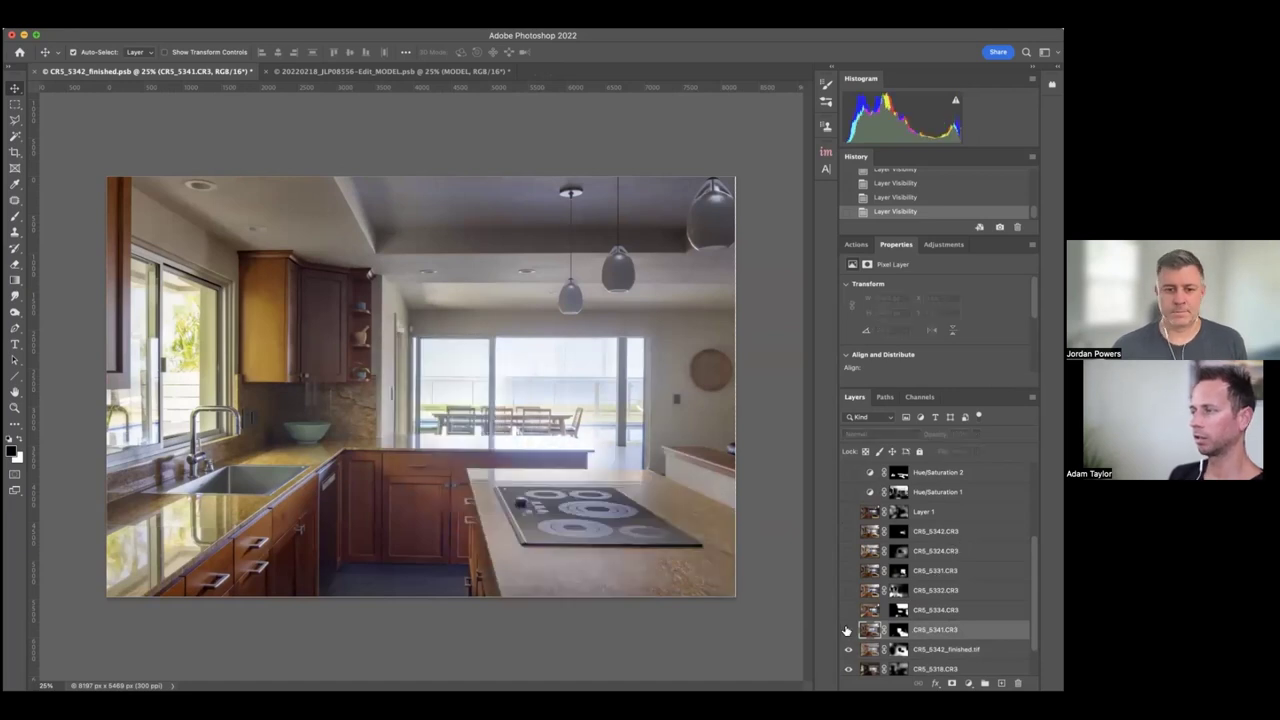
pyautogui.click(848, 630)
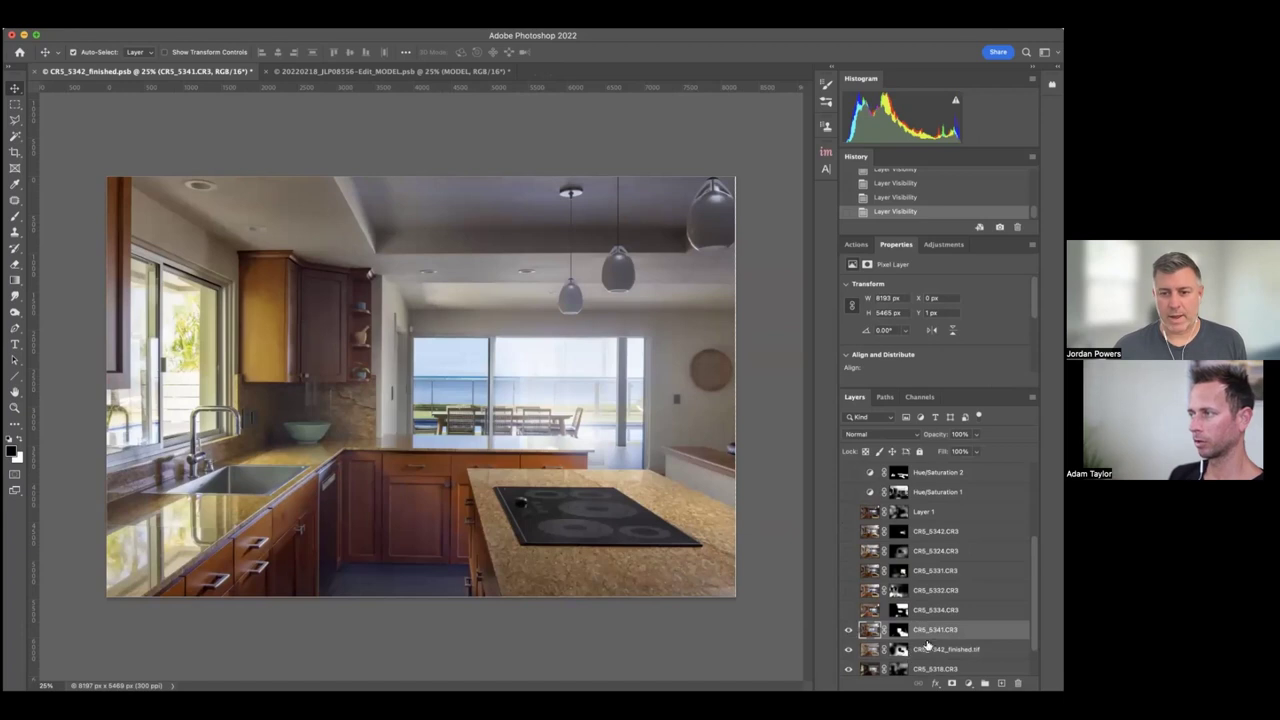
pyautogui.click(848, 630)
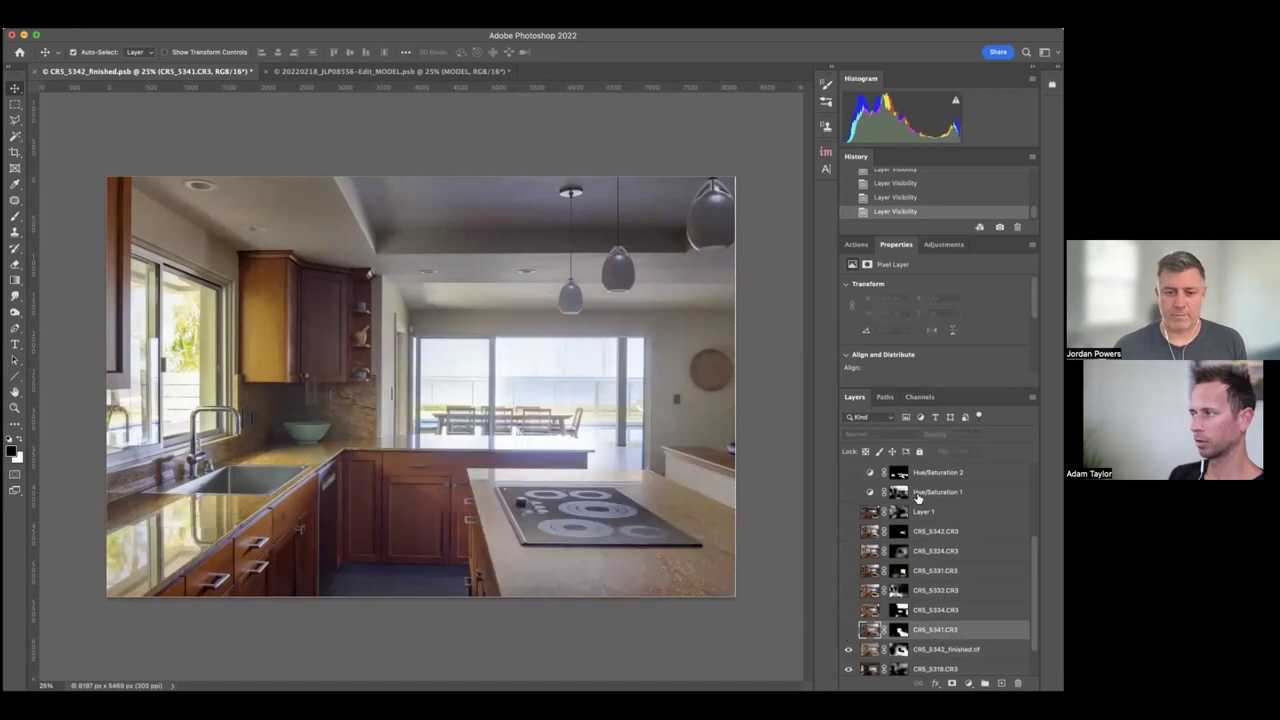
pyautogui.click(848, 630)
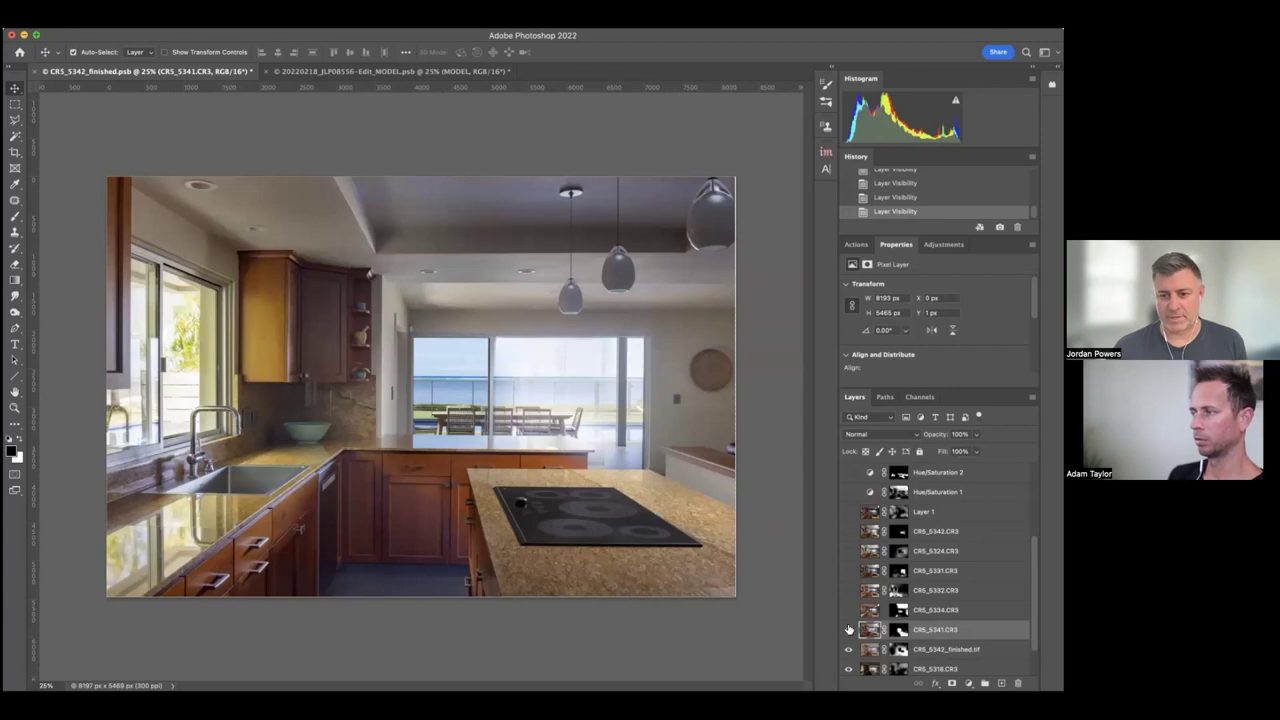
pyautogui.click(848, 630)
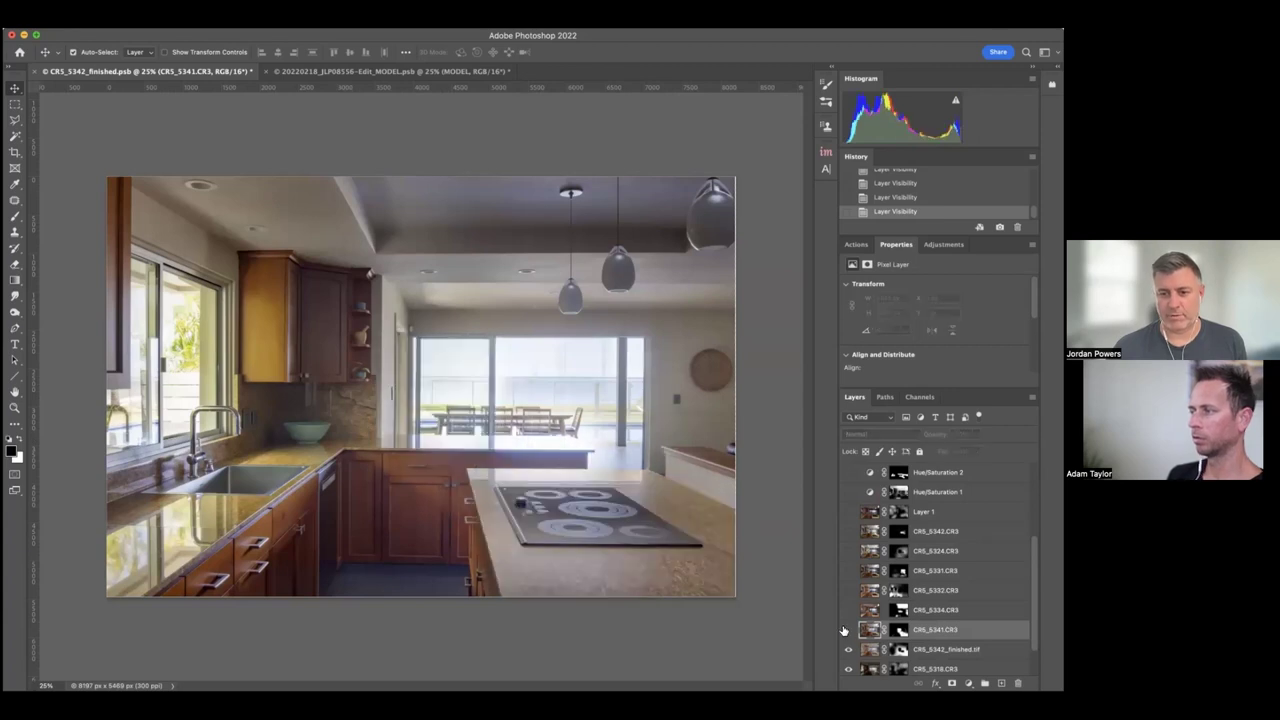
# - Show the layers from Layer 1 down to CR5_5341.CR3 for comparison, and hide them again together with CR5_5342_finished.tif
pyautogui.click(850, 513)
pyautogui.click(850, 513)
pyautogui.click(849, 513)
pyautogui.click(848, 514)
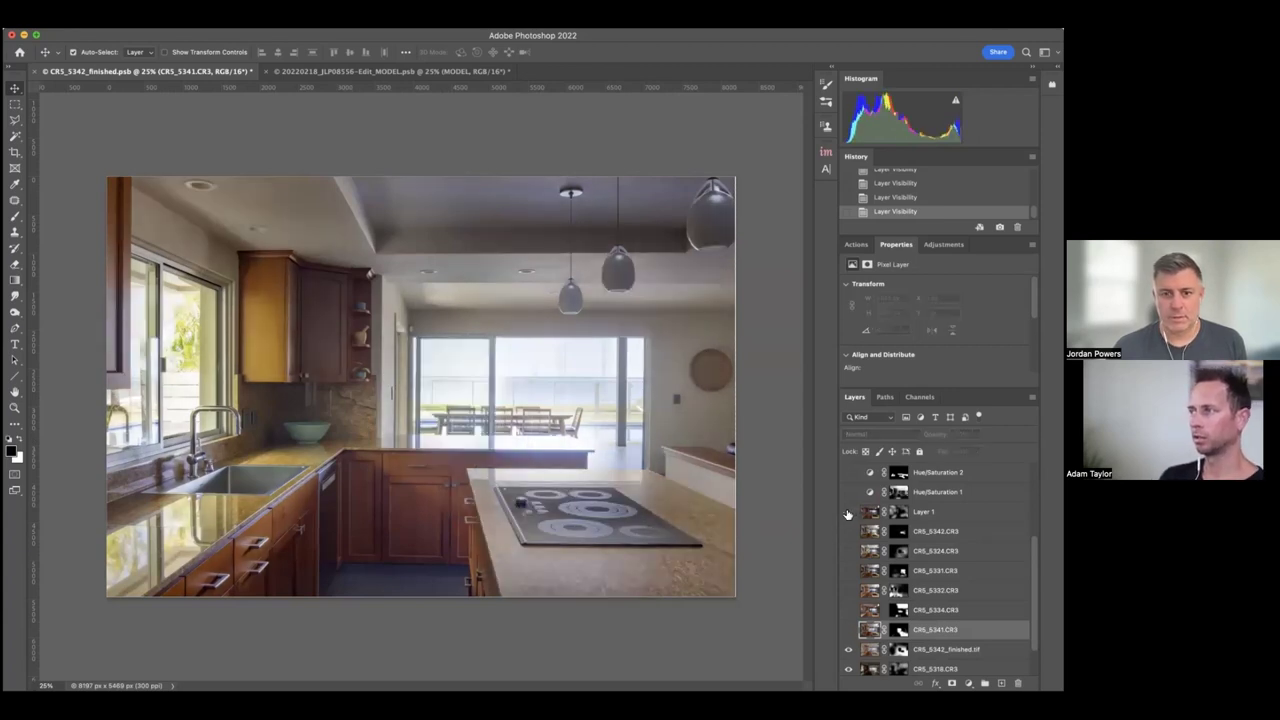
pyautogui.moveTo(848, 514); pyautogui.dragTo(851, 593)
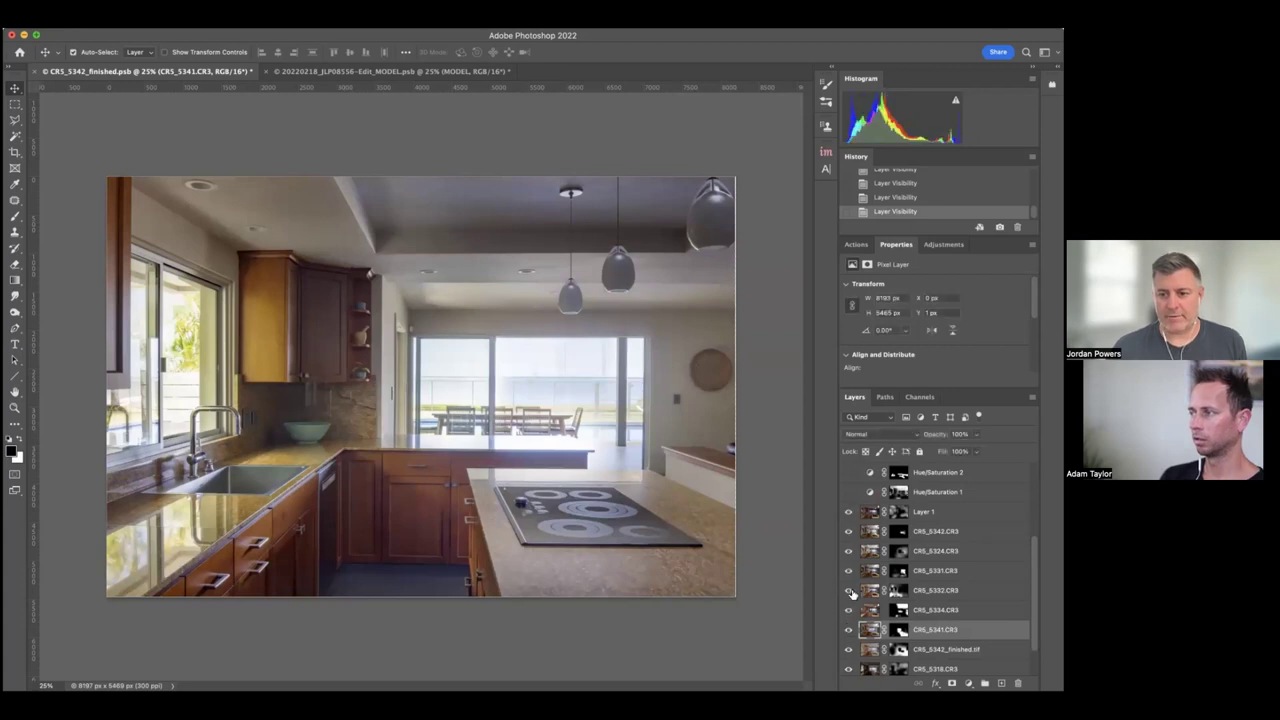
pyautogui.click(848, 513)
pyautogui.moveTo(847, 514); pyautogui.dragTo(848, 655)
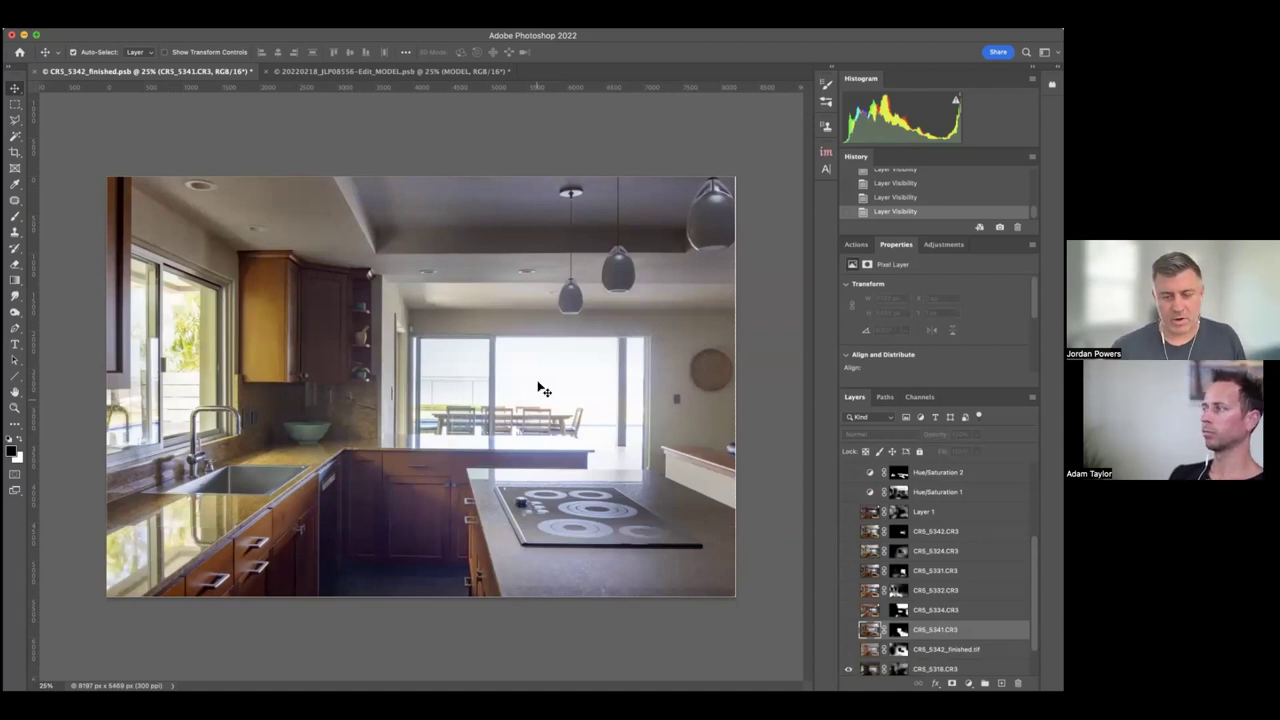
# - Compare the image with and without layer CR5_5342_finished.tif over the base exposure
pyautogui.click(847, 649)
pyautogui.click(847, 649)
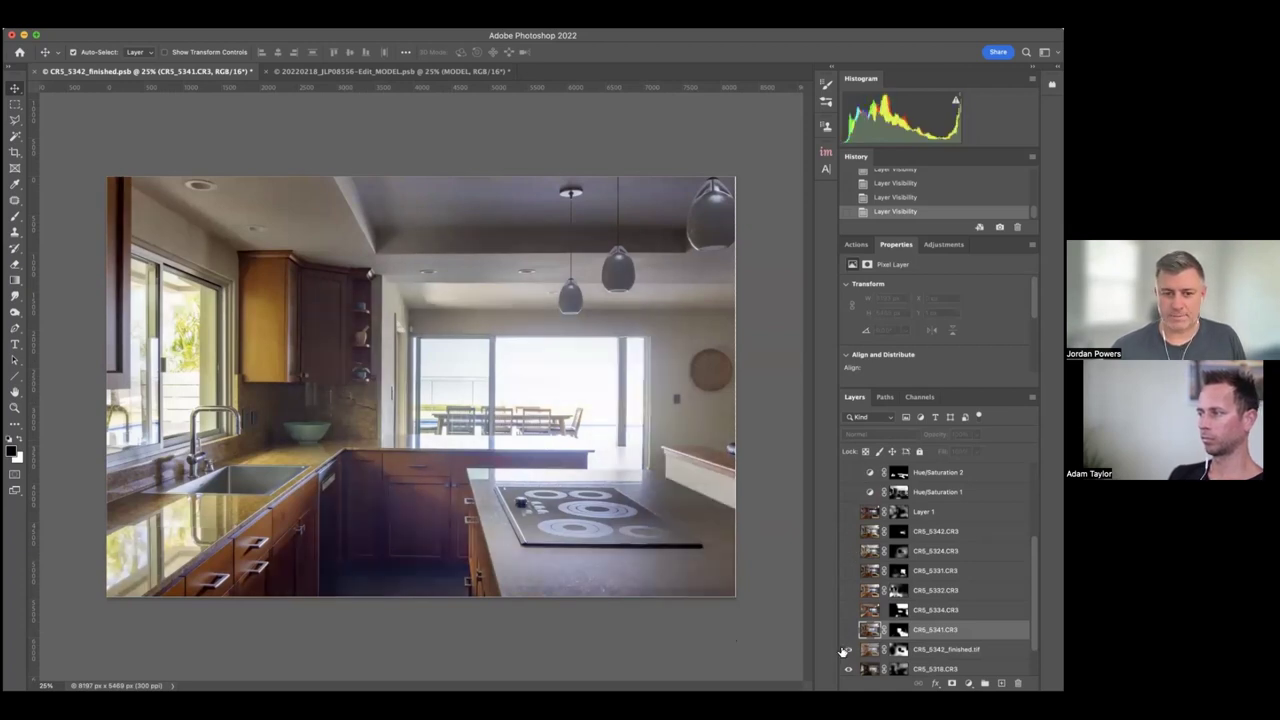
pyautogui.click(847, 649)
pyautogui.click(847, 649)
# - Preview layers CR5_5341.CR3, CR5_5332.CR3 and Layer 1 one at a time over the base exposure
pyautogui.click(847, 630)
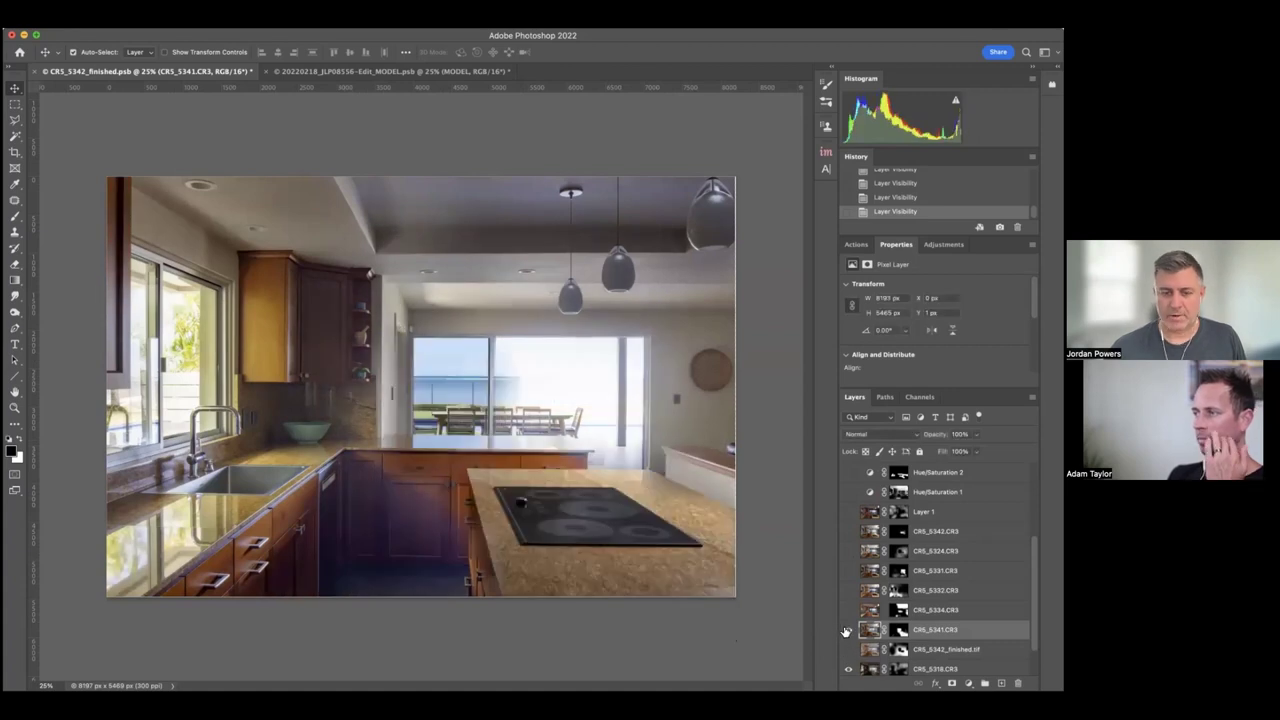
pyautogui.click(847, 630)
pyautogui.click(848, 590)
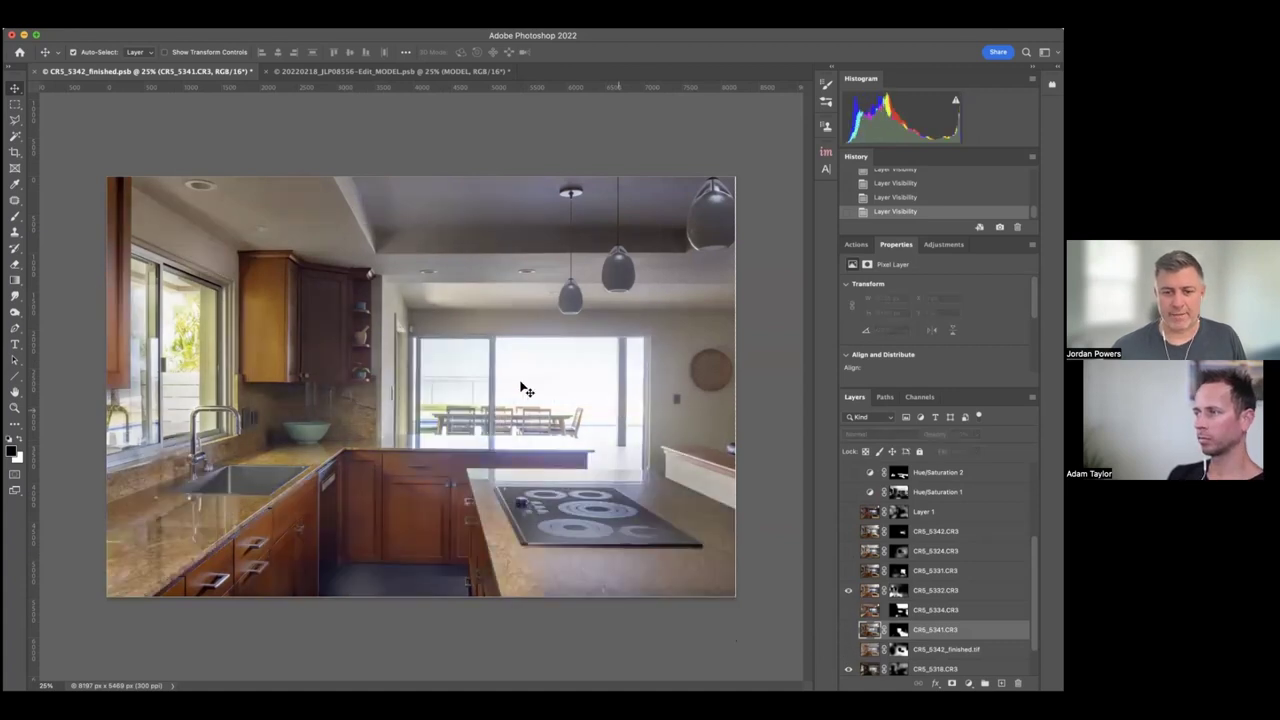
pyautogui.click(847, 591)
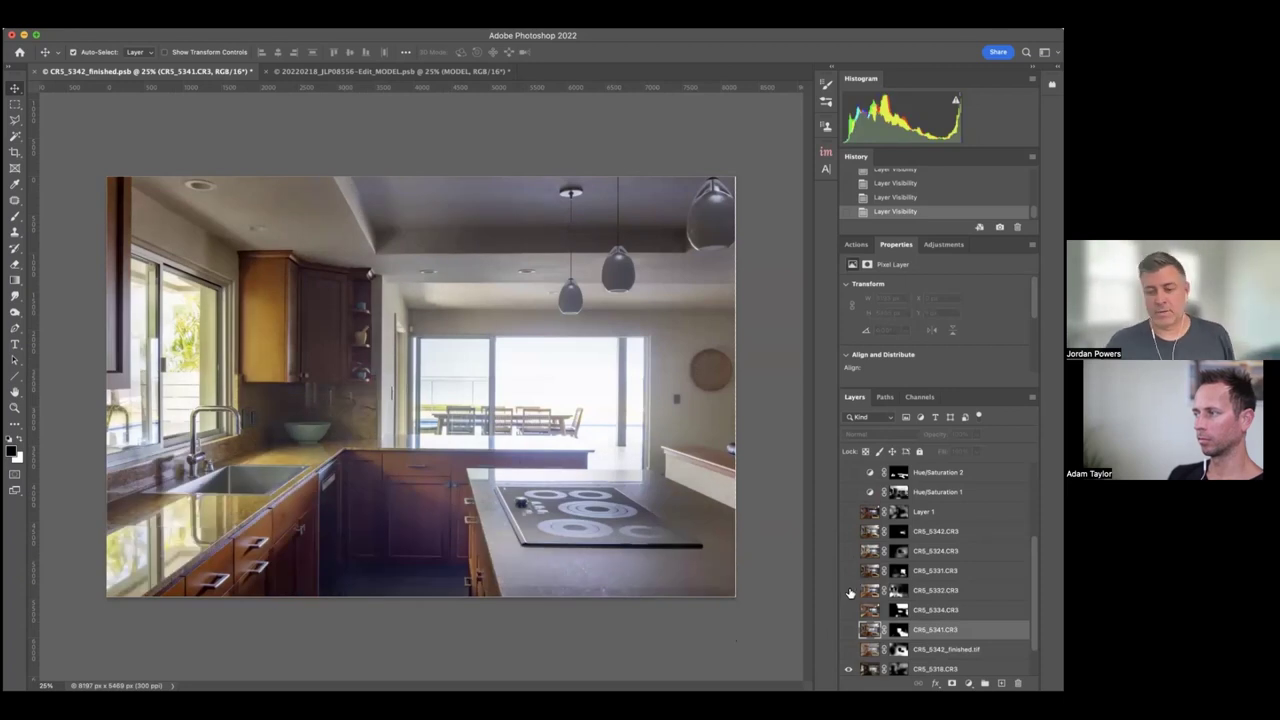
pyautogui.click(847, 514)
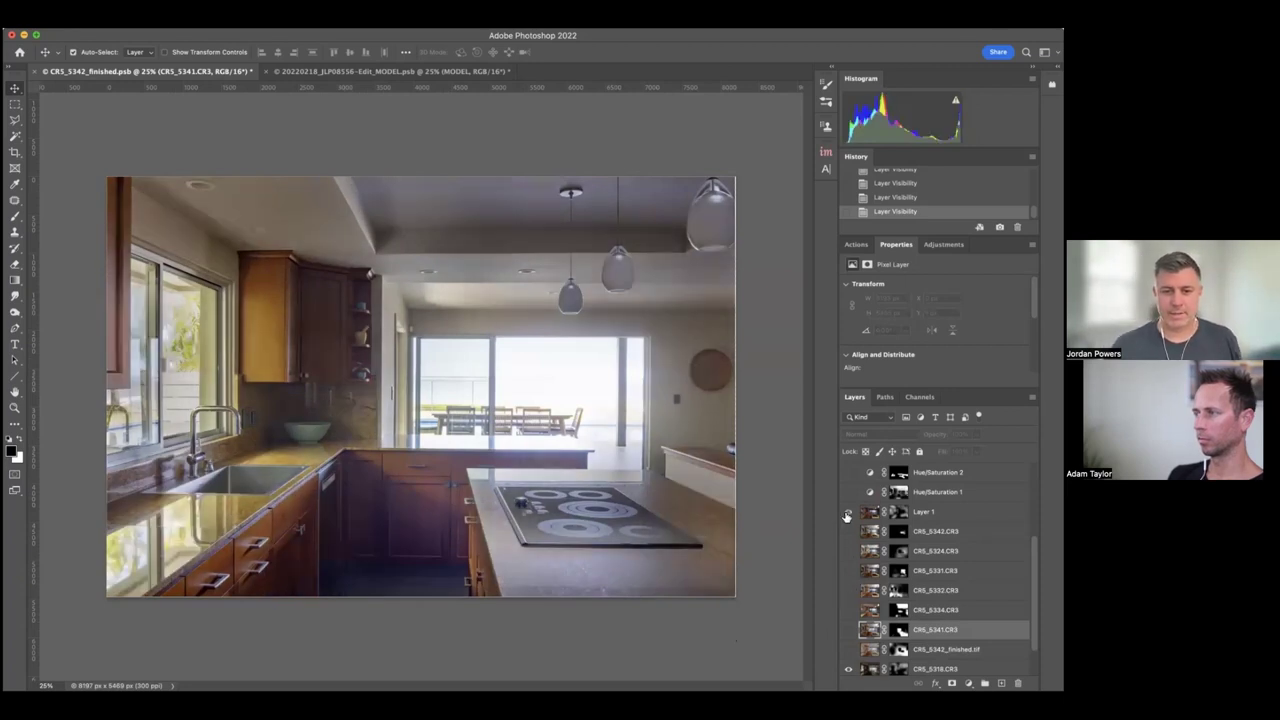
pyautogui.click(847, 514)
# - Show the layers from CR5_5342_finished.tif up to Hue/Saturation 2, and compare the image with and without Hue/Saturation 1
pyautogui.moveTo(846, 664); pyautogui.dragTo(849, 522)
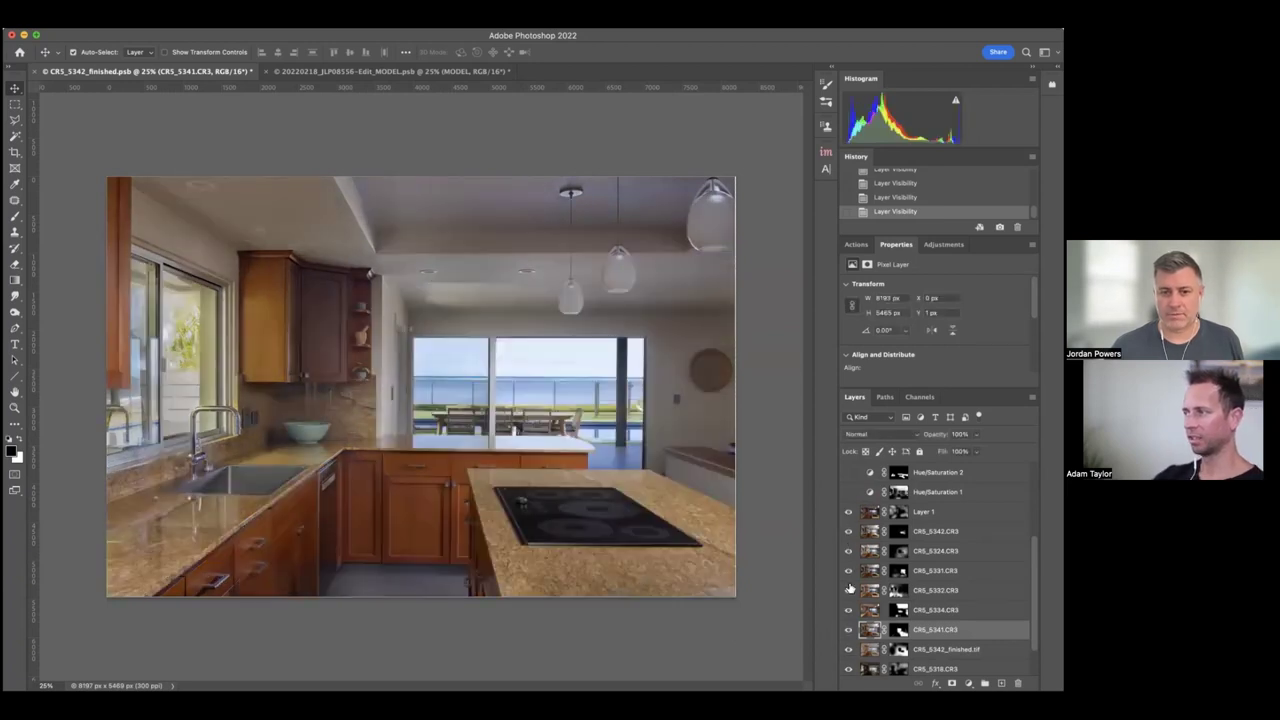
pyautogui.scroll(5, 852, 597)
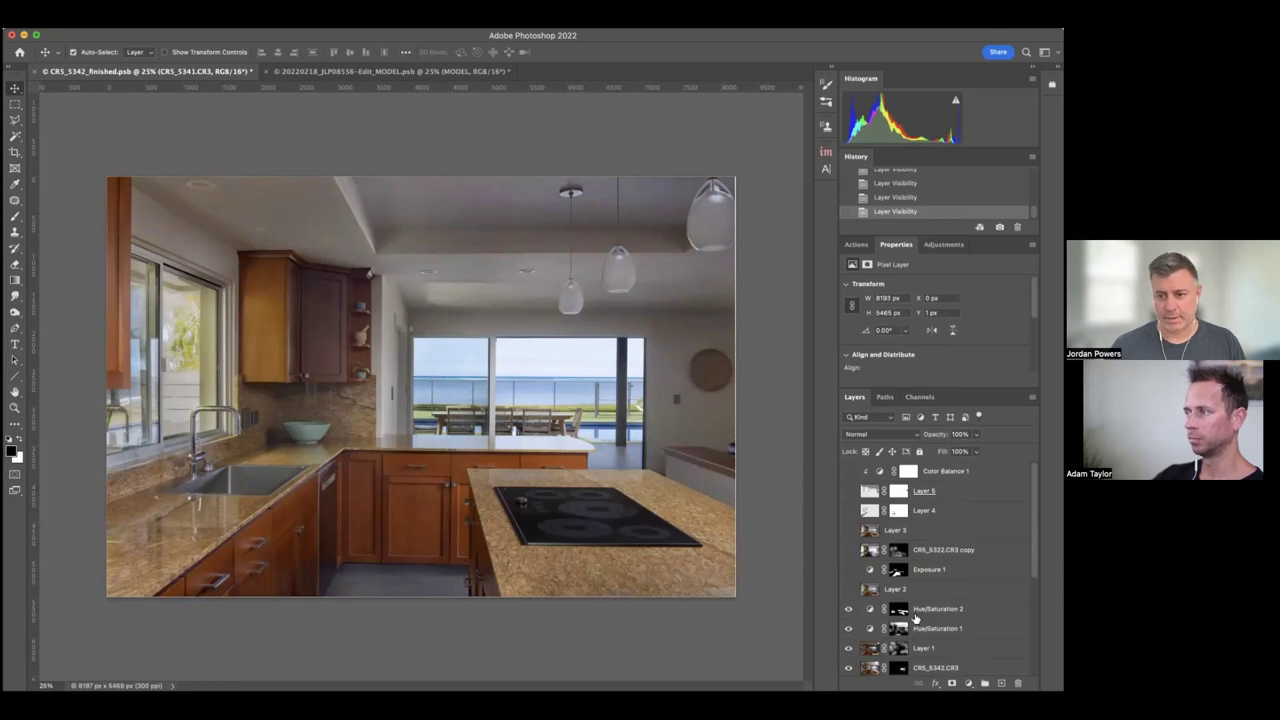
pyautogui.click(847, 629)
pyautogui.click(847, 629)
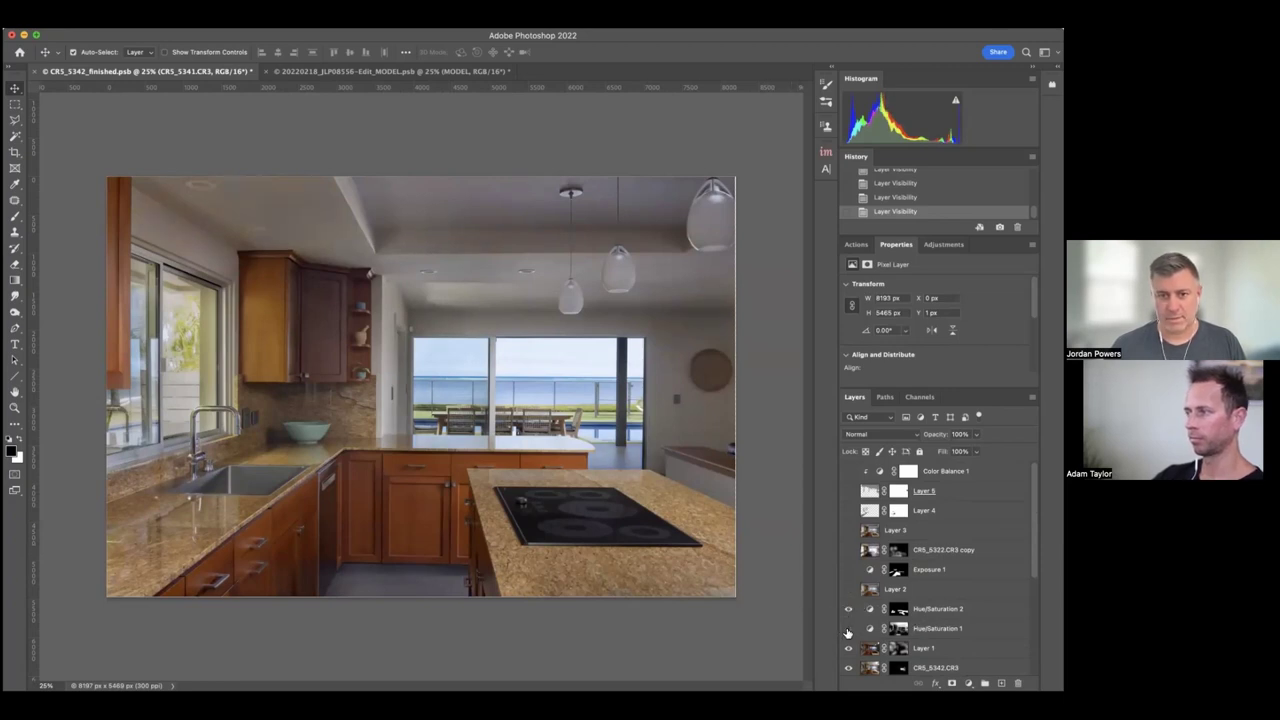
pyautogui.click(847, 629)
pyautogui.click(848, 628)
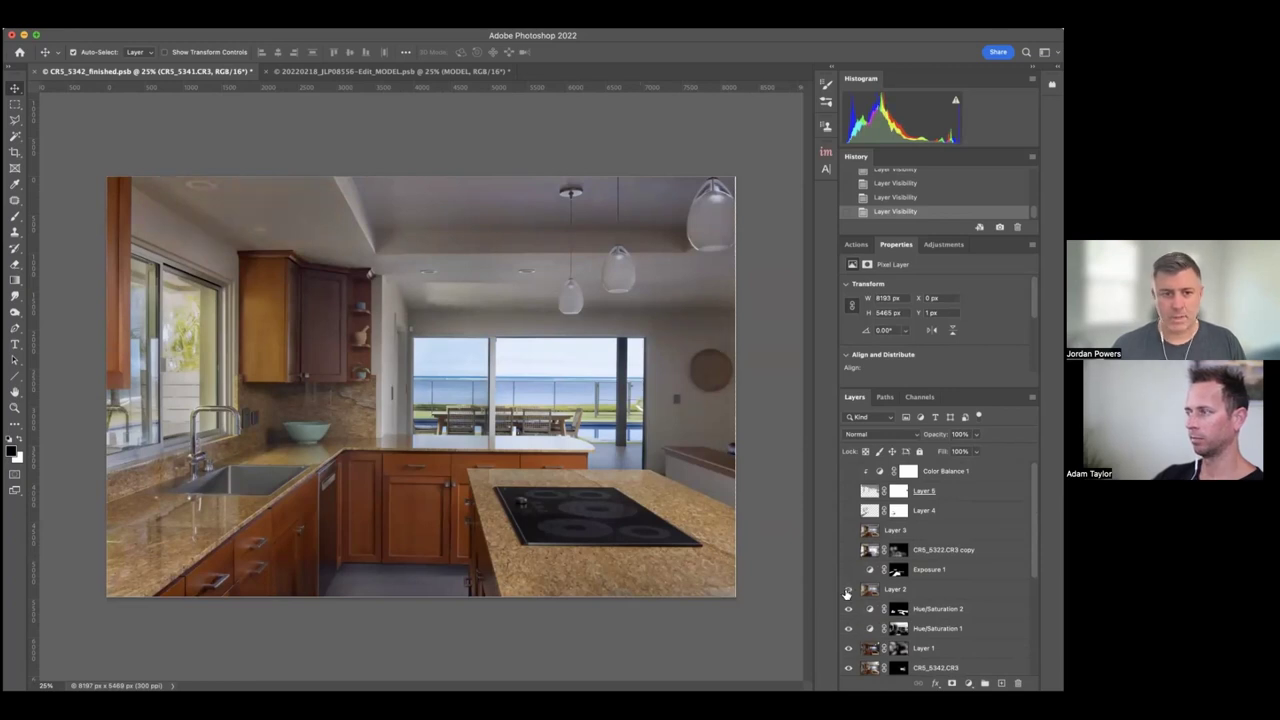
# - Show Layer 2 and Exposure 1, and compare the image with and without the Exposure 1 adjustment
pyautogui.click(847, 592)
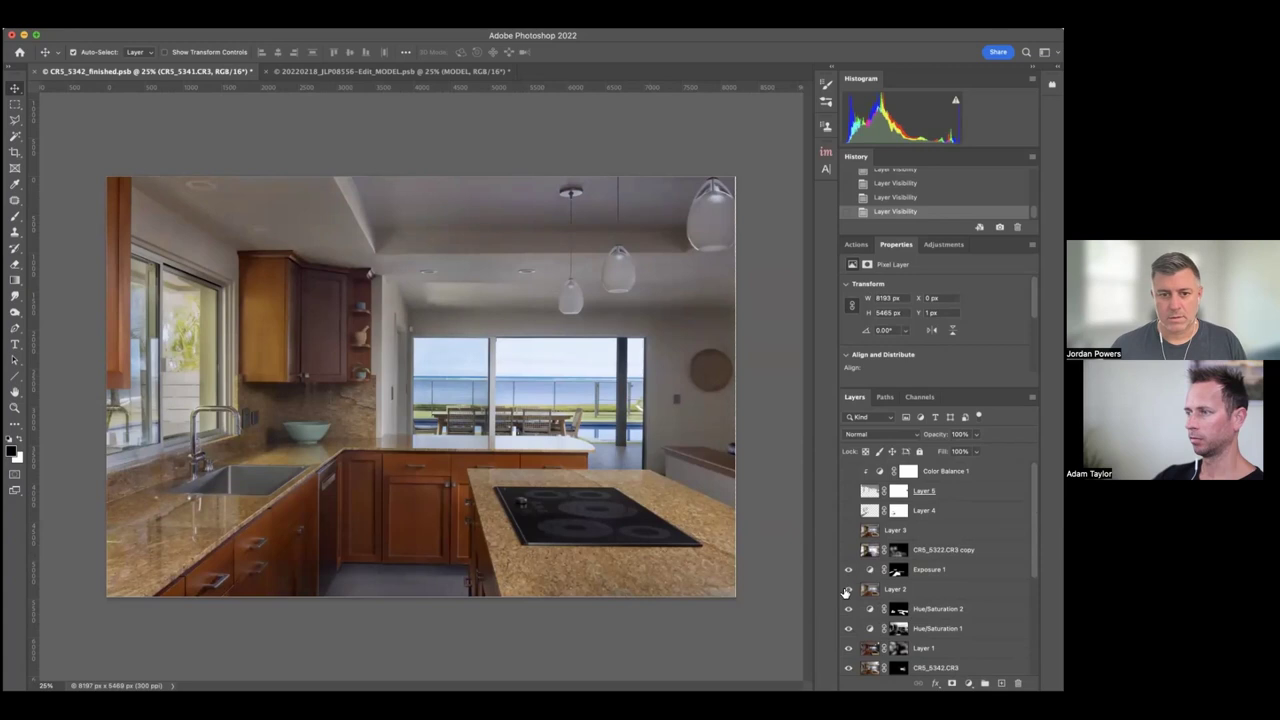
pyautogui.click(848, 569)
pyautogui.click(848, 569)
pyautogui.click(848, 569)
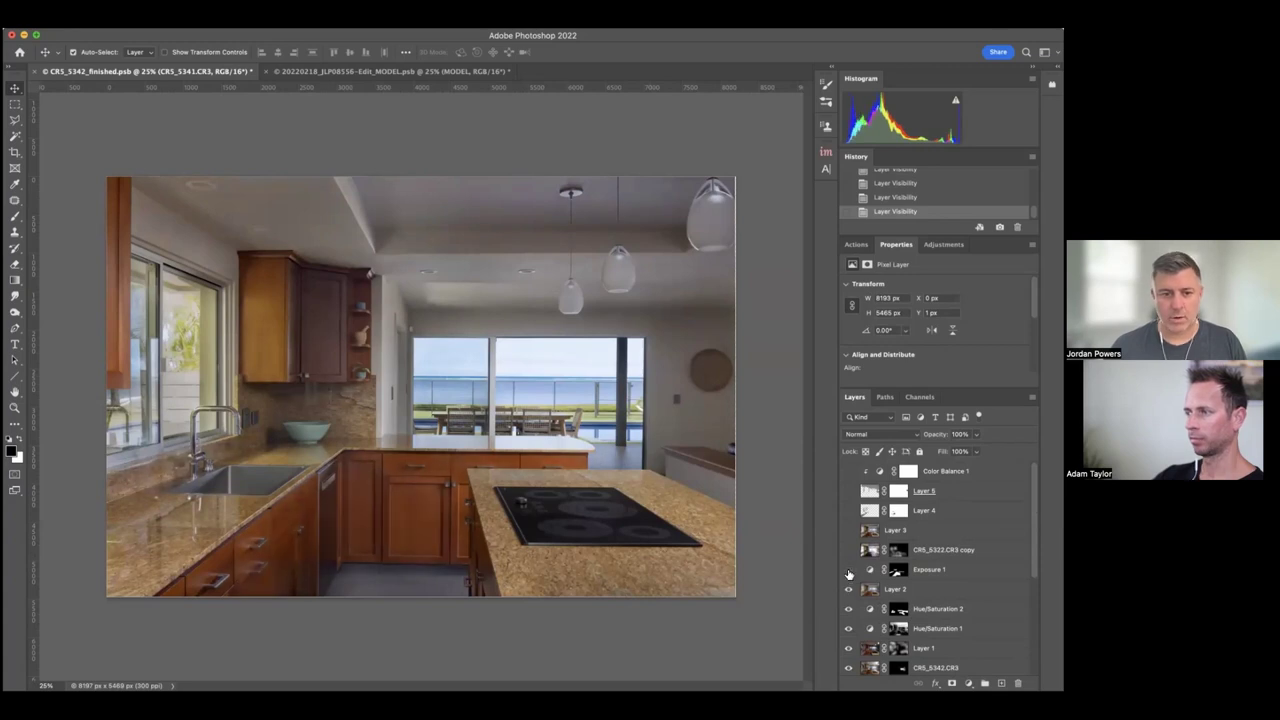
pyautogui.click(848, 569)
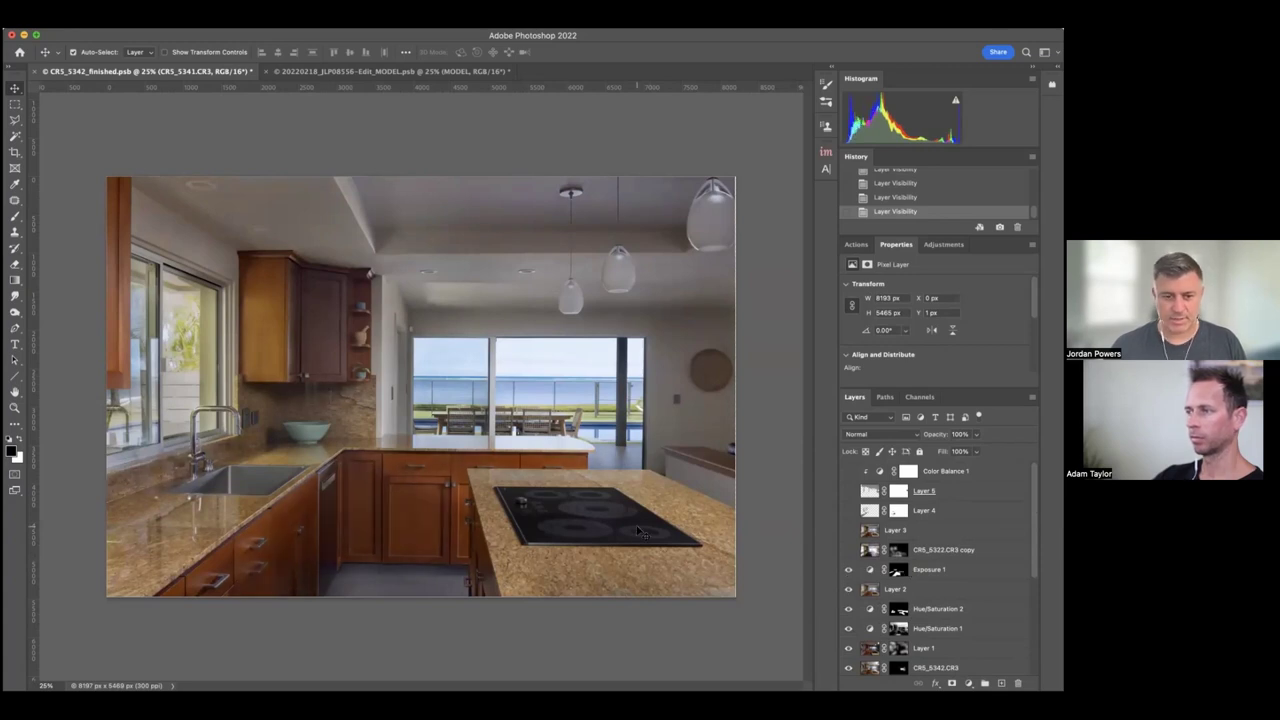
# - Show and select layer CR5_5322.CR3 copy, comparing the image with and without it
pyautogui.click(848, 550)
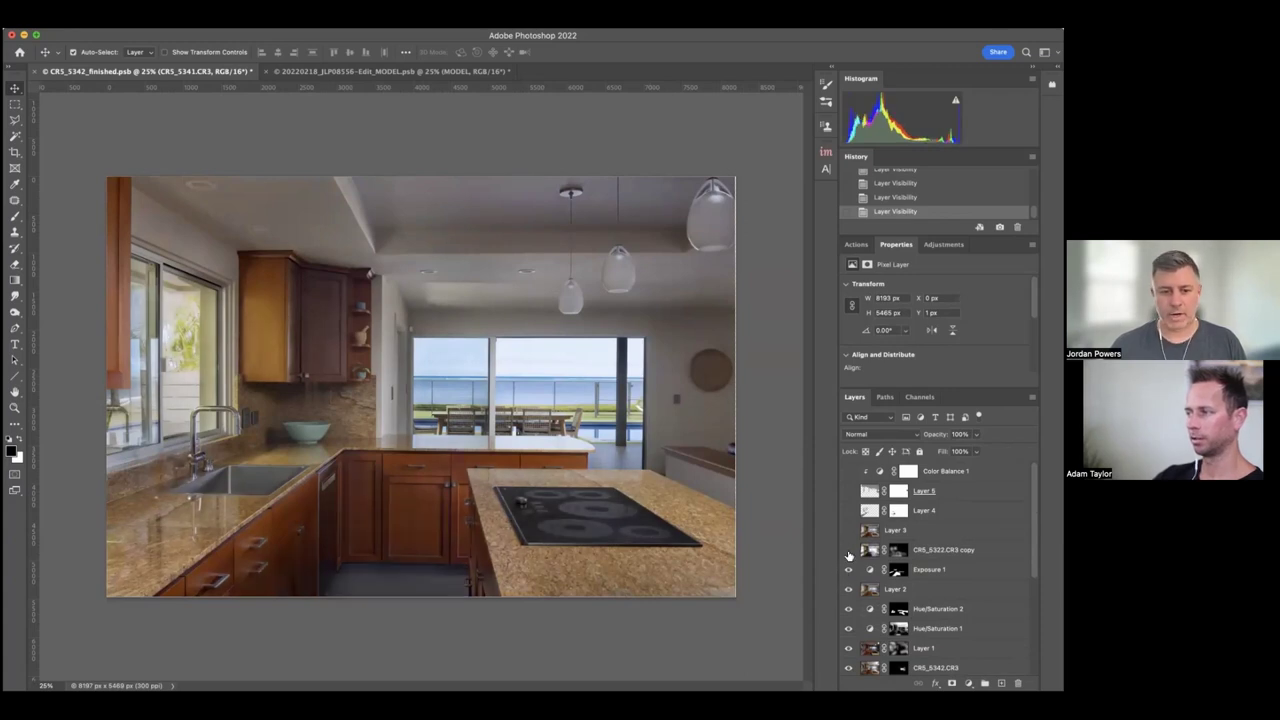
pyautogui.click(848, 551)
pyautogui.click(848, 551)
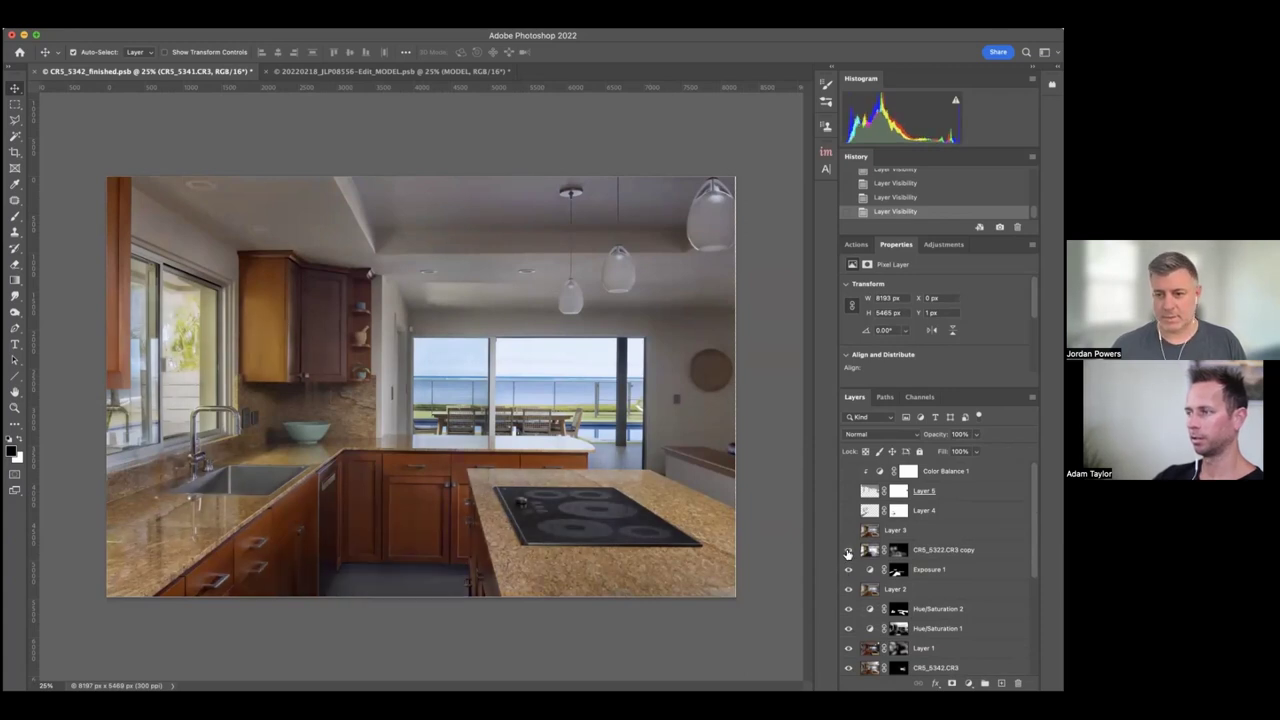
pyautogui.rightClick(899, 552)
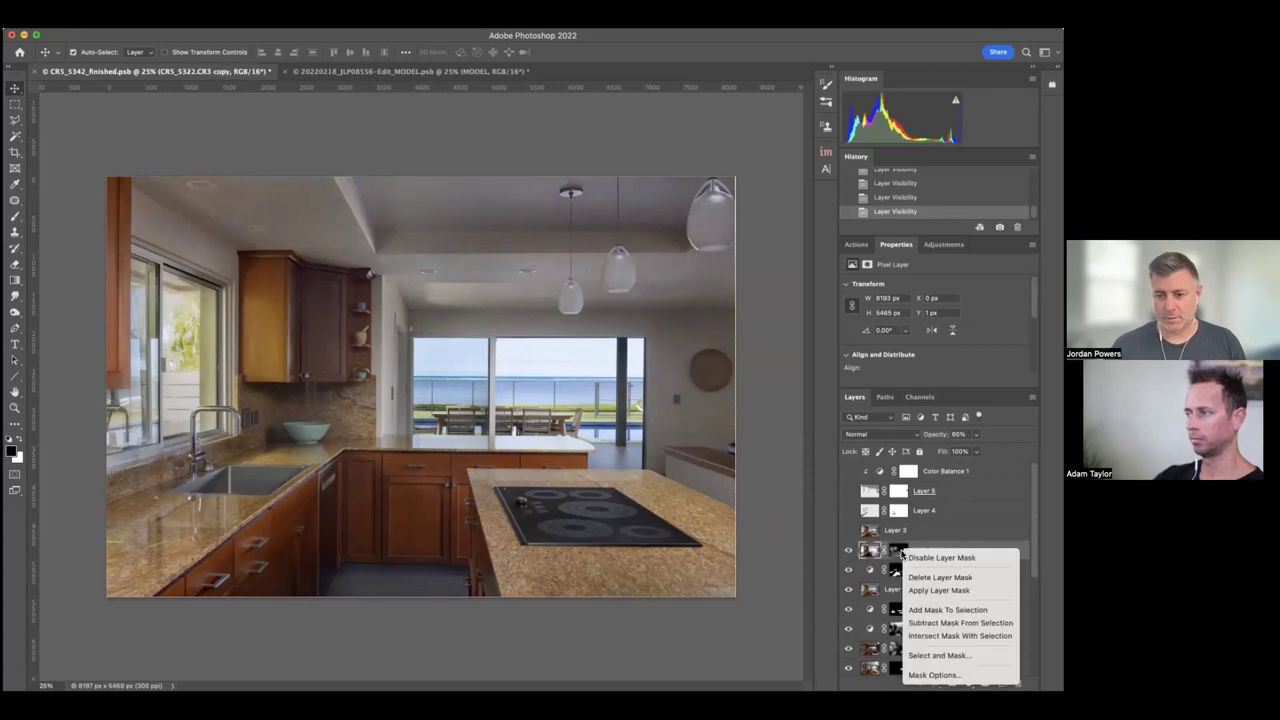
pyautogui.click(848, 551)
pyautogui.click(848, 551)
pyautogui.click(848, 551)
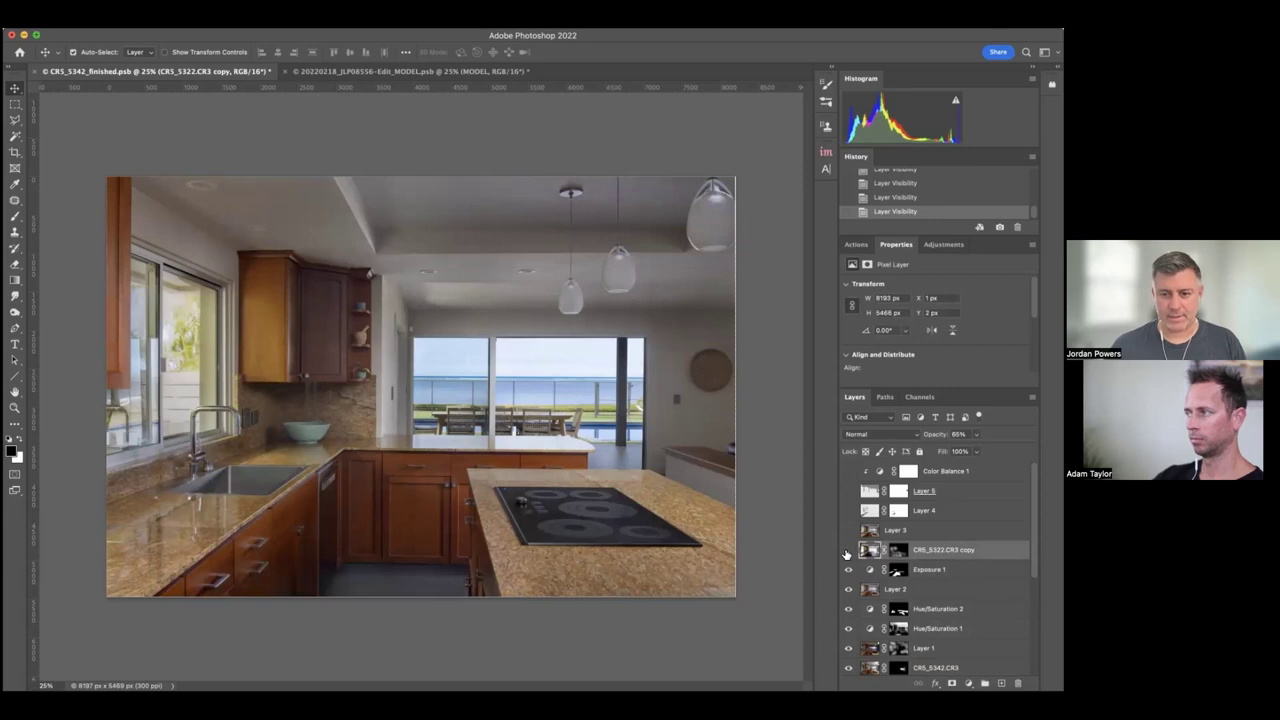
pyautogui.click(848, 551)
pyautogui.click(848, 551)
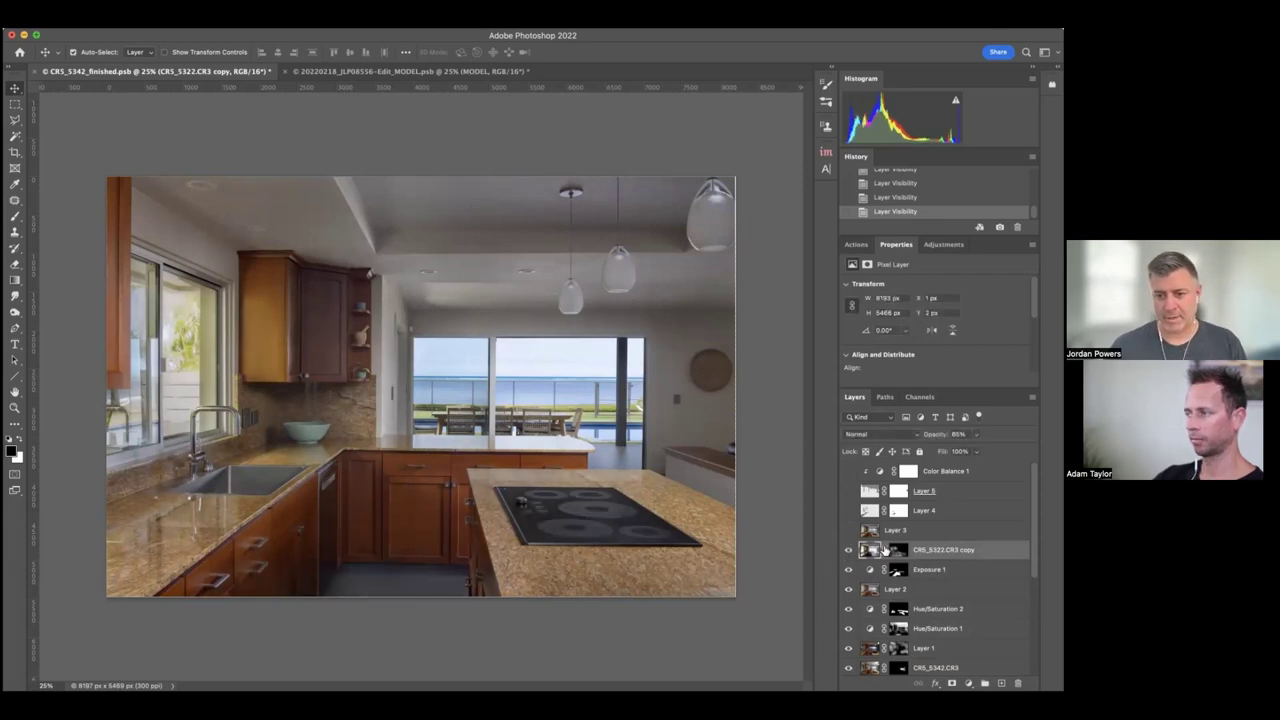
# - Preview the Exposure 1 adjustment by toggling its visibility and varying its opacity, ending at 100%
pyautogui.click(848, 569)
pyautogui.click(848, 569)
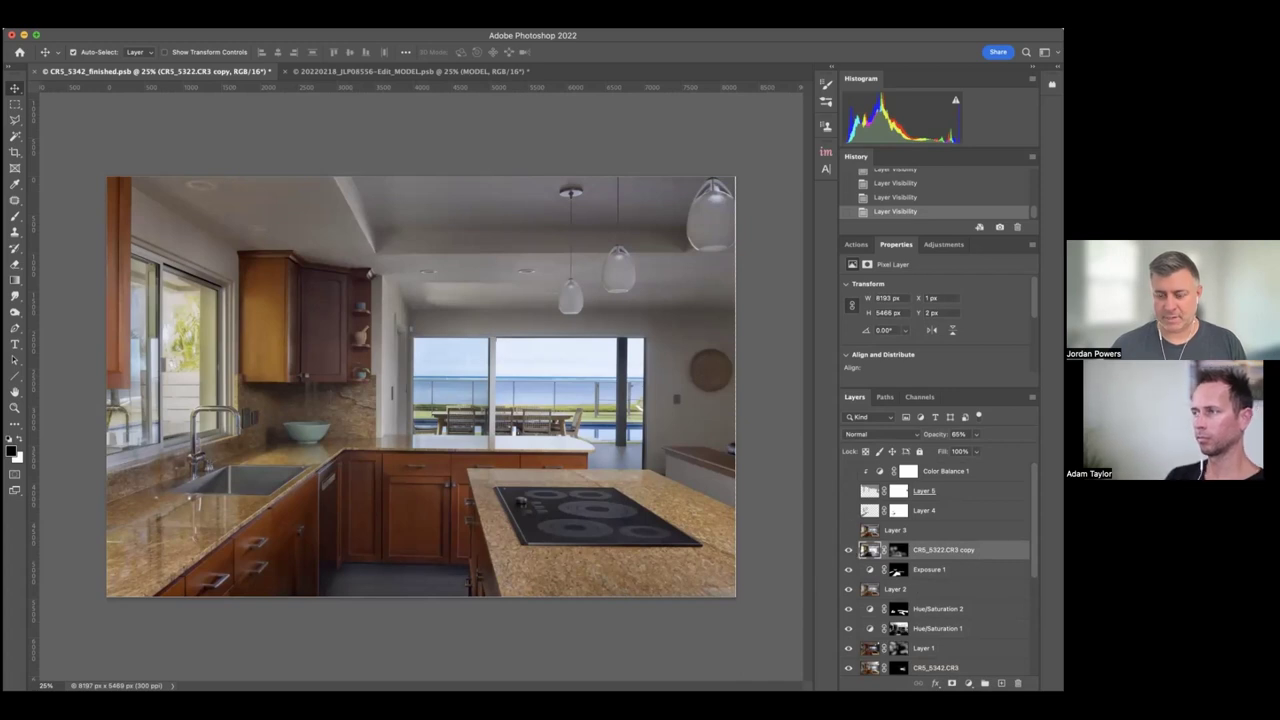
pyautogui.click(935, 571)
pyautogui.click(976, 434)
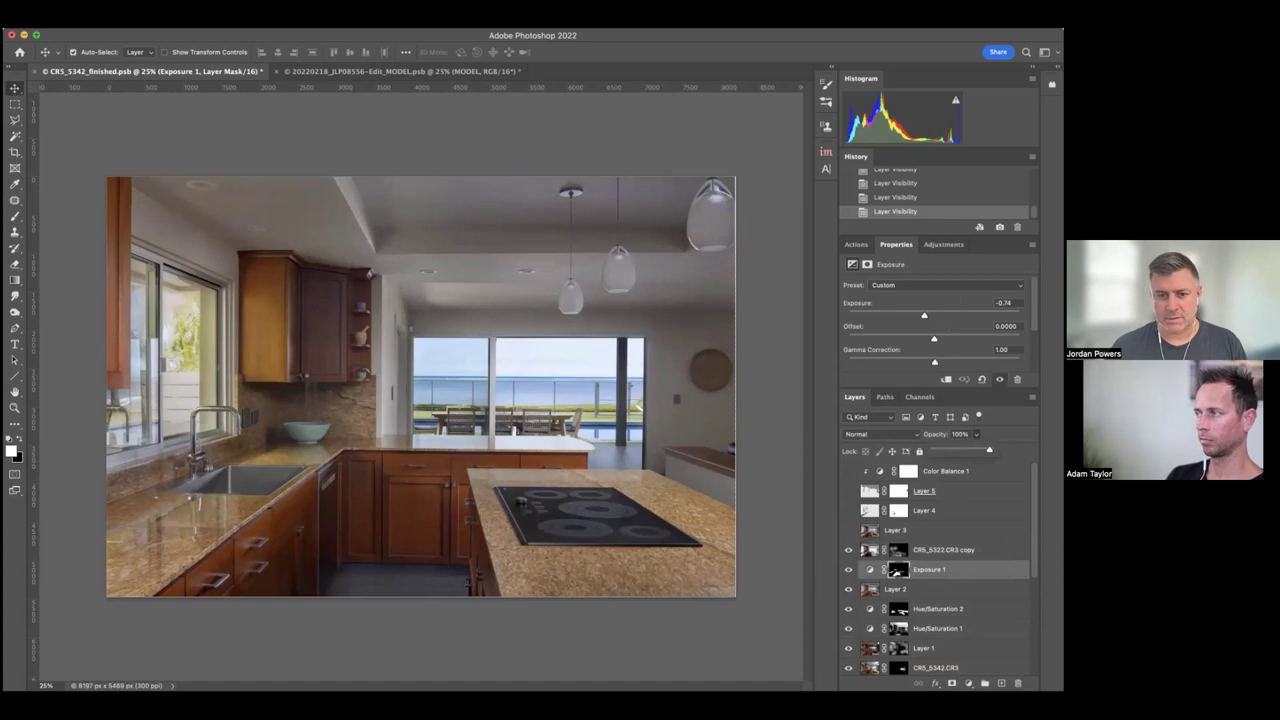
pyautogui.moveTo(989, 450); pyautogui.dragTo(893, 450)
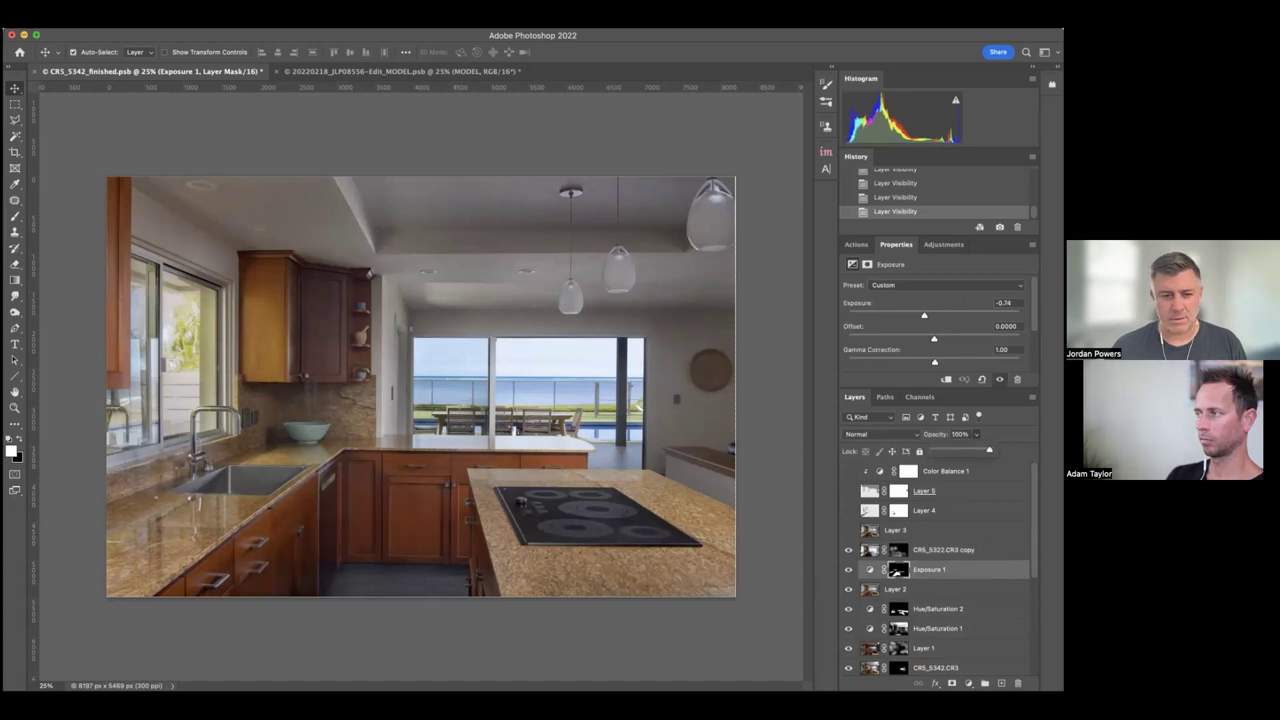
pyautogui.moveTo(828, 449); pyautogui.dragTo(1100, 450)
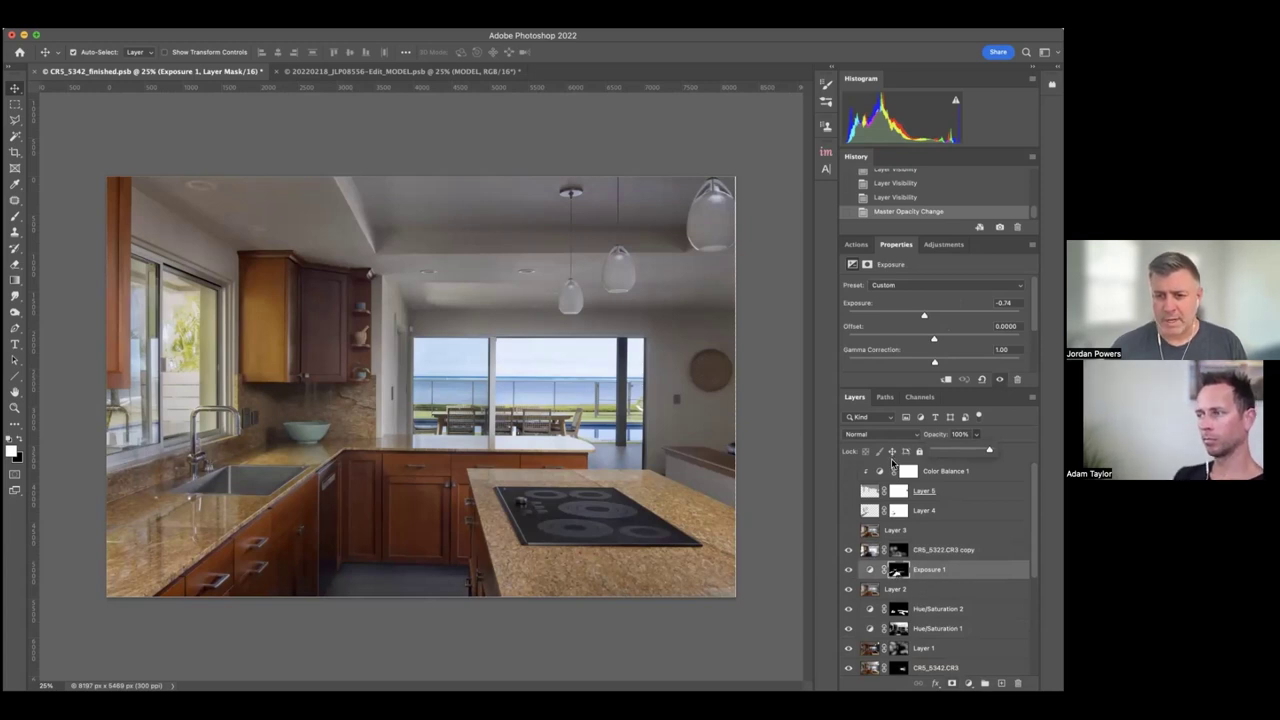
# - Show and select Layer 3, comparing the image with and without it
pyautogui.click(847, 531)
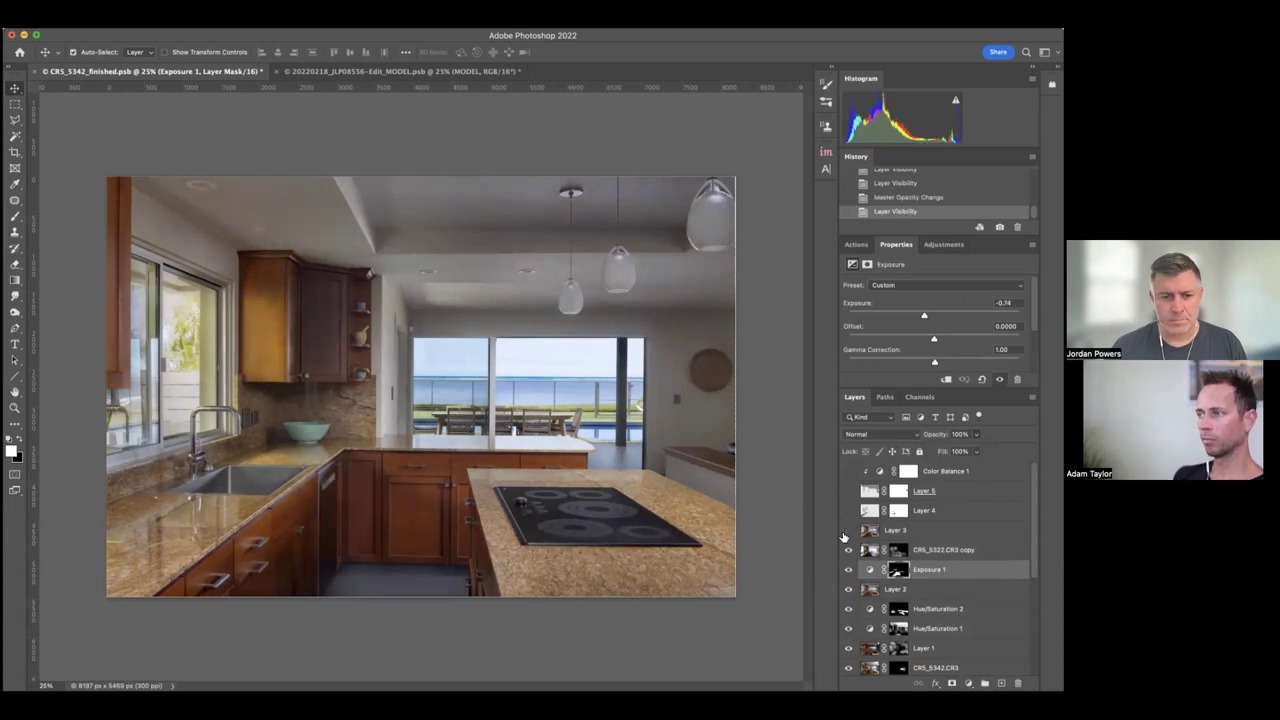
pyautogui.click(843, 535)
pyautogui.click(845, 533)
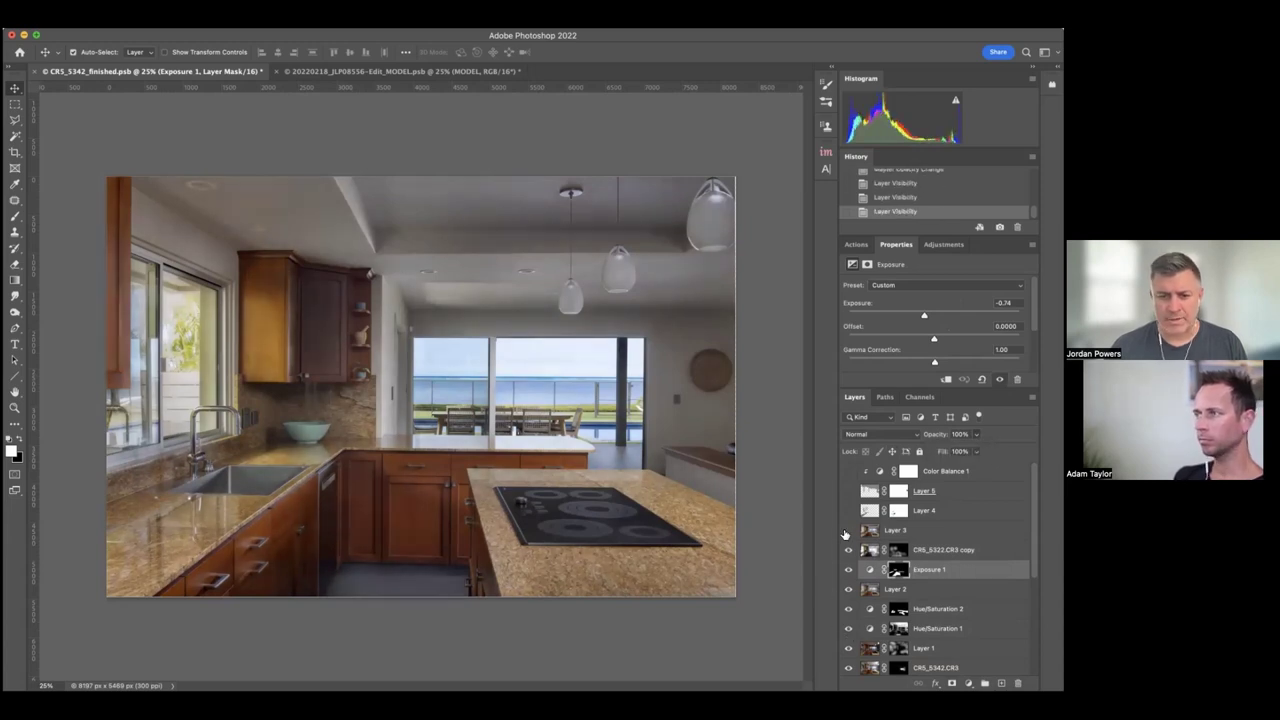
pyautogui.click(845, 533)
pyautogui.click(845, 533)
pyautogui.click(900, 531)
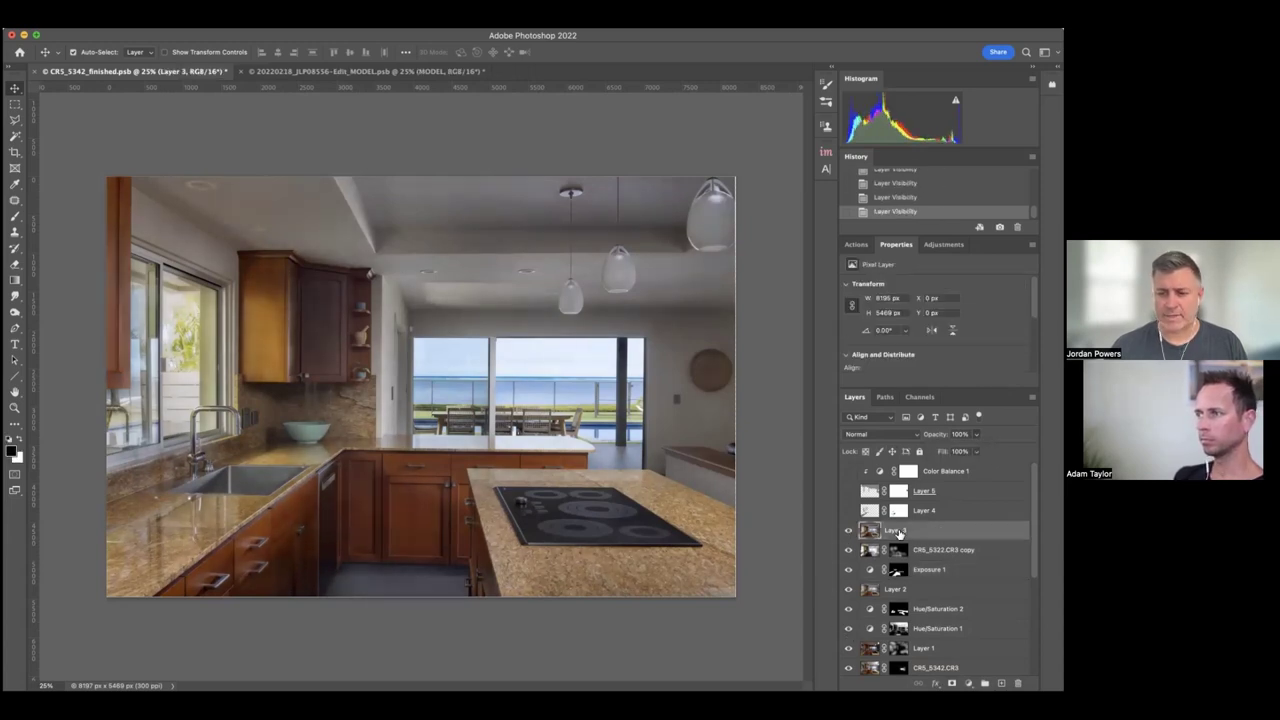
pyautogui.click(848, 531)
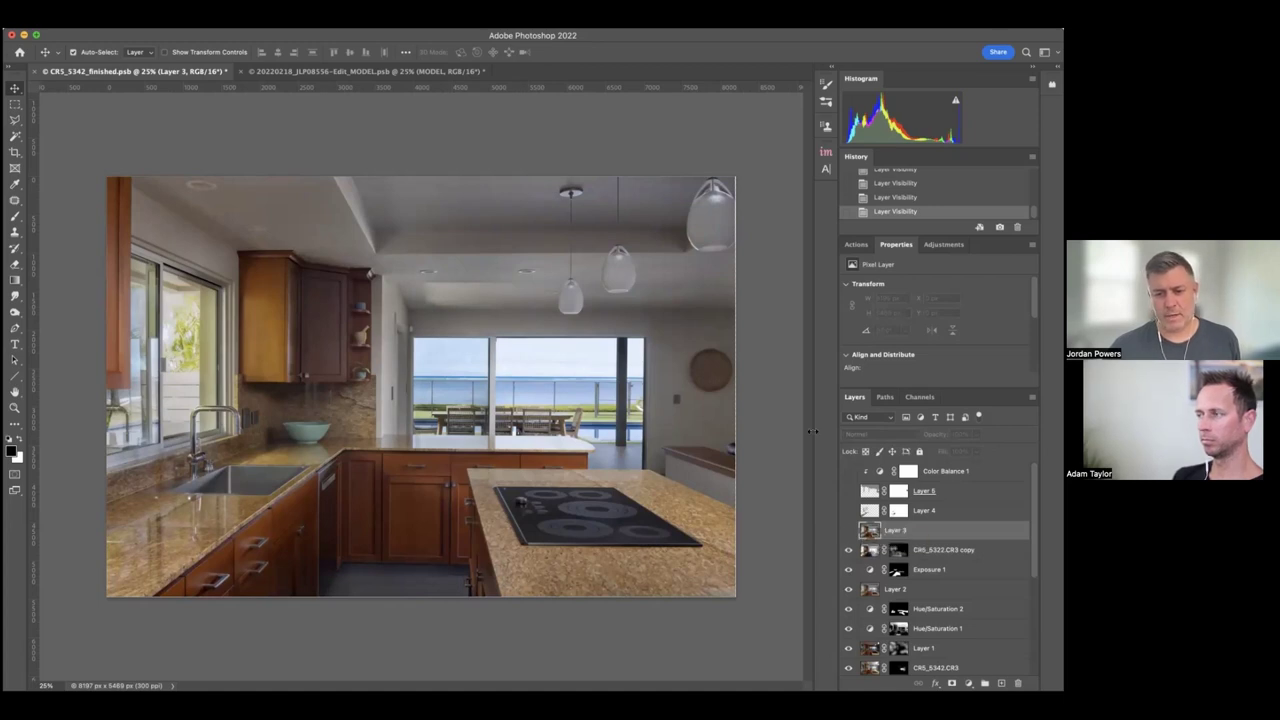
pyautogui.click(848, 531)
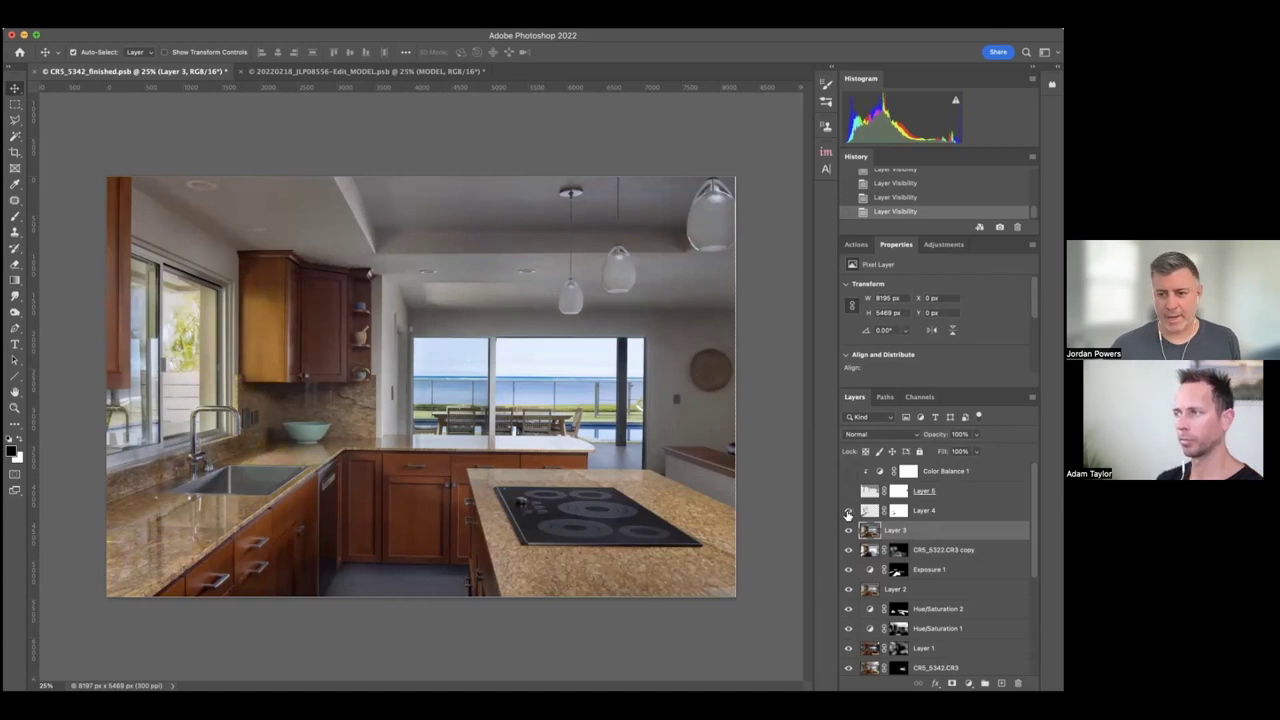
# - Compare the kitchen photo with and without the Layer 4 colour correction by toggling that layer's visibility
pyautogui.click(848, 512)
pyautogui.click(875, 512)
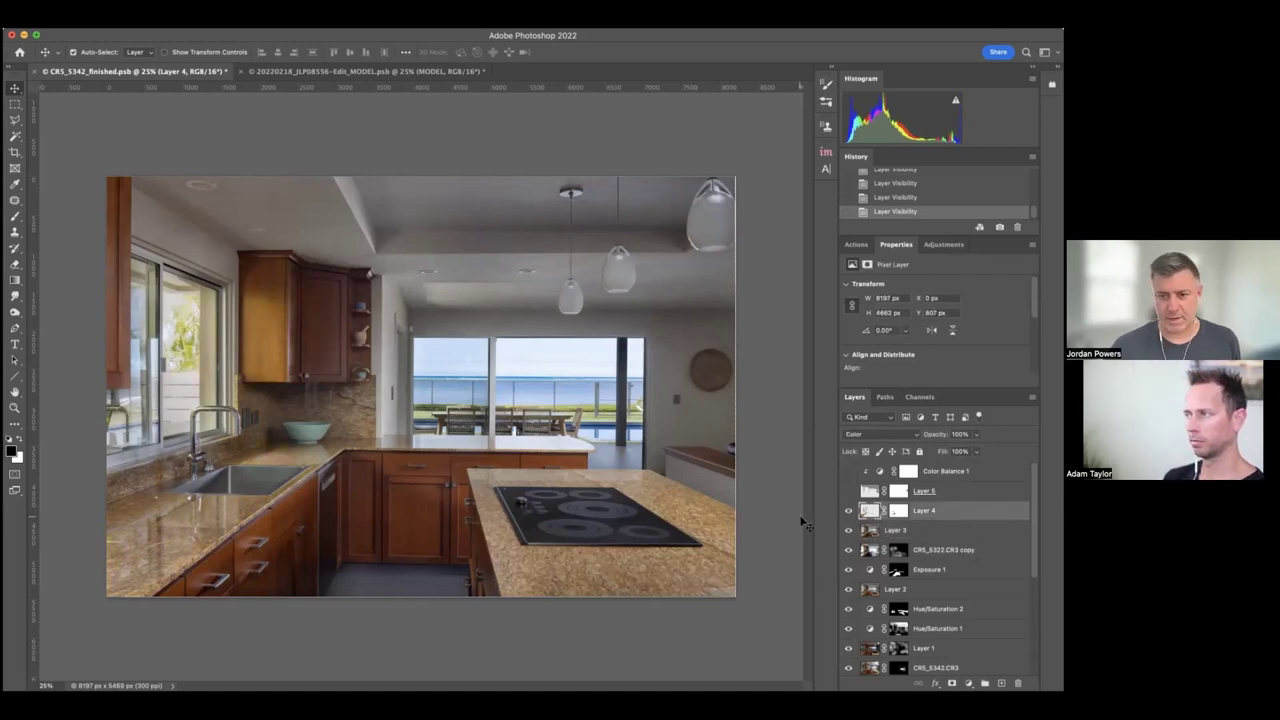
pyautogui.click(845, 511)
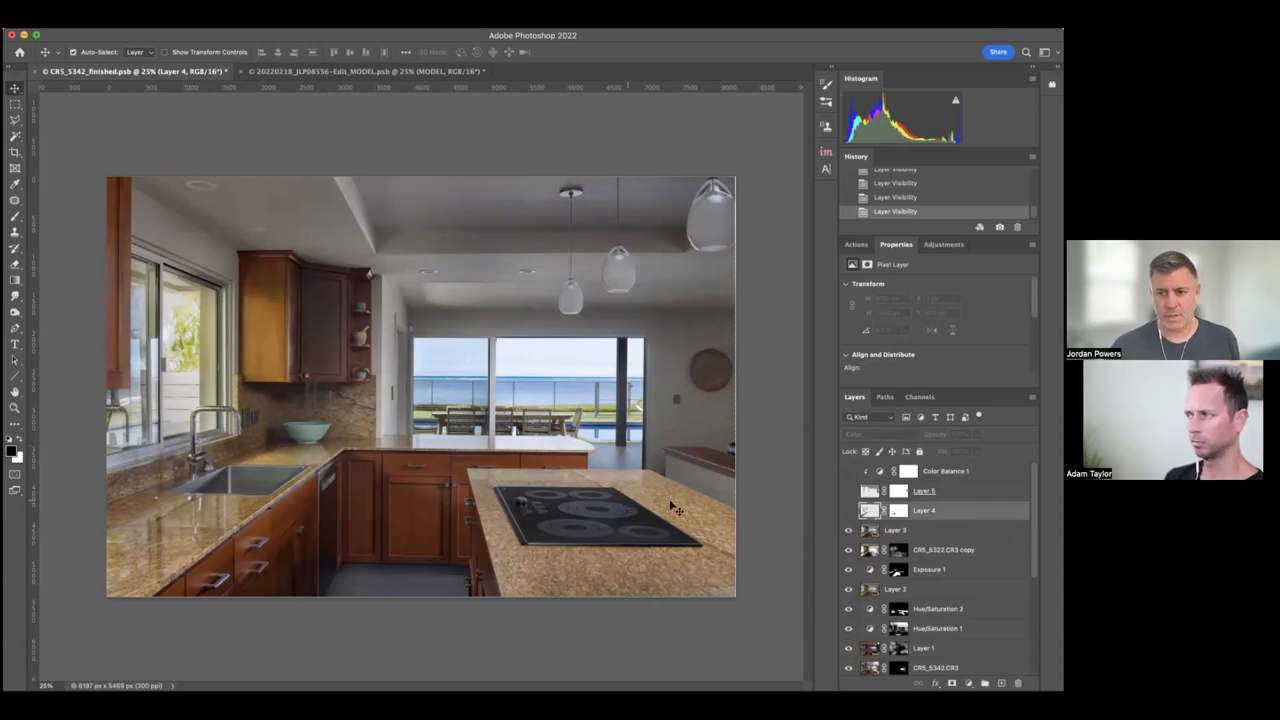
pyautogui.click(846, 511)
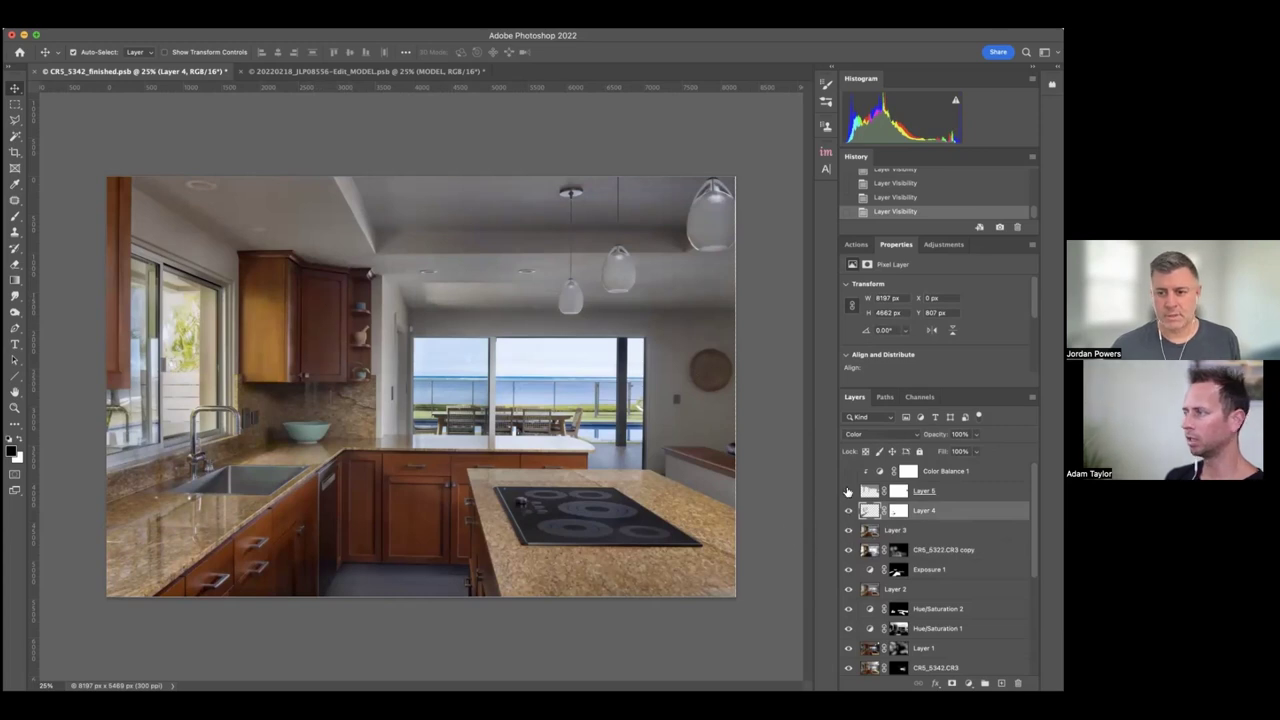
pyautogui.click(846, 511)
pyautogui.click(846, 511)
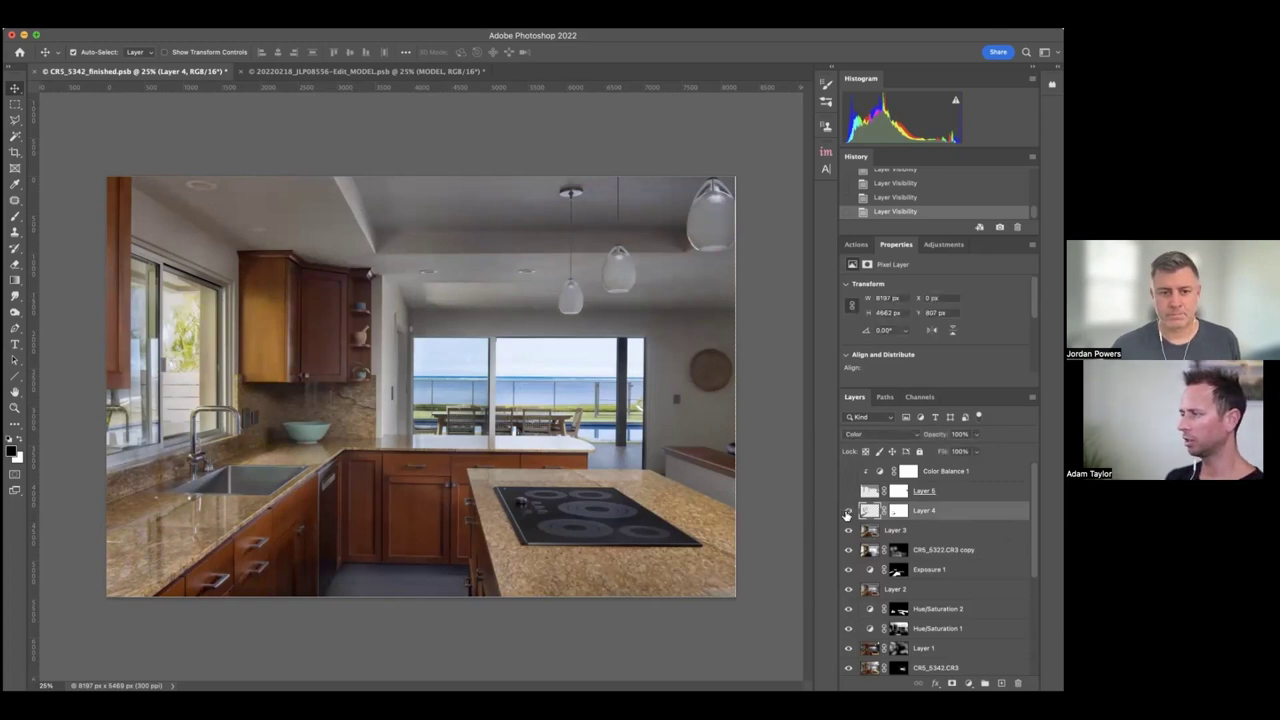
pyautogui.click(846, 511)
pyautogui.click(846, 511)
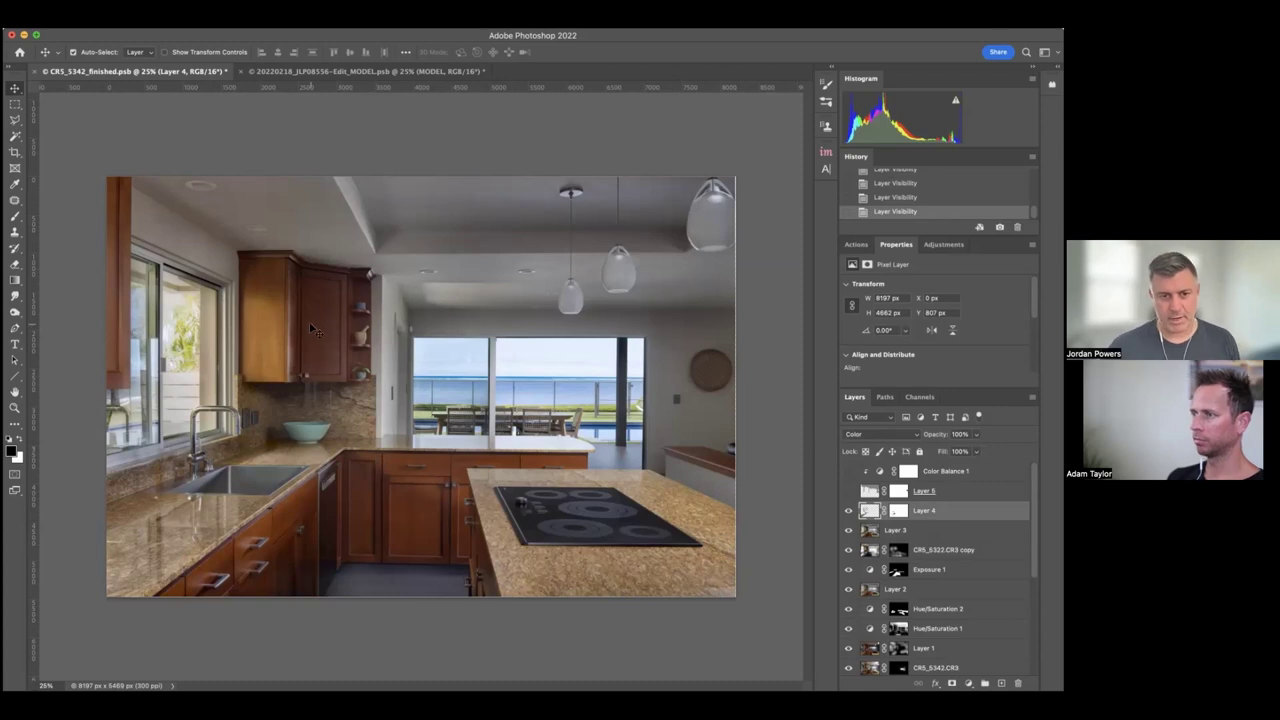
pyautogui.click(846, 512)
pyautogui.click(846, 512)
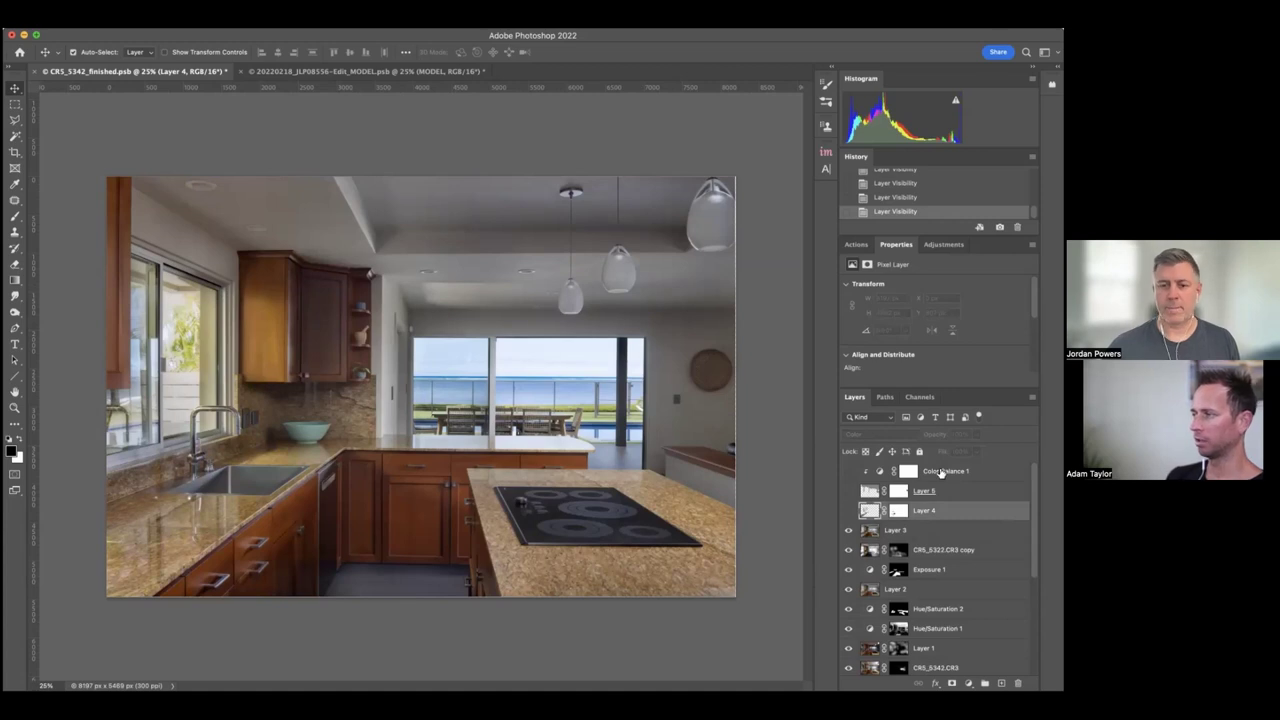
# - Add a new blank layer above Layer 4 and set its blend mode to Color
pyautogui.press('super+0')
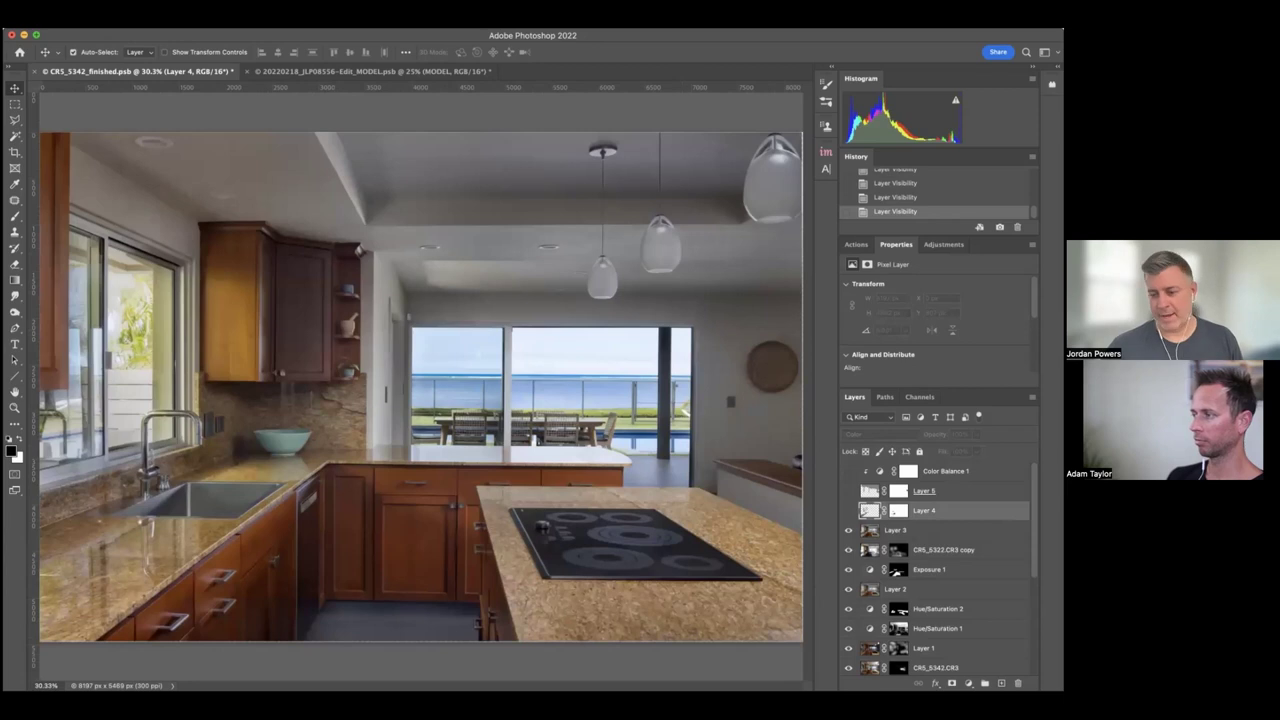
pyautogui.click(1002, 683)
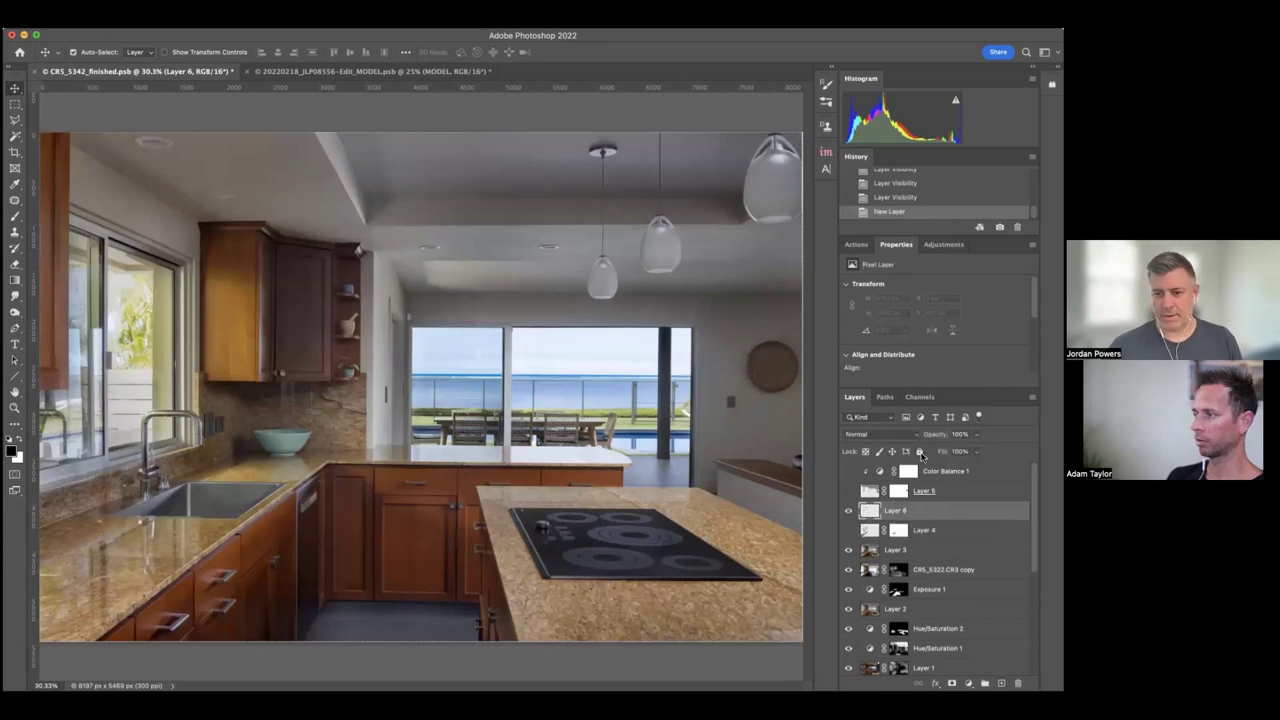
pyautogui.click(895, 434)
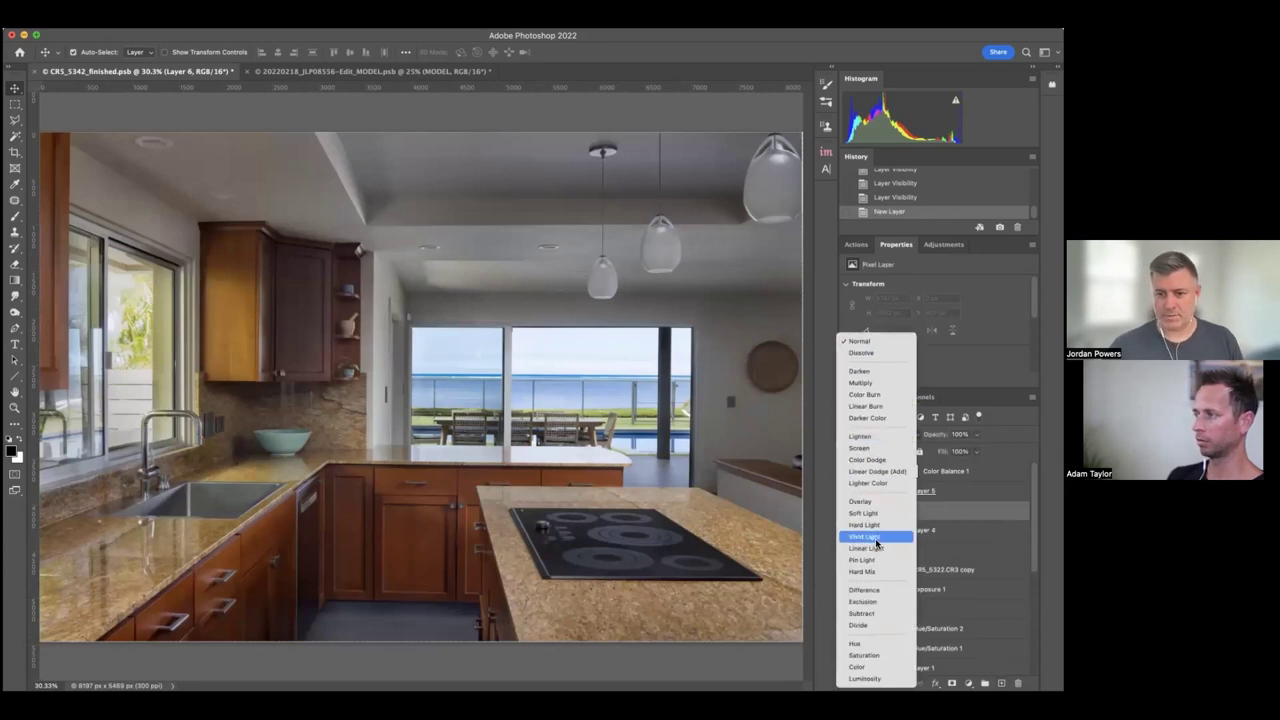
pyautogui.click(857, 667)
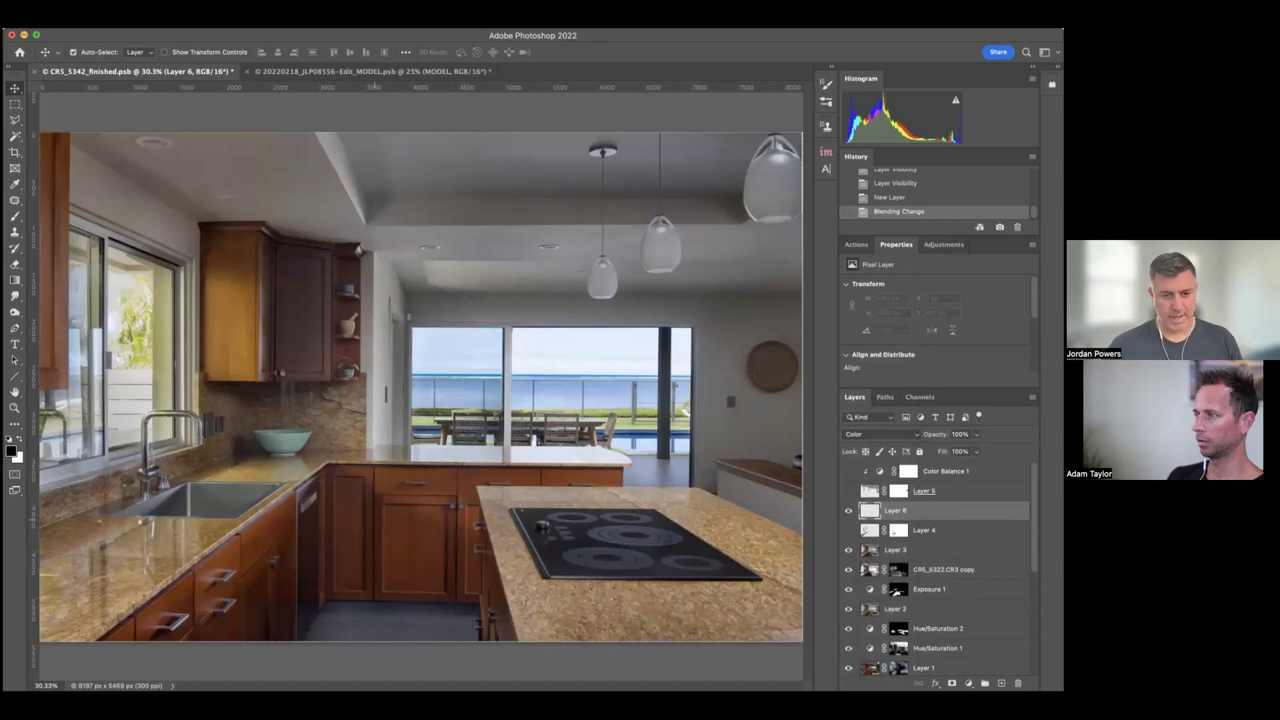
# - Paint reddish brown over the corner upper cabinet door on the new layer with the Brush tool, and undo the last stroke
pyautogui.press('b')
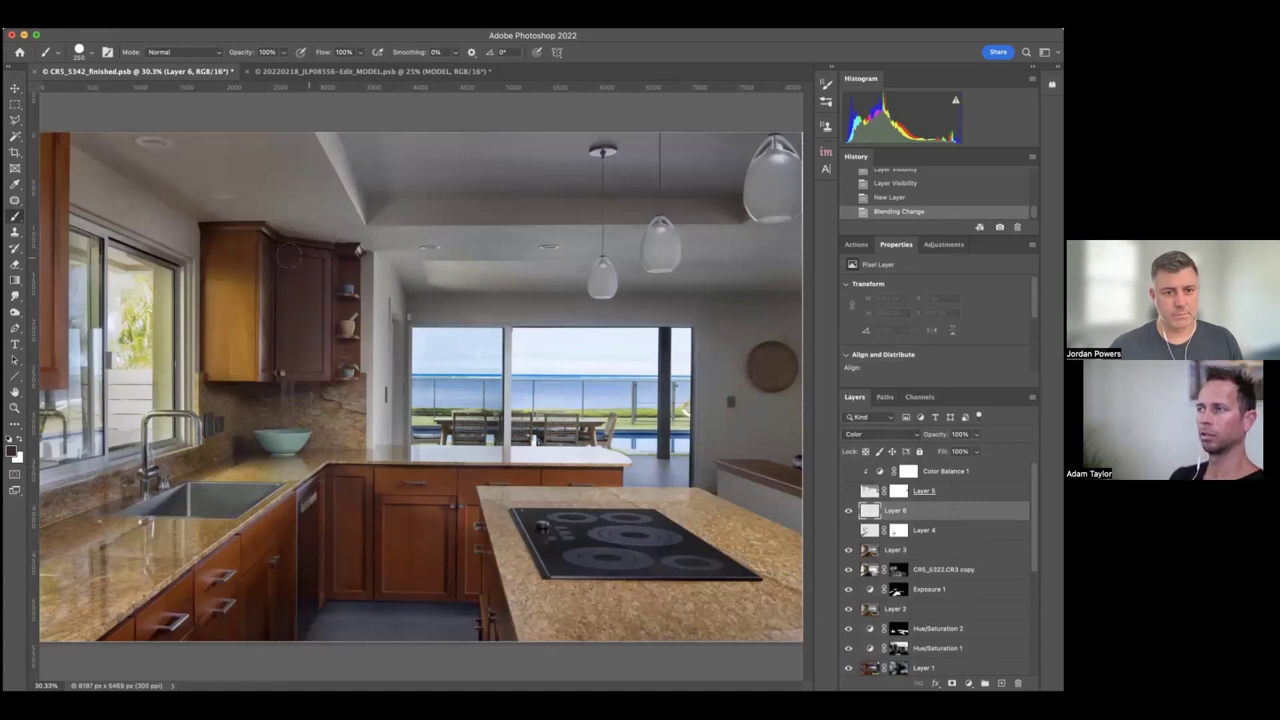
pyautogui.moveTo(295, 310); pyautogui.dragTo(294, 349)
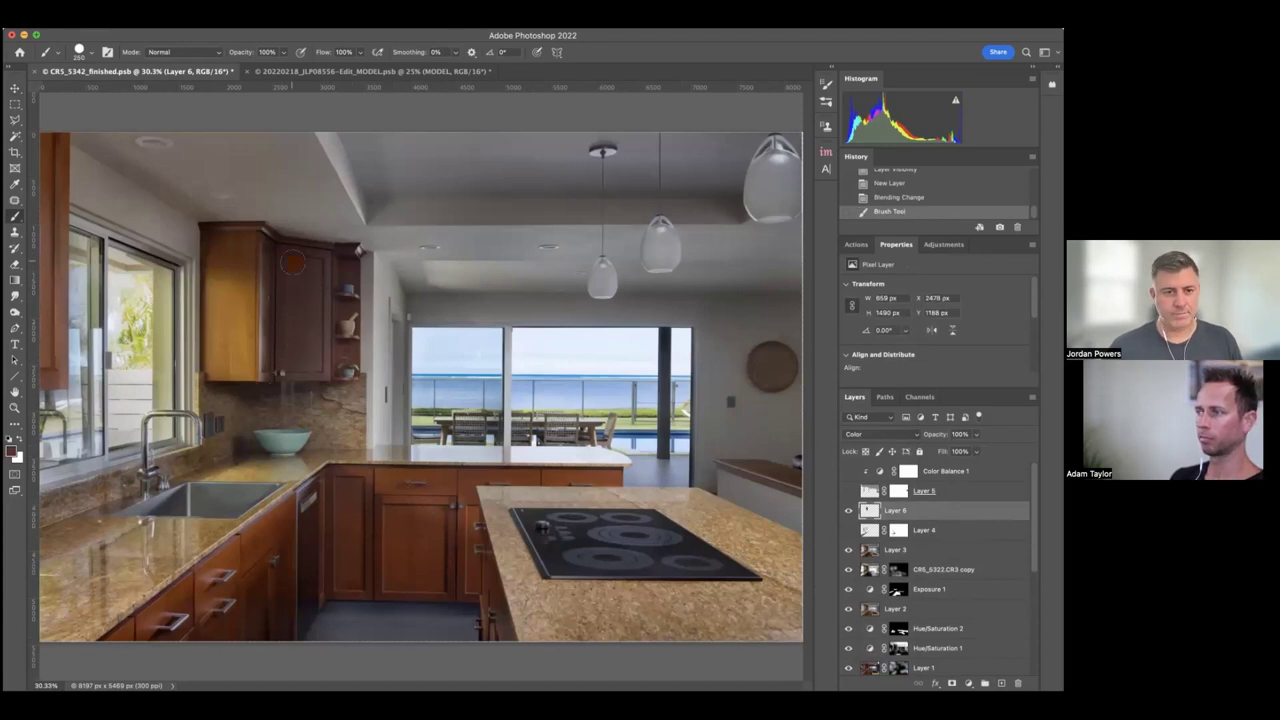
pyautogui.moveTo(292, 323); pyautogui.dragTo(302, 318)
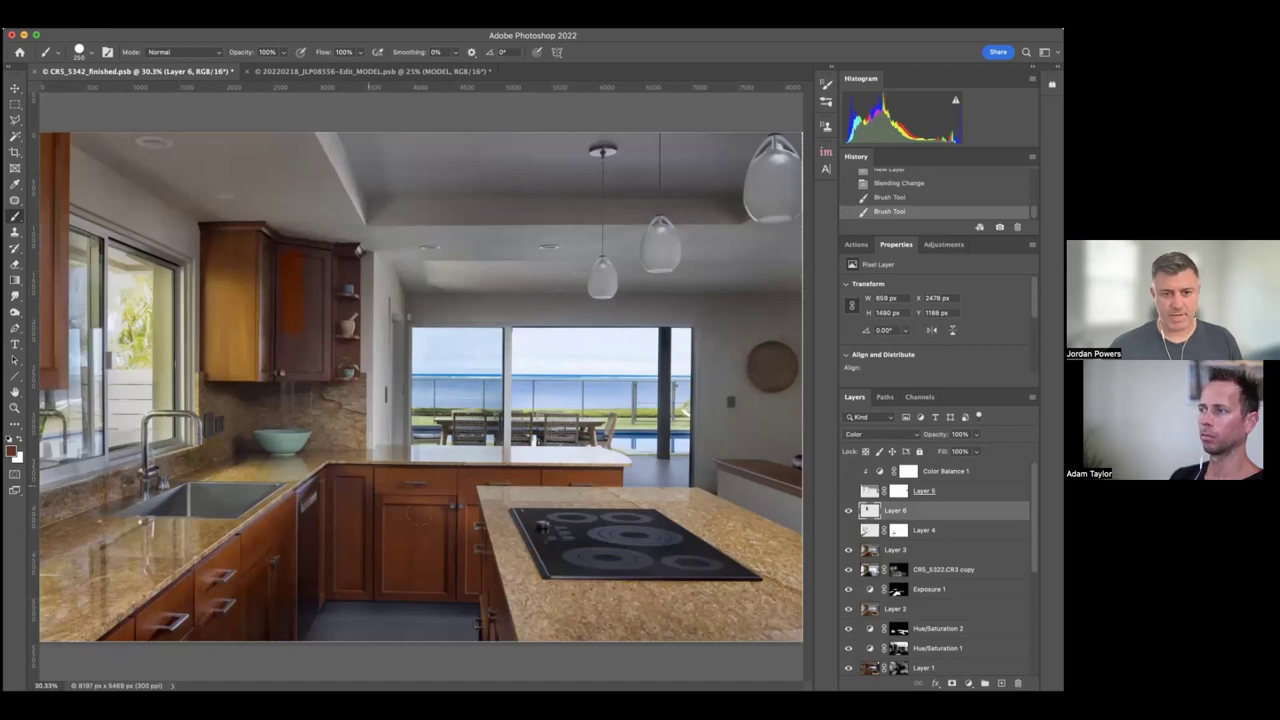
pyautogui.press('super+z')
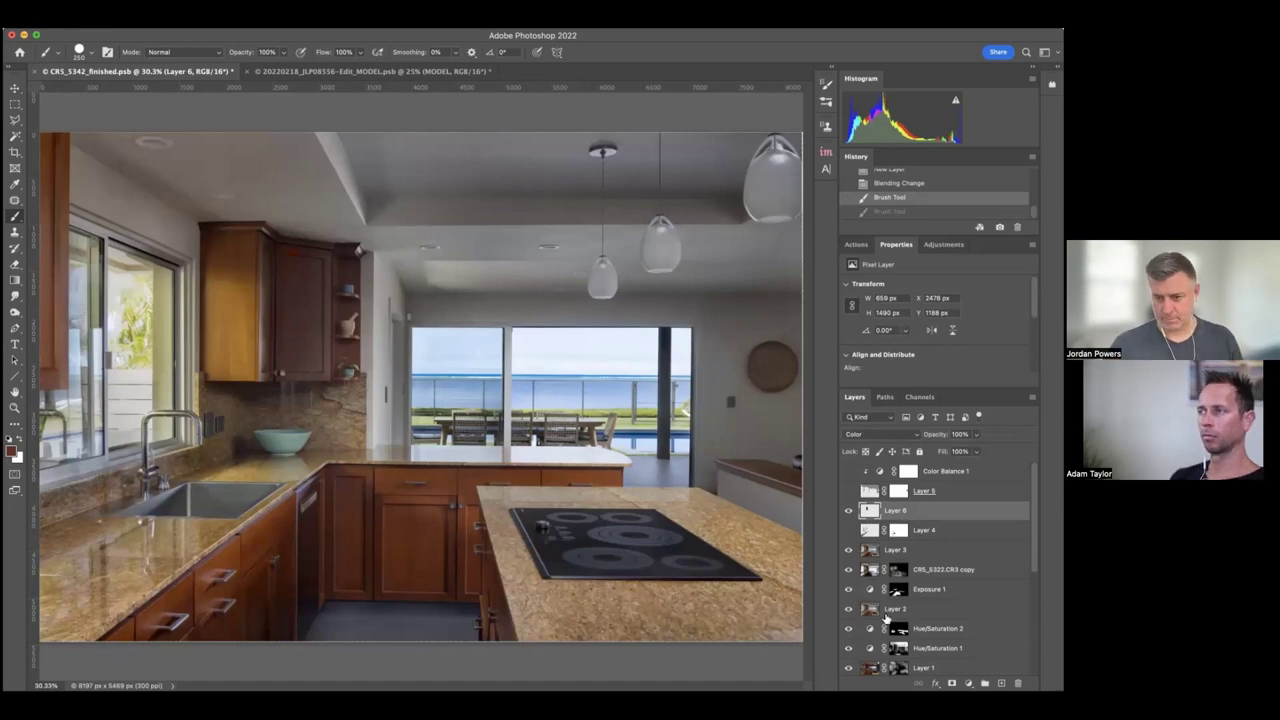
# - Hide the painted Layer 6 and show Layer 4 in its place
pyautogui.click(847, 512)
pyautogui.click(845, 530)
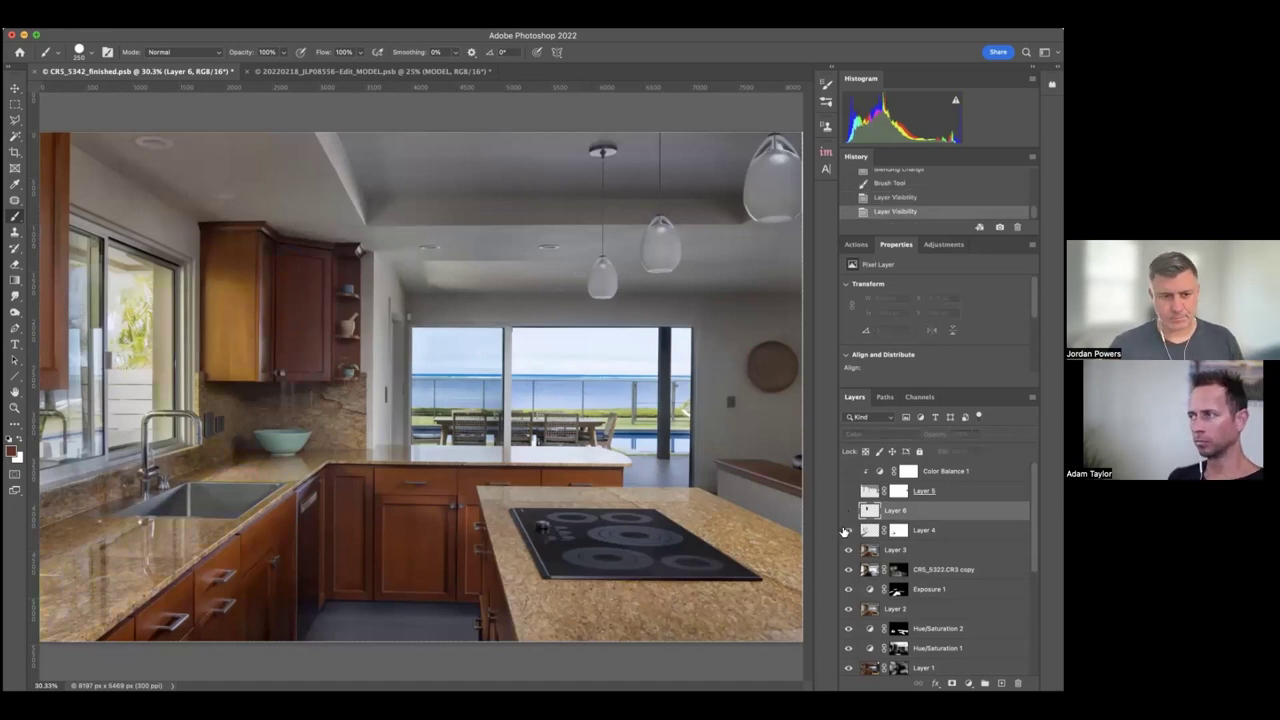
pyautogui.click(846, 530)
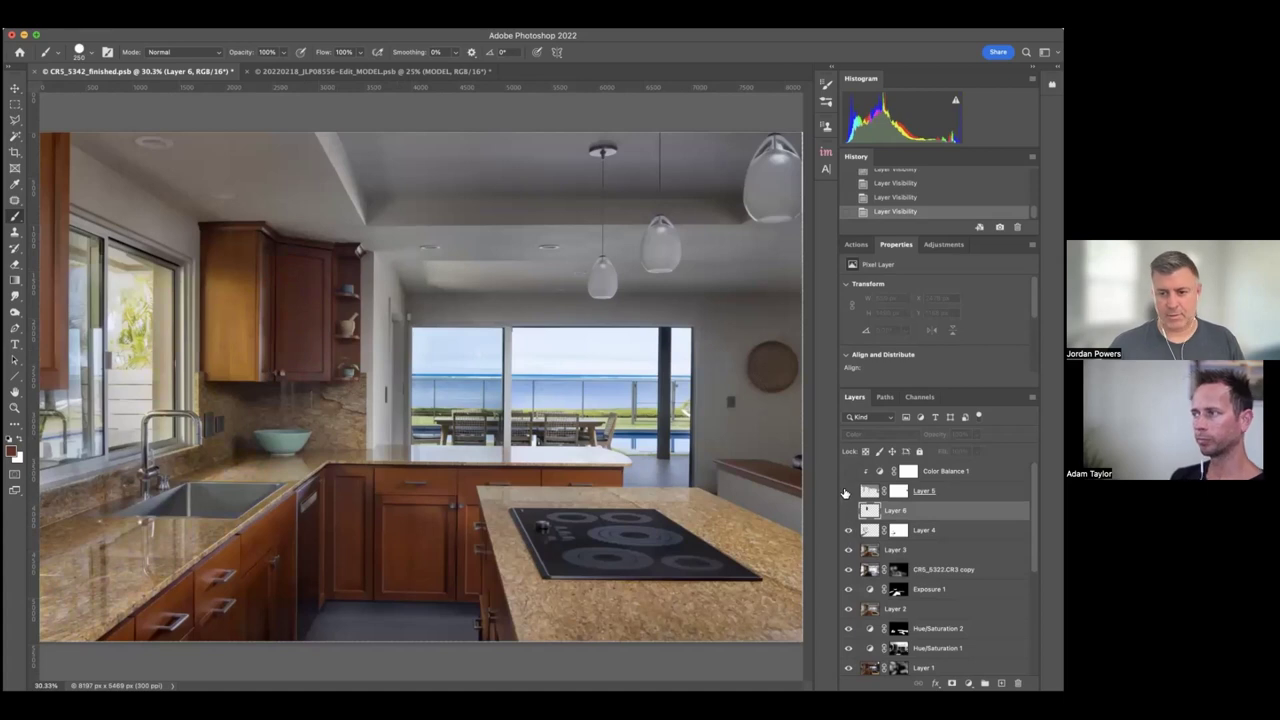
# - Compare the photo with and without Layer 5 and the painted Layer 6, leaving Layer 6 hidden
pyautogui.click(846, 491)
pyautogui.click(846, 491)
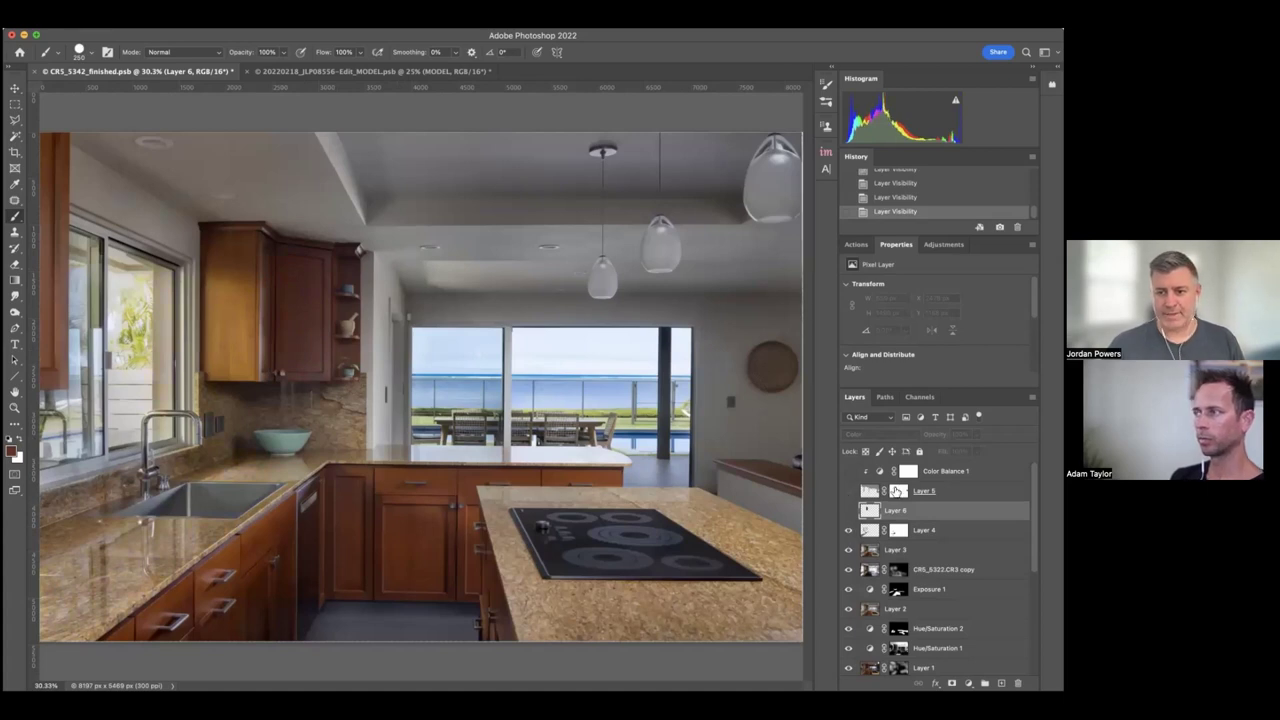
pyautogui.press('super+minus')
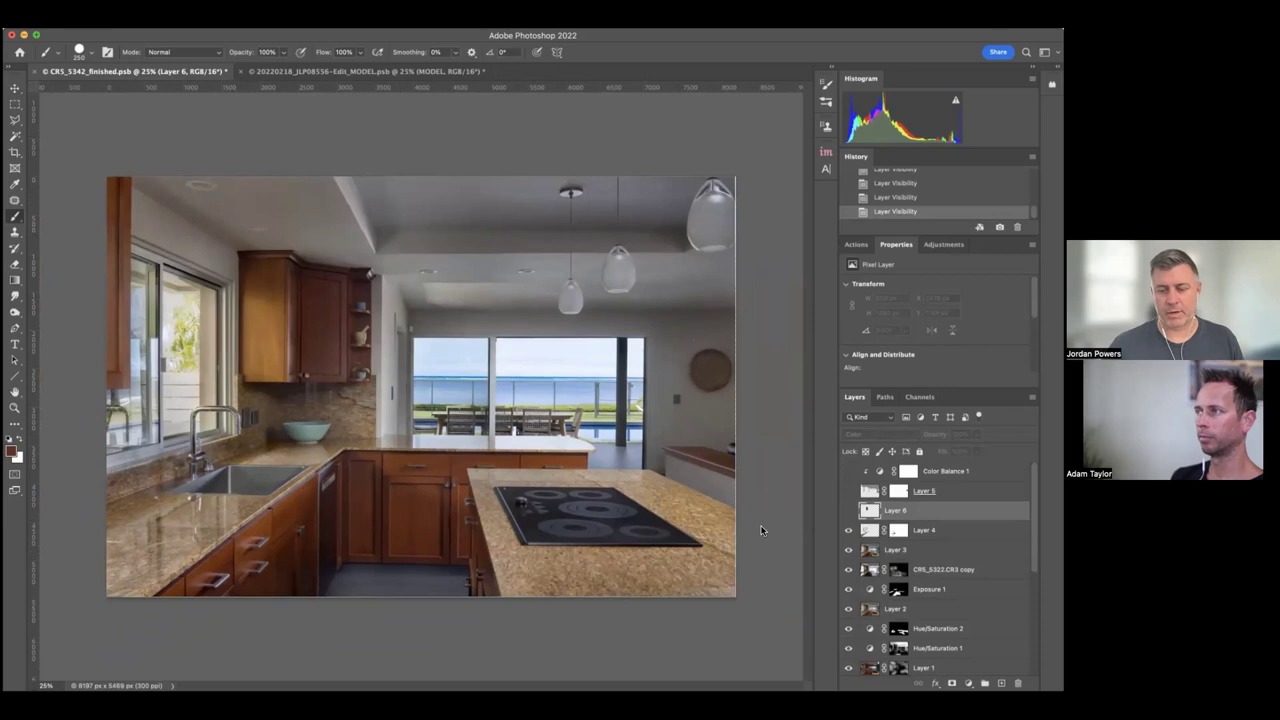
pyautogui.click(847, 510)
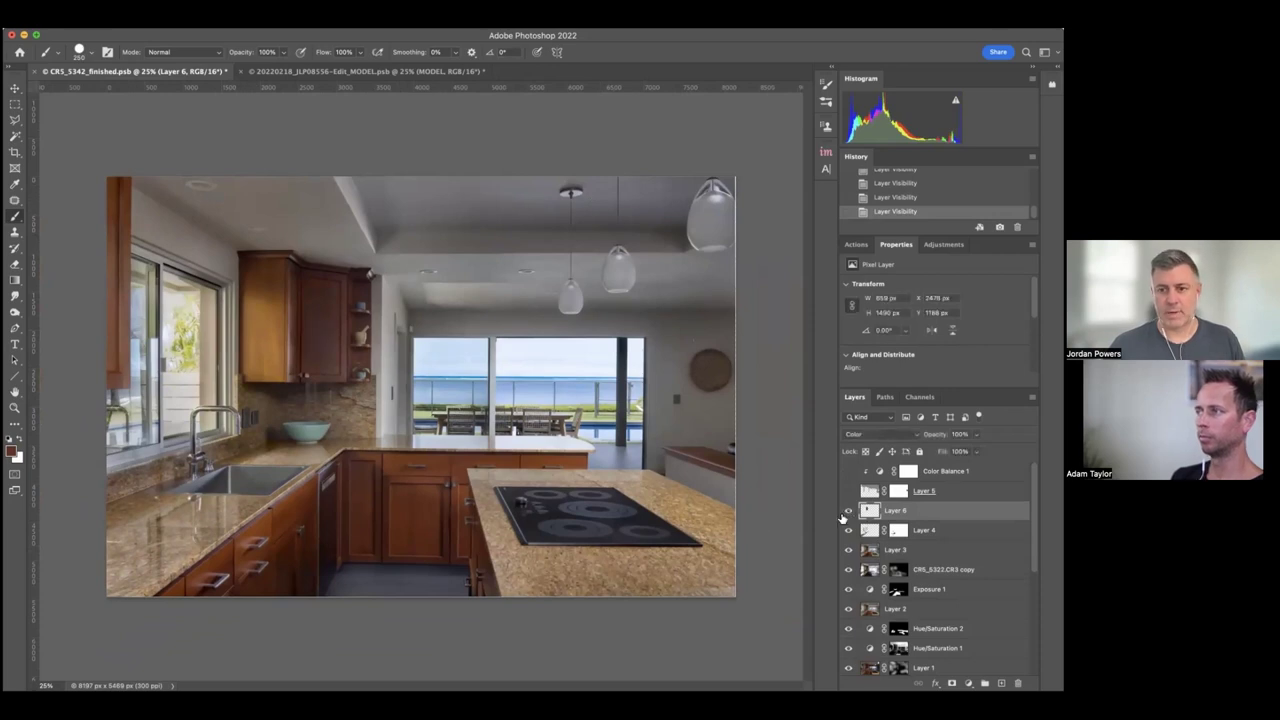
pyautogui.click(848, 510)
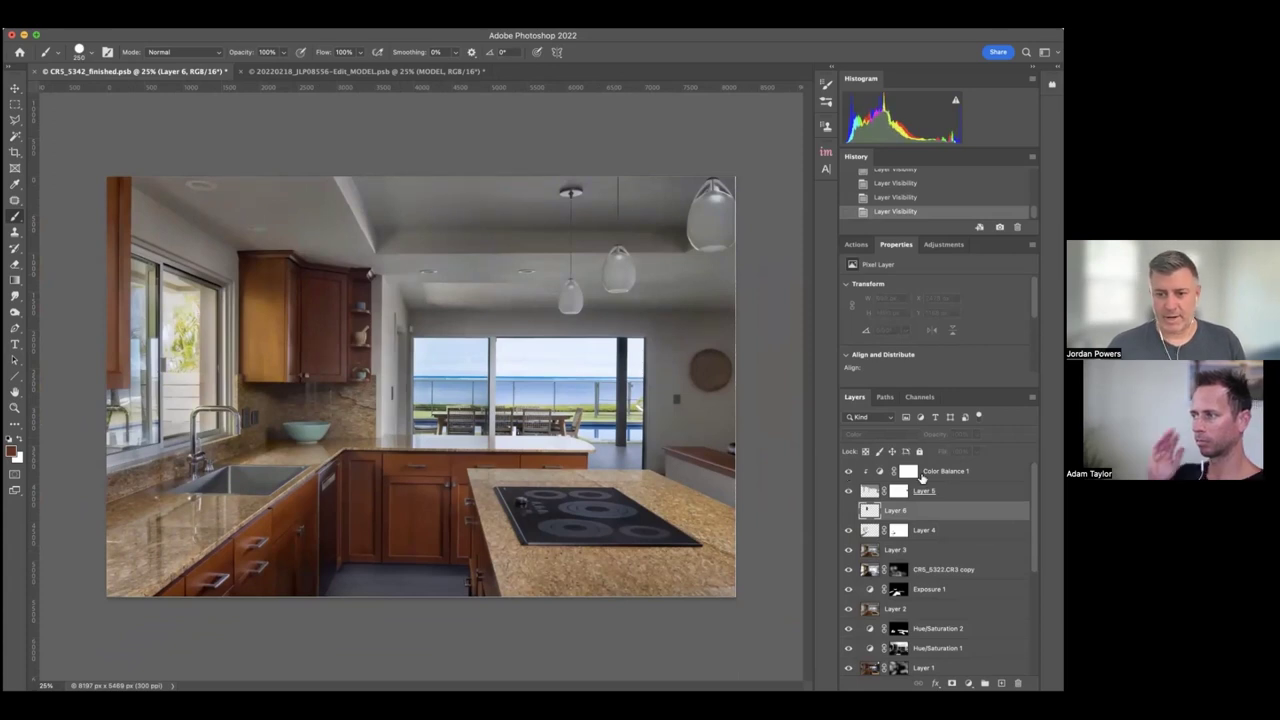
# - Compare the wall and ceiling tones with and without the Color Balance 1 adjustment, leaving it visible
pyautogui.click(849, 473)
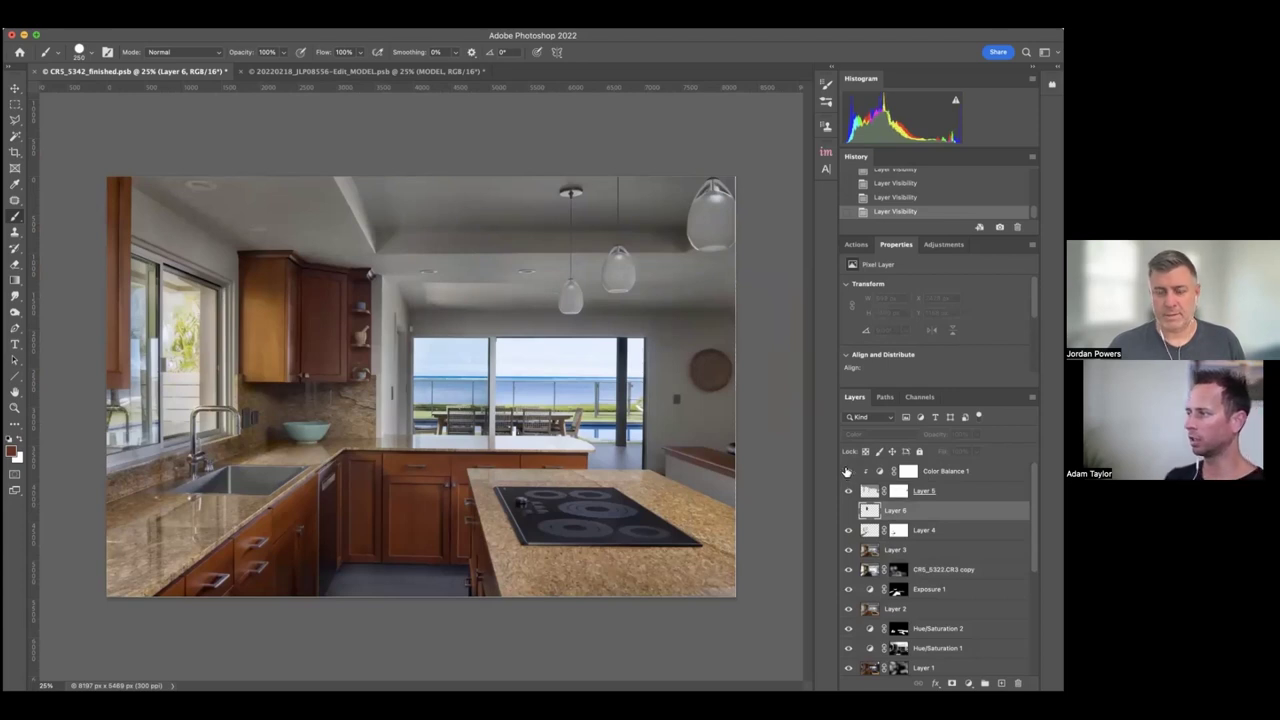
pyautogui.click(847, 471)
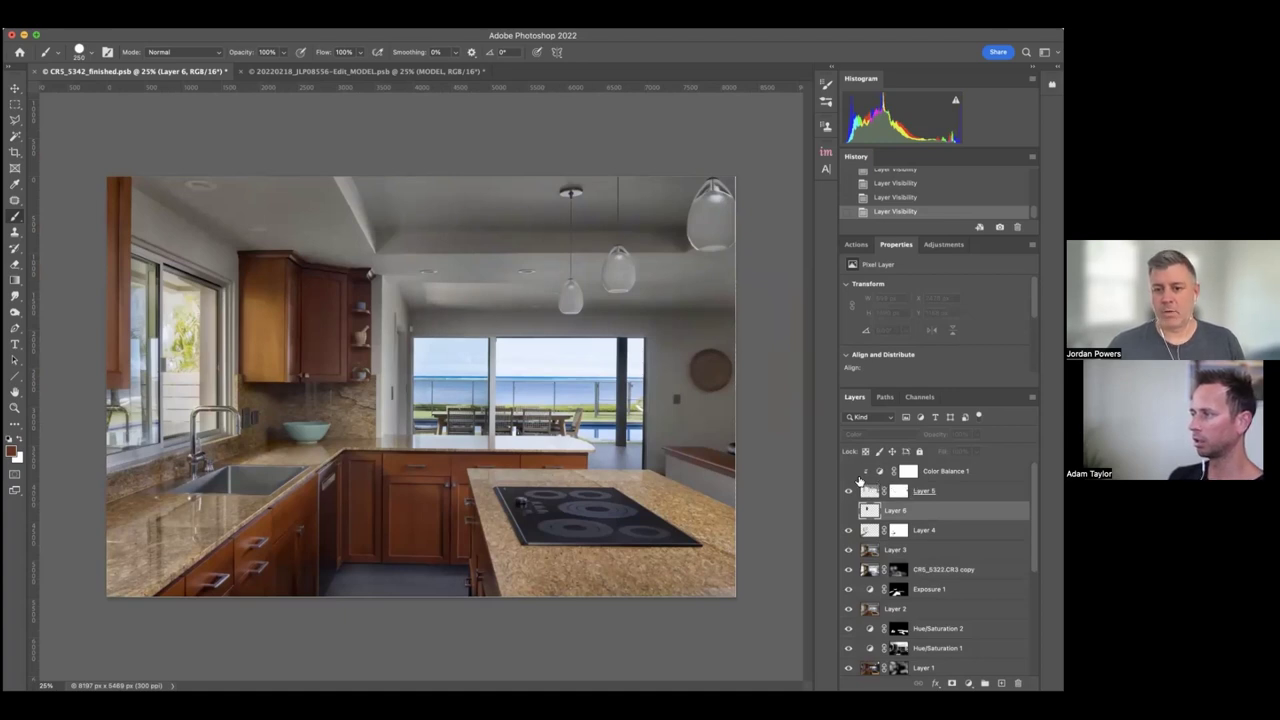
pyautogui.click(847, 472)
# - Compare the Color Balance 1 adjustment released from and clipped to Layer 5, leaving the clipping mask on
pyautogui.click(880, 472)
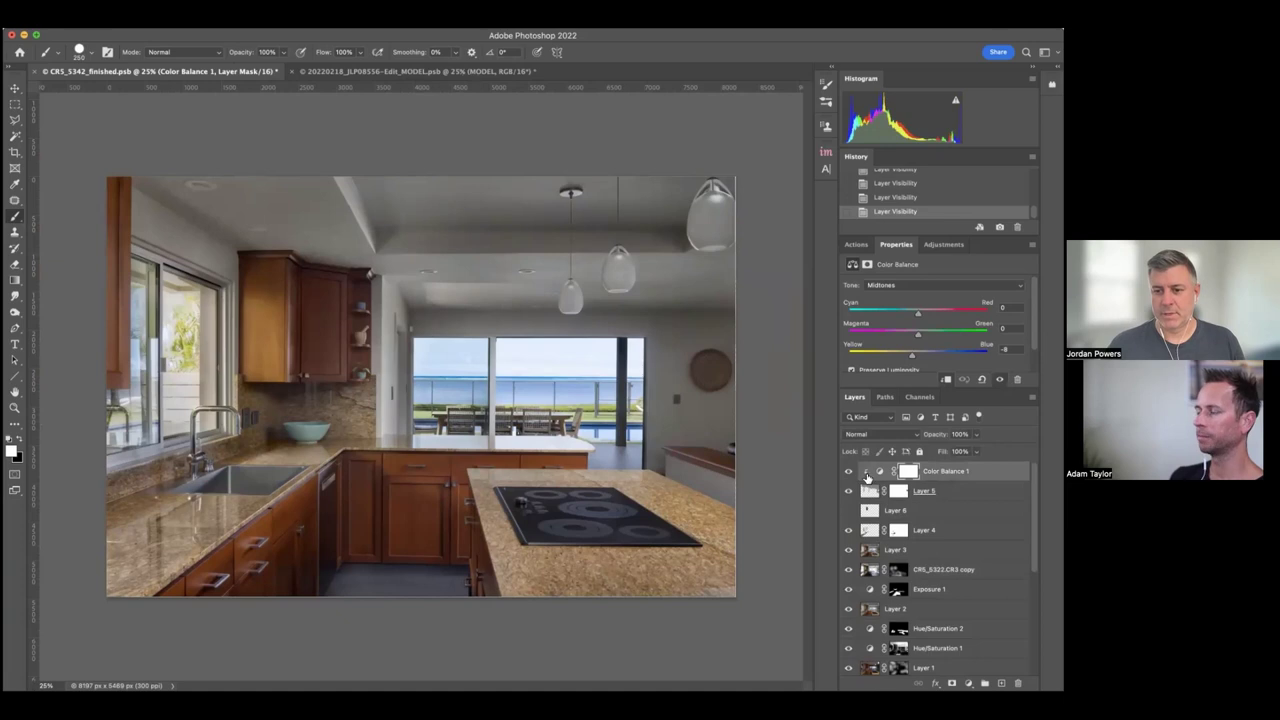
pyautogui.click(946, 382)
pyautogui.click(946, 382)
pyautogui.click(946, 382)
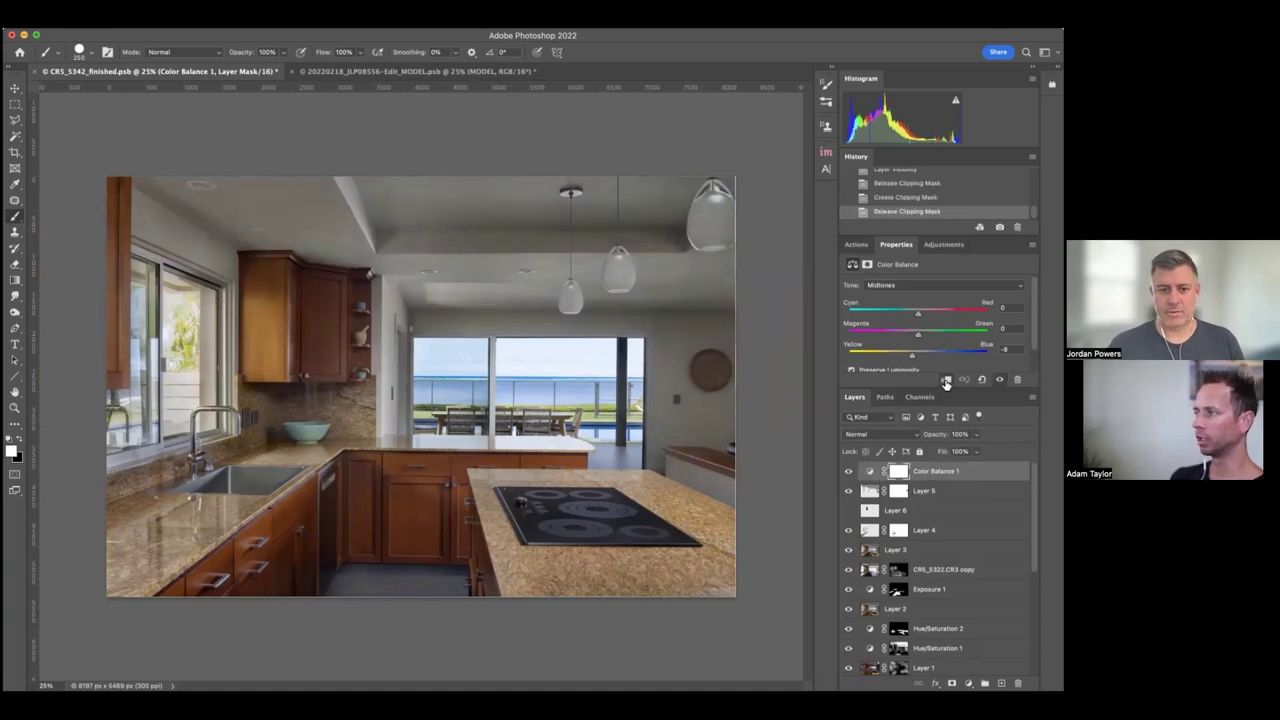
pyautogui.click(946, 382)
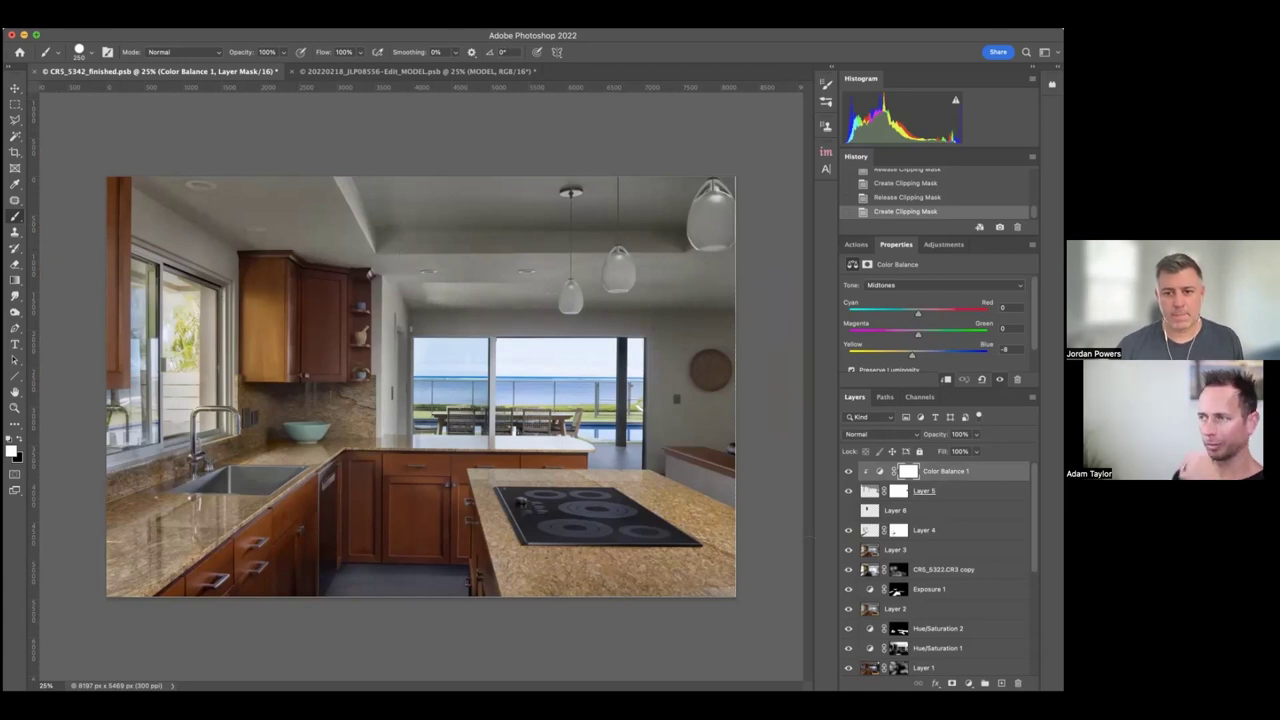
# - Switch to Lightroom Classic, select CR5_5342_finished.psb and try setting its Upright transform correction to Off
pyautogui.press('super+Tab')
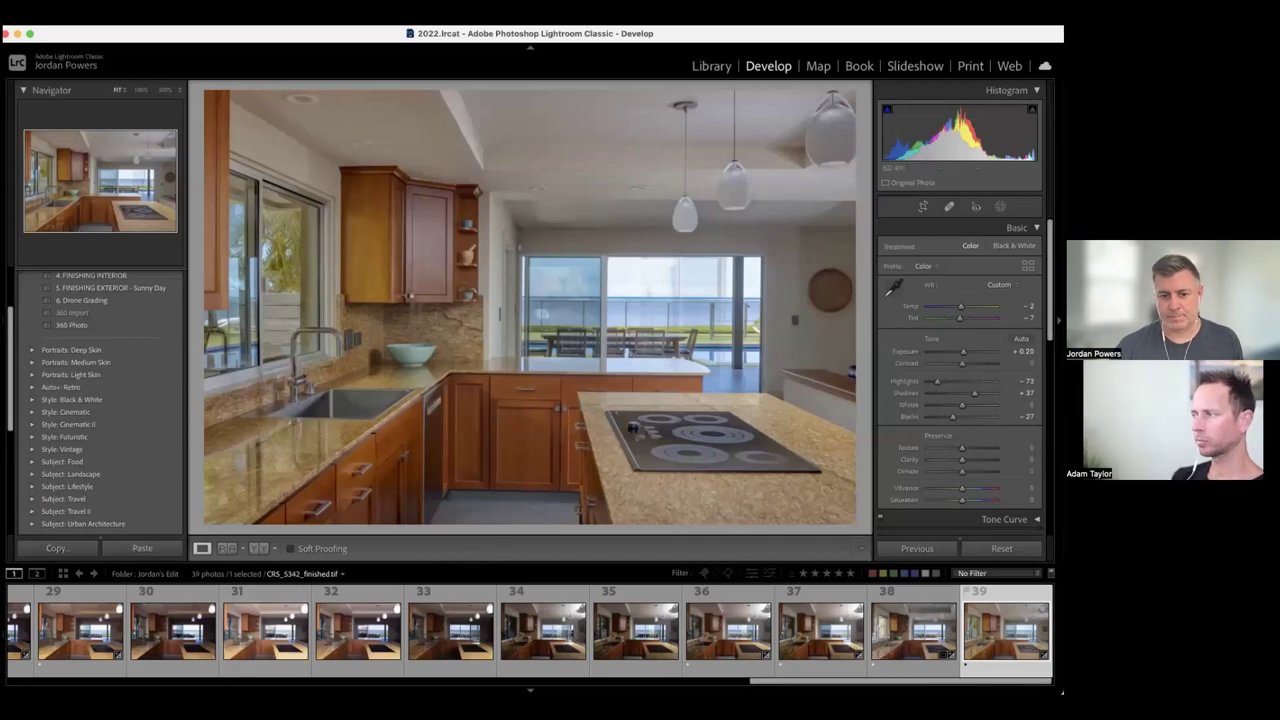
pyautogui.click(948, 620)
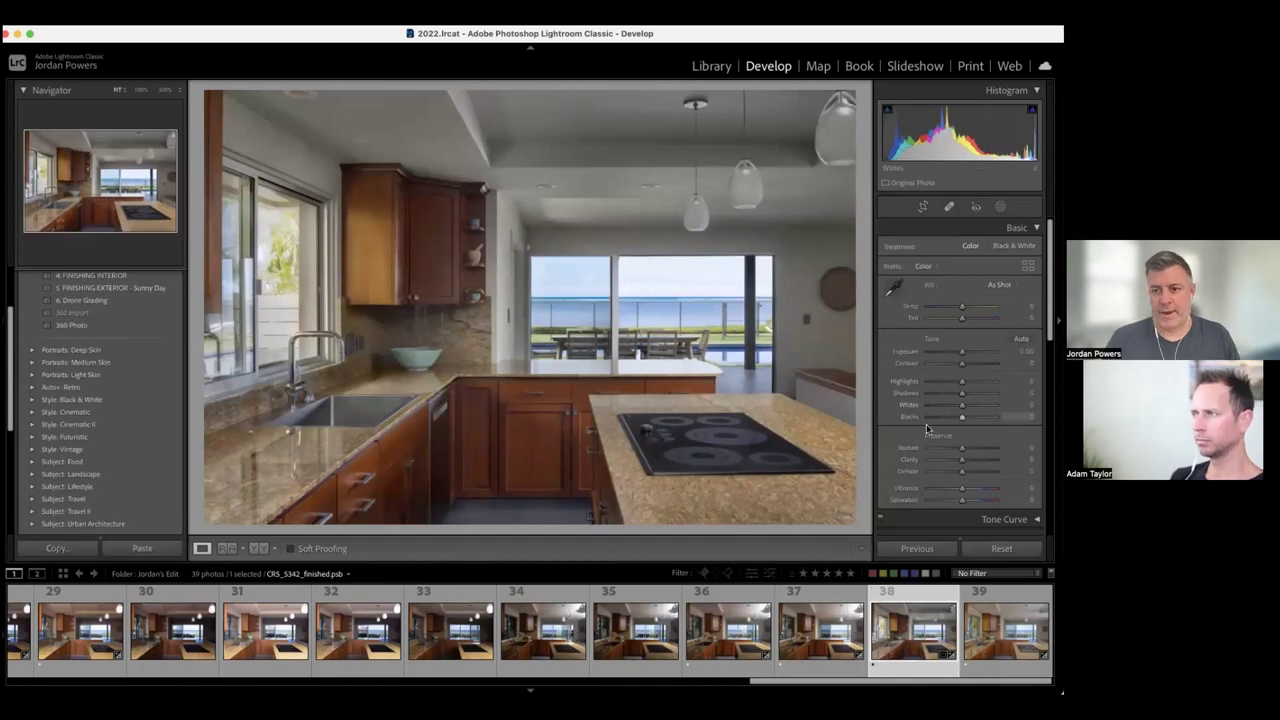
pyautogui.scroll(-5, 951, 390)
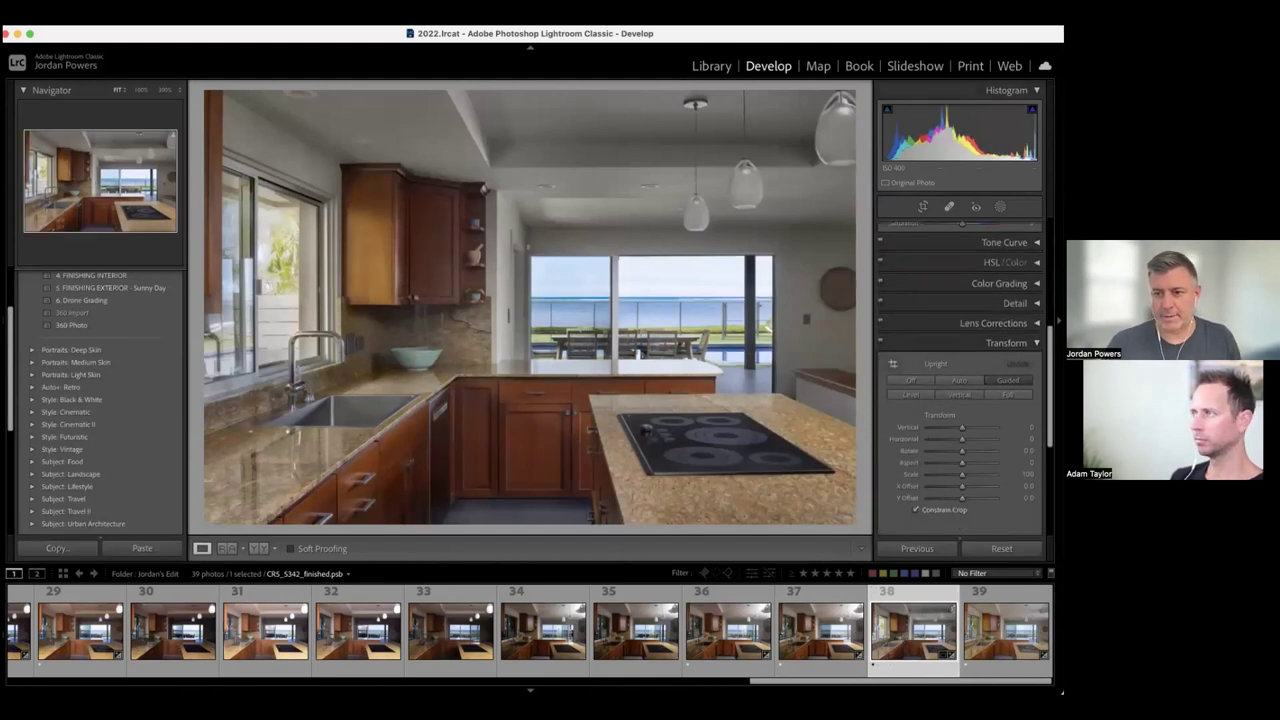
pyautogui.click(910, 380)
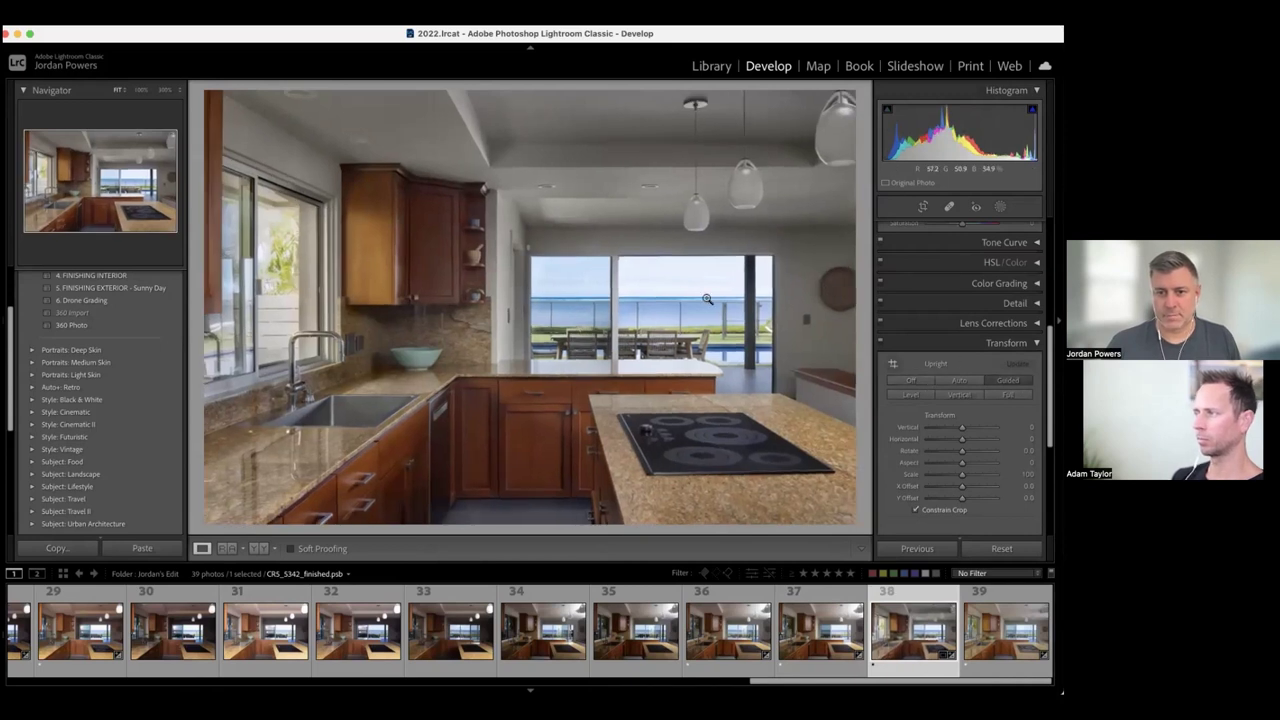
pyautogui.click(910, 380)
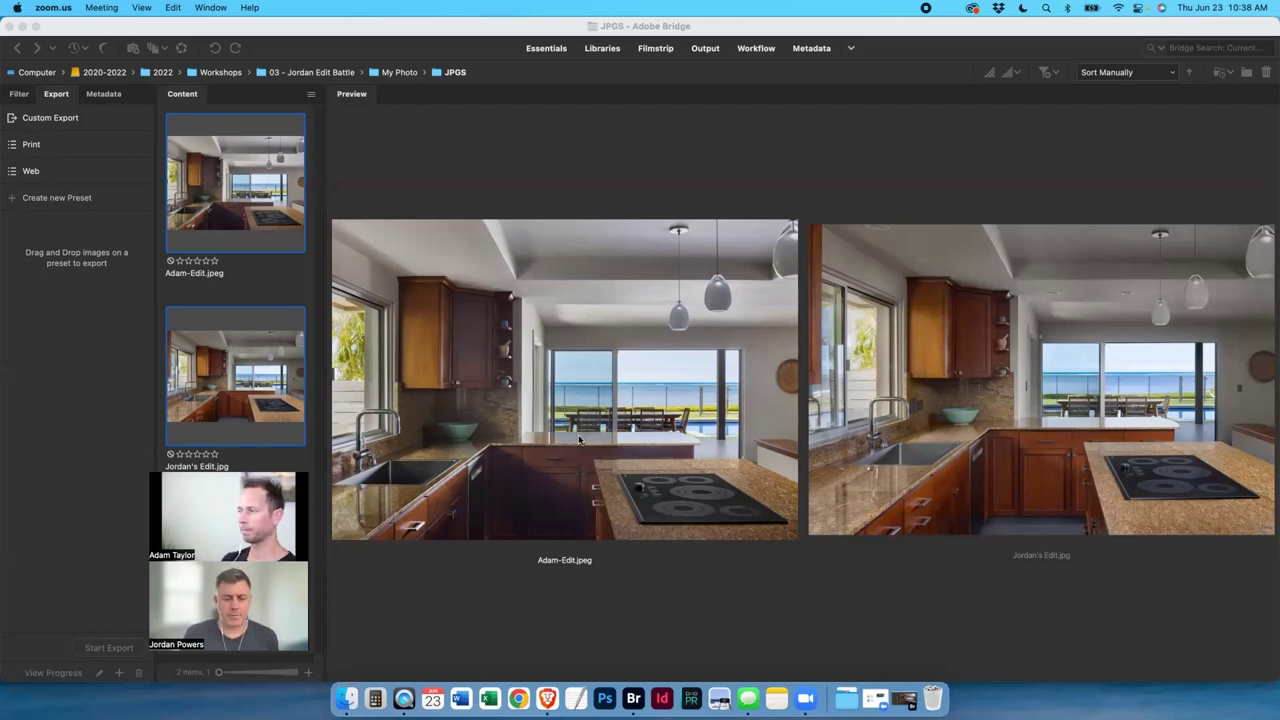
# - Switch to Adobe Bridge and preview the two finished kitchen edits one at a time, alternating between them to compare
pyautogui.click(252, 202)
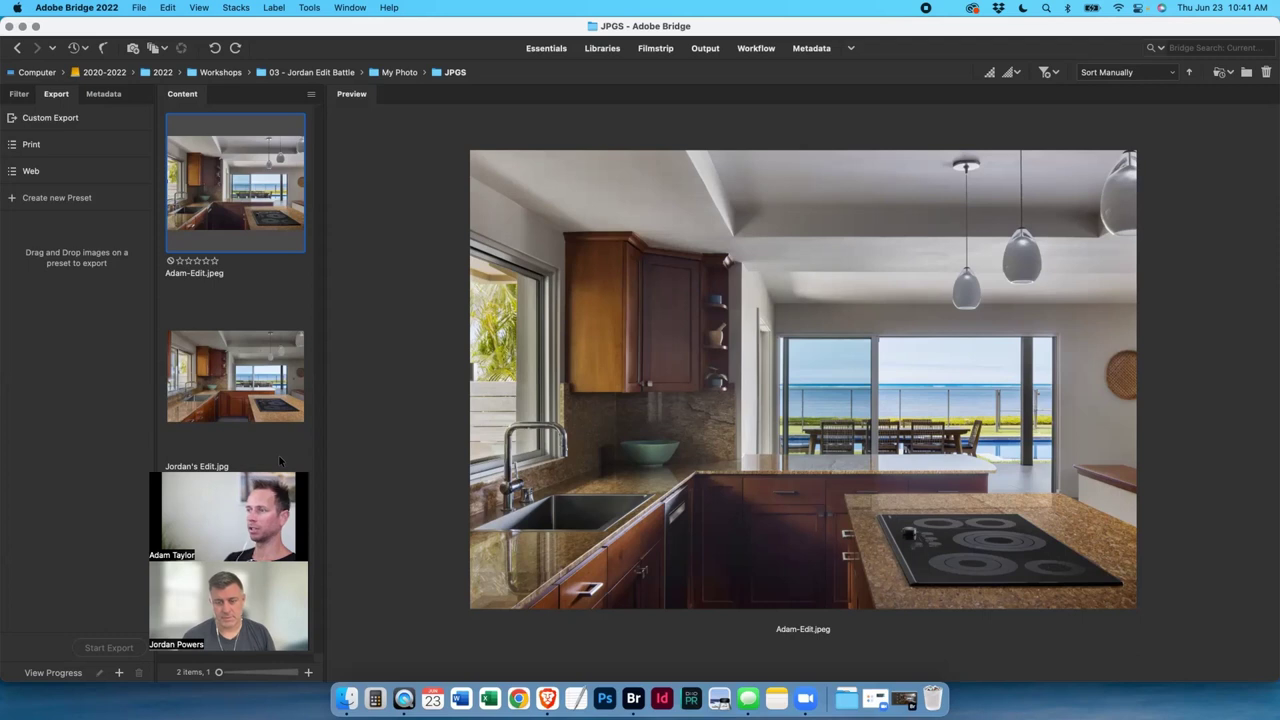
pyautogui.click(268, 416)
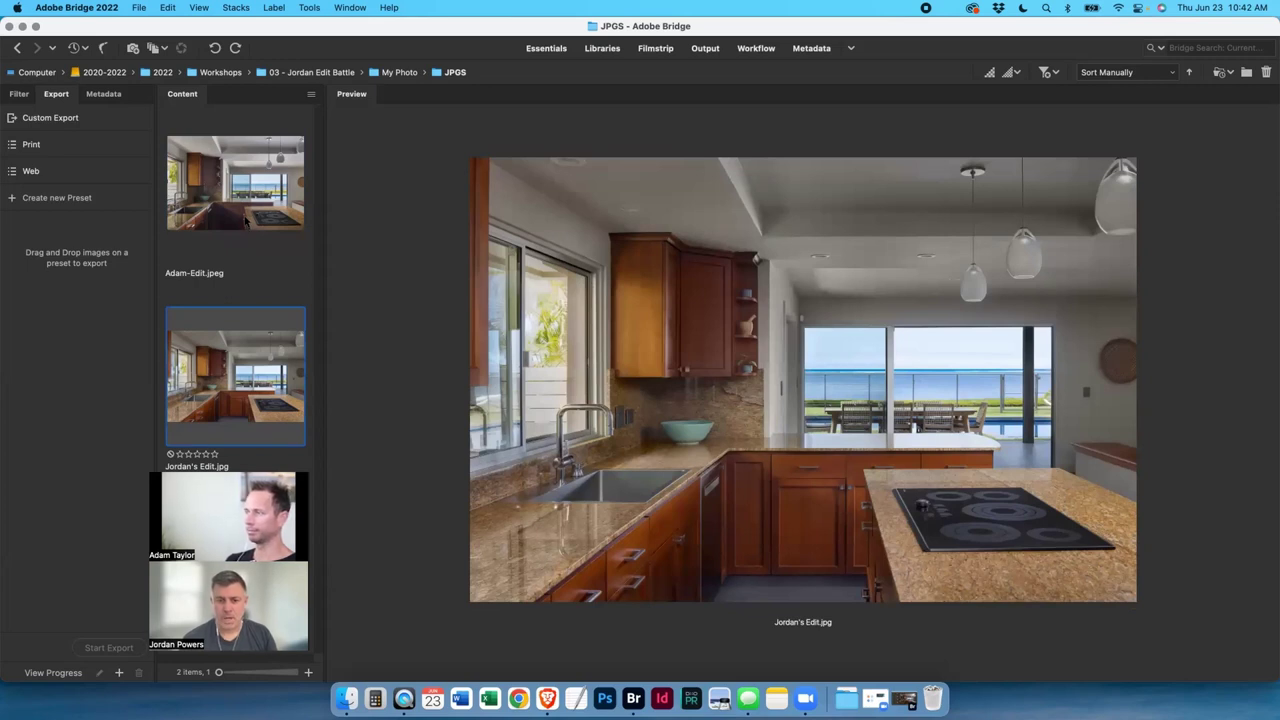
pyautogui.click(245, 222)
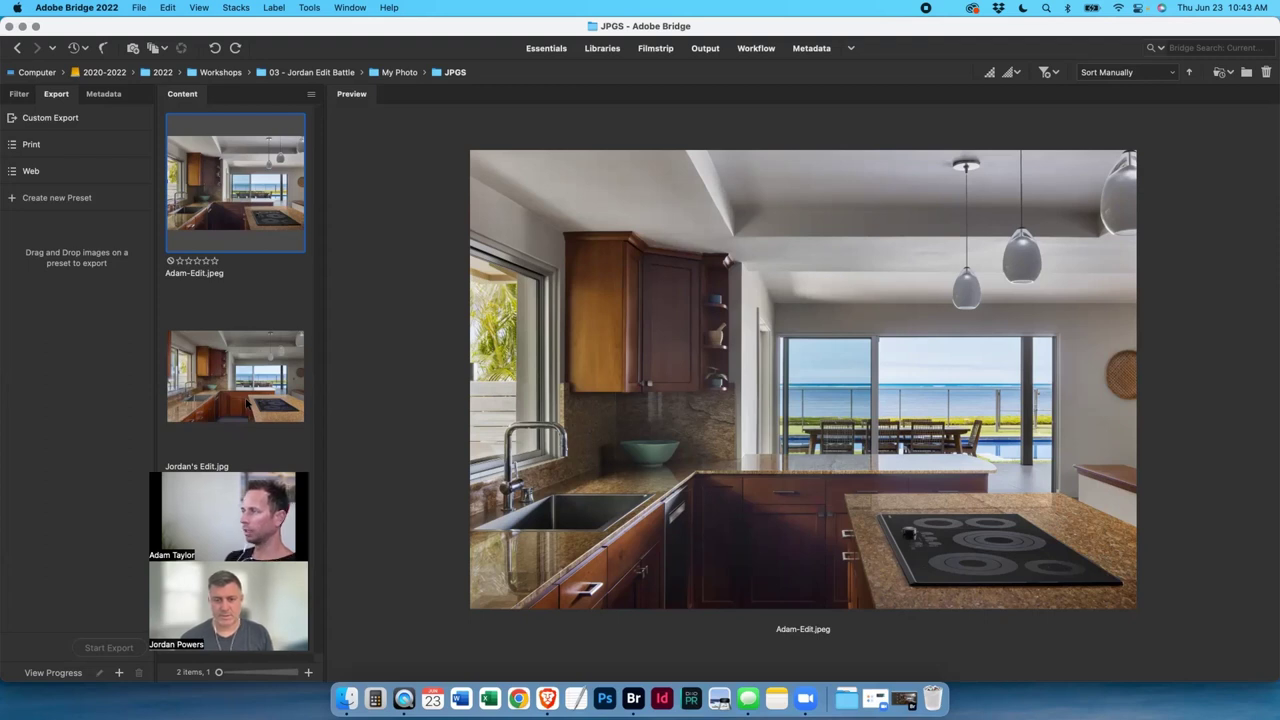
pyautogui.click(247, 402)
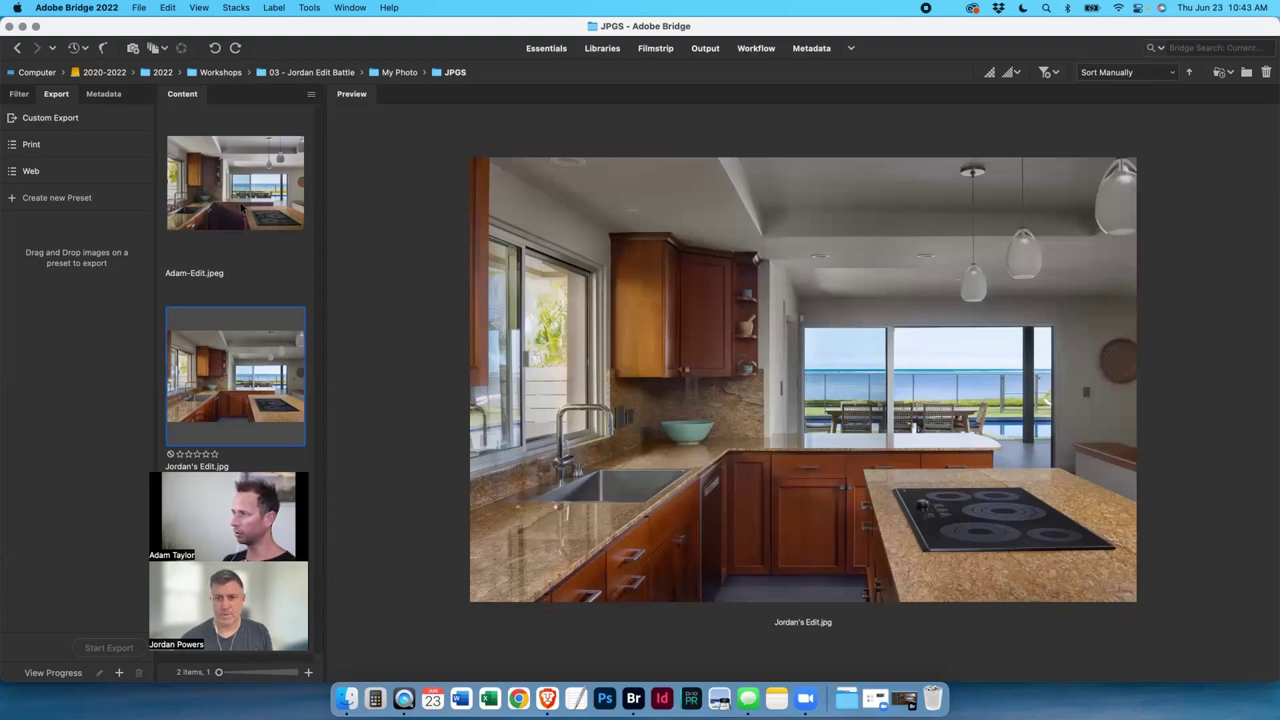
pyautogui.click(241, 207)
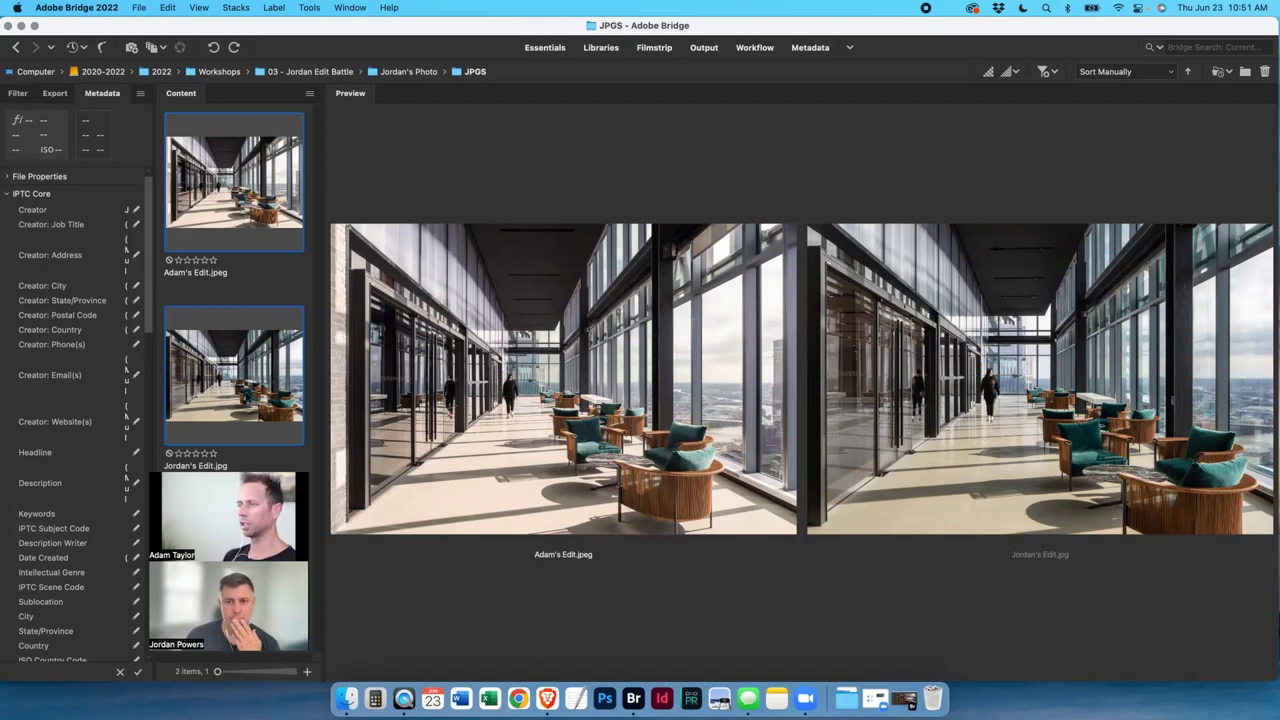
# - Preview the two editors' finished lounge photos one at a time in Bridge, alternating between them to compare brightness, colour and framing
pyautogui.click(246, 395)
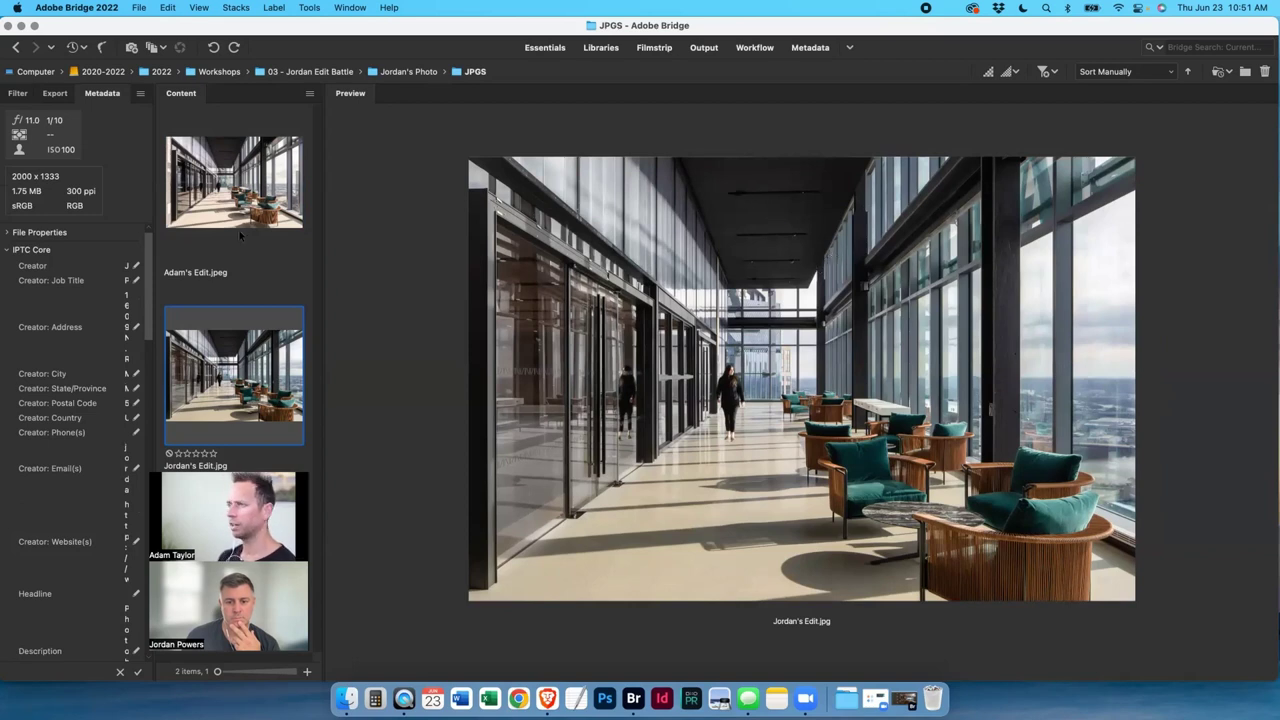
pyautogui.click(272, 214)
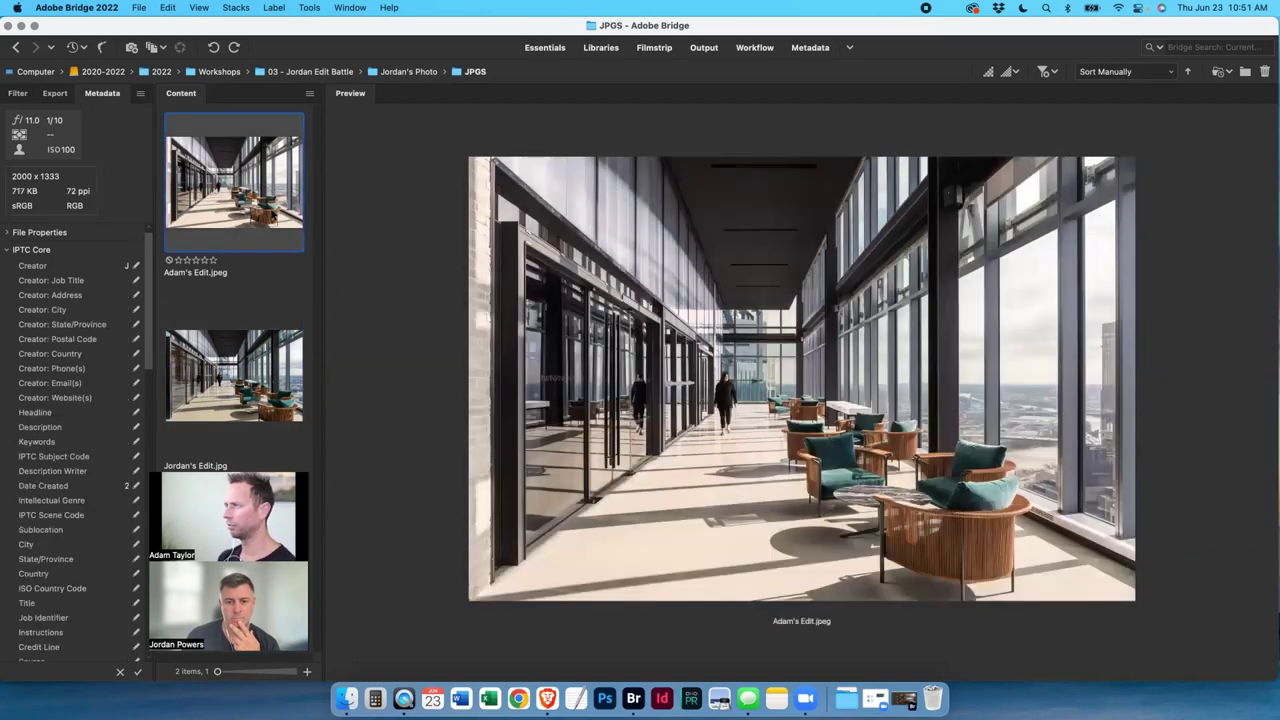
pyautogui.press('Down')
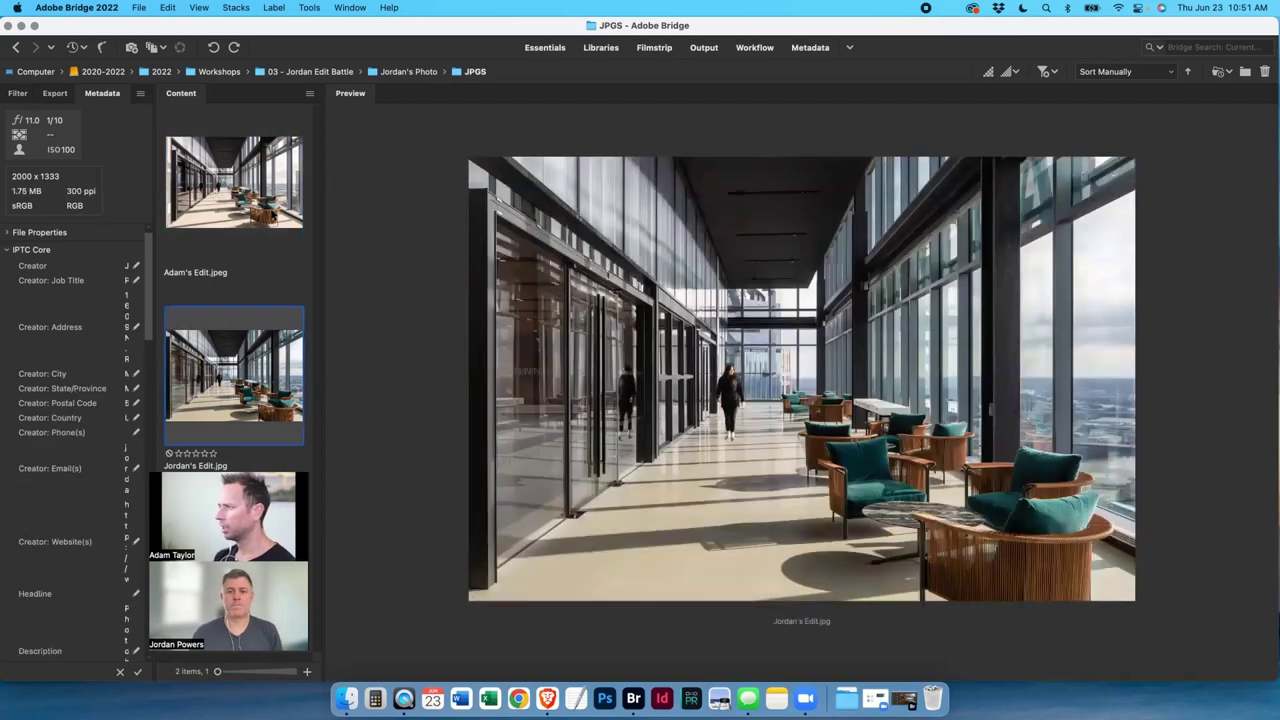
pyautogui.press('Up')
pyautogui.press('Down')
pyautogui.press('Up')
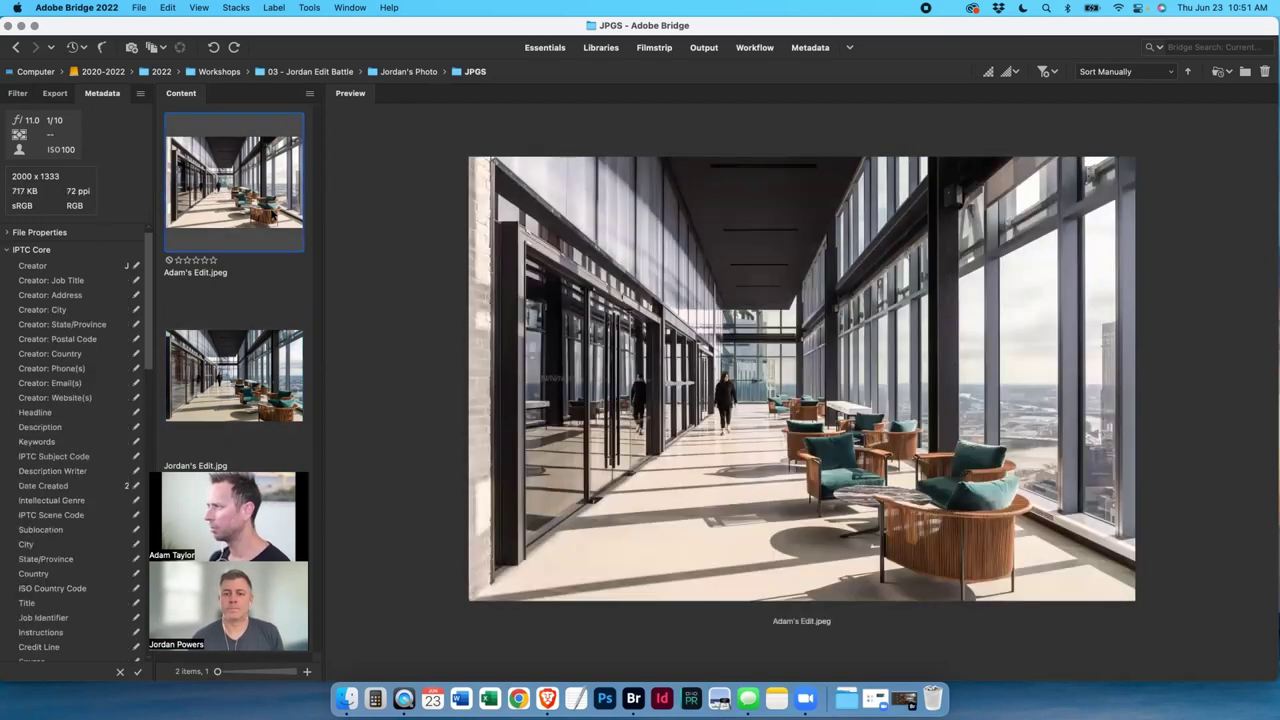
pyautogui.press('Down')
pyautogui.press('Up')
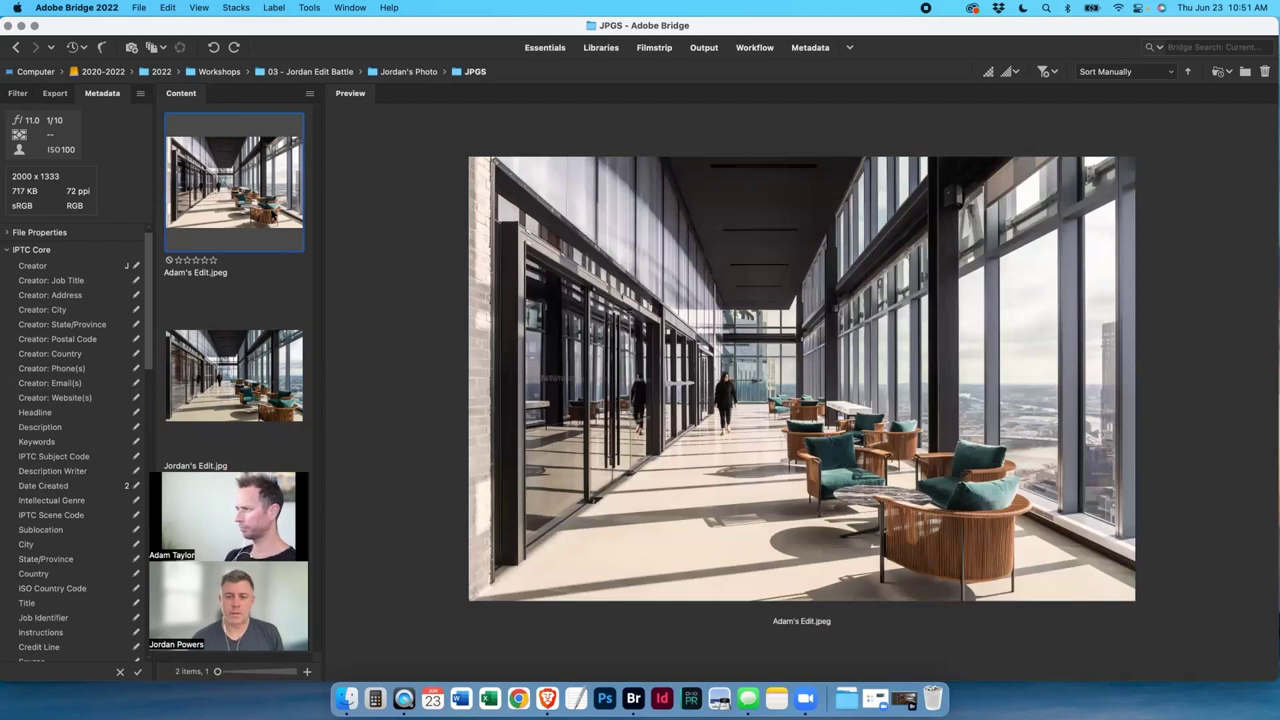
pyautogui.press('Down')
pyautogui.press('Up')
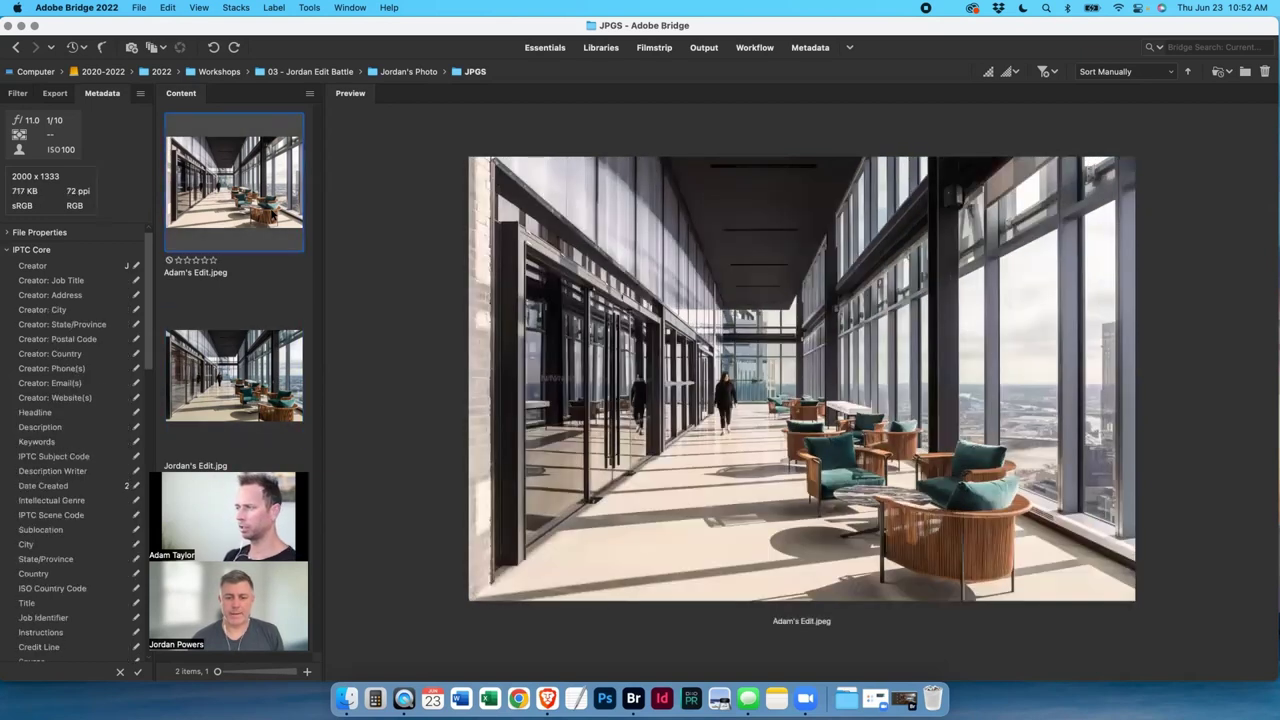
pyautogui.press('Down')
pyautogui.click(234, 182)
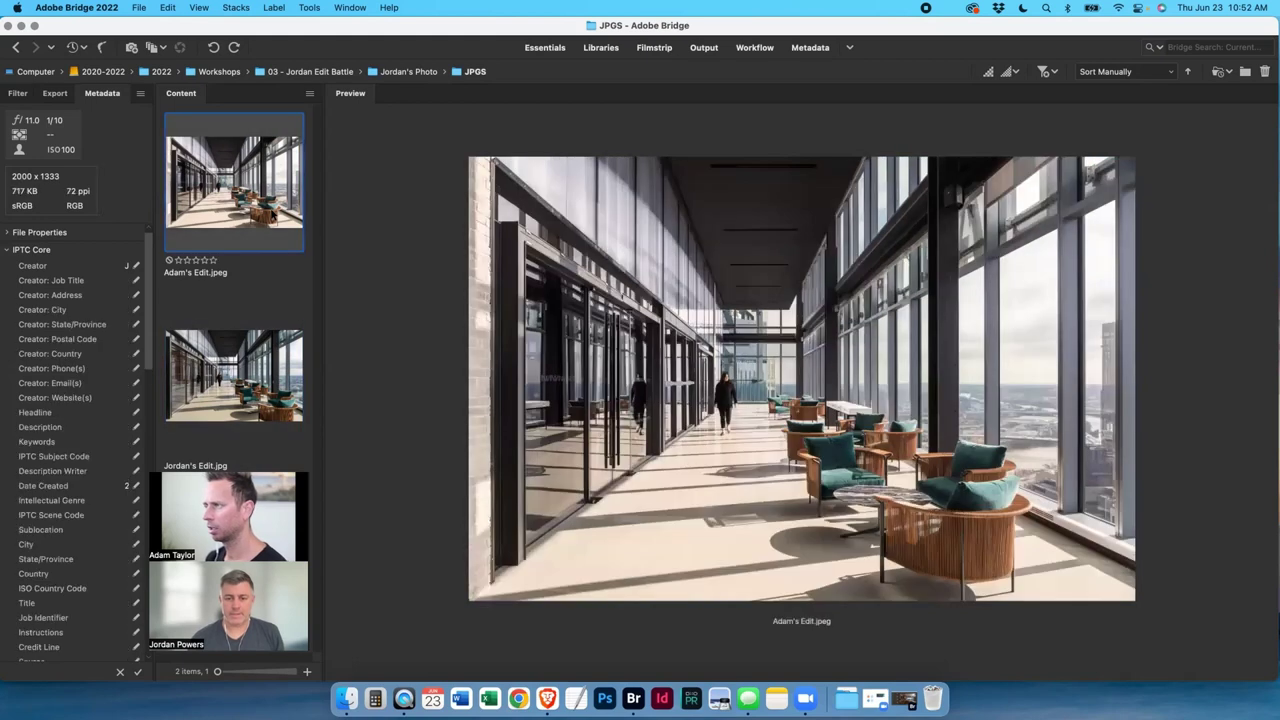
pyautogui.click(234, 375)
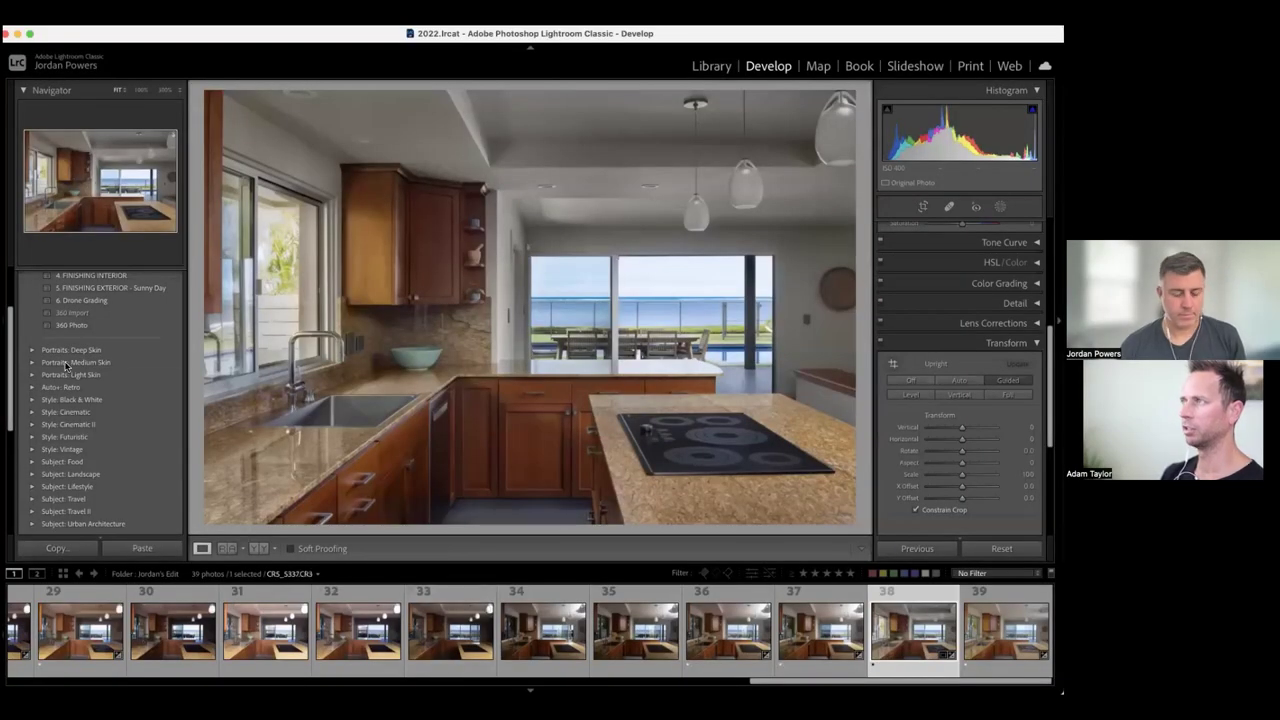
# - In Lightroom Classic's Library, open the 2022-02-18 - AB Day 1 folder and select the lounge frames from the first through the 77th
pyautogui.press('e')
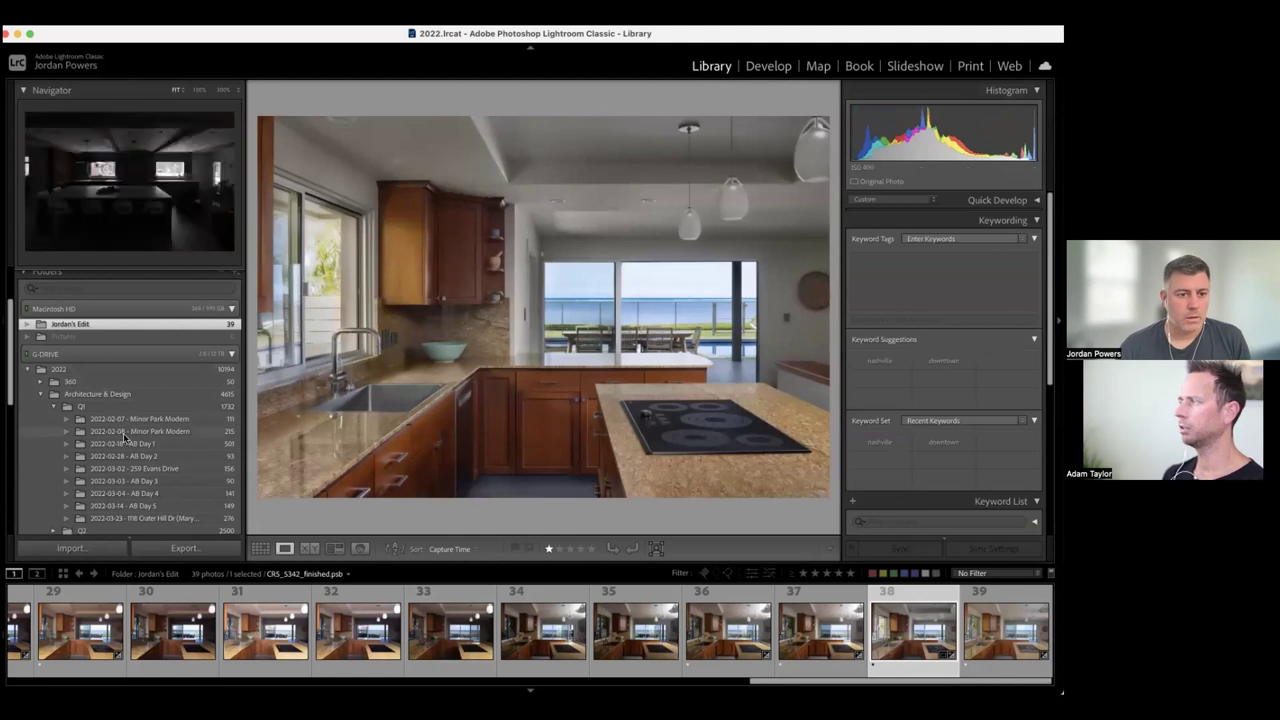
pyautogui.click(88, 446)
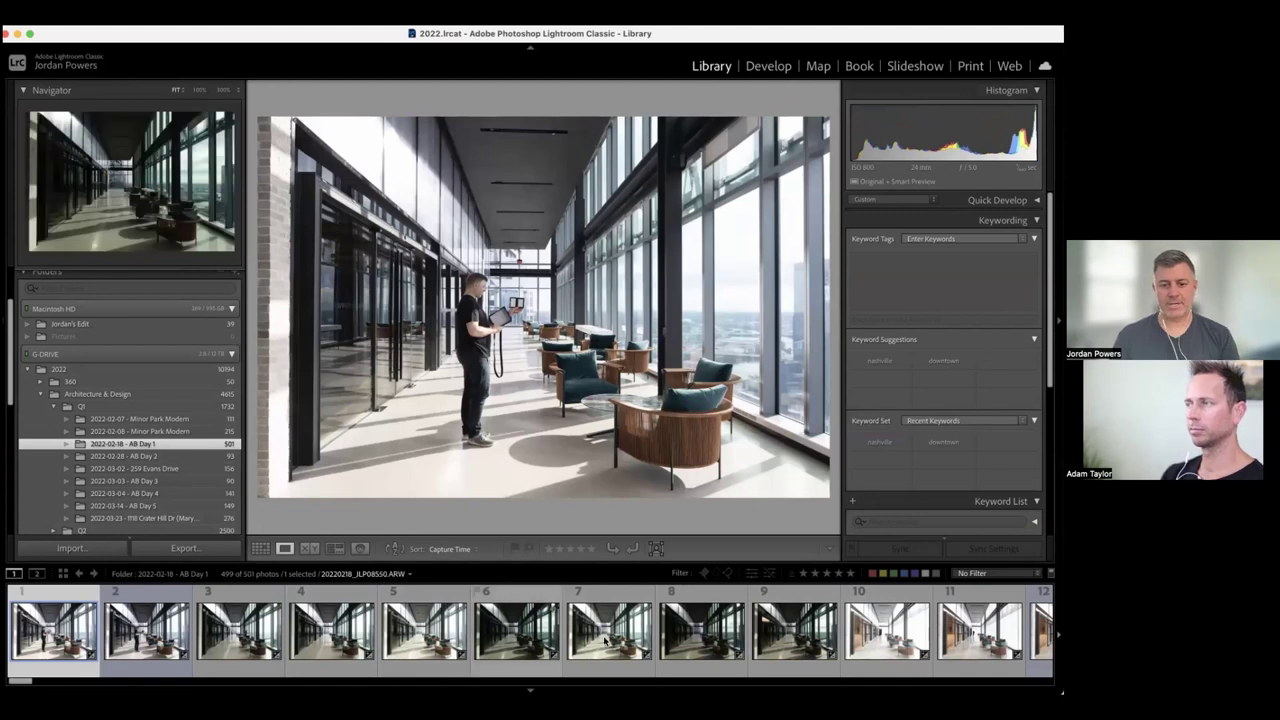
pyautogui.scroll(-10, 605, 641)
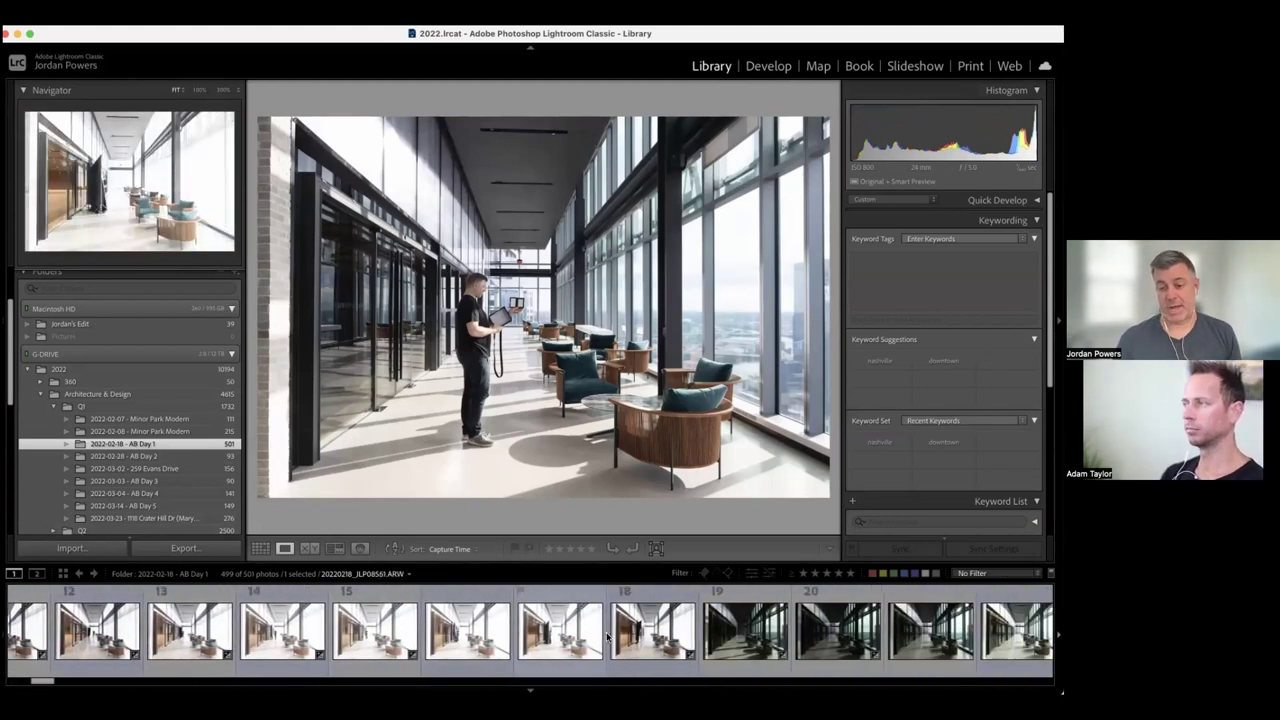
pyautogui.scroll(-10, 607, 636)
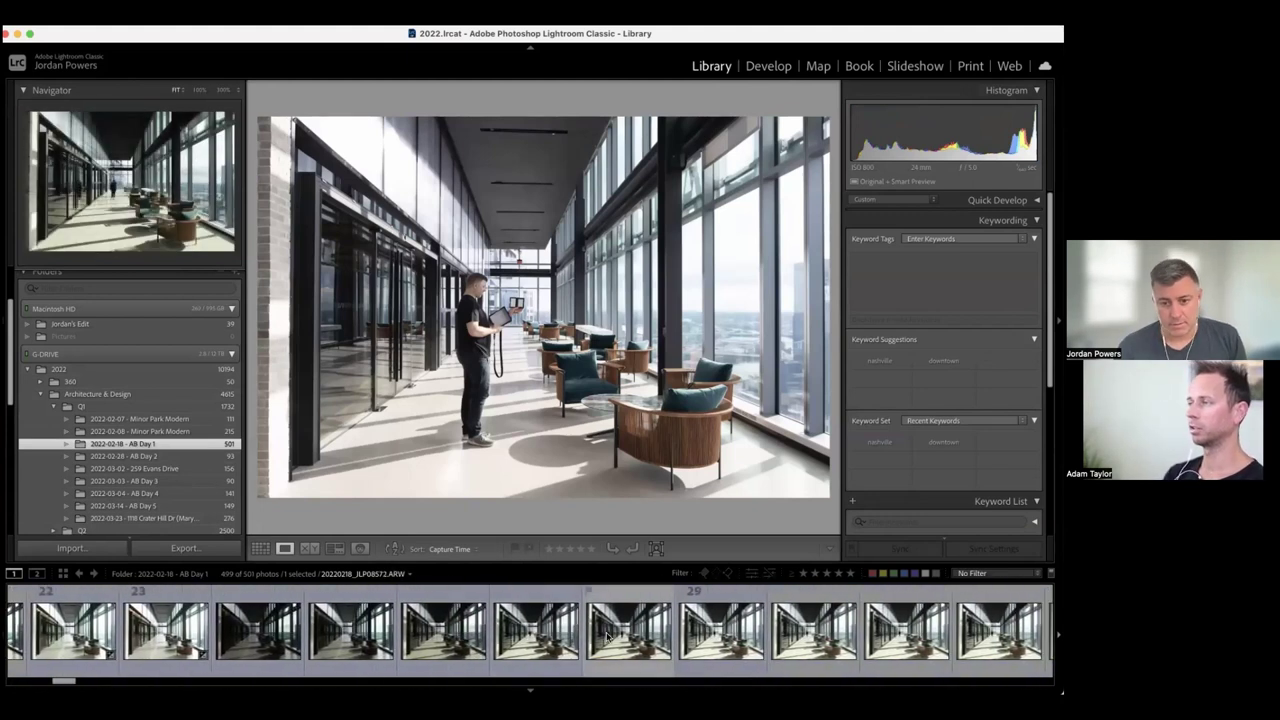
pyautogui.scroll(-10, 607, 636)
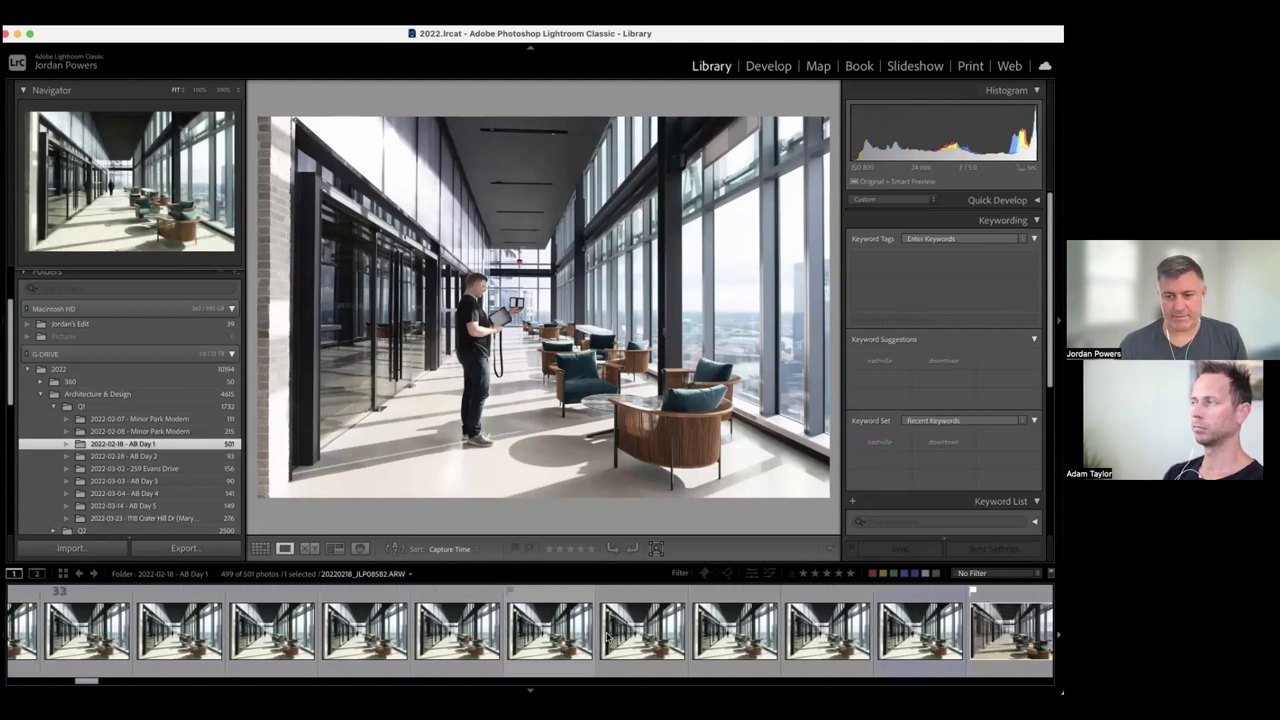
pyautogui.scroll(-10, 607, 636)
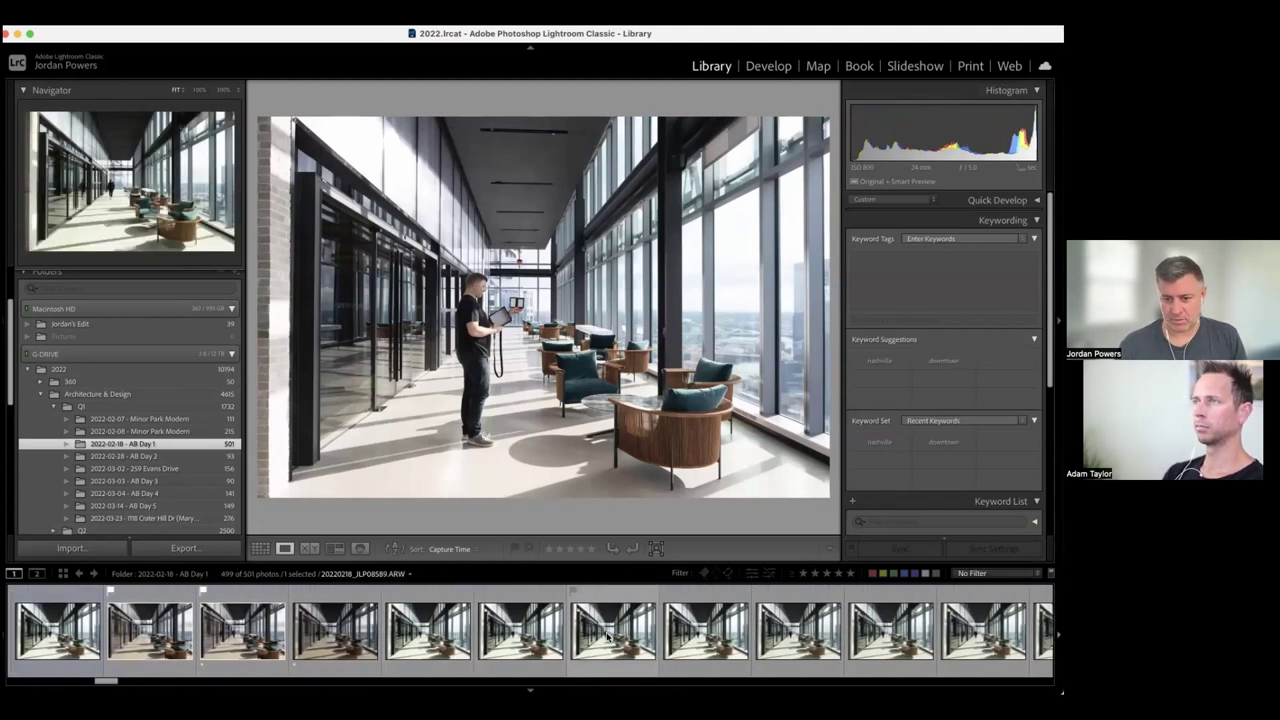
pyautogui.scroll(-10, 607, 636)
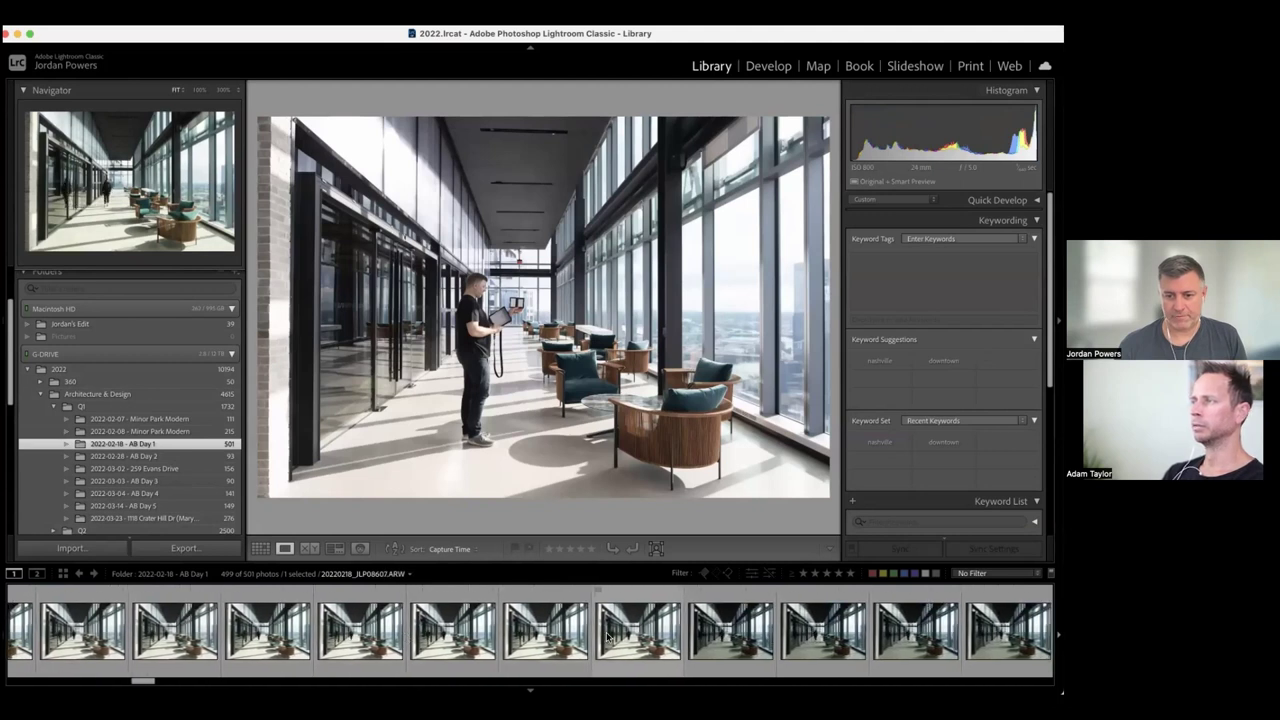
pyautogui.scroll(-10, 607, 636)
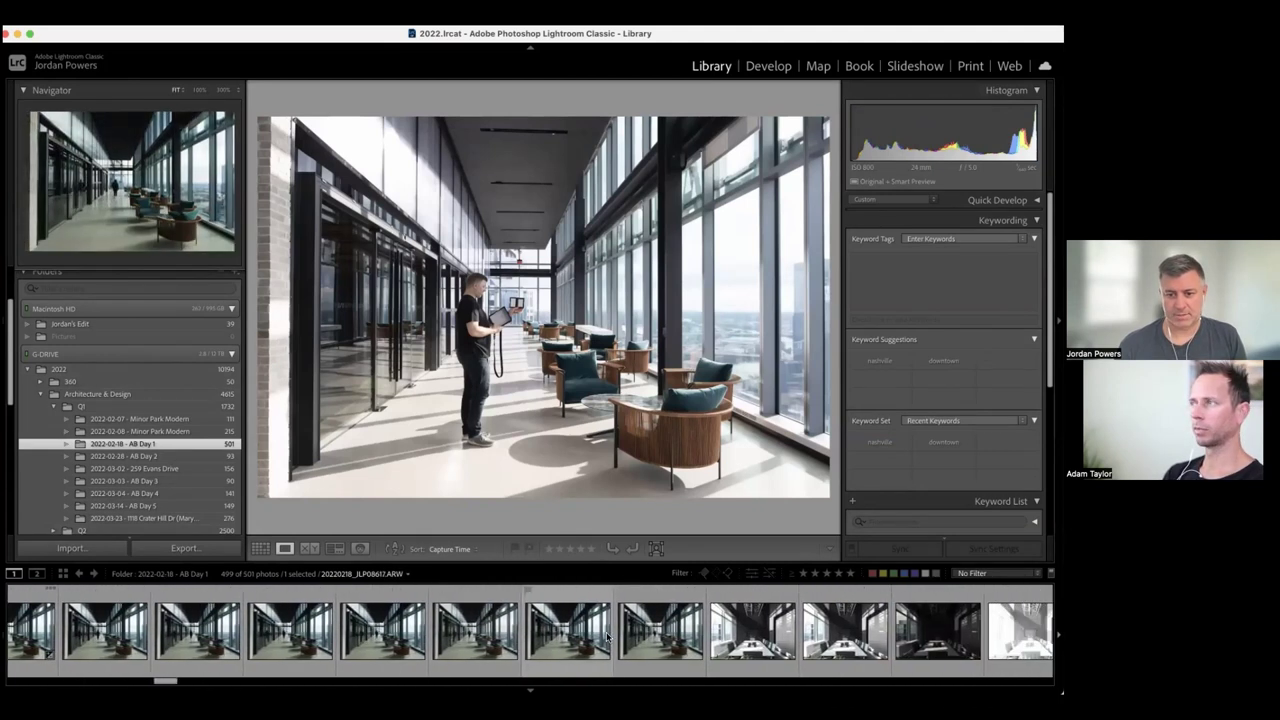
pyautogui.scroll(-2, 607, 636)
pyautogui.keyDown('shift'); pyautogui.click(664, 636); pyautogui.keyUp('shift')
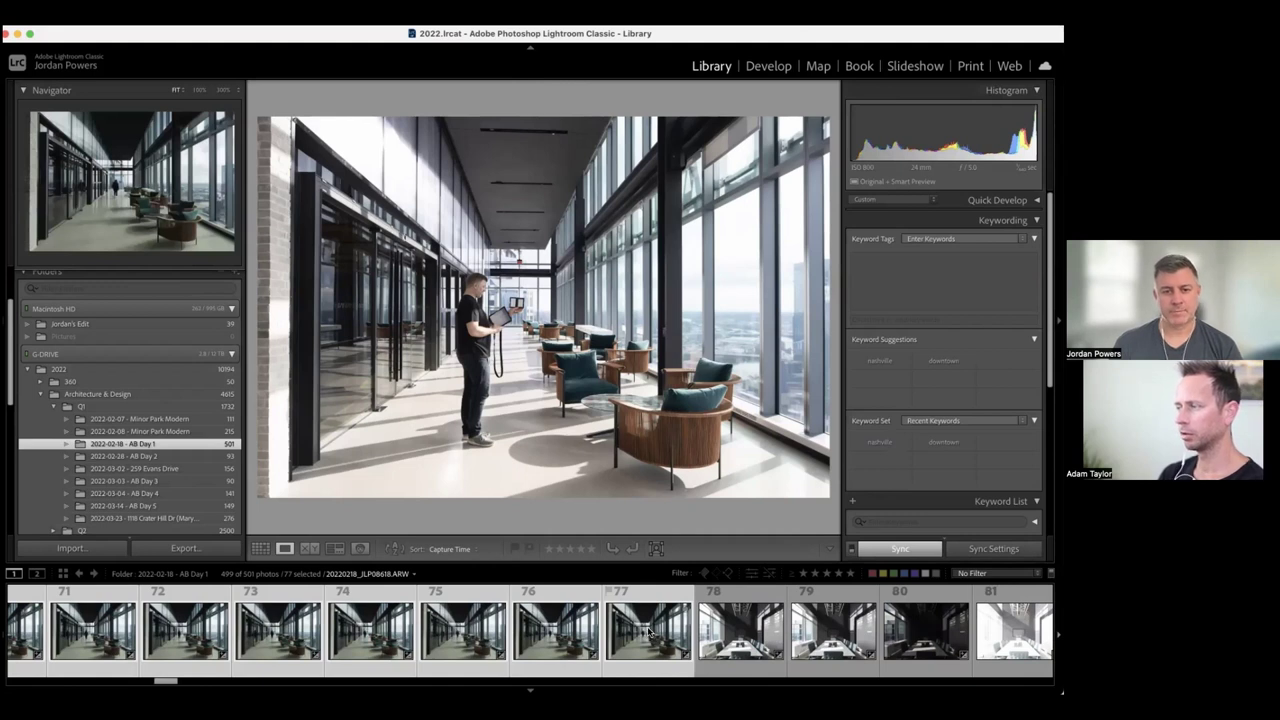
# - Inspect the colour checker held up in the first lounge frame at close zoom, and view the second frame for comparison
pyautogui.click(516, 309)
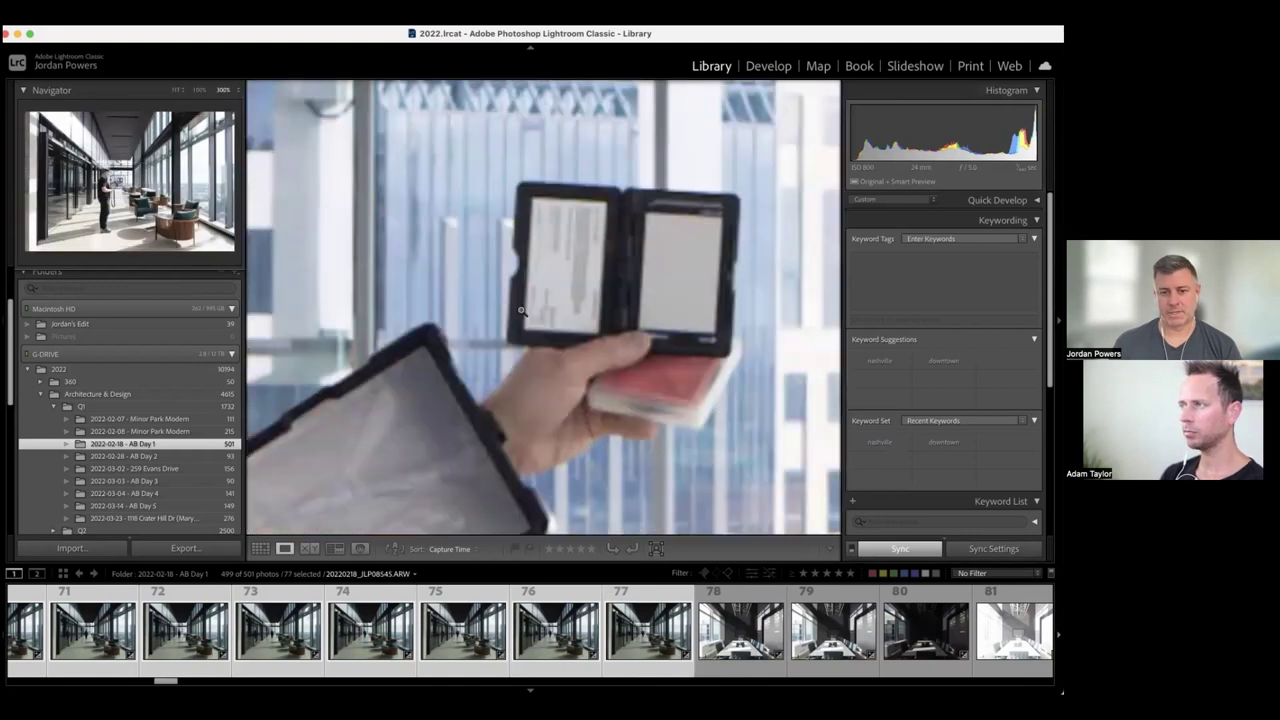
pyautogui.click(521, 310)
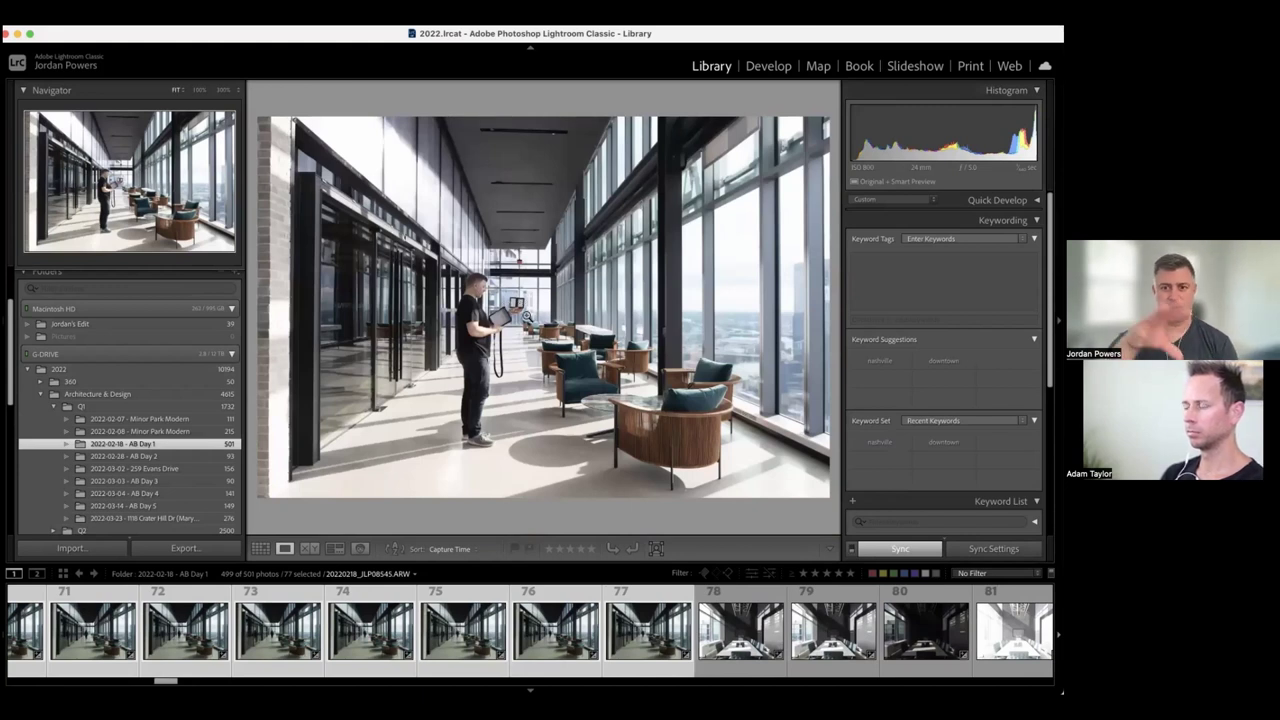
pyautogui.press('Right')
pyautogui.press('Home')
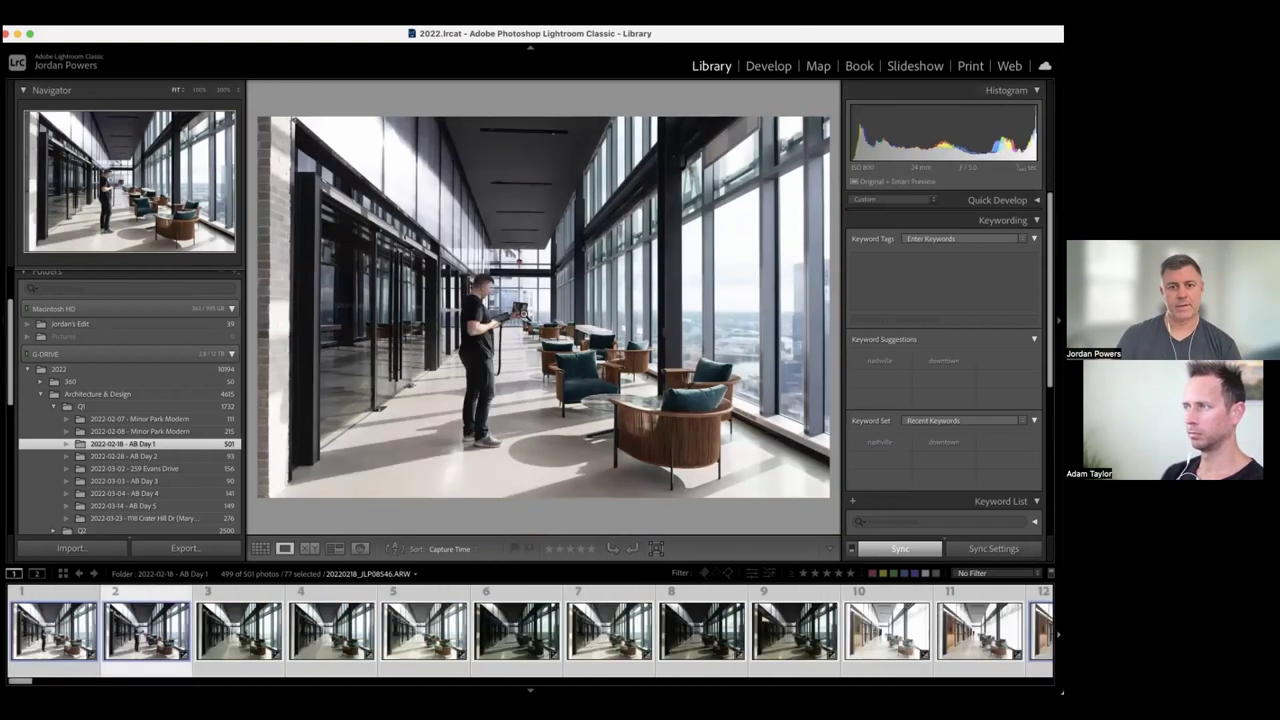
pyautogui.press('Right')
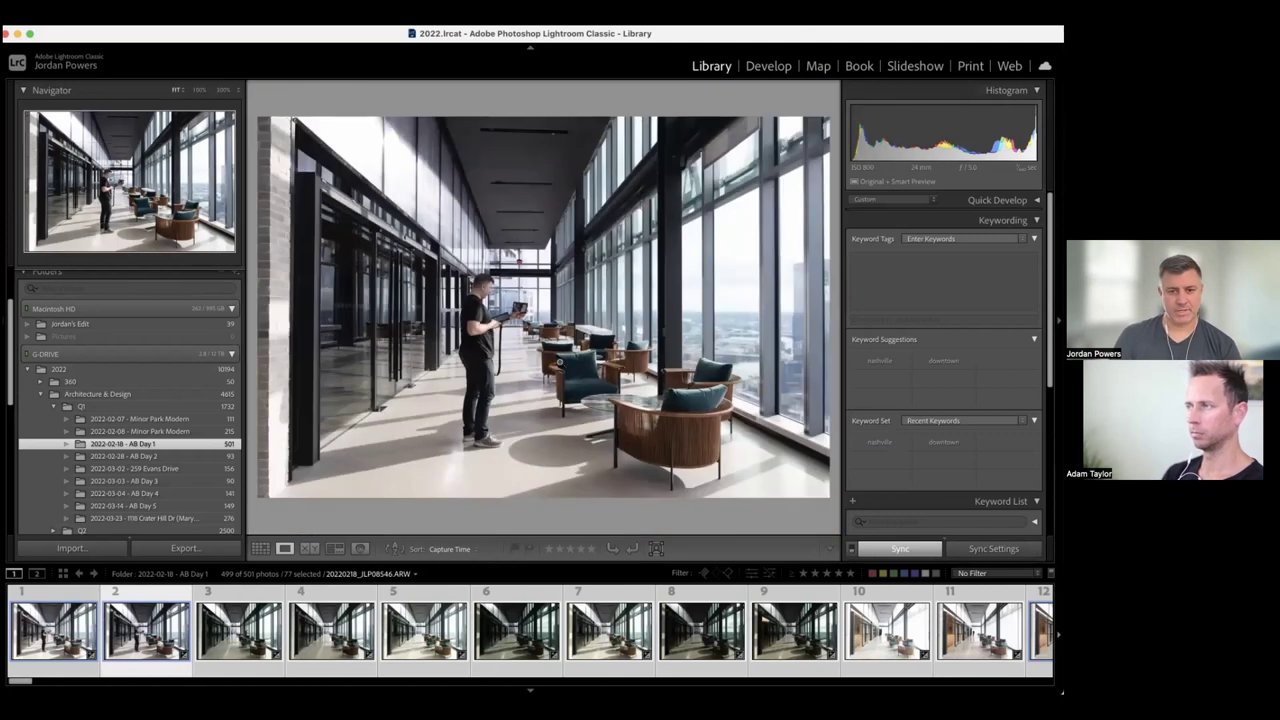
# - Review the lounge exposures from frame 3 through frame 9, comparing how the daylight falls across the floor and seating
pyautogui.press('Right')
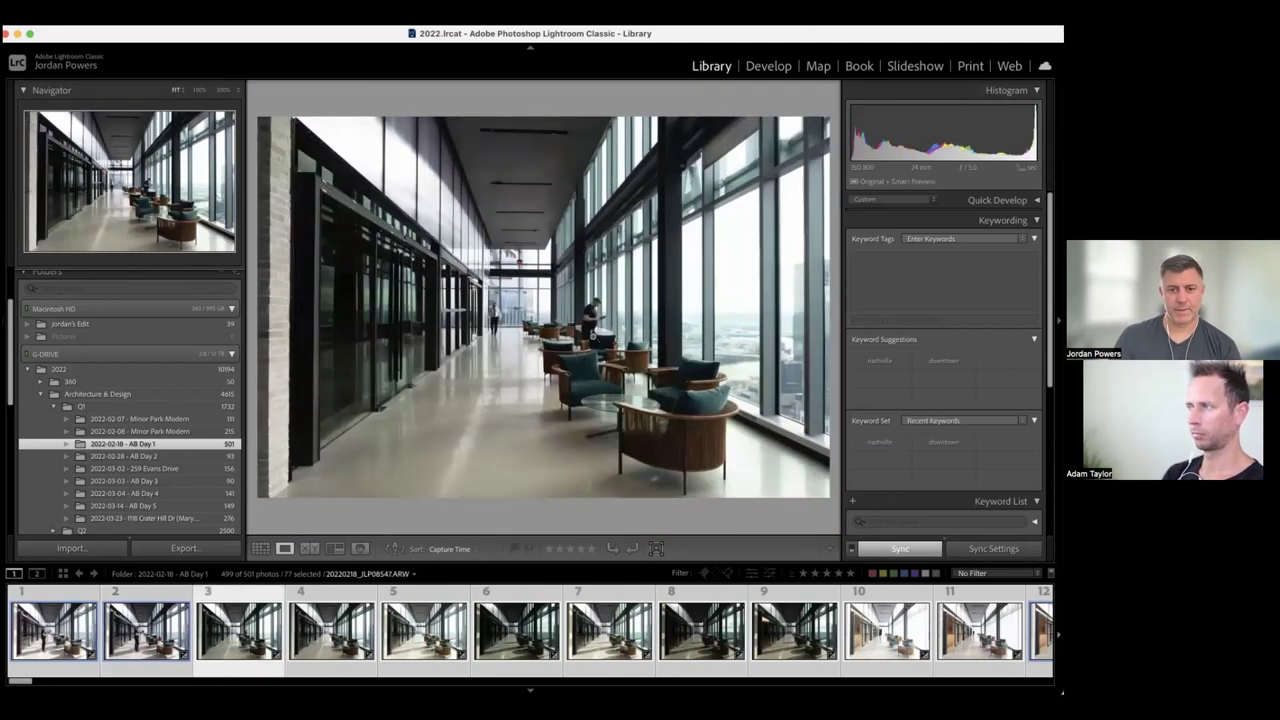
pyautogui.press('Right')
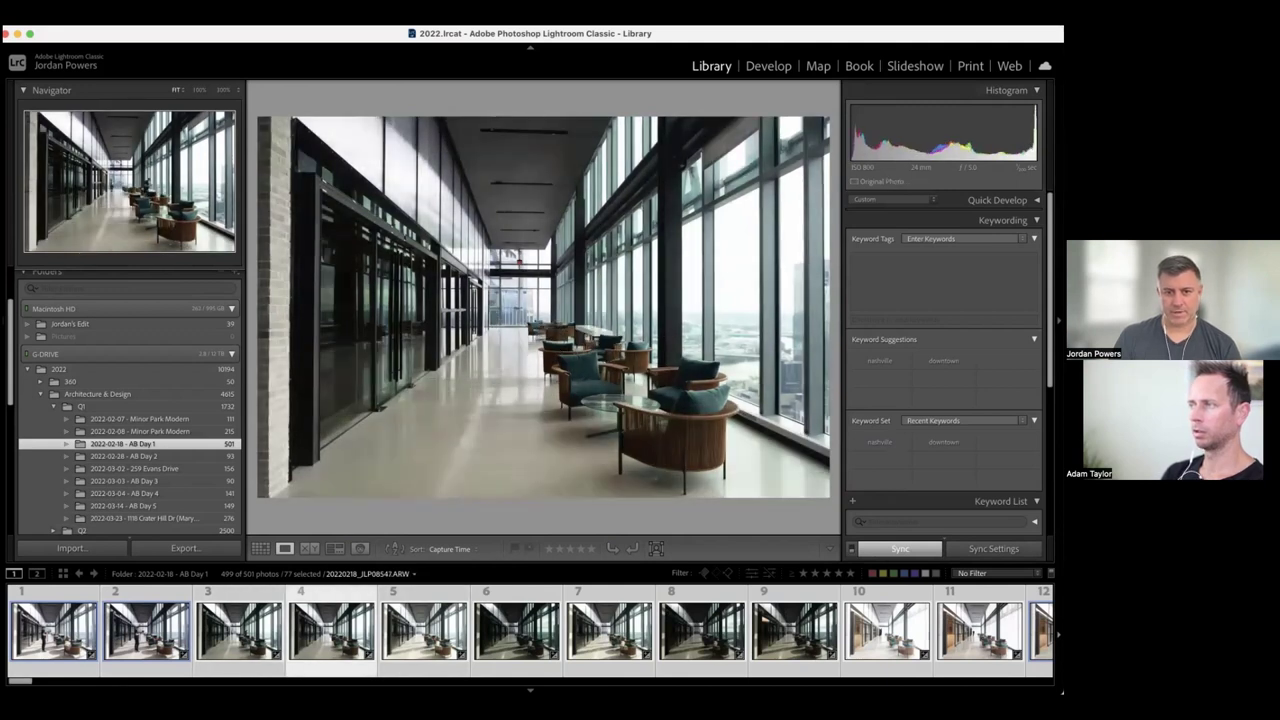
pyautogui.press('Right')
pyautogui.press('Left')
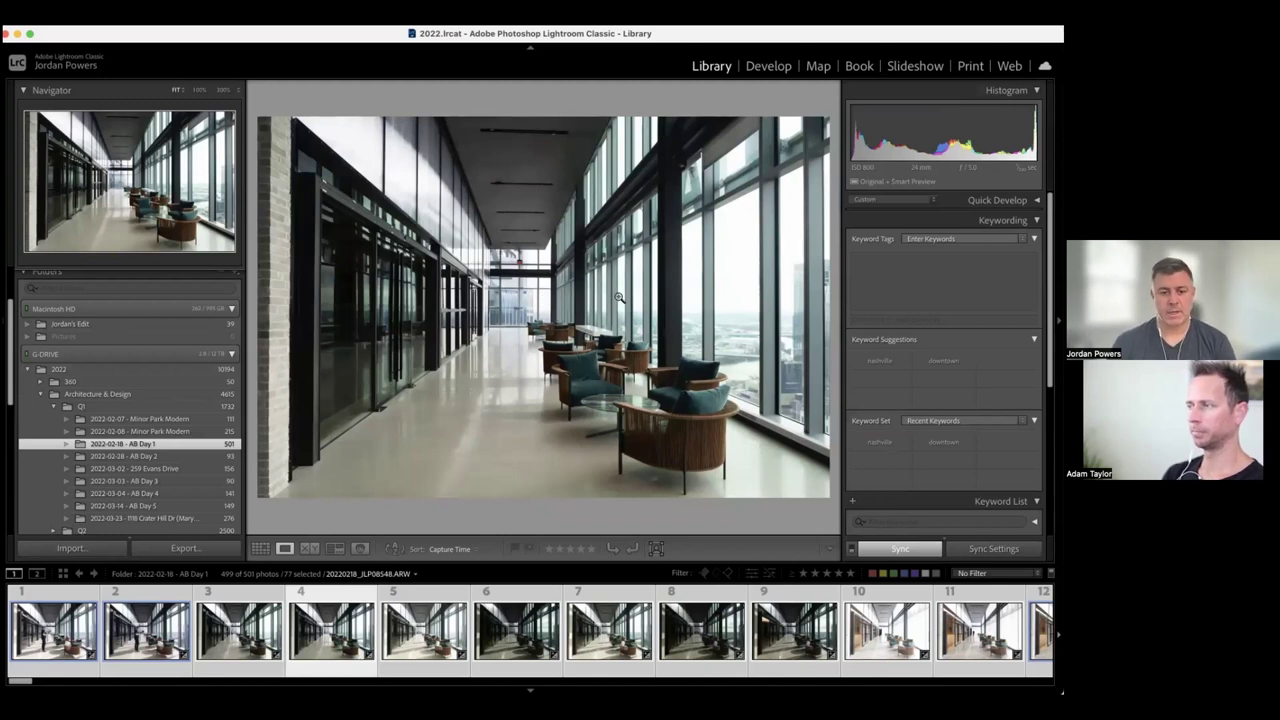
pyautogui.press('Right')
pyautogui.press('Right')
pyautogui.press('Right')
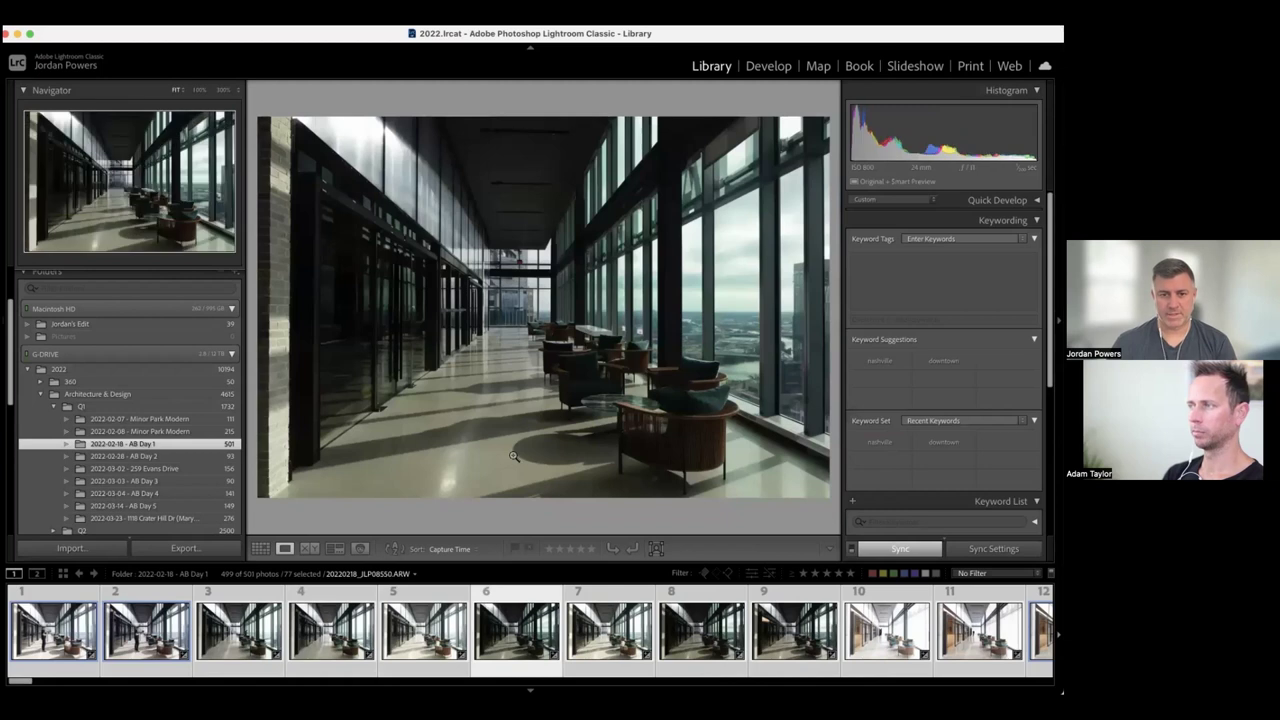
pyautogui.press('Right')
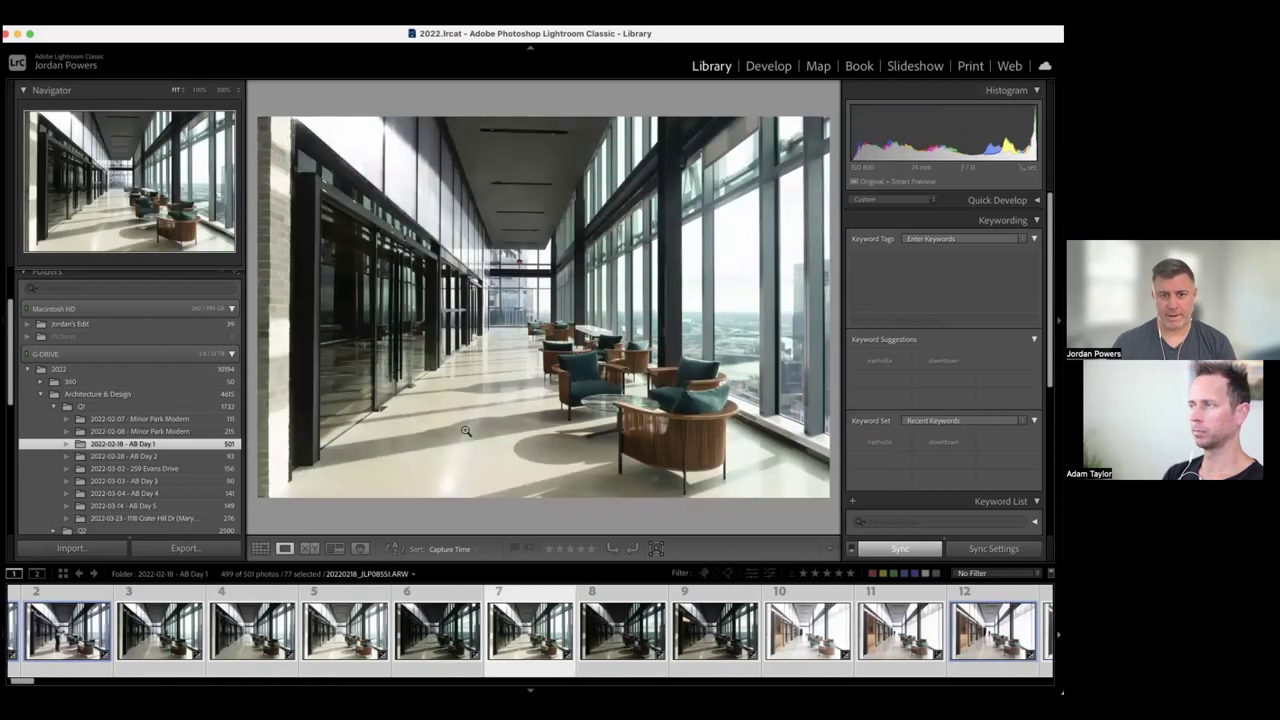
pyautogui.press('Right')
pyautogui.press('Right')
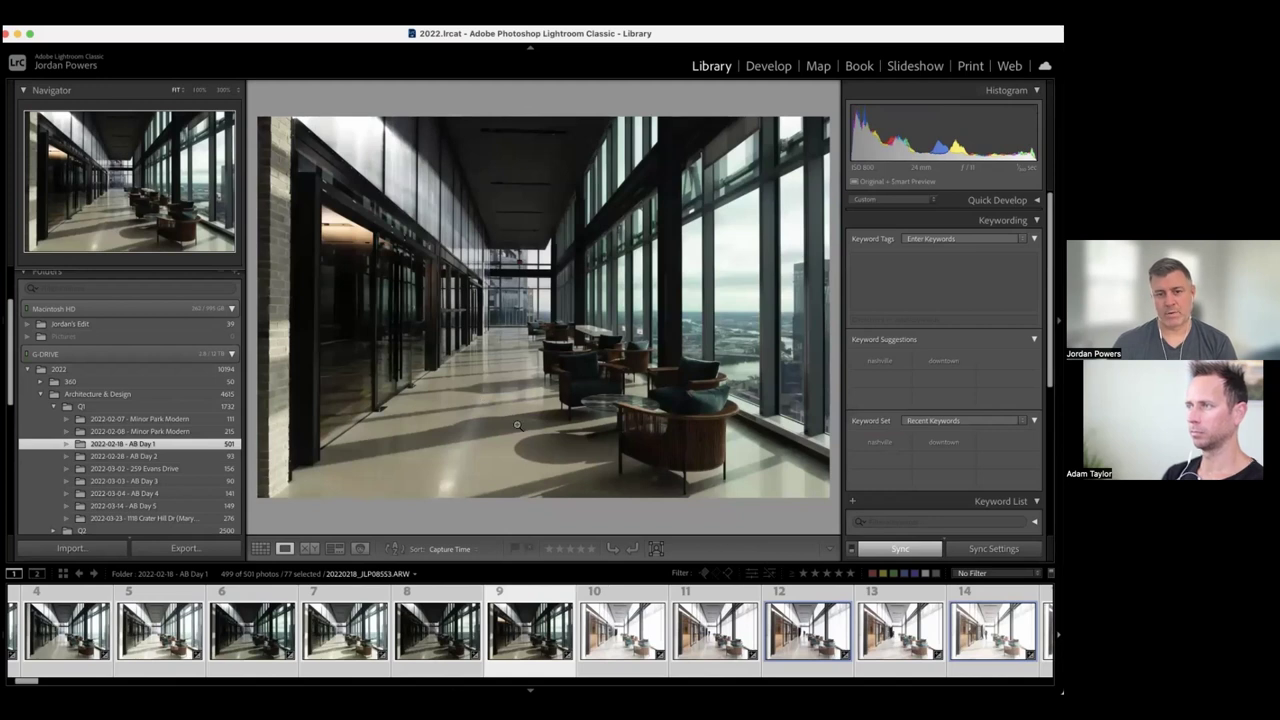
# - Compare dark frame 9 with the bright window-shades-down frames 10 and 11, ending on frame 10
pyautogui.press('Right')
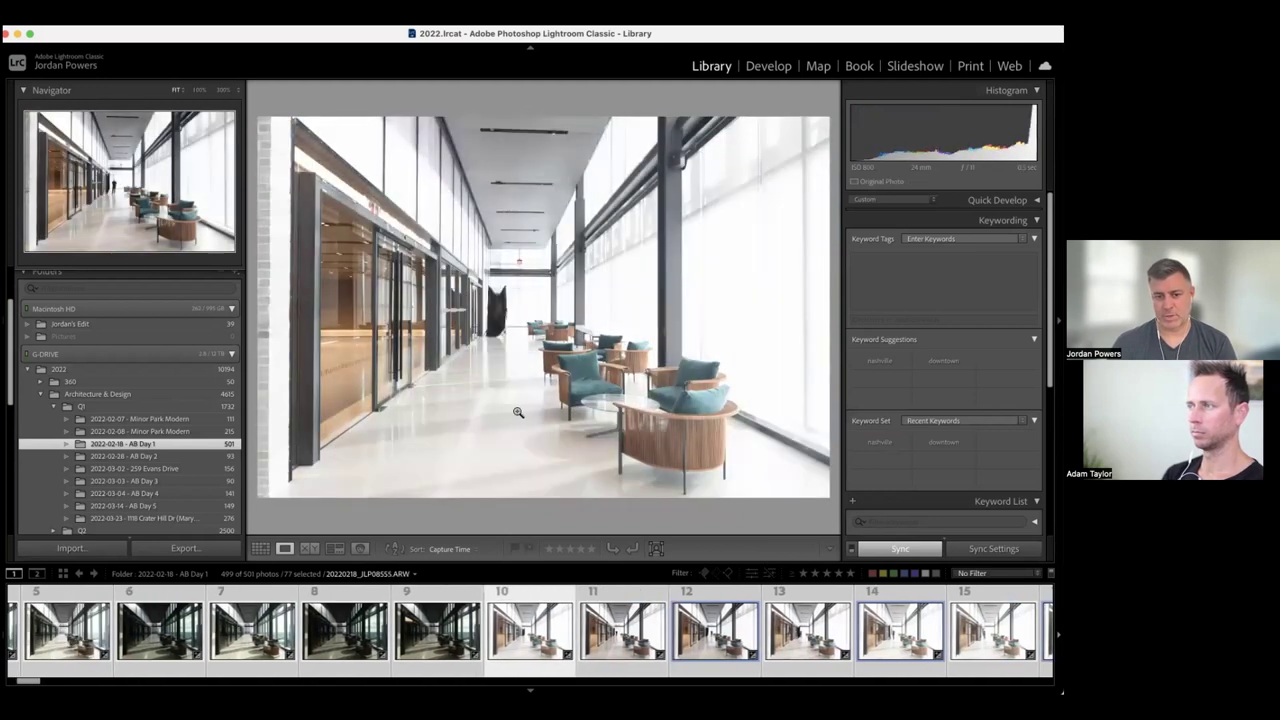
pyautogui.press('Left')
pyautogui.press('Right')
pyautogui.press('Right')
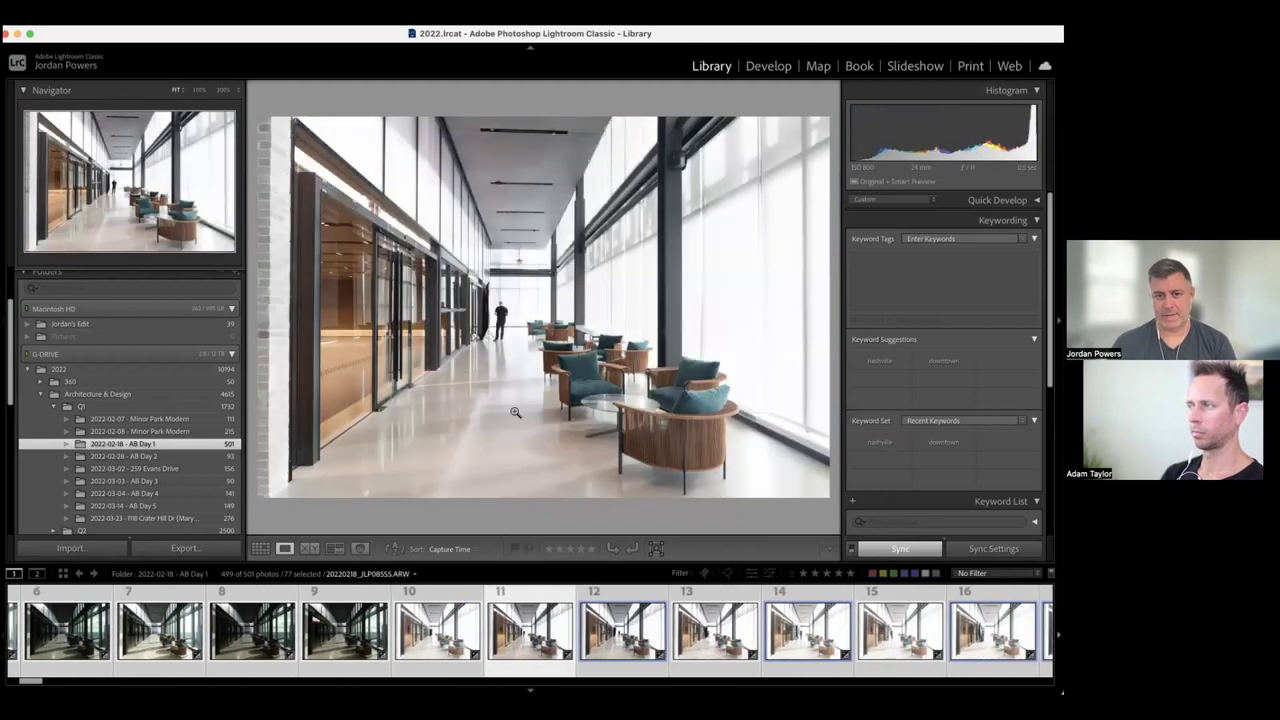
pyautogui.press('Left')
pyautogui.press('Left')
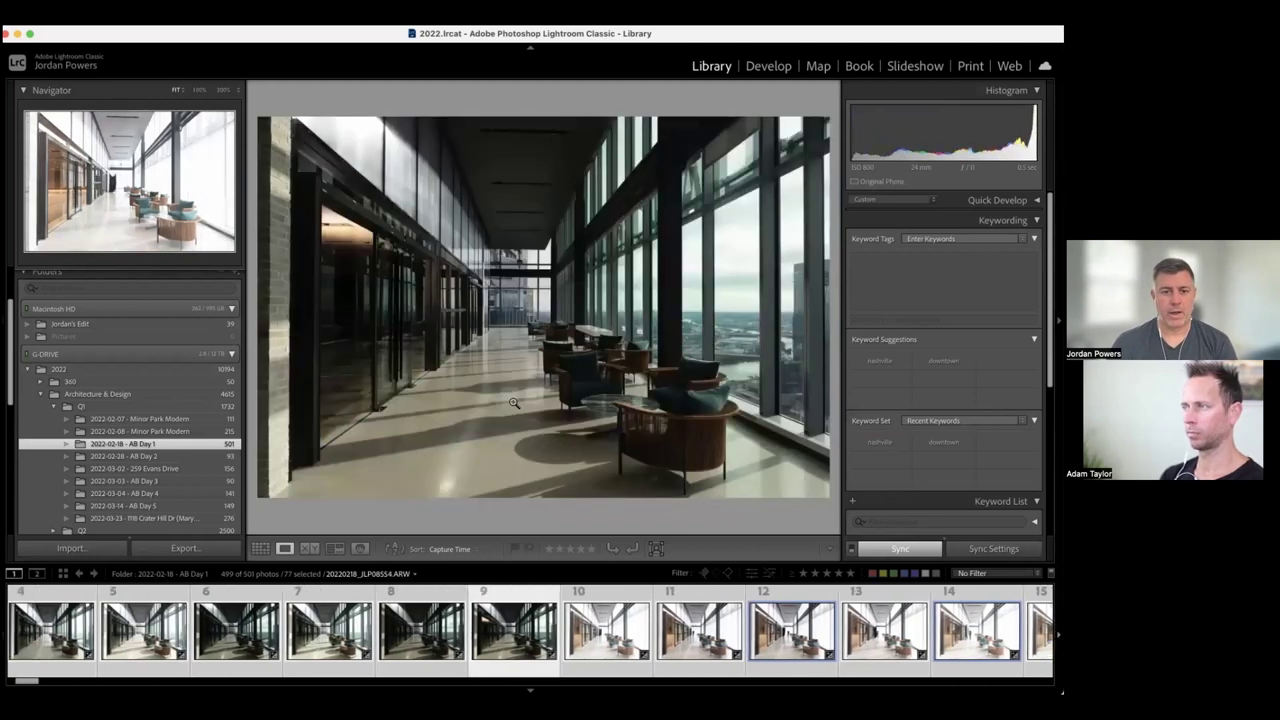
pyautogui.press('Right')
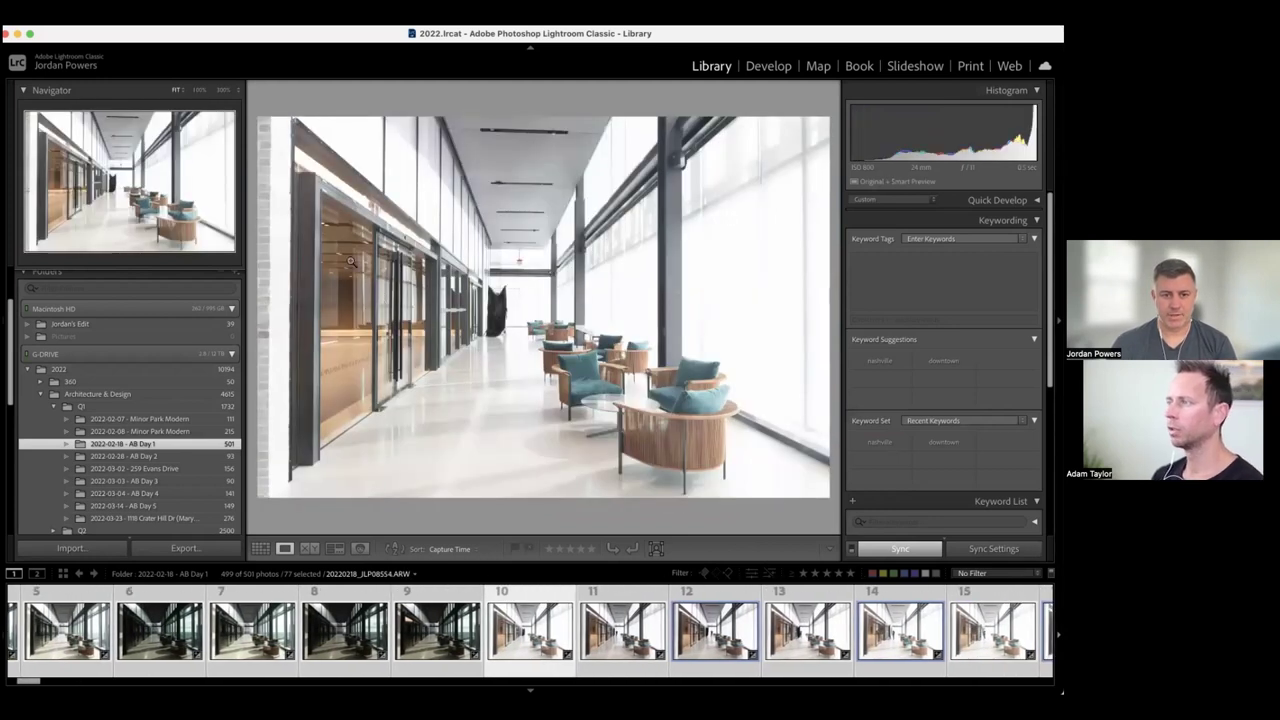
# - Compare the shades-down lounge frames 10, 12 and 13, examining how the black flag changes the reflections in the glass doors
pyautogui.click(359, 297)
pyautogui.click(486, 334)
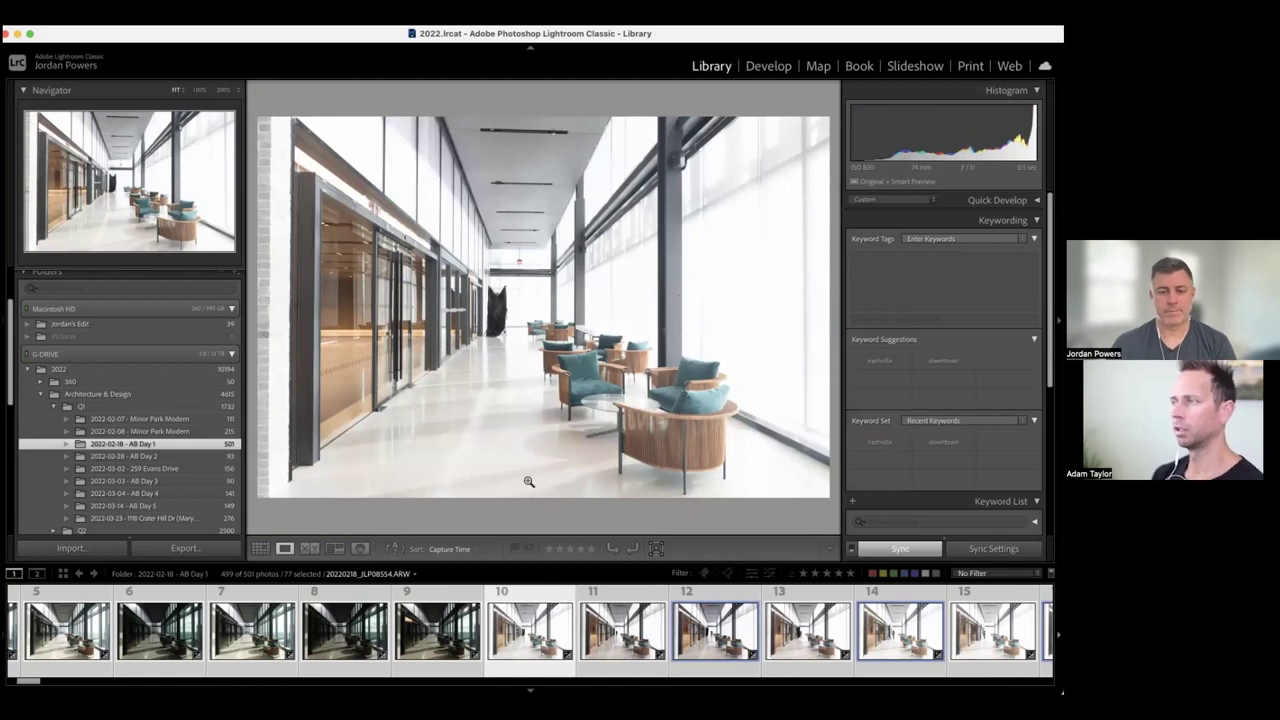
pyautogui.click(725, 637)
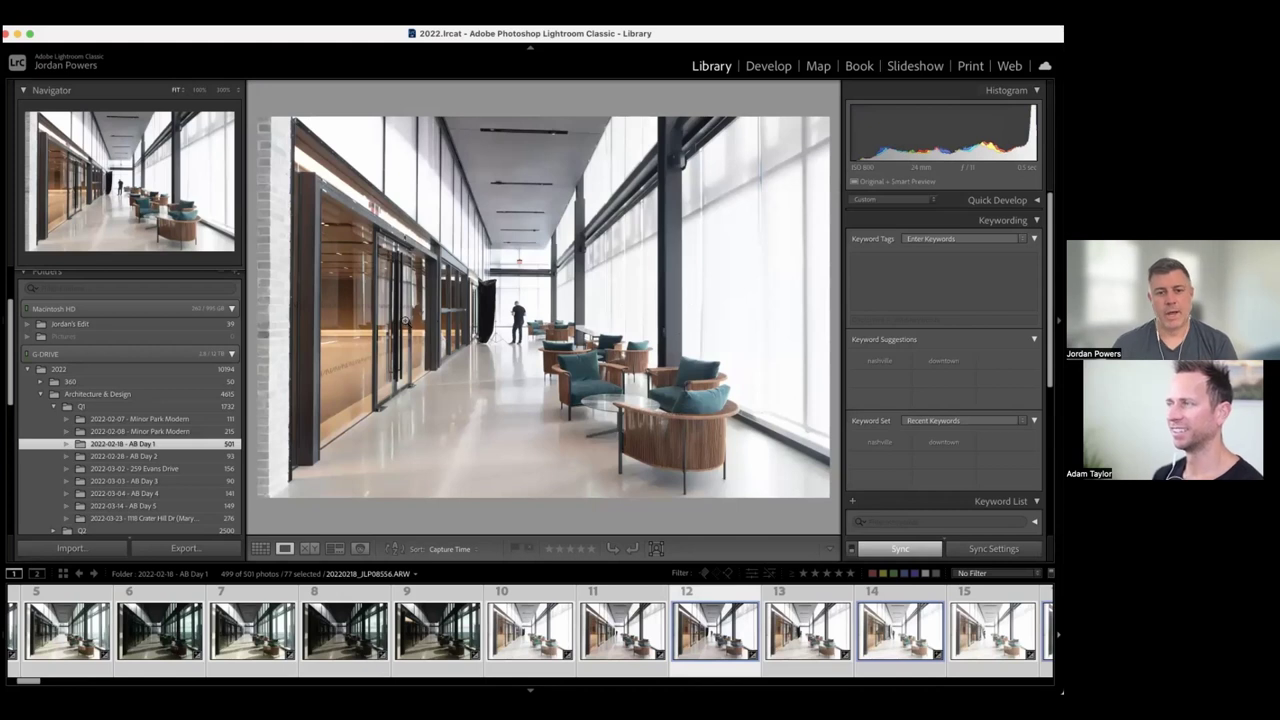
pyautogui.moveTo(455, 310)
pyautogui.mouseDown()
pyautogui.moveTo(487, 313)
pyautogui.moveTo(470, 313)
pyautogui.mouseUp()
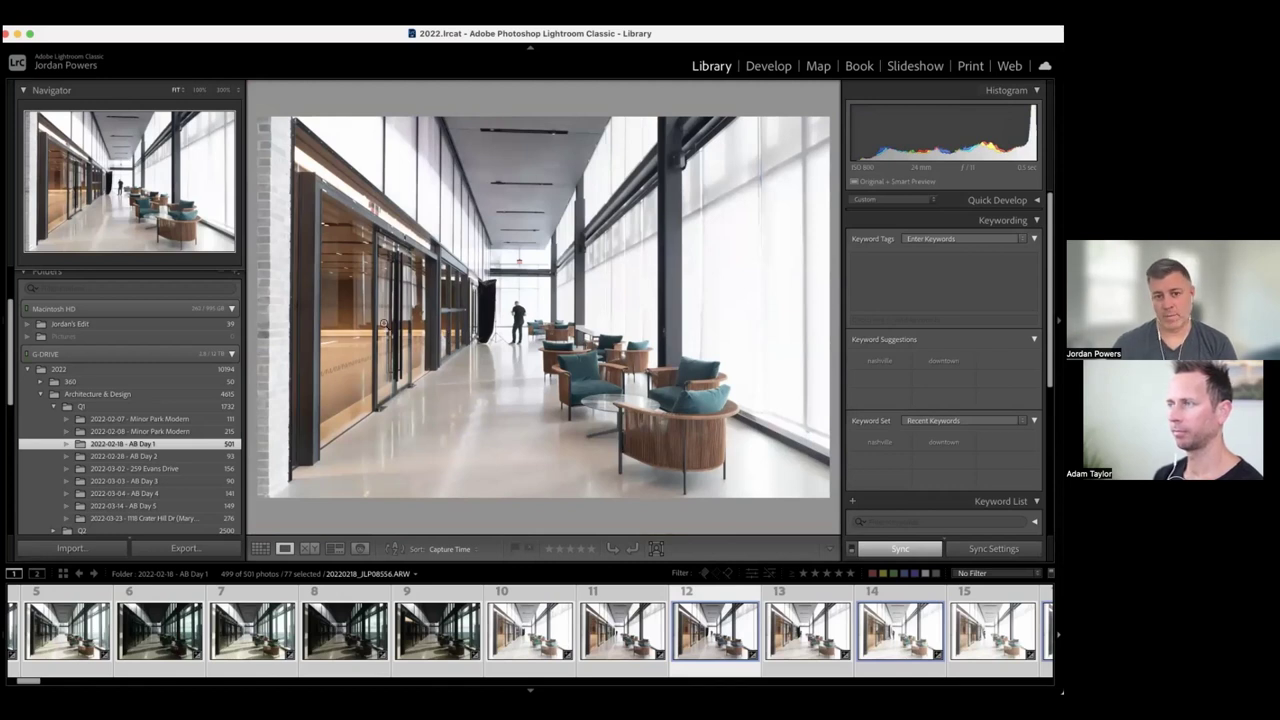
pyautogui.press('Right')
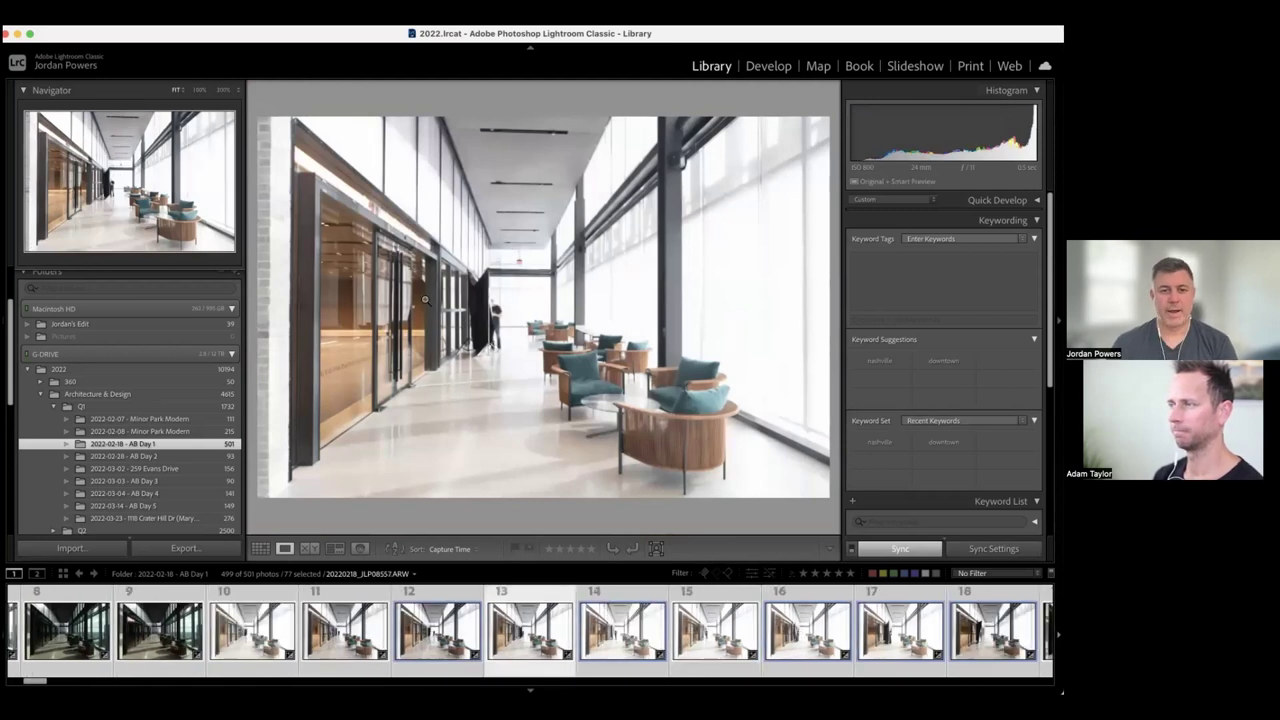
pyautogui.moveTo(415, 325); pyautogui.dragTo(454, 391)
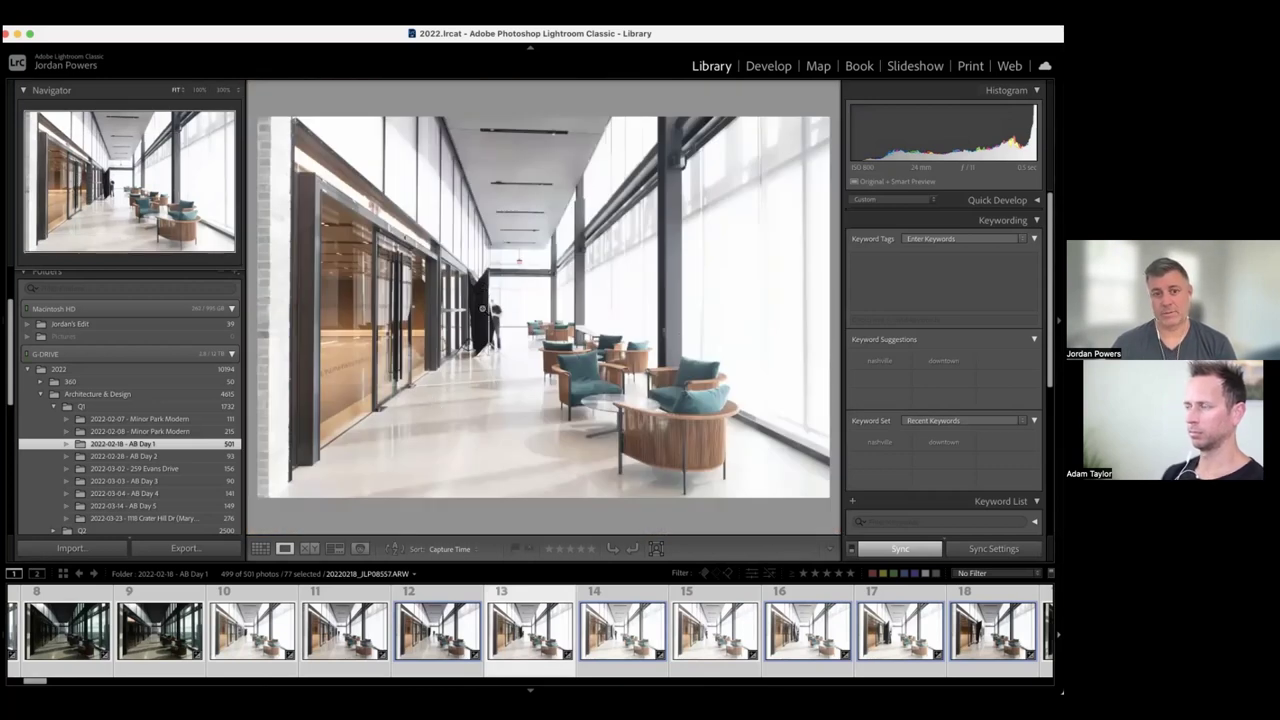
pyautogui.press('Left')
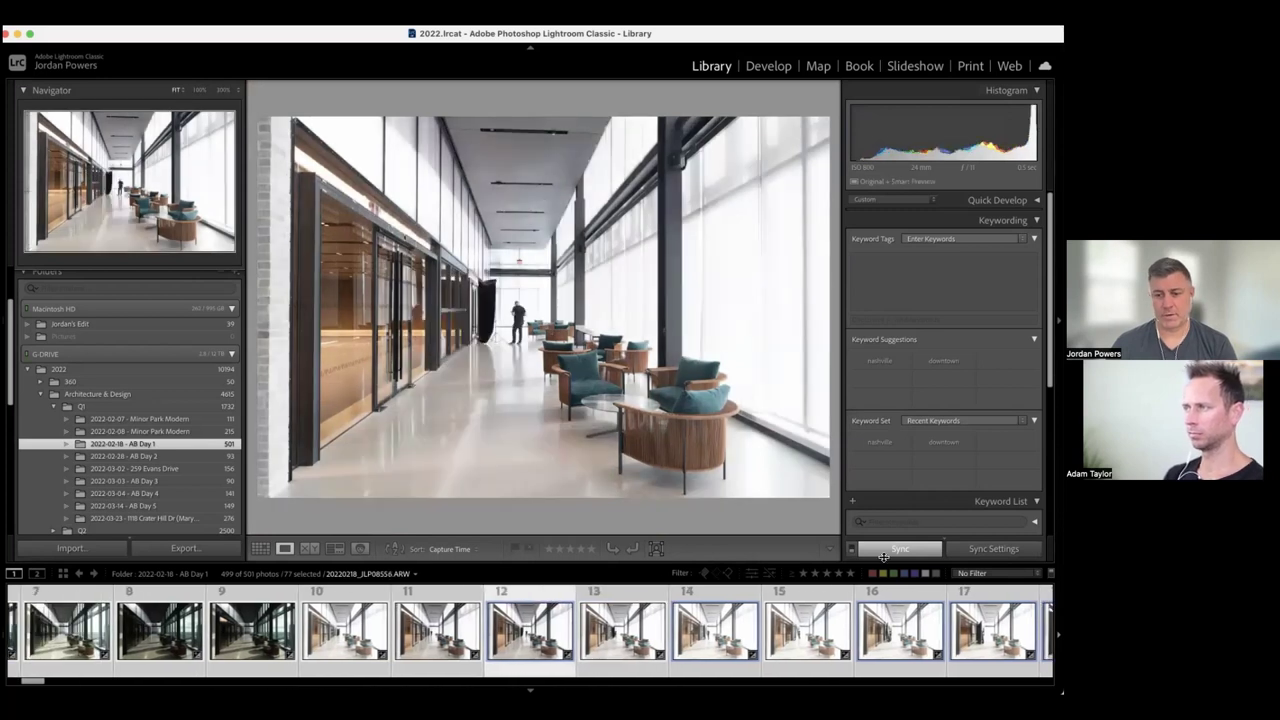
# - Filter the lounge frames to the blue label and inspect the glass-wall reflections in the third filtered frame at close zoom
pyautogui.click(904, 573)
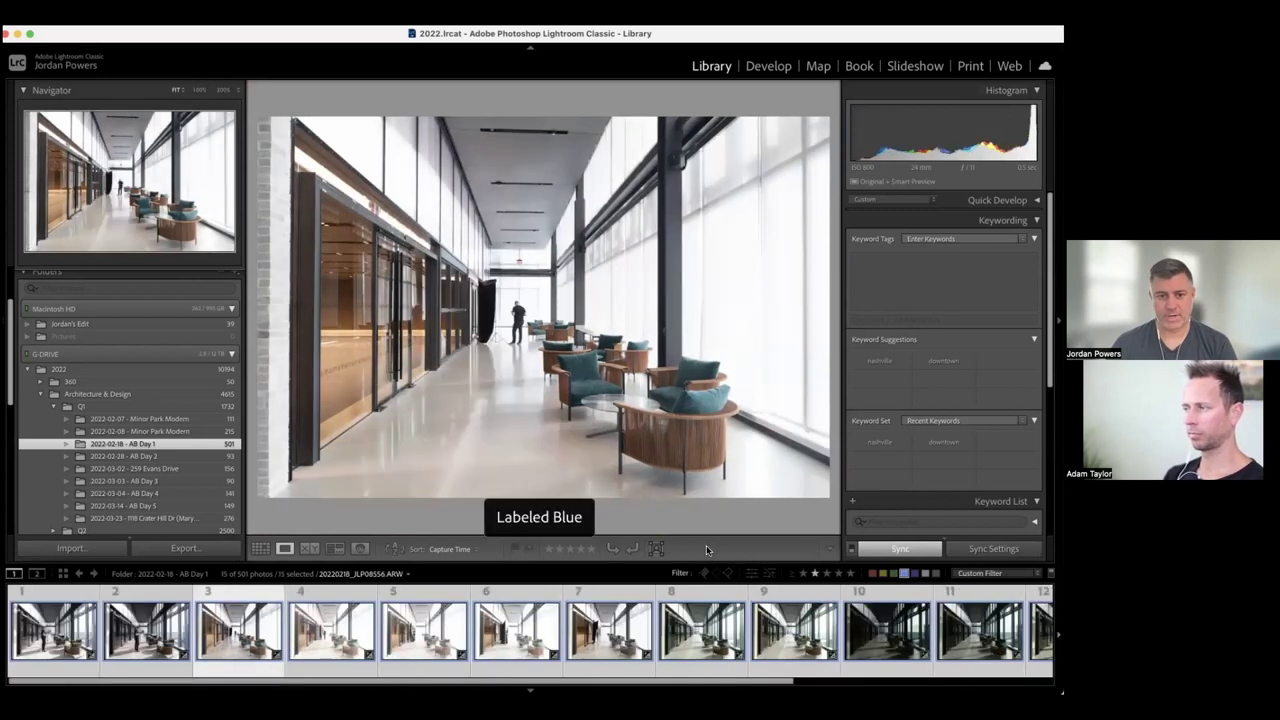
pyautogui.press('Right')
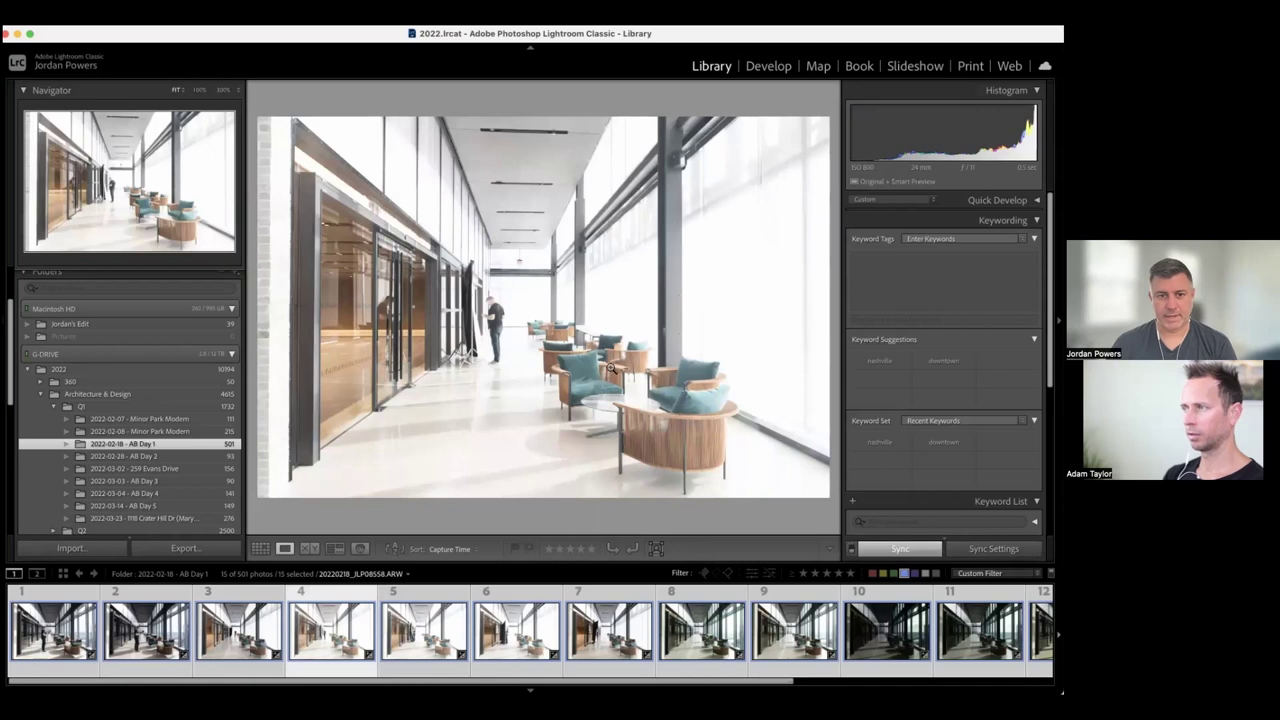
pyautogui.press('Left')
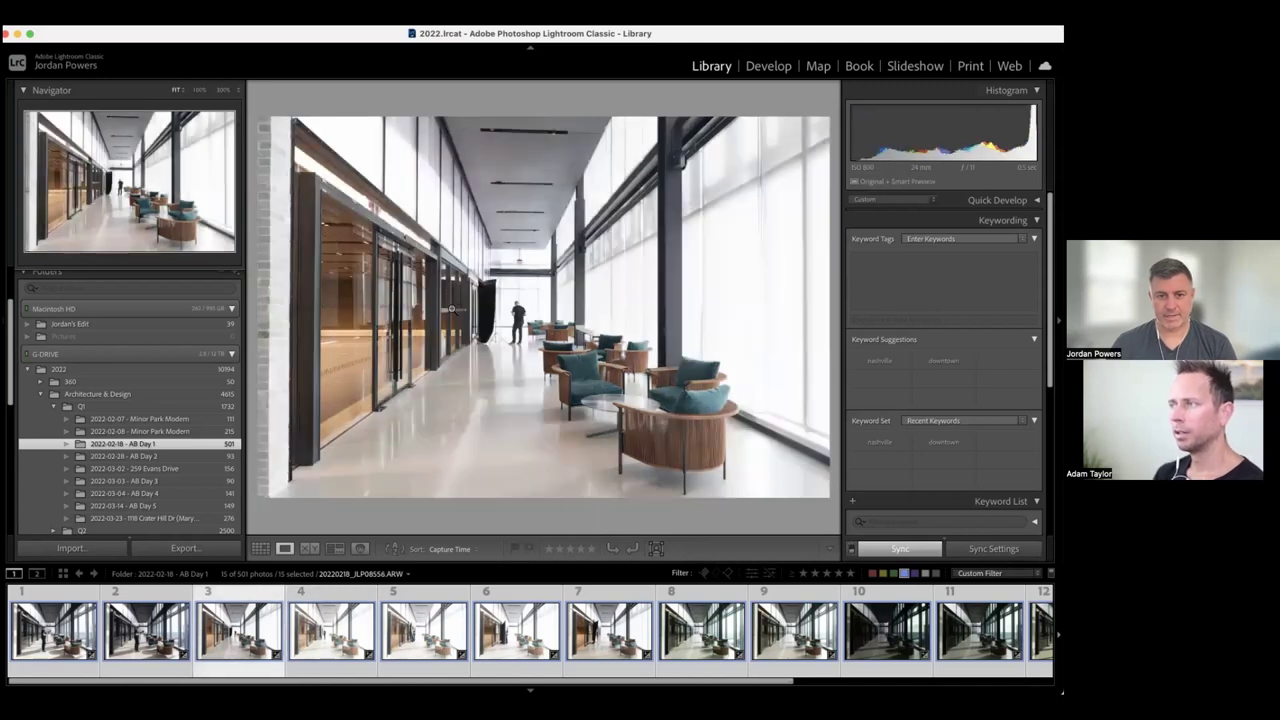
pyautogui.click(444, 346)
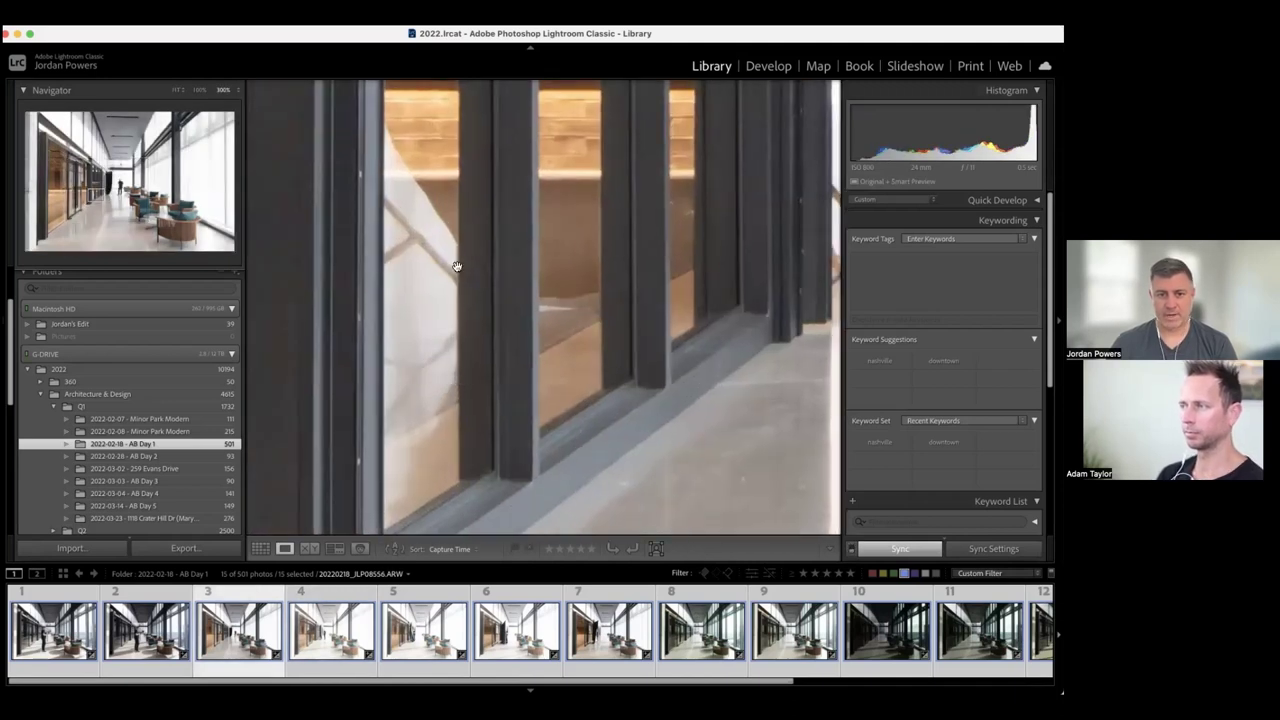
pyautogui.moveTo(457, 267); pyautogui.dragTo(410, 293)
pyautogui.click(435, 293)
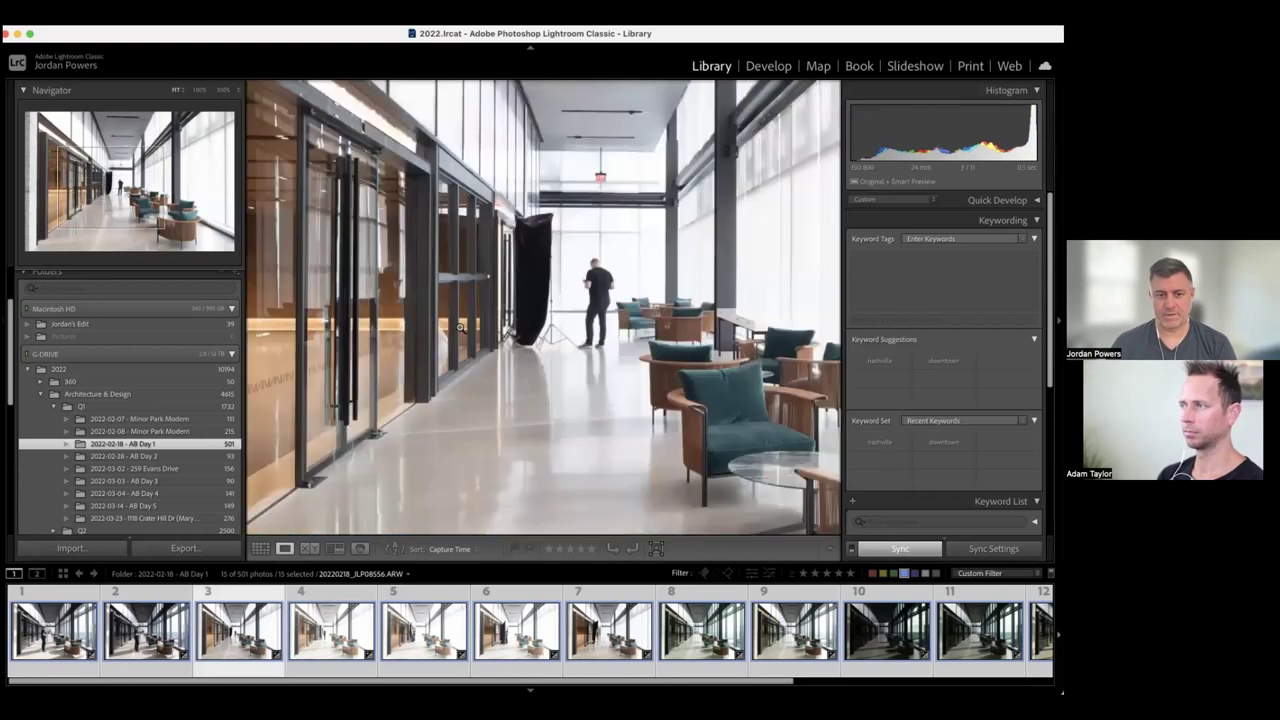
# - Review the blue-labelled frames up to the eighth, comparing the black flag's positions along the glass wall, and return to the fourth
pyautogui.press('Left')
pyautogui.press('Right')
pyautogui.press('Right')
pyautogui.press('Right')
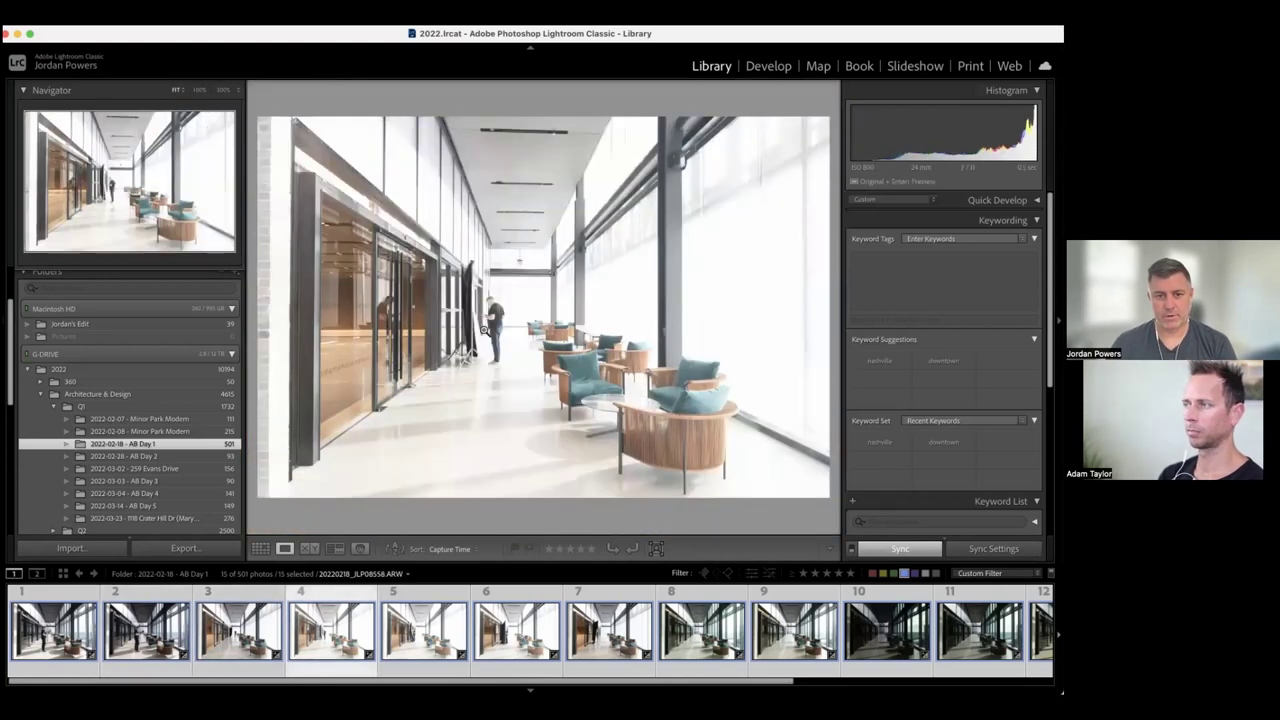
pyautogui.press('Right')
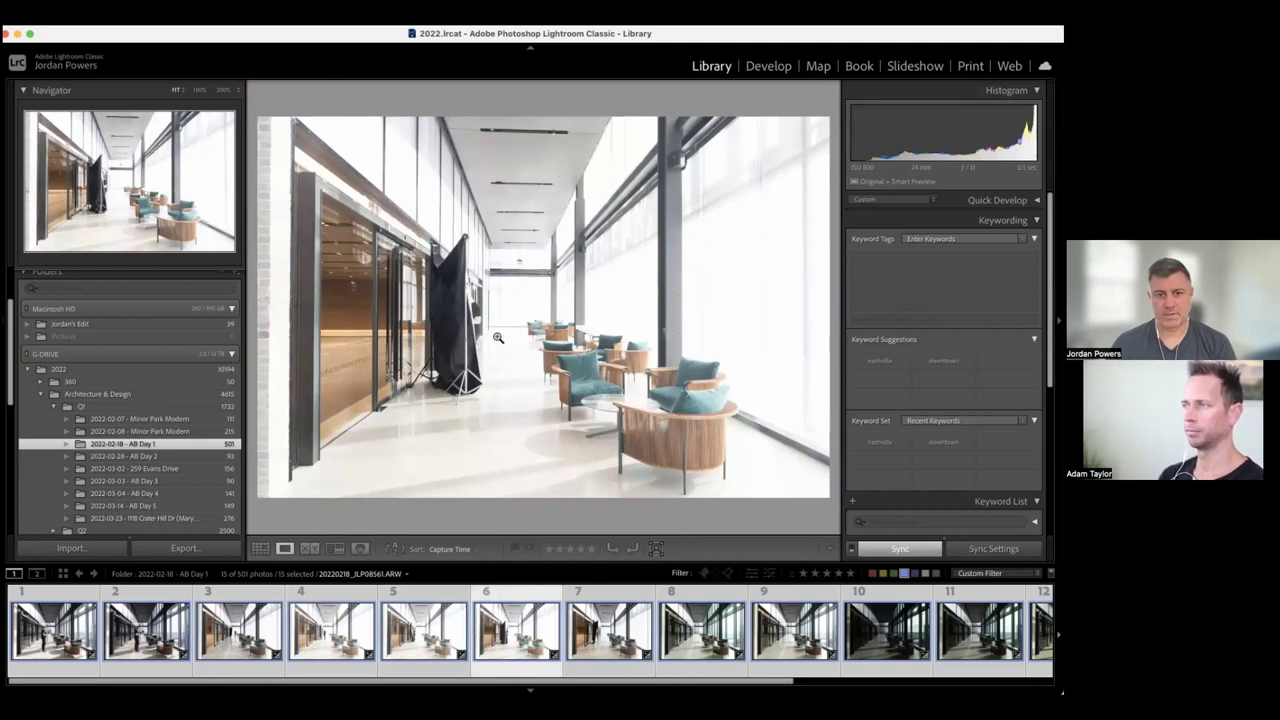
pyautogui.press('Right')
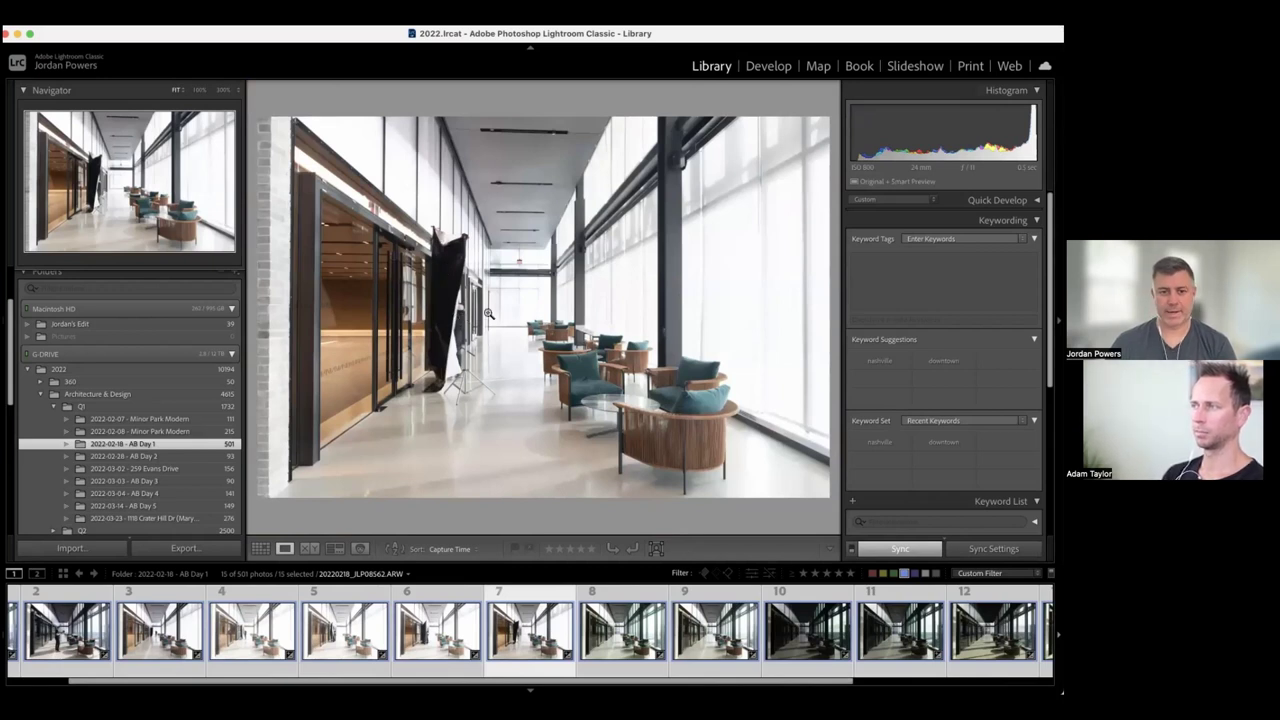
pyautogui.press('Right')
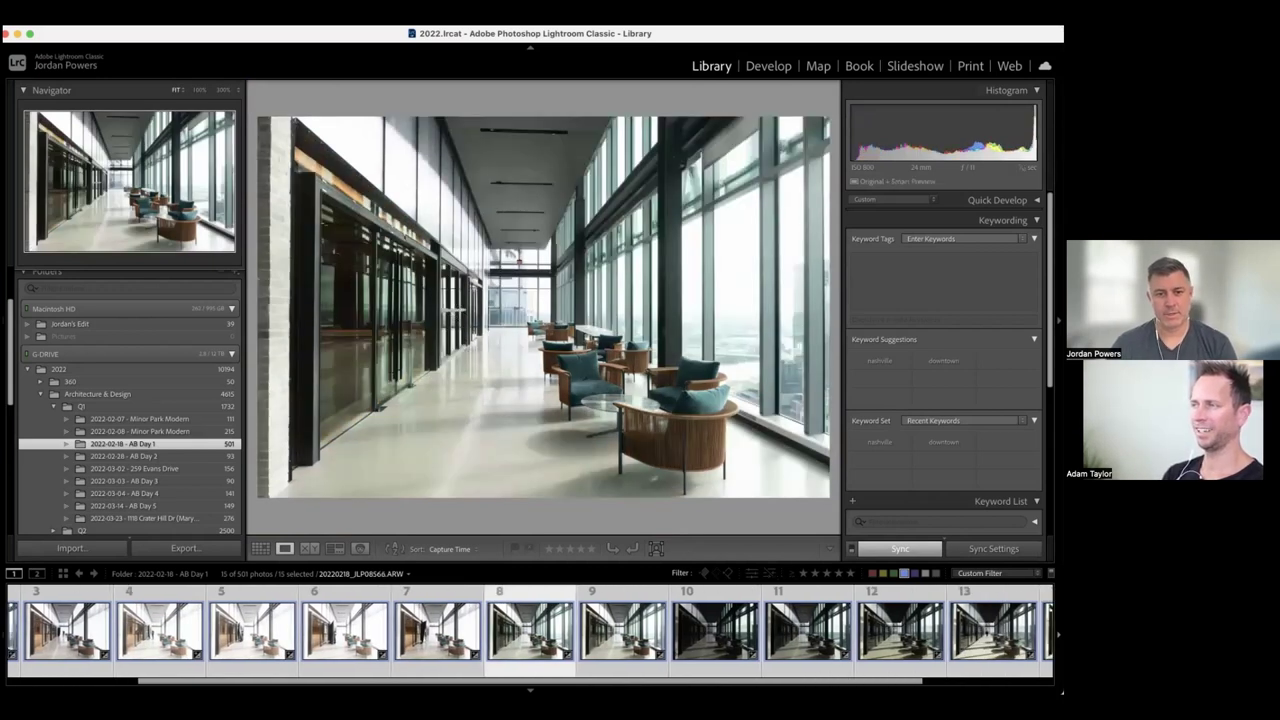
pyautogui.press('Left')
pyautogui.press('Left')
pyautogui.press('Left')
pyautogui.press('Left')
pyautogui.press('Left')
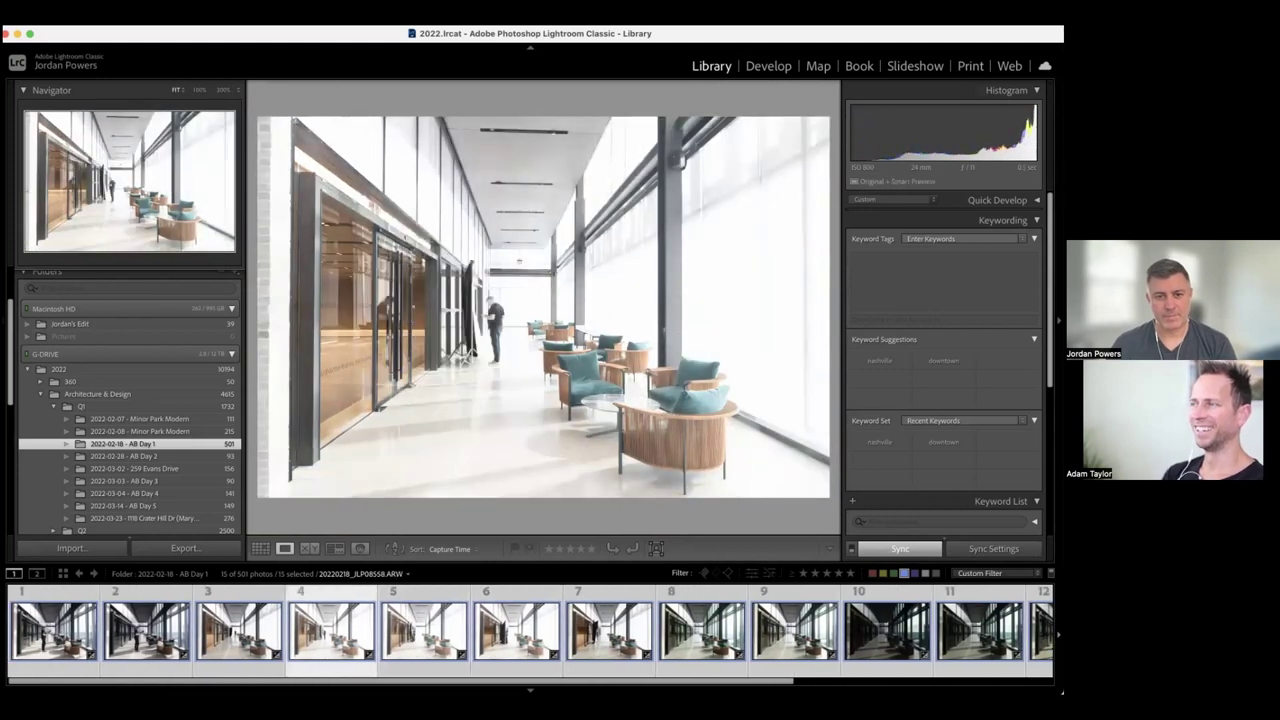
# - Clear the blue-label filter, reduce the selection to a single photo, and review the flagged-reflection frames 14 through 18
pyautogui.click(904, 573)
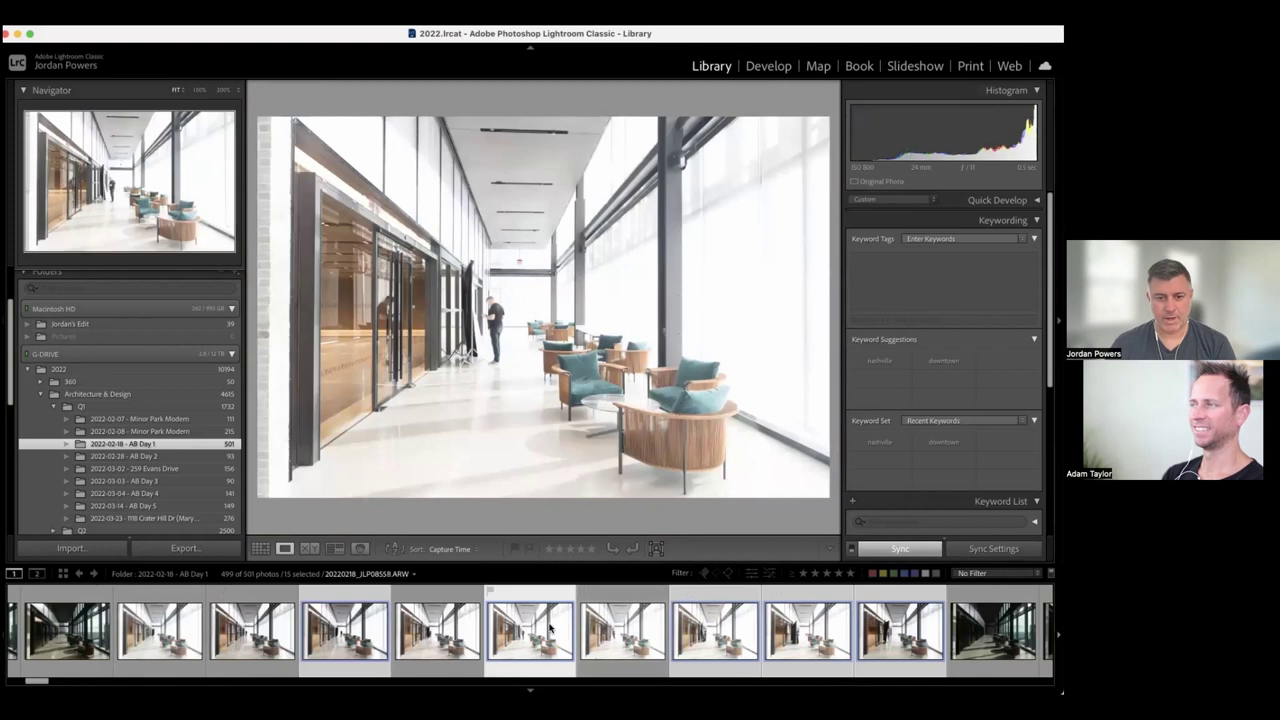
pyautogui.click(592, 628)
pyautogui.press('Right')
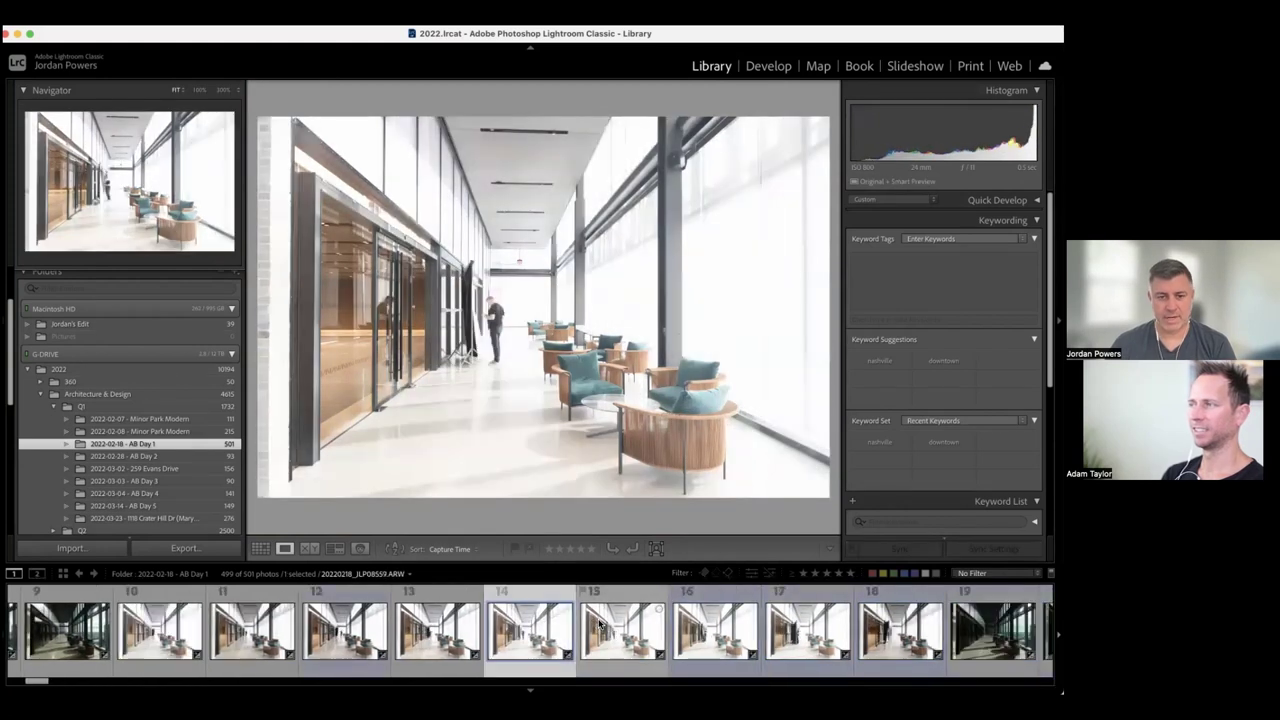
pyautogui.press('Right')
pyautogui.press('Right')
pyautogui.press('Right')
pyautogui.press('Right')
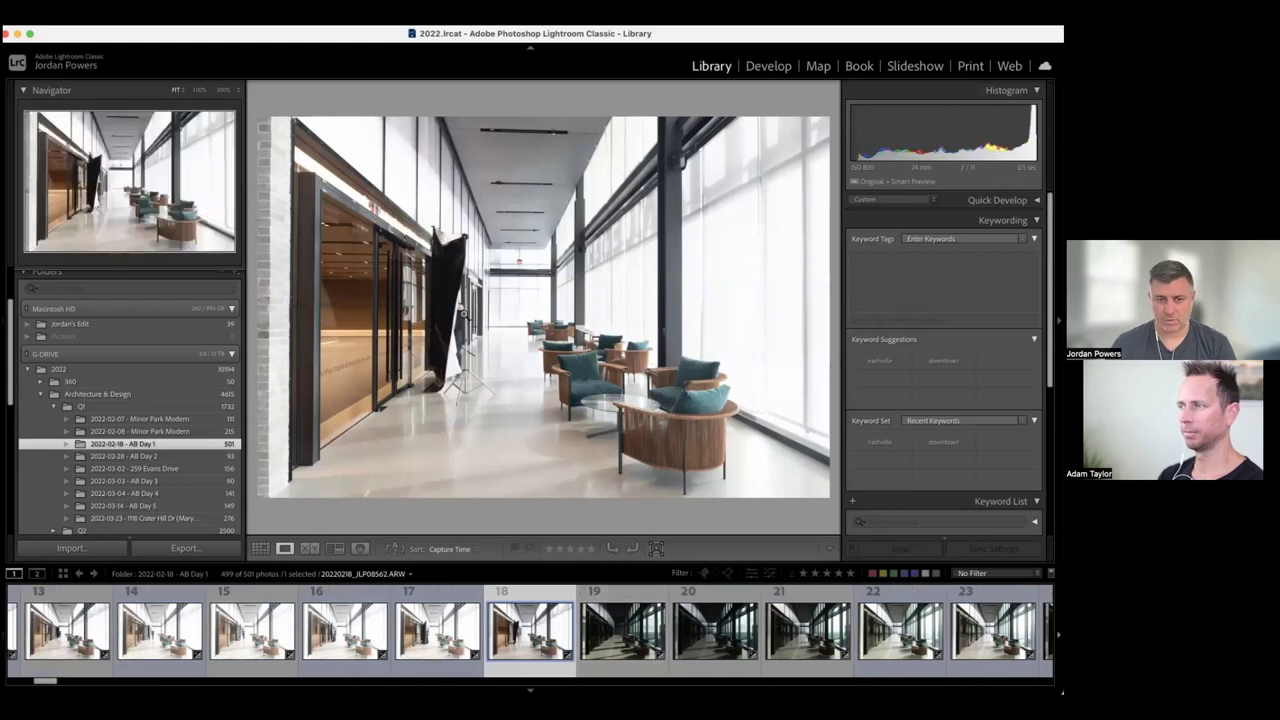
# - Review the shades-up frames 19 through 25, comparing dark and bright exposures and switching between frames 22 and 23
pyautogui.press('Right')
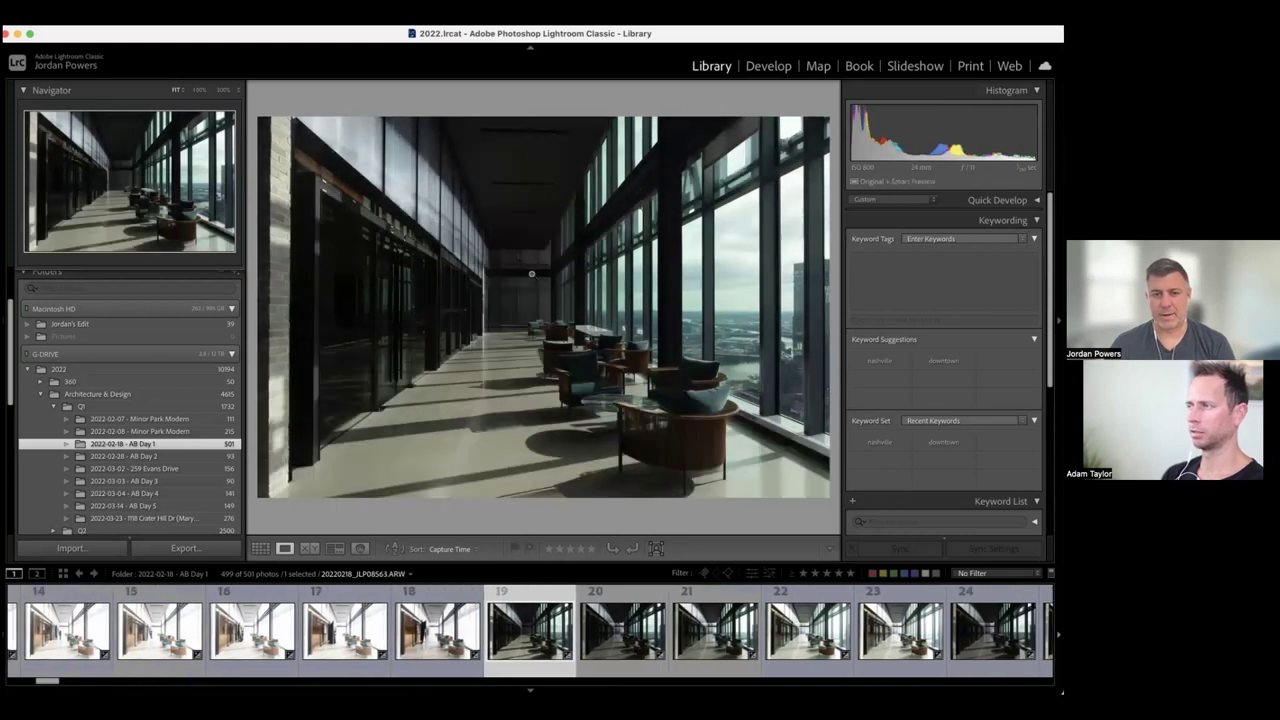
pyautogui.press('Right')
pyautogui.press('Right')
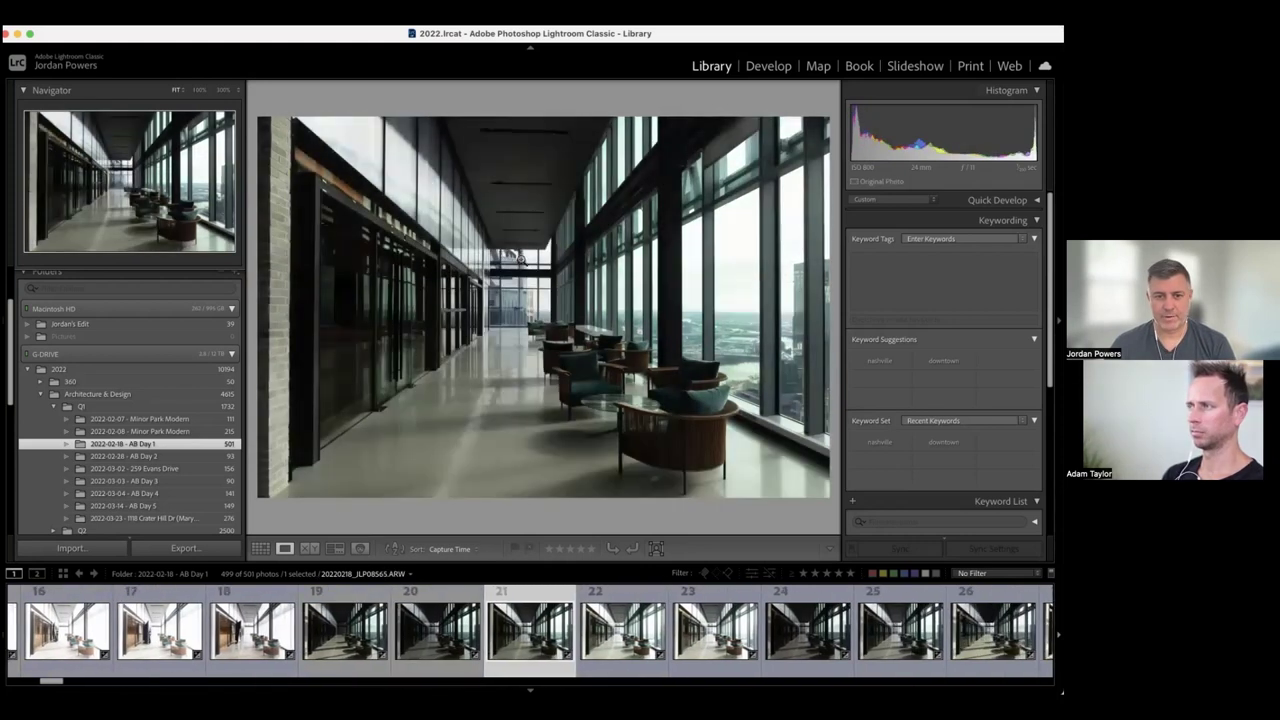
pyautogui.press('Right')
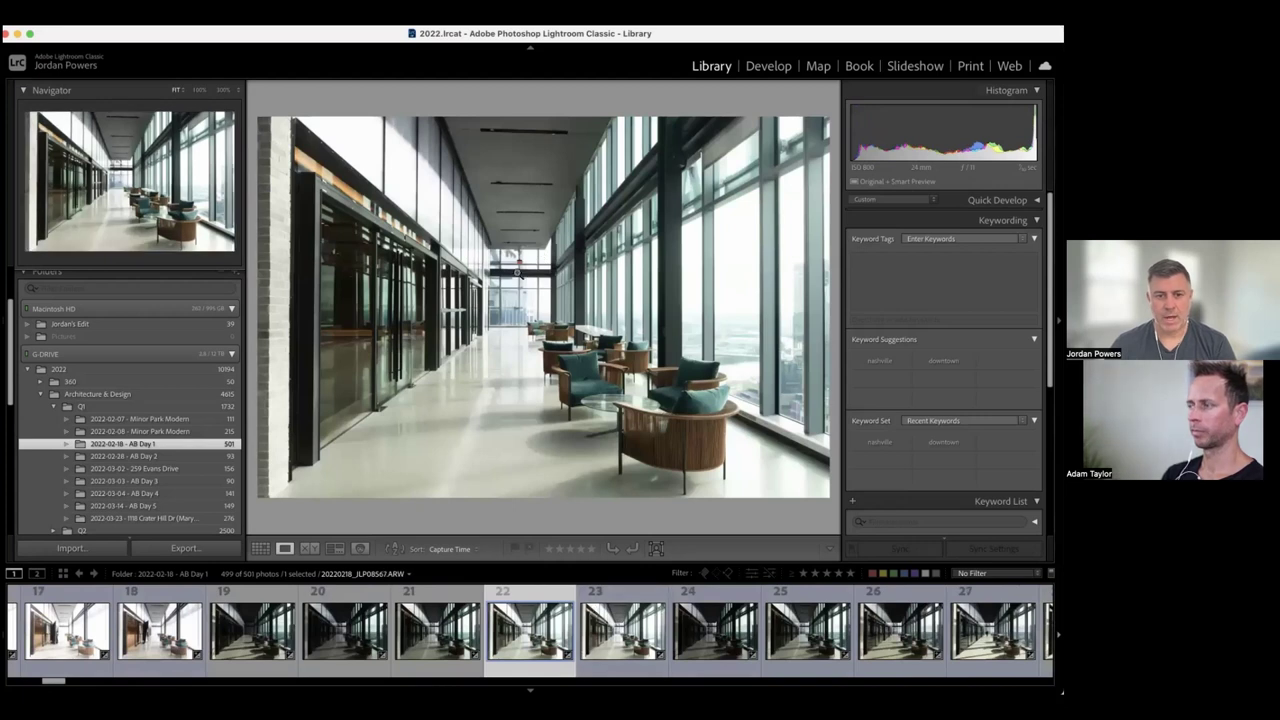
pyautogui.press('Right')
pyautogui.press('Left')
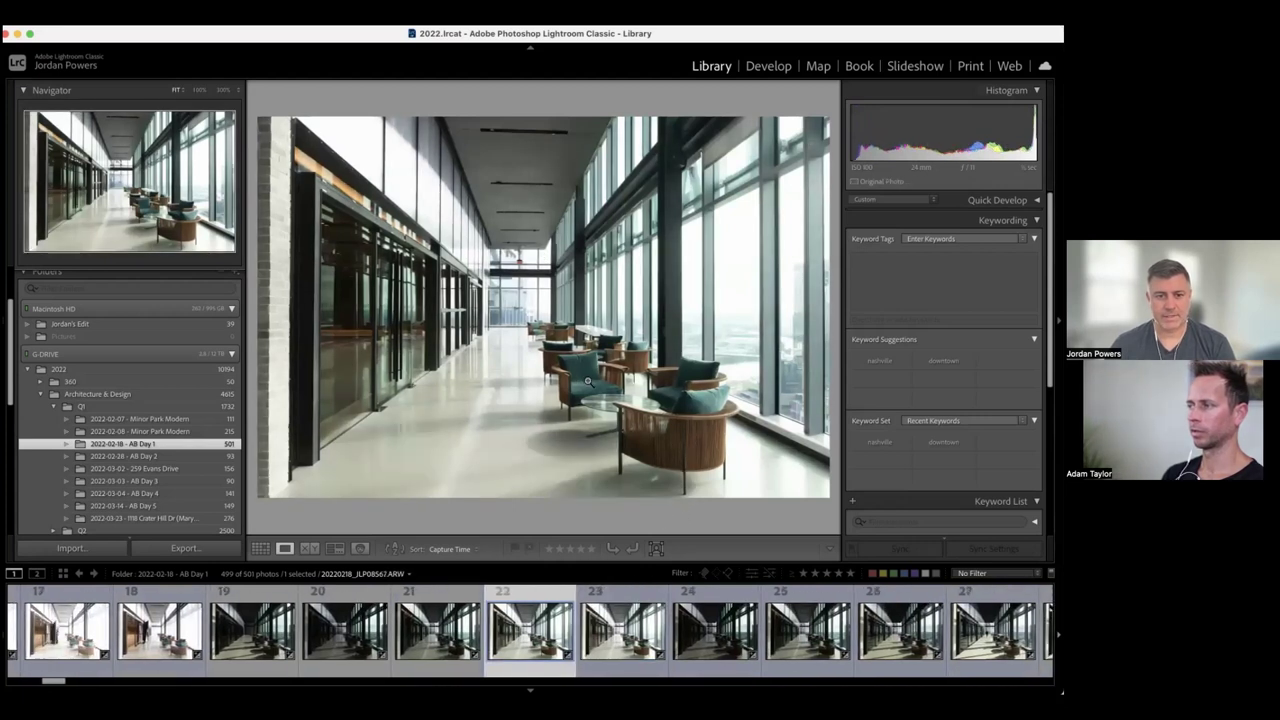
pyautogui.press('Right')
pyautogui.press('Left')
pyautogui.press('Right')
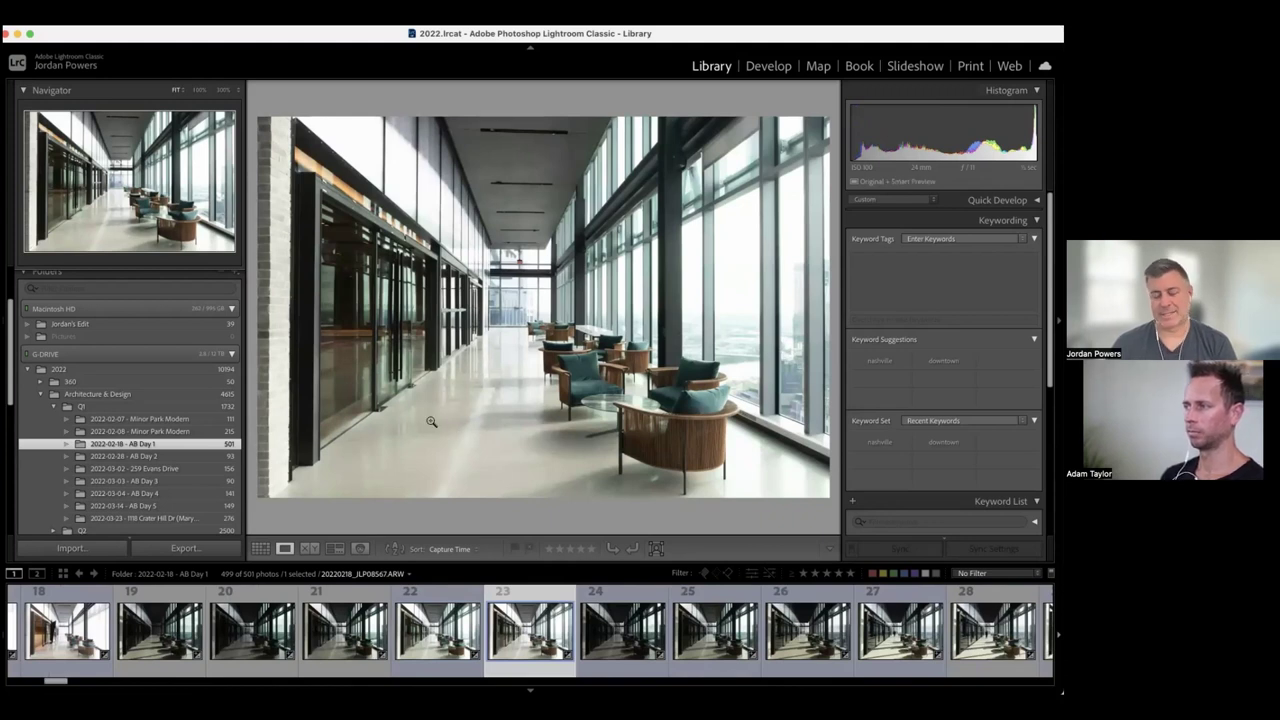
pyautogui.press('Right')
pyautogui.press('Right')
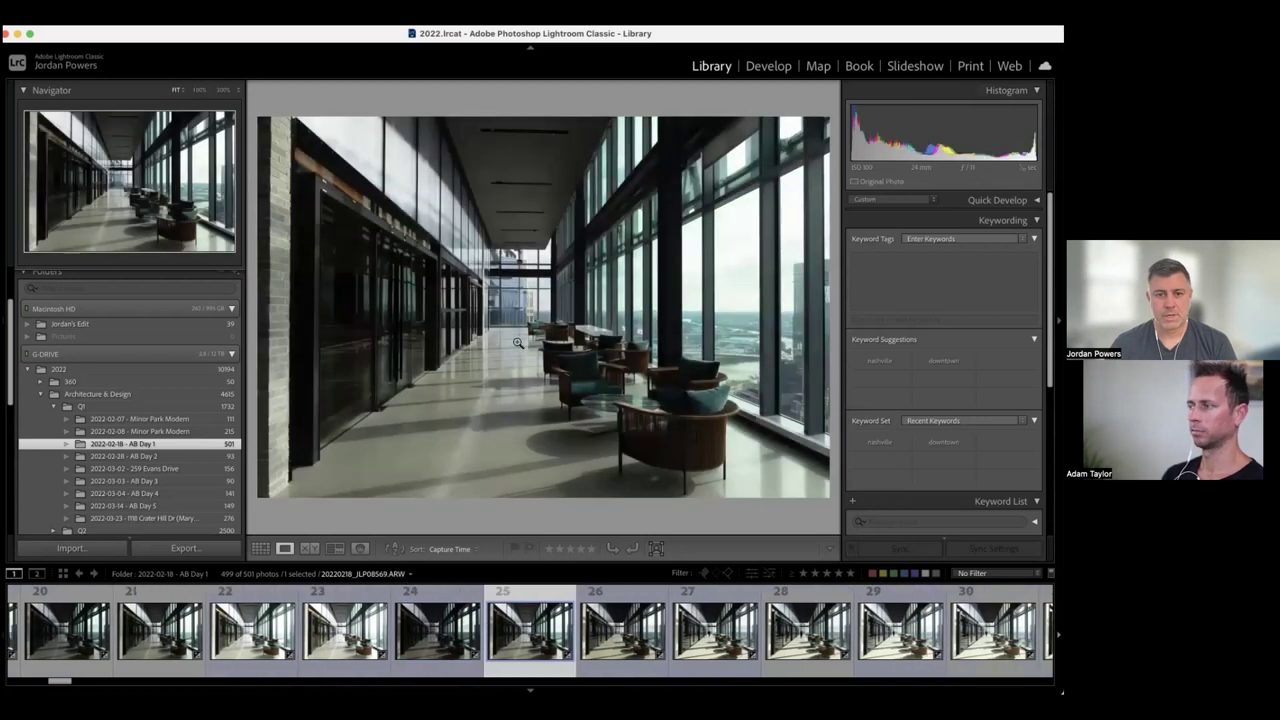
# - Review the sunlit frames 26 through 37, comparing the walking model's position and pose down the corridor
pyautogui.press('Right')
pyautogui.press('Right')
pyautogui.press('Right')
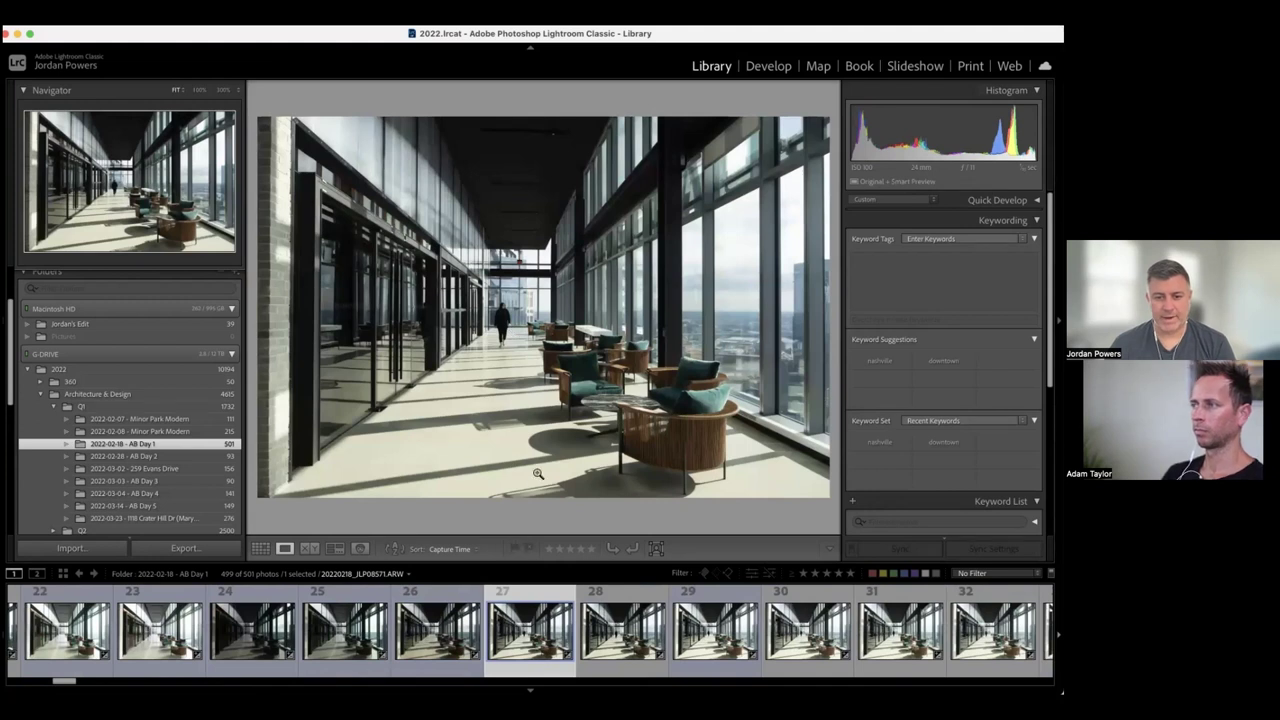
pyautogui.press('Right')
pyautogui.press('Right')
pyautogui.press('Right')
pyautogui.press('Right')
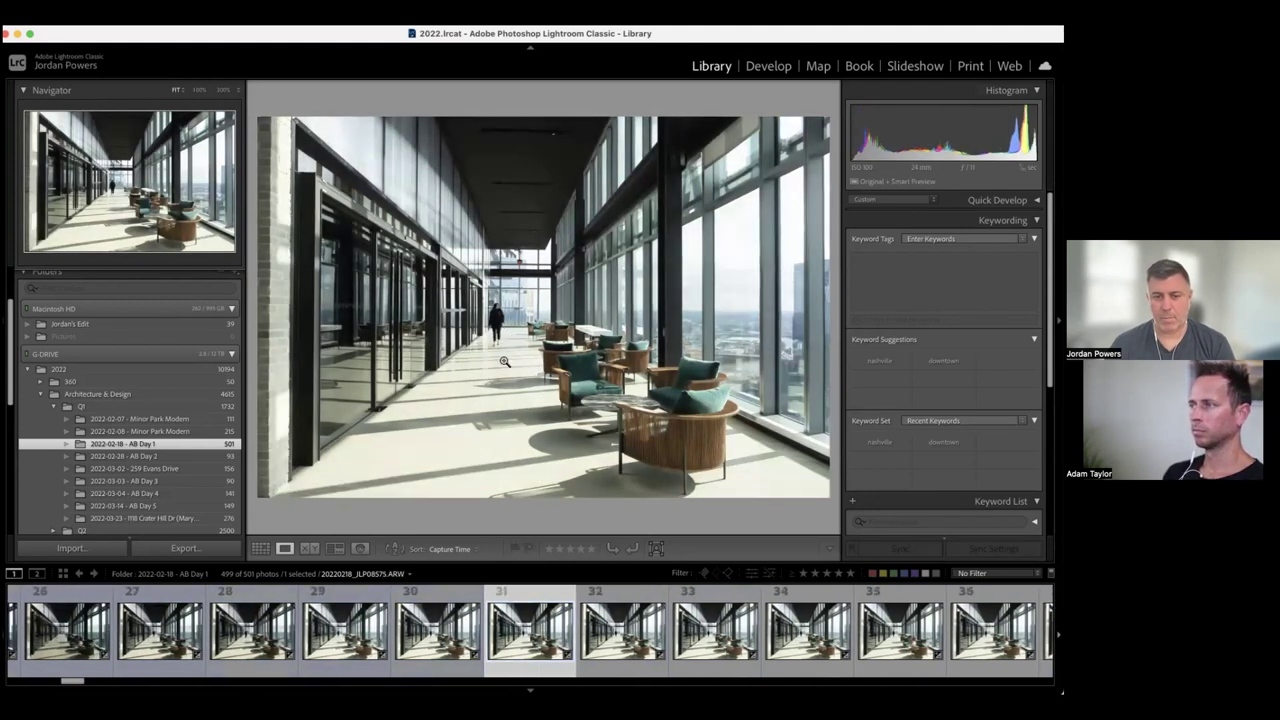
pyautogui.press('Right')
pyautogui.press('Right')
pyautogui.press('Right')
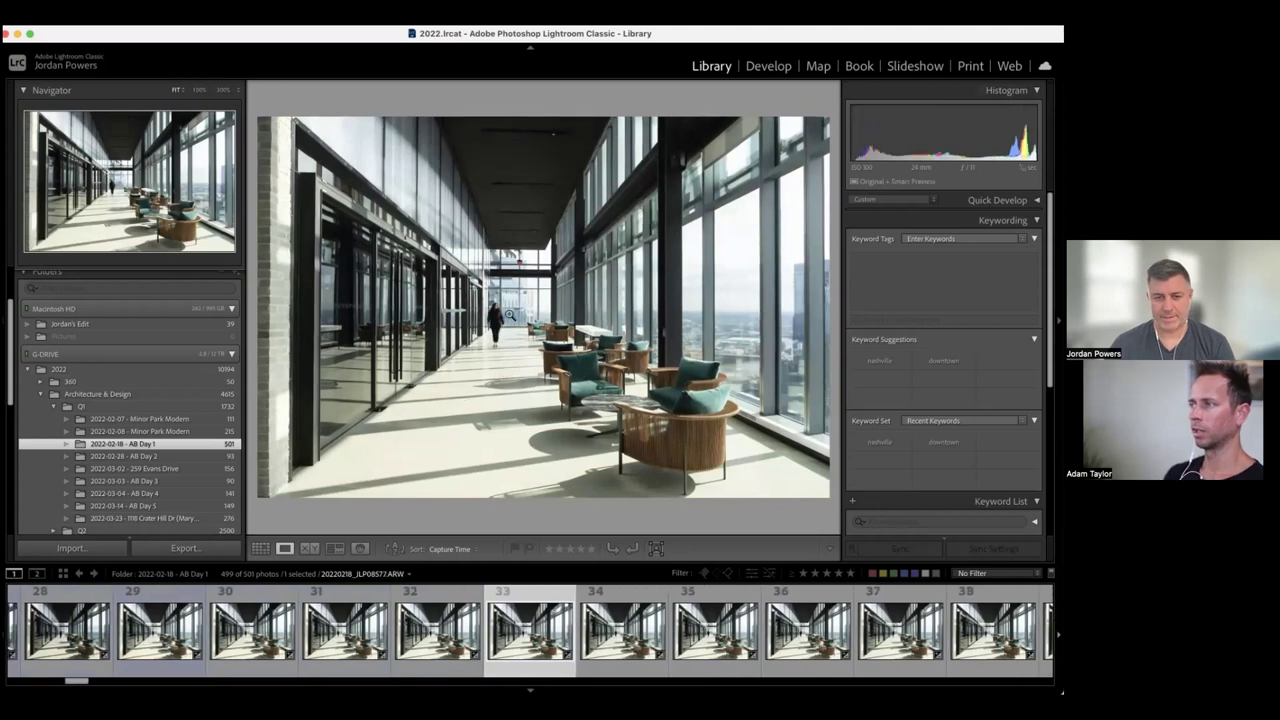
pyautogui.press('Right')
pyautogui.press('Right')
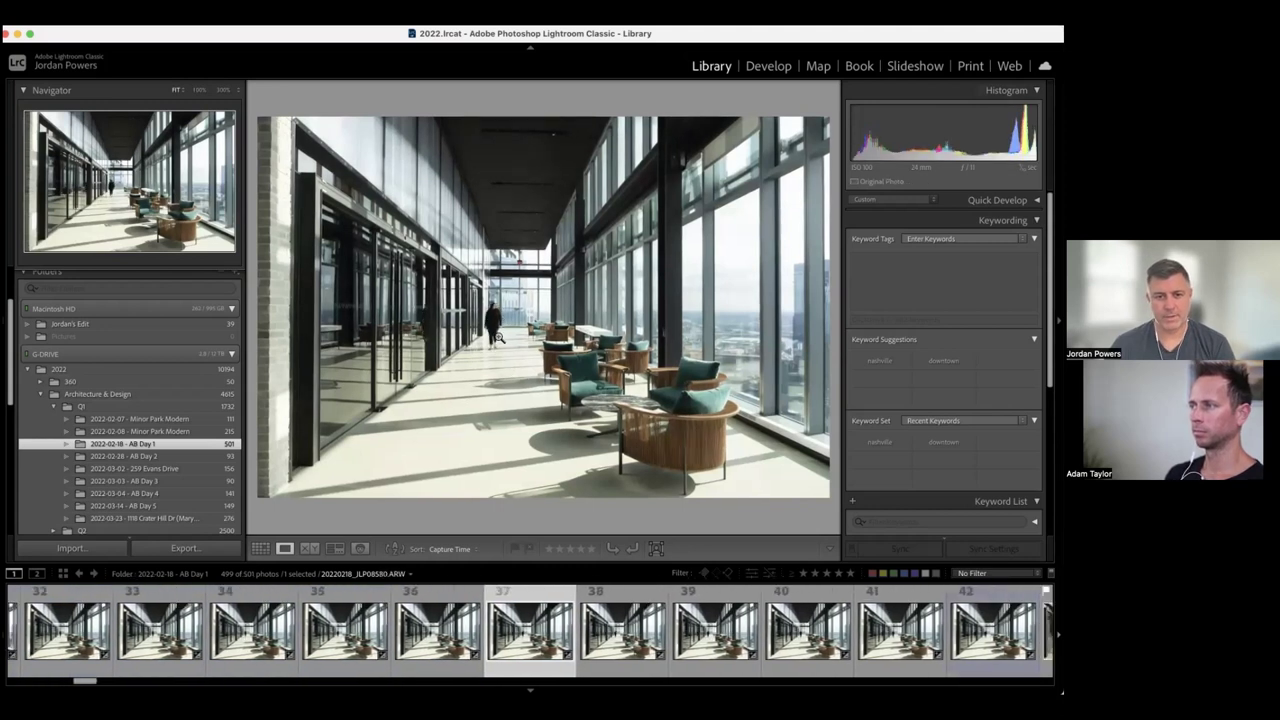
# - Review frames 38 through 47, including the edited composites at 43 to 45, and compare the model's stride
pyautogui.press('Right')
pyautogui.press('Right')
pyautogui.press('Right')
pyautogui.press('Right')
pyautogui.press('Right')
pyautogui.press('Right')
pyautogui.press('Right')
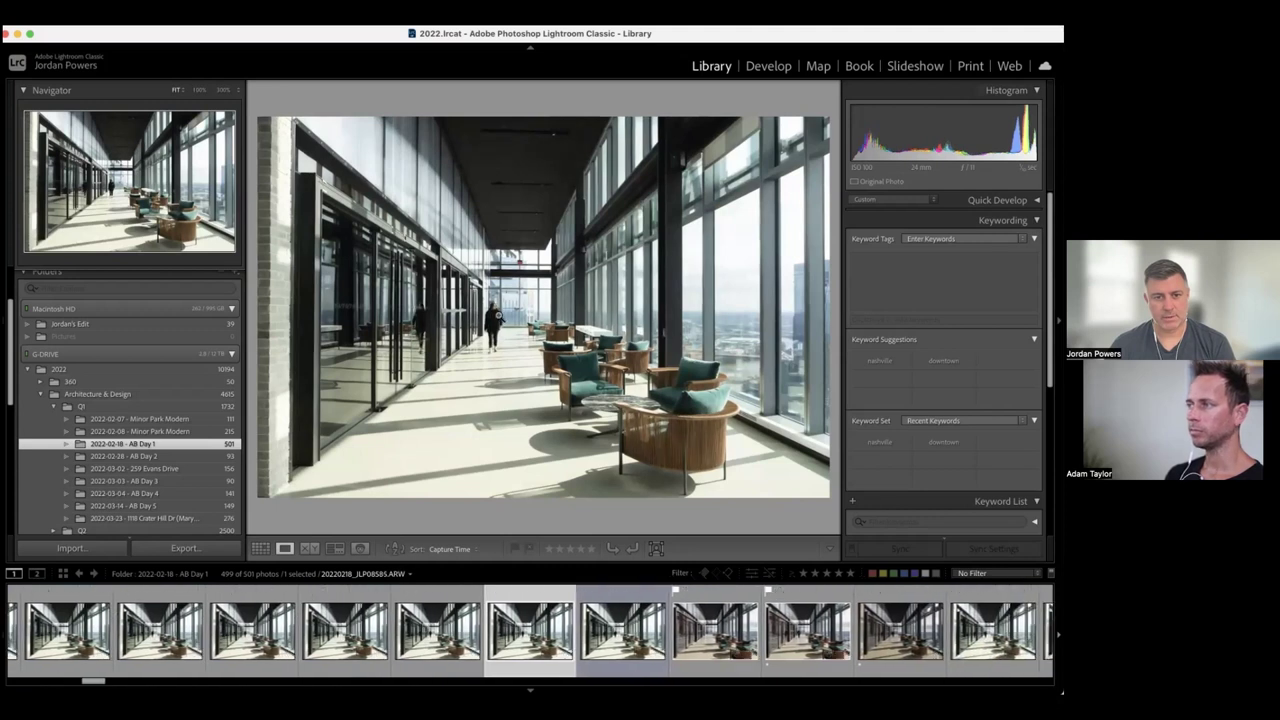
pyautogui.press('Right')
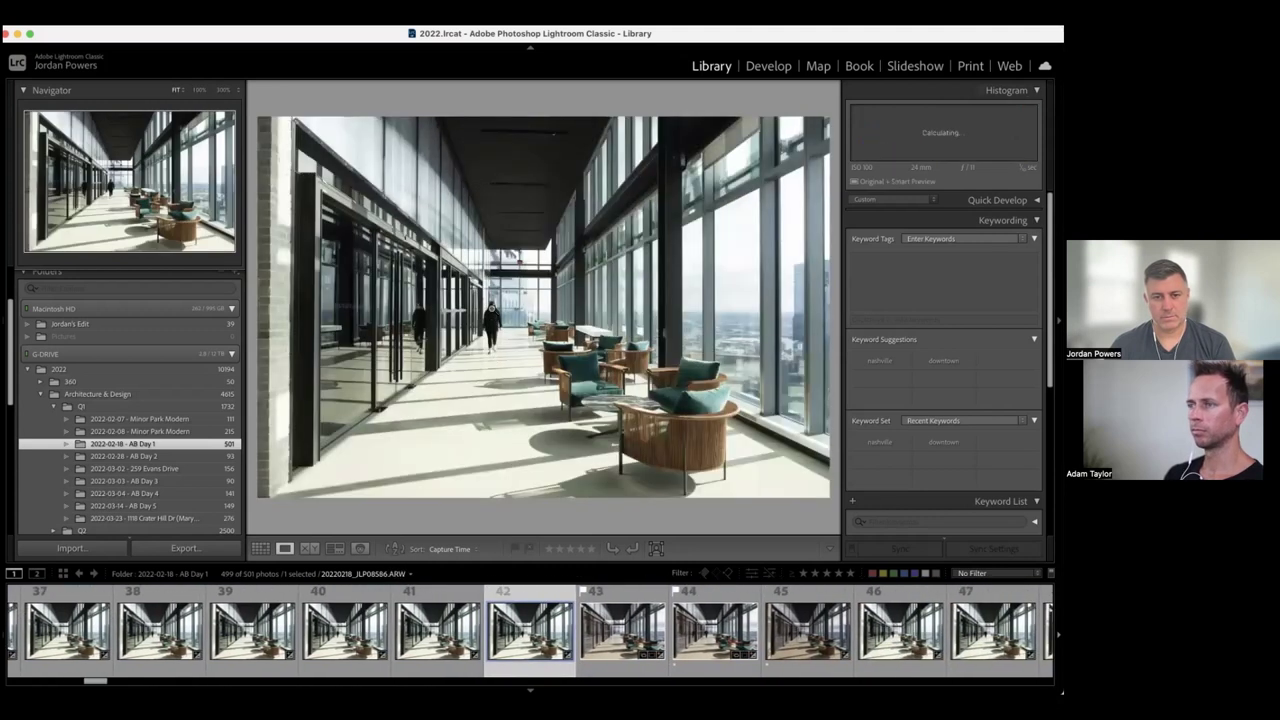
pyautogui.press('Right')
pyautogui.press('Right')
pyautogui.press('Right')
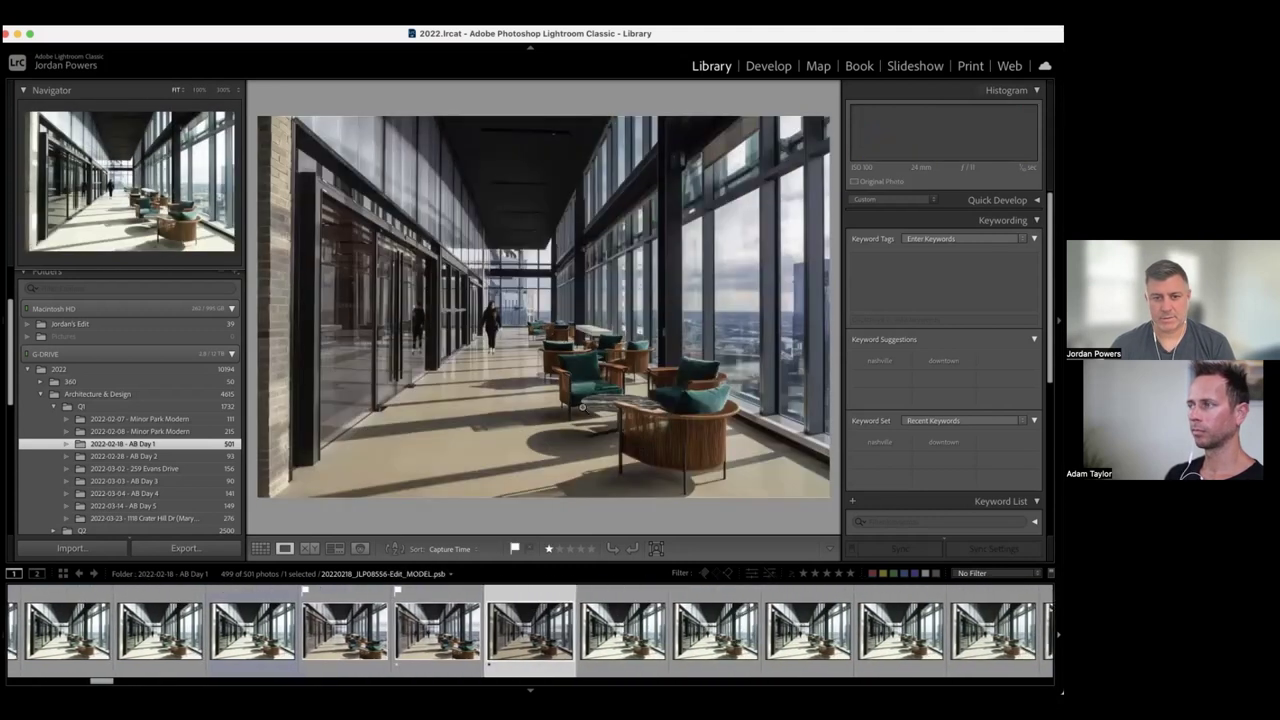
pyautogui.press('Right')
pyautogui.press('Right')
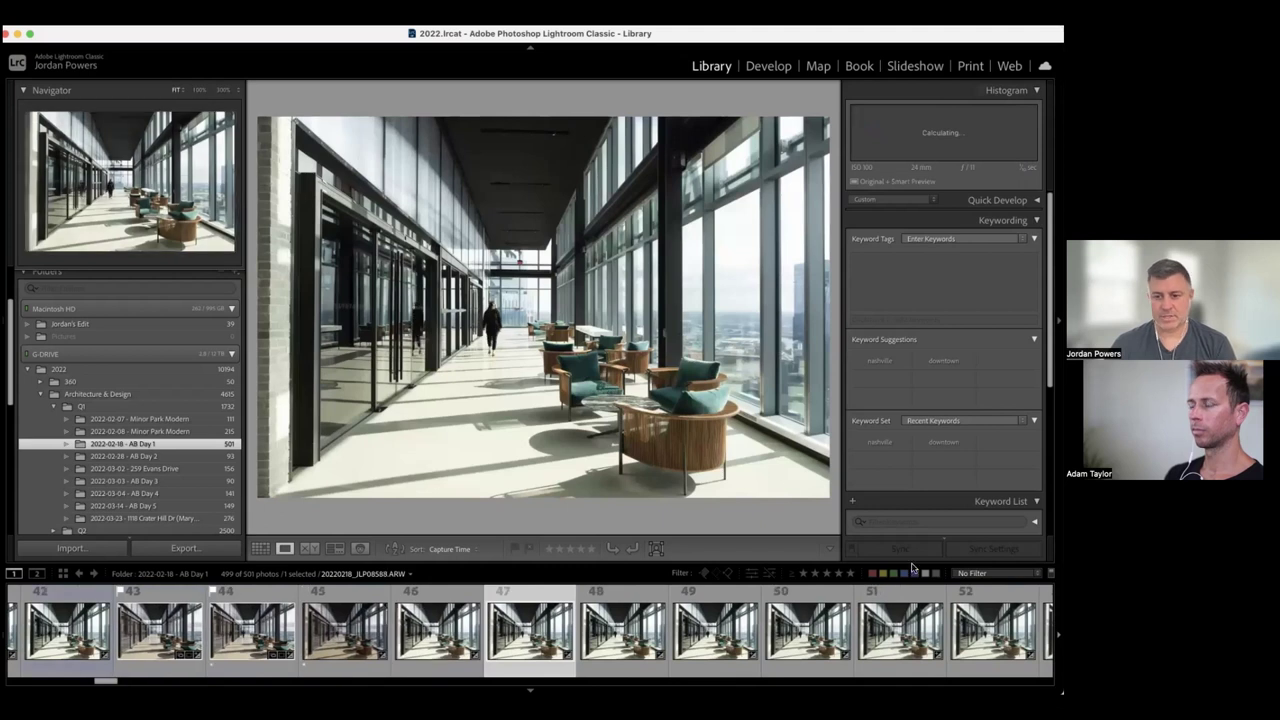
# - Review the sunlit lounge frames from 48 through 57, comparing the walking model's position down the corridor
pyautogui.hscroll(10, 730, 648)
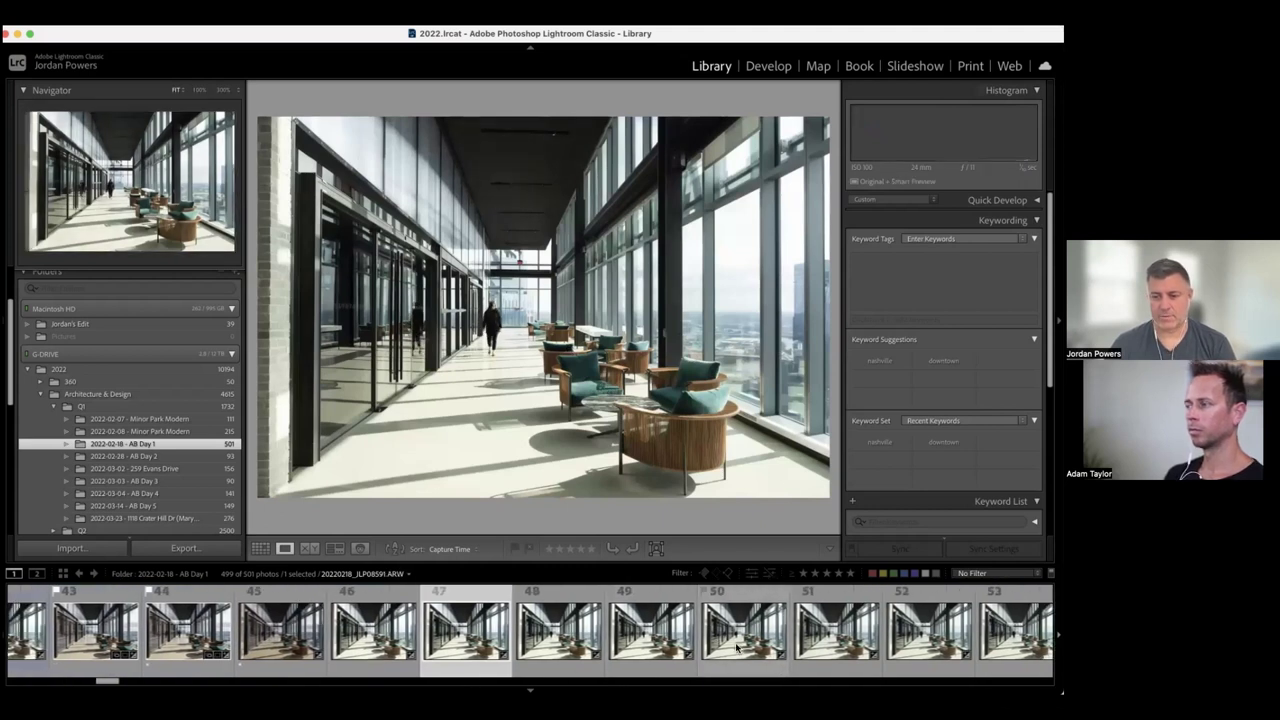
pyautogui.click(790, 632)
pyautogui.press('Right')
pyautogui.press('Right')
pyautogui.press('Right')
pyautogui.press('Right')
pyautogui.press('Right')
pyautogui.press('Right')
pyautogui.press('Right')
pyautogui.press('Right')
pyautogui.press('Right')
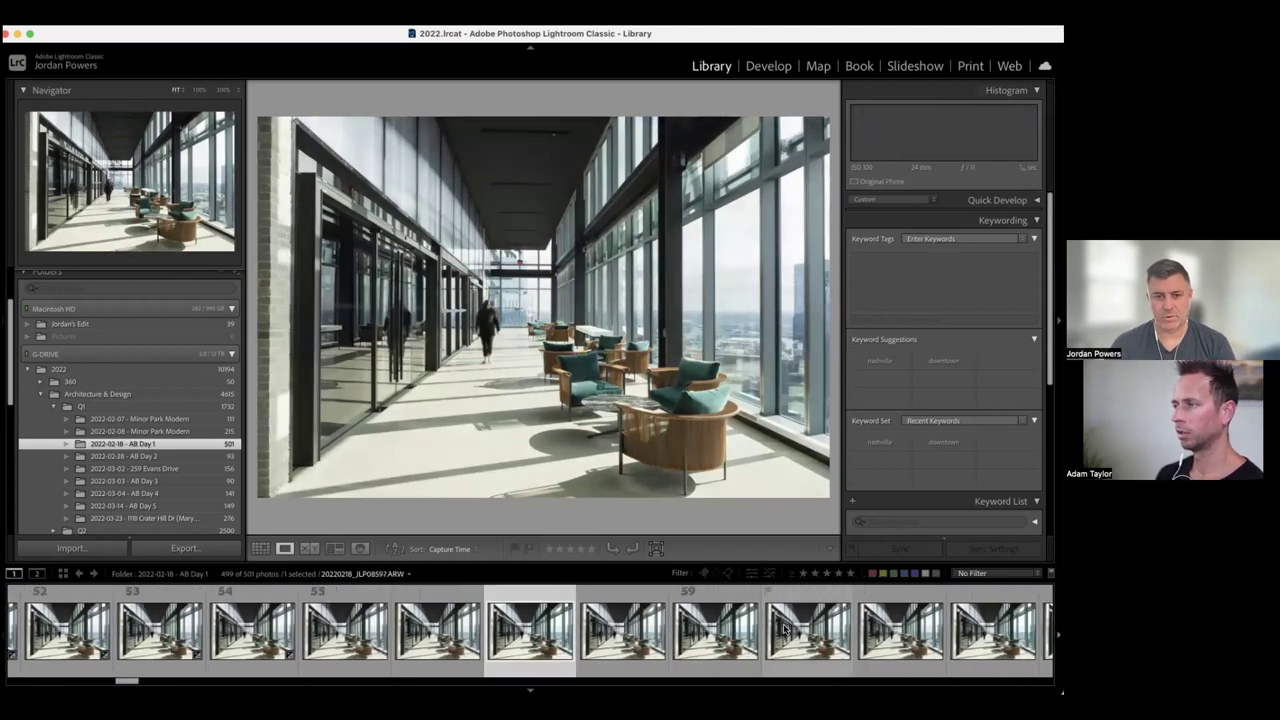
# - Review frames 58 through 68, comparing the sunlit walking-model shots with the darker ones
pyautogui.press('Right')
pyautogui.press('Right')
pyautogui.press('Right')
pyautogui.press('Right')
pyautogui.press('Right')
pyautogui.press('Right')
pyautogui.press('Right')
pyautogui.press('Right')
pyautogui.press('Right')
pyautogui.press('Right')
pyautogui.press('Right')
pyautogui.press('Right')
pyautogui.press('Right')
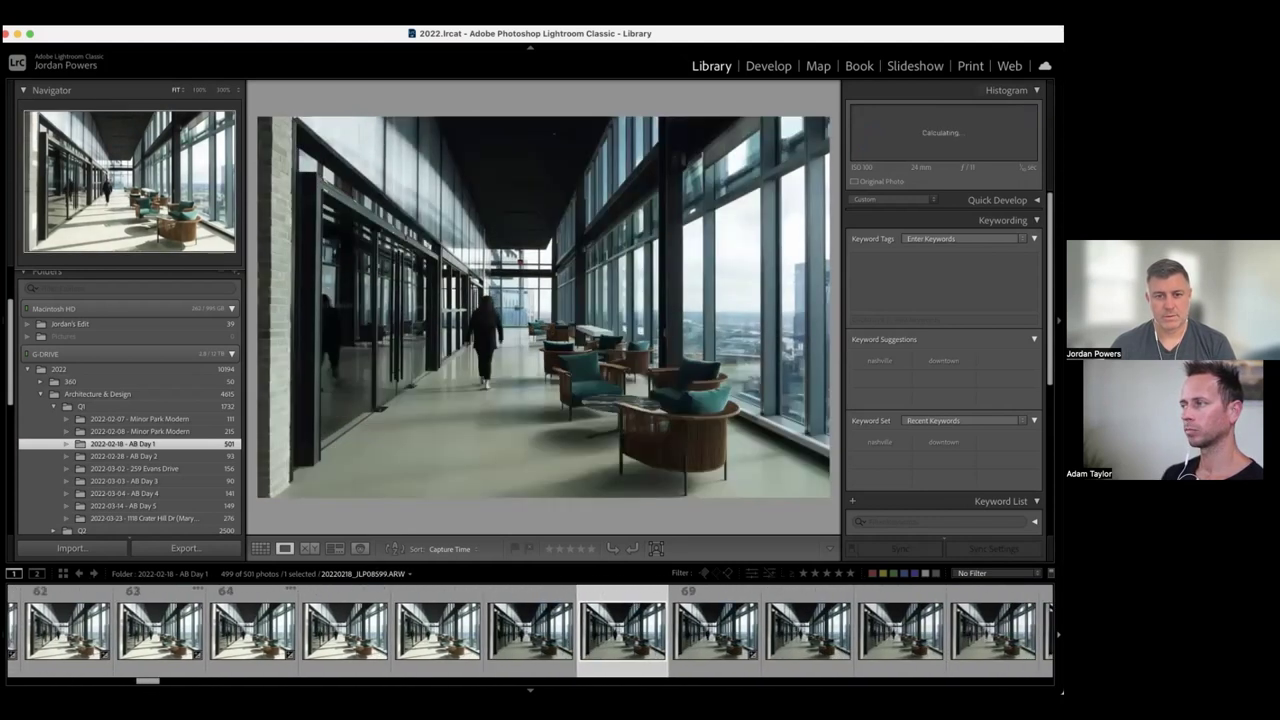
# - Review the remaining darker lounge frames 69 through 77, ending on the last one before the conference room shots
pyautogui.press('Right')
pyautogui.press('Right')
pyautogui.press('Right')
pyautogui.press('Right')
pyautogui.press('Right')
pyautogui.press('Right')
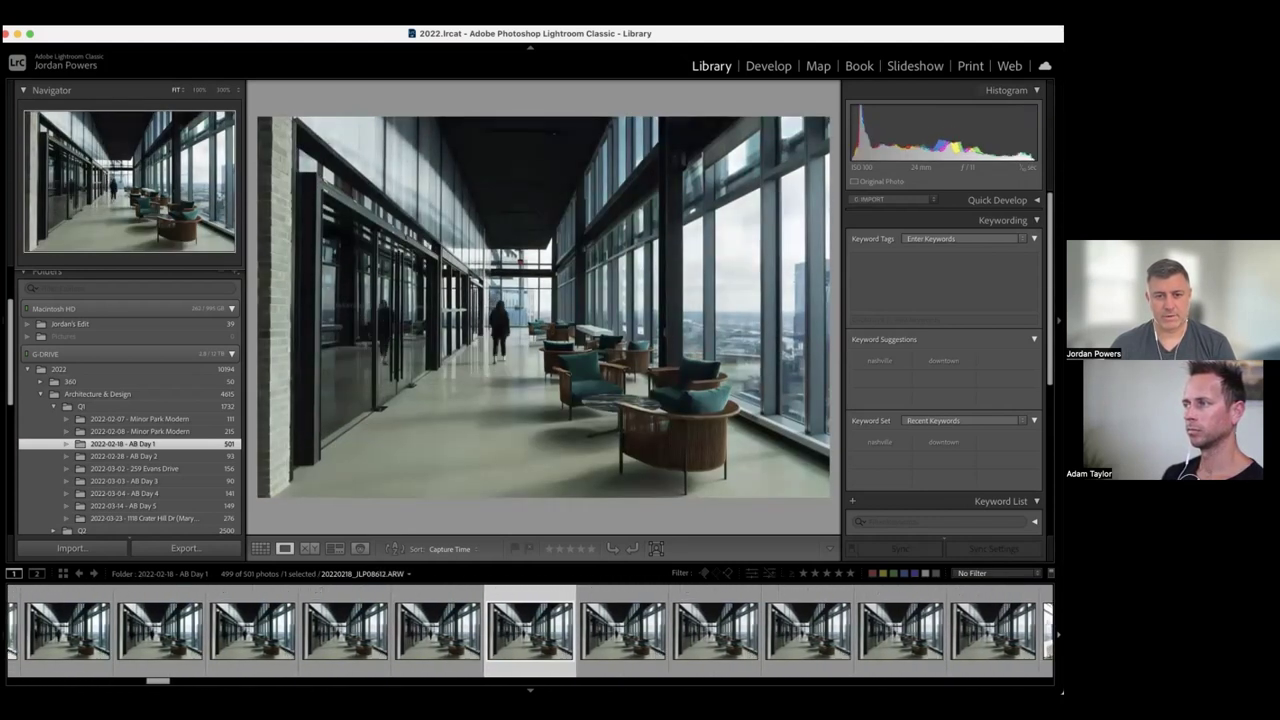
pyautogui.press('Right')
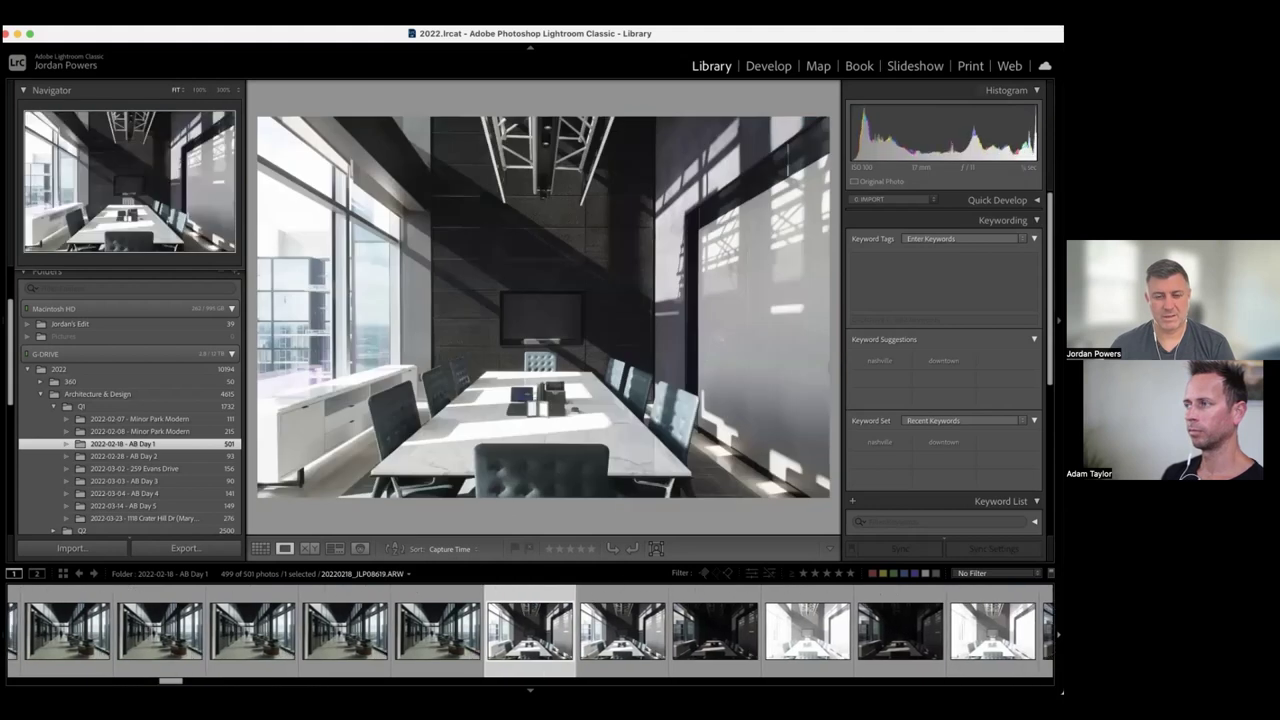
pyautogui.press('Left')
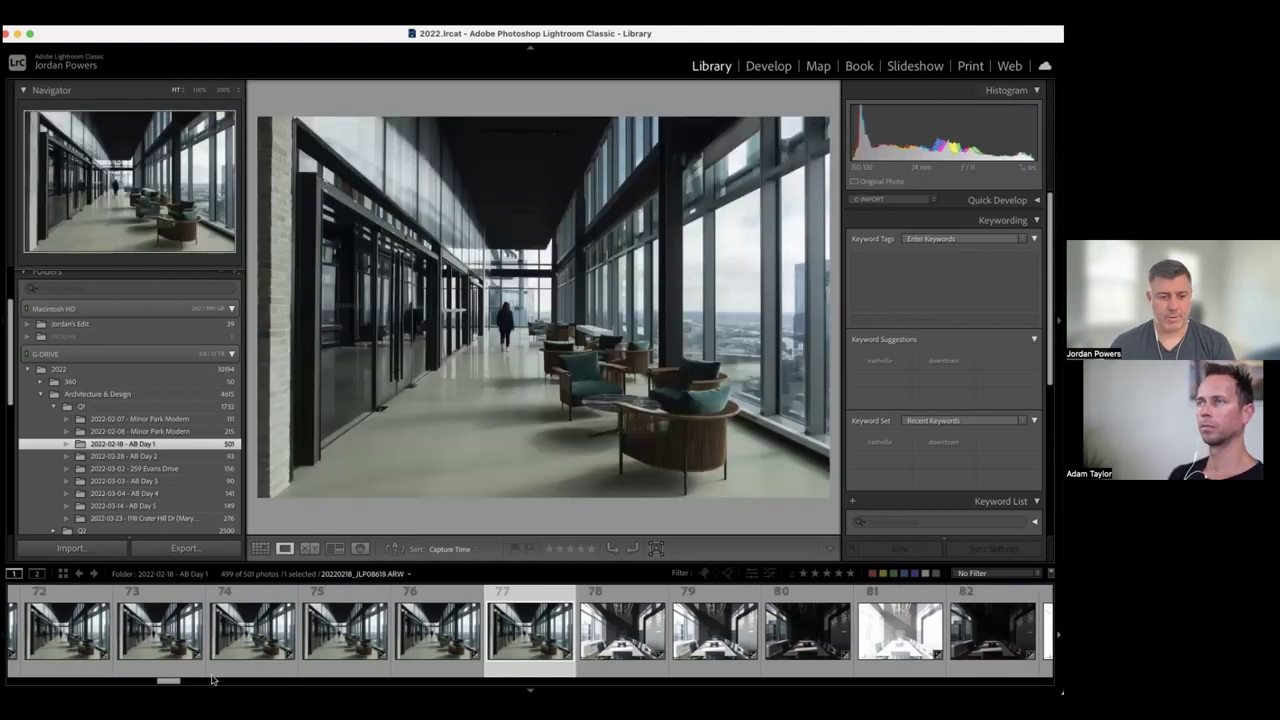
# - Switch to Photoshop, make the Room group and its layers visible, and compare the glass doors with the group on and off
pyautogui.press('super+Tab')
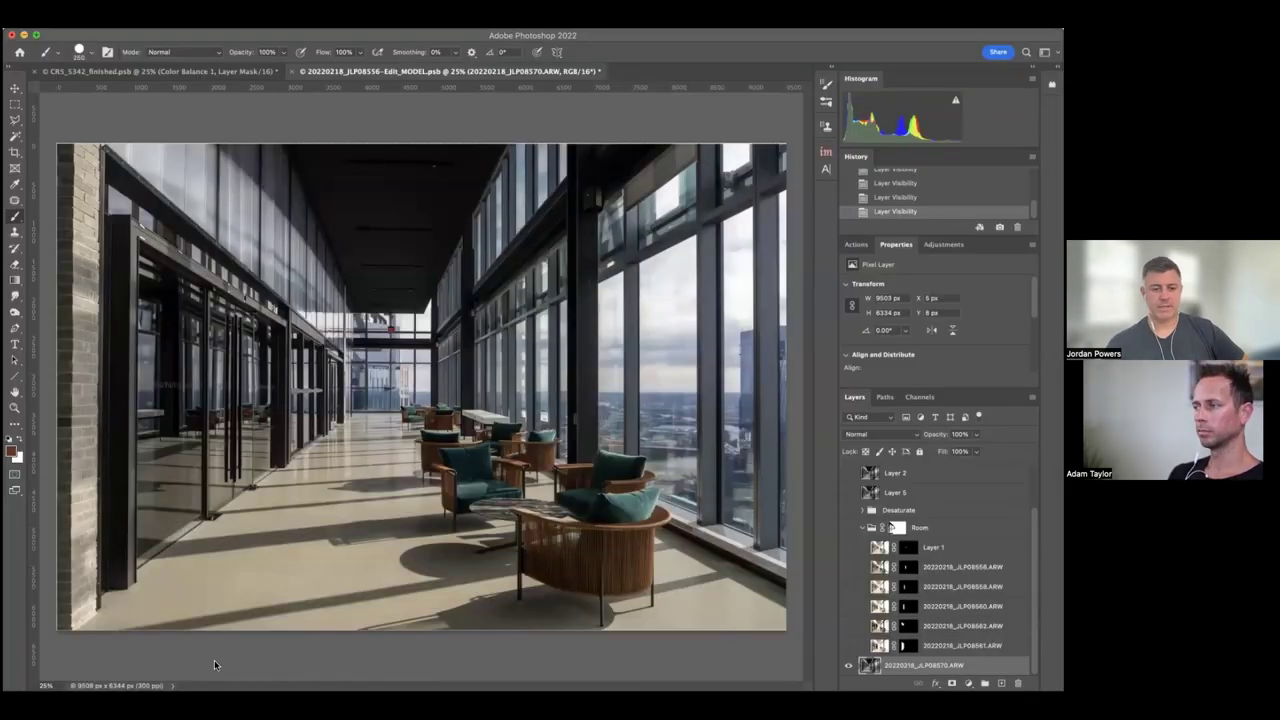
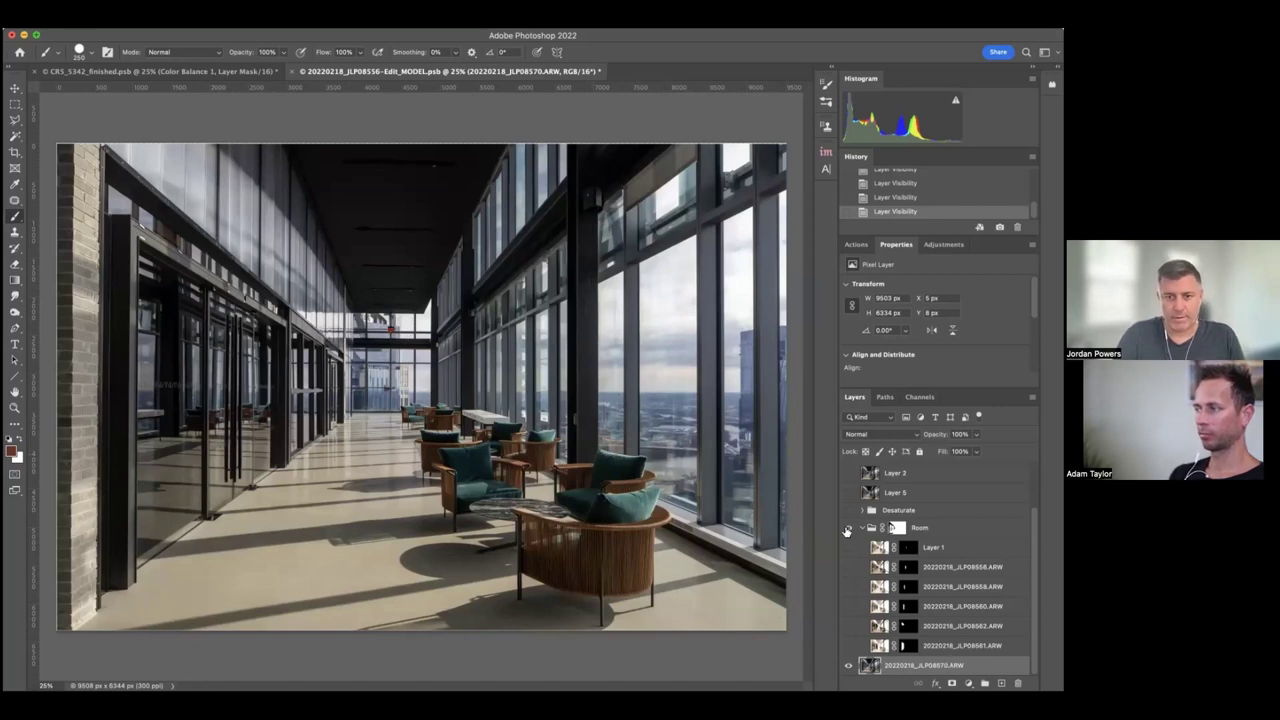
pyautogui.moveTo(849, 531); pyautogui.dragTo(843, 648)
pyautogui.click(848, 528)
pyautogui.click(848, 528)
pyautogui.click(848, 528)
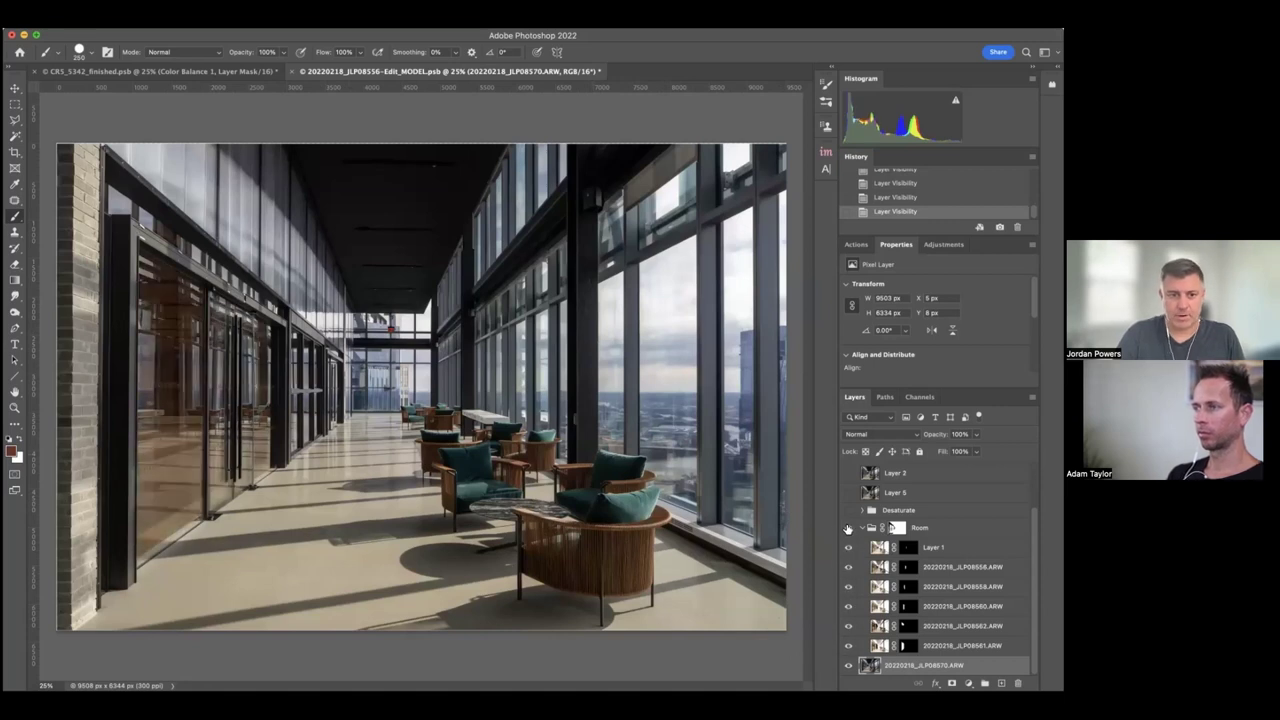
pyautogui.click(848, 528)
pyautogui.click(848, 528)
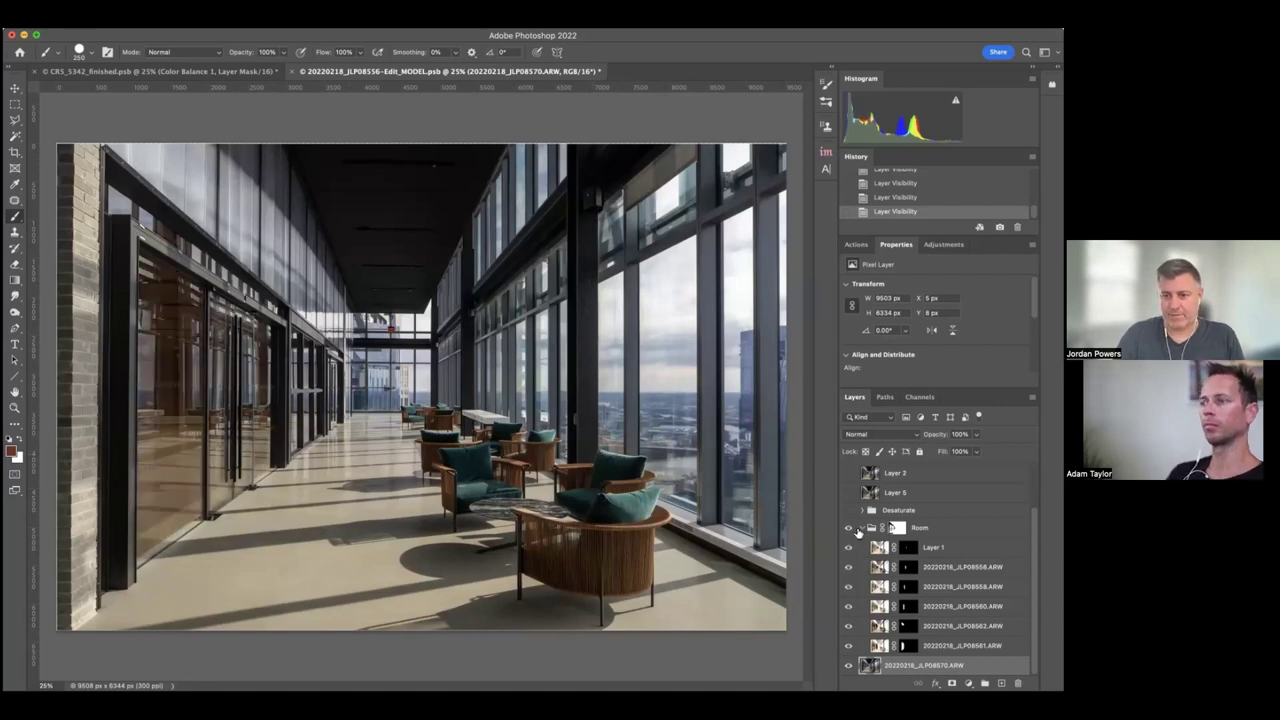
pyautogui.click(848, 528)
pyautogui.click(848, 528)
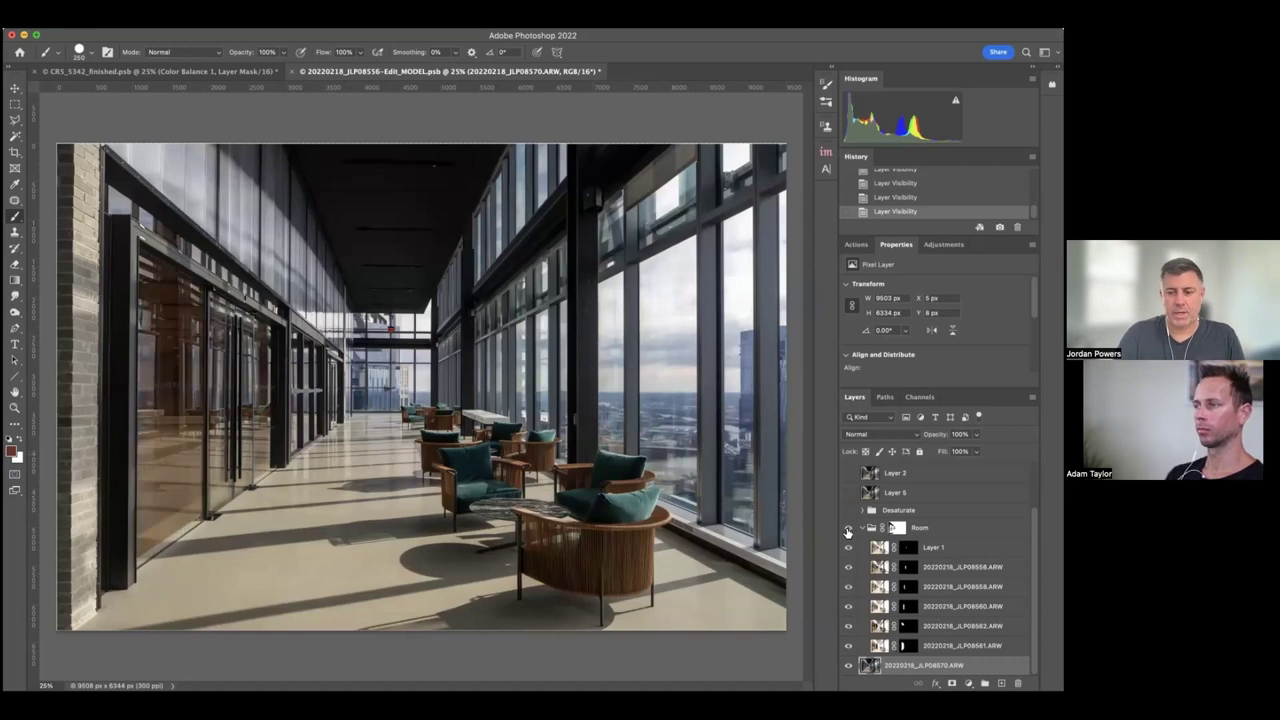
# - Preview the Room group at 100% and 50% opacity, and set its opacity to 36%
pyautogui.click(940, 528)
pyautogui.press('d')
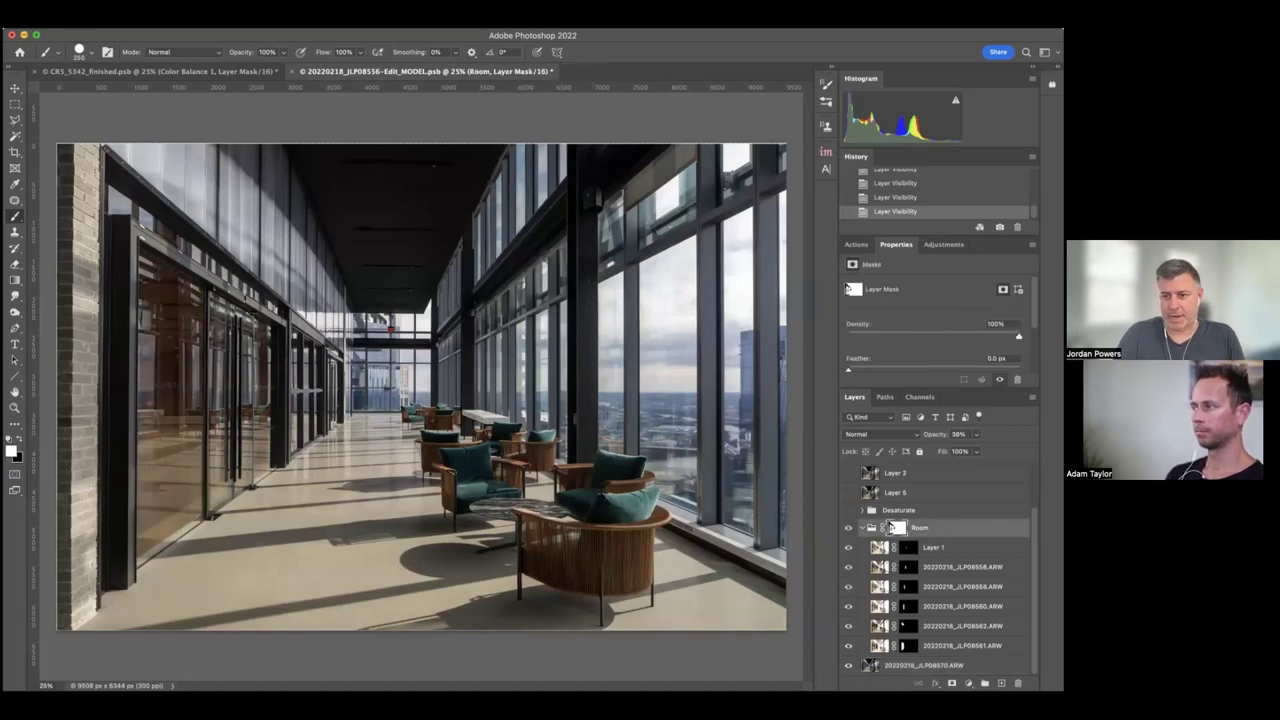
pyautogui.click(976, 451)
pyautogui.moveTo(976, 451); pyautogui.dragTo(1011, 450)
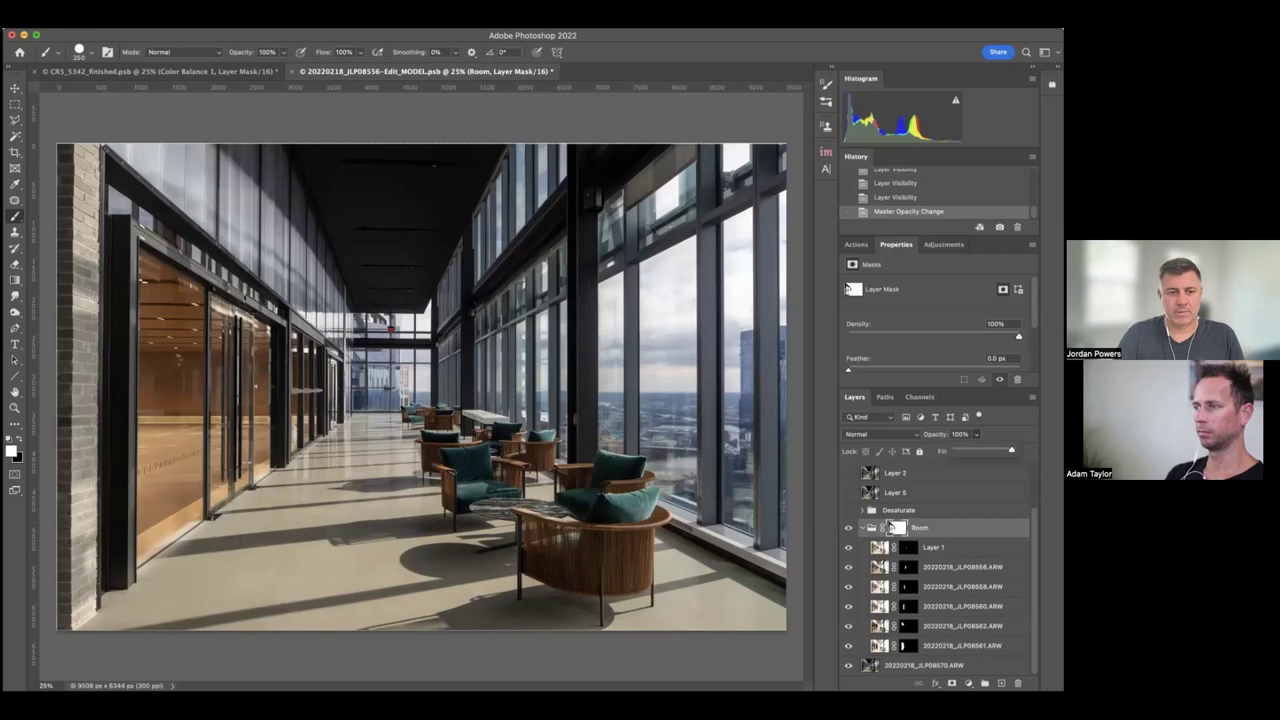
pyautogui.moveTo(1011, 450); pyautogui.dragTo(988, 451)
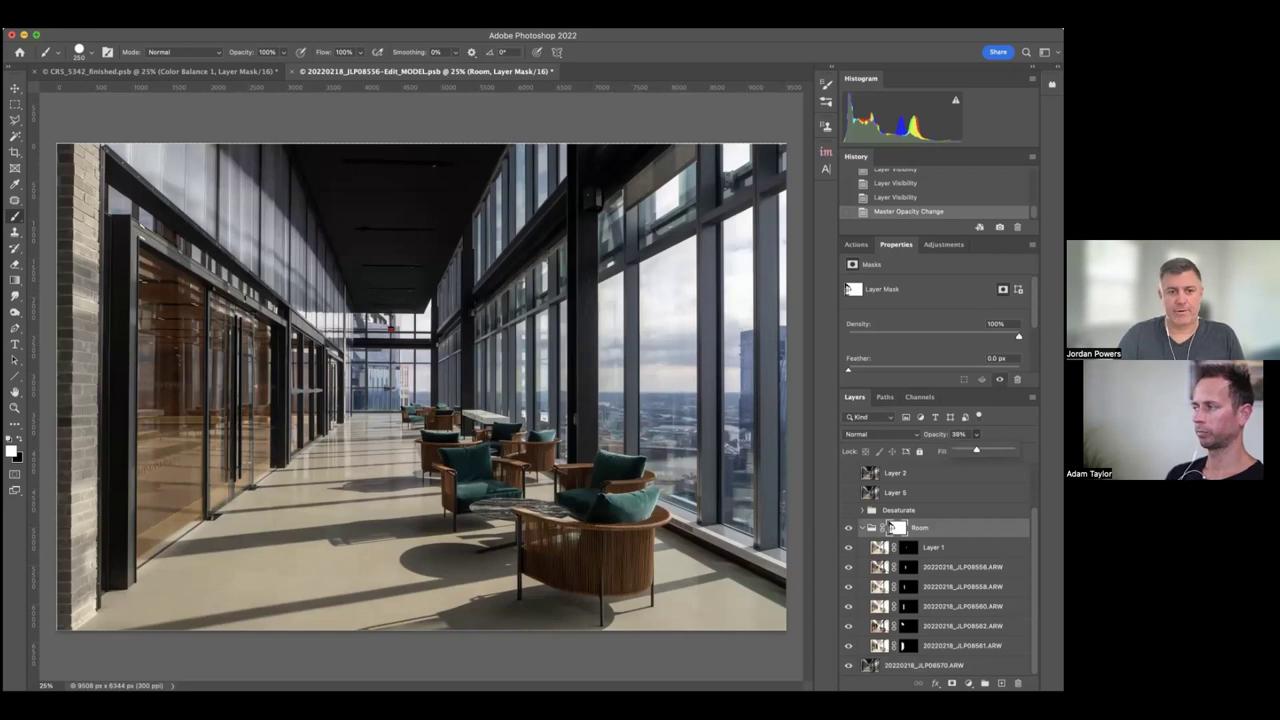
pyautogui.moveTo(976, 451); pyautogui.dragTo(985, 451)
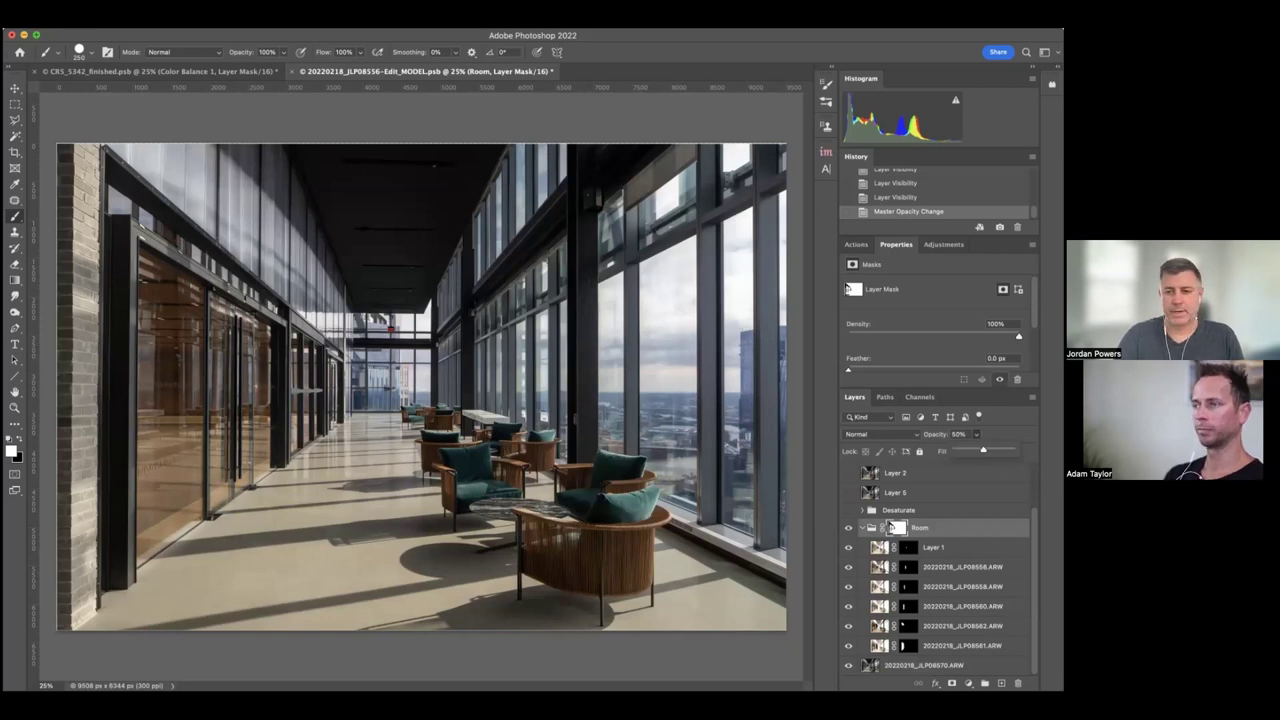
pyautogui.moveTo(980, 451); pyautogui.dragTo(977, 451)
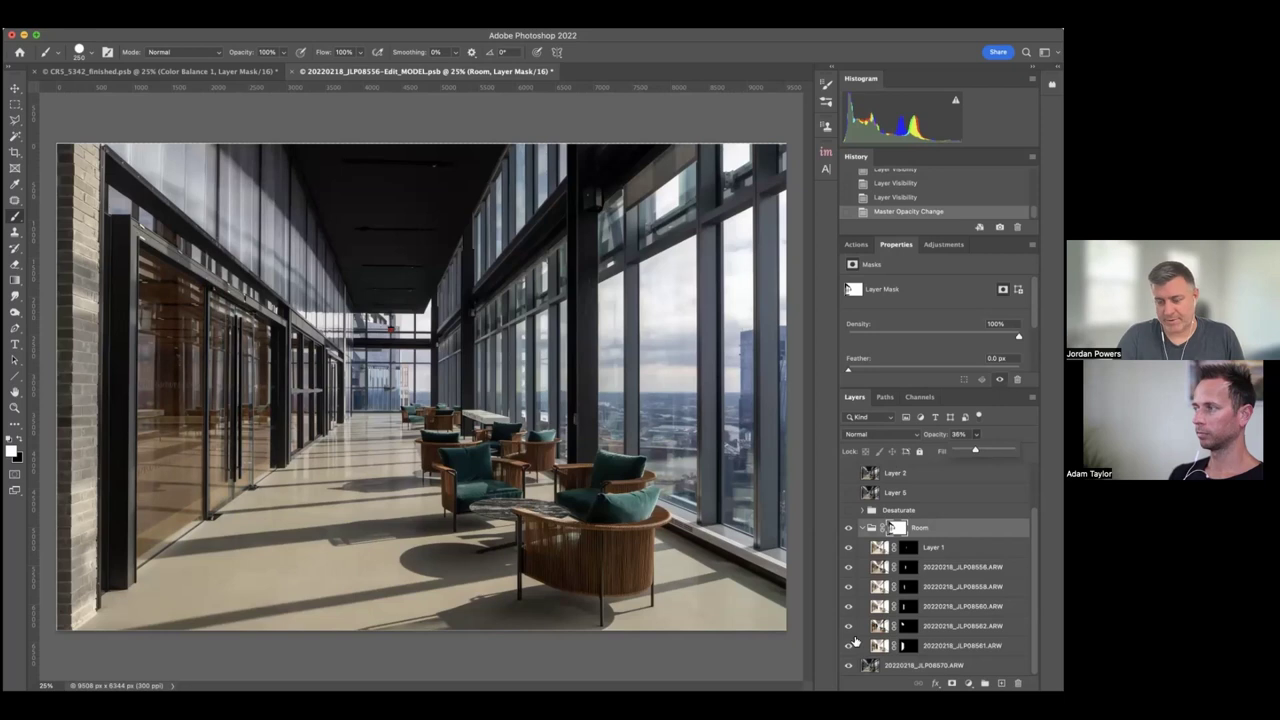
# - Compare the image with the Desaturate group shown and hidden, and expand the group to show its Hue/Saturation layers
pyautogui.click(849, 511)
pyautogui.click(849, 511)
pyautogui.click(849, 511)
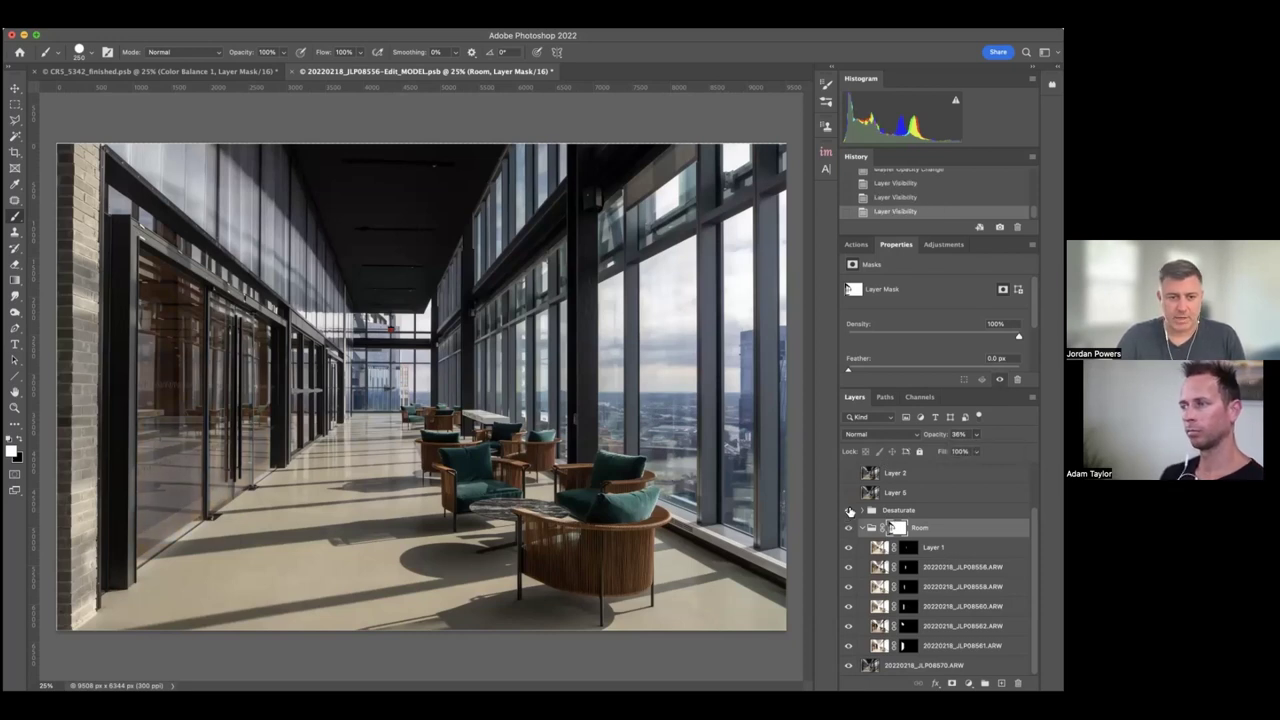
pyautogui.click(849, 511)
pyautogui.click(862, 510)
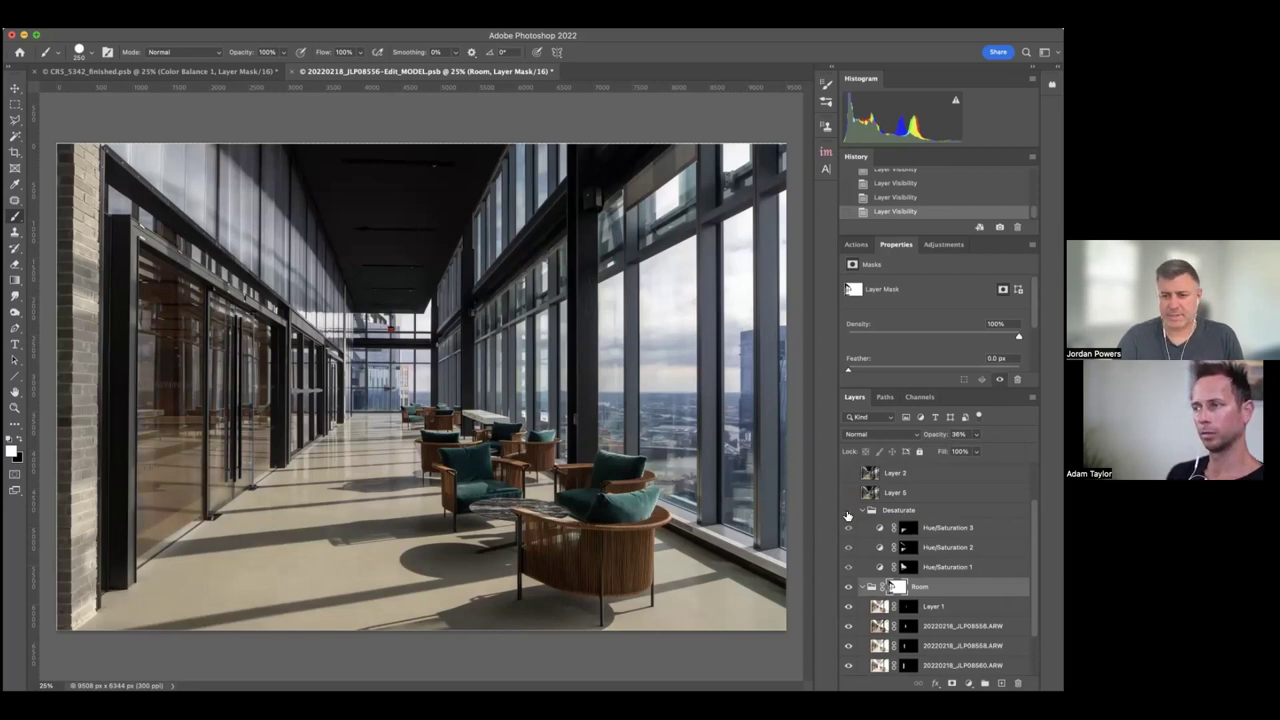
# - Toggle the visibility of Layer 2 repeatedly to compare its cleanup against the image beneath
pyautogui.scroll(3, 848, 514)
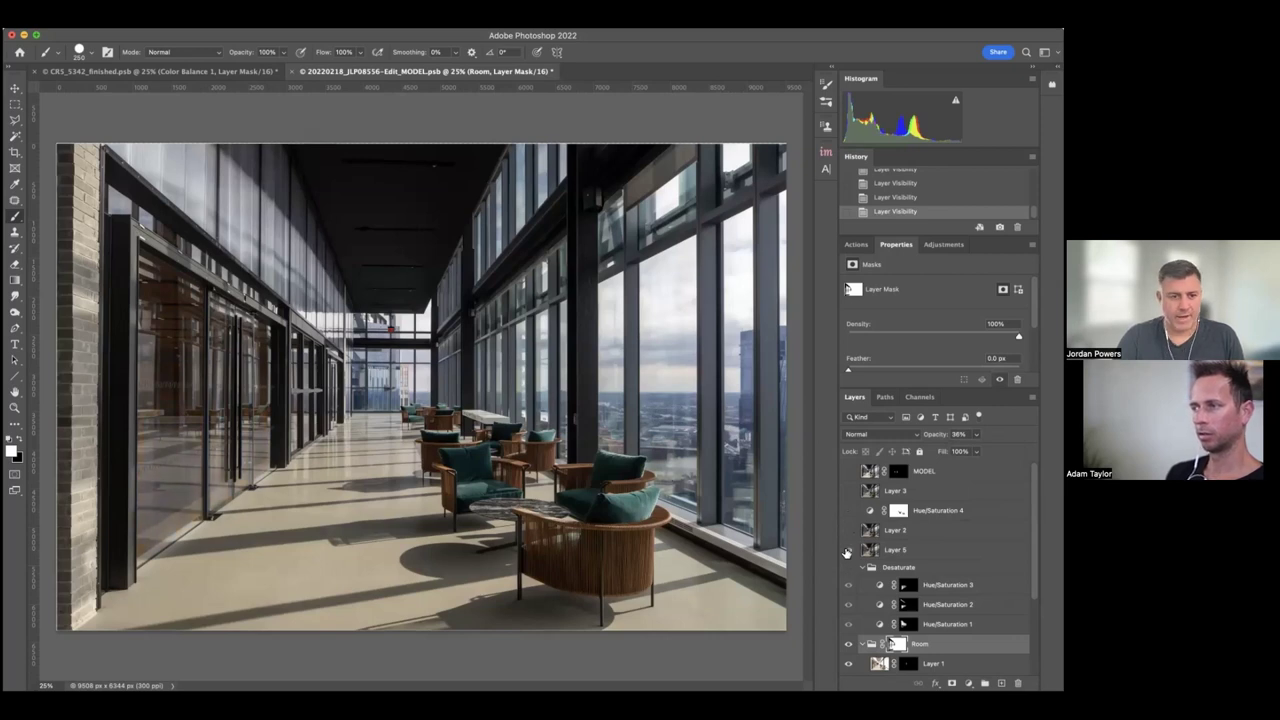
pyautogui.click(848, 531)
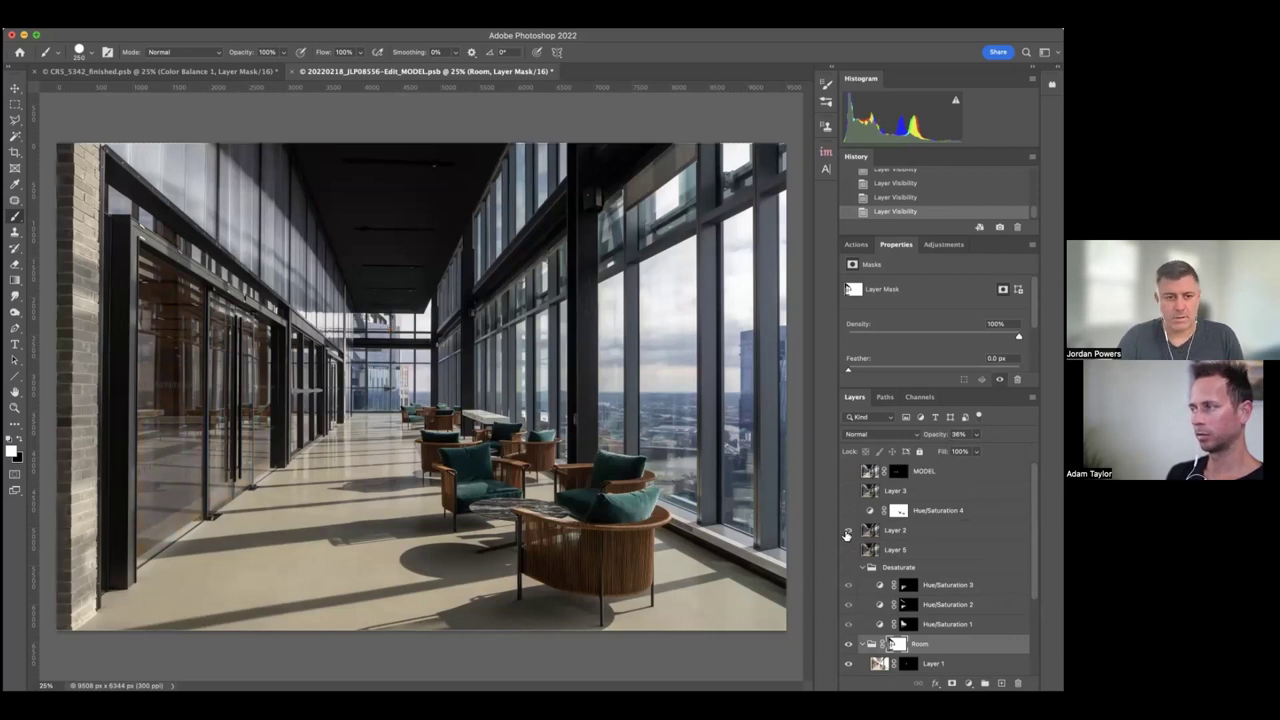
pyautogui.click(847, 532)
pyautogui.click(847, 532)
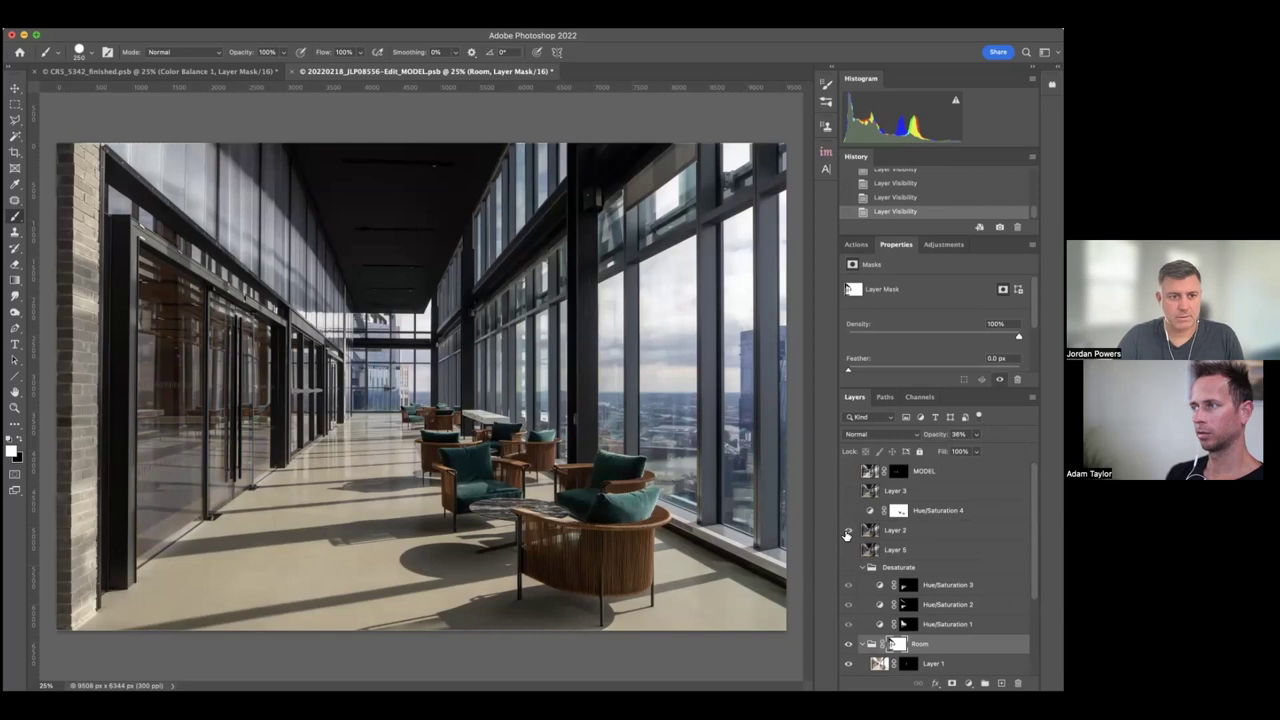
pyautogui.click(847, 532)
pyautogui.click(847, 532)
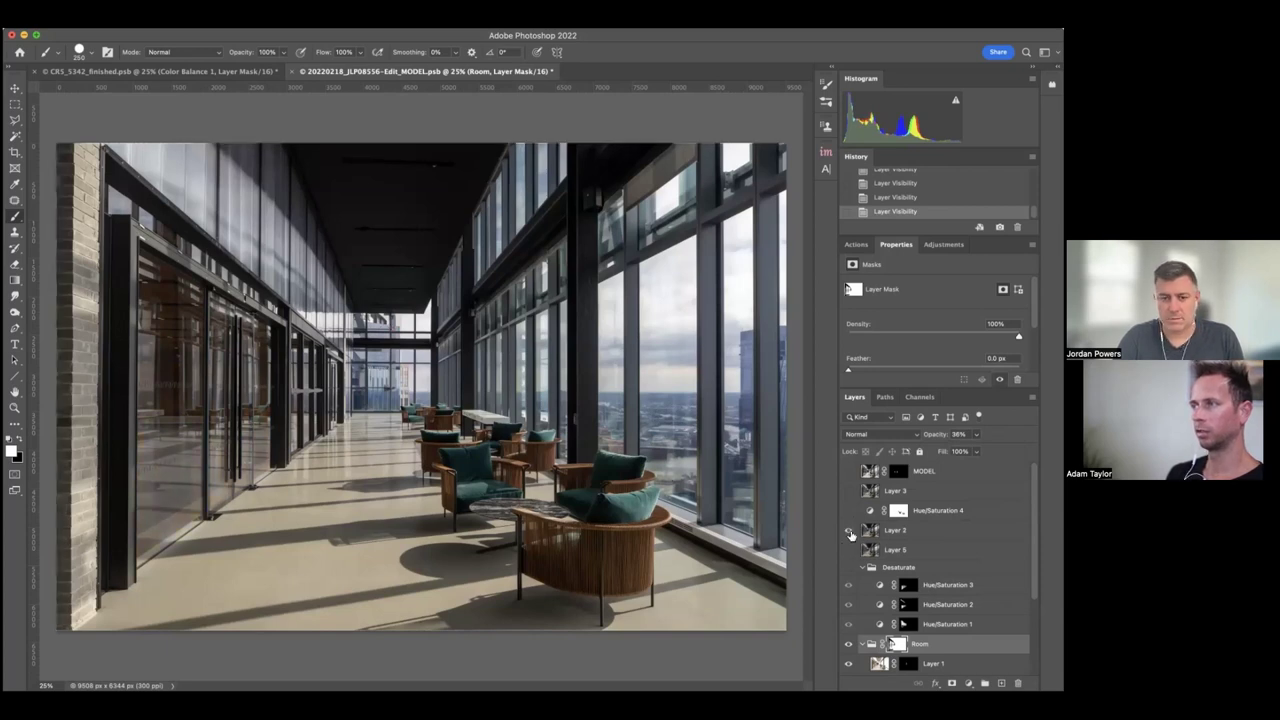
pyautogui.click(850, 533)
pyautogui.click(849, 533)
pyautogui.click(849, 533)
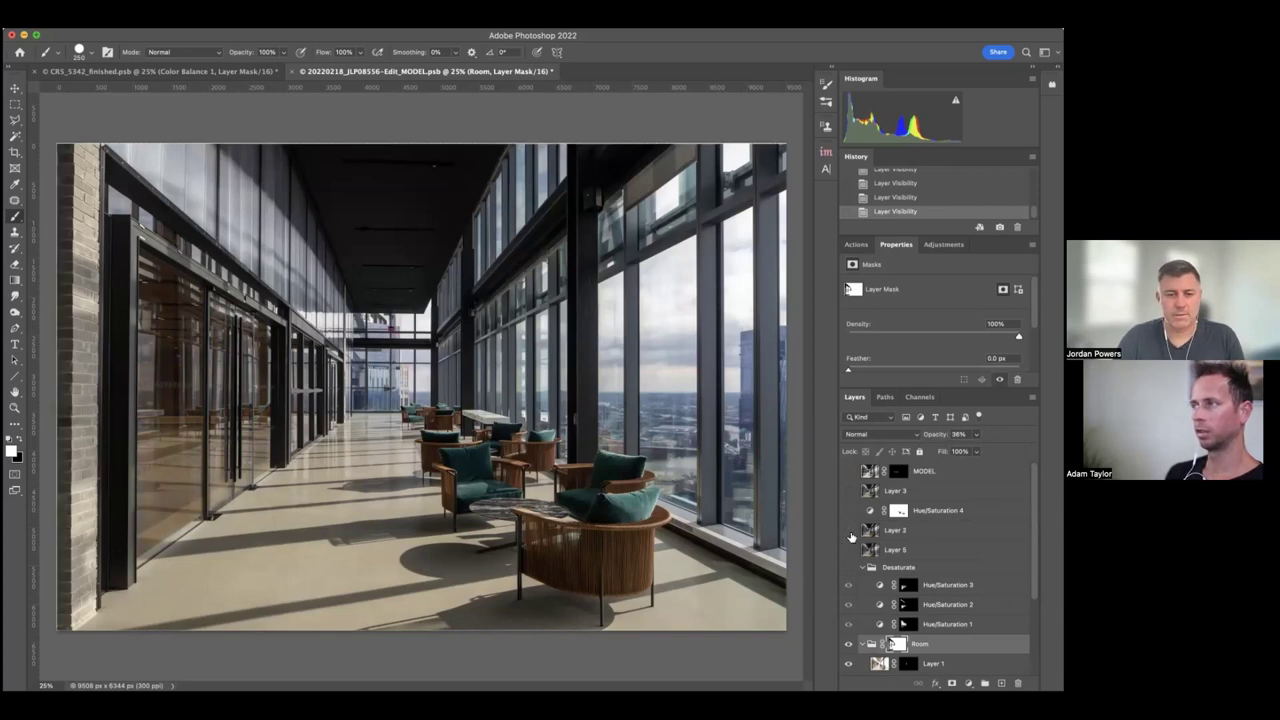
pyautogui.click(849, 533)
pyautogui.click(848, 535)
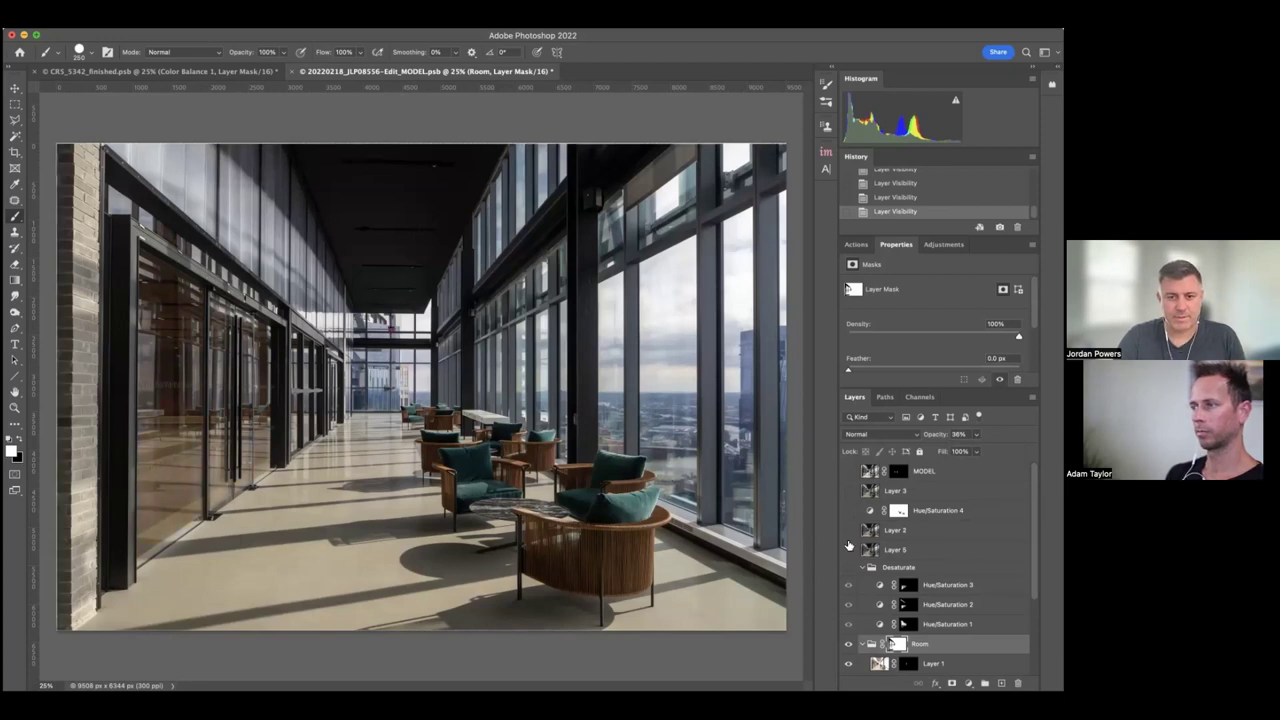
pyautogui.click(848, 533)
pyautogui.click(848, 533)
pyautogui.click(848, 533)
pyautogui.click(848, 533)
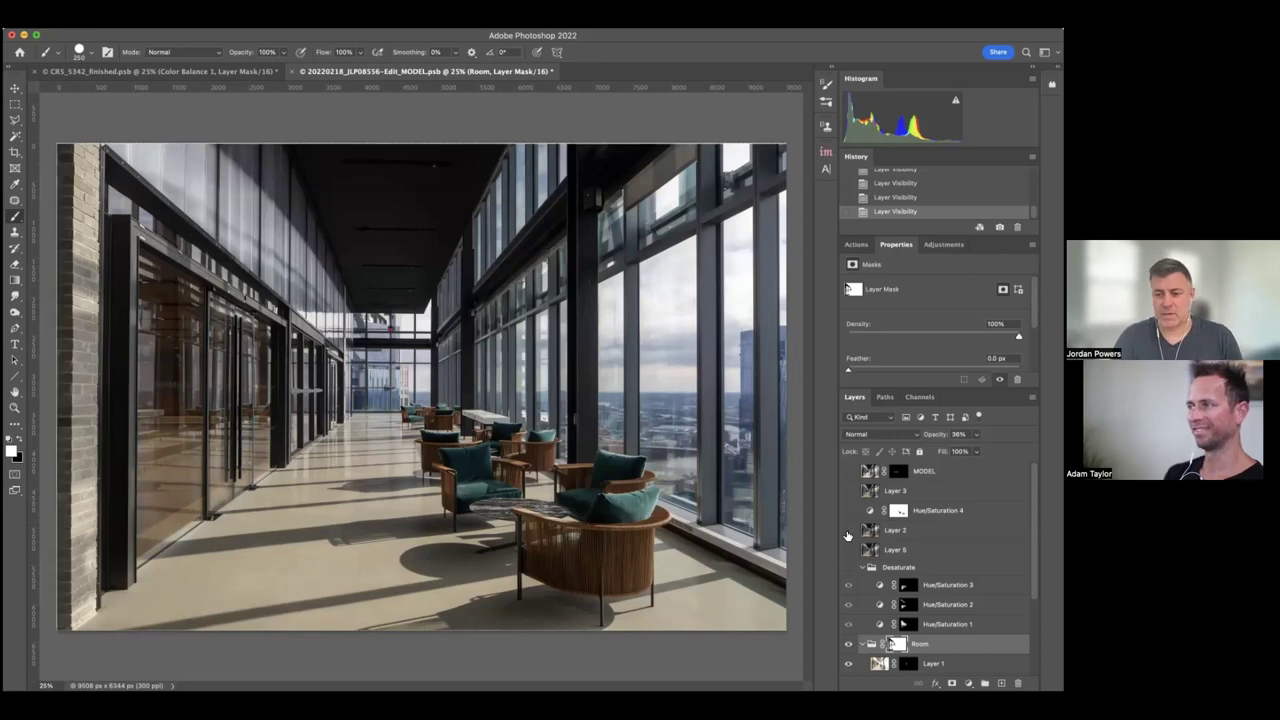
# - Inspect the exit sign at the corridor's far end at 100% zoom, with Layer 2 shown and hidden
pyautogui.scroll(5, 419, 379)
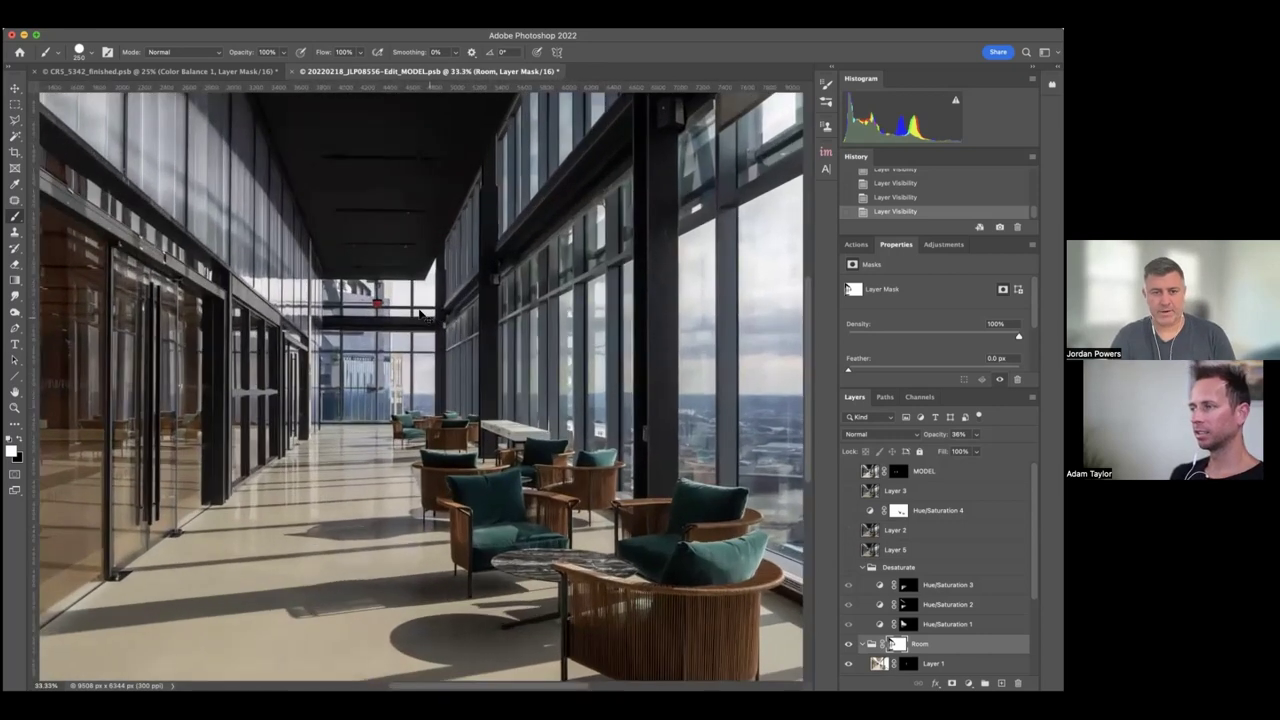
pyautogui.scroll(5, 388, 272)
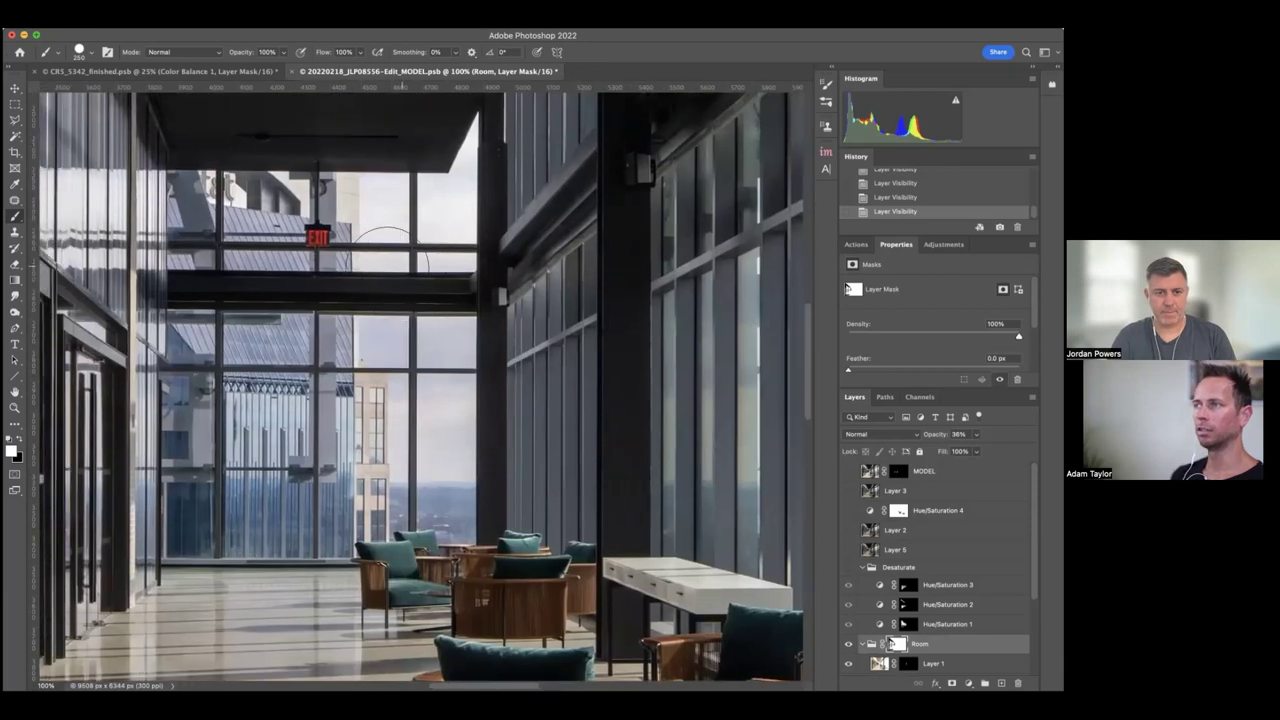
pyautogui.scroll(-3, 386, 271)
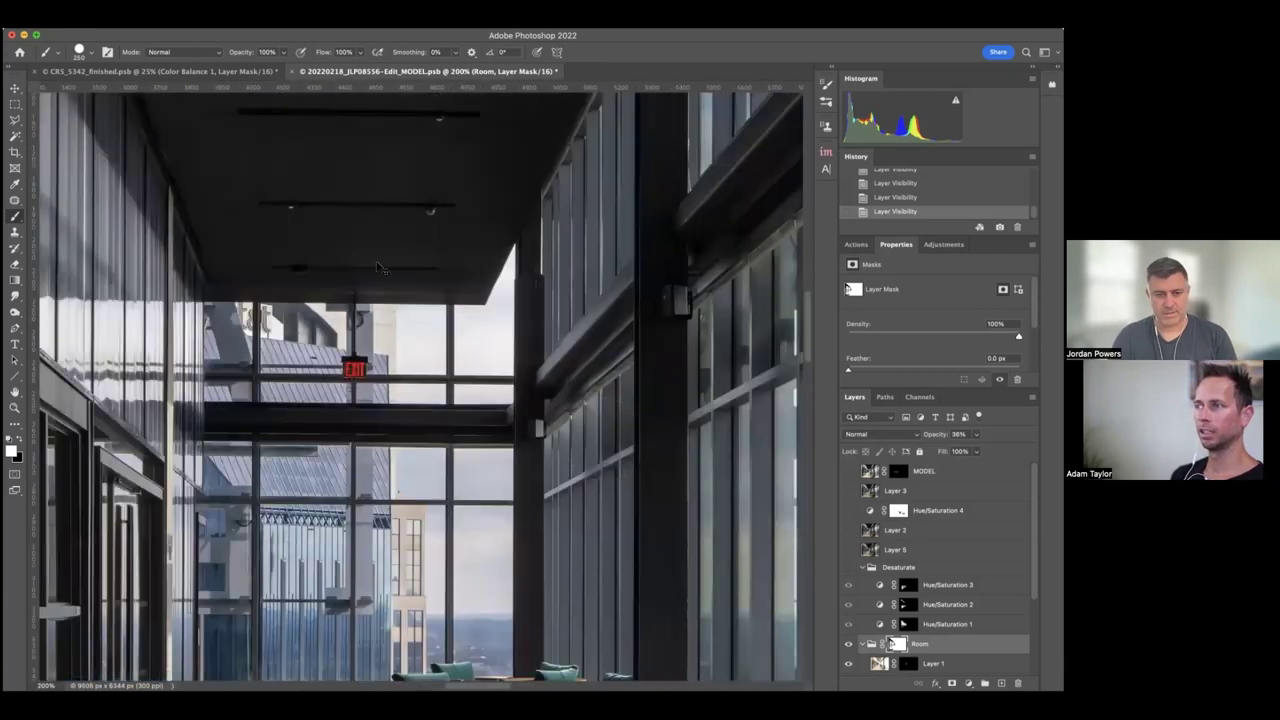
pyautogui.click(845, 531)
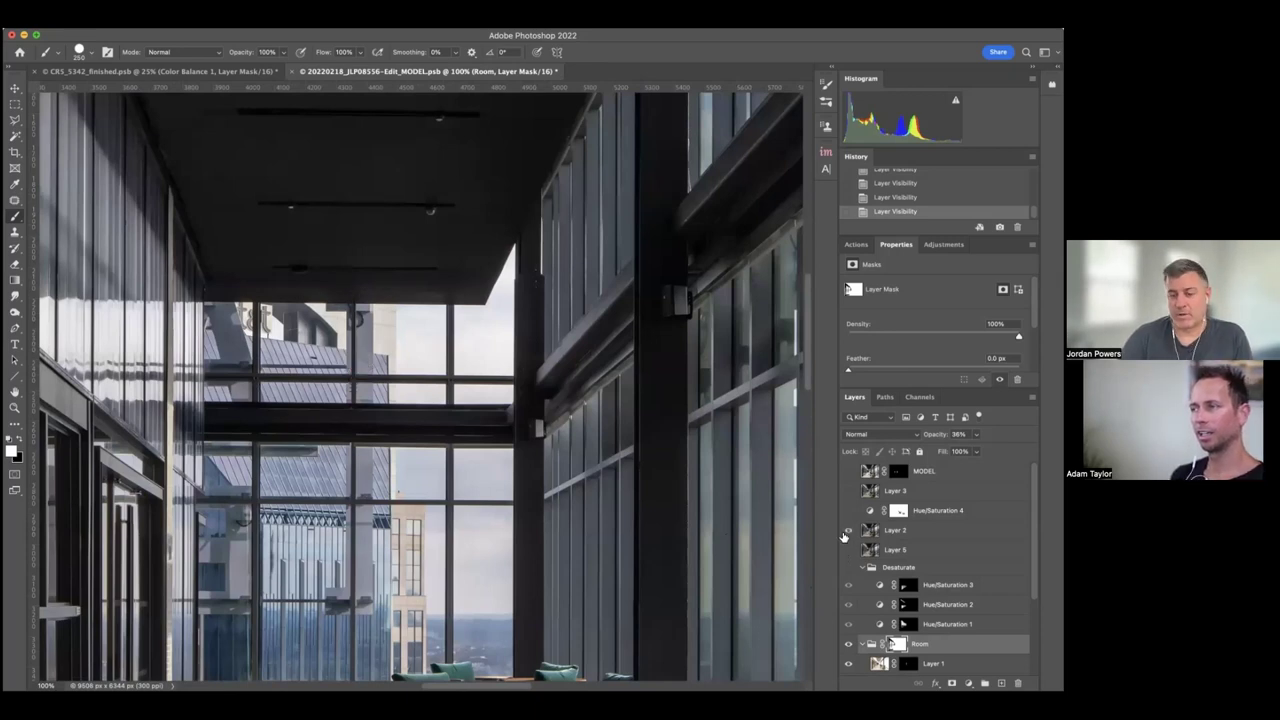
pyautogui.click(845, 532)
pyautogui.click(845, 532)
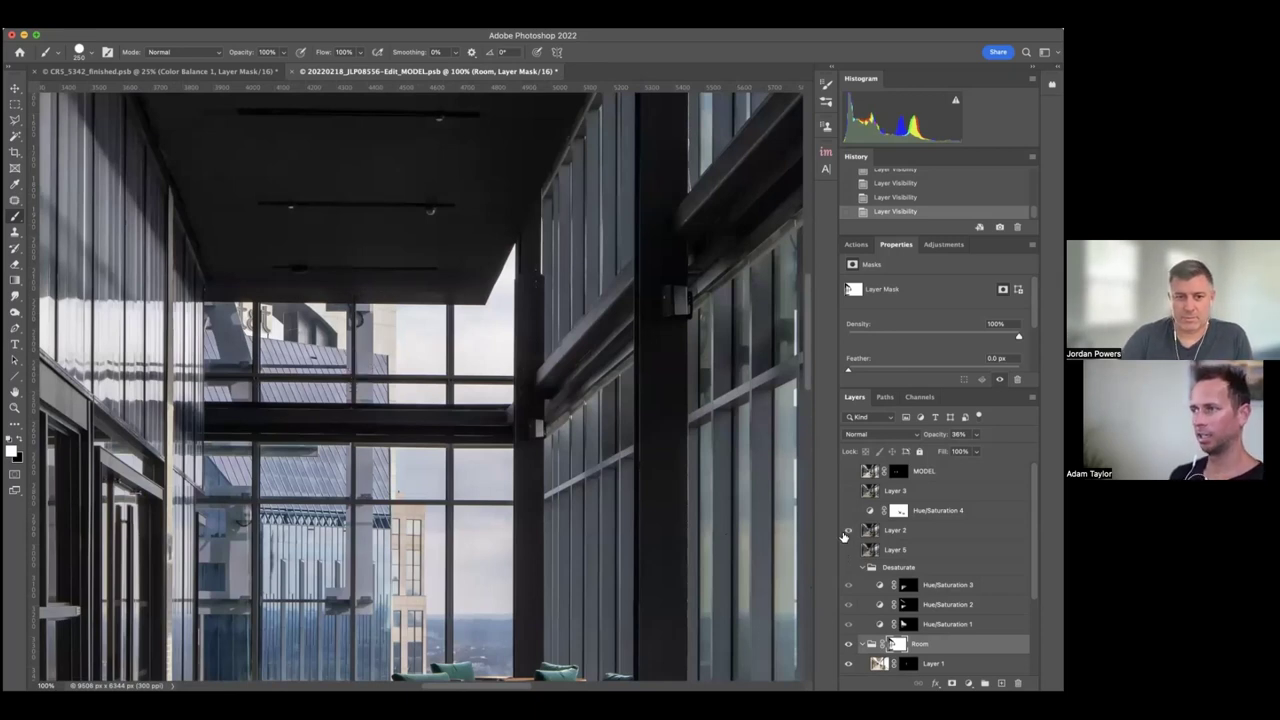
pyautogui.click(843, 535)
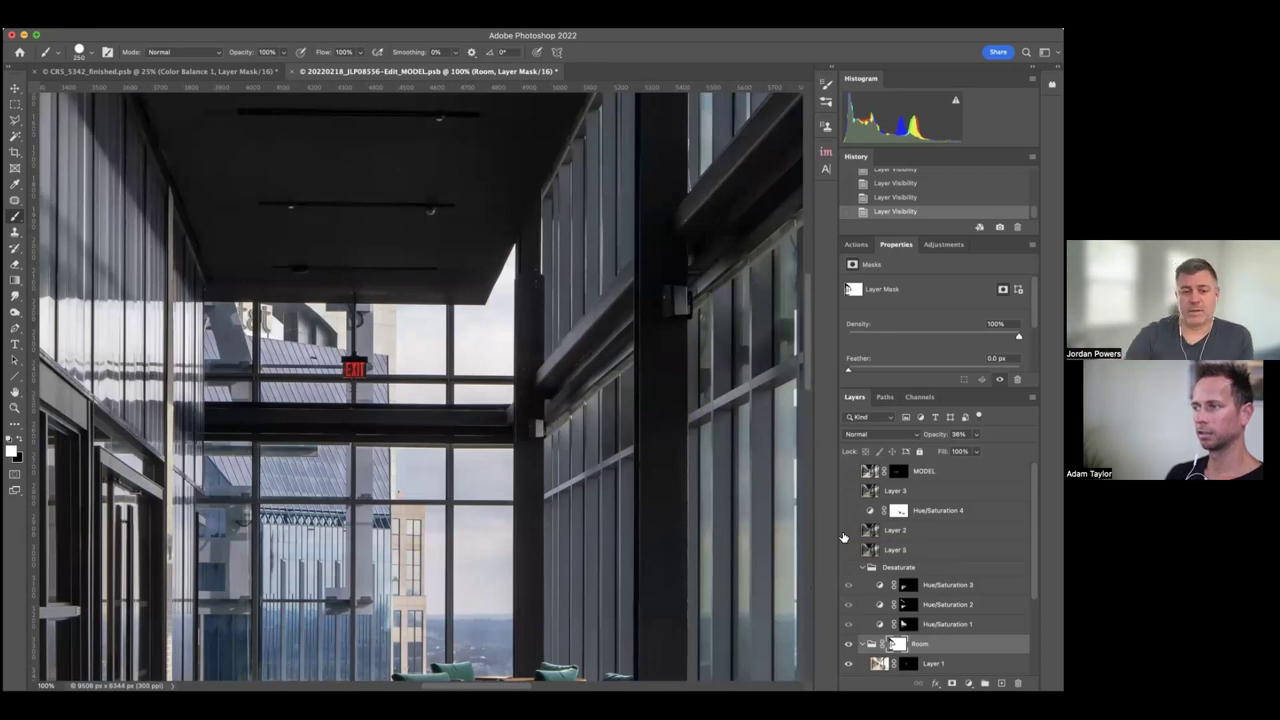
pyautogui.click(848, 531)
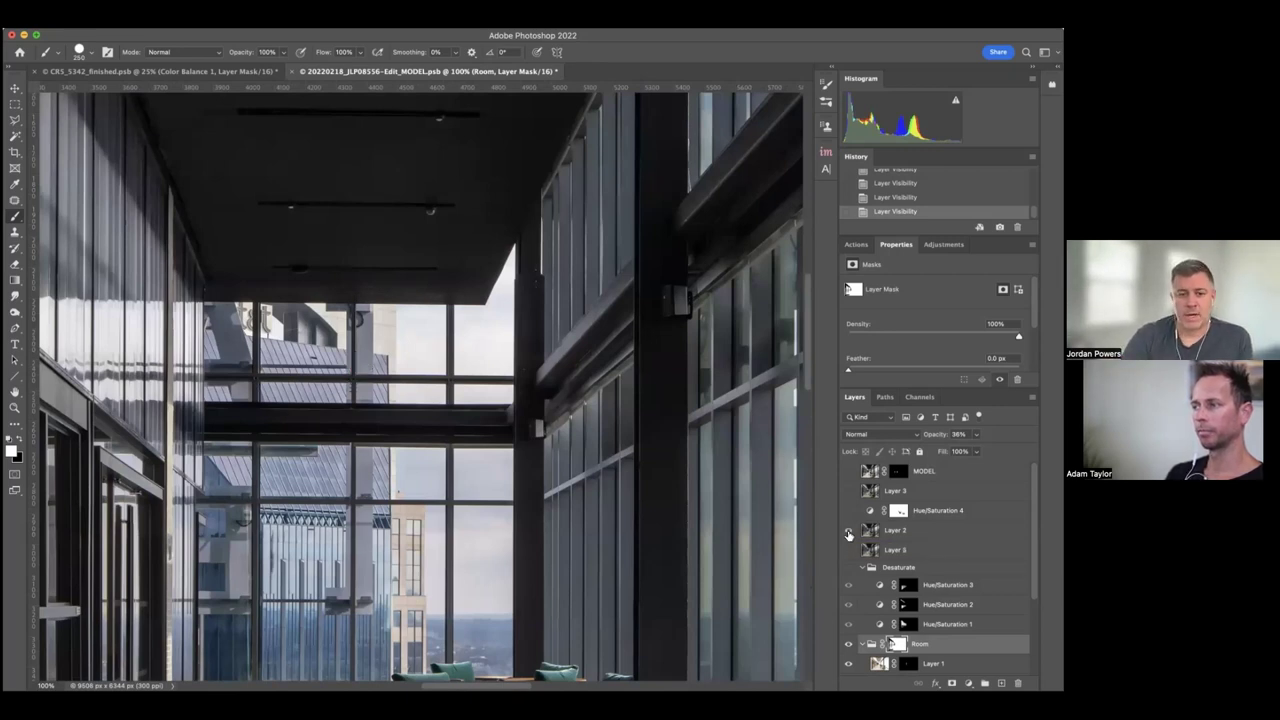
pyautogui.click(848, 531)
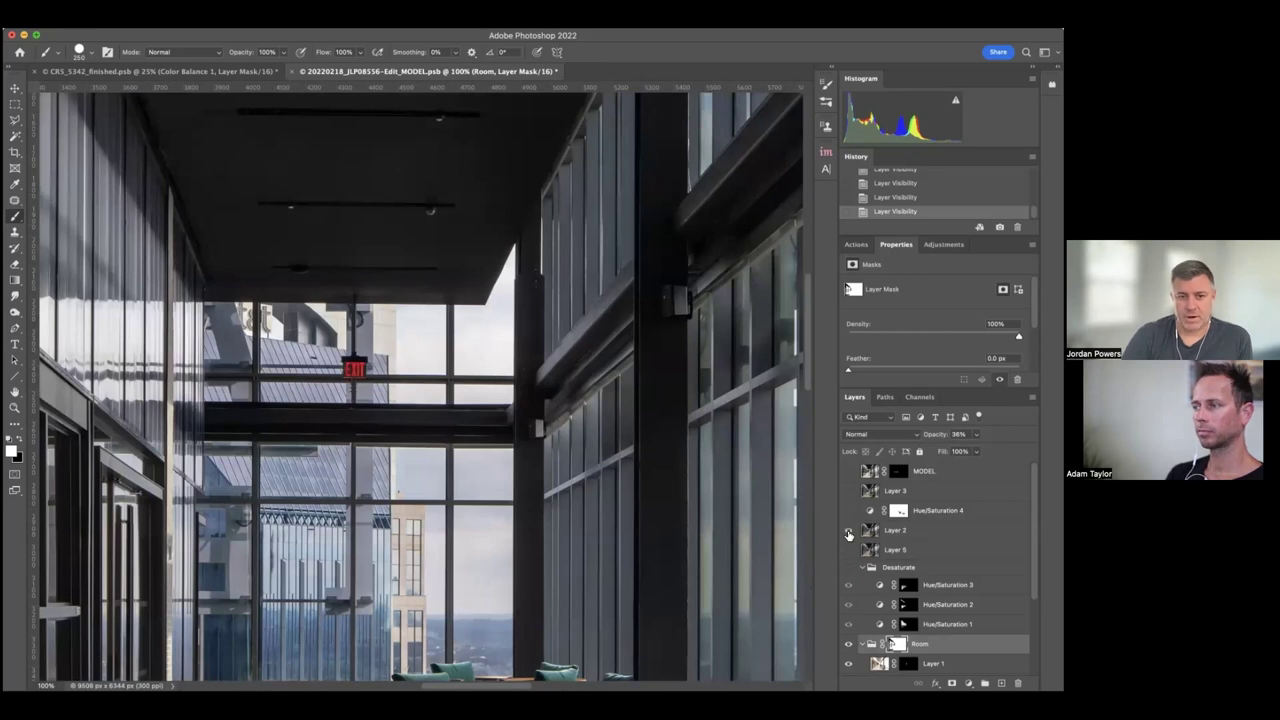
pyautogui.click(848, 531)
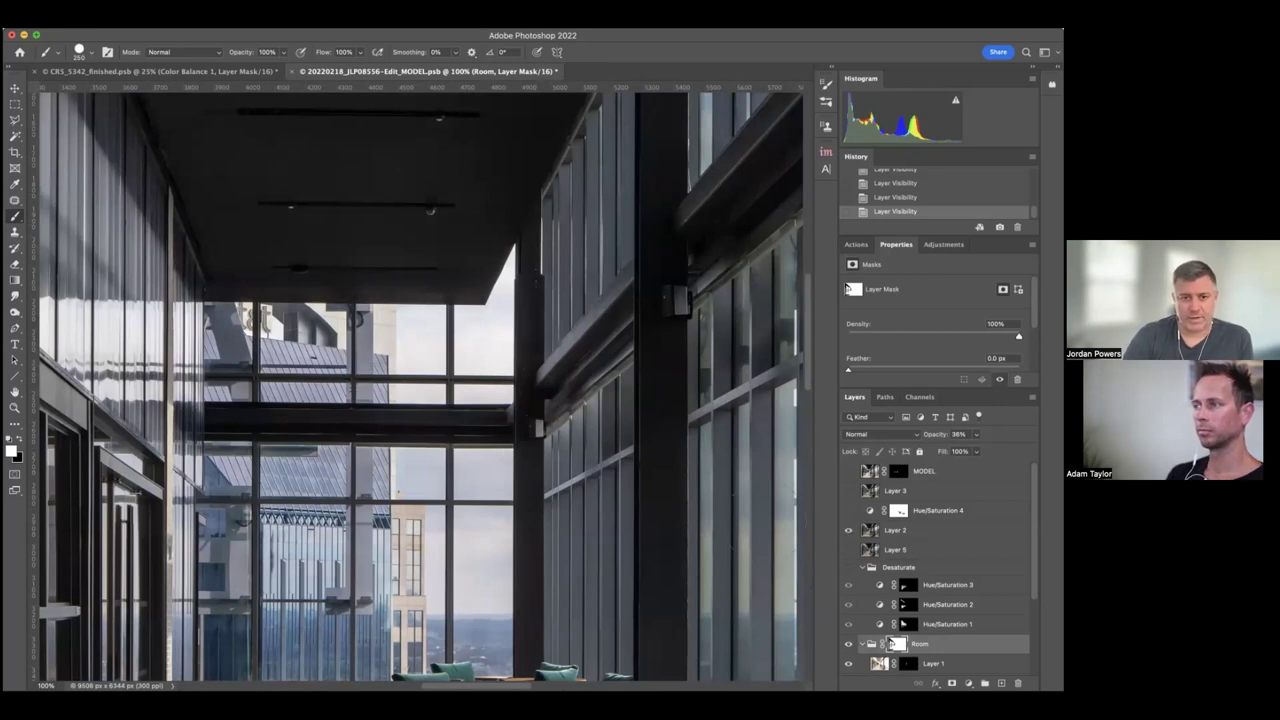
pyautogui.click(847, 532)
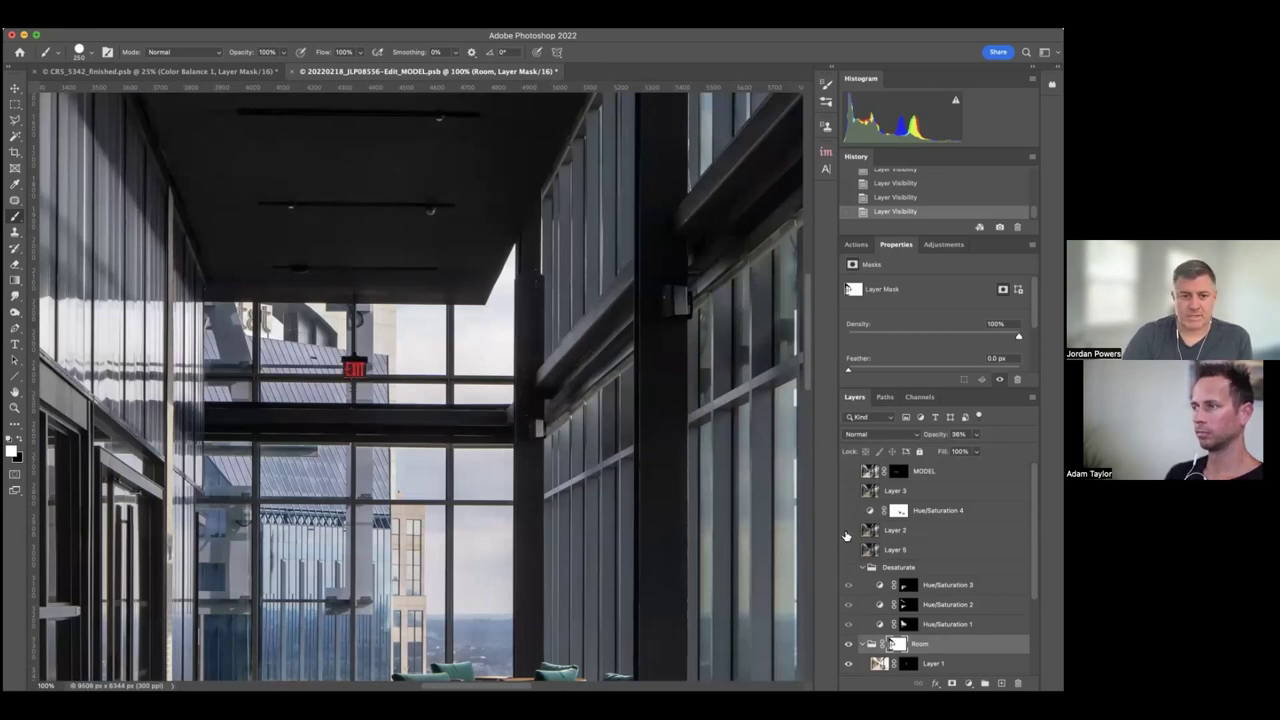
# - Compare Layer 2 shown and hidden around the exit sign at 200% zoom, leaving Layer 2 and Hue/Saturation 4 visible
pyautogui.press('super+plus')
pyautogui.scroll(2, 420, 385)
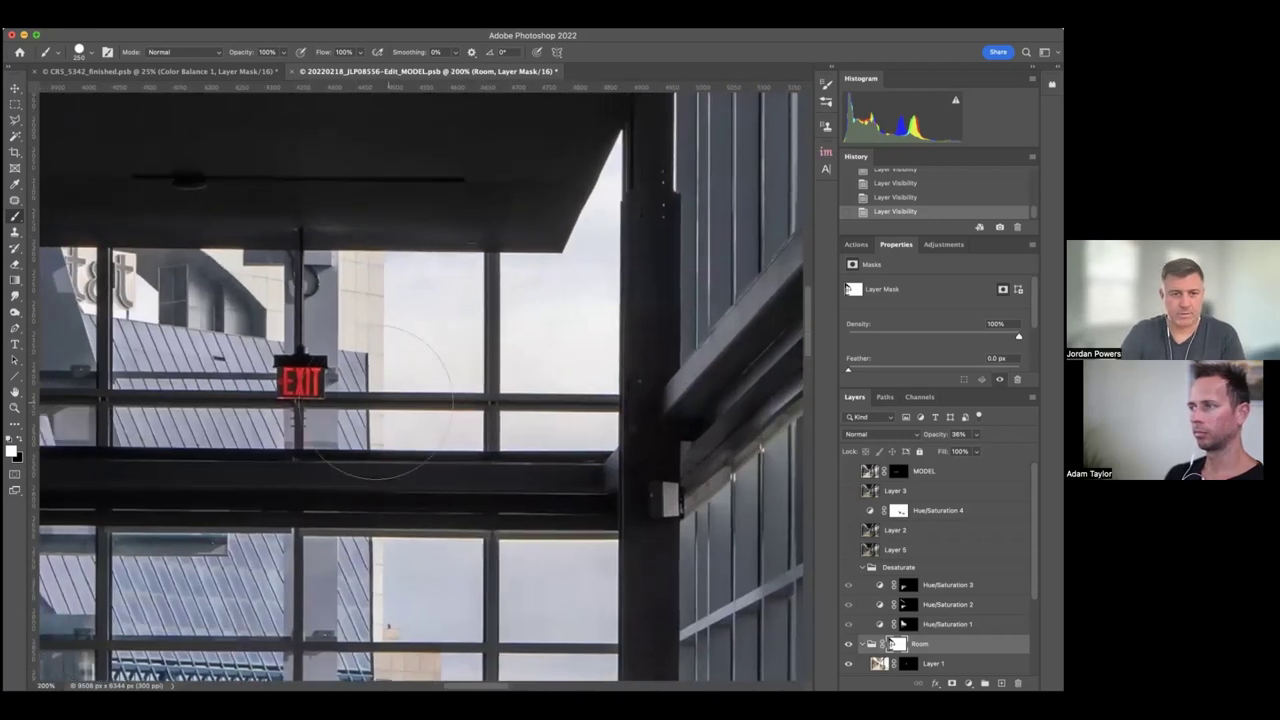
pyautogui.click(848, 532)
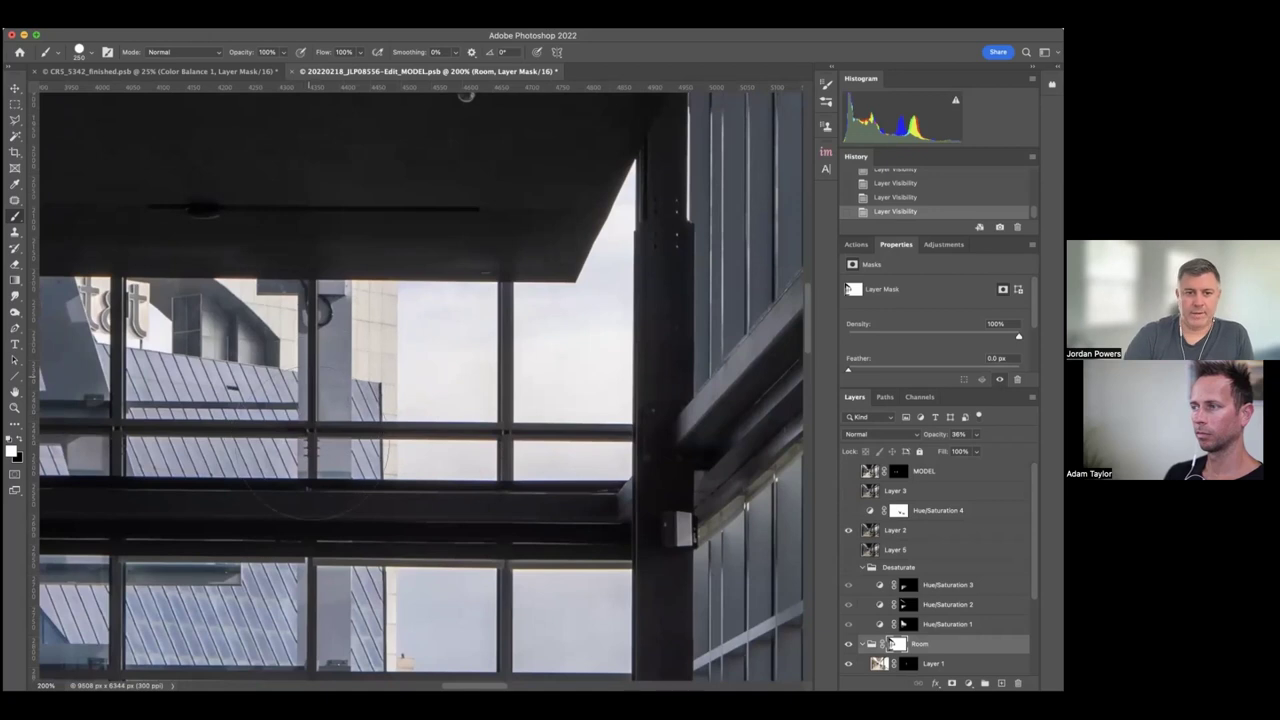
pyautogui.click(850, 531)
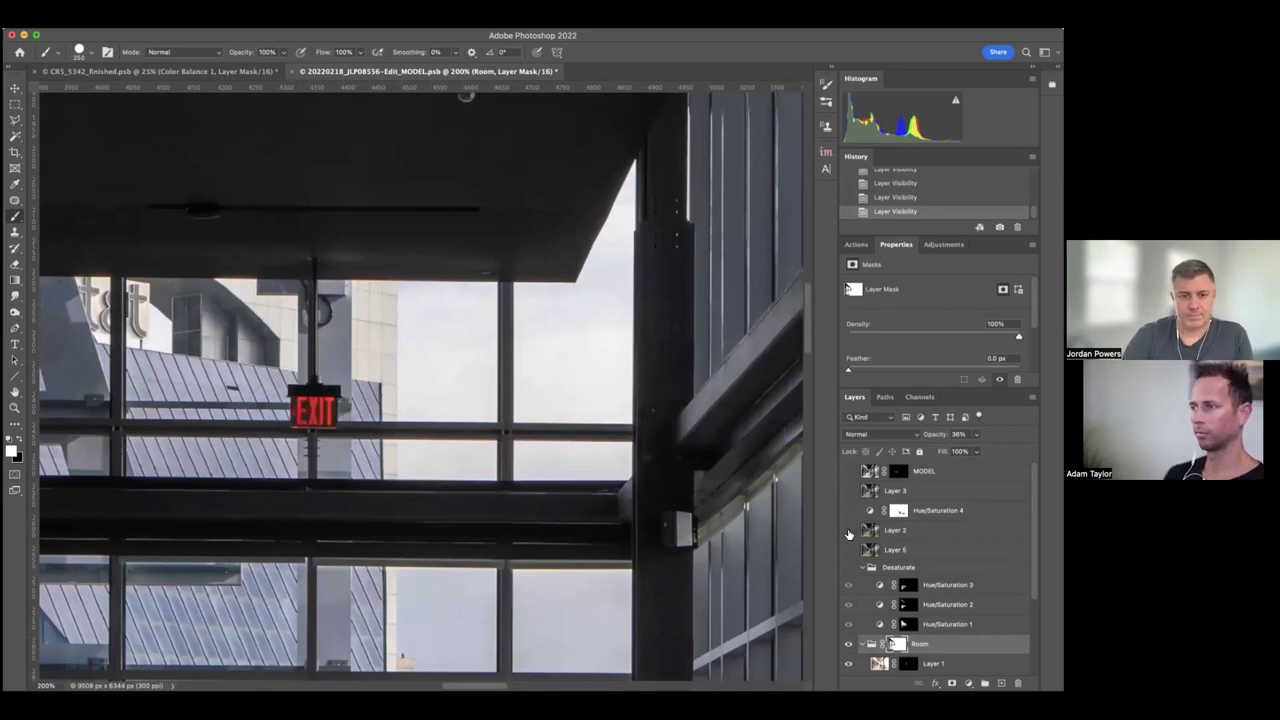
pyautogui.click(849, 532)
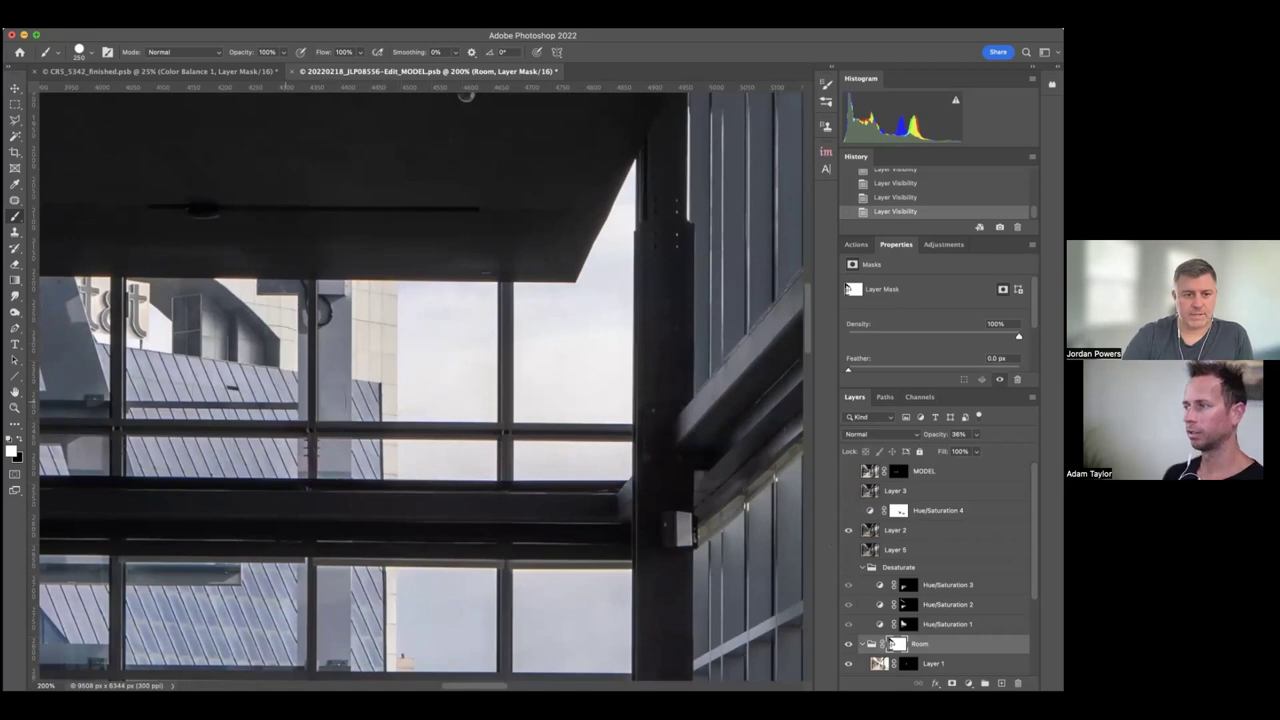
pyautogui.click(848, 532)
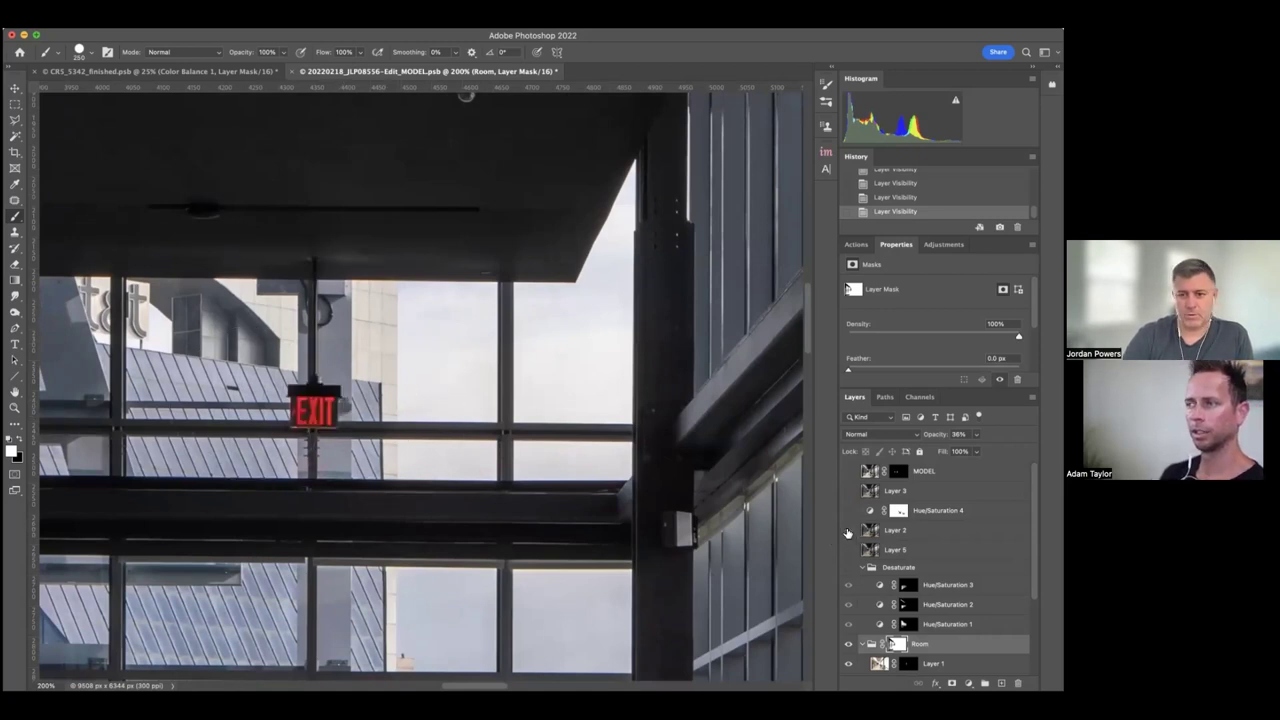
pyautogui.click(848, 530)
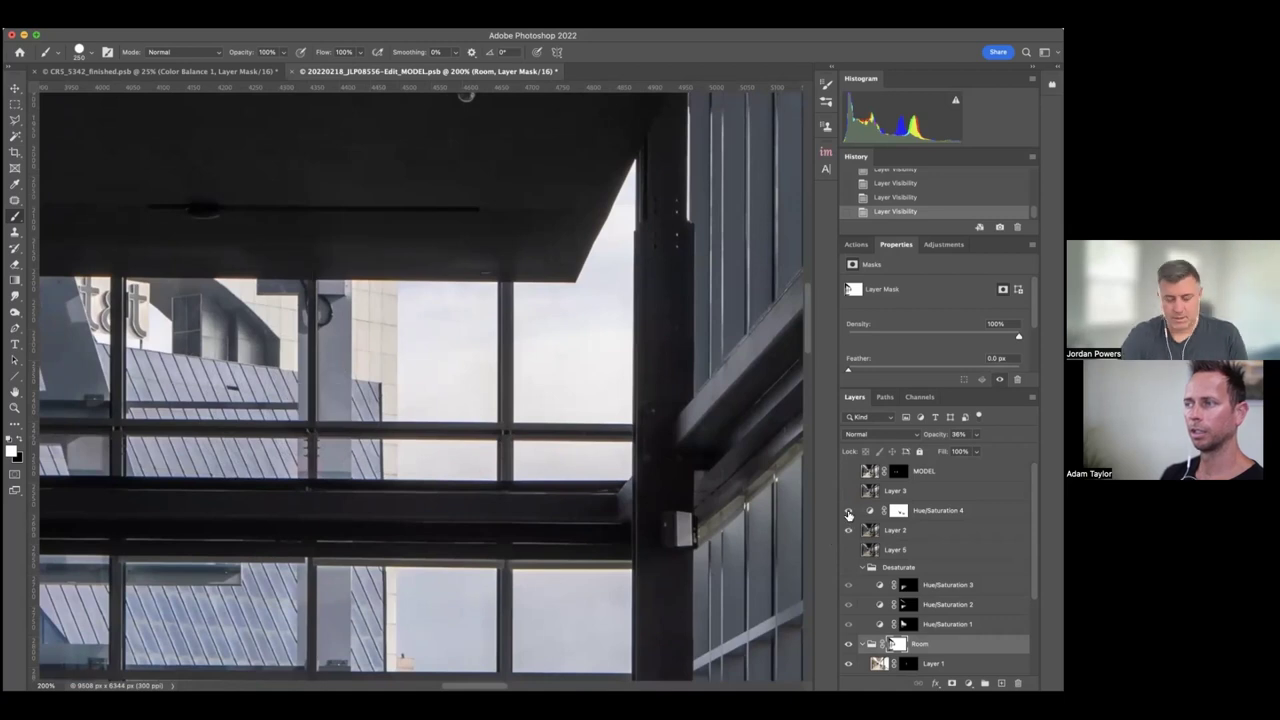
# - Fit the whole image in view and toggle Layer 3 to compare its effect, leaving it visible
pyautogui.press('super+0')
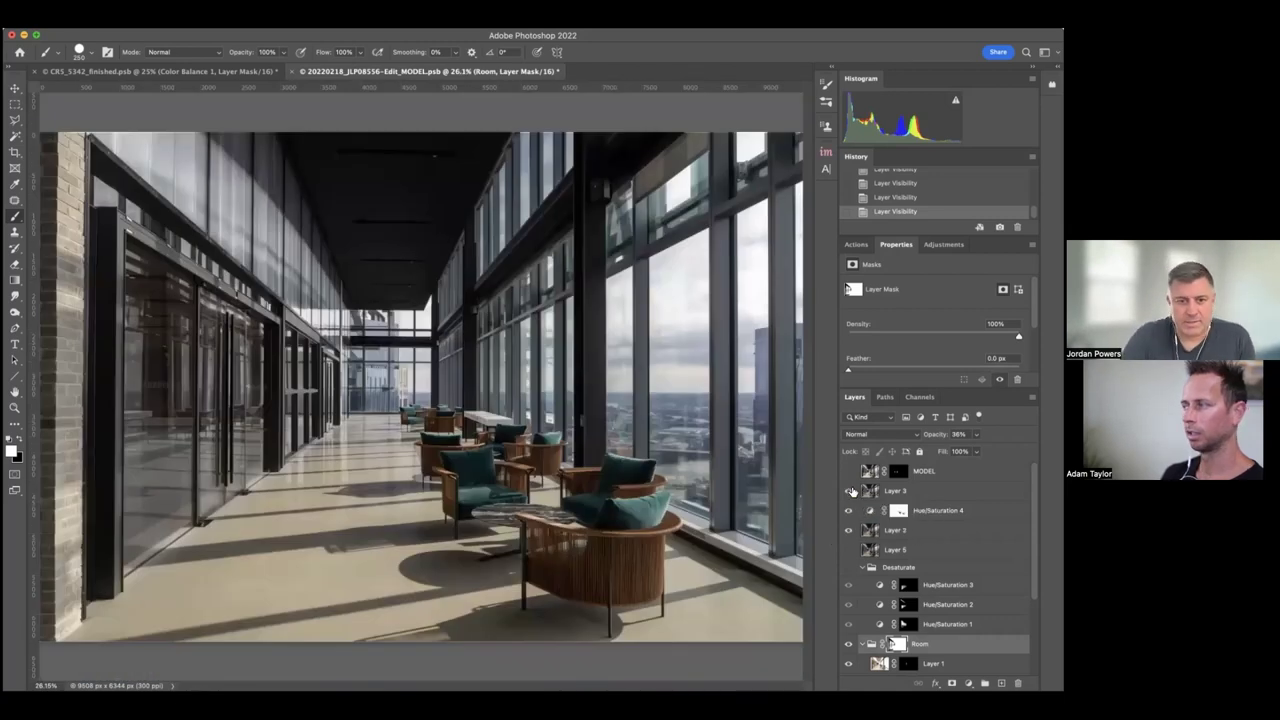
pyautogui.click(849, 491)
pyautogui.click(849, 491)
pyautogui.click(849, 491)
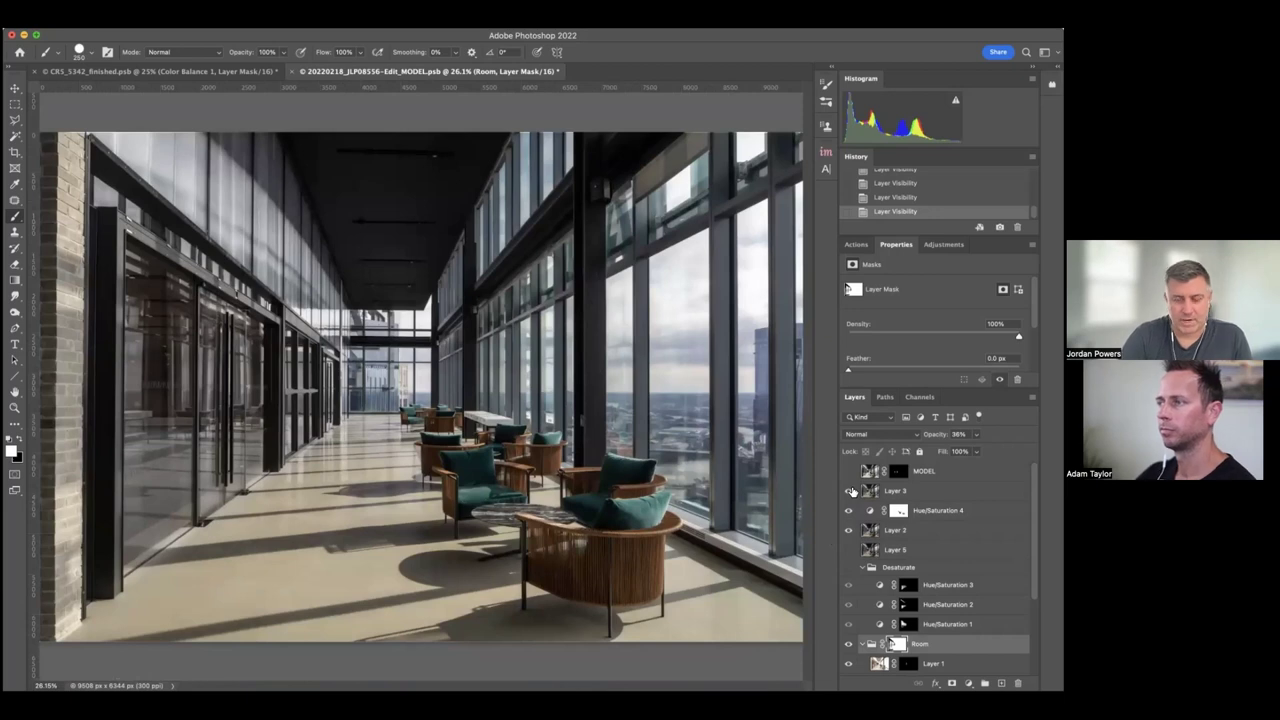
# - Compare Layer 3 shown and hidden over the windows and chairs at the corridor's far end at 100% zoom
pyautogui.press('super+equal')
pyautogui.press('super+equal')
pyautogui.press('super+equal')
pyautogui.press('super+equal')
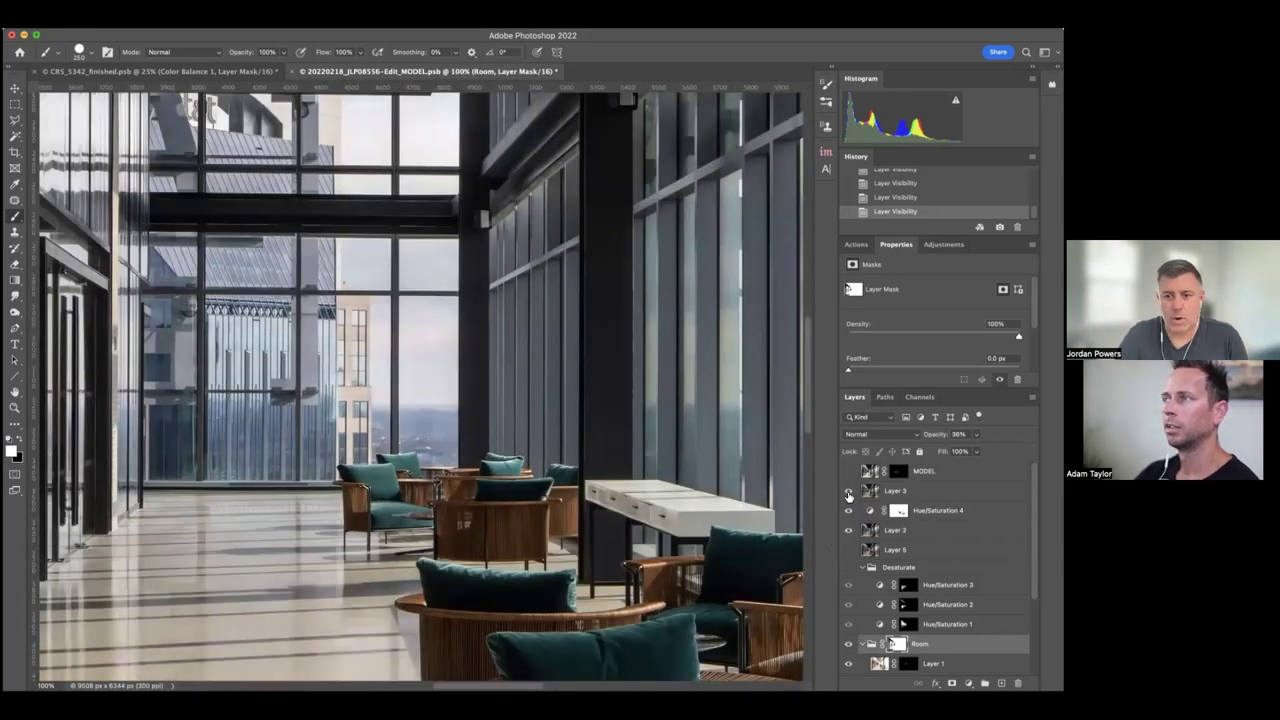
pyautogui.click(849, 491)
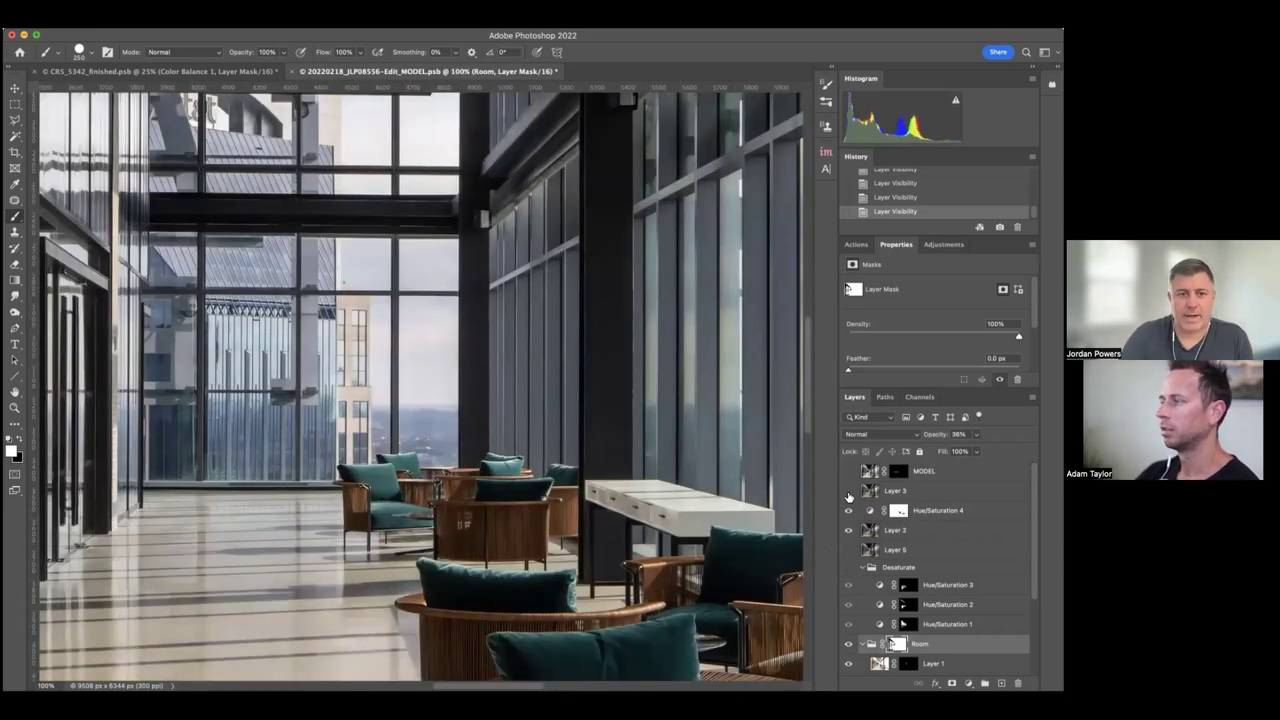
pyautogui.click(849, 491)
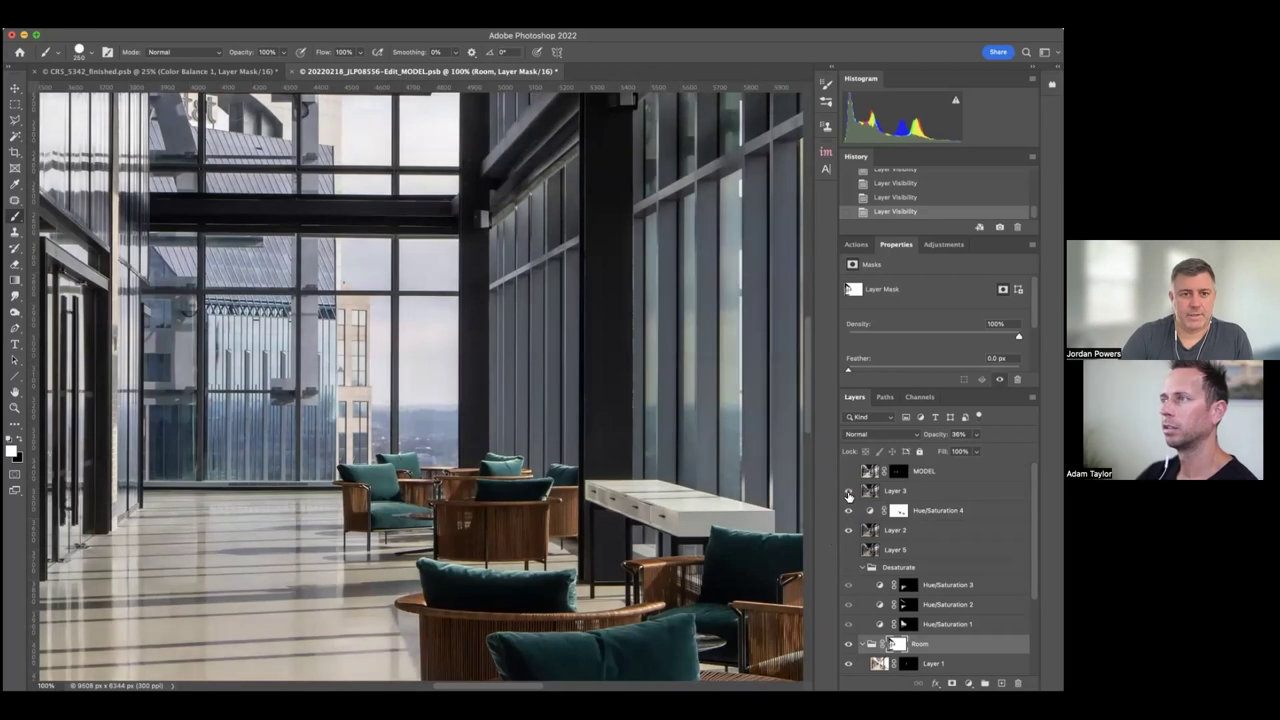
pyautogui.click(849, 491)
pyautogui.click(849, 530)
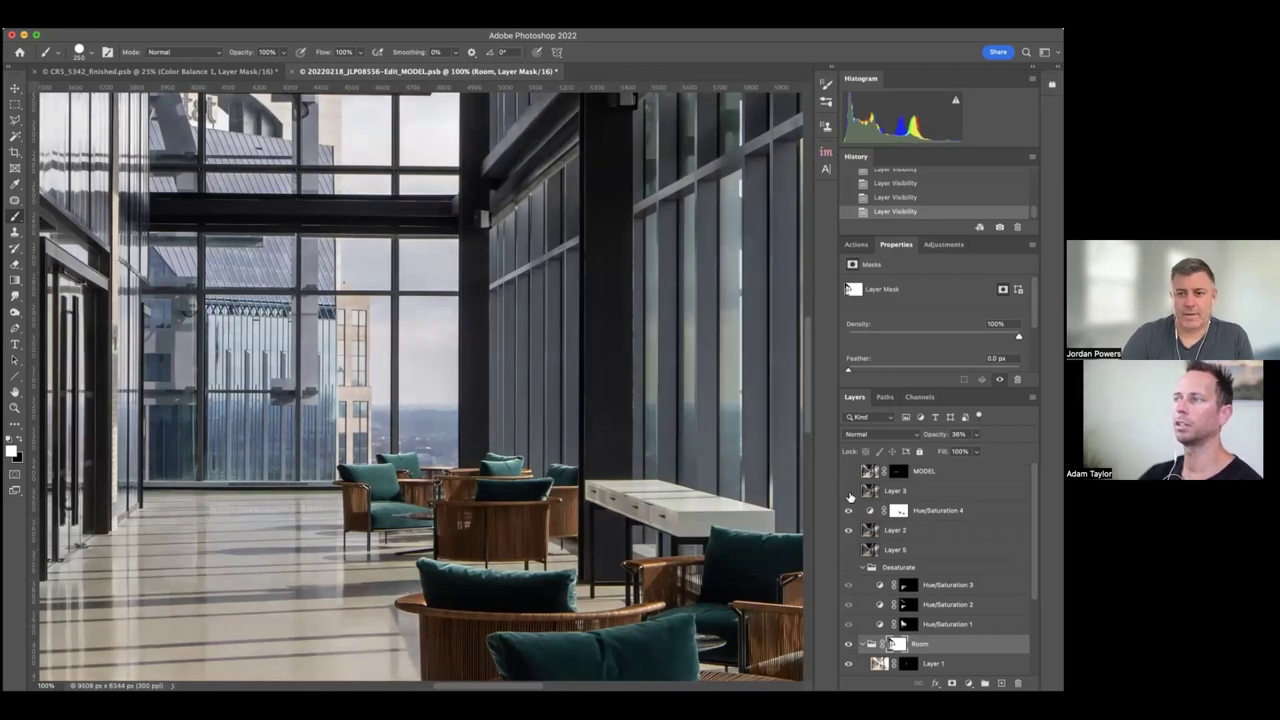
pyautogui.click(849, 491)
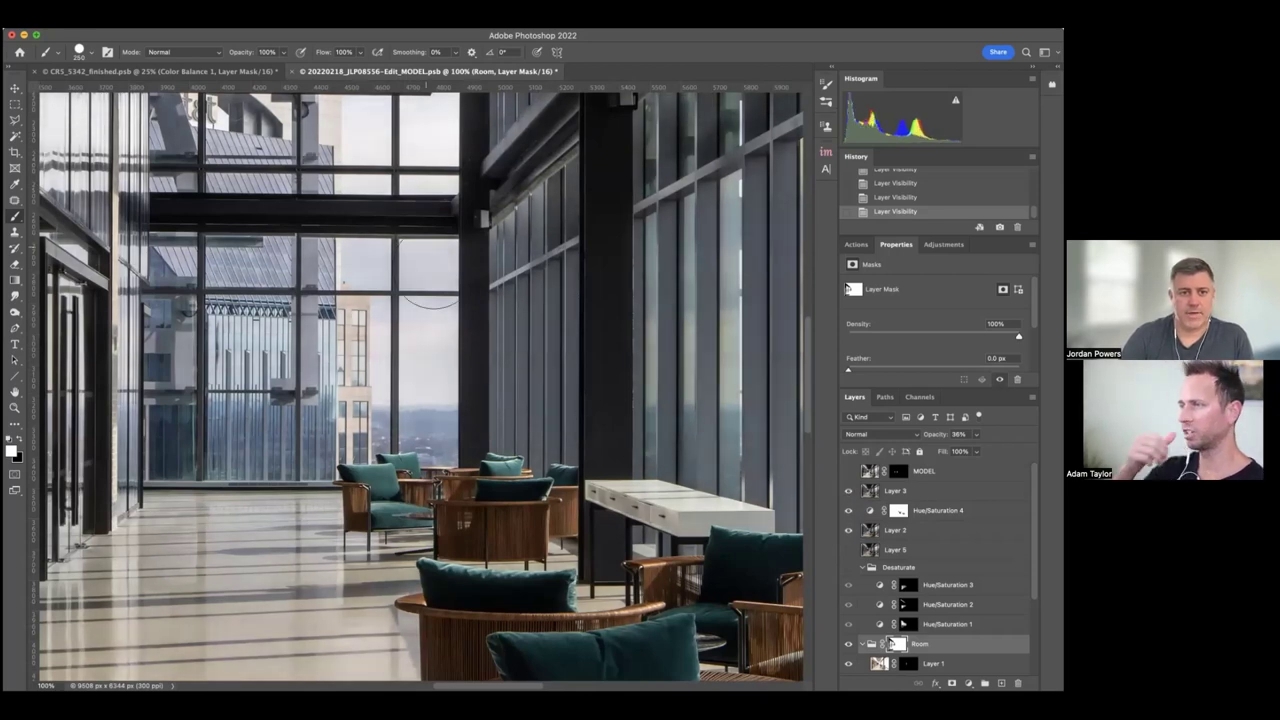
# - Hide Layer 2 and compare the exit sign area with Layer 3 shown and hidden
pyautogui.scroll(2, 430, 300)
pyautogui.click(849, 491)
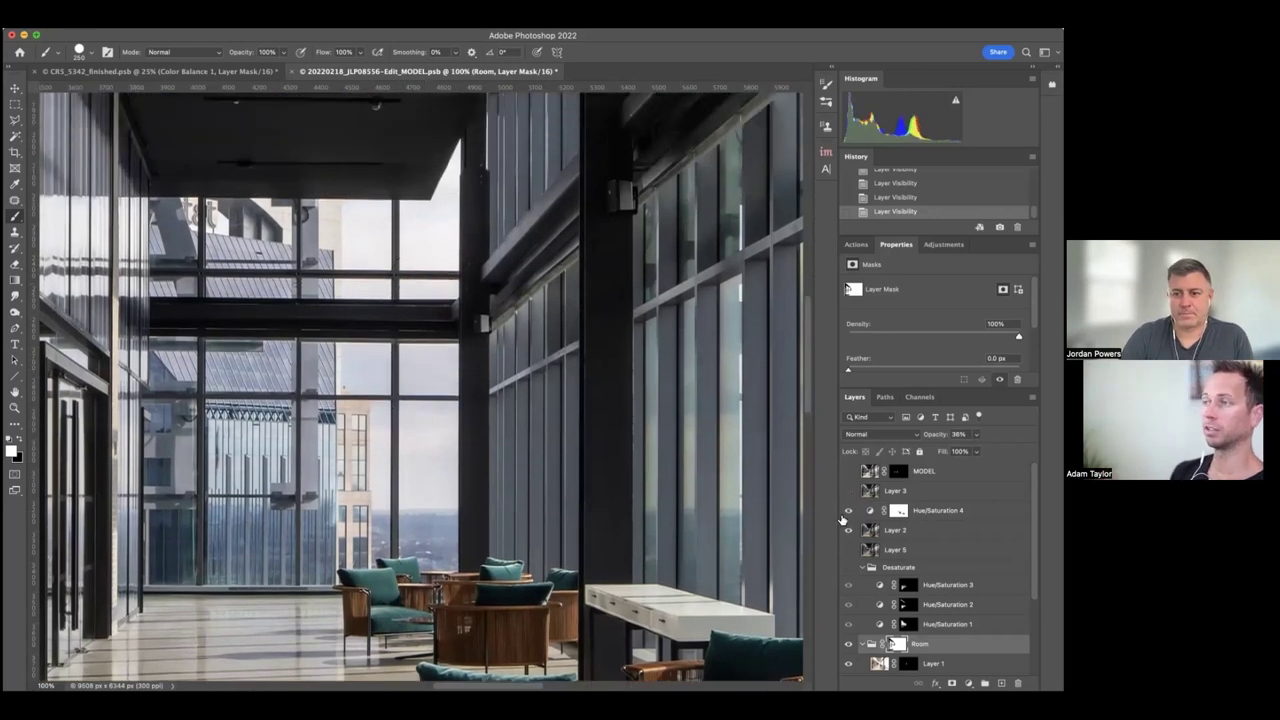
pyautogui.click(849, 530)
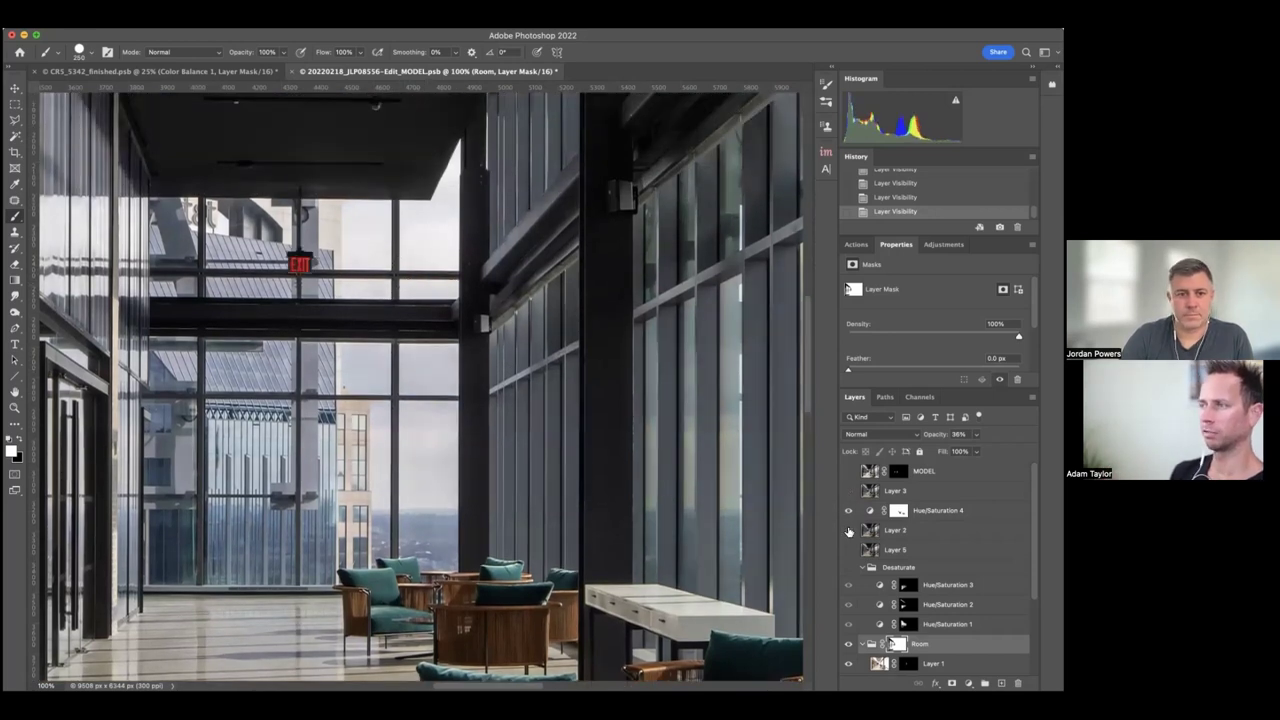
pyautogui.click(847, 492)
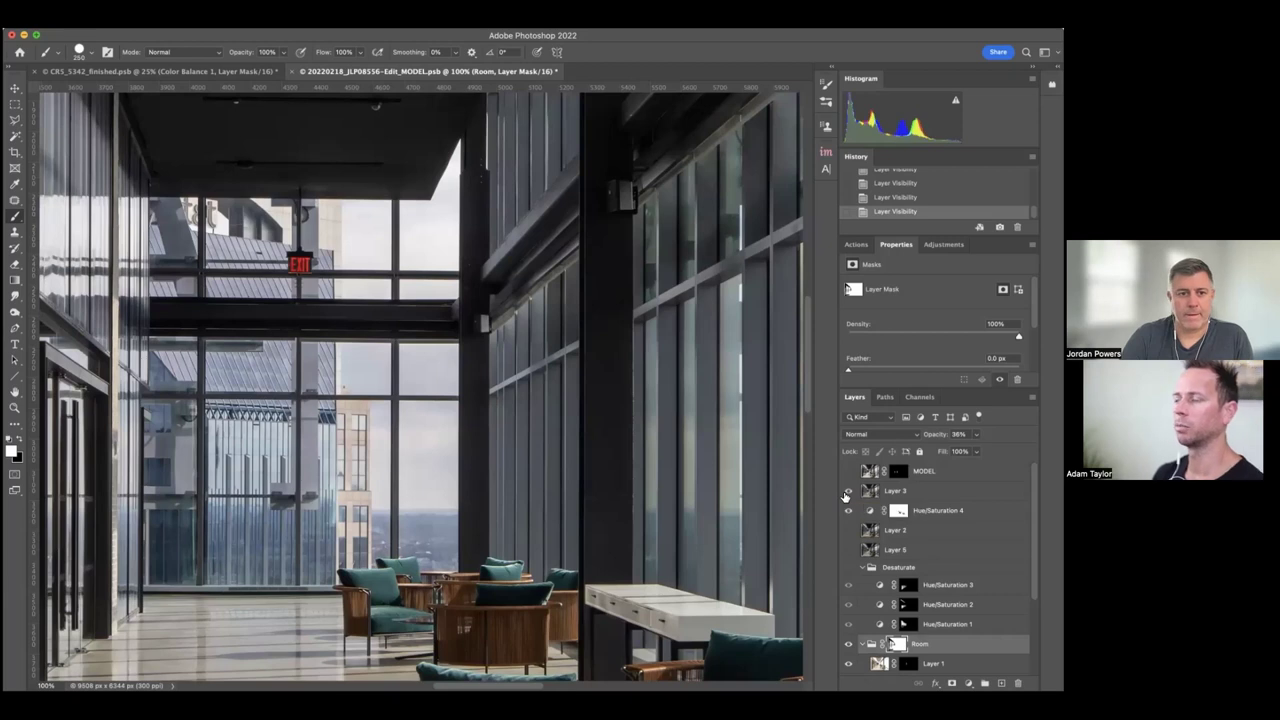
pyautogui.click(847, 492)
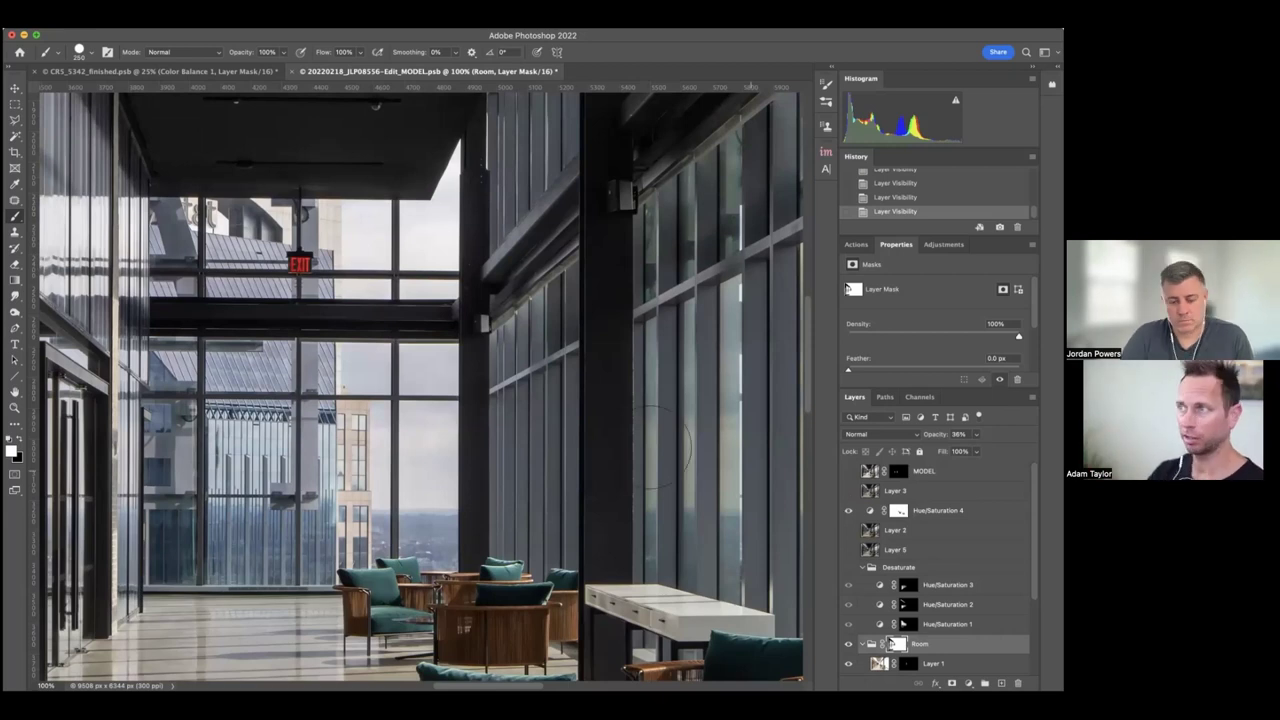
# - Hide Hue/Saturation 4 and compare the exit sign area at 200% zoom with Layer 2 and Layer 3 shown and hidden
pyautogui.scroll(3, 563, 405)
pyautogui.hscroll(-5, 563, 405)
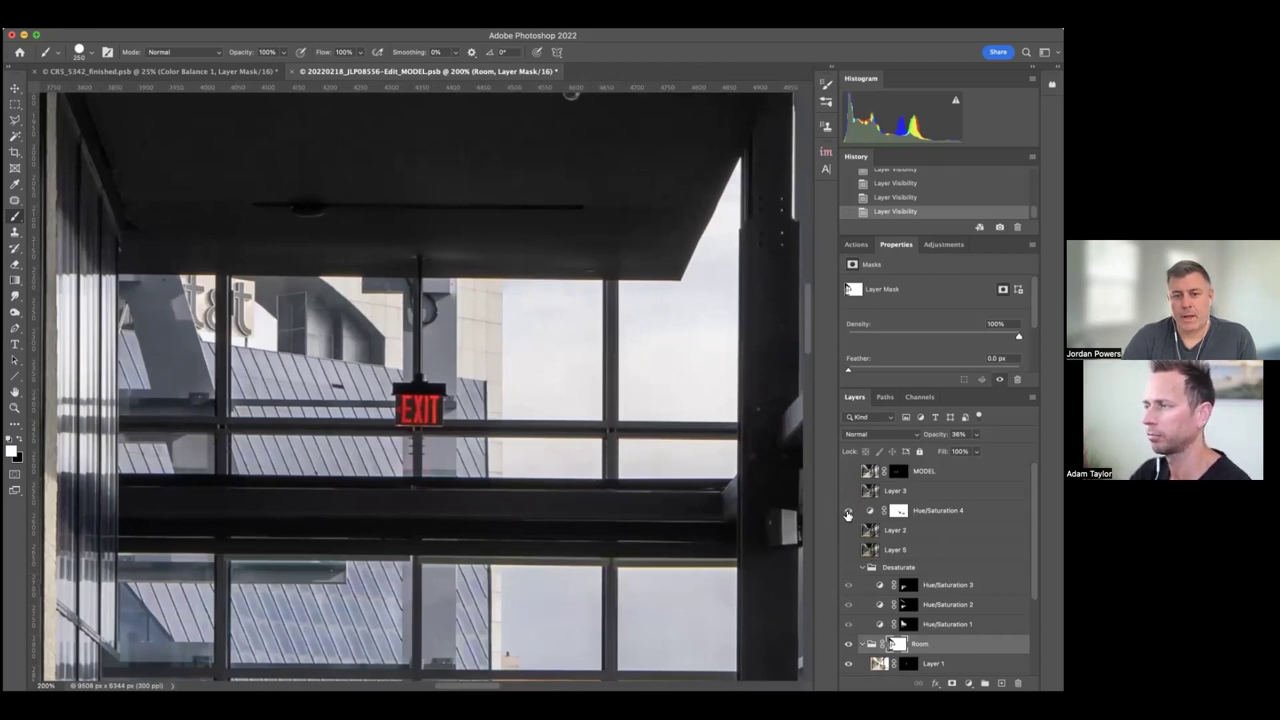
pyautogui.click(848, 530)
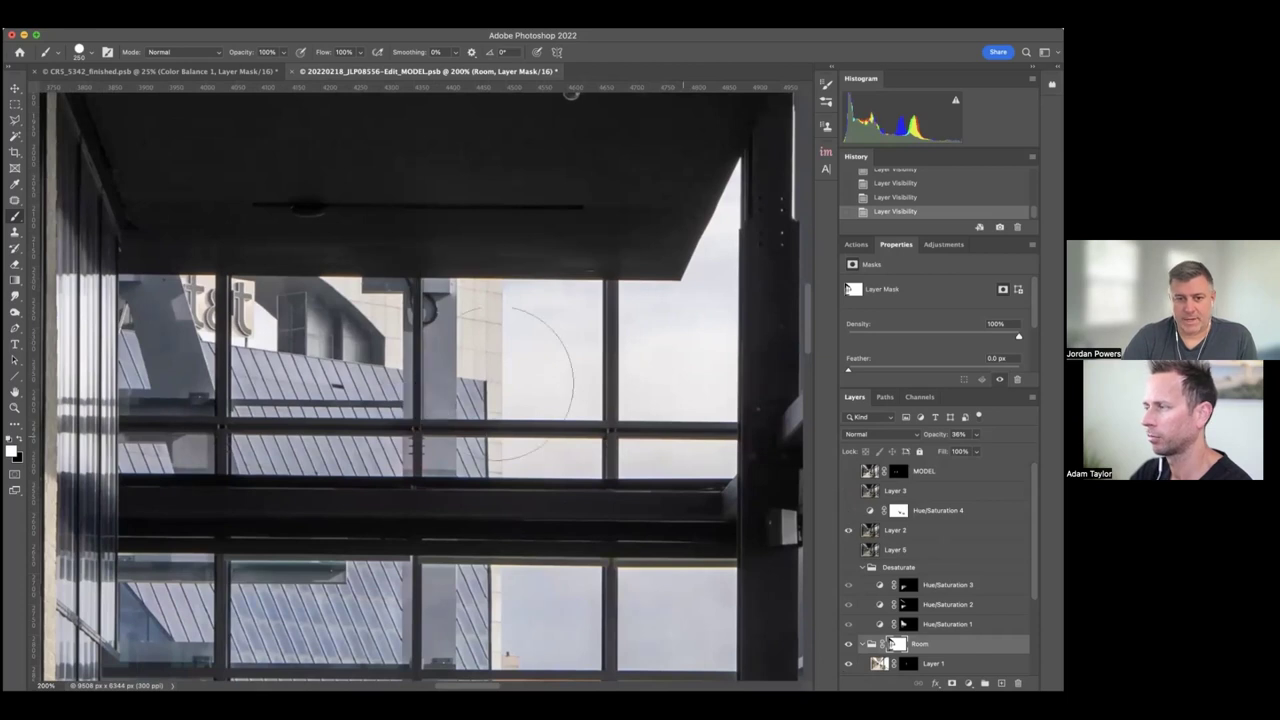
pyautogui.press('v')
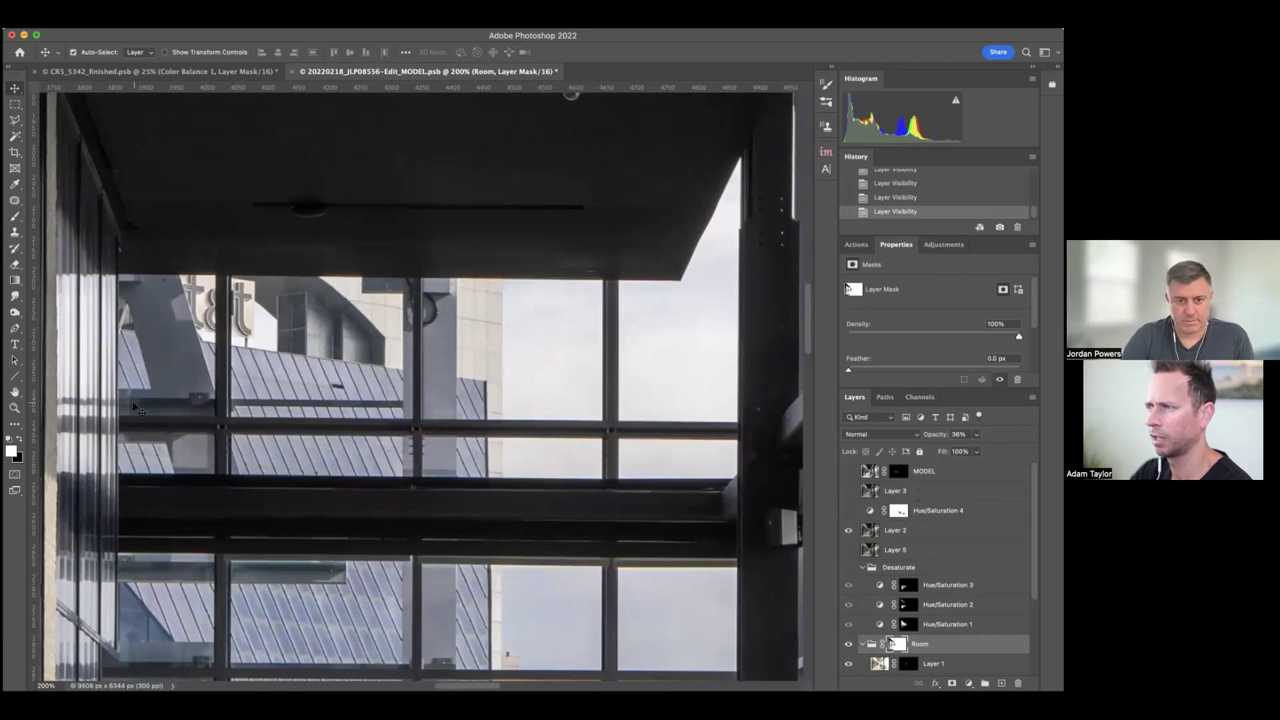
pyautogui.click(849, 491)
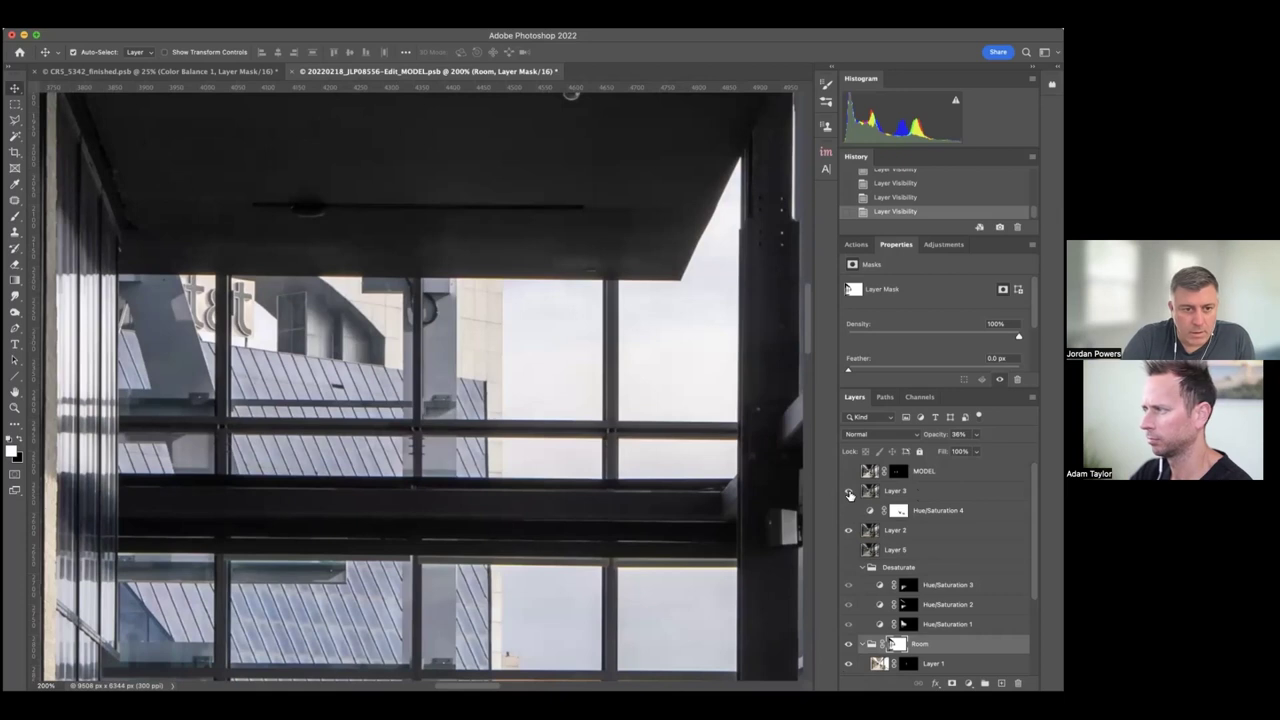
pyautogui.scroll(-3, 526, 606)
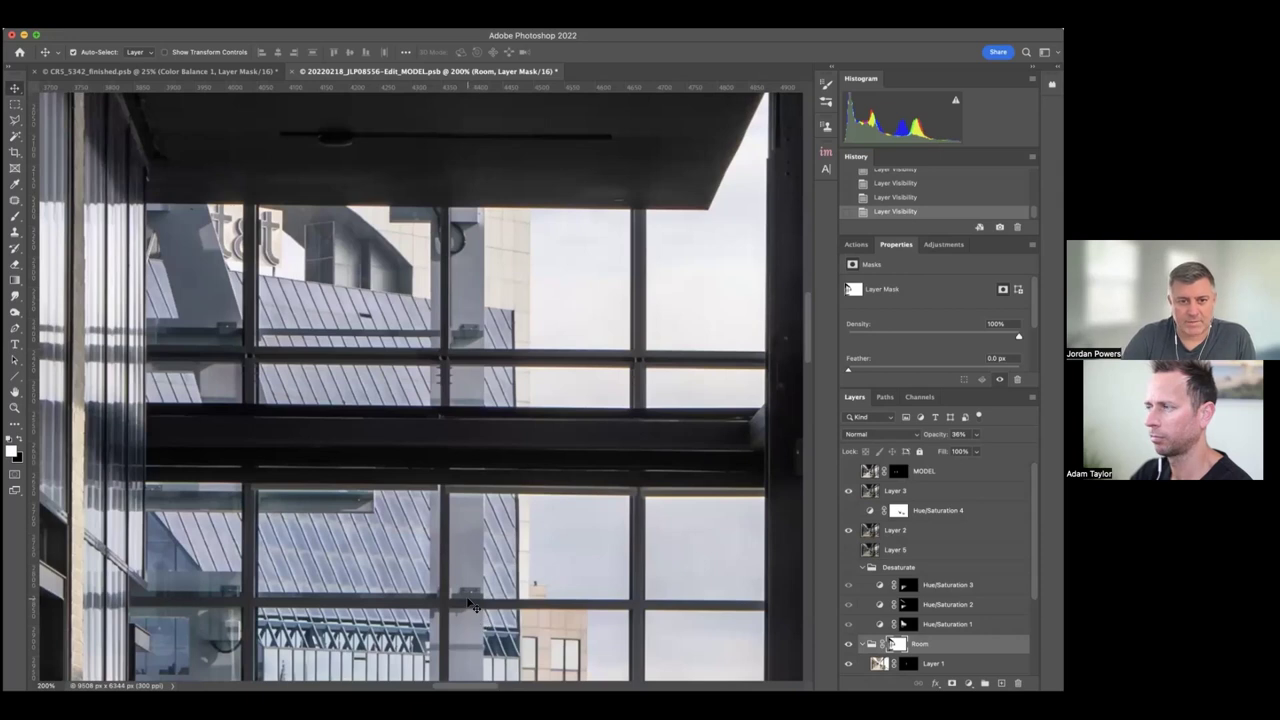
pyautogui.click(848, 491)
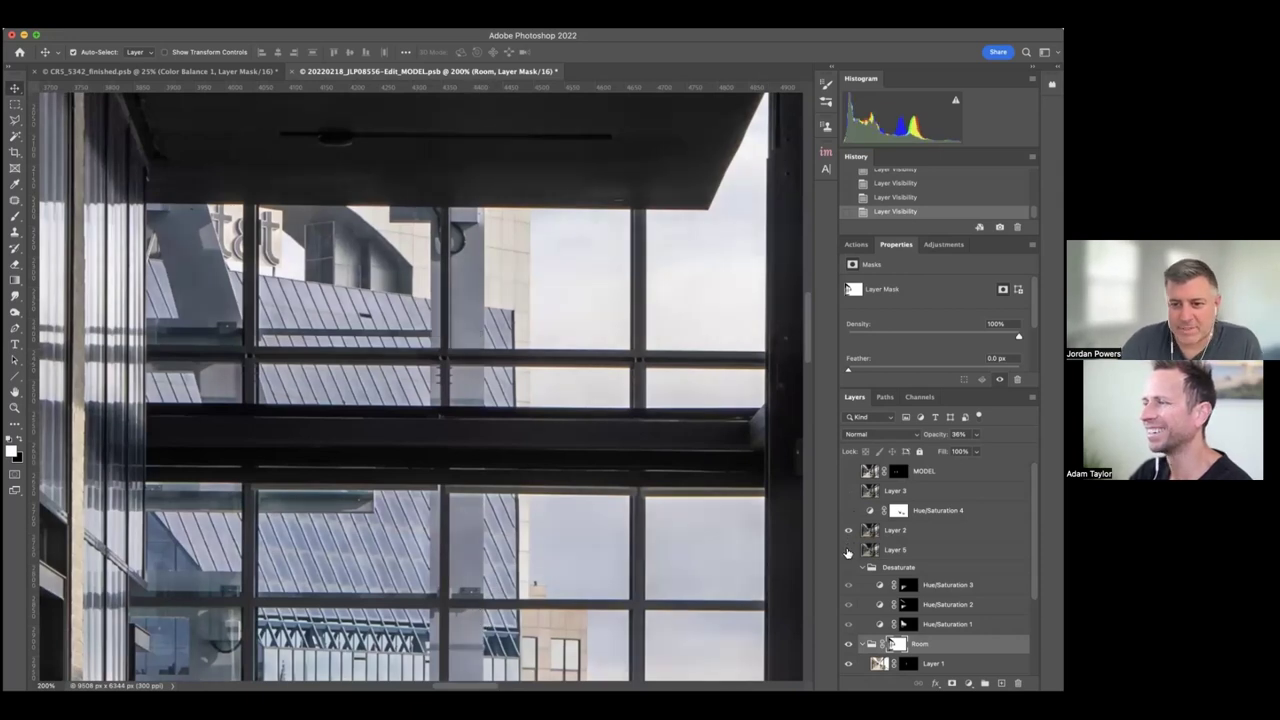
pyautogui.click(847, 531)
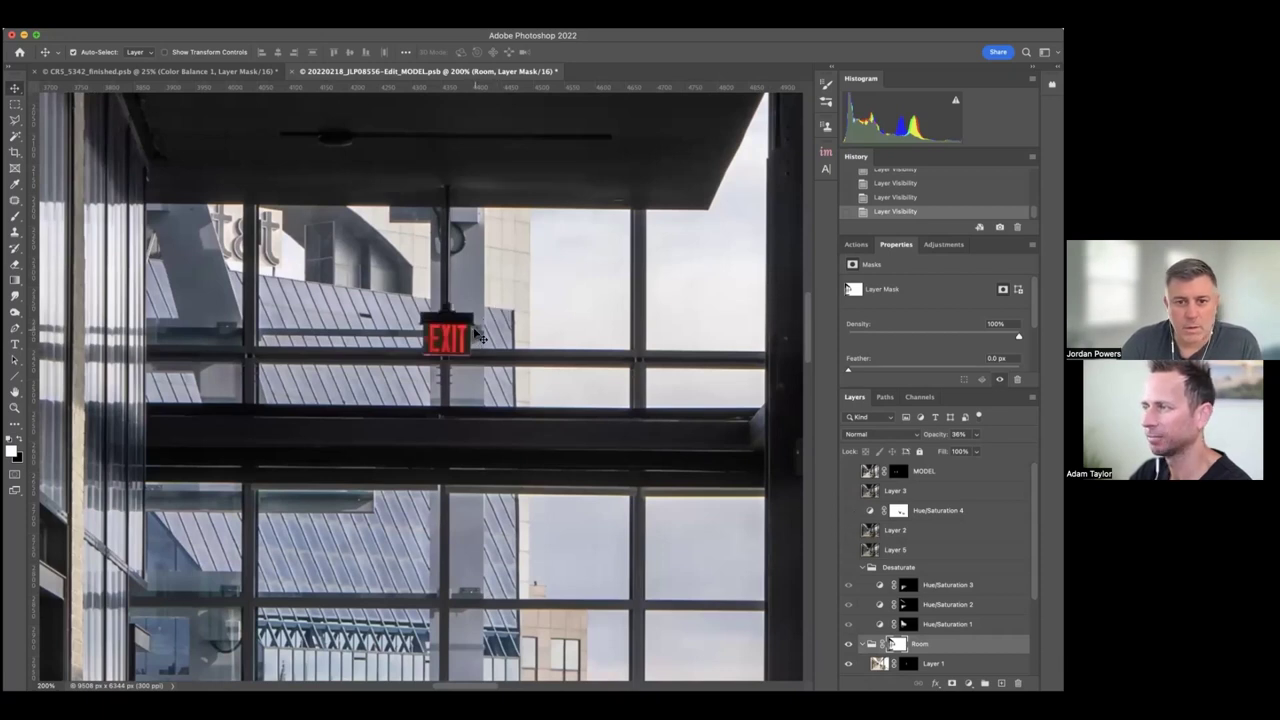
# - Toggle Layer 3 with Layer 2 hidden to check the exit sign cleanup, leaving Layer 3 visible
pyautogui.click(848, 492)
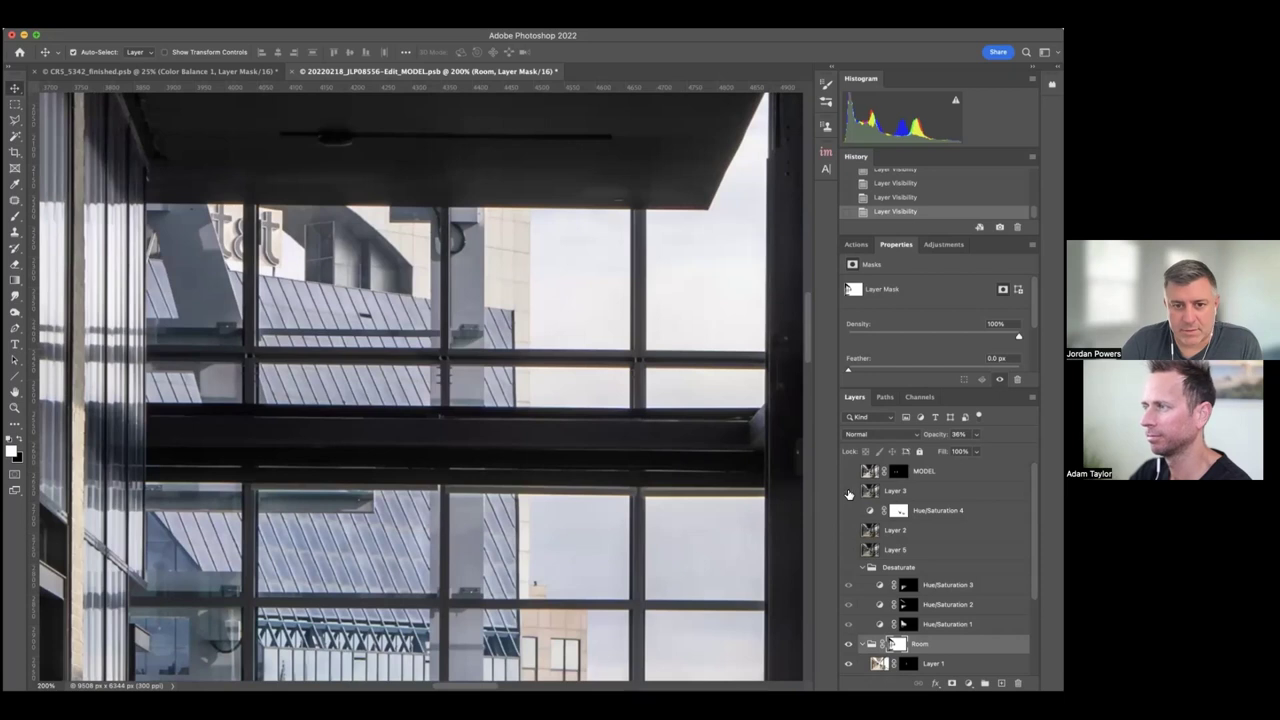
pyautogui.click(848, 492)
pyautogui.click(848, 492)
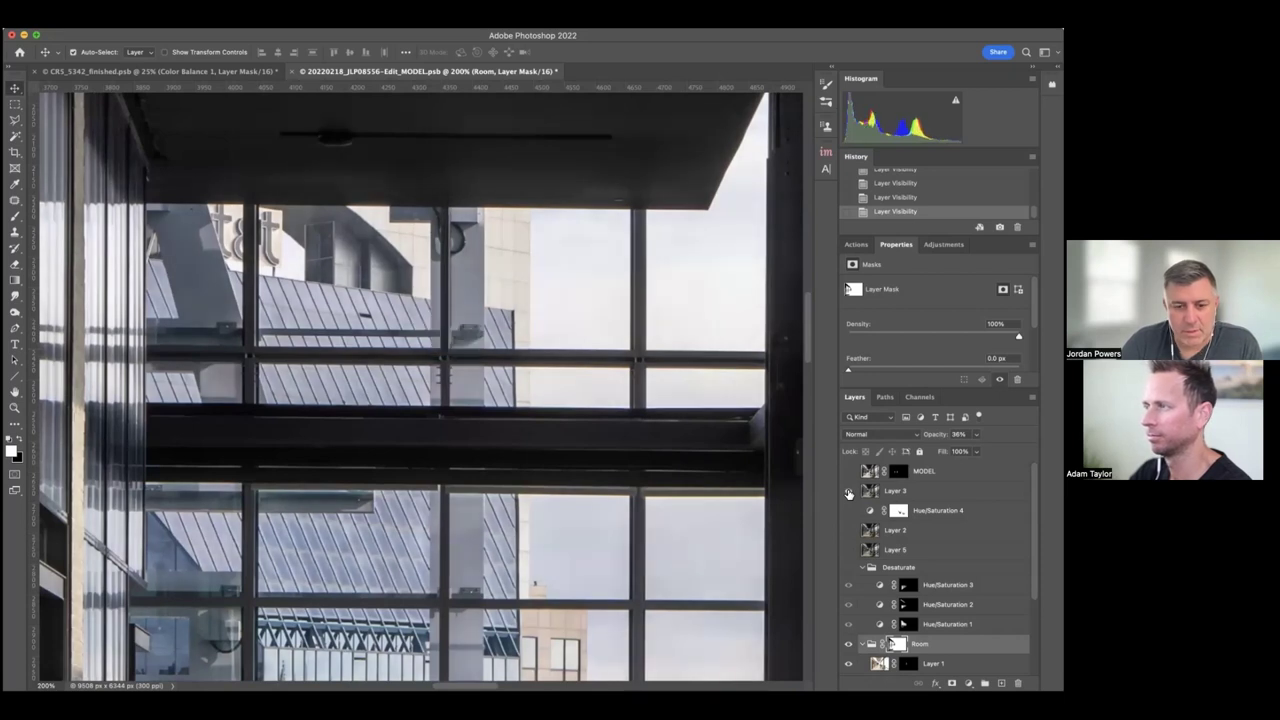
# - Compare Layer 3 shown and hidden over the lower window panes, and inspect the ceiling's track lights with it visible
pyautogui.scroll(-5, 557, 443)
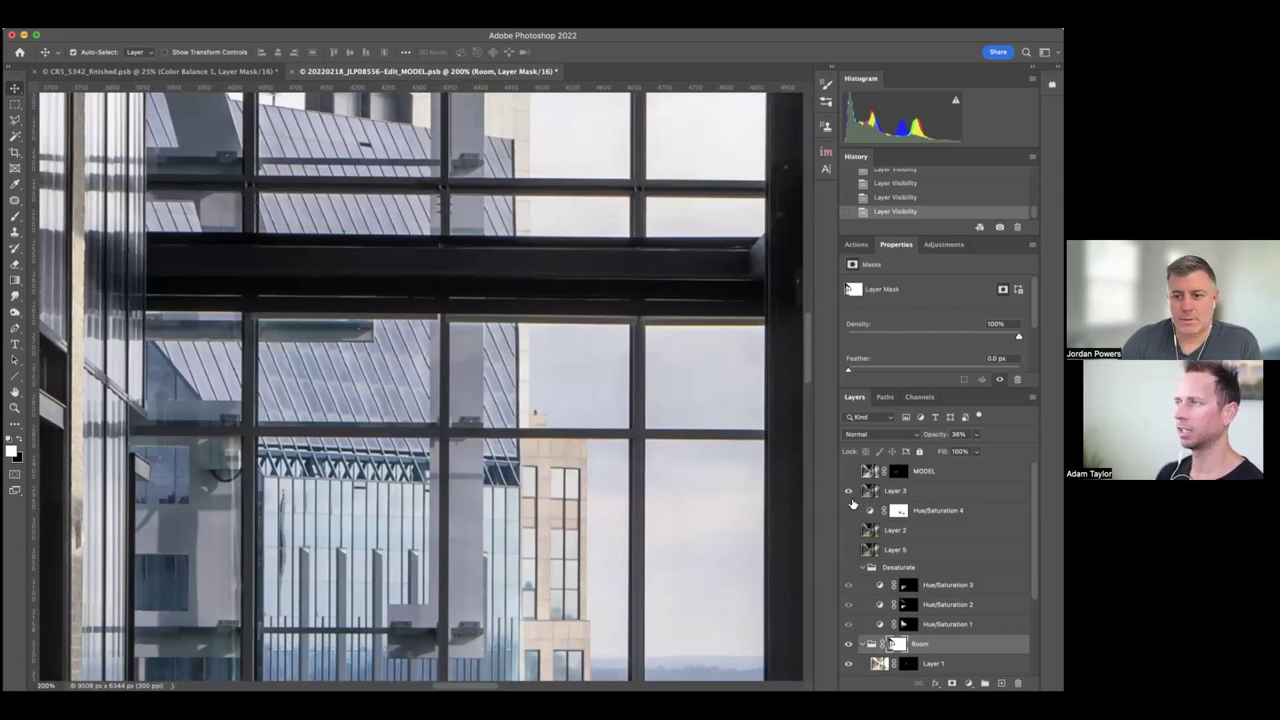
pyautogui.click(847, 492)
pyautogui.click(847, 492)
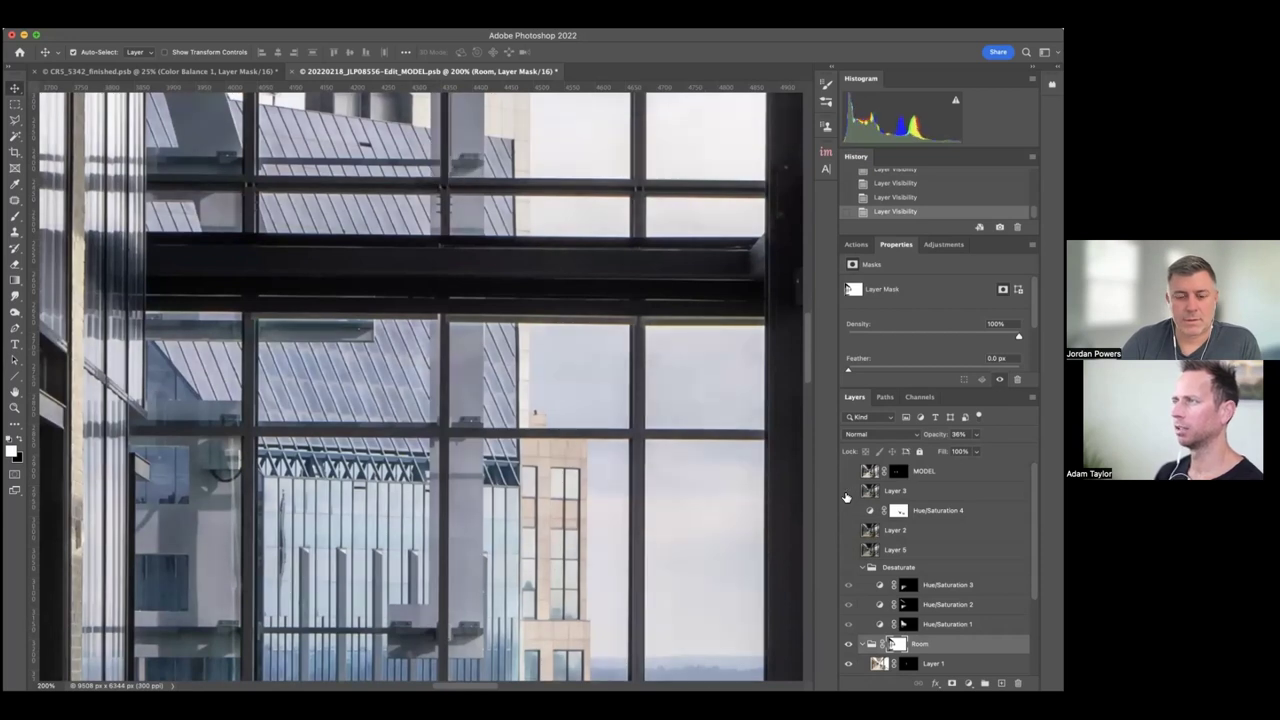
pyautogui.click(847, 492)
pyautogui.click(847, 492)
pyautogui.scroll(5, 563, 423)
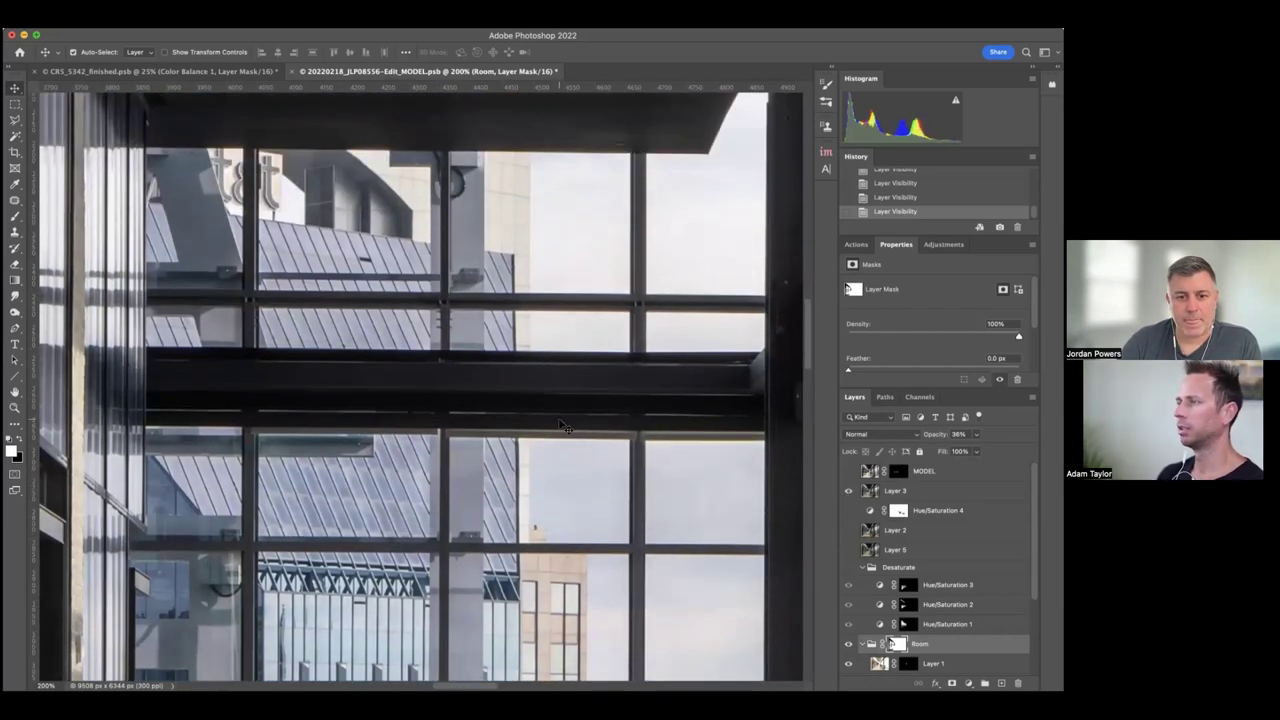
pyautogui.scroll(10, 460, 300)
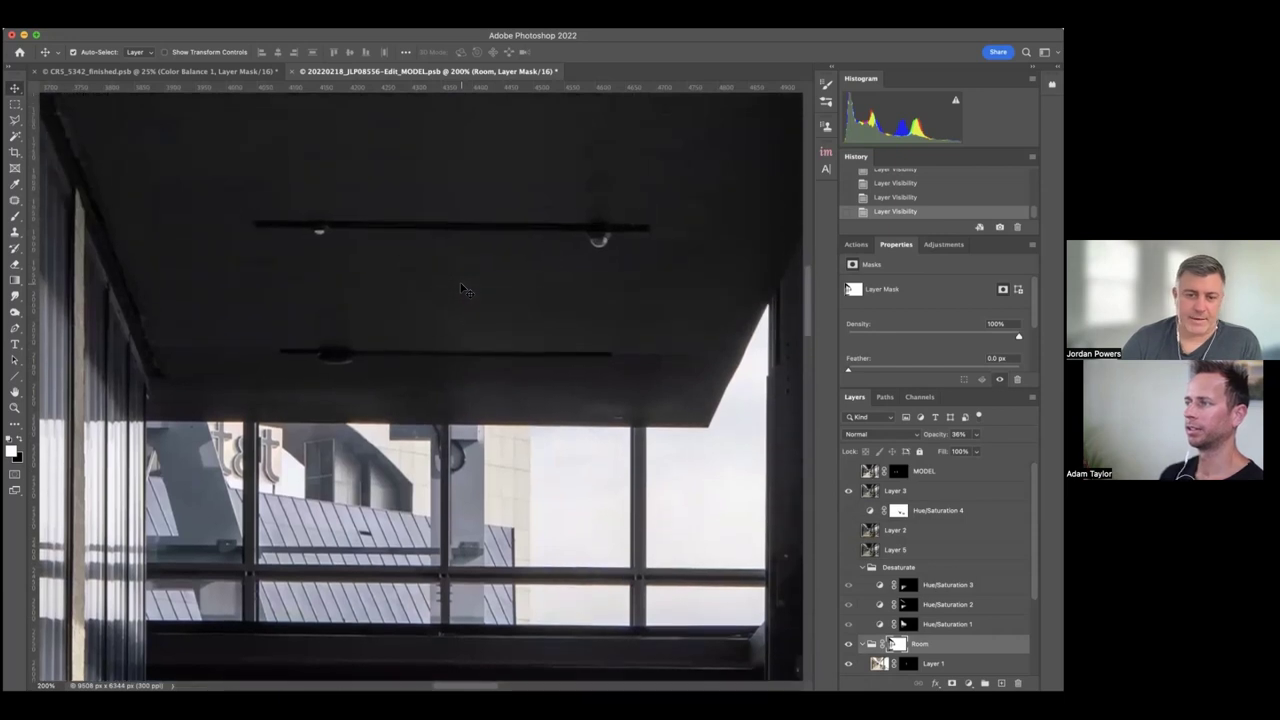
pyautogui.scroll(3, 760, 492)
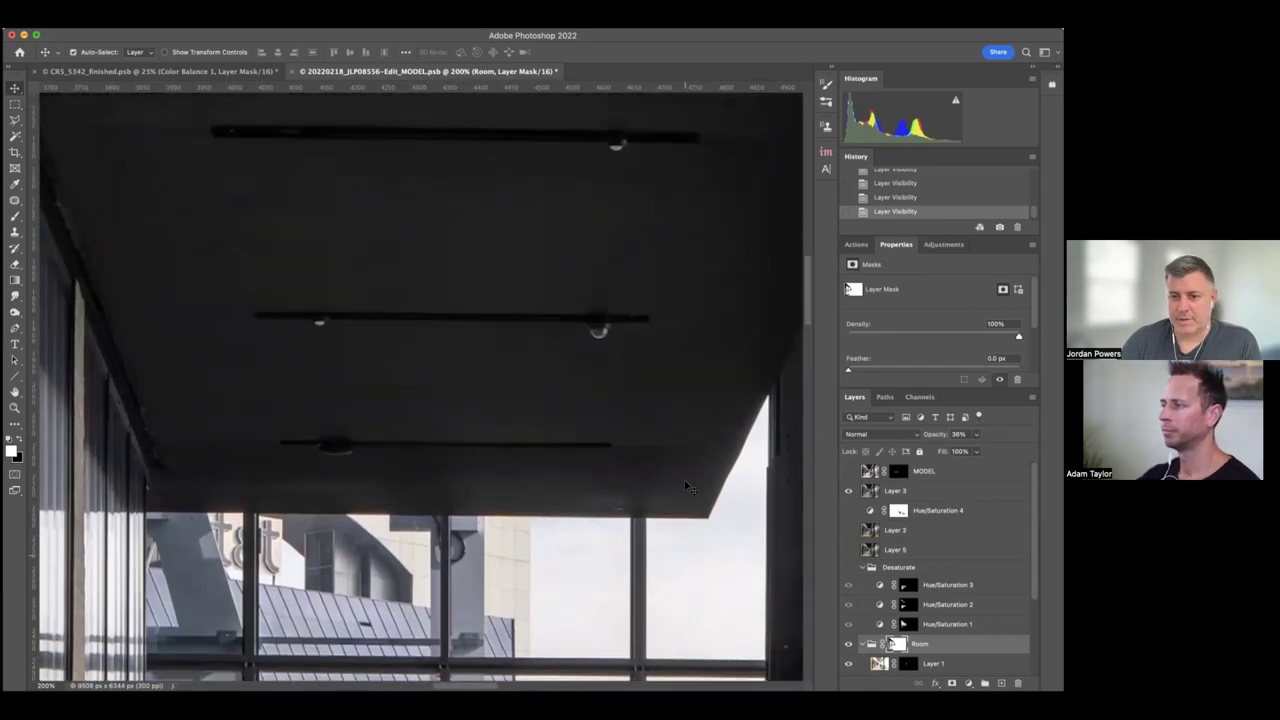
pyautogui.scroll(-2, 700, 489)
pyautogui.press('super+minus')
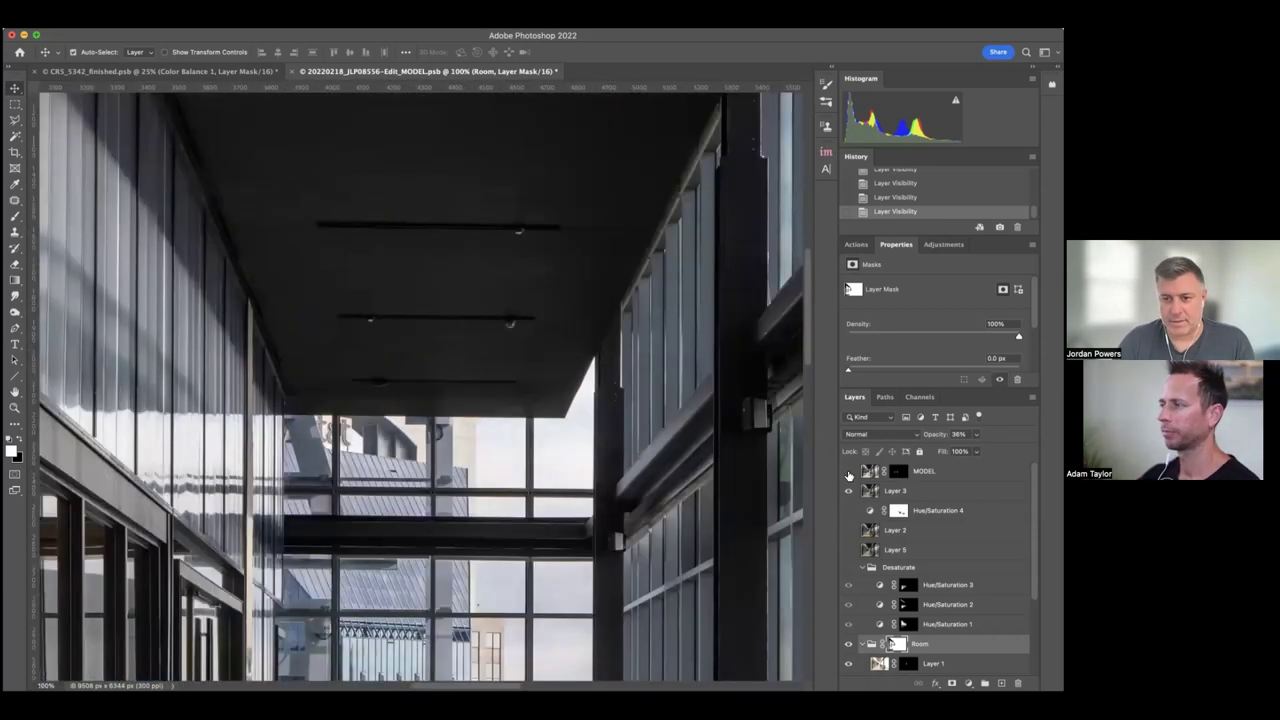
# - Compare the whole image with the MODEL layer shown and hidden, leaving the walking figure visible
pyautogui.press('super+0')
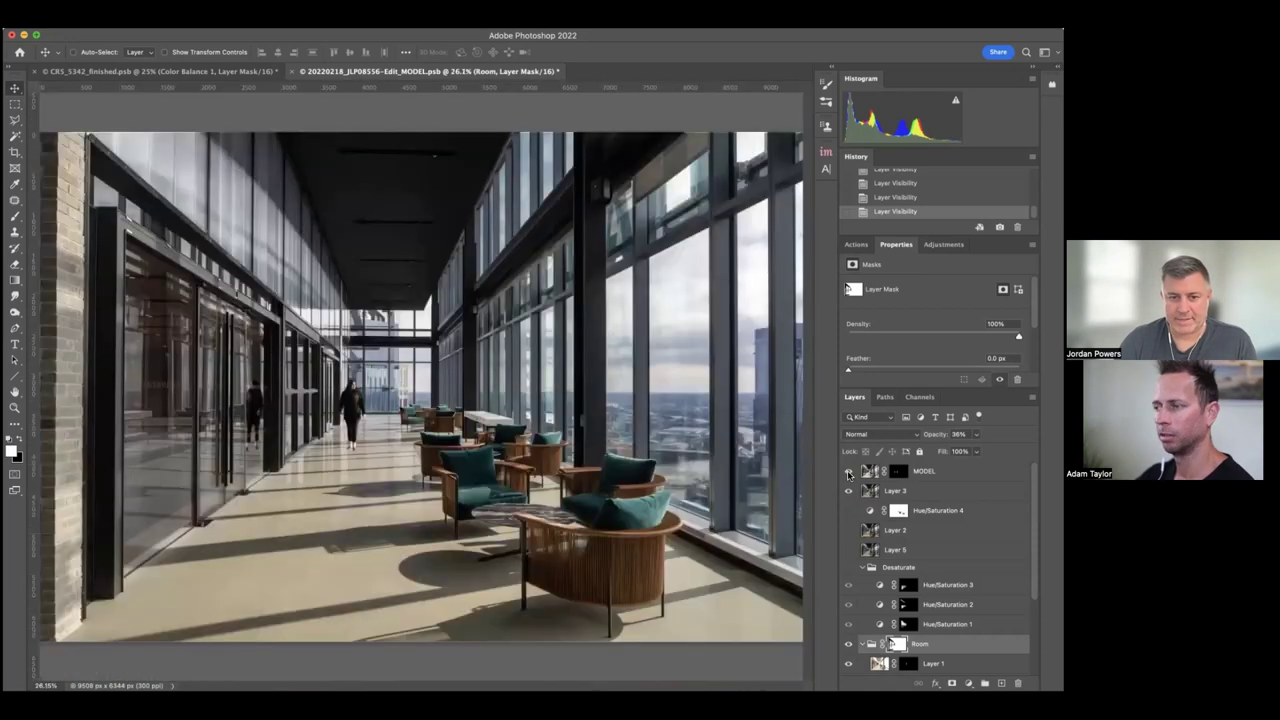
pyautogui.click(849, 472)
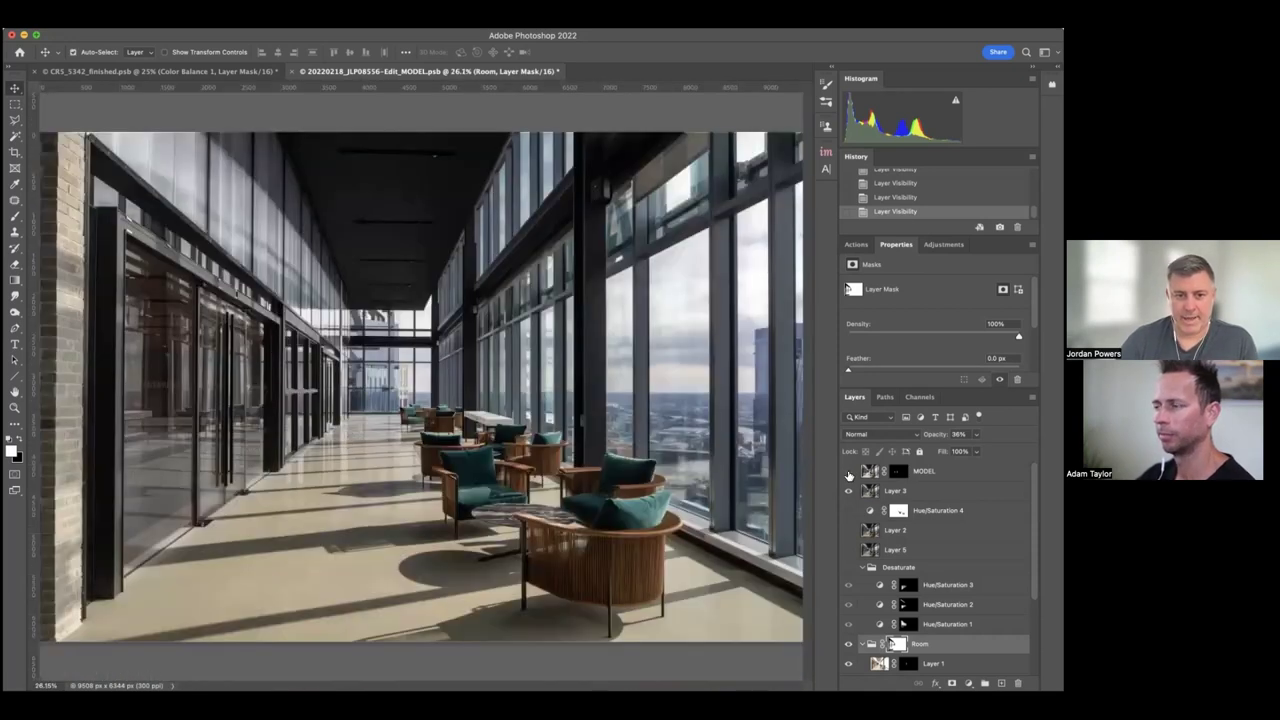
pyautogui.click(849, 472)
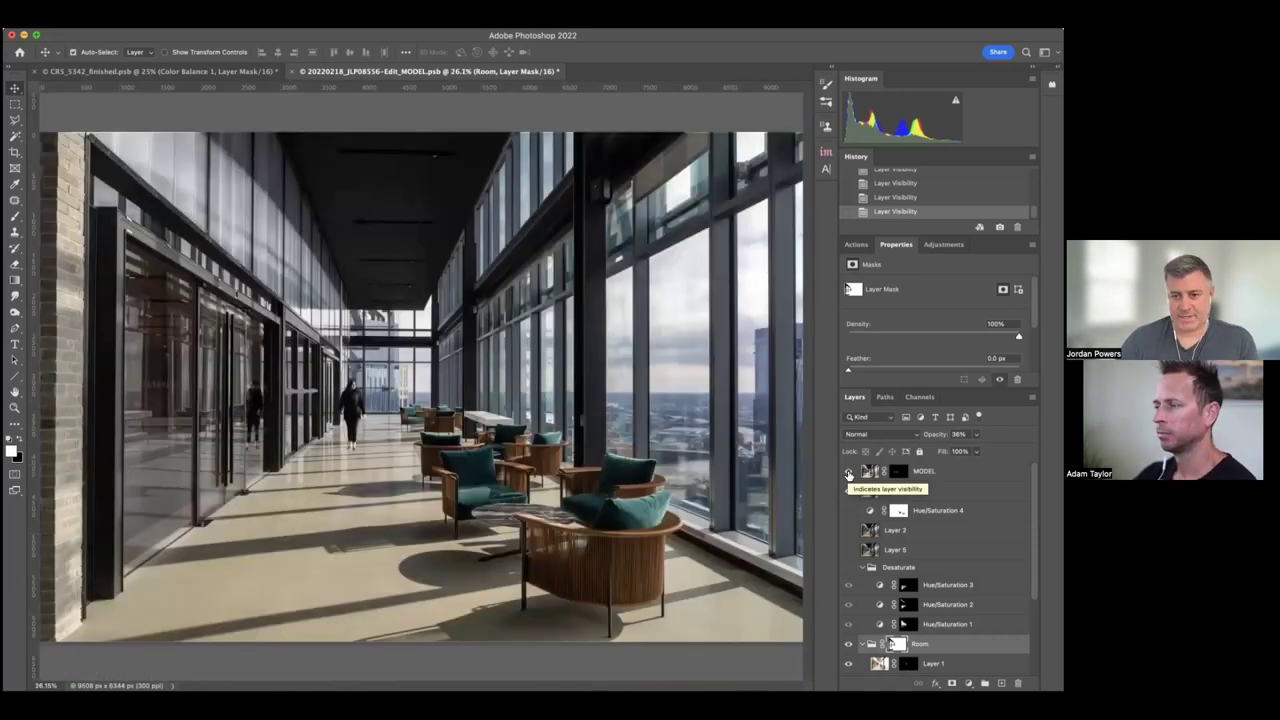
# - Examine the walking figure's legs, feet and the surrounding floor at 300% zoom
pyautogui.press('super+equal')
pyautogui.press('super+equal')
pyautogui.press('super+equal')
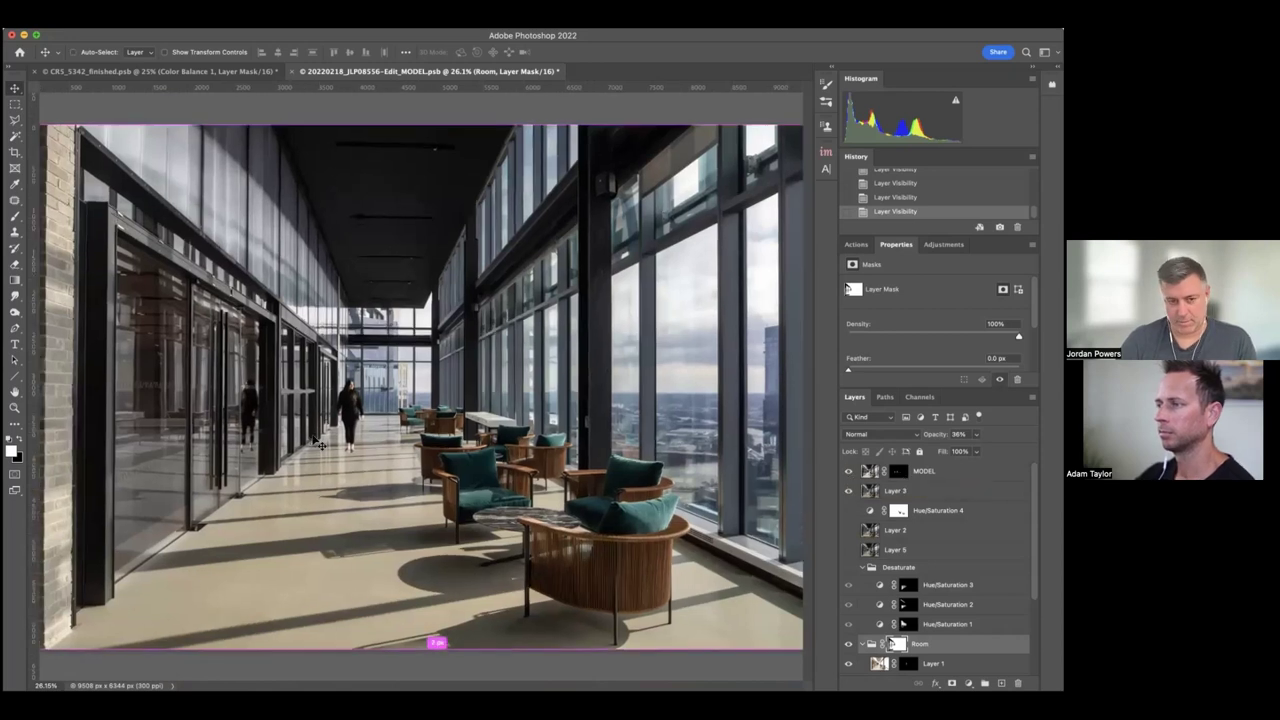
pyautogui.press('super+equal')
pyautogui.press('super+equal')
pyautogui.press('super+equal')
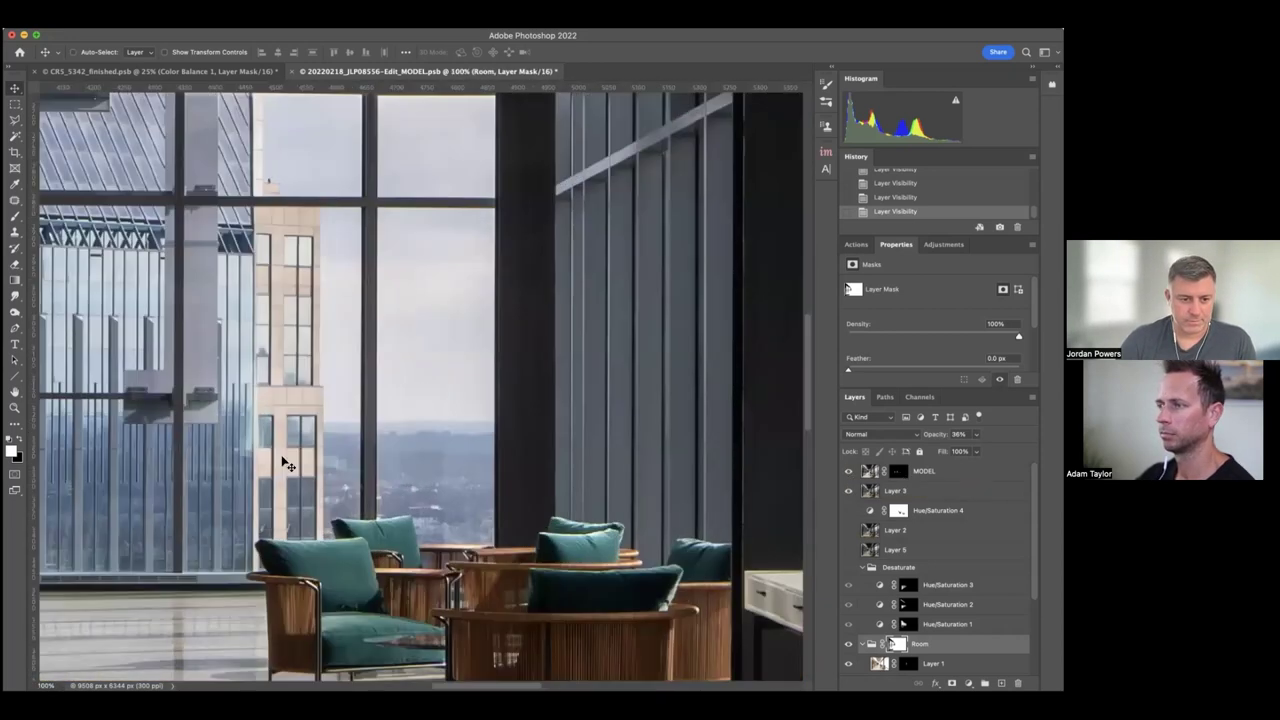
pyautogui.hscroll(-5, 287, 464)
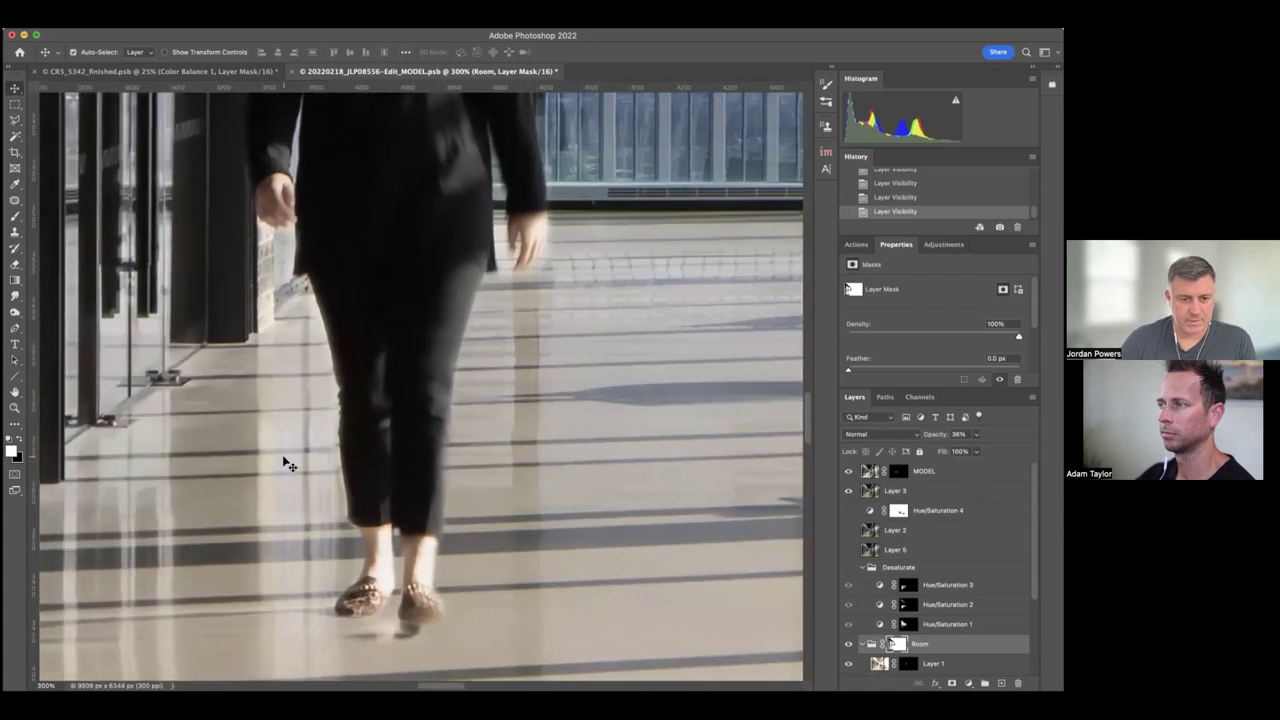
pyautogui.scroll(-1, 287, 464)
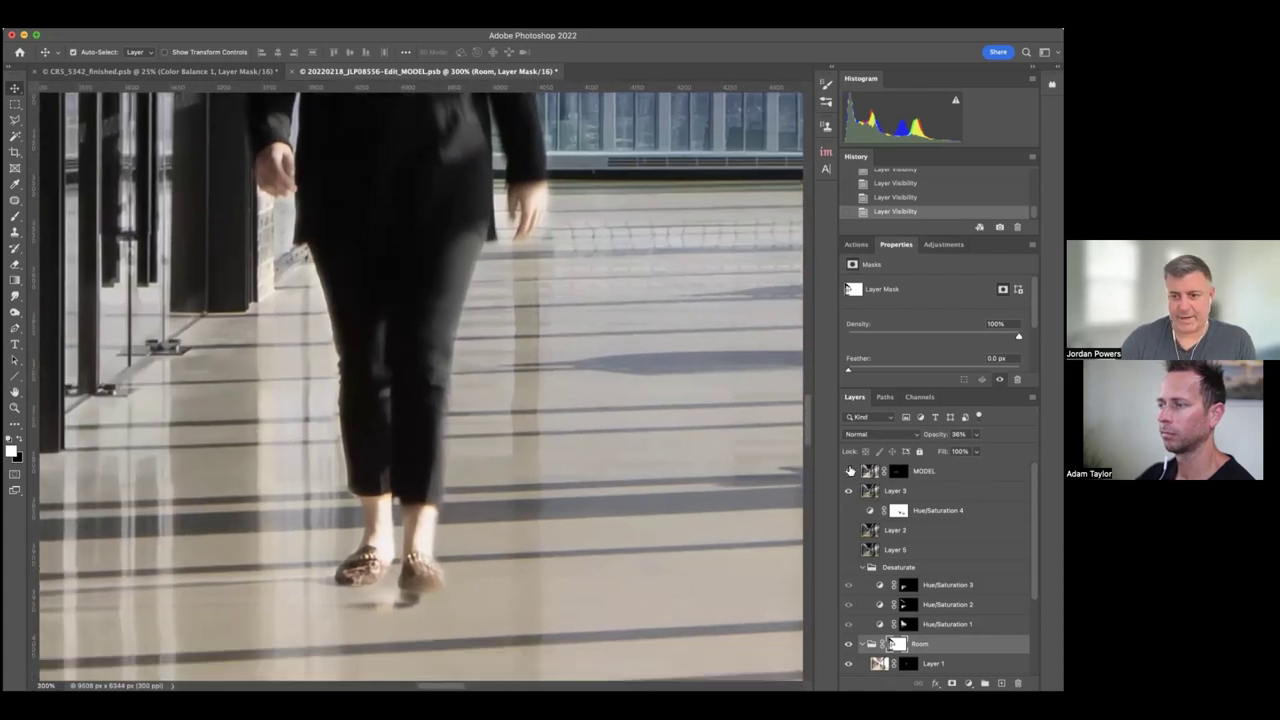
# - Disable the MODEL layer's mask to view the whole model frame at 100% zoom, and enable the mask again
pyautogui.rightClick(898, 471)
pyautogui.click(553, 456)
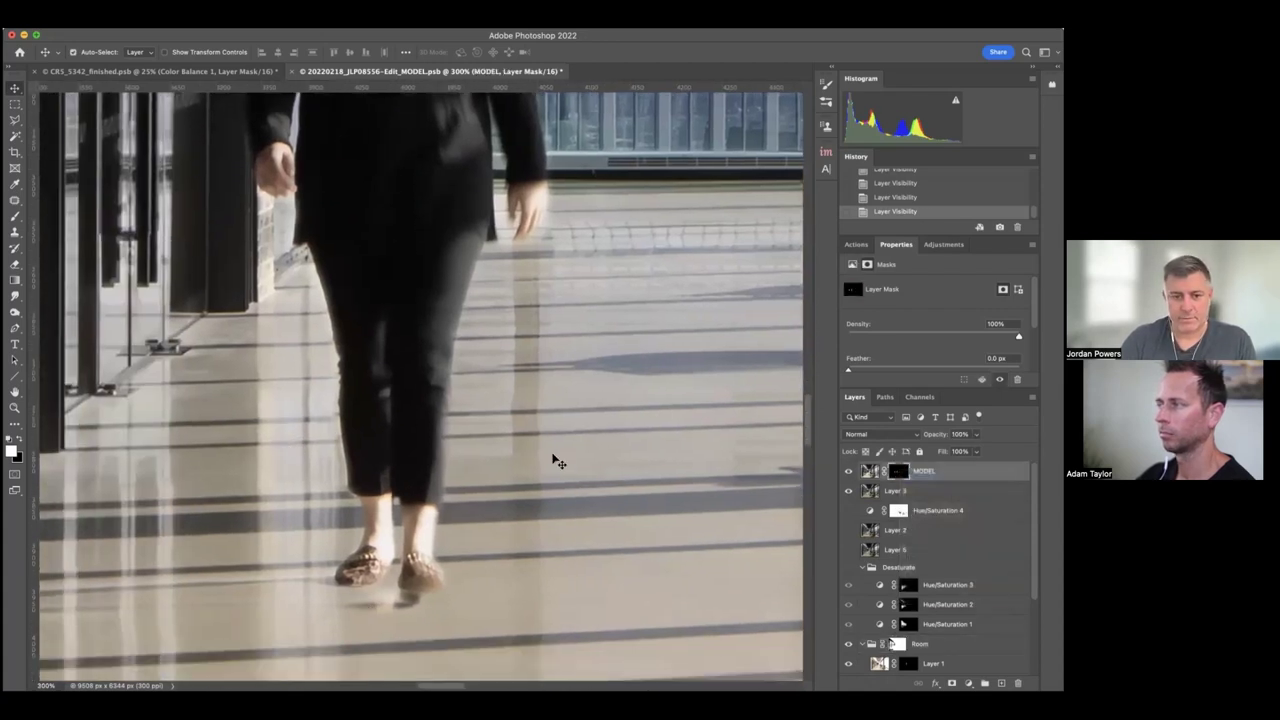
pyautogui.press('super+minus')
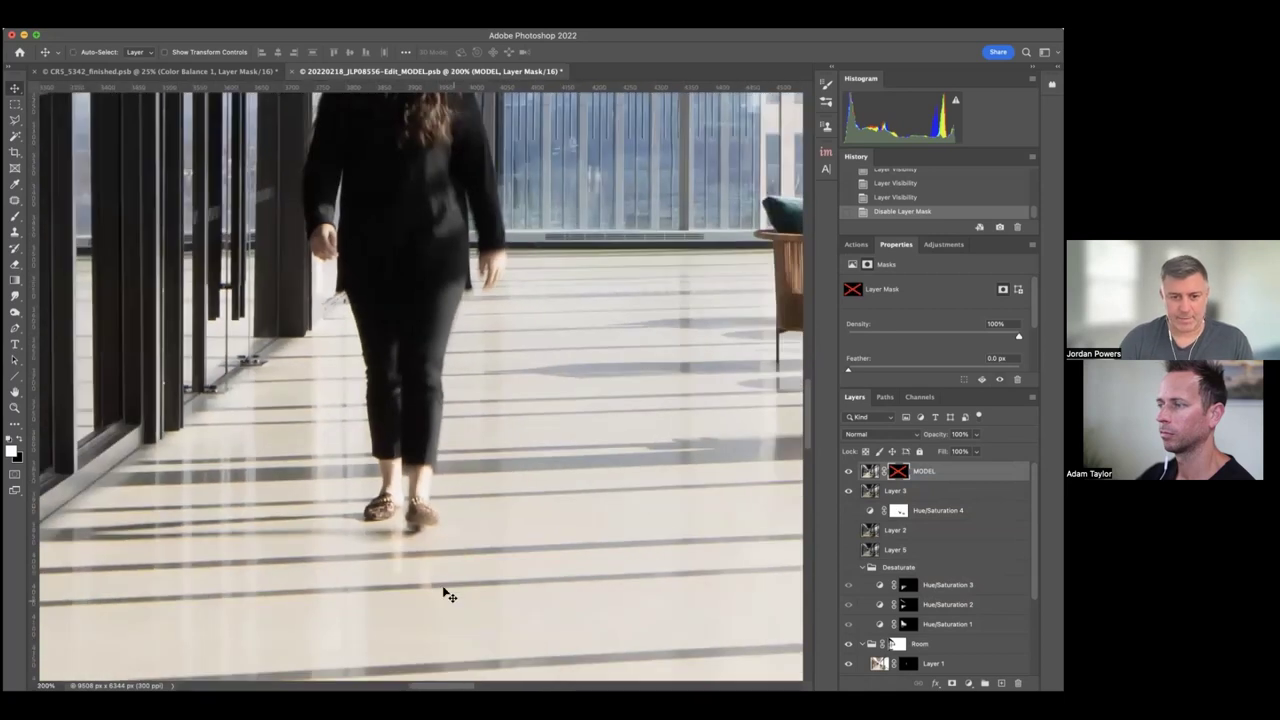
pyautogui.press('super+minus')
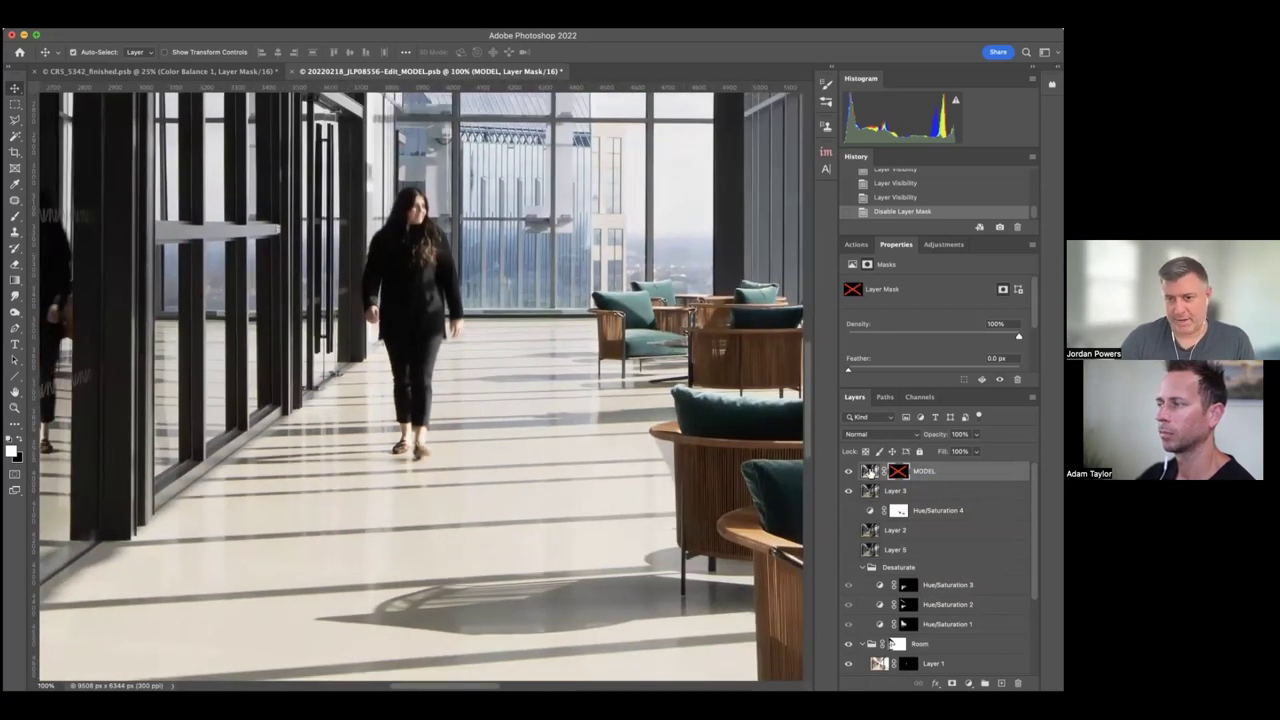
pyautogui.rightClick(898, 471)
pyautogui.click(930, 476)
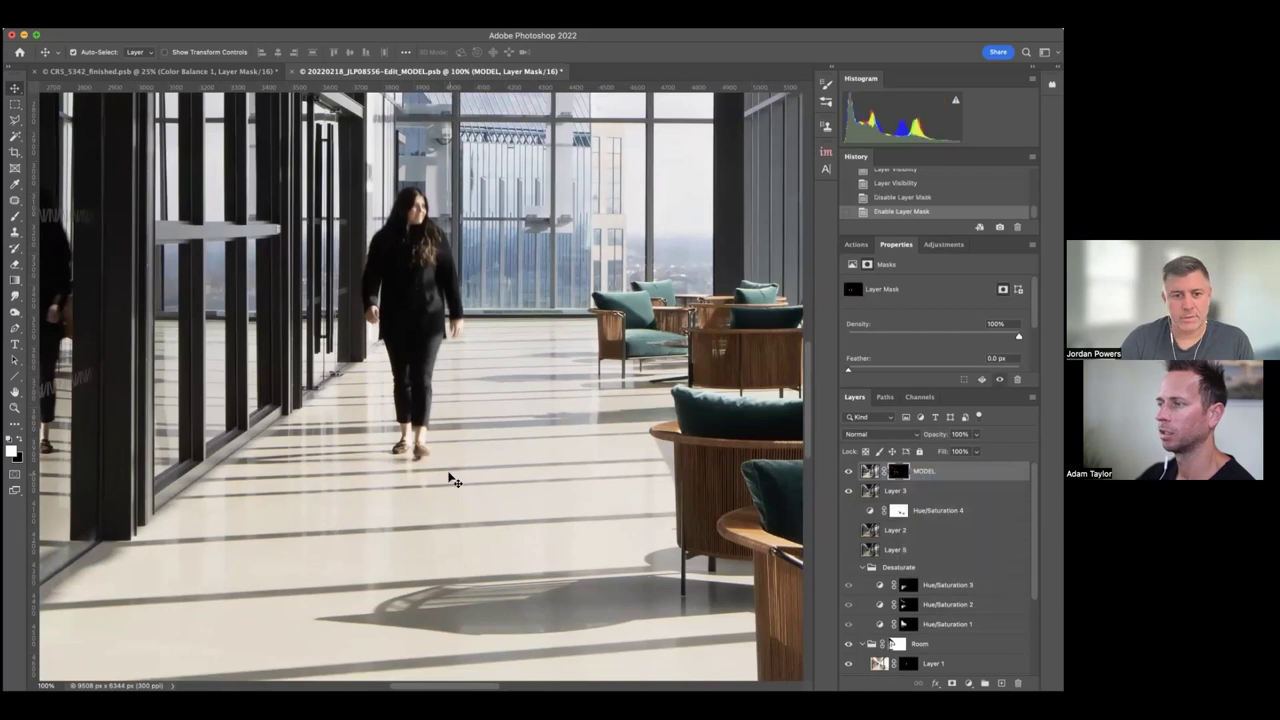
# - Inspect the masked model's feet and nearby floor at 200% to 300% zoom, and return to the whole image
pyautogui.press('super+plus')
pyautogui.press('super+plus')
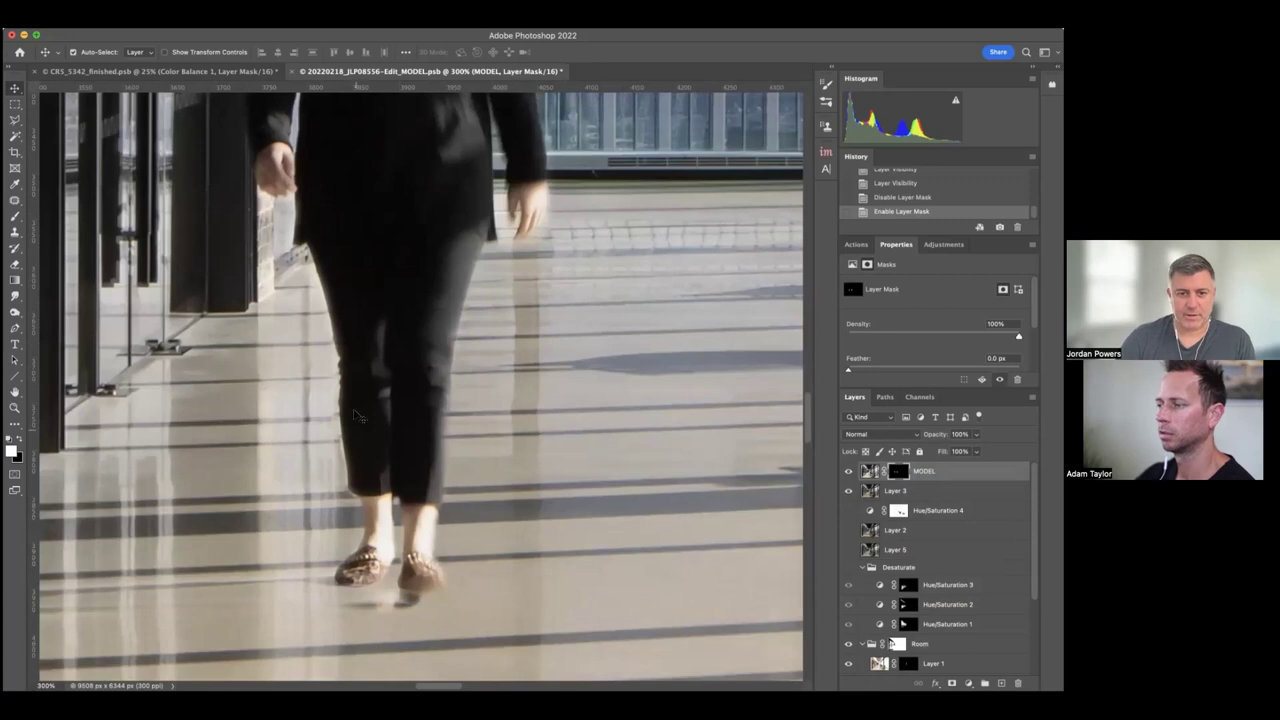
pyautogui.scroll(-6, 360, 415)
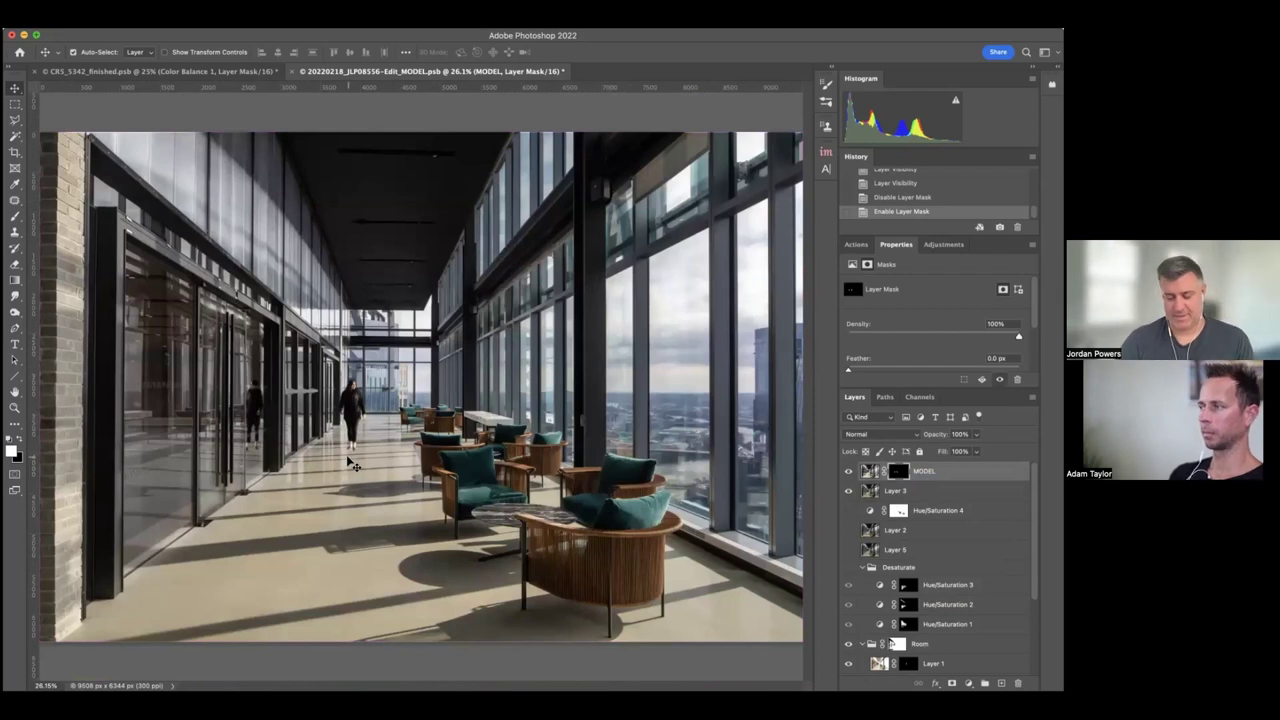
pyautogui.scroll(4, 352, 462)
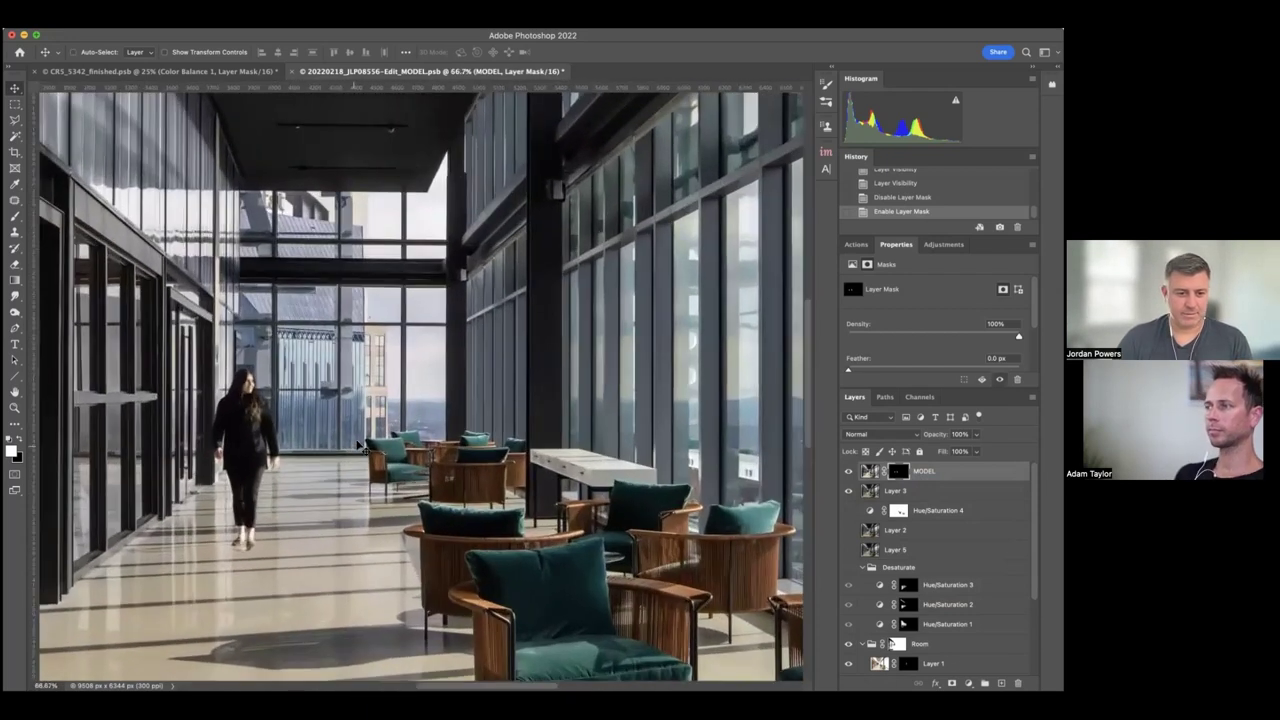
pyautogui.scroll(5, 357, 444)
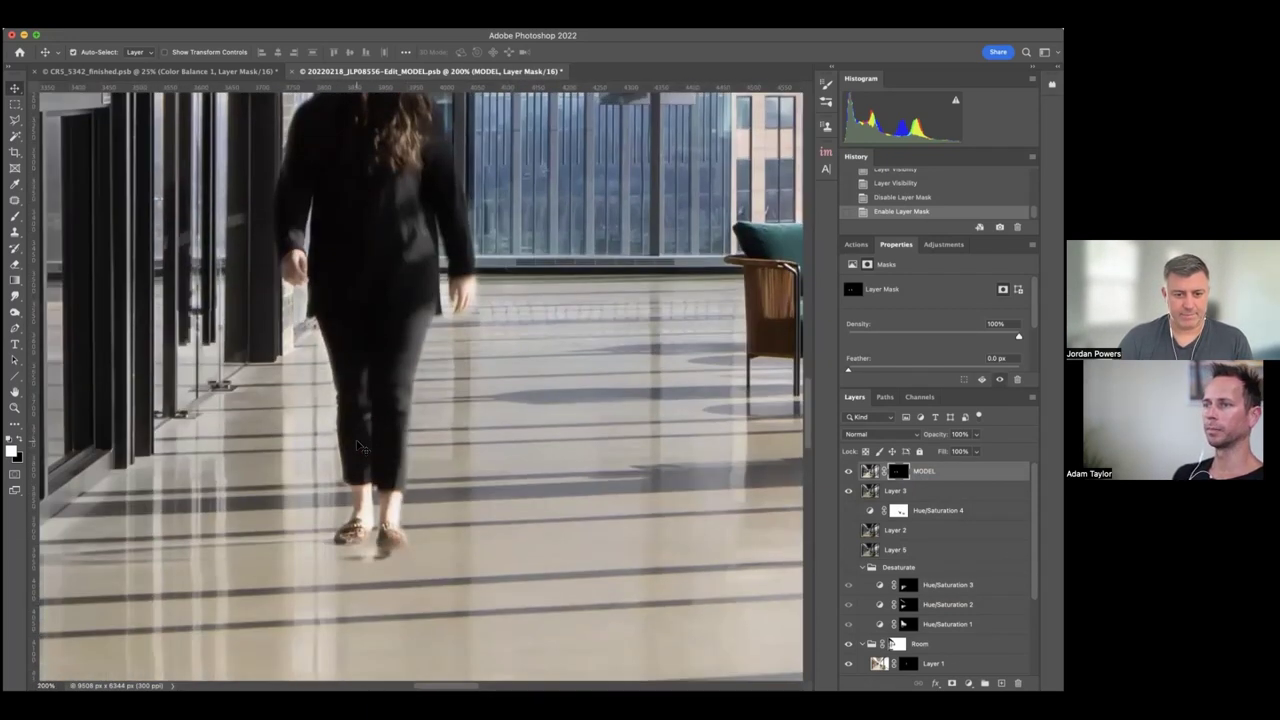
pyautogui.press('super+0')
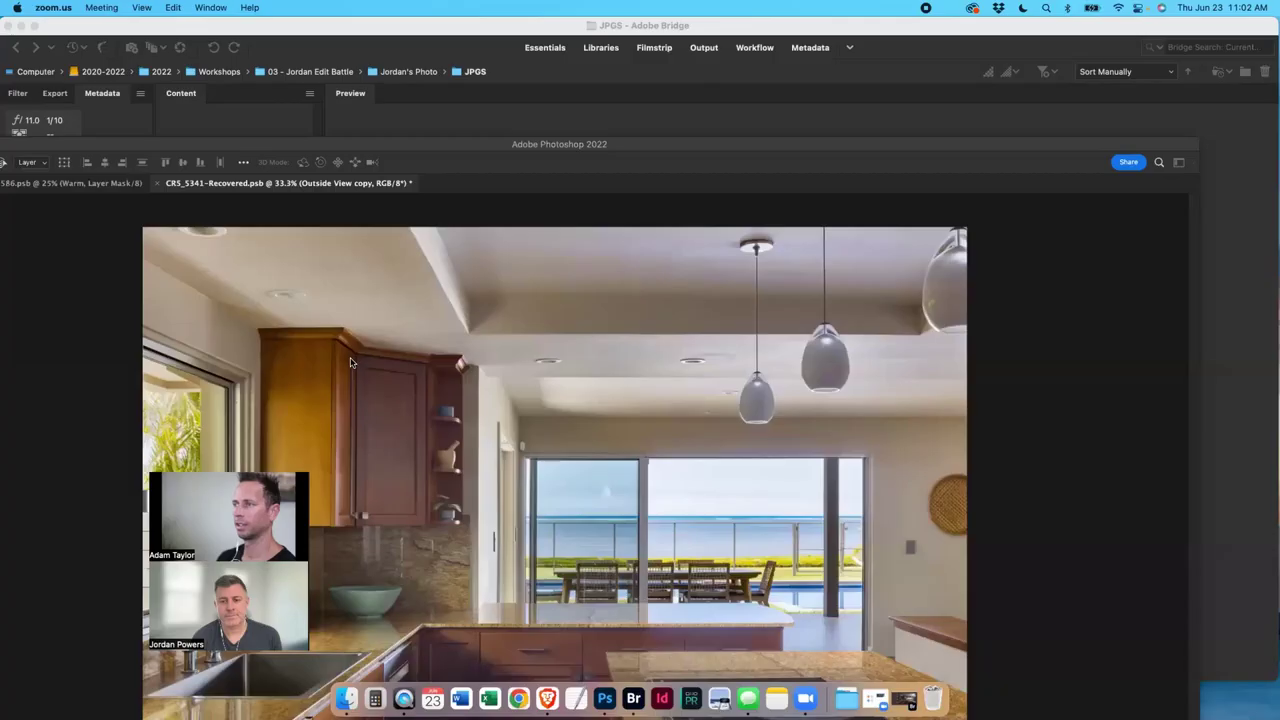
# - In the JLP08586.psb document, hide all layers above Base and select the Base layer
pyautogui.doubleClick(361, 148)
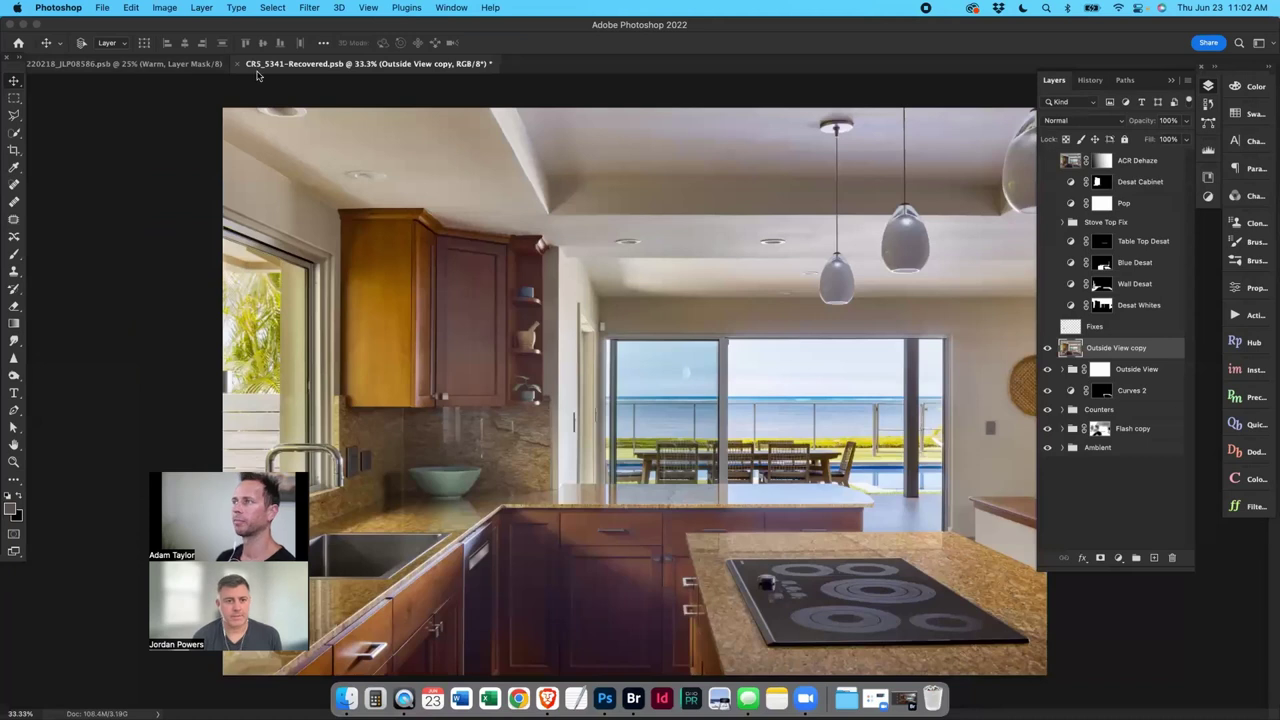
pyautogui.click(150, 63)
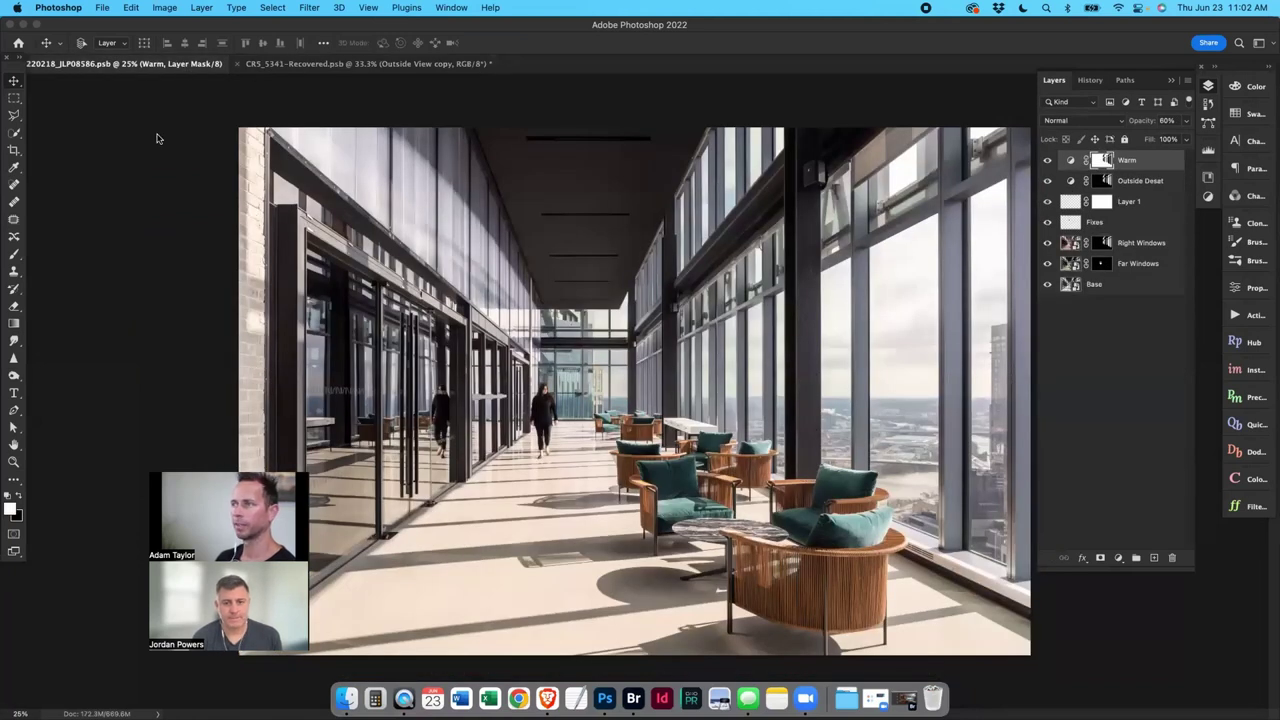
pyautogui.moveTo(1048, 162); pyautogui.dragTo(1045, 266)
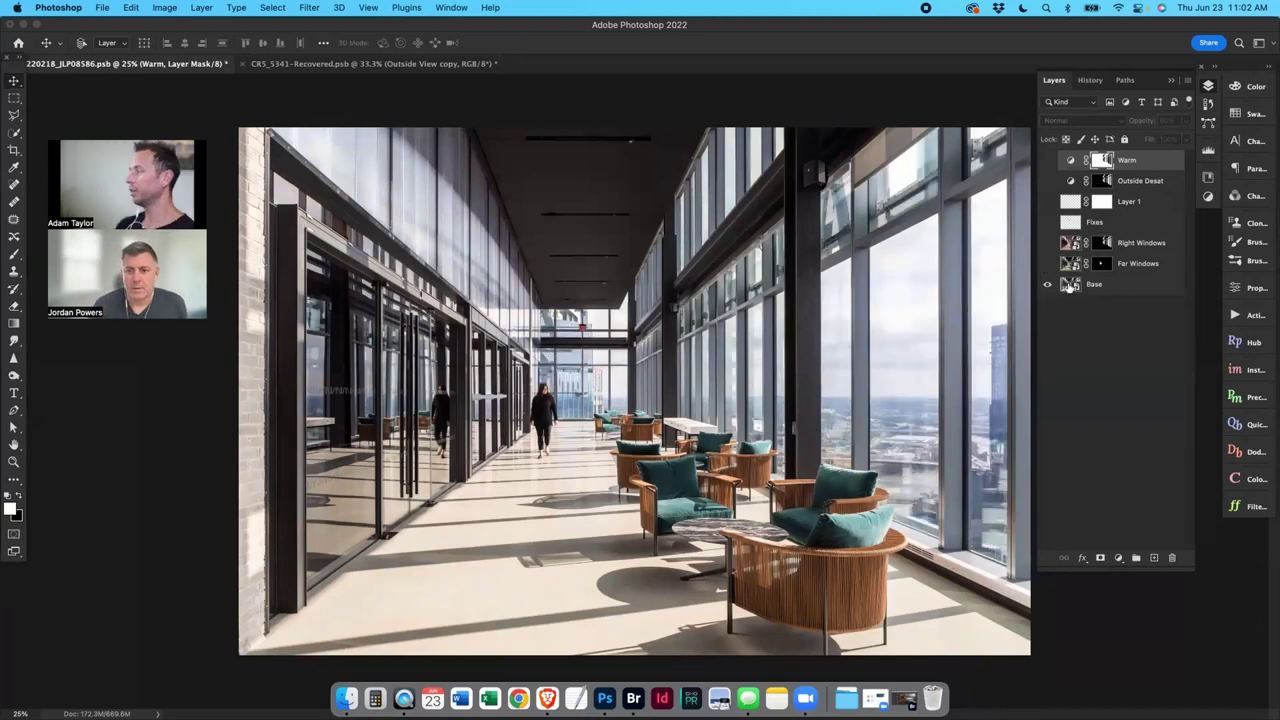
pyautogui.click(1068, 286)
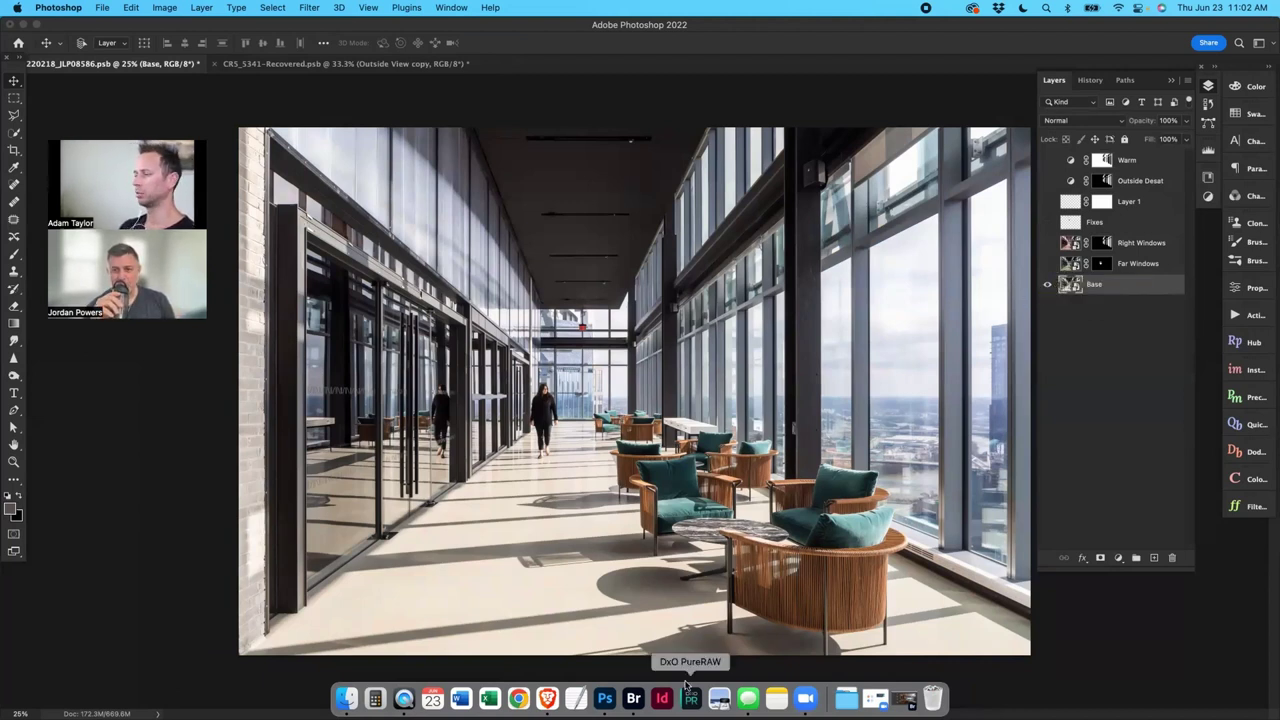
# - Switch to Adobe Bridge and preview the RAW folder's frames from JLP08545 through JLP08560, ending on JLP08558
pyautogui.click(636, 699)
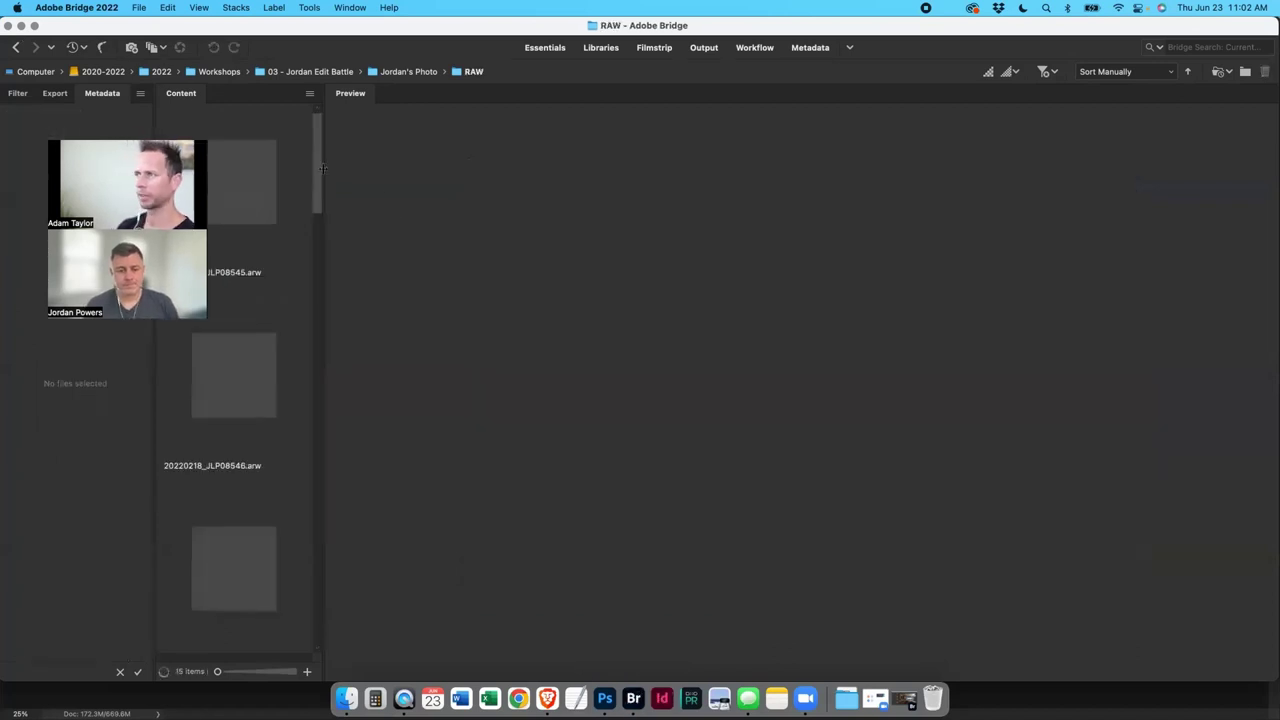
pyautogui.click(288, 181)
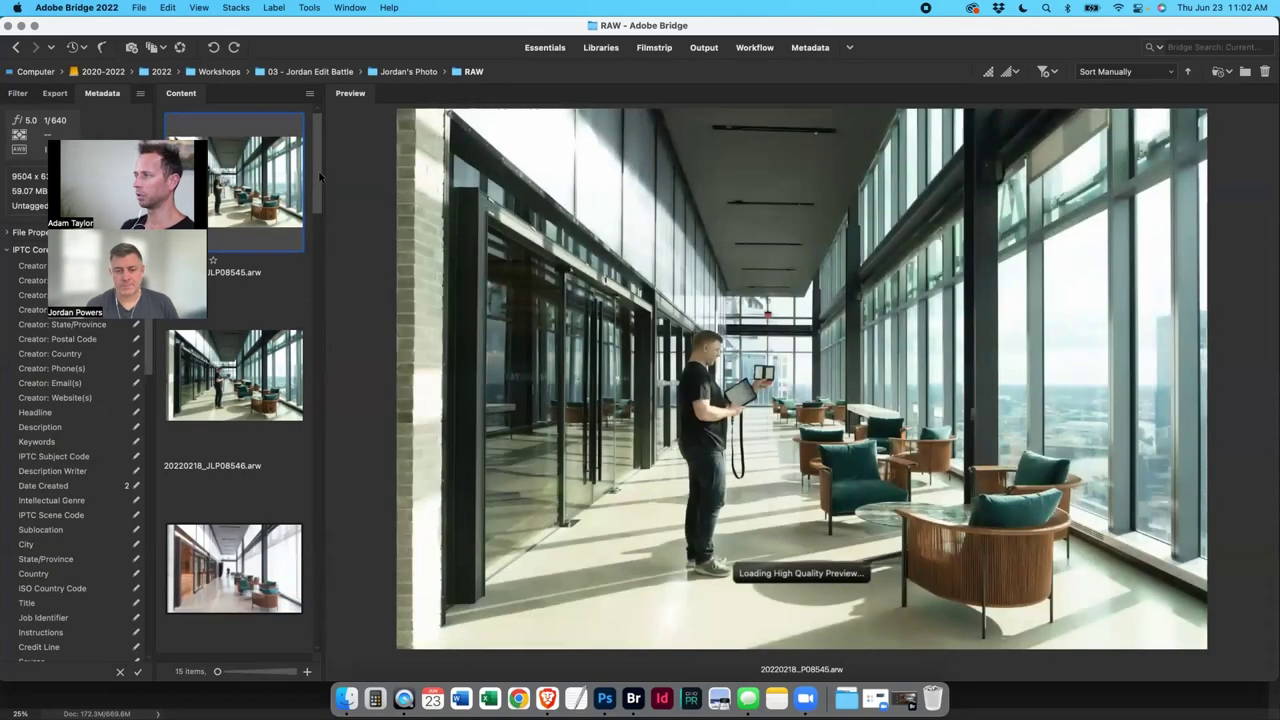
pyautogui.press('Down')
pyautogui.press('Down')
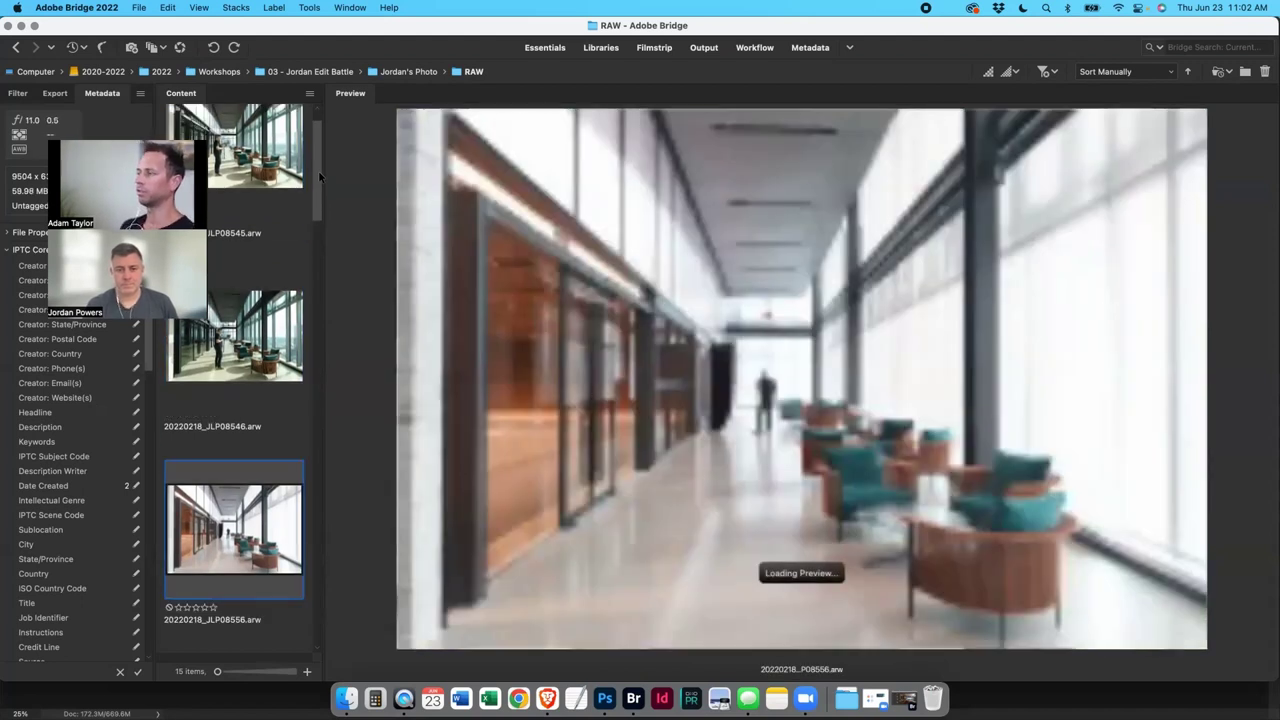
pyautogui.press('Down')
pyautogui.press('Down')
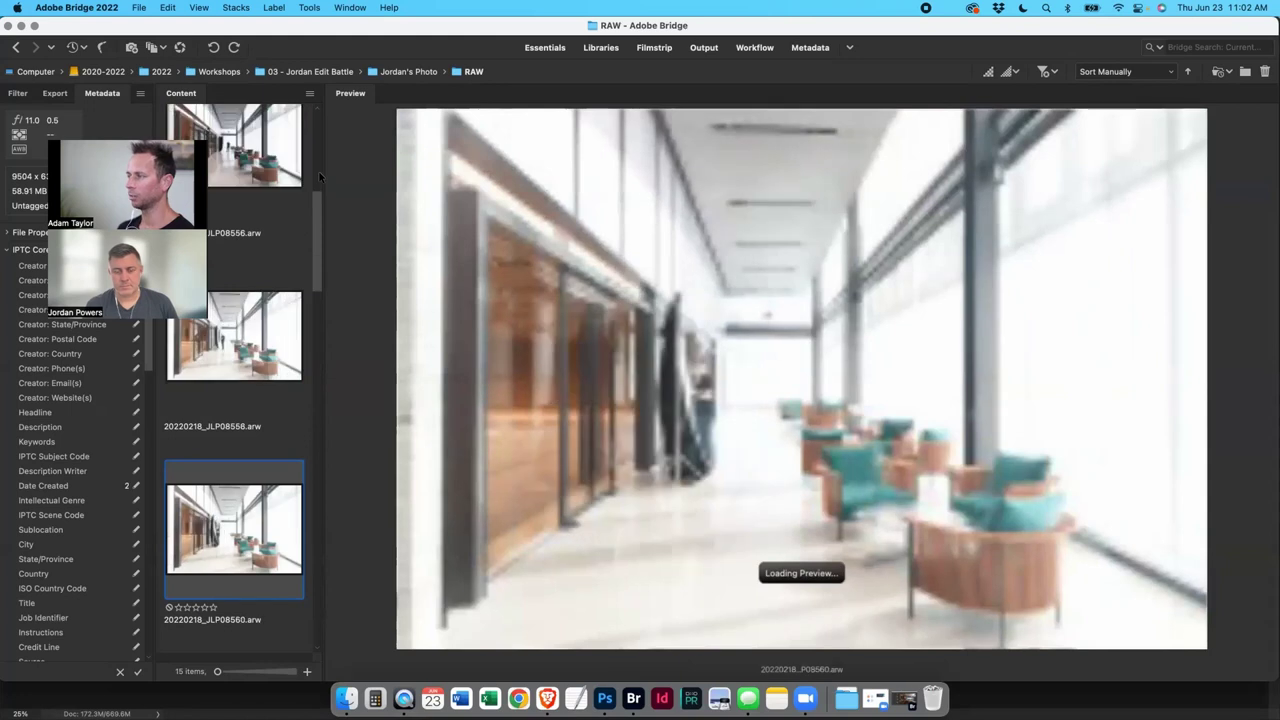
pyautogui.press('Up')
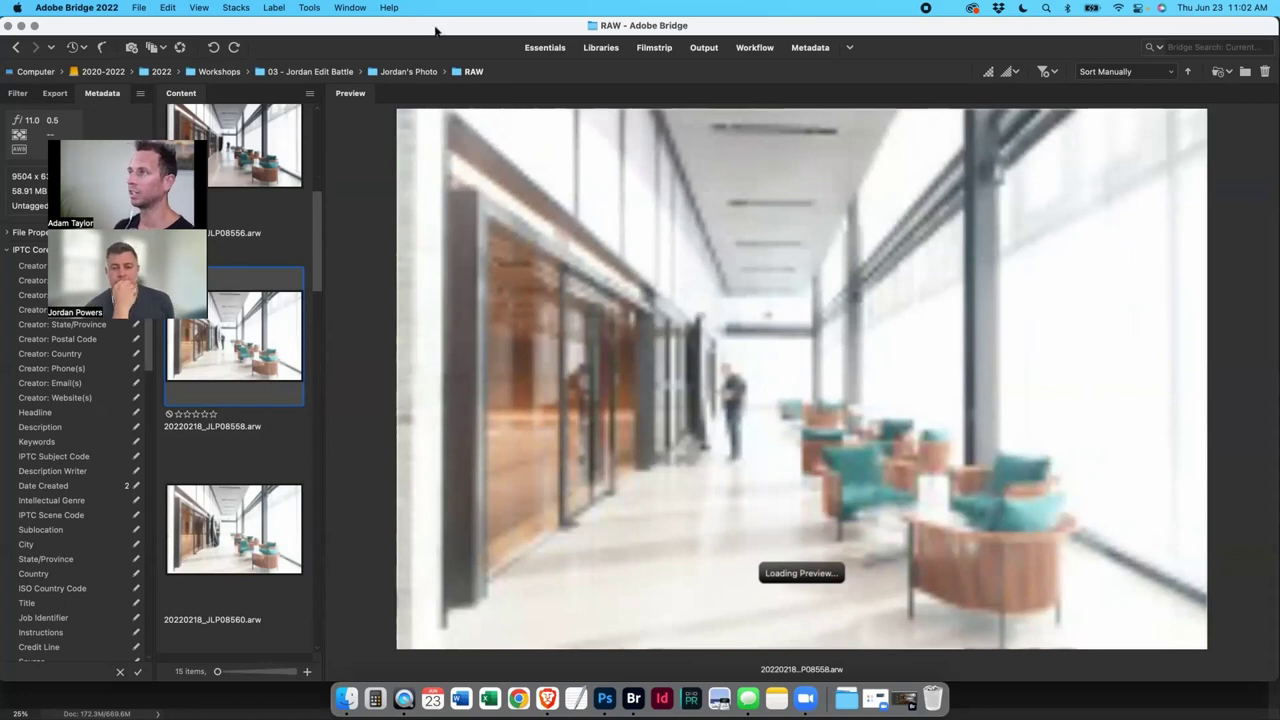
# - Compare RAW frames JLP08560 and JLP08558, and continue through the black flag shots to JLP08562
pyautogui.click(228, 543)
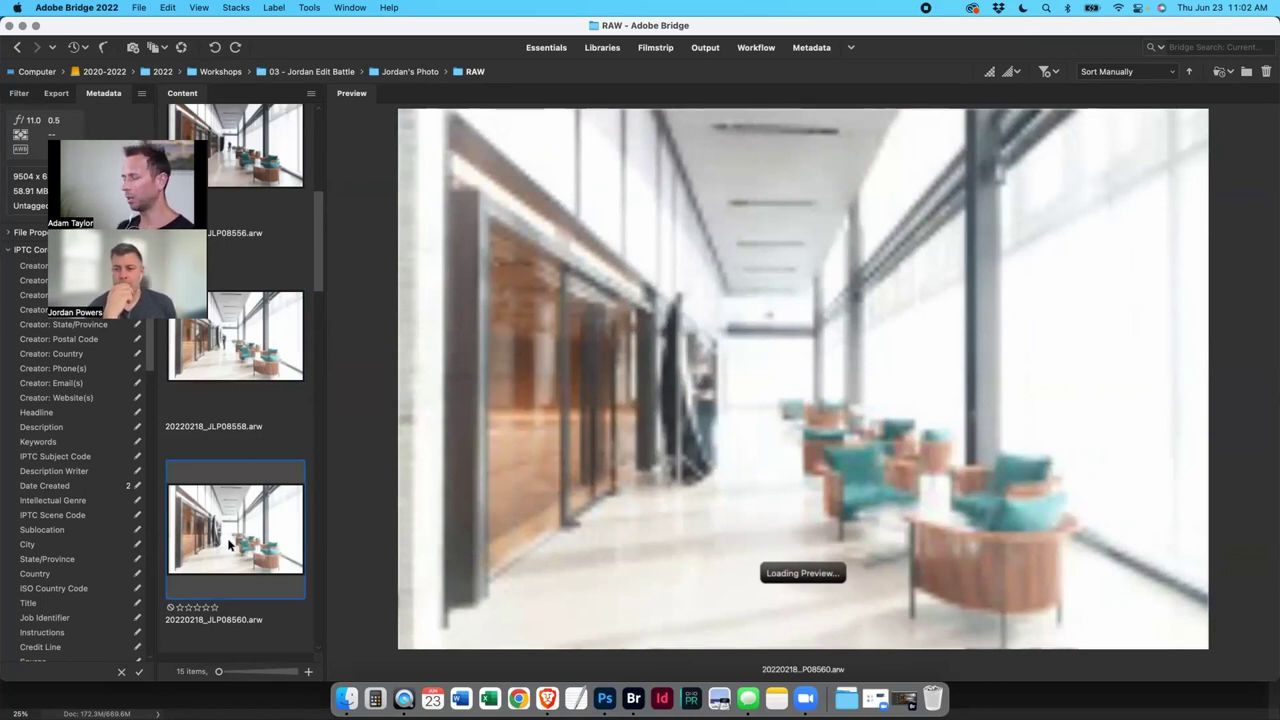
pyautogui.press('Up')
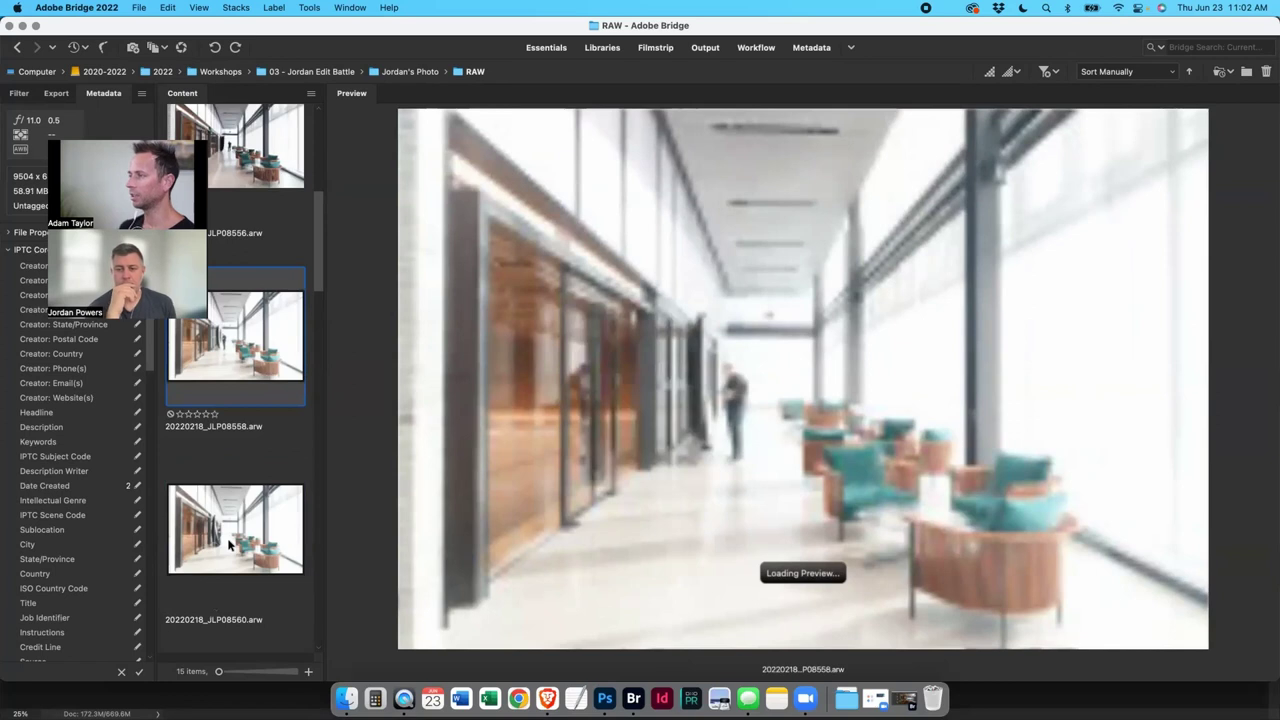
pyautogui.press('Down')
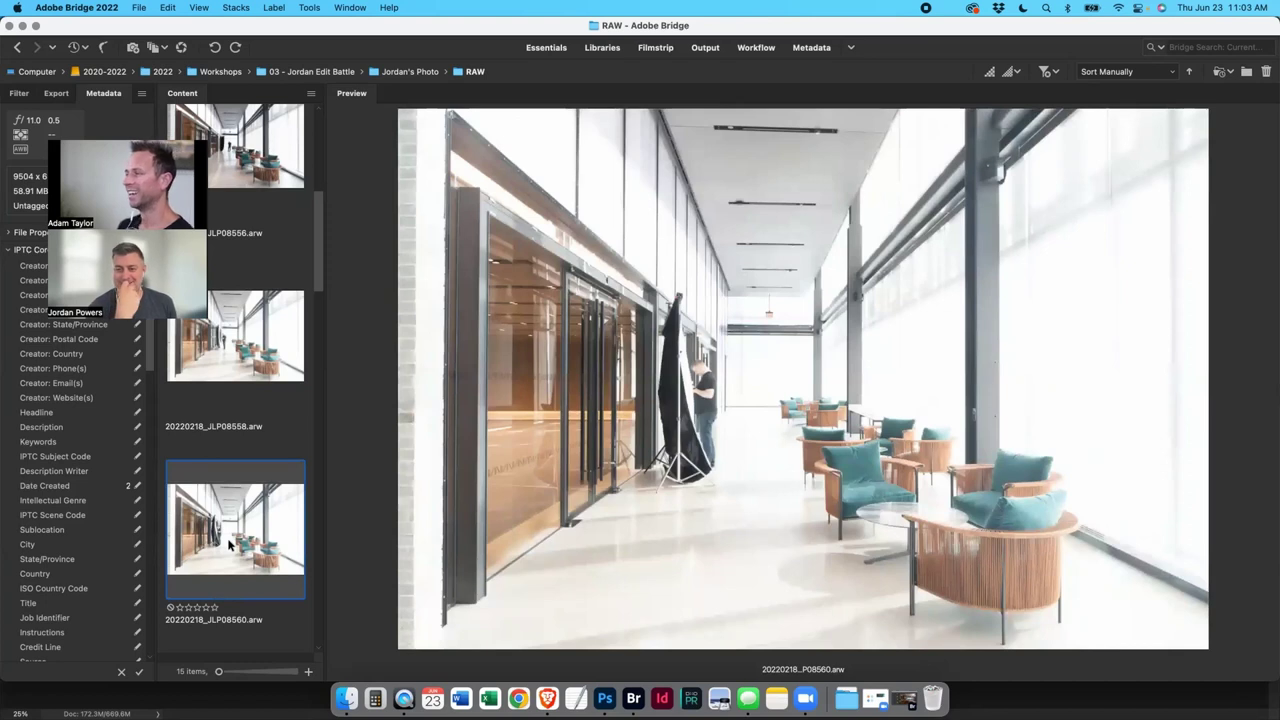
pyautogui.press('Down')
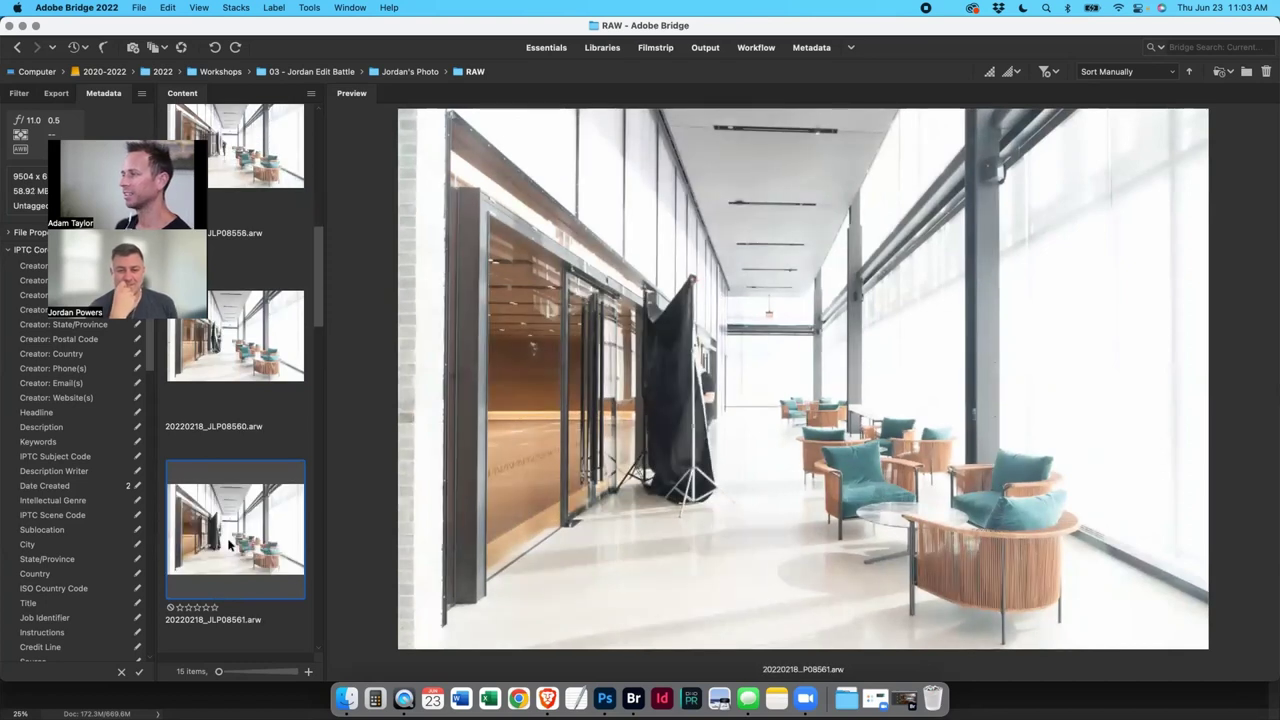
pyautogui.press('Down')
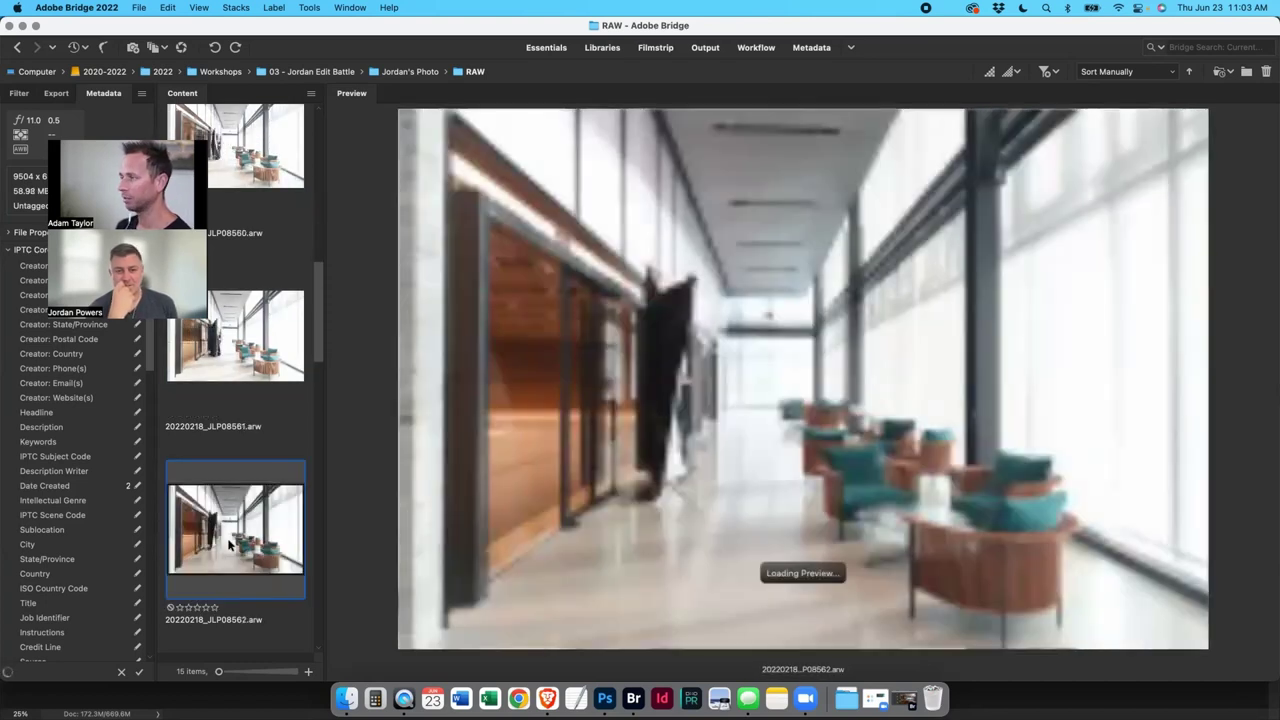
# - Preview the RAW frames without the black flag, from JLP08566 through the walking-model frame JLP08571
pyautogui.press('Down')
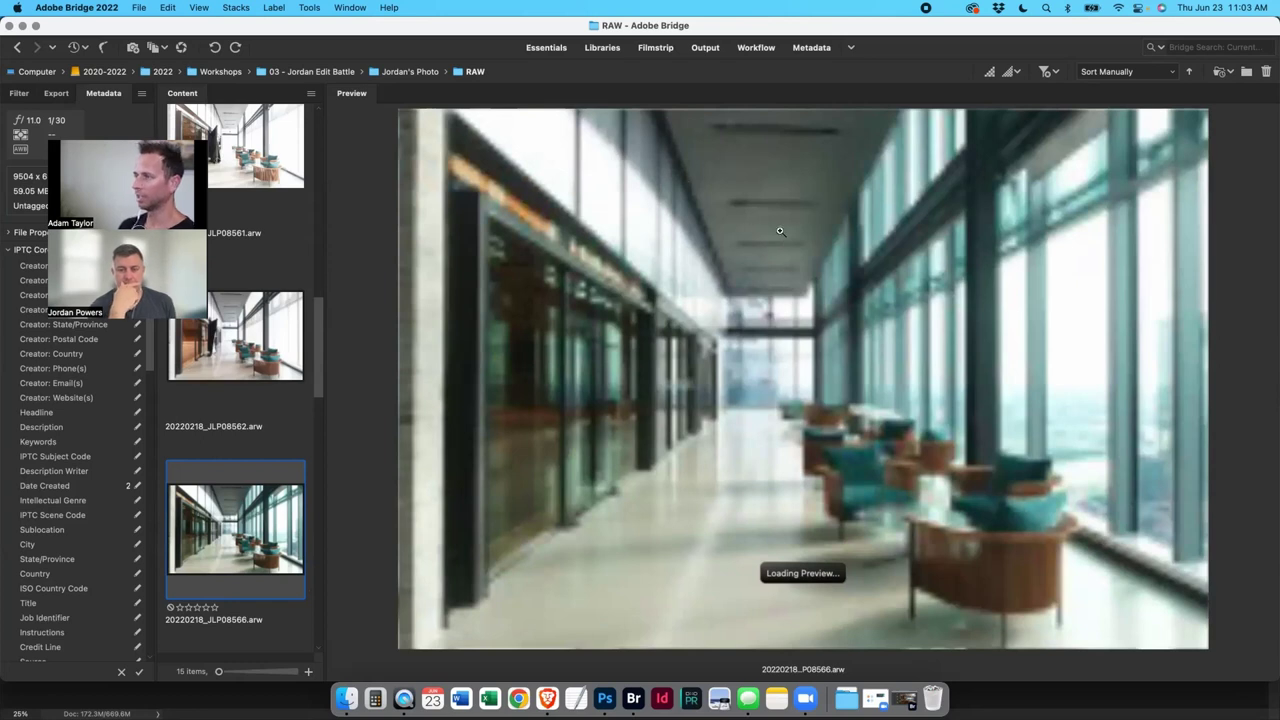
pyautogui.scroll(-2, 316, 377)
pyautogui.press('Down')
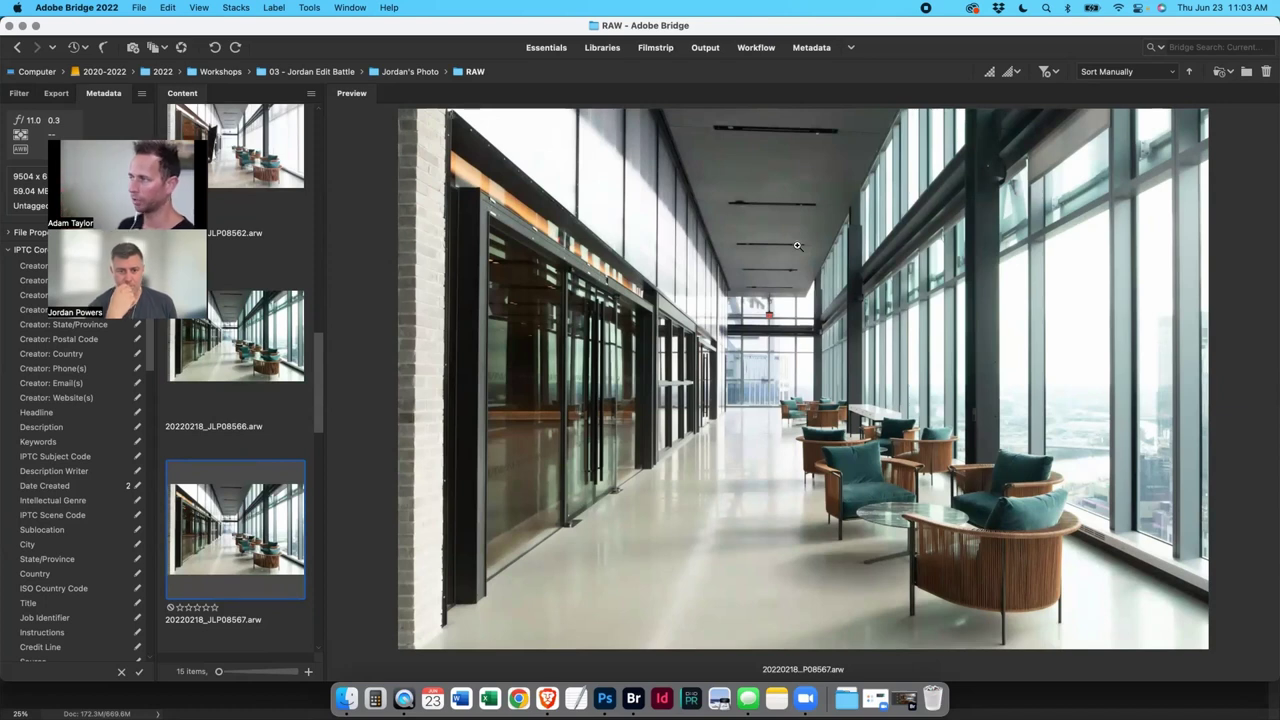
pyautogui.press('Down')
pyautogui.press('Down')
pyautogui.press('Down')
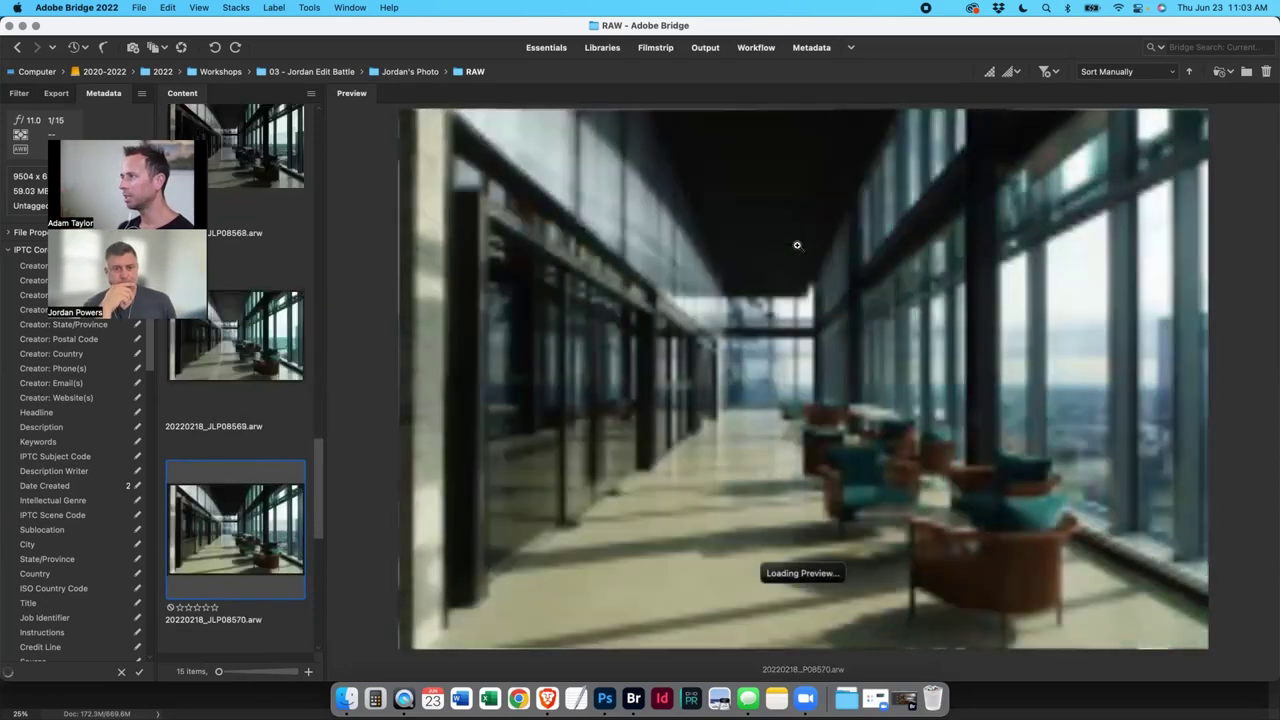
pyautogui.press('Down')
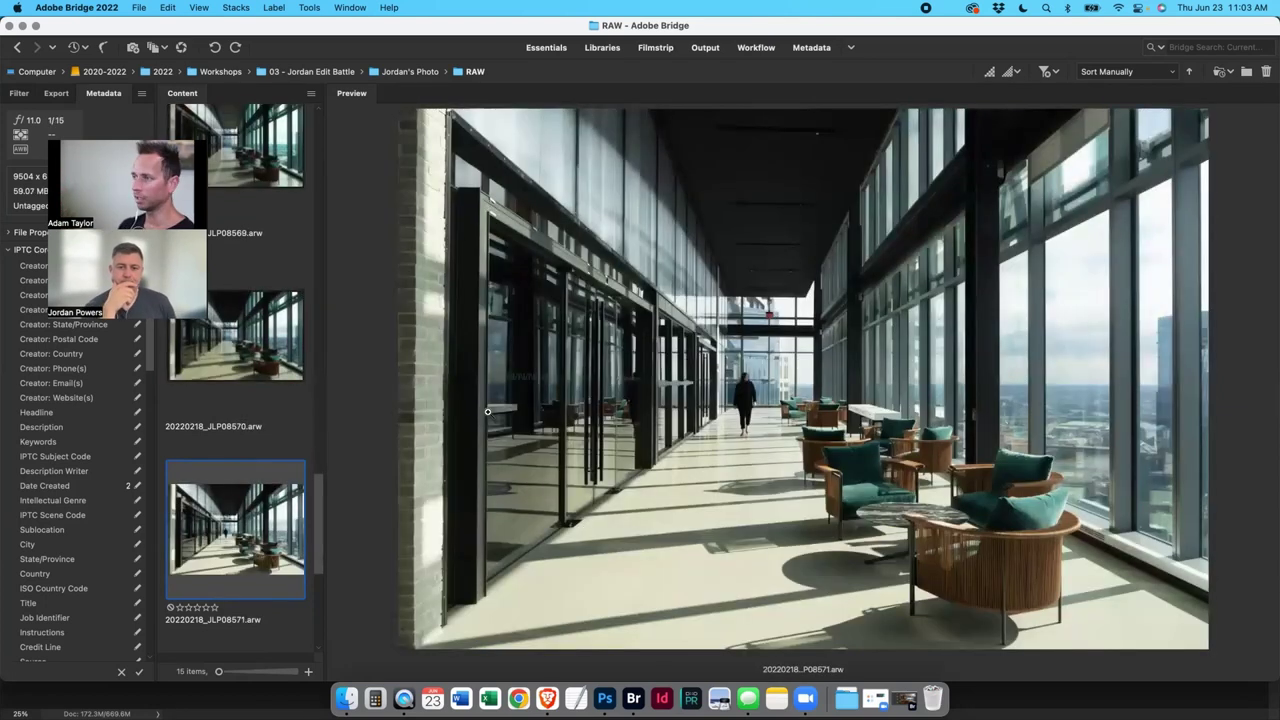
# - Check the last RAW thumbnails in the folder, and go back from JLP08571 to JLP08567
pyautogui.scroll(-3, 285, 553)
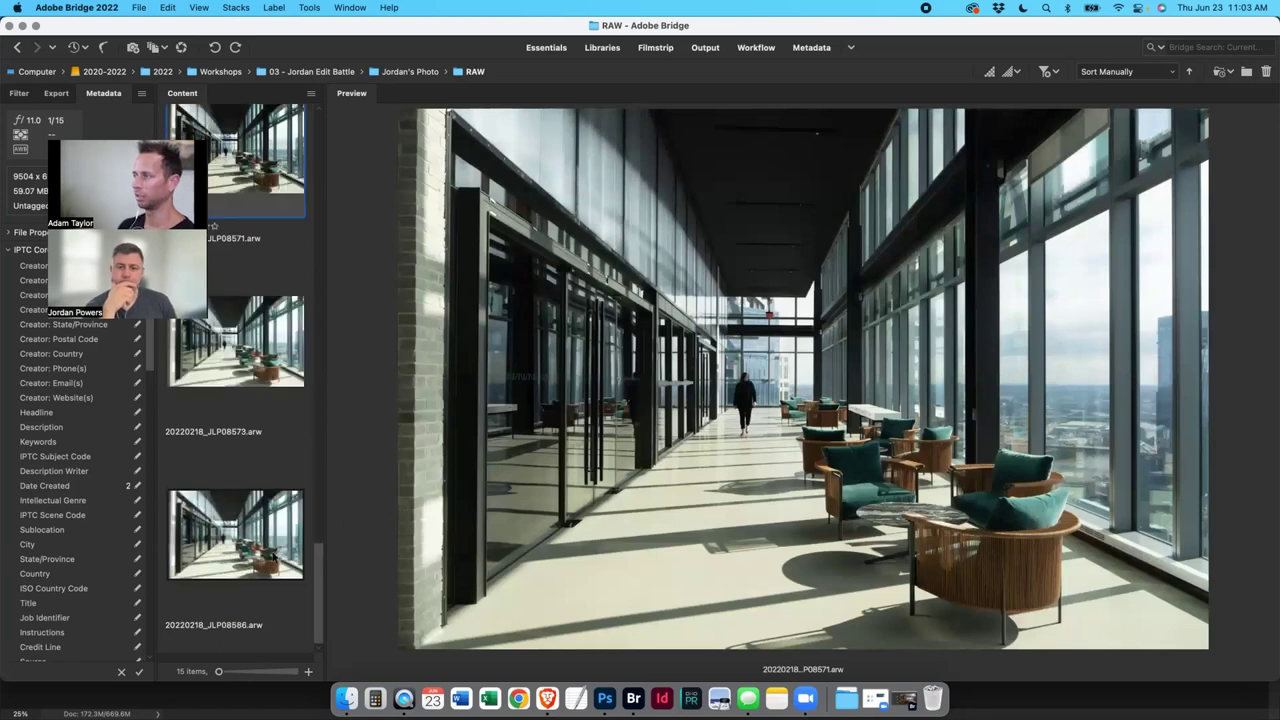
pyautogui.scroll(3, 274, 548)
pyautogui.press('Up')
pyautogui.press('Up')
pyautogui.press('Up')
pyautogui.press('Up')
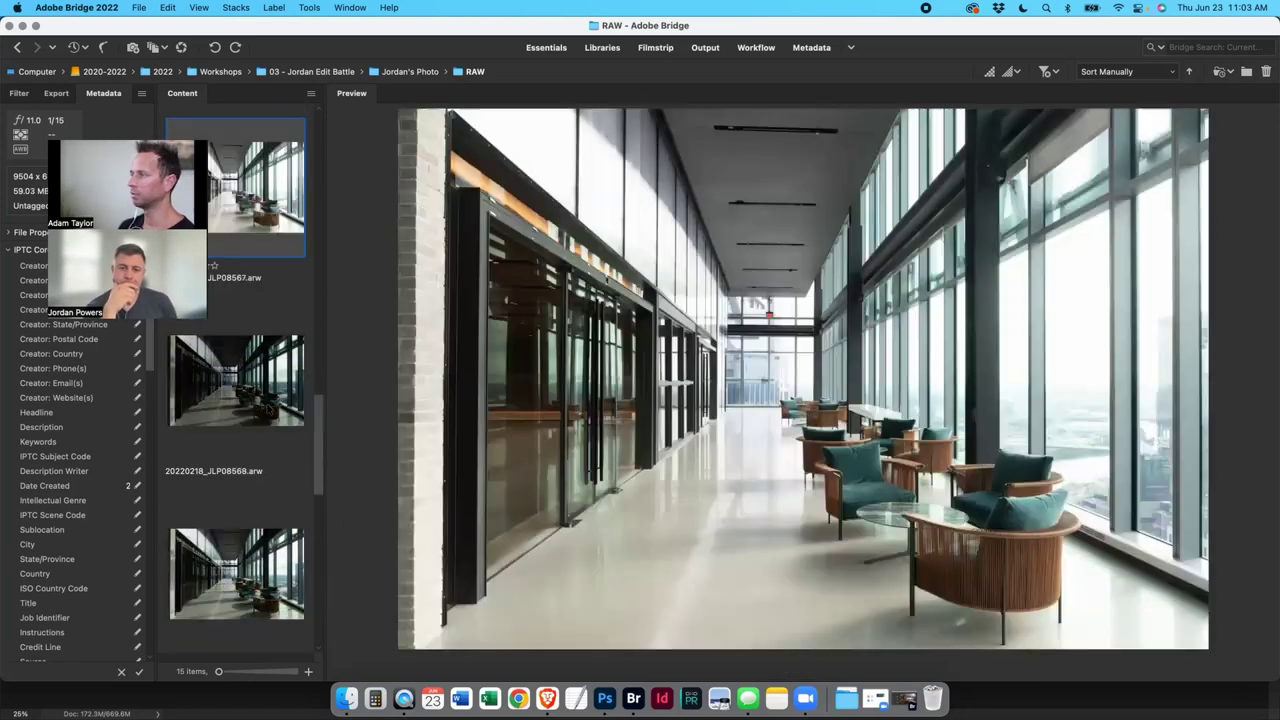
# - Preview RAW frame JLP08566 again and advance to the darker exposure JLP08568
pyautogui.scroll(2, 289, 463)
pyautogui.click(289, 463)
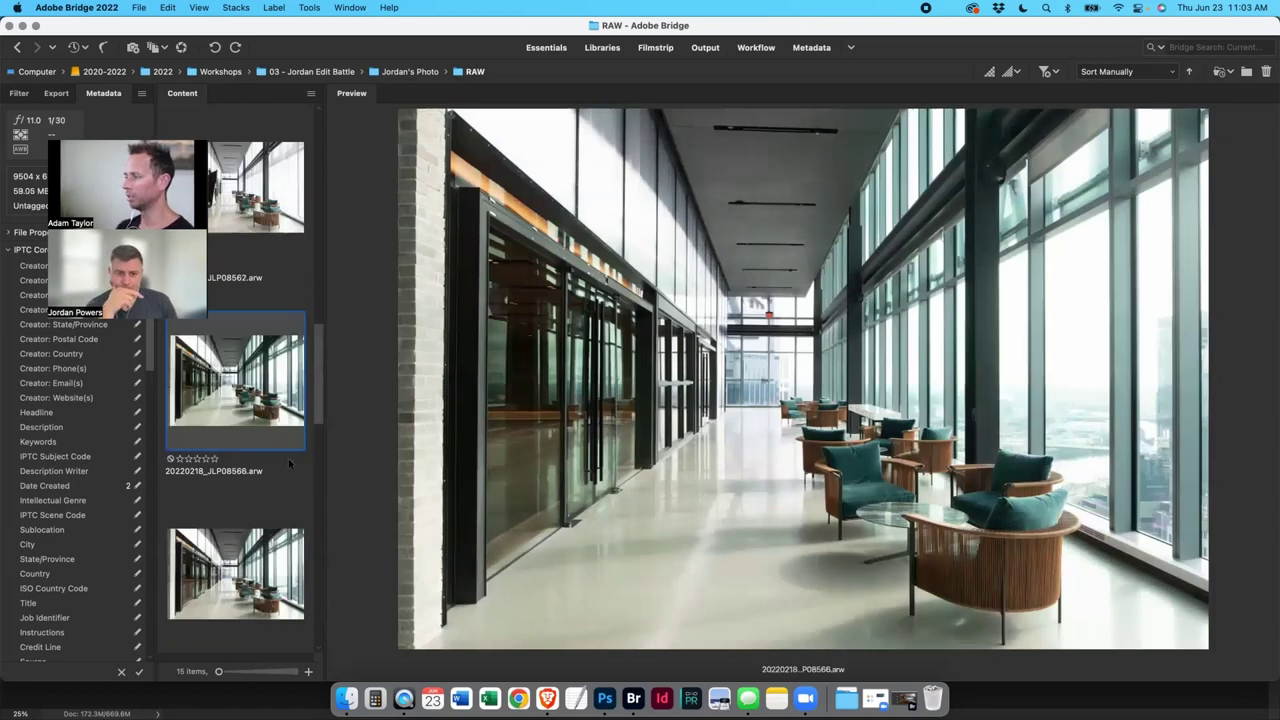
pyautogui.press('Down')
pyautogui.press('Down')
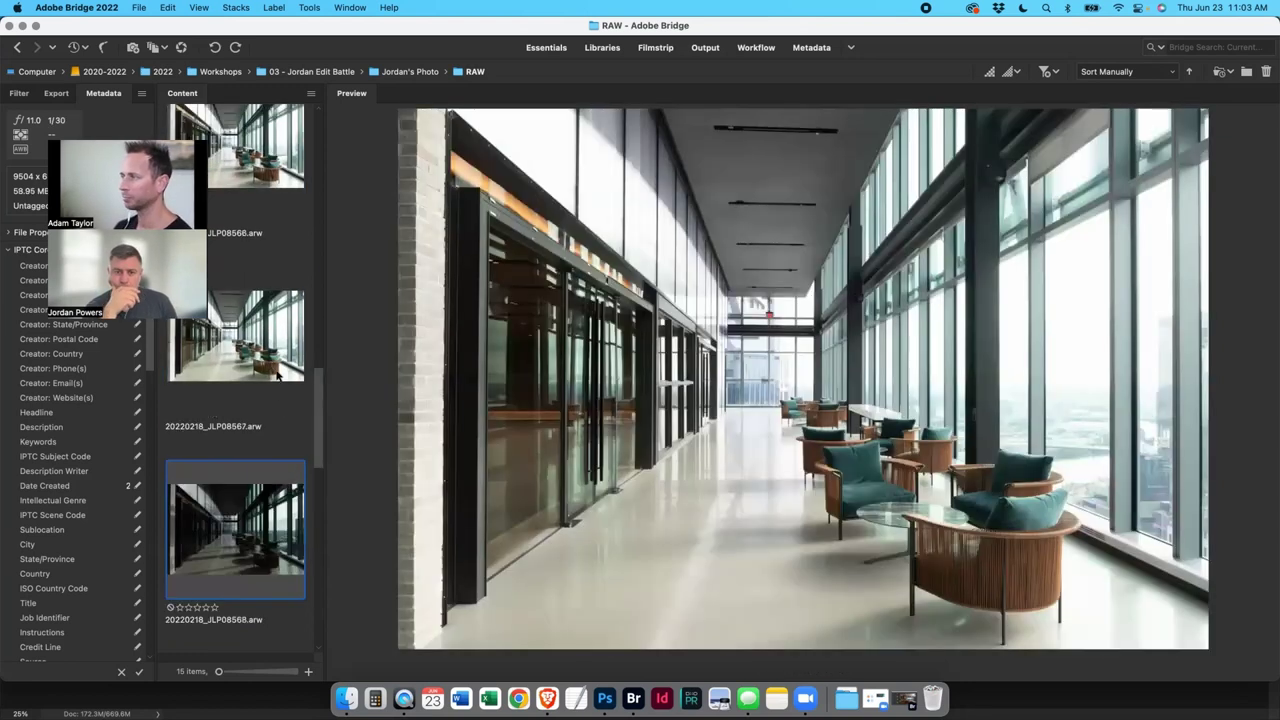
# - Advance to RAW frame JLP08570 and alternate with JLP08569 to compare the two exposures
pyautogui.press('Down')
pyautogui.press('Down')
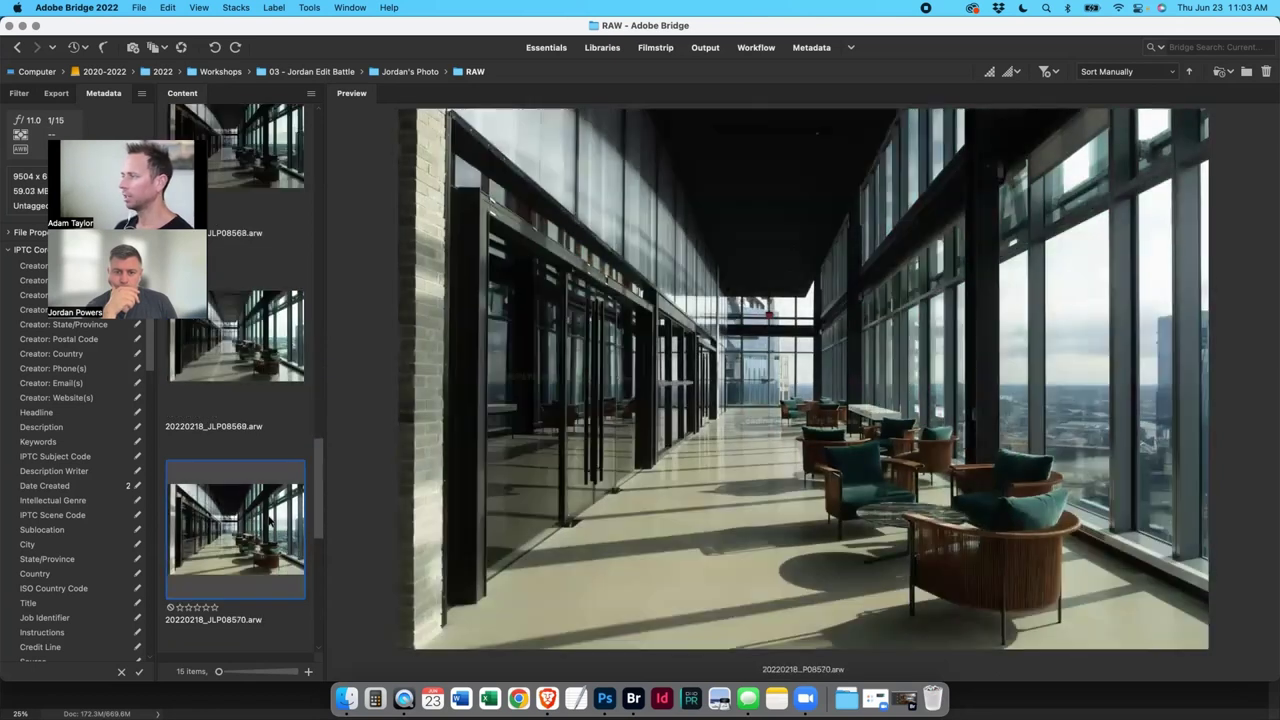
pyautogui.press('Up')
pyautogui.press('Down')
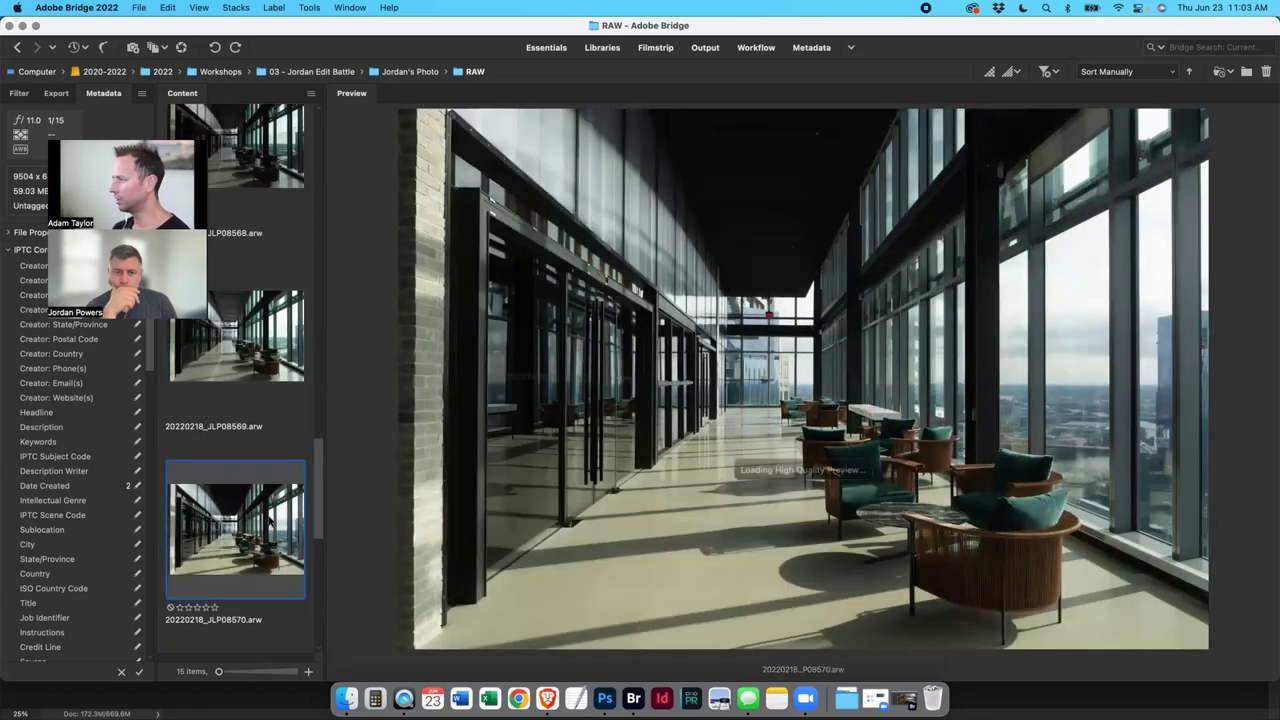
pyautogui.press('Up')
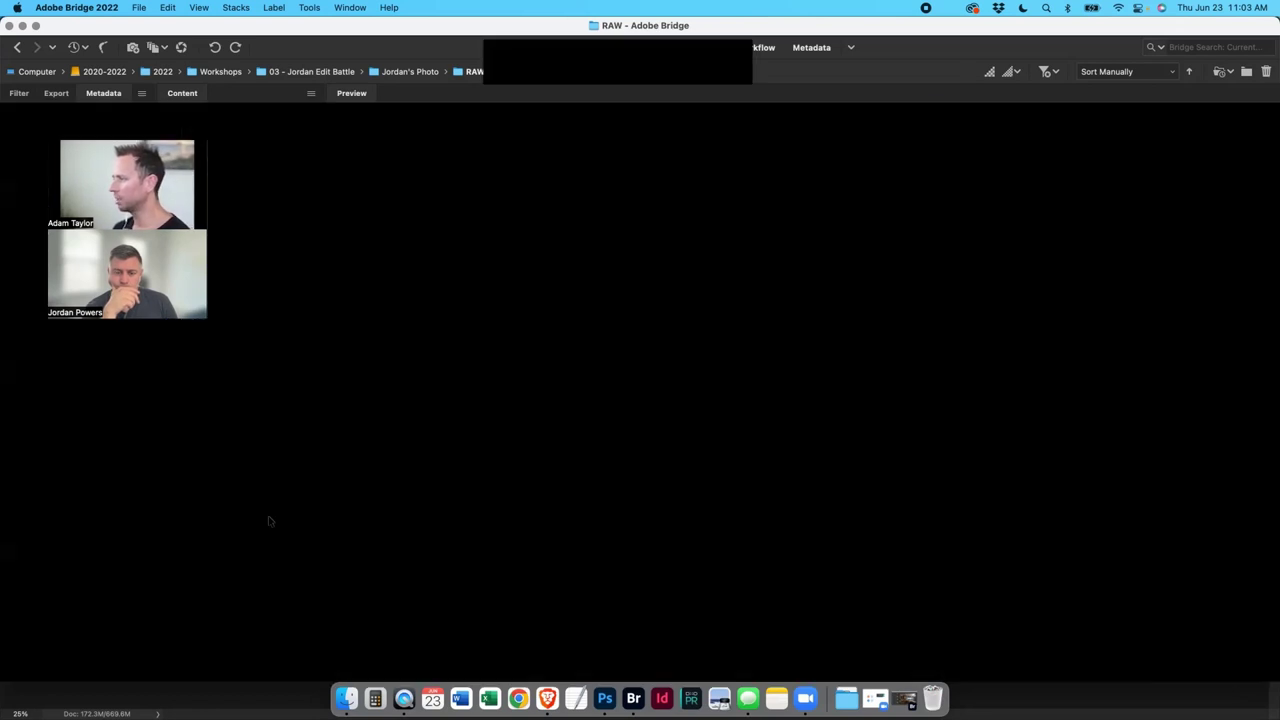
pyautogui.press('Down')
pyautogui.press('Up')
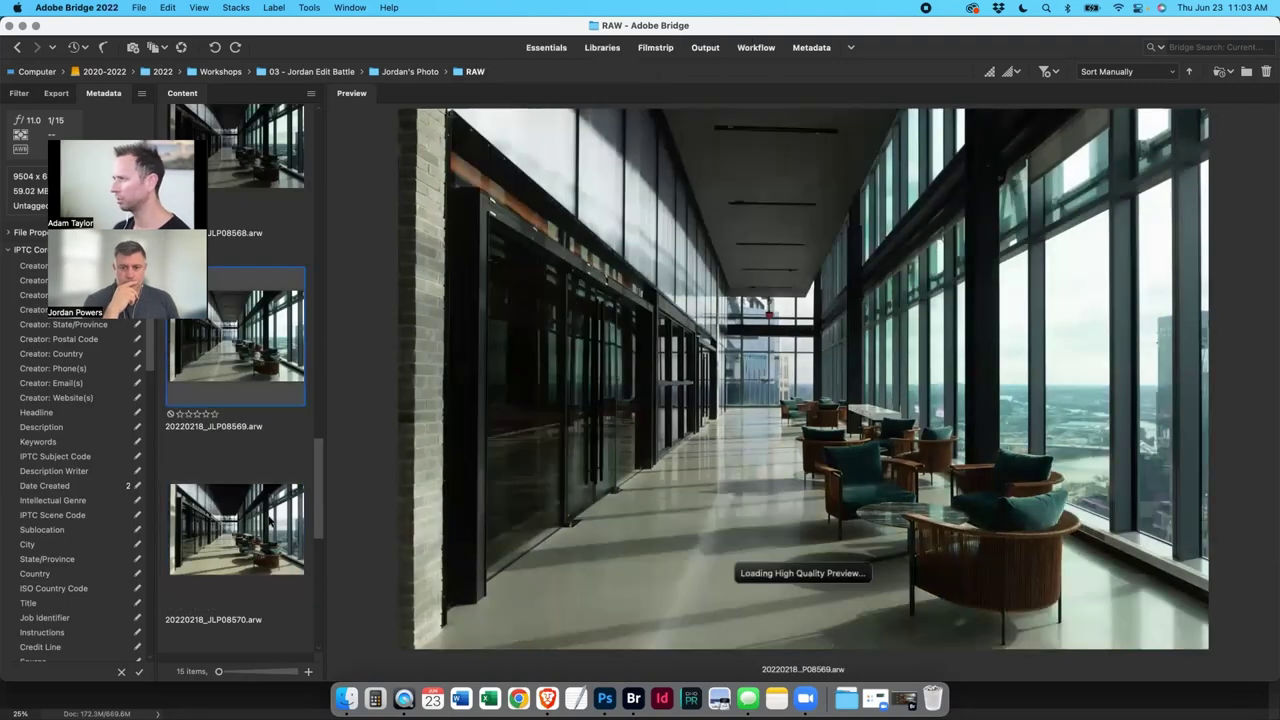
pyautogui.press('Down')
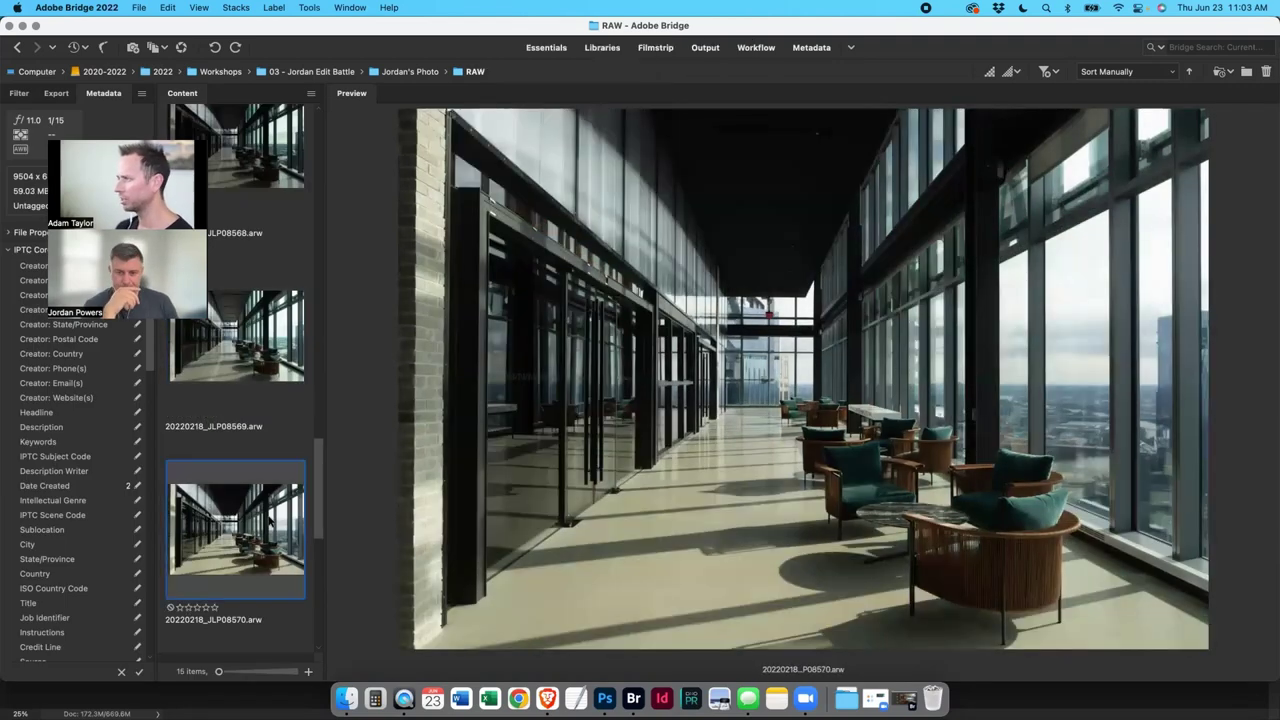
# - Preview the walking-model RAW frames from JLP08571 through JLP08573 to JLP08586
pyautogui.press('Down')
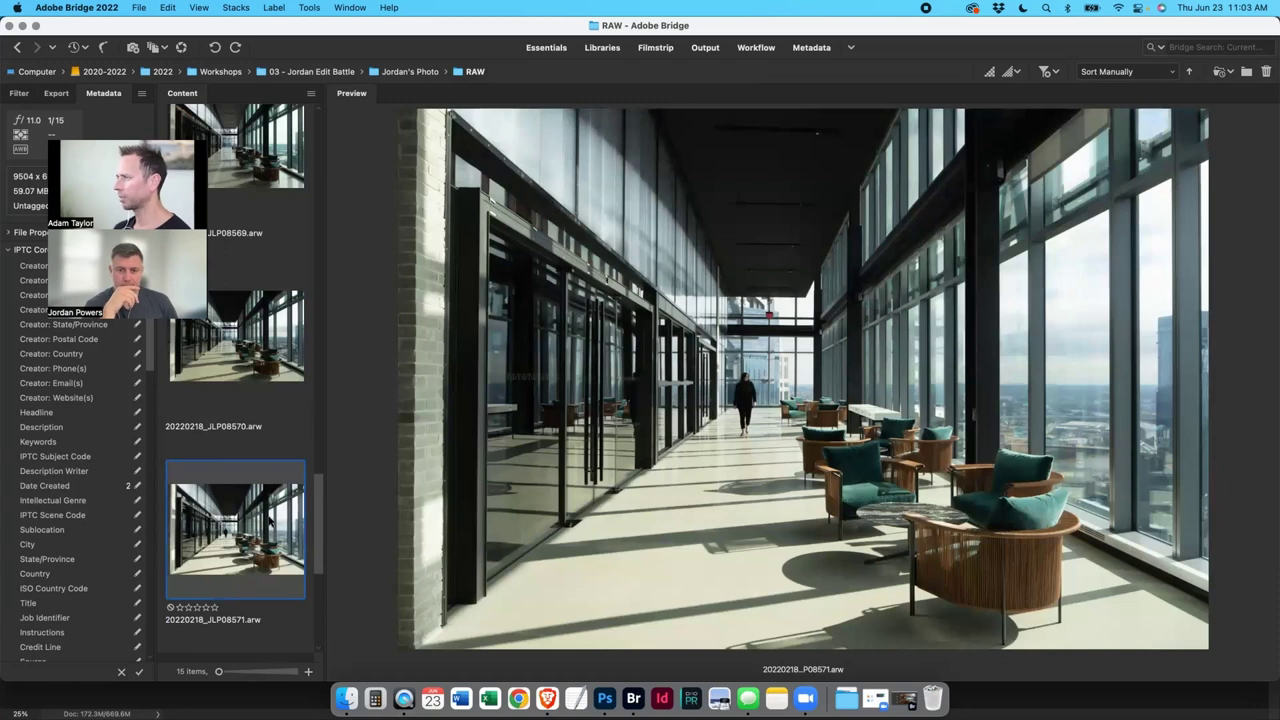
pyautogui.press('Down')
pyautogui.press('Down')
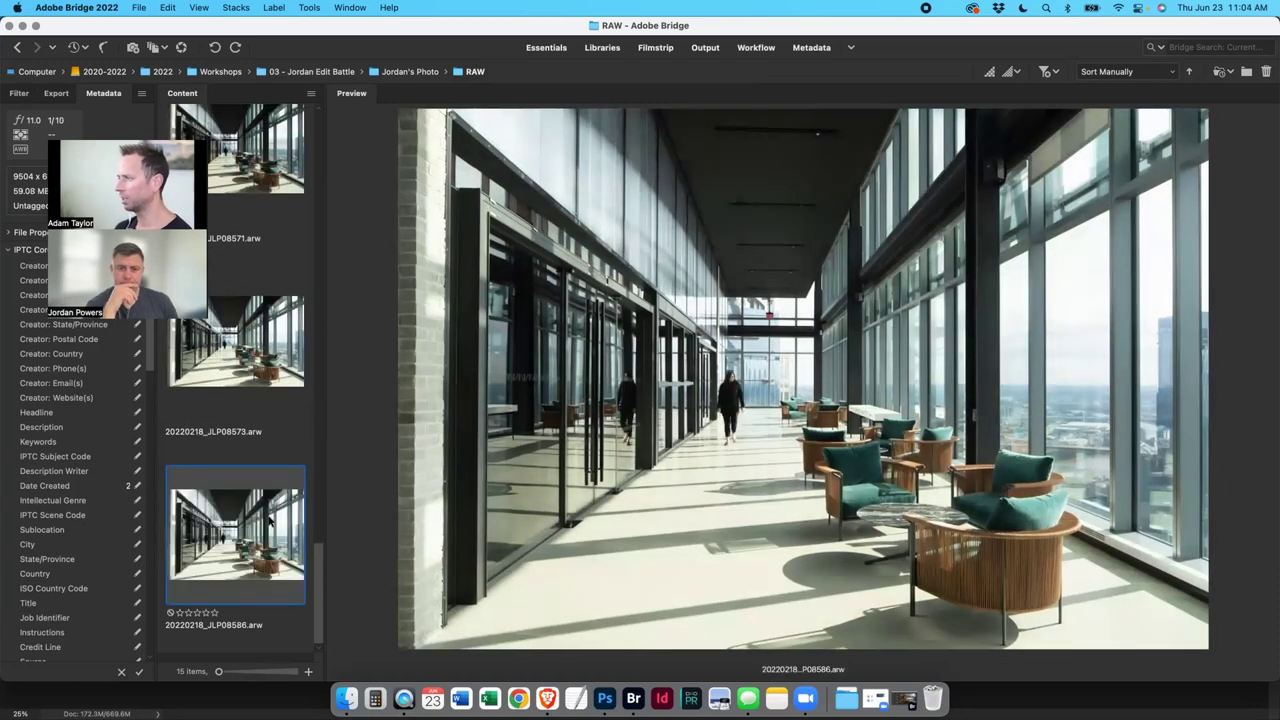
pyautogui.press('Up')
pyautogui.press('Down')
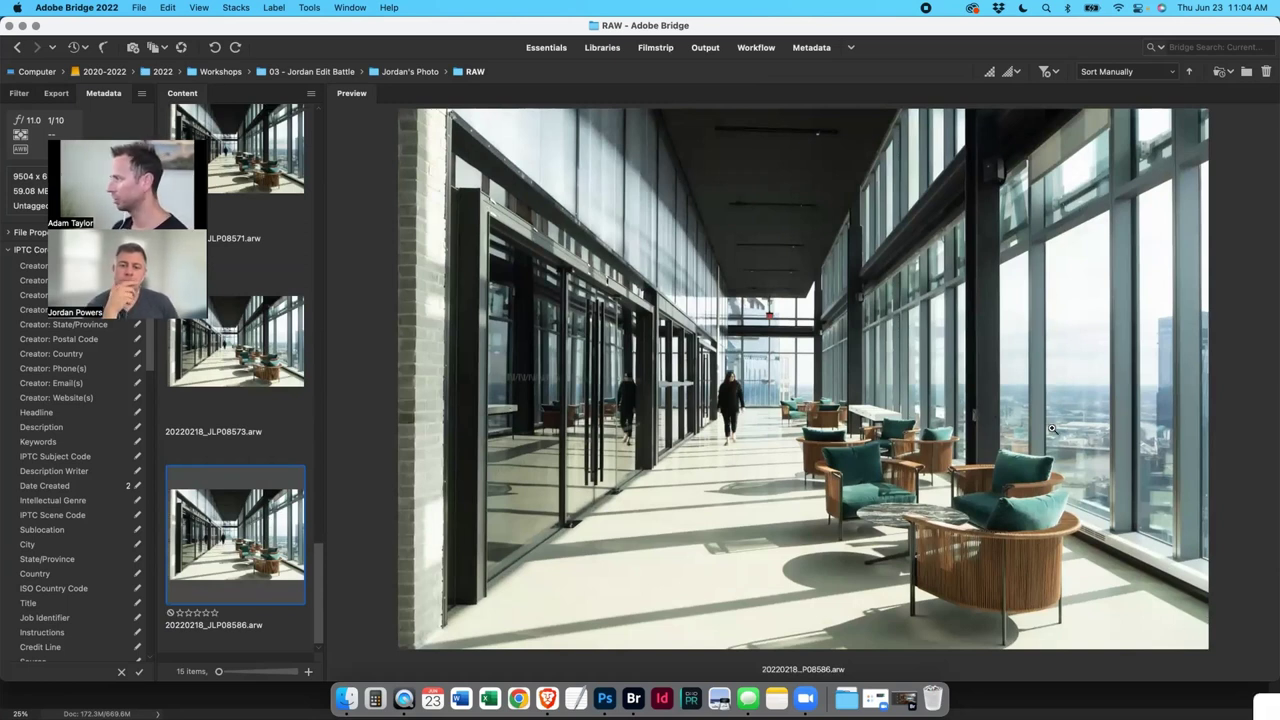
# - Step back from JLP08586 through the walking-model frame JLP08571 to JLP08569
pyautogui.press('Up')
pyautogui.press('Up')
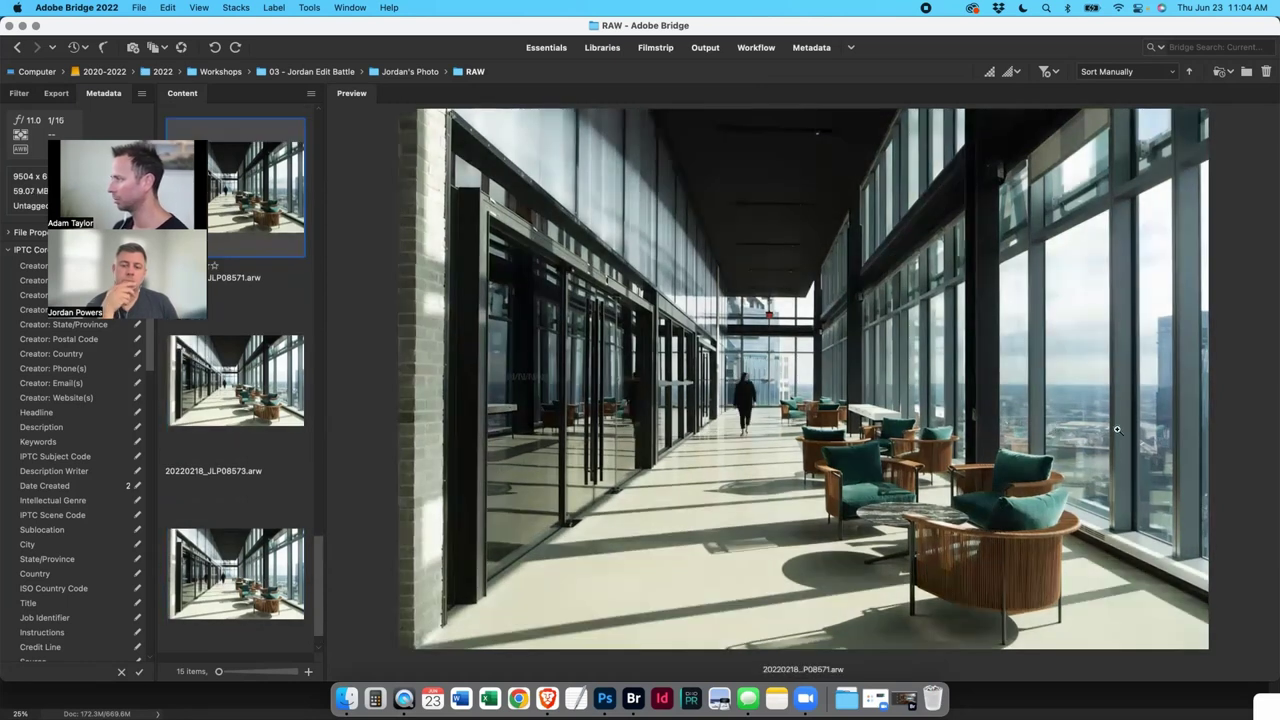
pyautogui.press('Up')
pyautogui.press('Up')
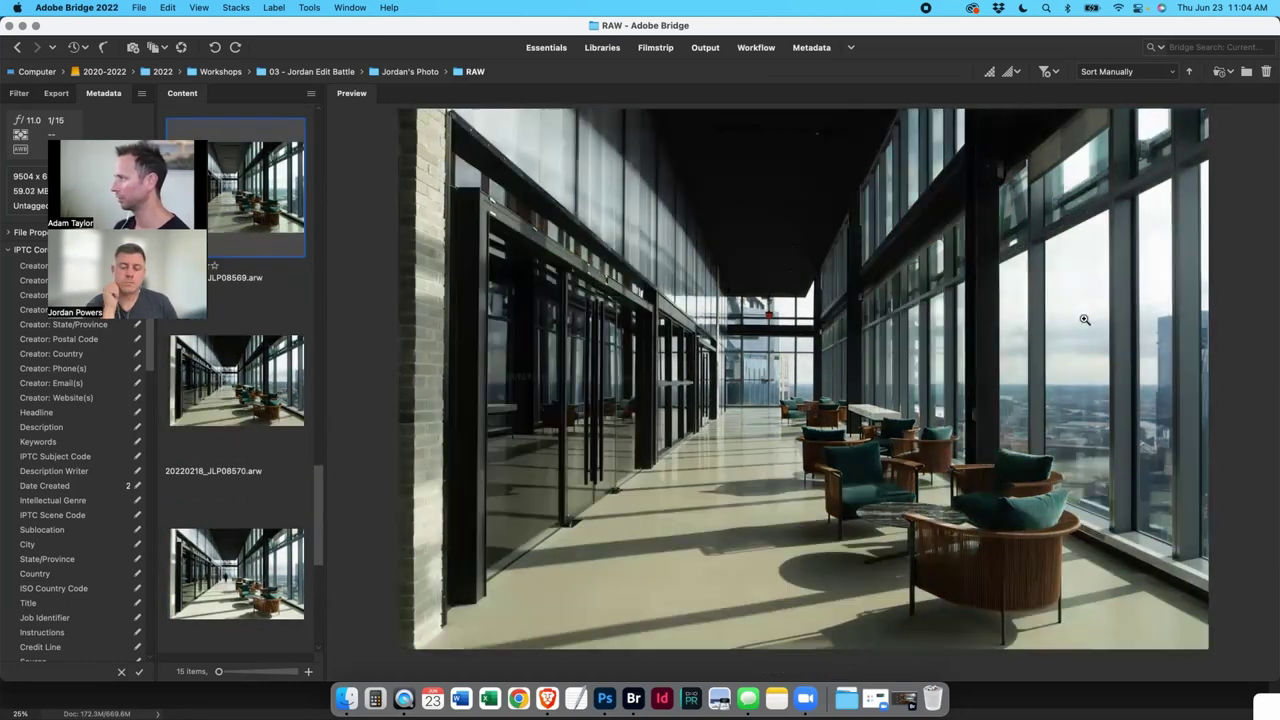
# - Flip repeatedly between RAW frames JLP08569 and JLP08570 to compare the window view, glass reflections and floor shadows
pyautogui.press('Down')
pyautogui.press('Up')
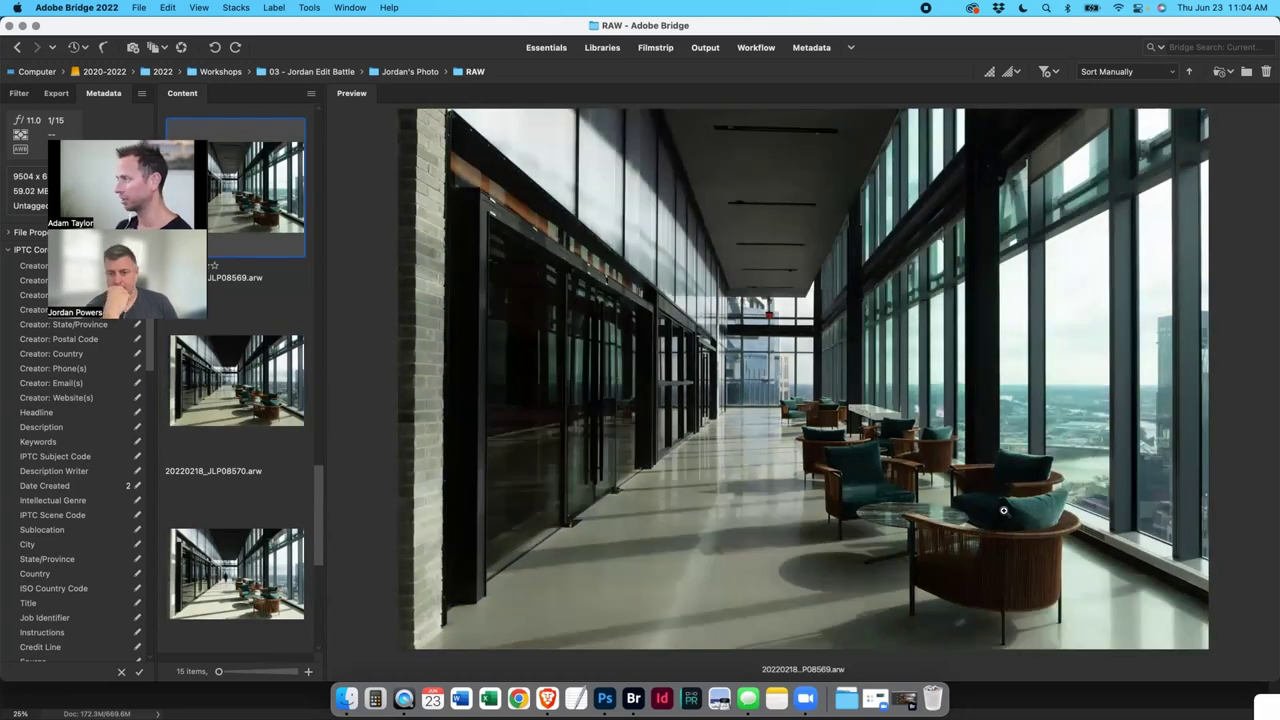
pyautogui.press('Down')
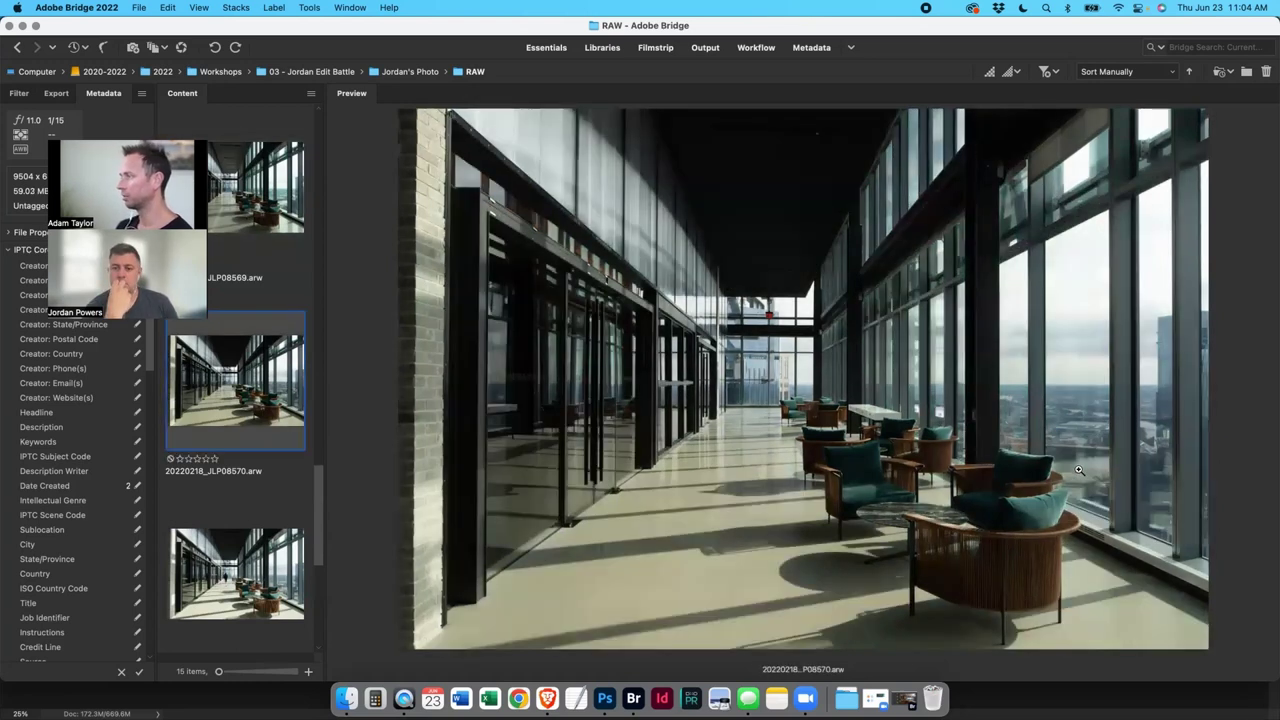
pyautogui.press('Up')
pyautogui.press('Down')
pyautogui.press('Up')
pyautogui.press('Down')
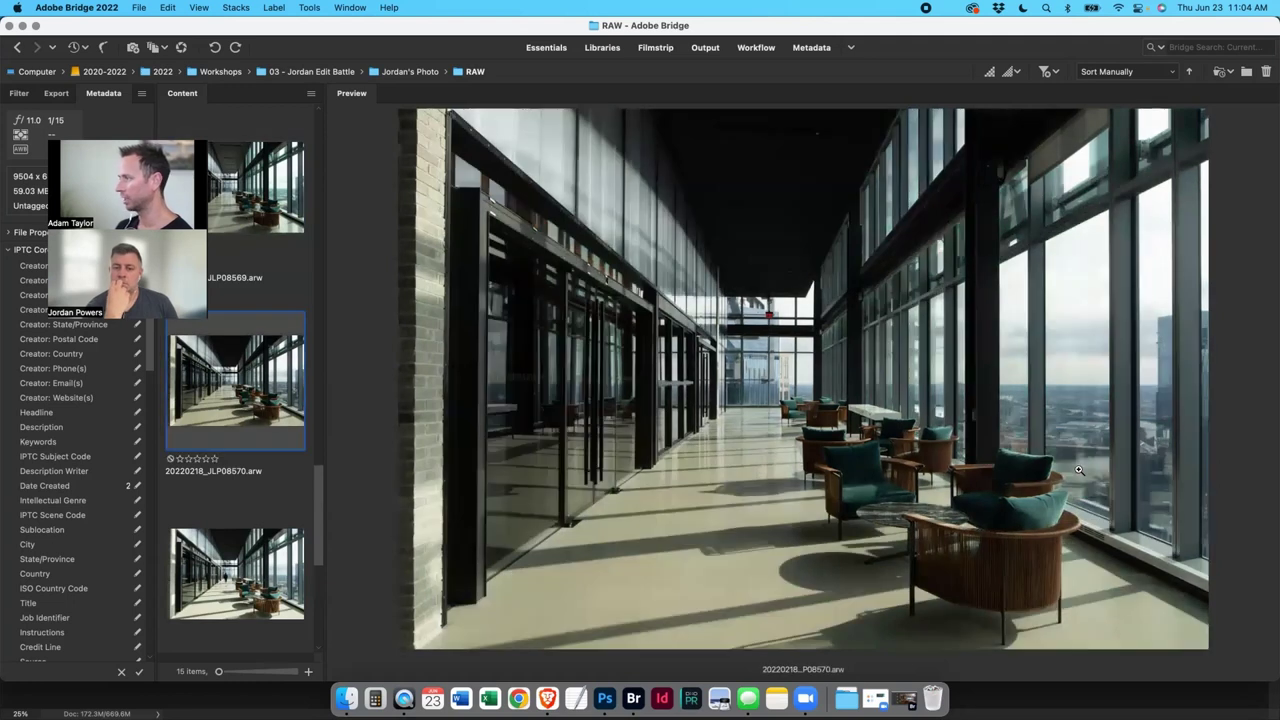
pyautogui.press('Up')
pyautogui.press('Down')
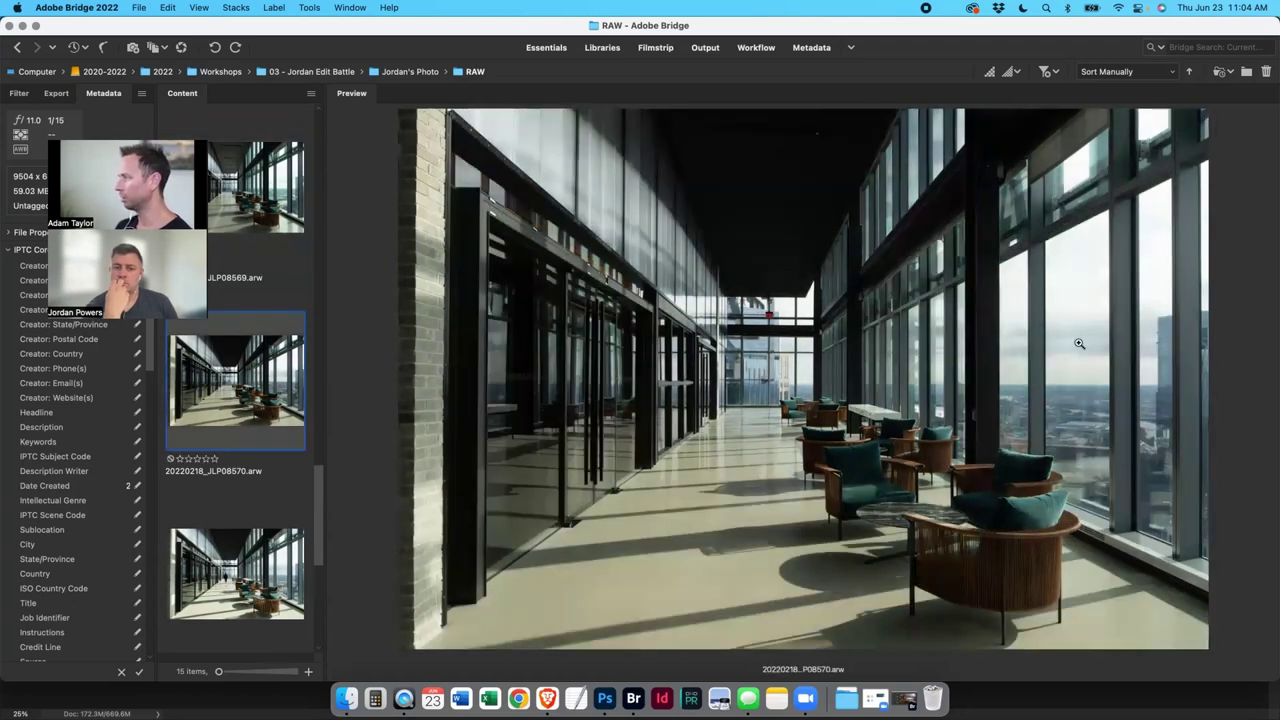
pyautogui.press('Up')
pyautogui.press('Down')
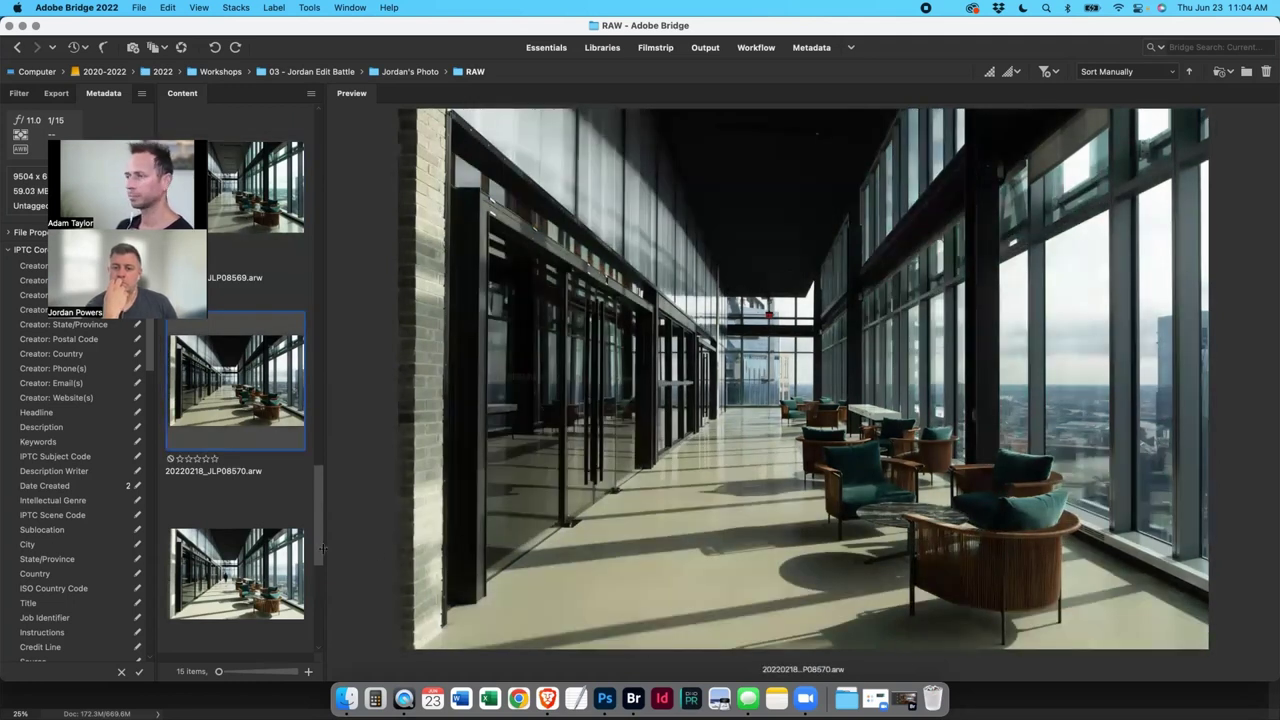
# - Preview the last RAW frame in the folder, JLP08586, and switch to the layered document in Photoshop
pyautogui.scroll(-5, 277, 568)
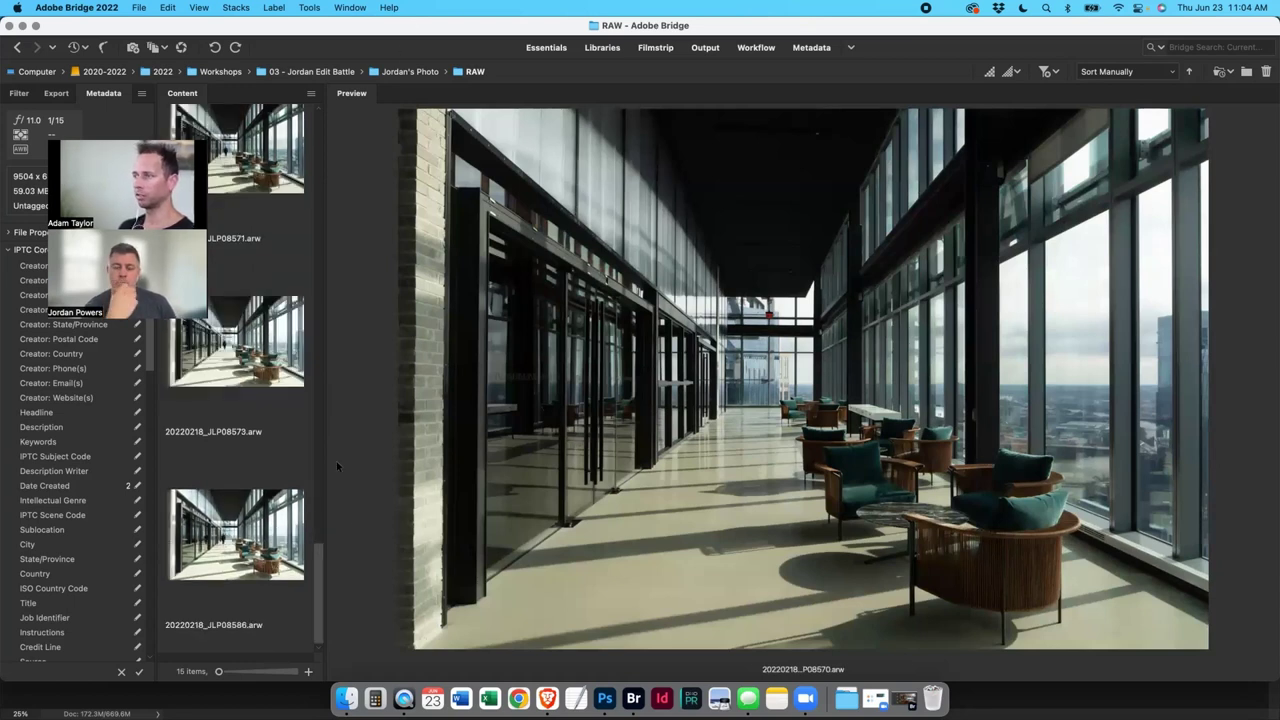
pyautogui.click(282, 567)
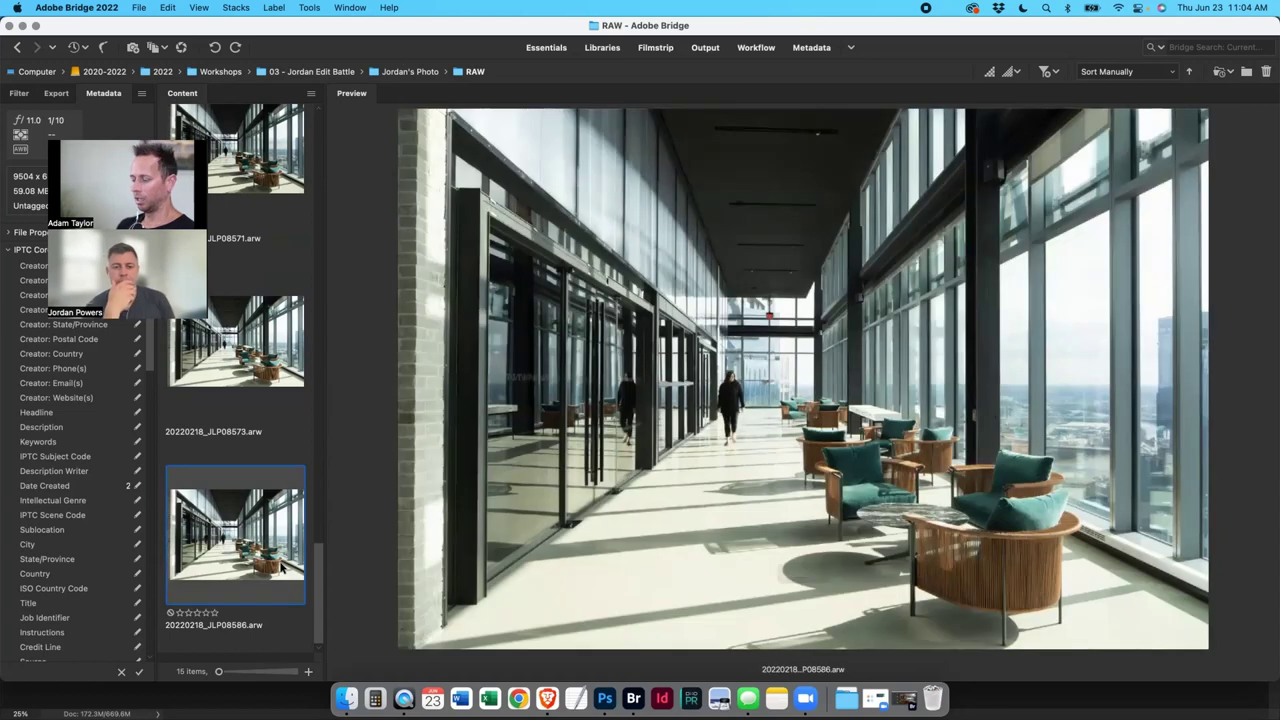
pyautogui.click(604, 698)
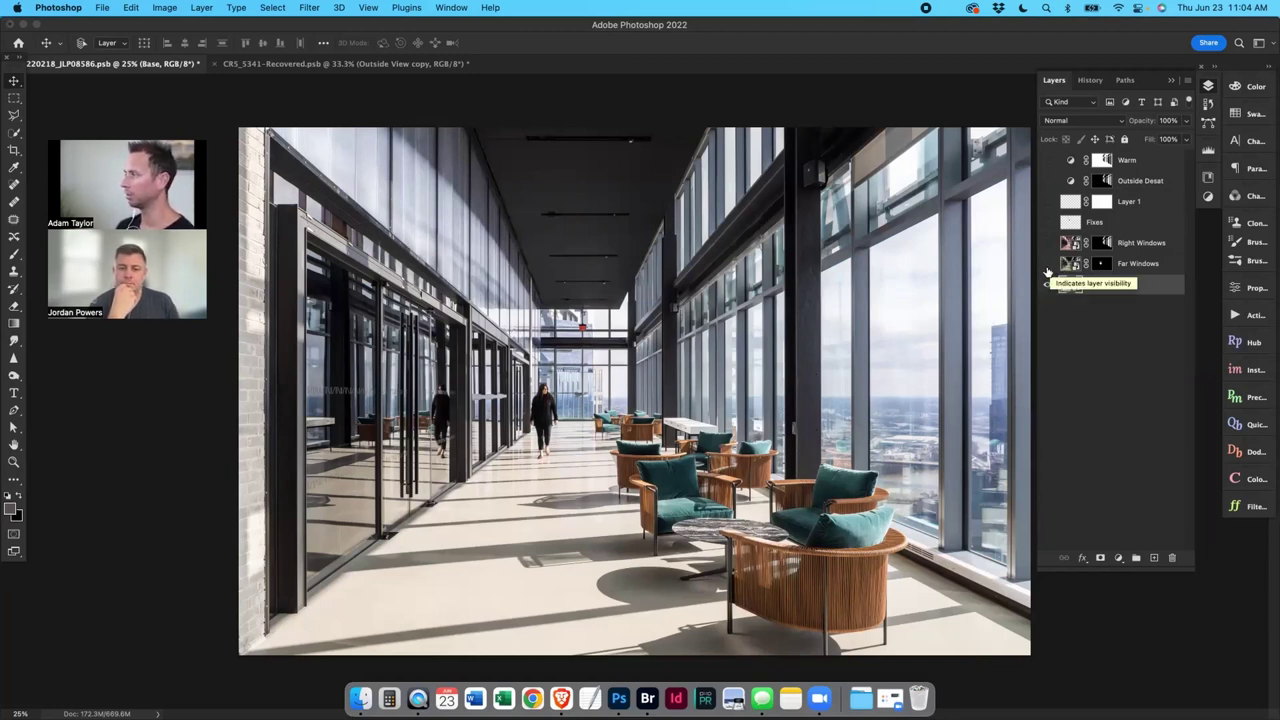
# - Show the Far Windows layer, and temporarily disable its layer mask to inspect the full unmasked exposure
pyautogui.click(1098, 266)
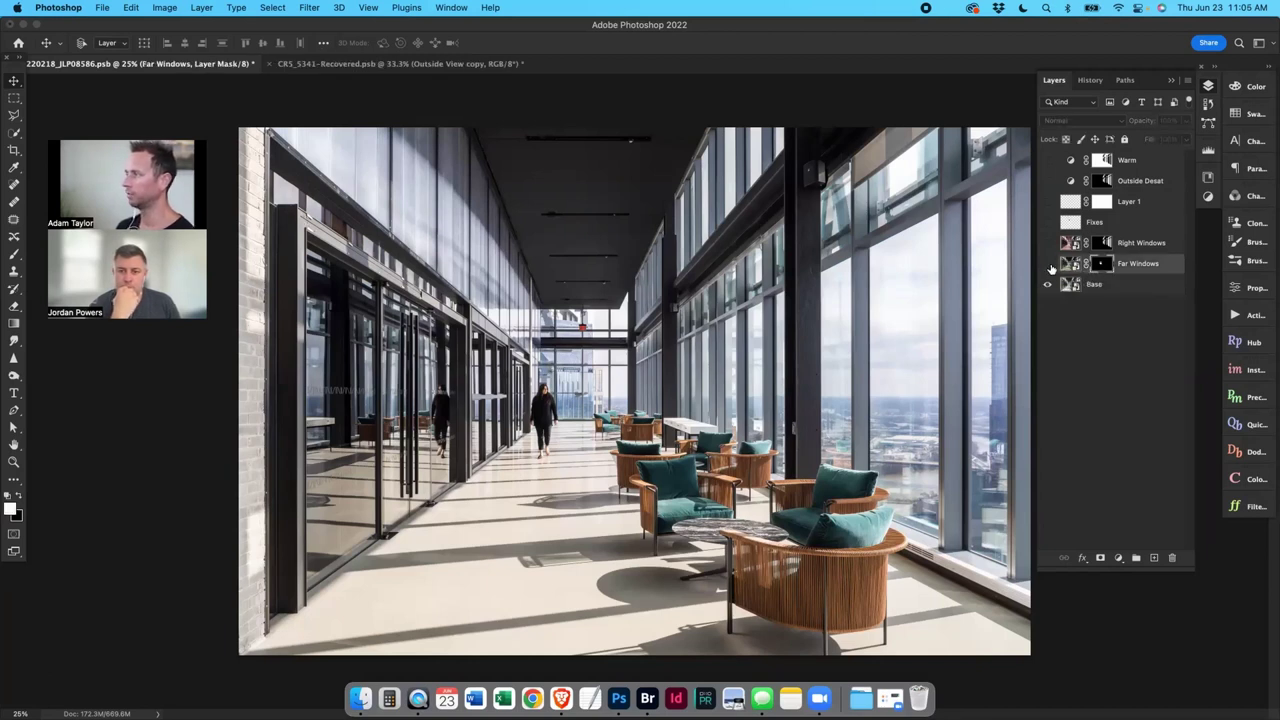
pyautogui.keyDown('shift'); pyautogui.click(1101, 263); pyautogui.keyUp('shift')
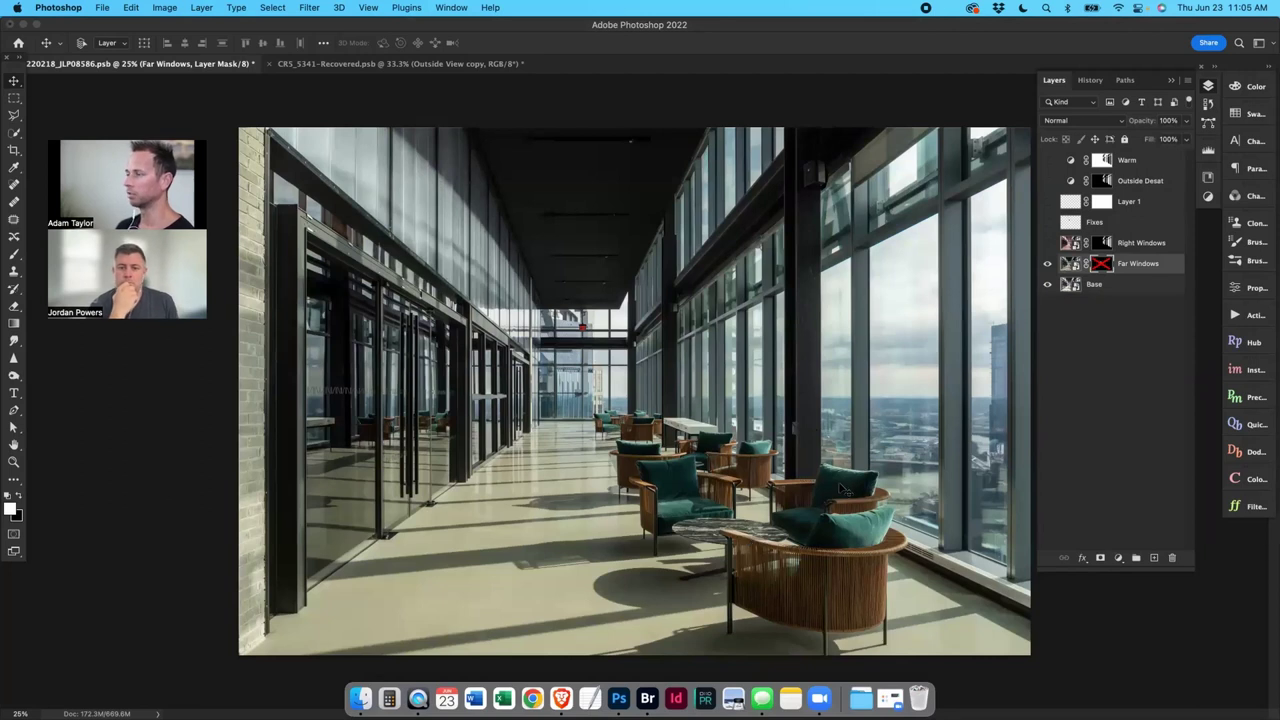
pyautogui.keyDown('shift'); pyautogui.click(1100, 265); pyautogui.keyUp('shift')
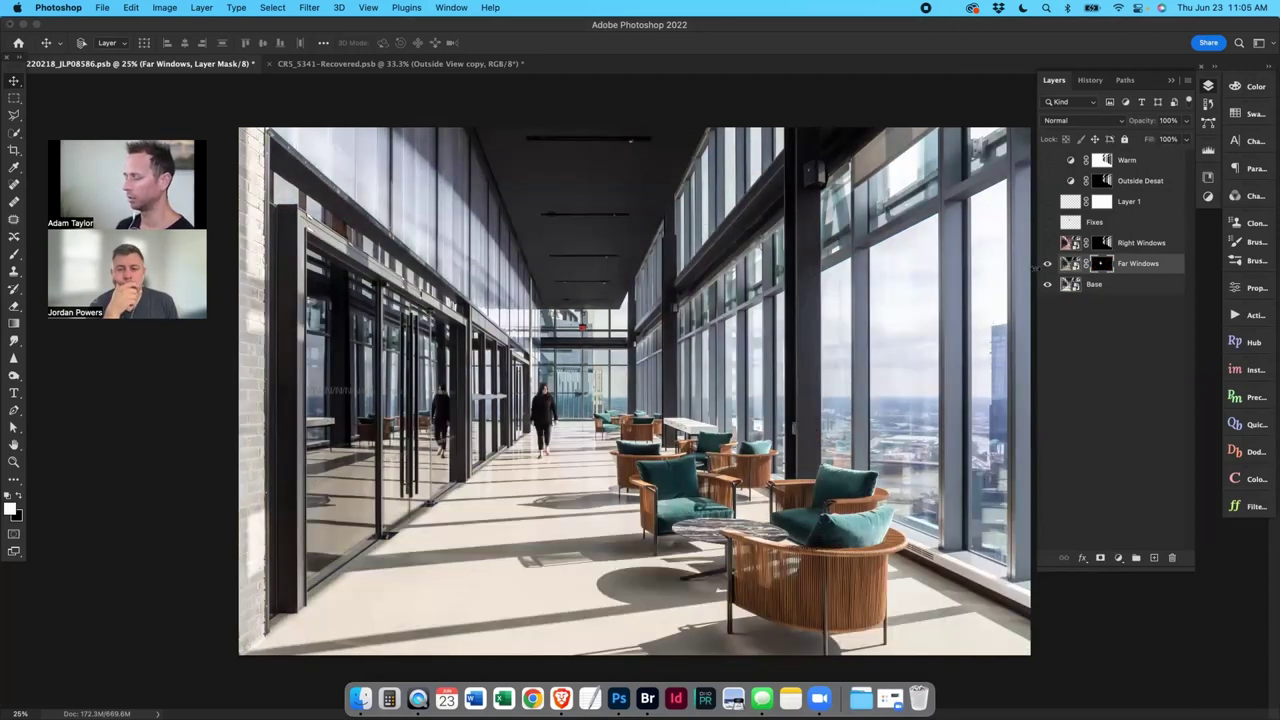
# - Compare the far end of the lounge up close with the Far Windows layer hidden and shown
pyautogui.press('super+0')
pyautogui.press('super+equal')
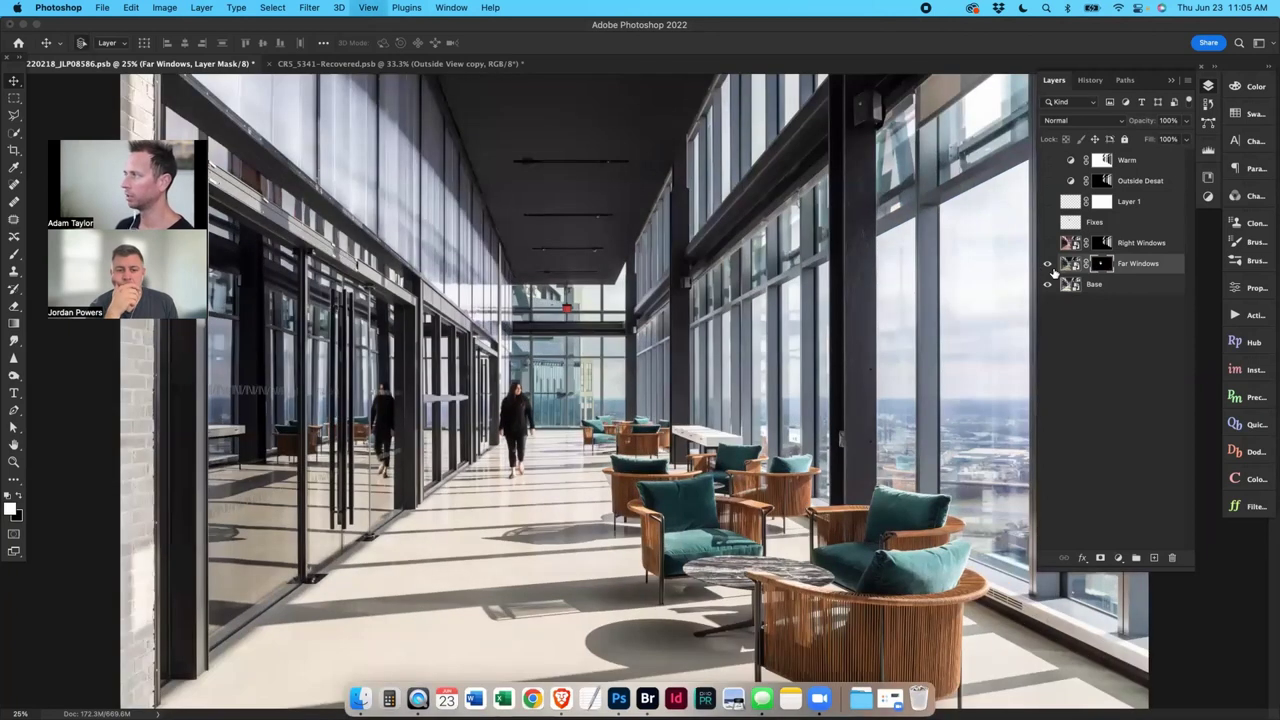
pyautogui.press('super+equal')
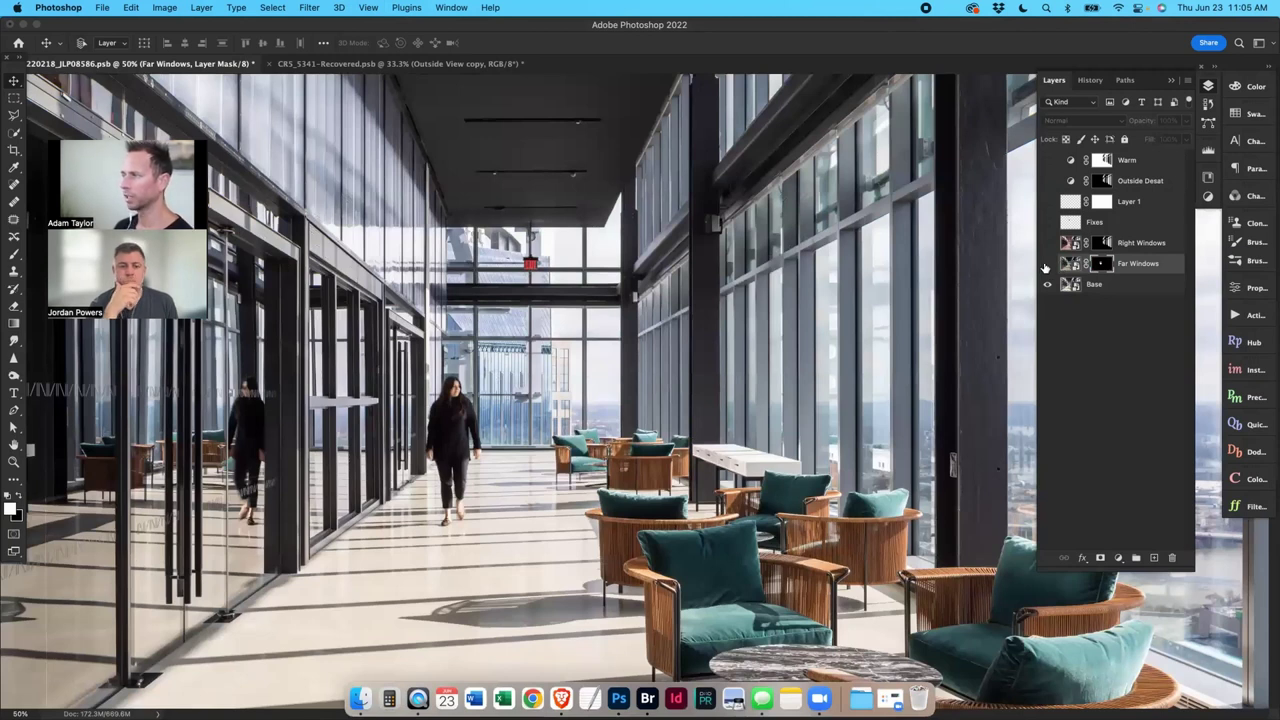
pyautogui.click(1047, 264)
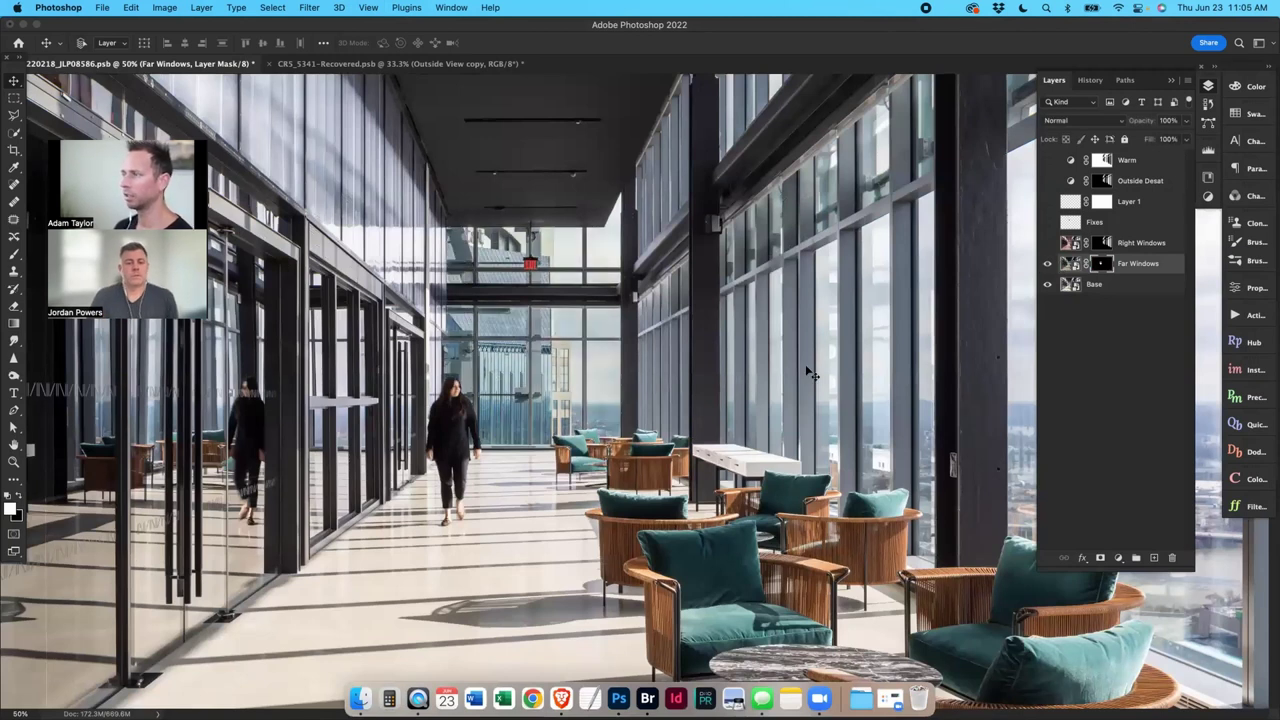
pyautogui.click(1047, 265)
pyautogui.click(1047, 265)
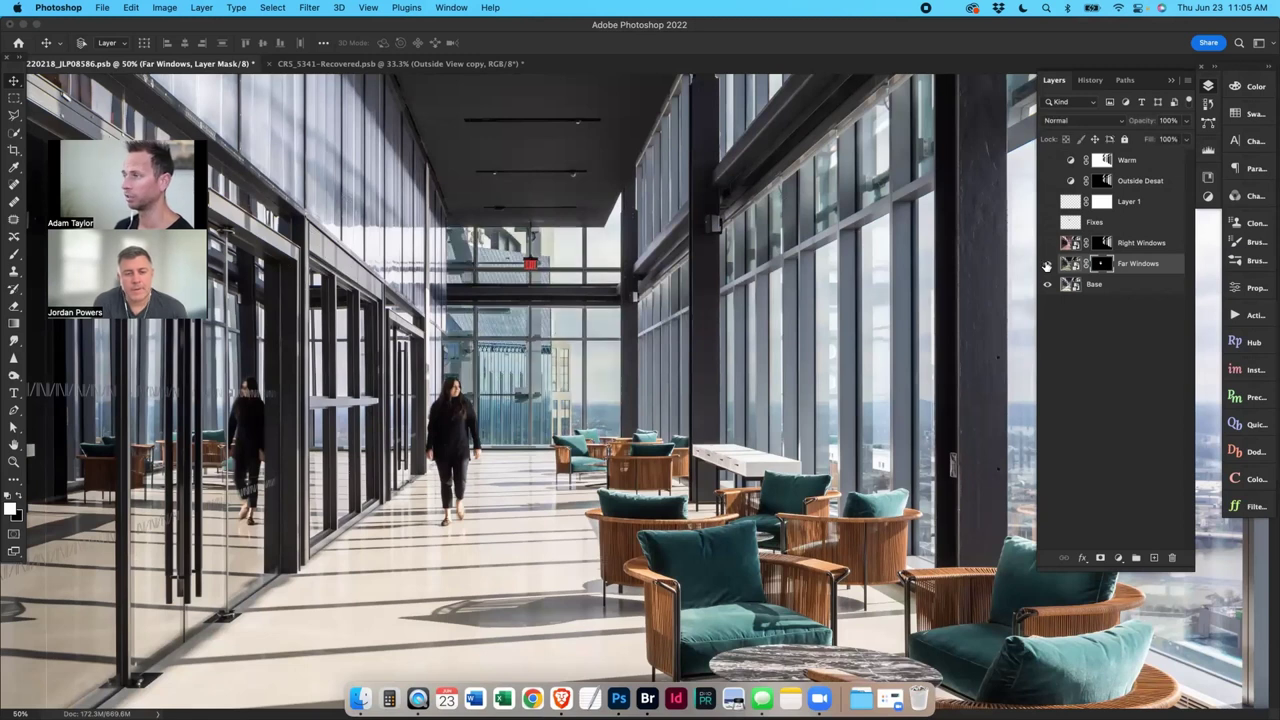
pyautogui.click(1047, 265)
pyautogui.click(1047, 265)
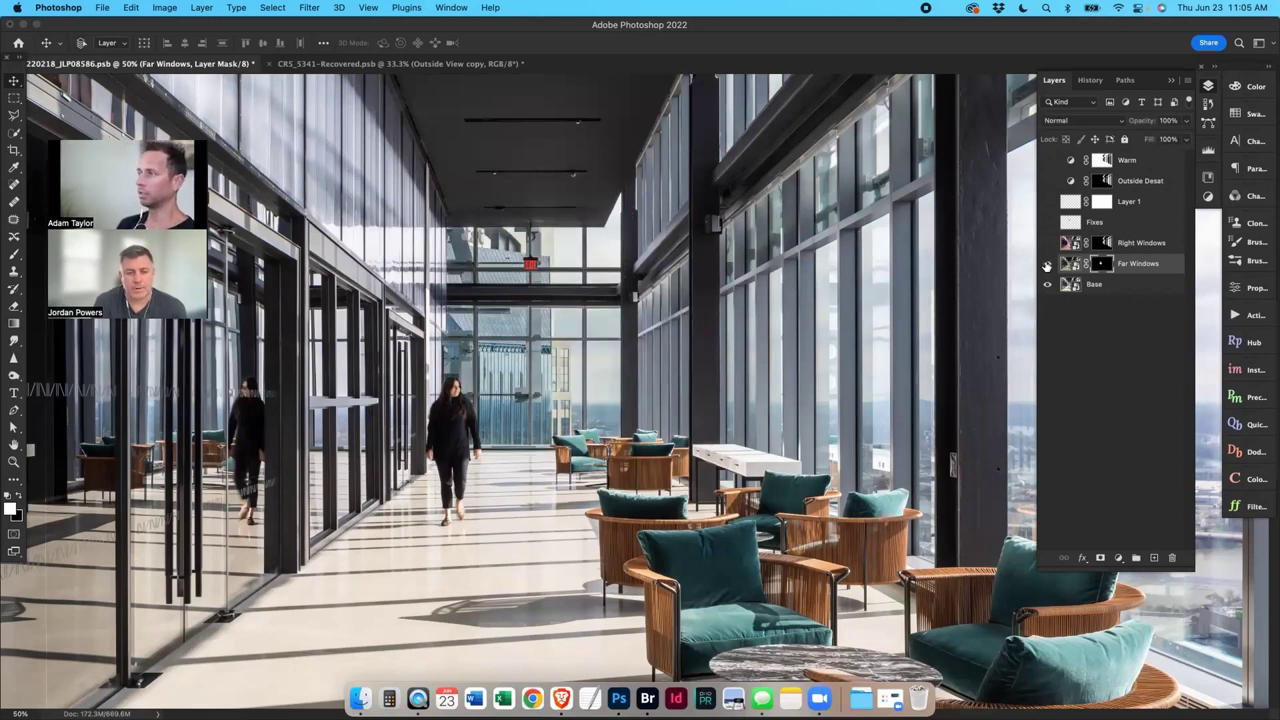
# - Inspect the saved Far Windows path, and return to the layer stack
pyautogui.click(1207, 123)
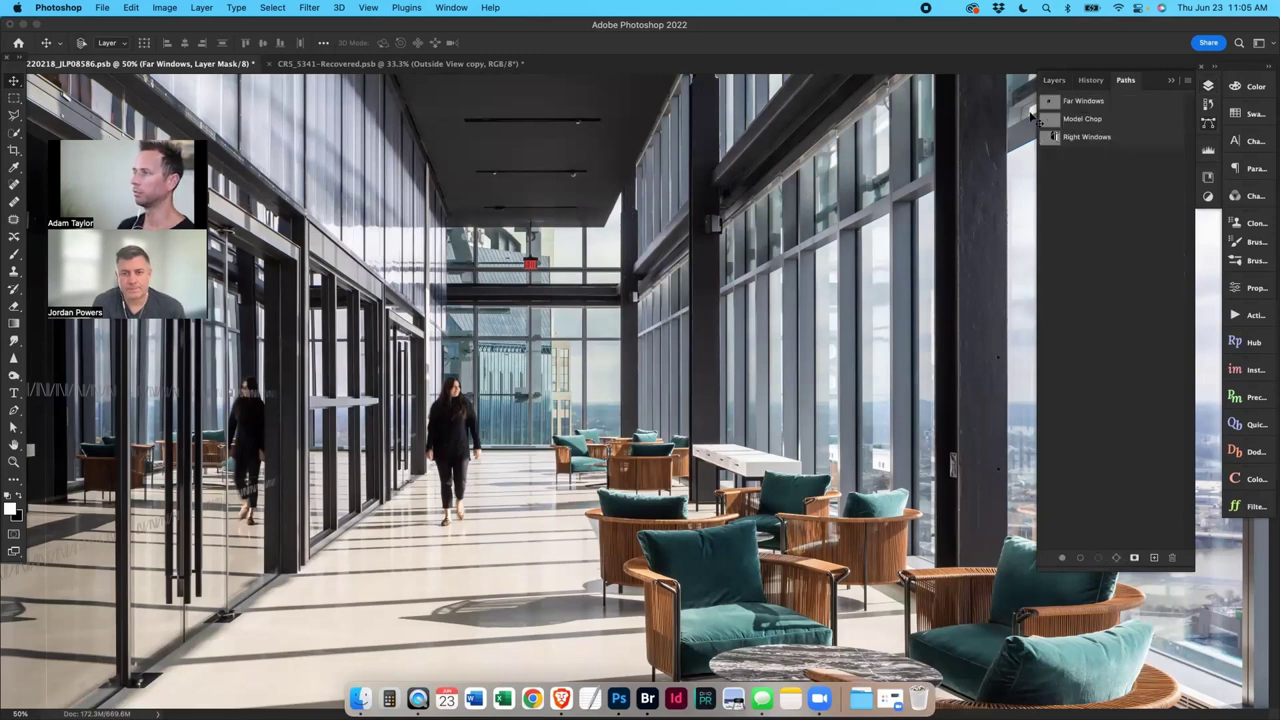
pyautogui.click(1080, 102)
pyautogui.click(1054, 81)
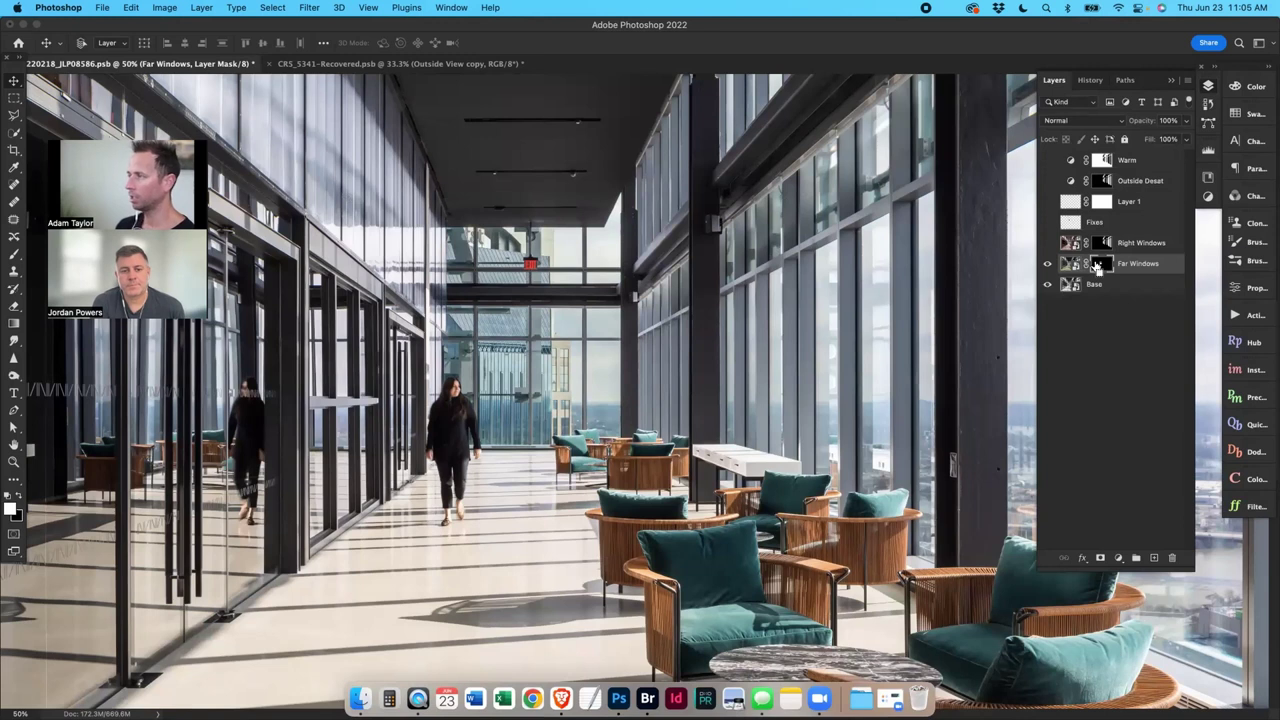
# - Show the Right Windows layer, and check the area covered by its layer mask with the mask overlay
pyautogui.press('super+minus')
pyautogui.press('super+minus')
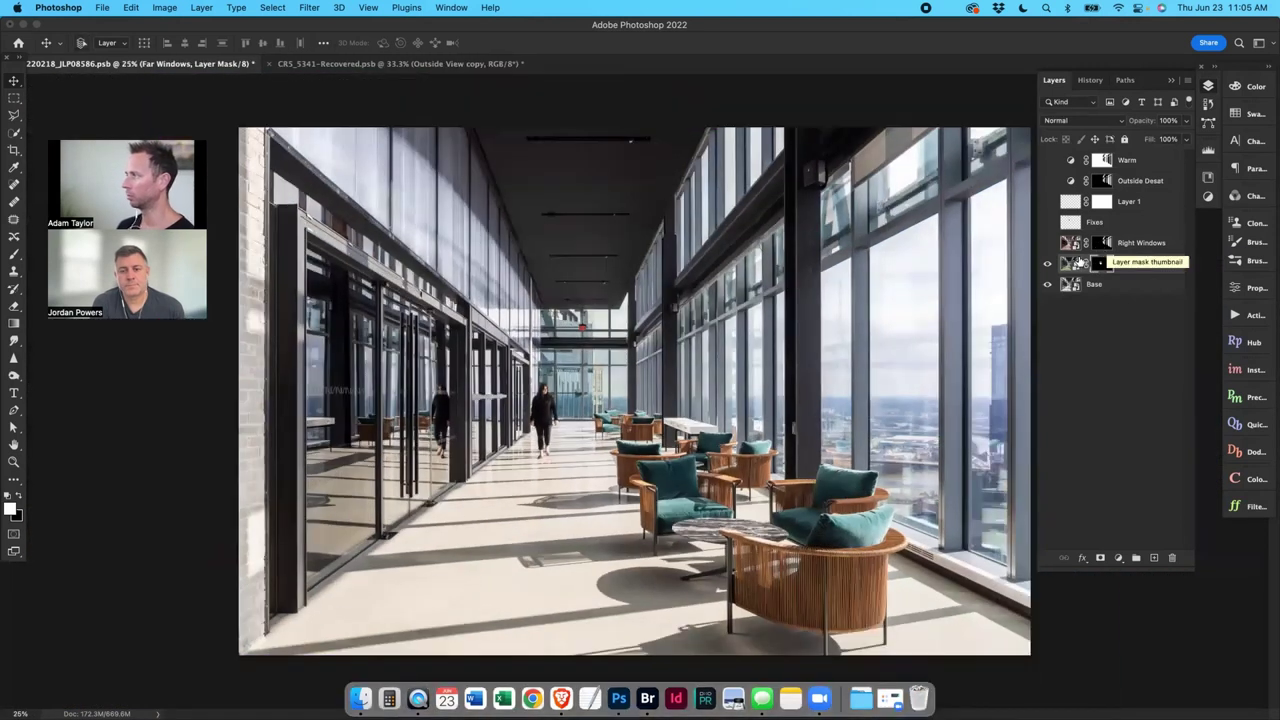
pyautogui.click(1049, 246)
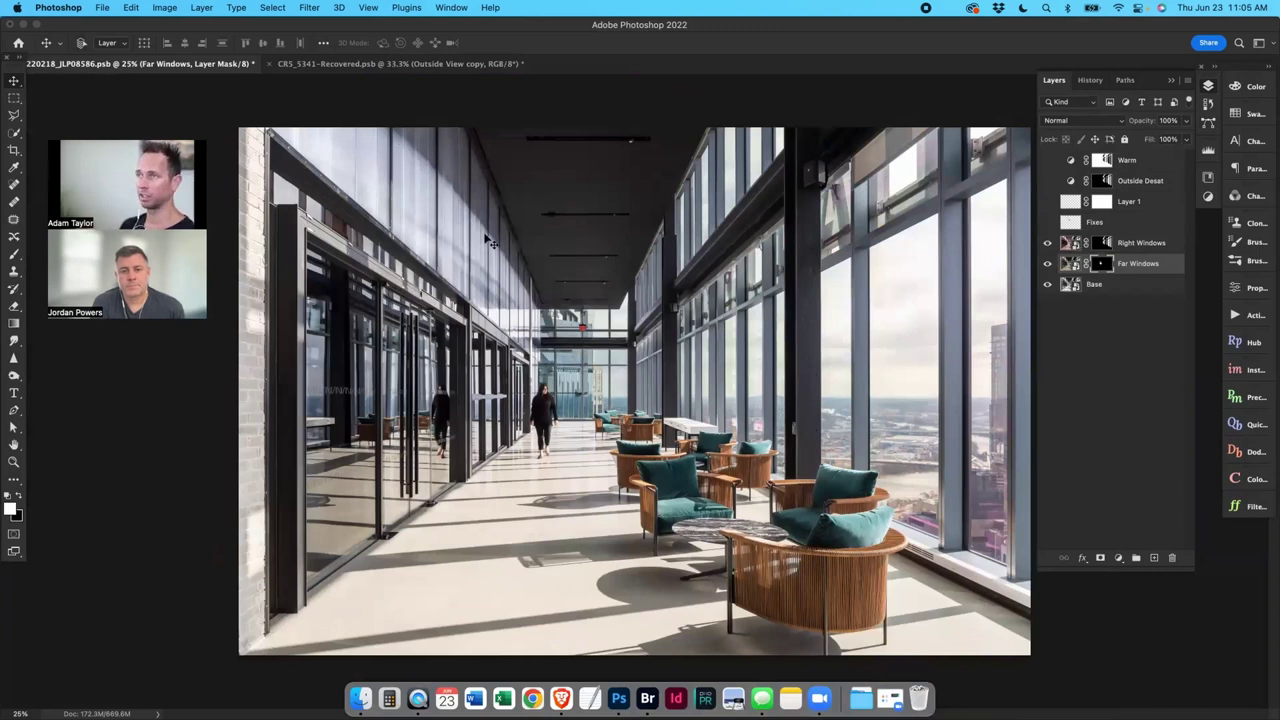
pyautogui.click(1102, 246)
pyautogui.press('\\')
pyautogui.press('\\')
pyautogui.press('\\')
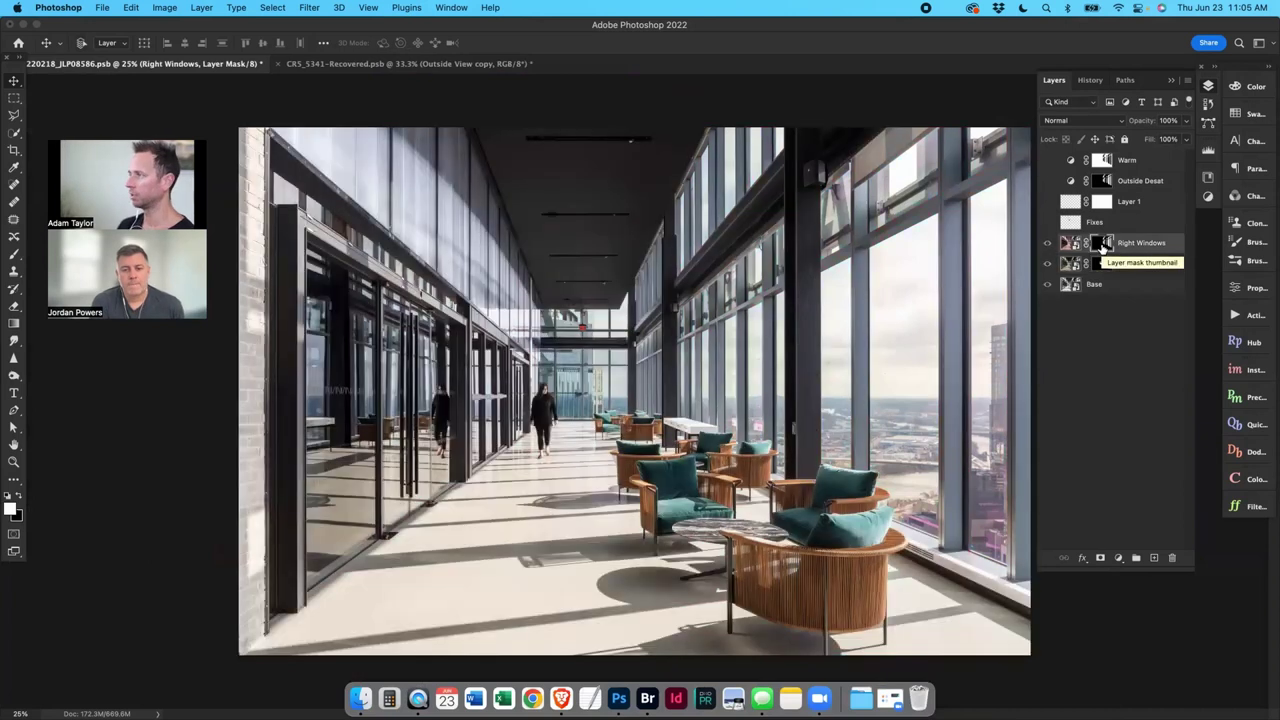
pyautogui.press('\\')
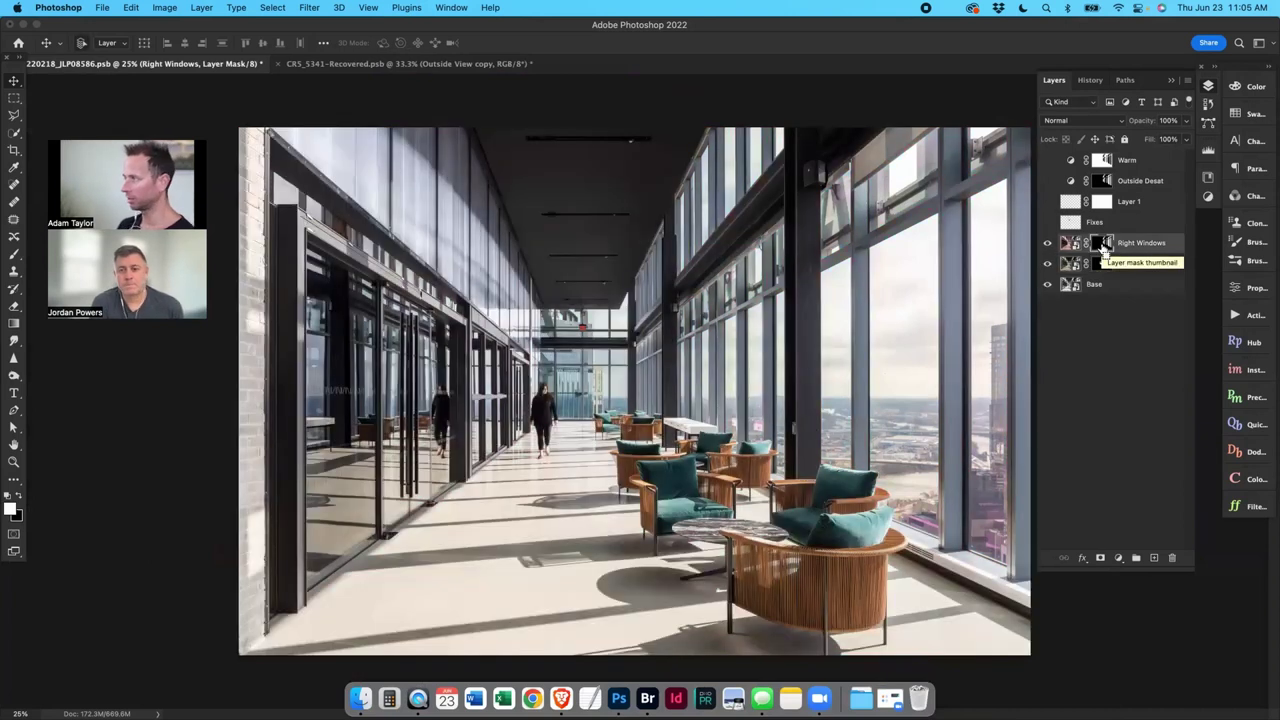
# - Load the Right Windows layer mask as a selection, and check the saved Right Windows path
pyautogui.keyDown('super'); pyautogui.click(1102, 246); pyautogui.keyUp('super')
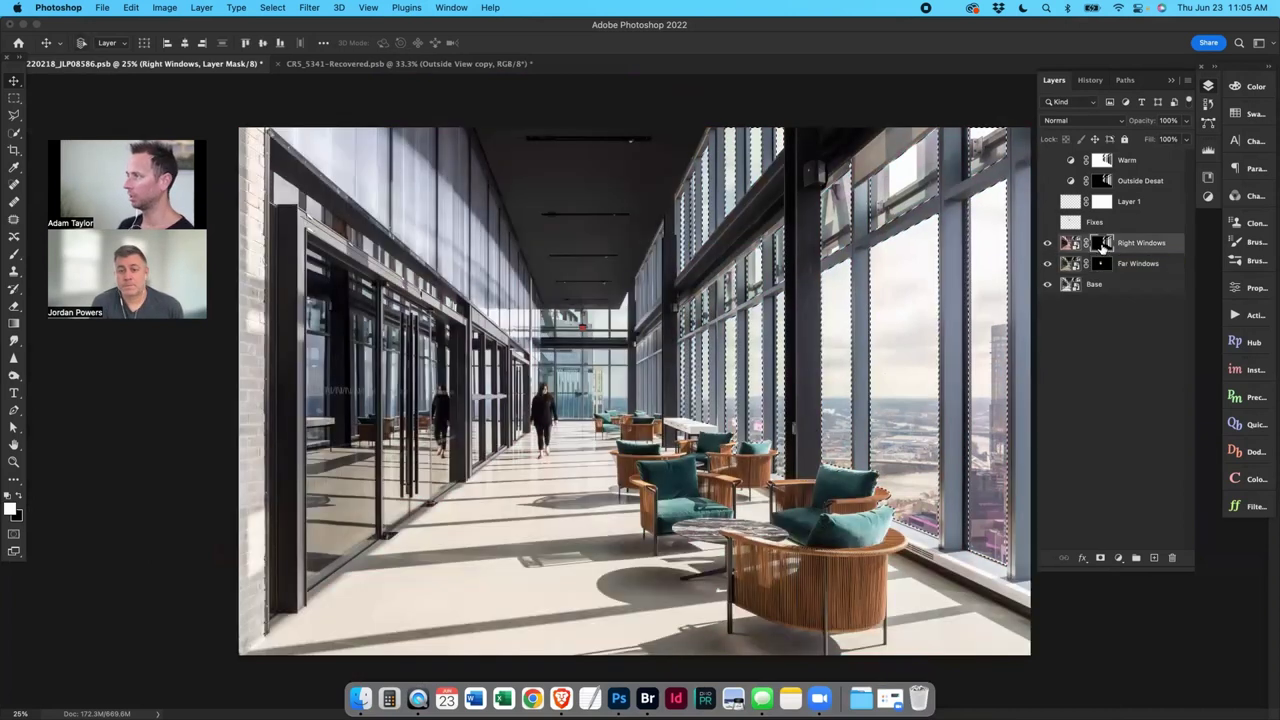
pyautogui.click(1125, 80)
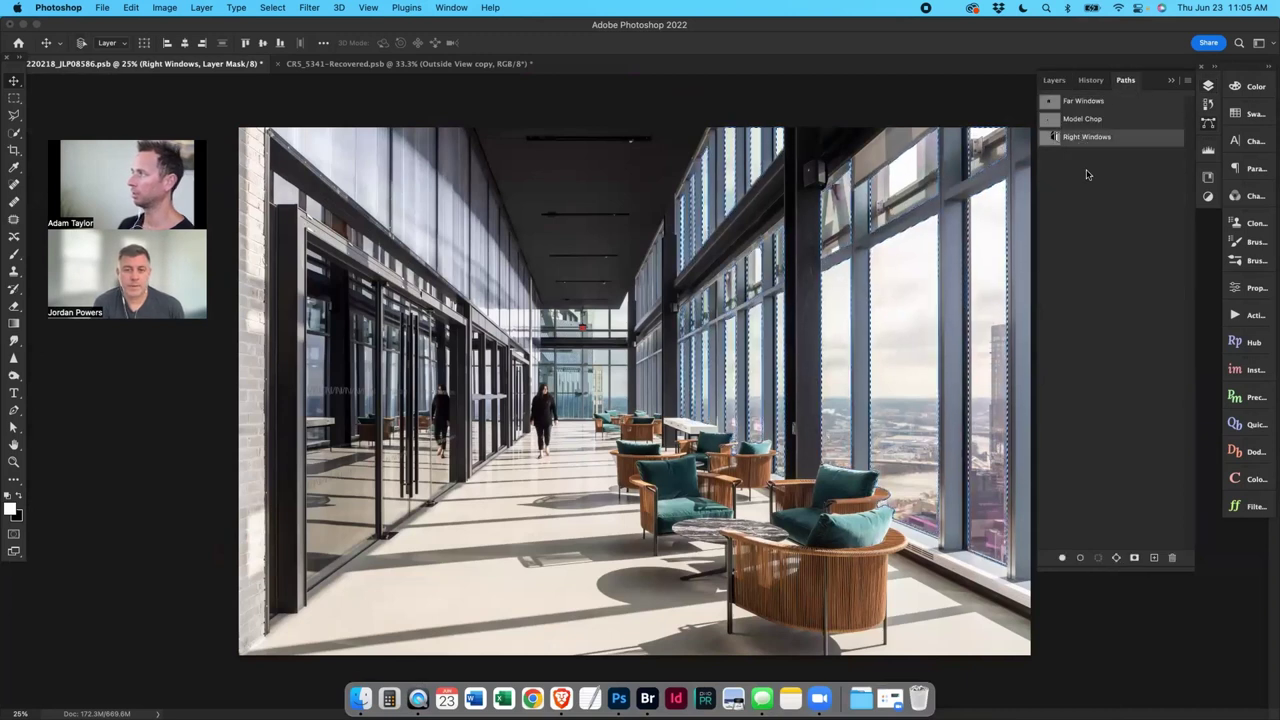
pyautogui.click(1054, 80)
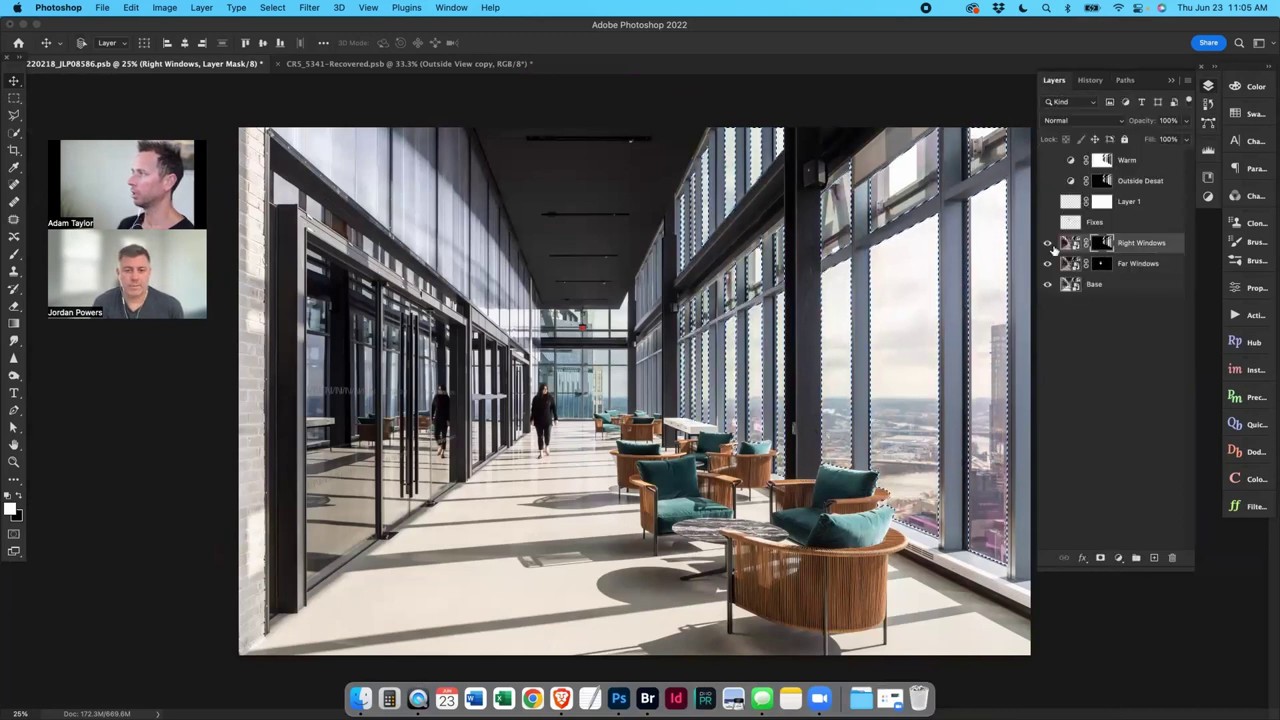
# - Clear the selection, and disable the Right Windows layer mask to examine that layer's unmasked window view up close
pyautogui.hotkey('ctrl', 'd')
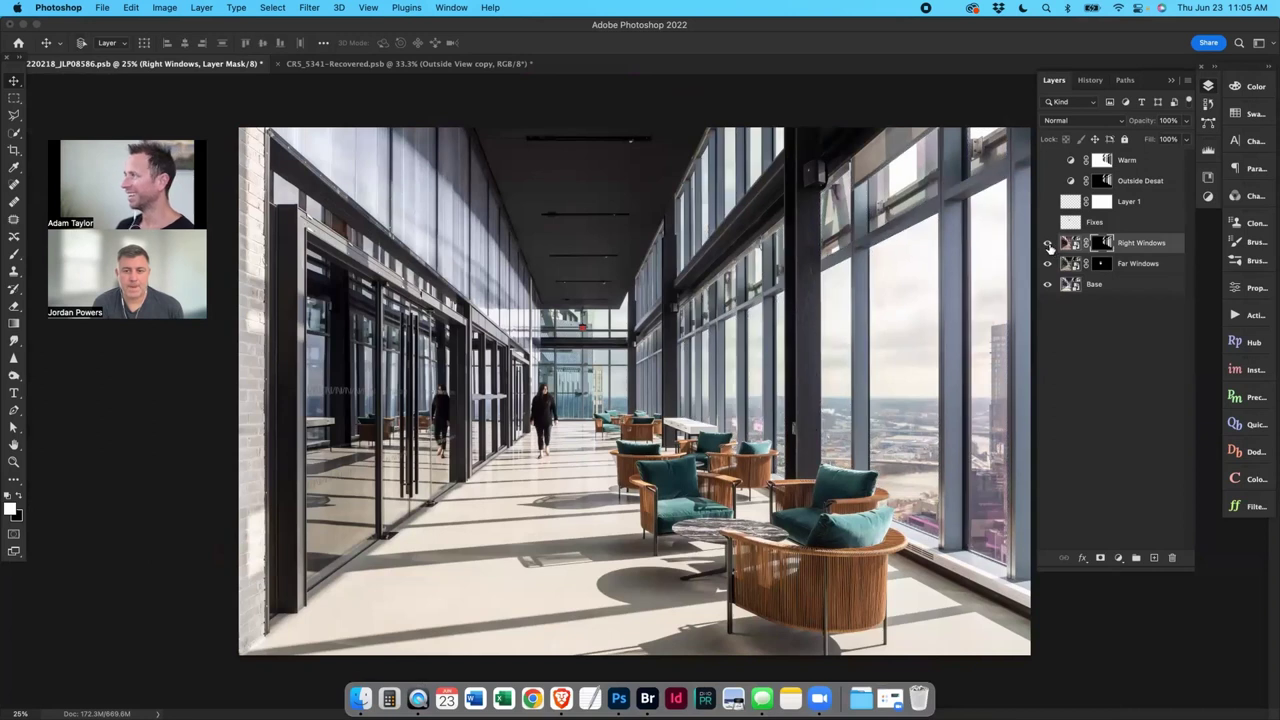
pyautogui.click(1048, 243)
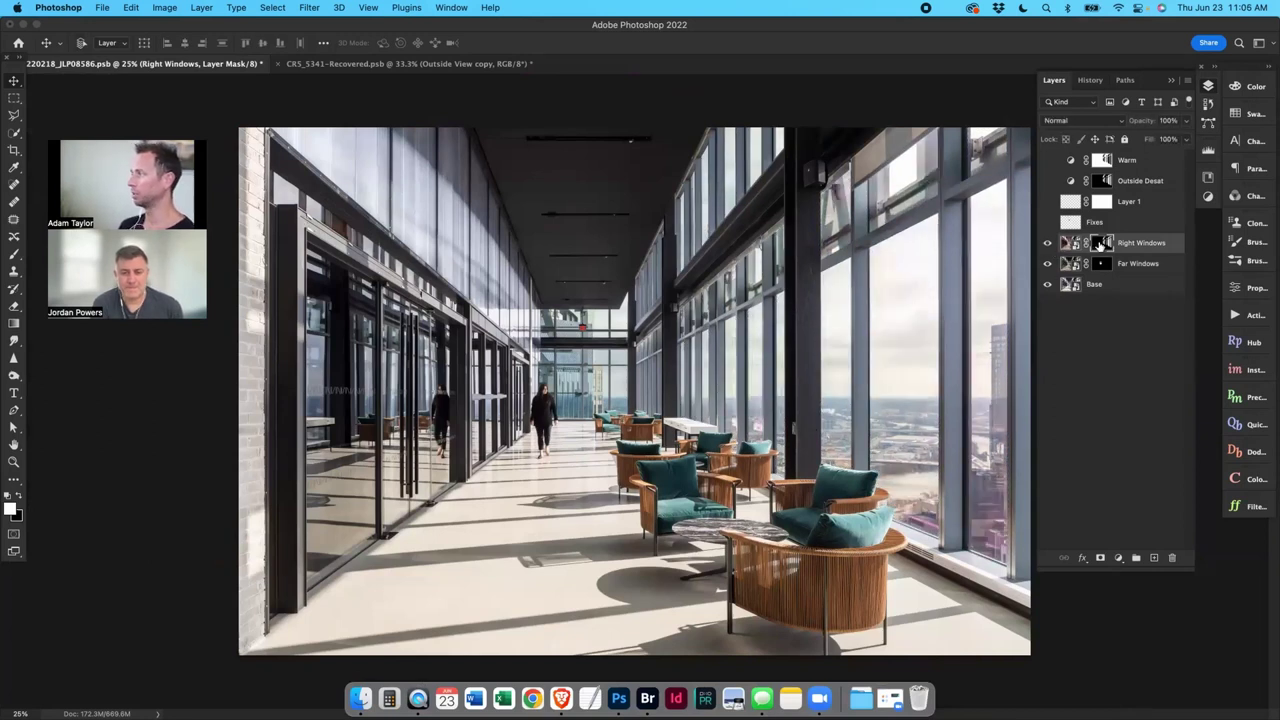
pyautogui.keyDown('shift'); pyautogui.click(1101, 243); pyautogui.keyUp('shift')
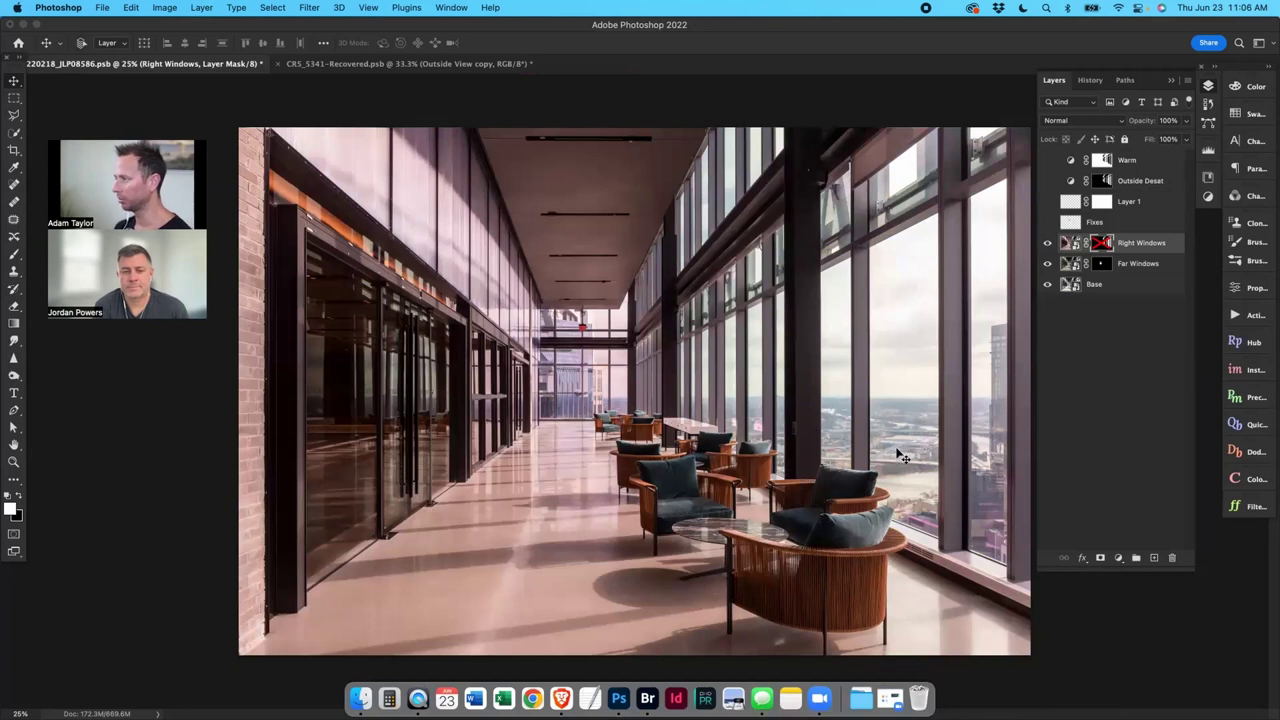
pyautogui.press('super+equal')
pyautogui.press('super+equal')
pyautogui.press('super+equal')
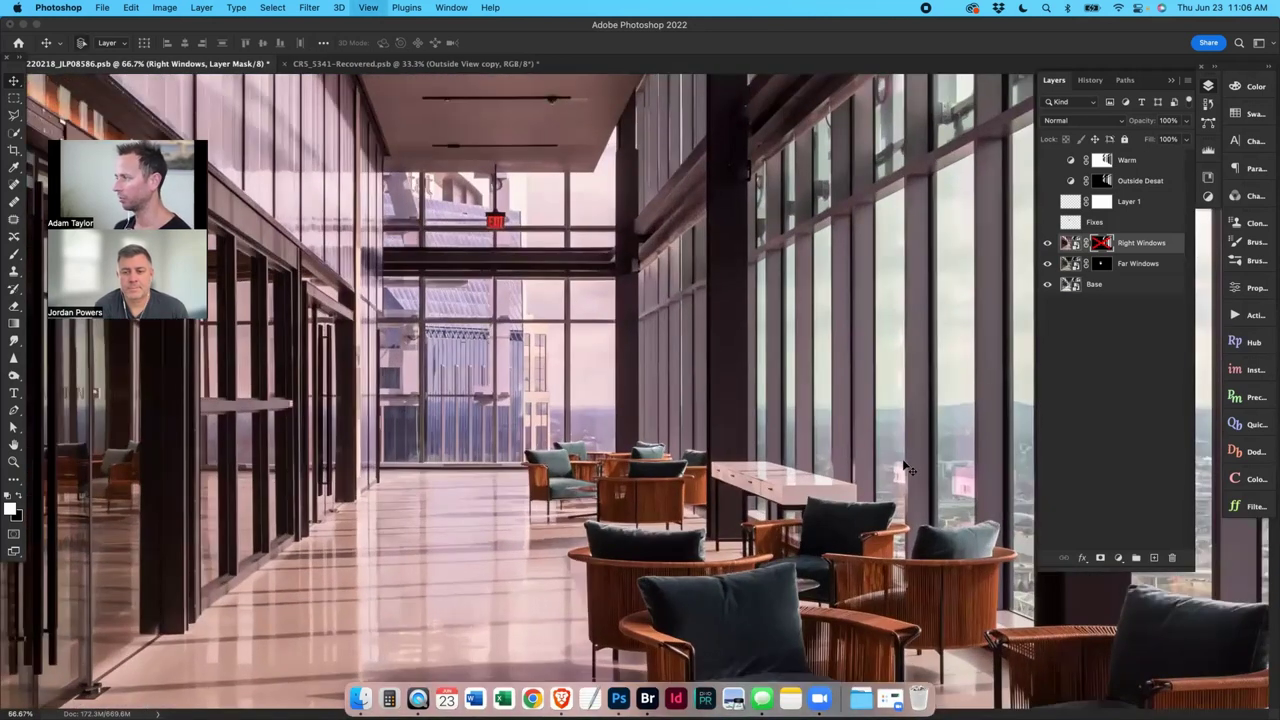
pyautogui.press('super+equal')
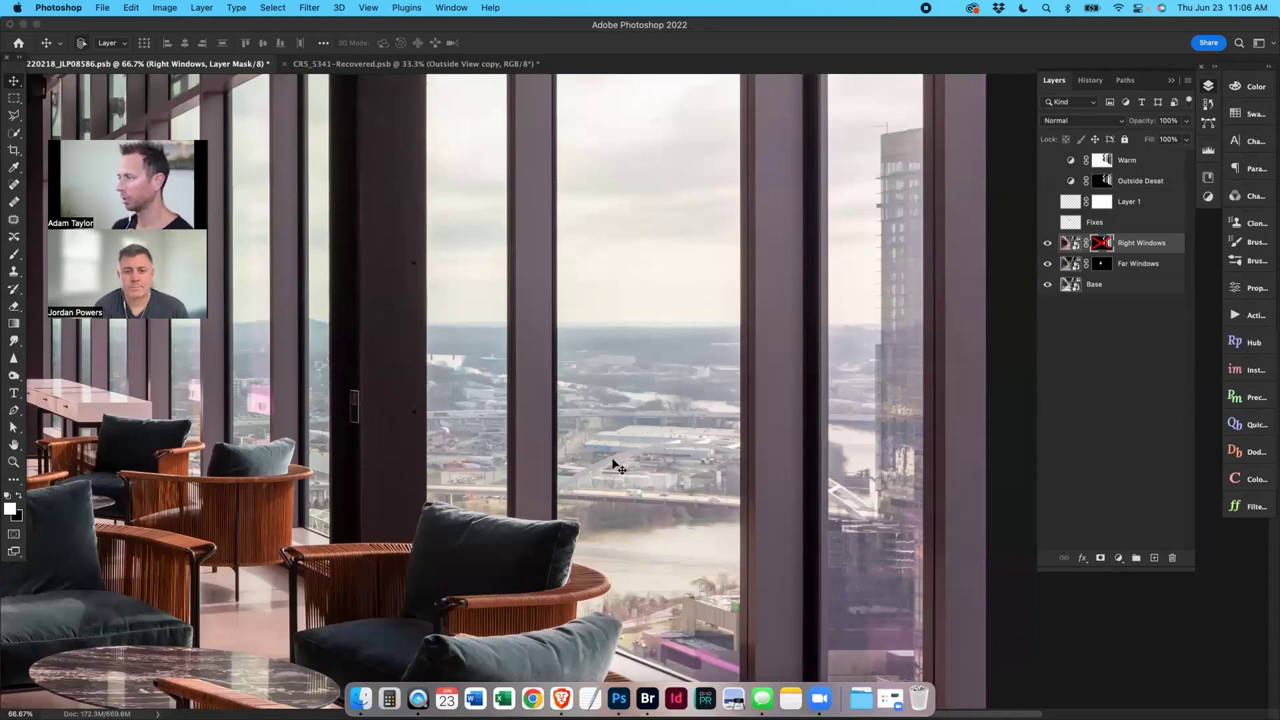
pyautogui.press('super+0')
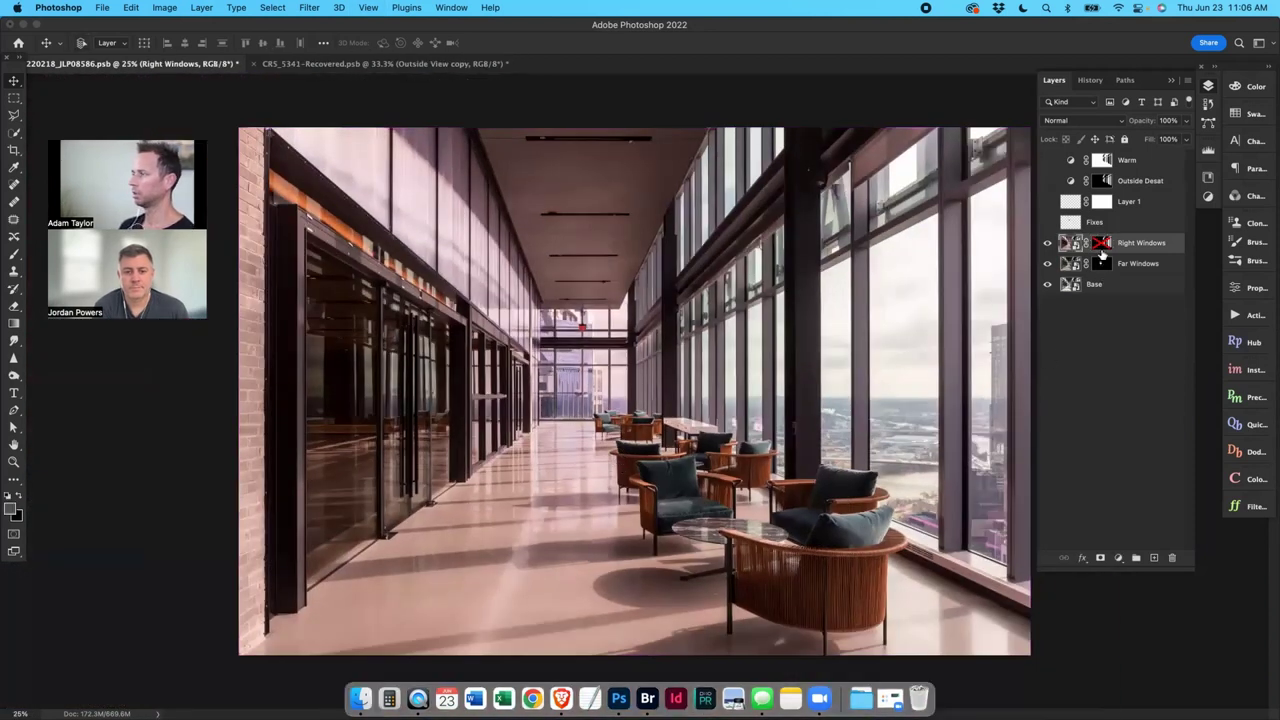
# - Compare the lounge with the Right Windows layer mask enabled and disabled, leaving the mask enabled and selected
pyautogui.keyDown('shift'); pyautogui.click(1100, 246); pyautogui.keyUp('shift')
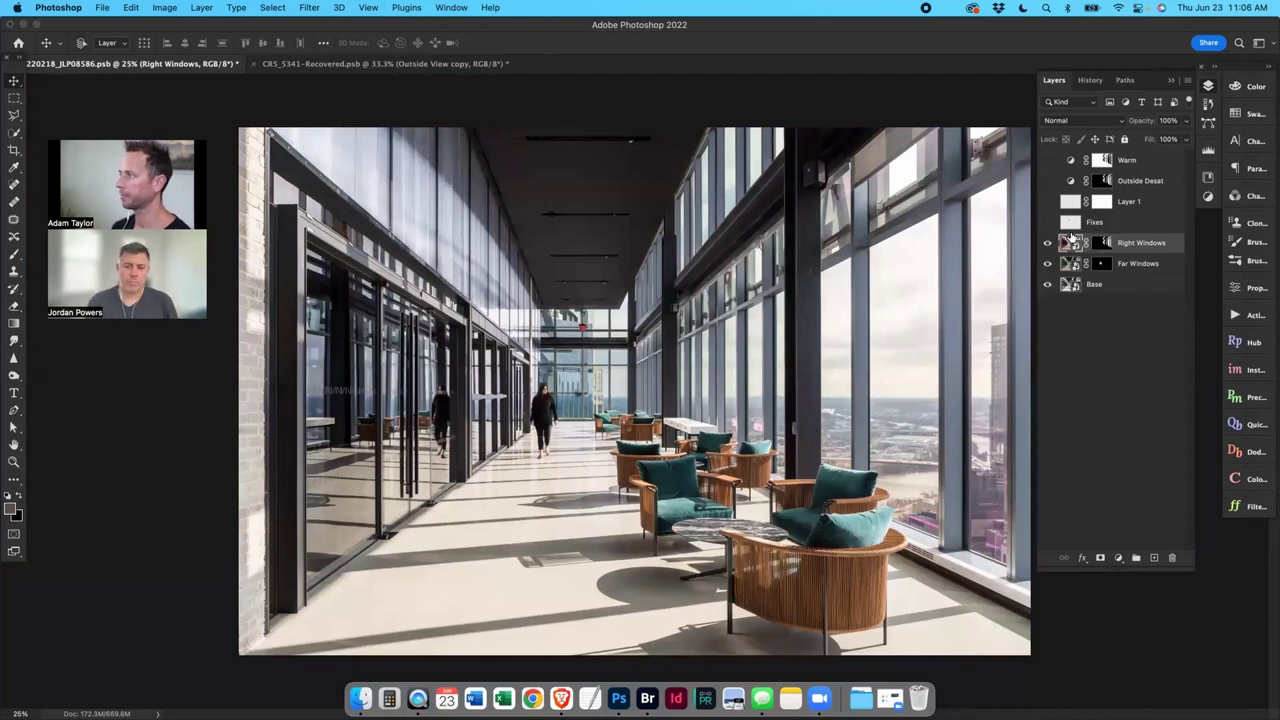
pyautogui.keyDown('alt'); pyautogui.keyDown('shift'); pyautogui.click(1097, 245); pyautogui.keyUp('shift'); pyautogui.keyUp('alt')
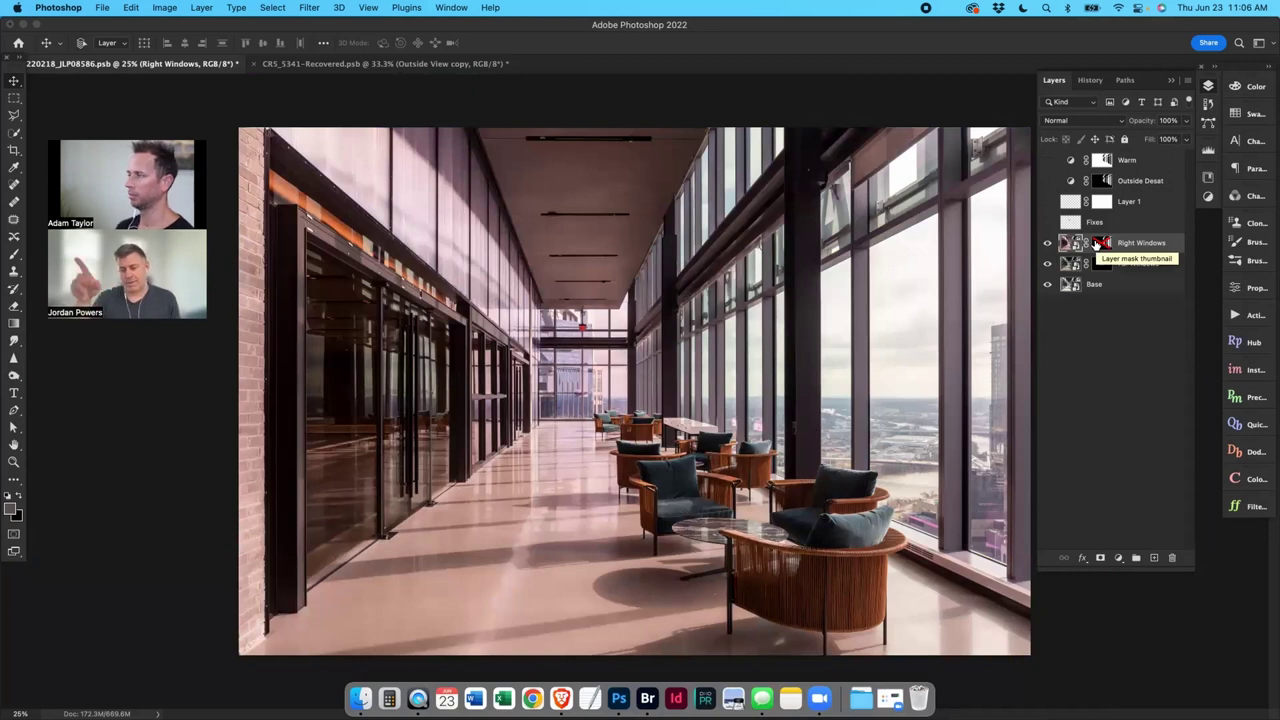
pyautogui.keyDown('alt'); pyautogui.keyDown('shift'); pyautogui.click(1097, 245); pyautogui.keyUp('shift'); pyautogui.keyUp('alt')
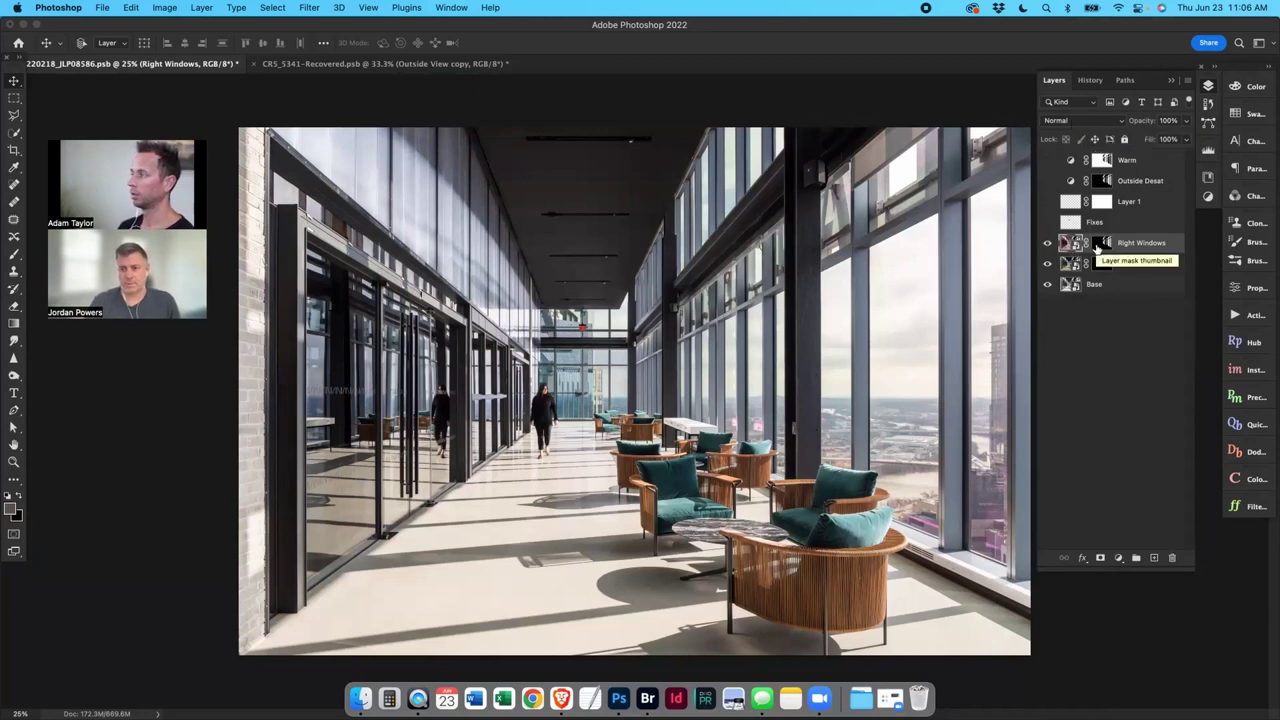
pyautogui.press('b')
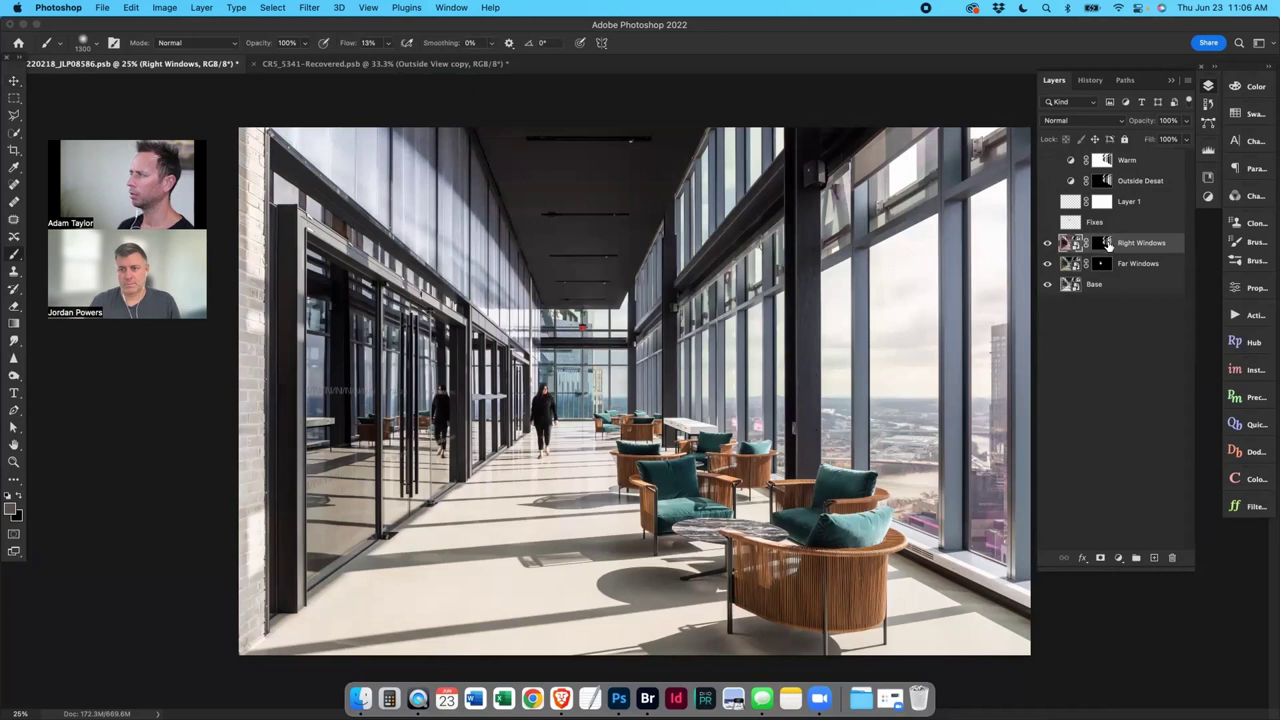
pyautogui.click(1106, 247)
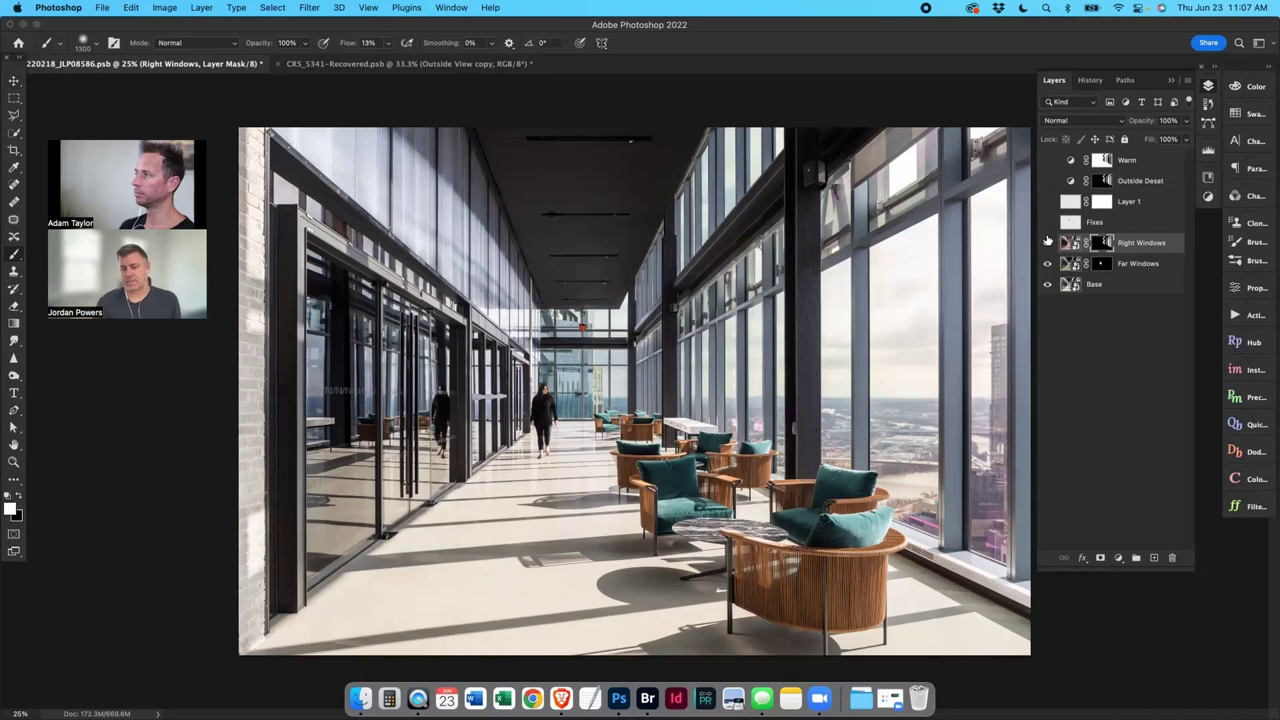
pyautogui.press('v')
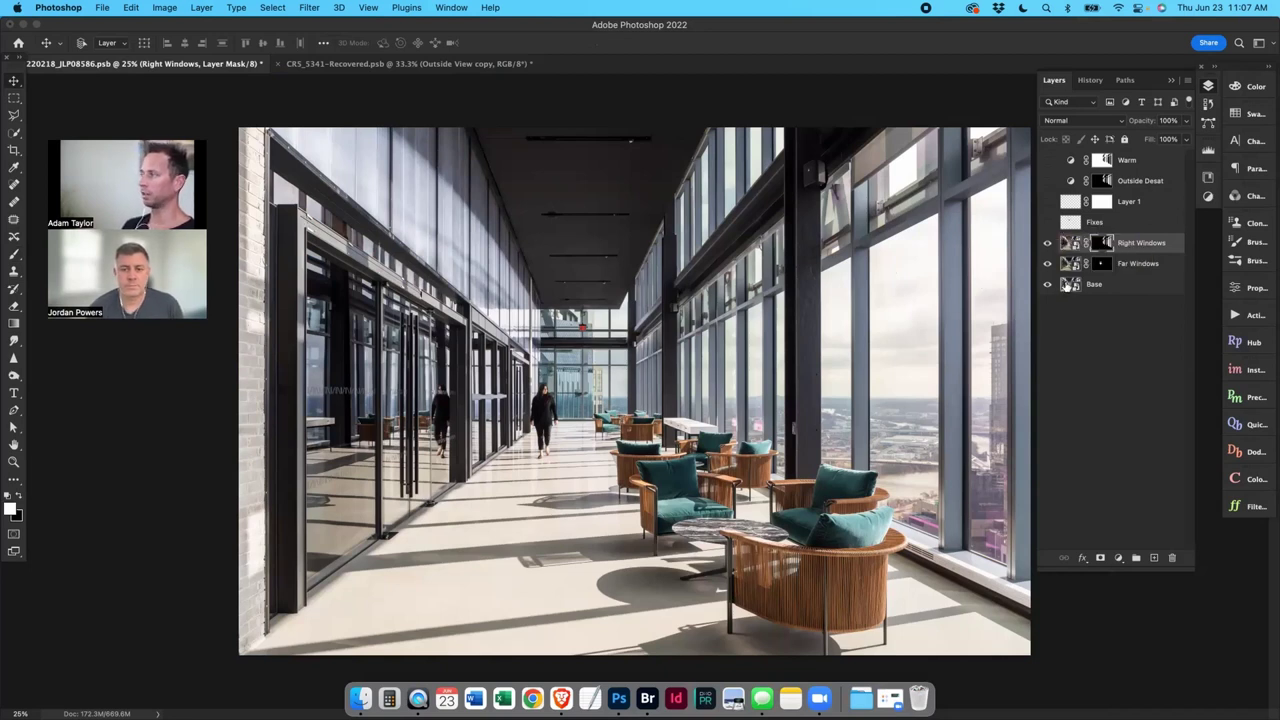
# - Preview the Fixes layer and Layer 1 over the window composite, and hide both again
pyautogui.click(1066, 285)
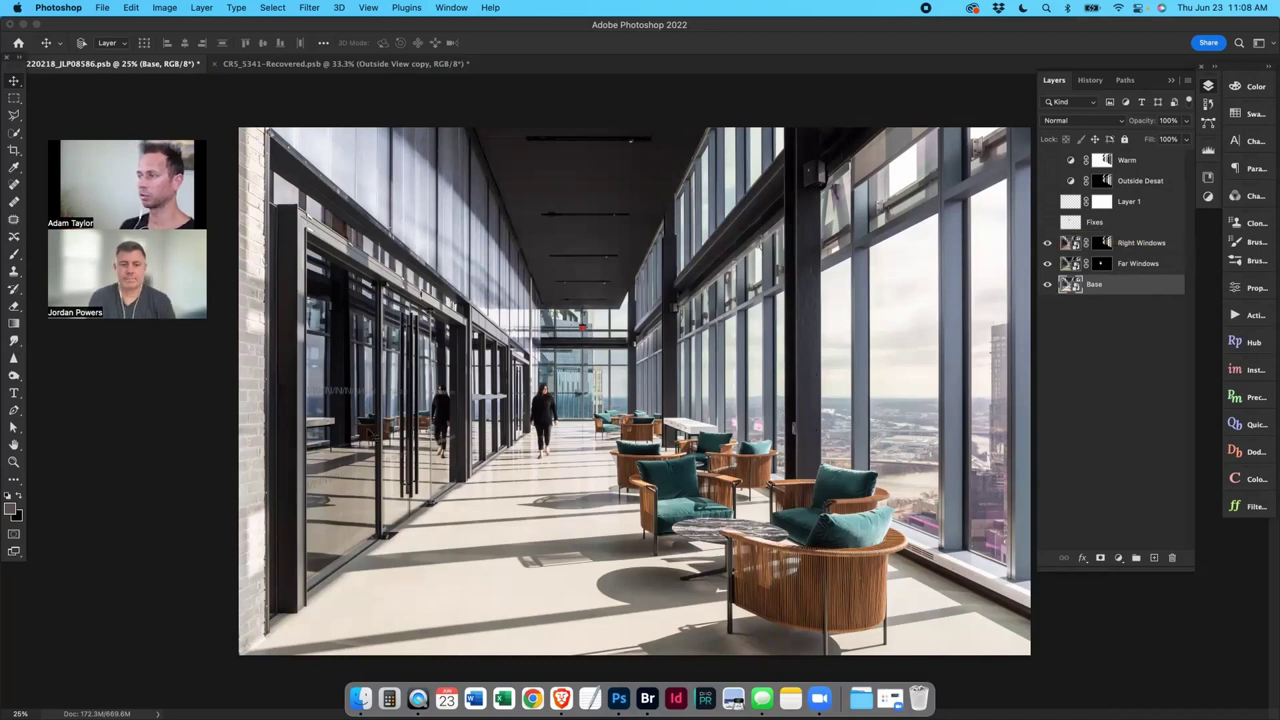
pyautogui.click(1062, 222)
pyautogui.click(1046, 223)
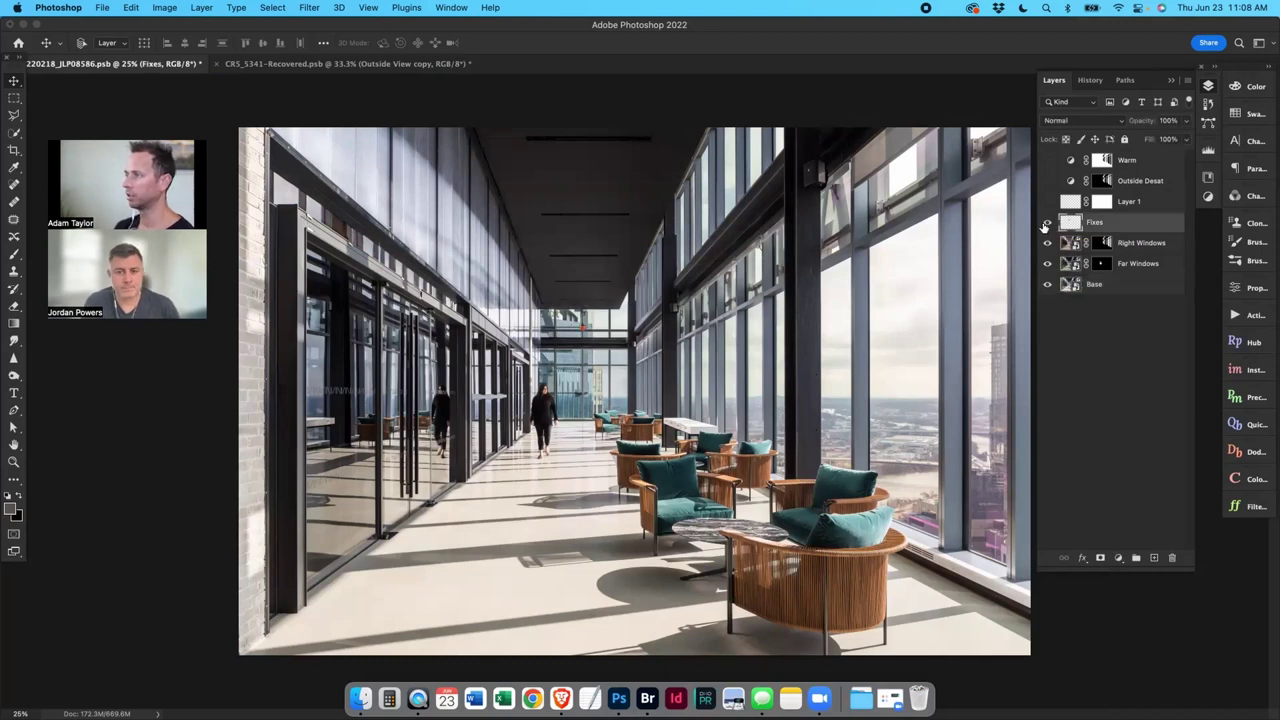
pyautogui.click(1047, 201)
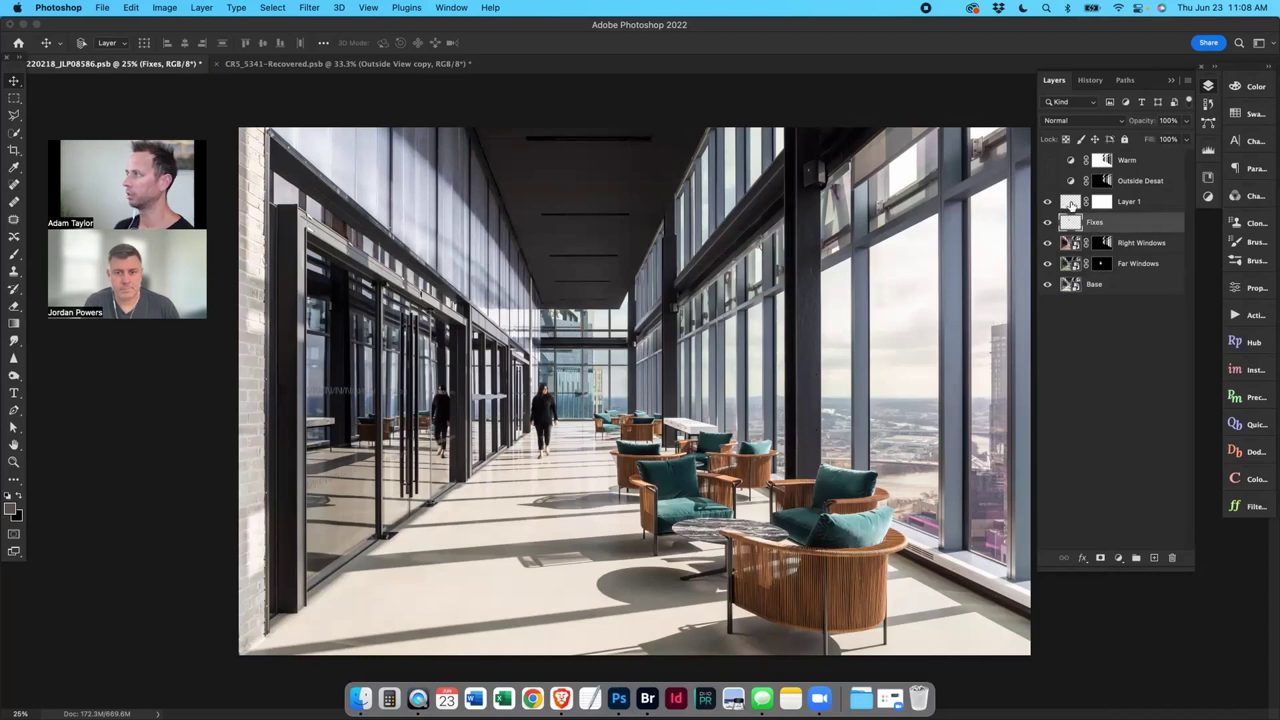
pyautogui.click(1070, 203)
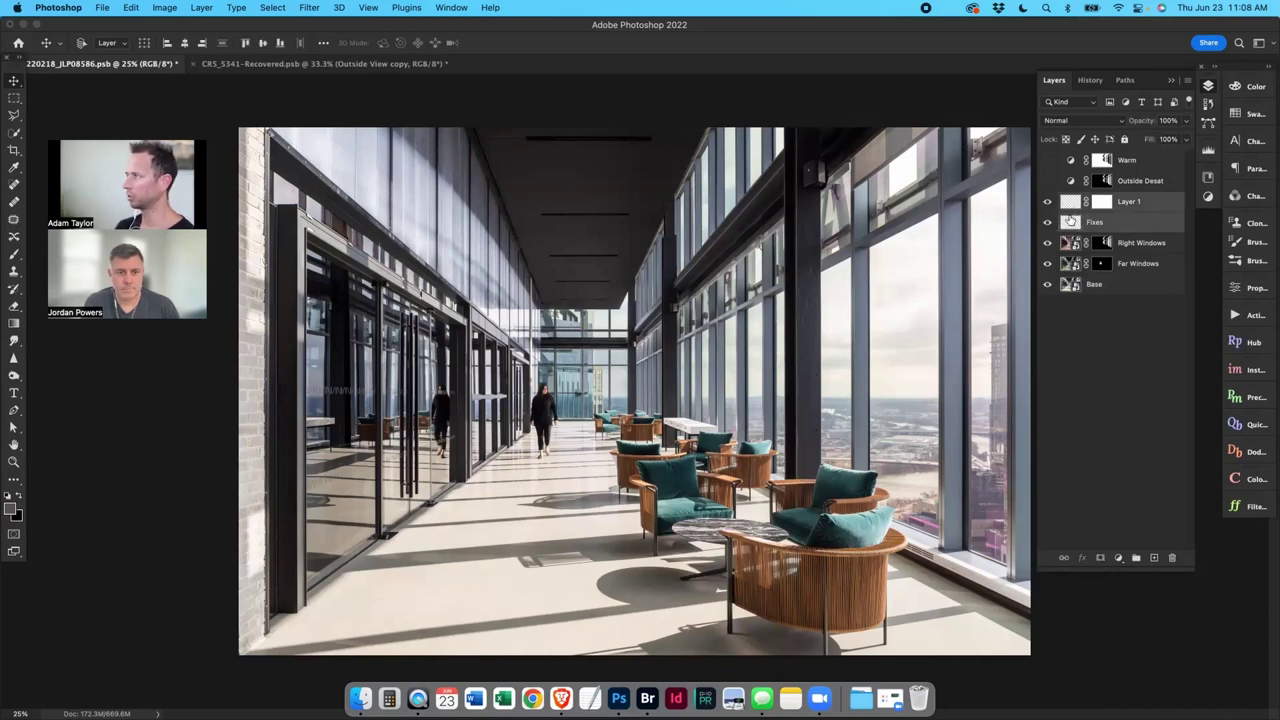
pyautogui.click(1047, 202)
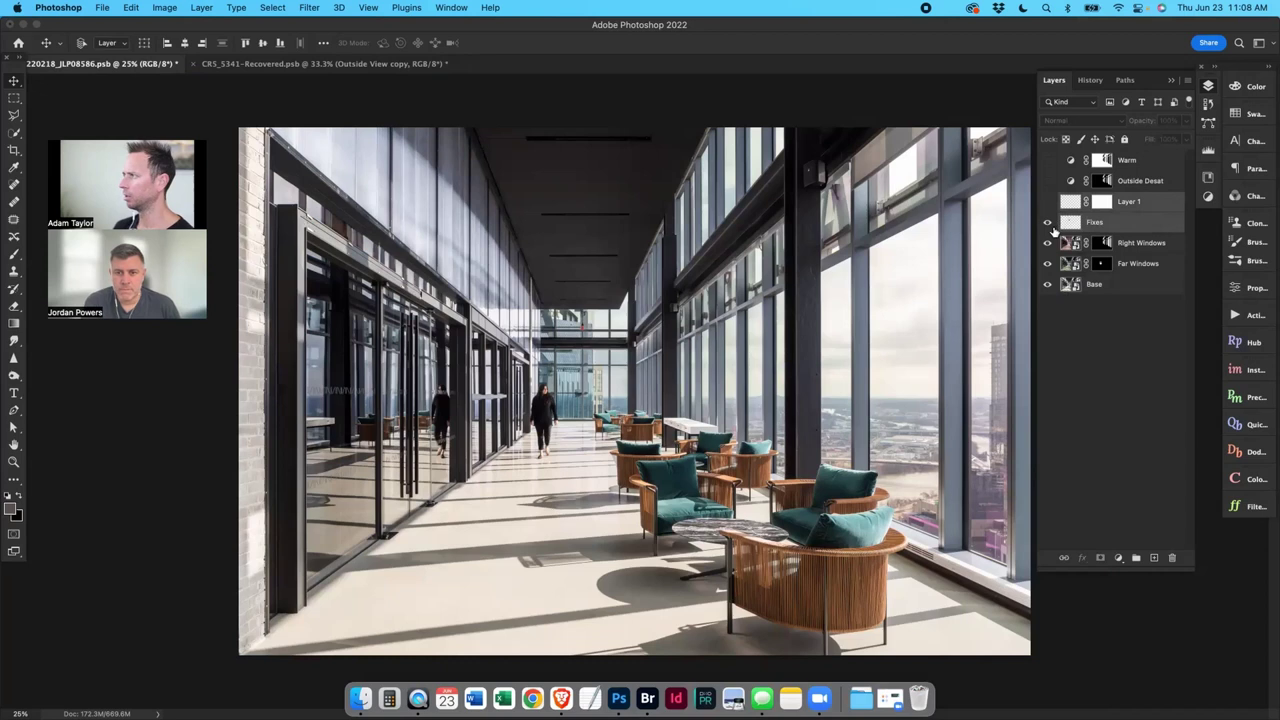
pyautogui.click(1047, 222)
# - Add a new empty layer directly above the Right Windows layer for retouching the far windows around the exit sign
pyautogui.click(1068, 245)
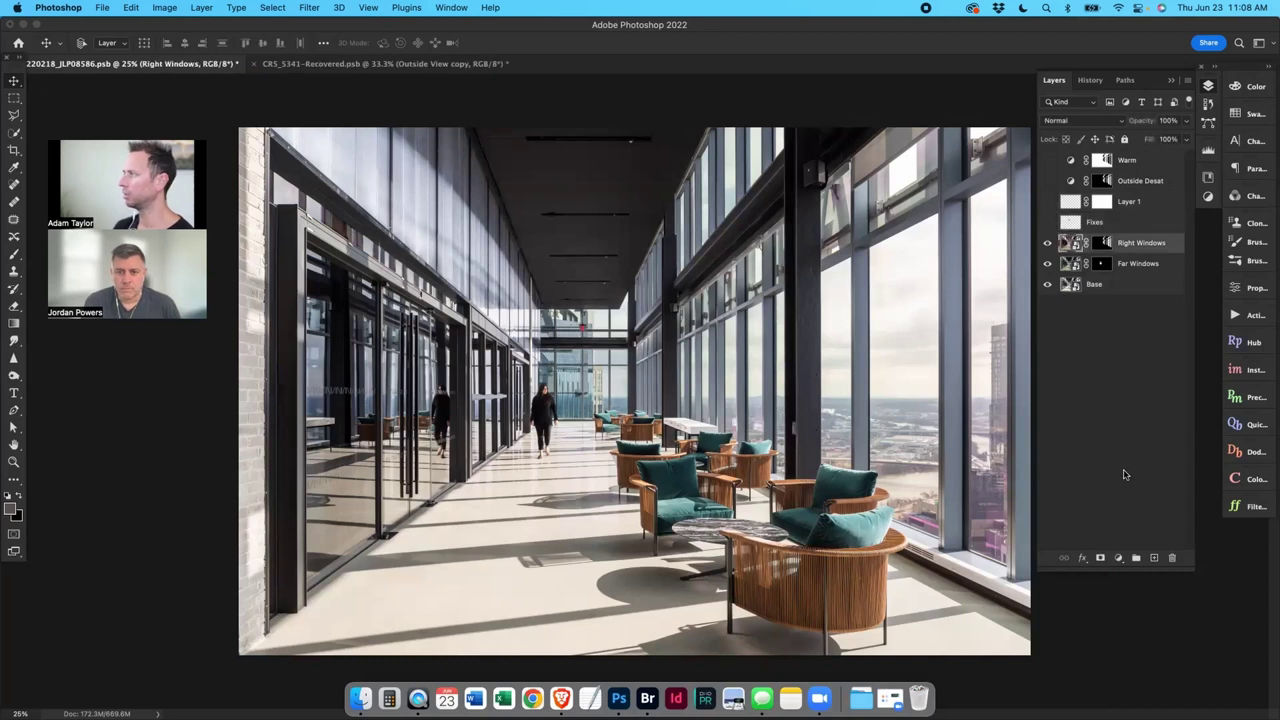
pyautogui.click(1153, 558)
pyautogui.press('z')
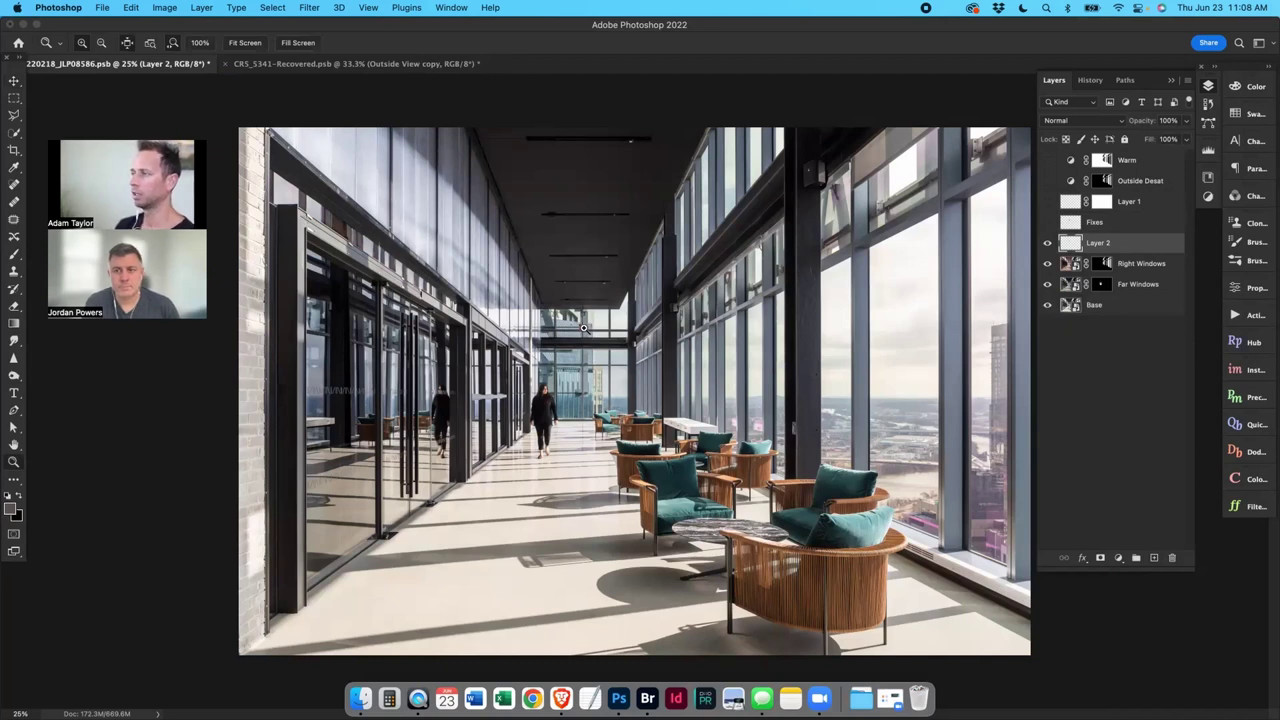
pyautogui.click(583, 328)
pyautogui.press('v')
pyautogui.press('super+equal')
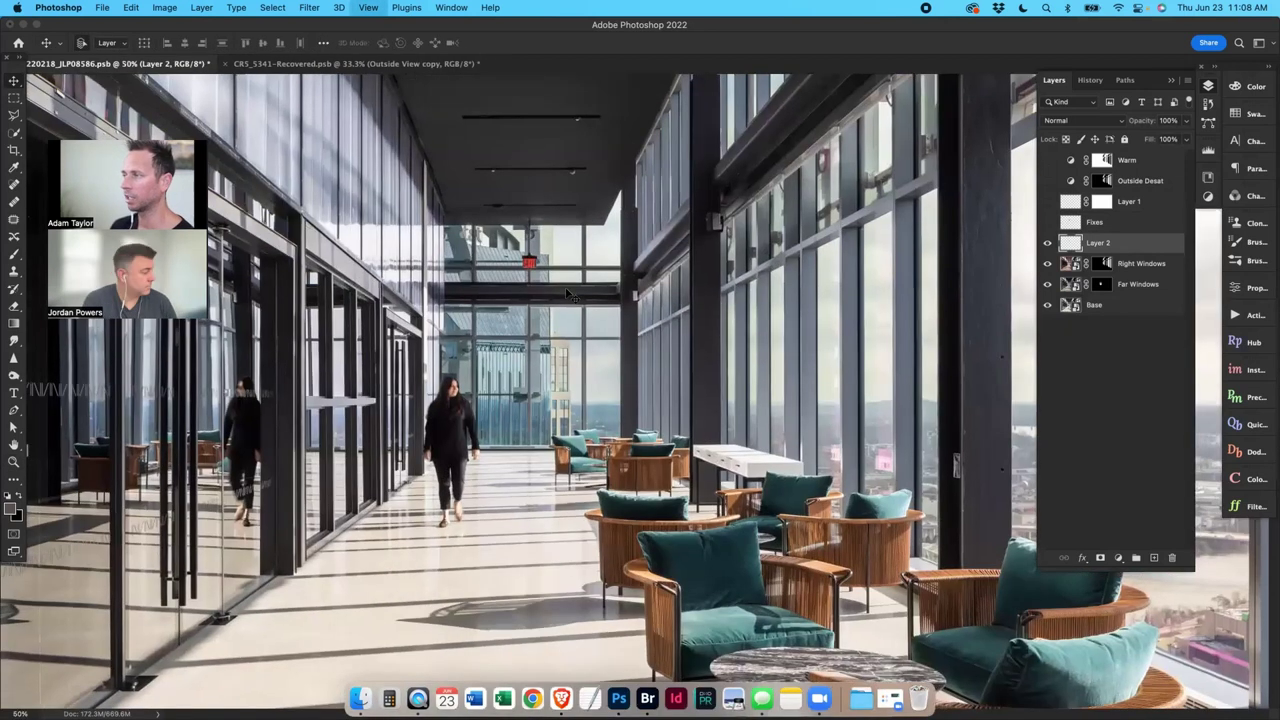
pyautogui.press('super+equal')
pyautogui.press('super+equal')
pyautogui.press('super+equal')
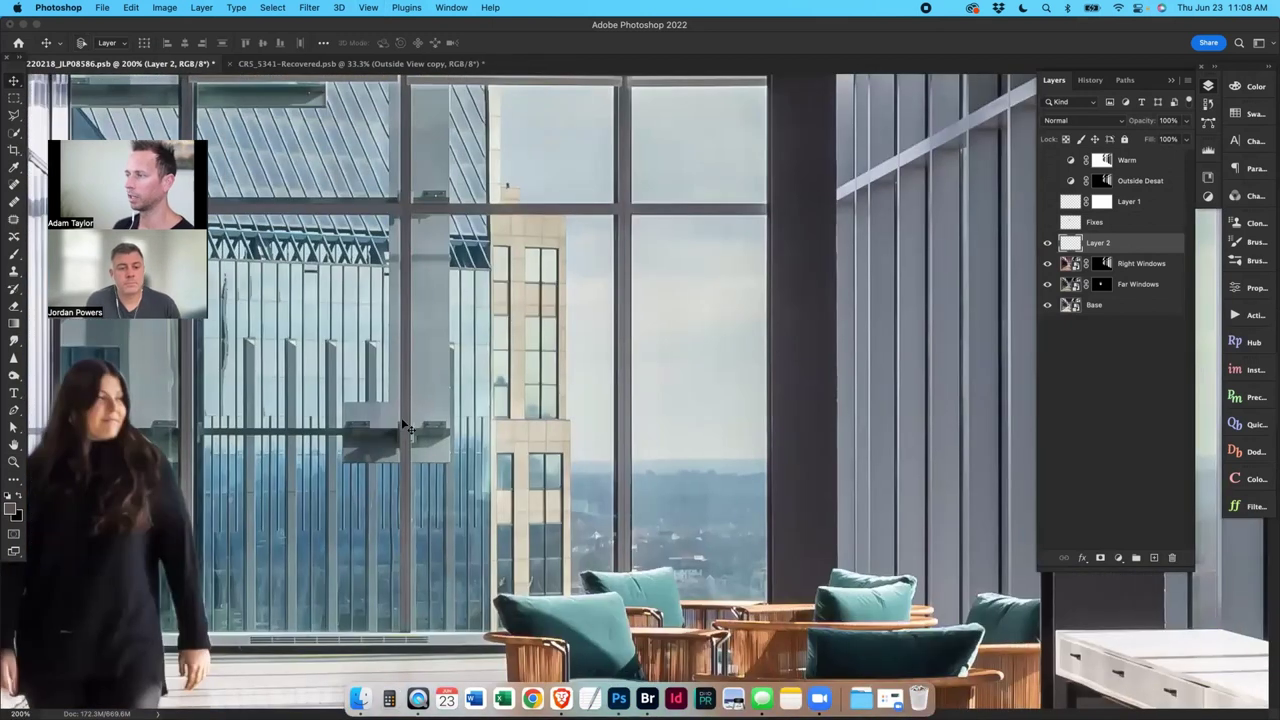
pyautogui.scroll(10, 434, 406)
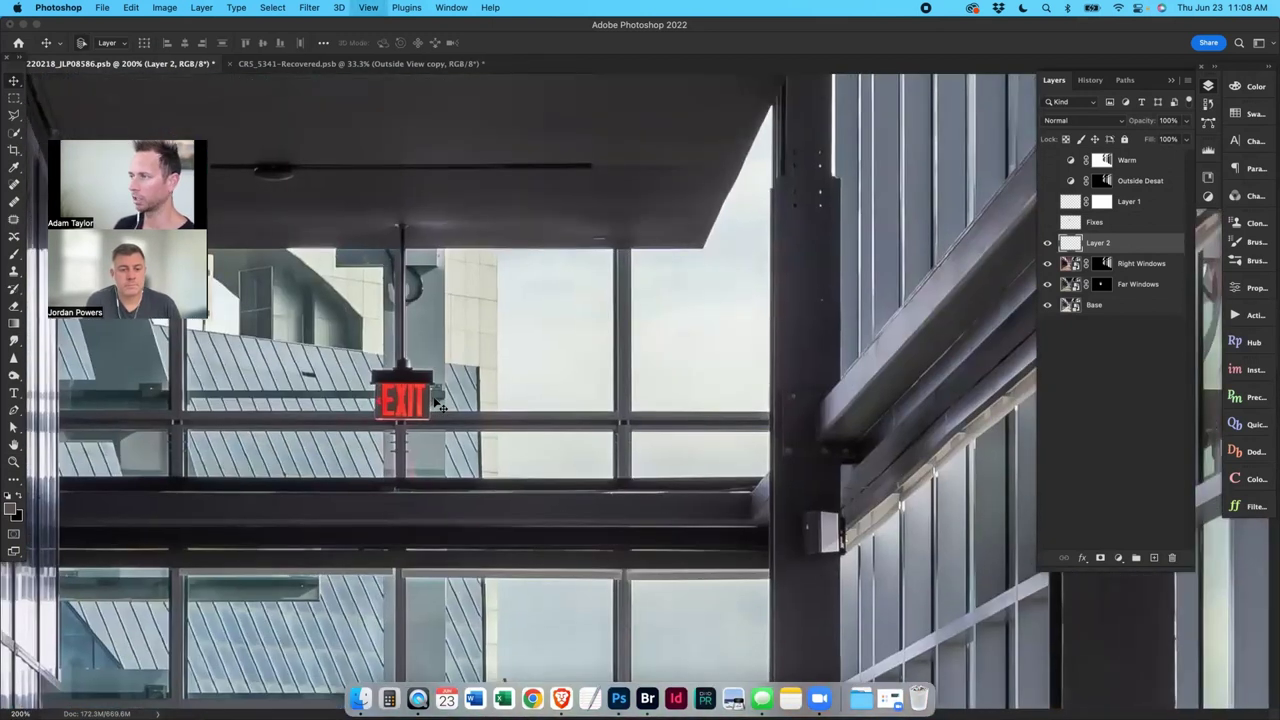
pyautogui.press('super+equal')
pyautogui.hscroll(-5, 851, 406)
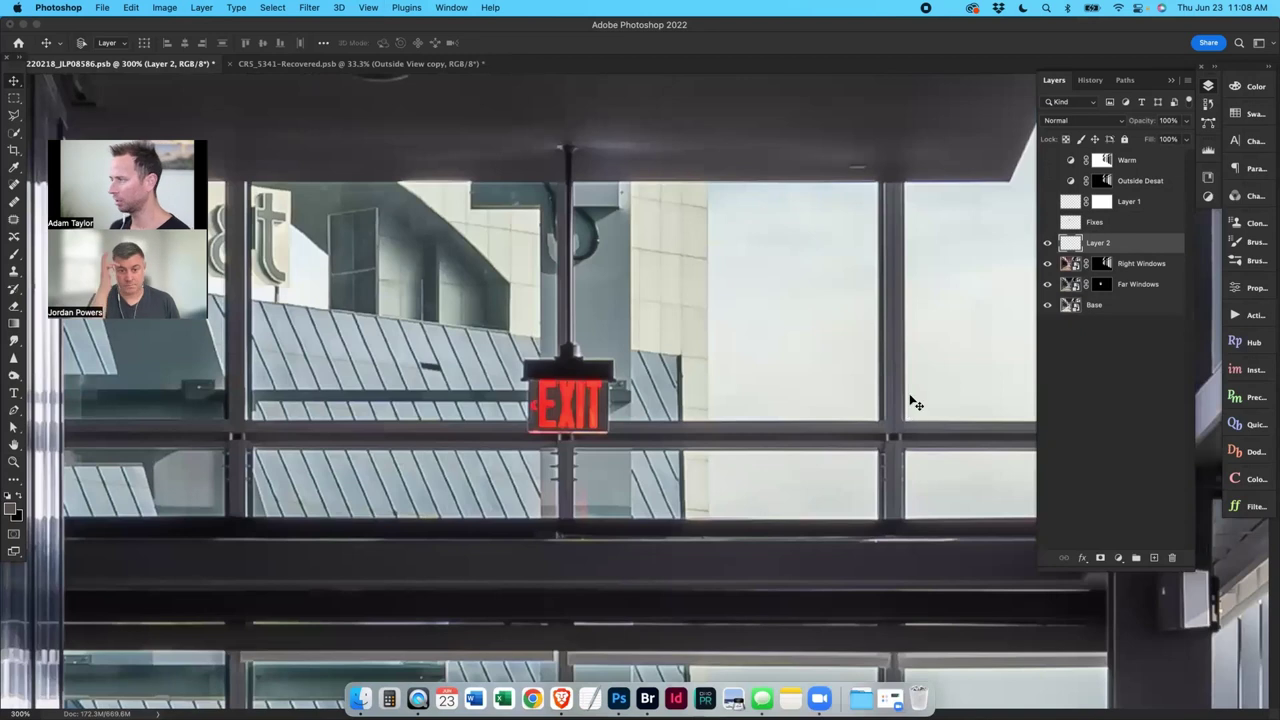
pyautogui.press('l')
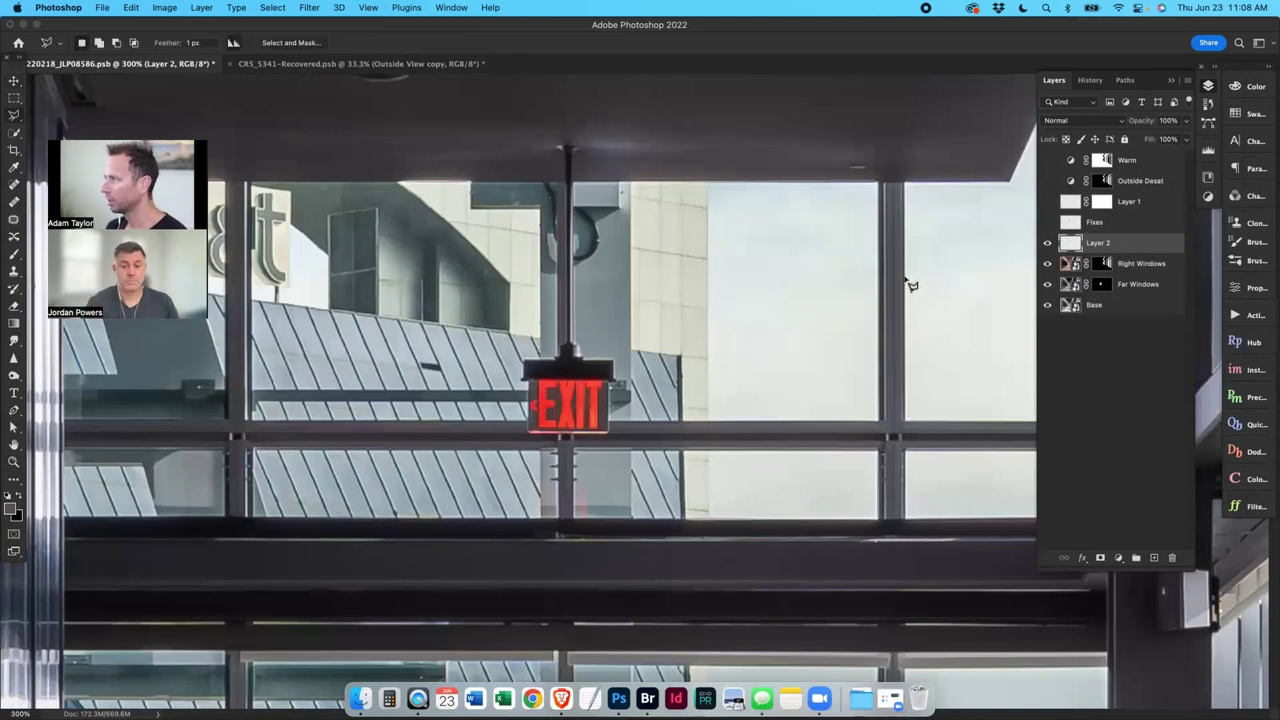
pyautogui.click(906, 281)
pyautogui.click(908, 421)
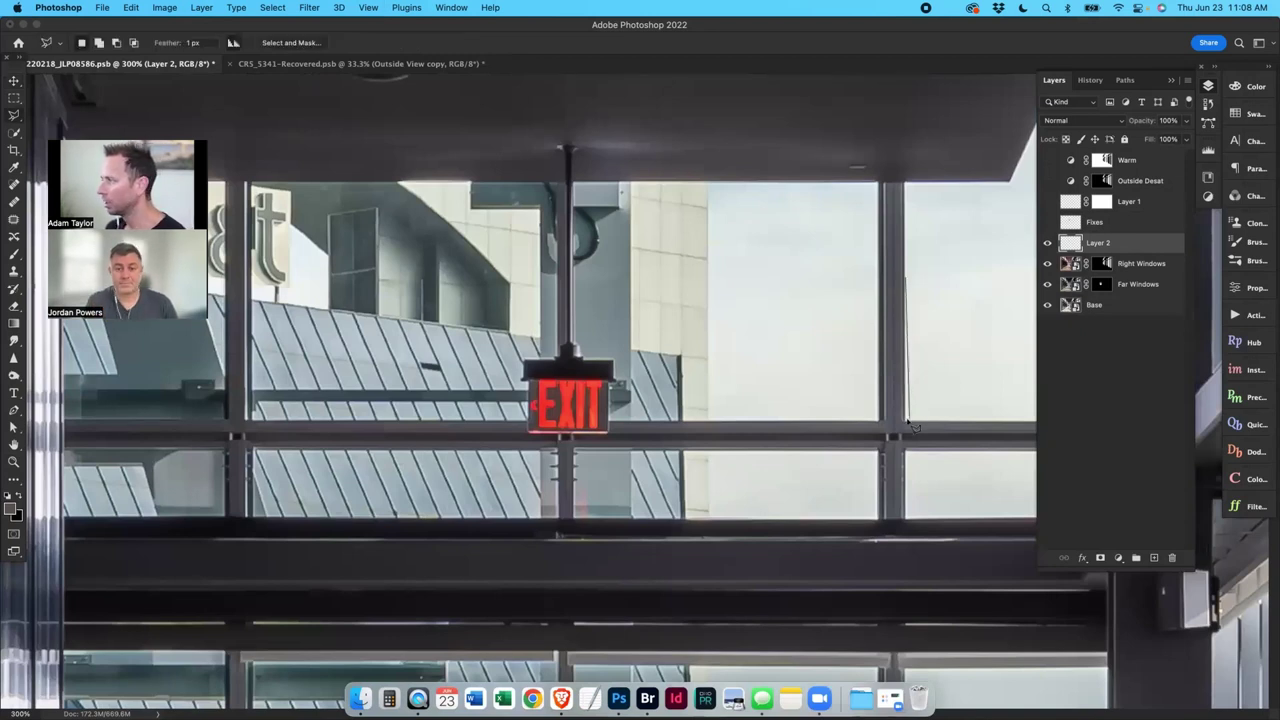
pyautogui.click(1012, 421)
pyautogui.click(912, 275)
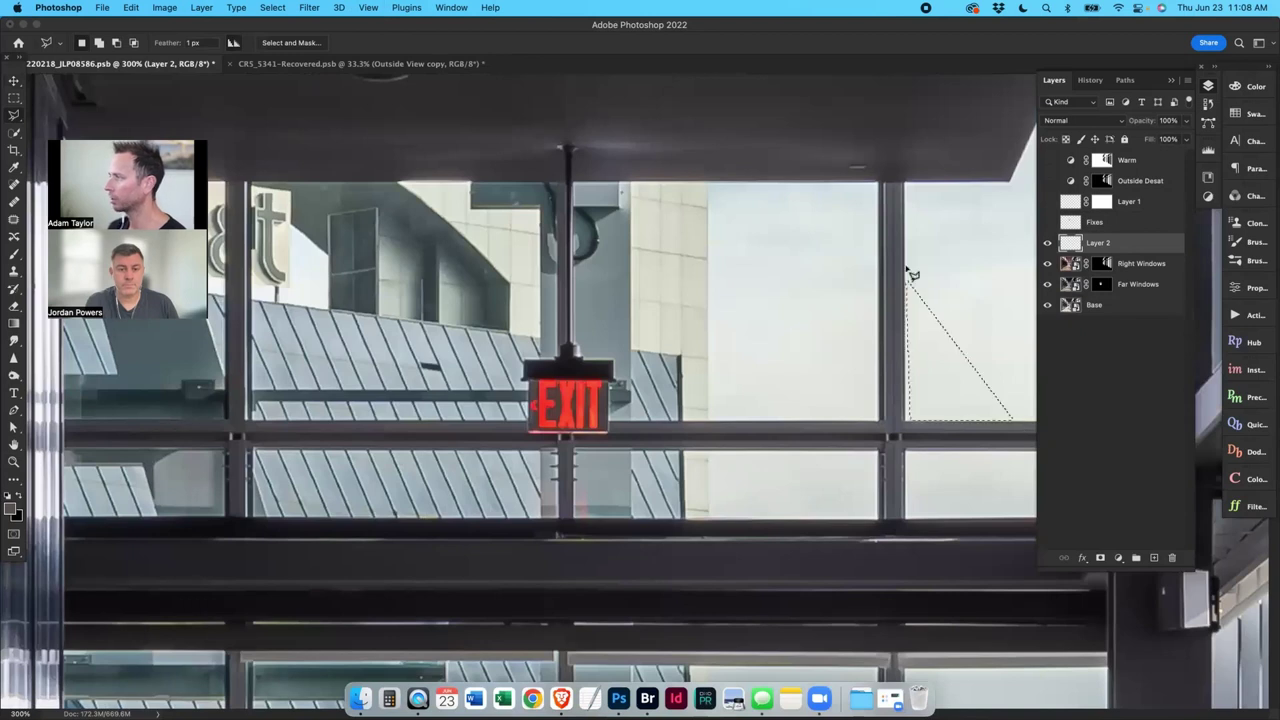
pyautogui.press('cmd+d')
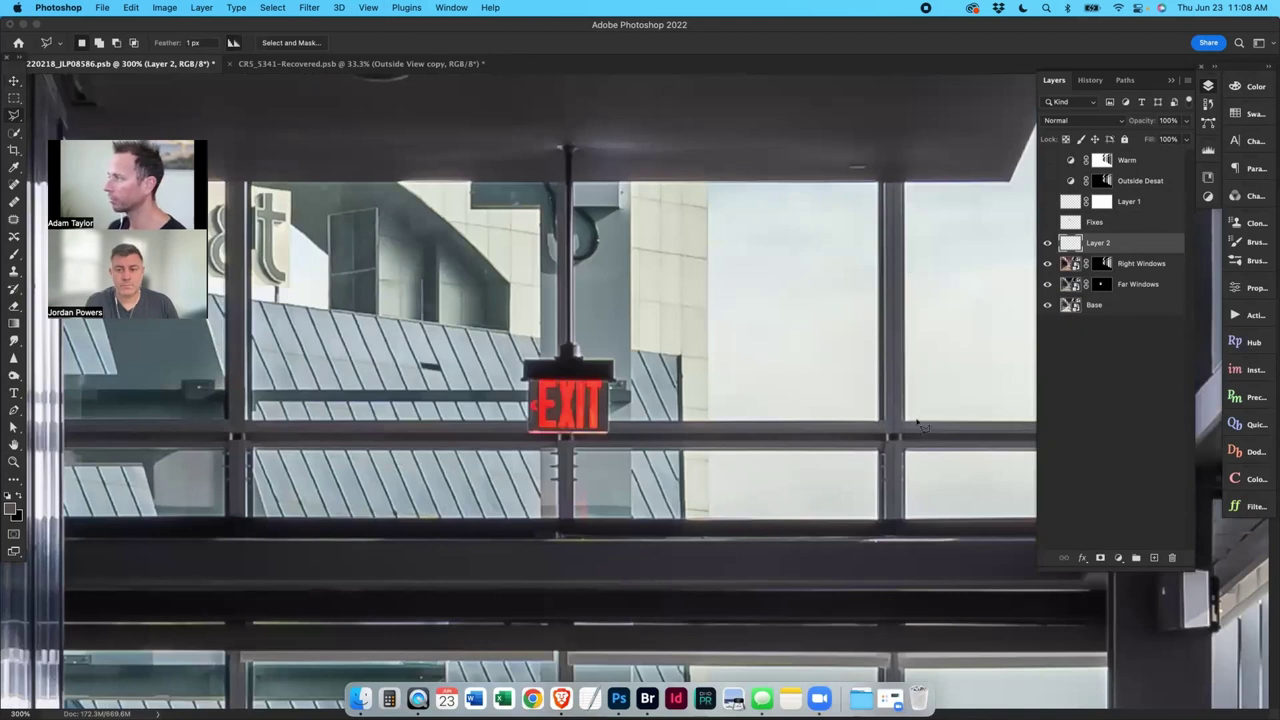
# - Select the crossing of the vertical and horizontal window mullions beside the exit sign with a Polygonal Lasso outline along the frame edges
pyautogui.click(906, 266)
pyautogui.click(907, 419)
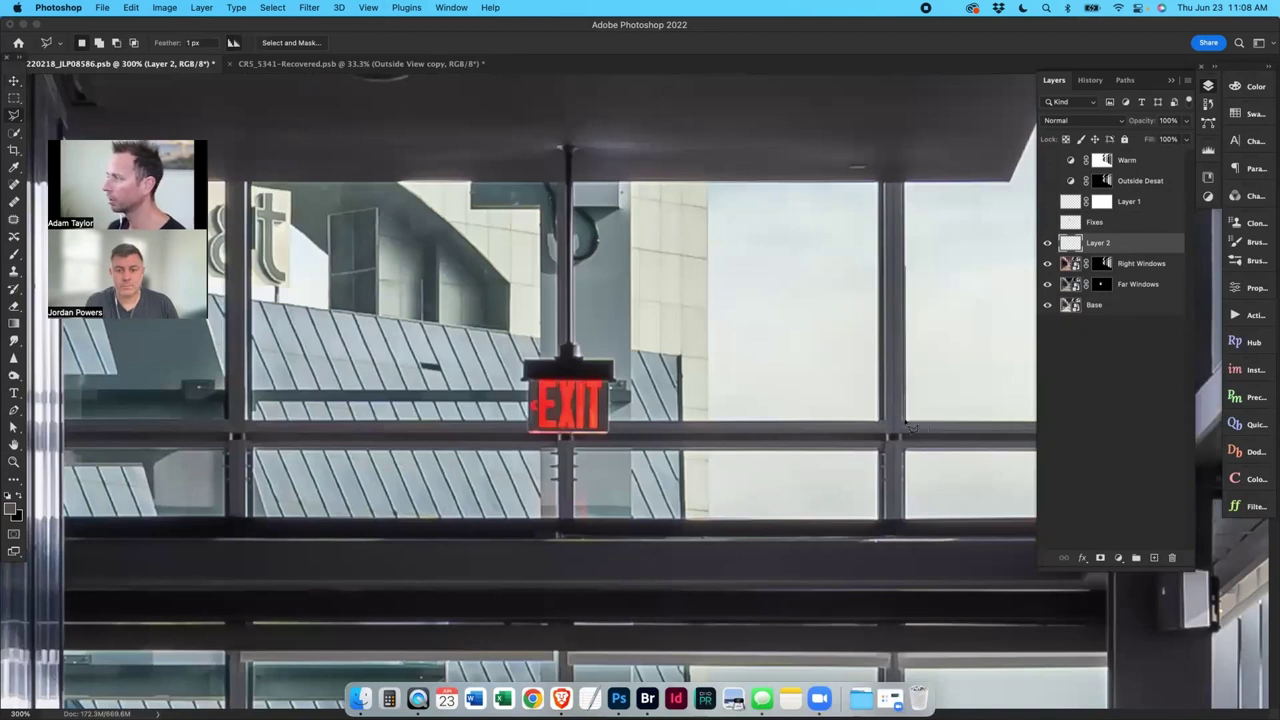
pyautogui.click(1002, 421)
pyautogui.click(986, 451)
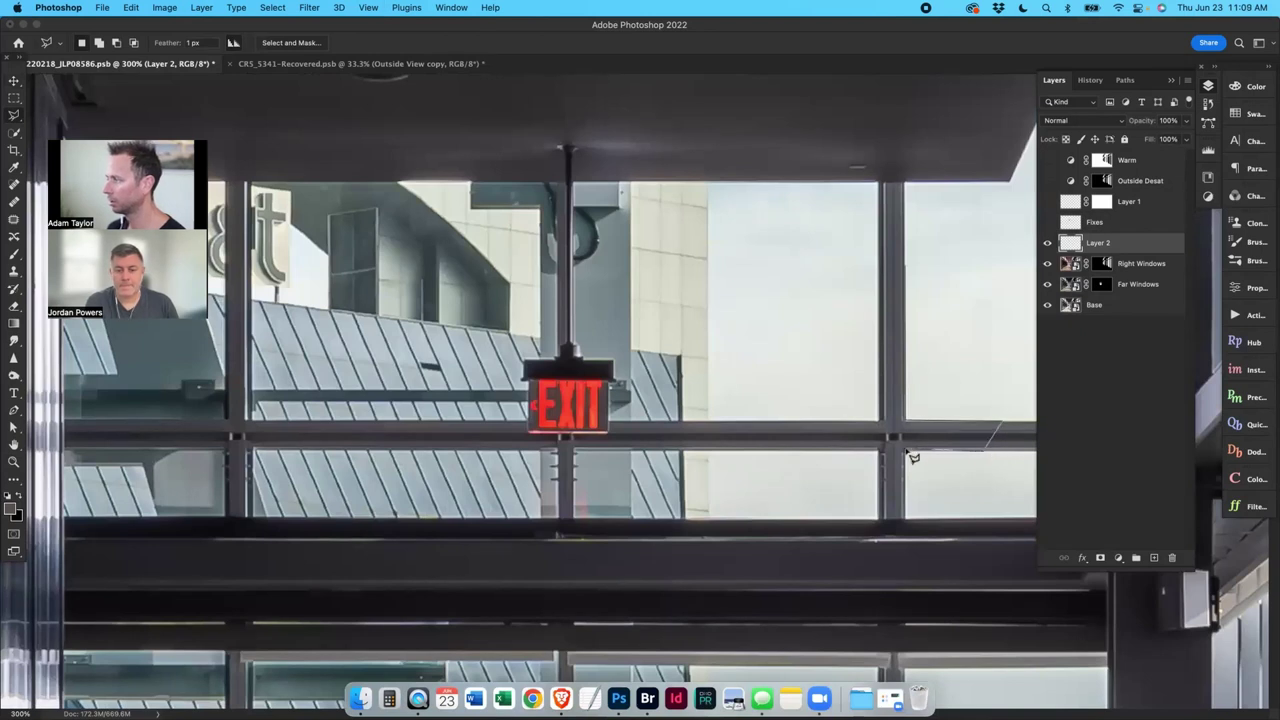
pyautogui.click(906, 450)
pyautogui.click(906, 519)
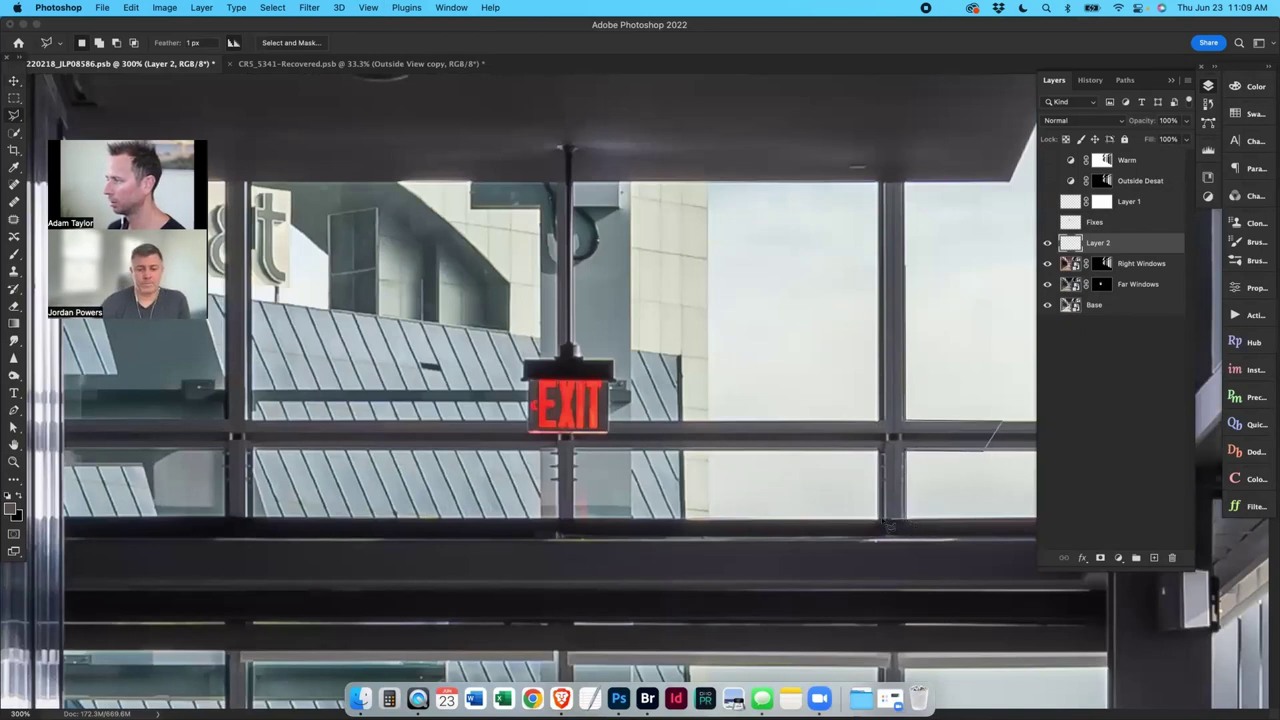
pyautogui.click(882, 519)
pyautogui.click(882, 450)
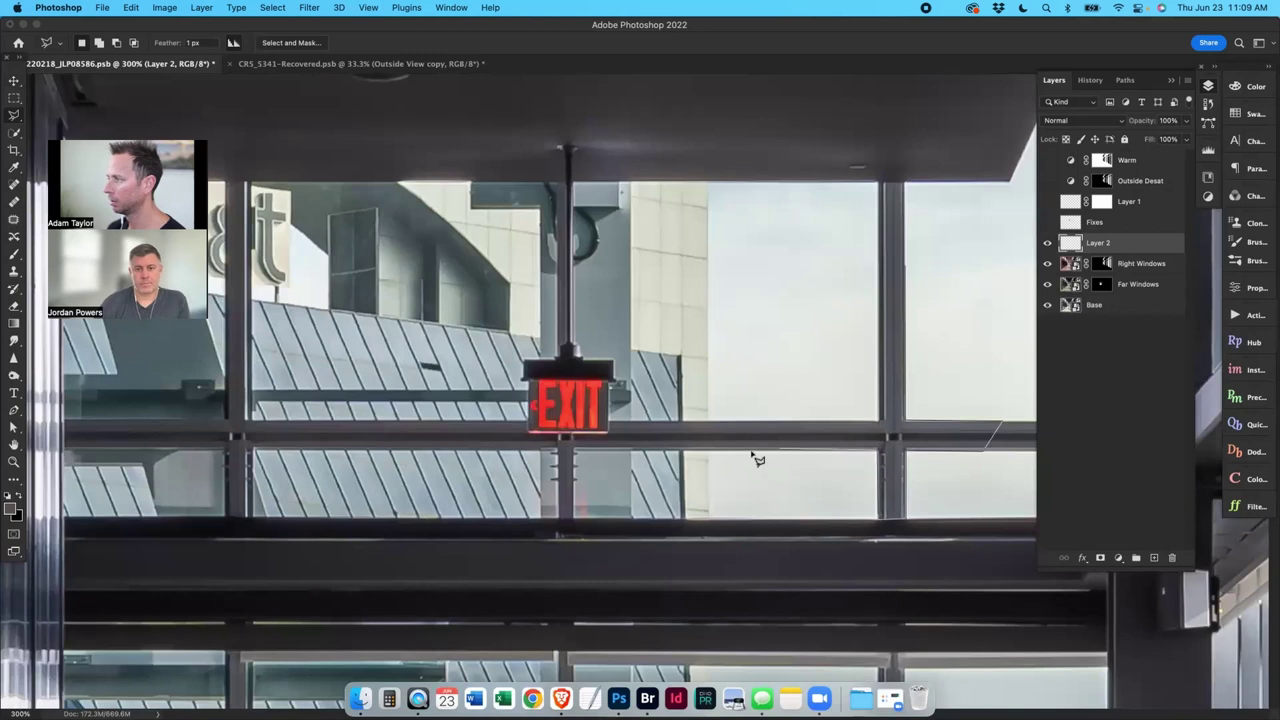
pyautogui.click(754, 450)
pyautogui.click(779, 421)
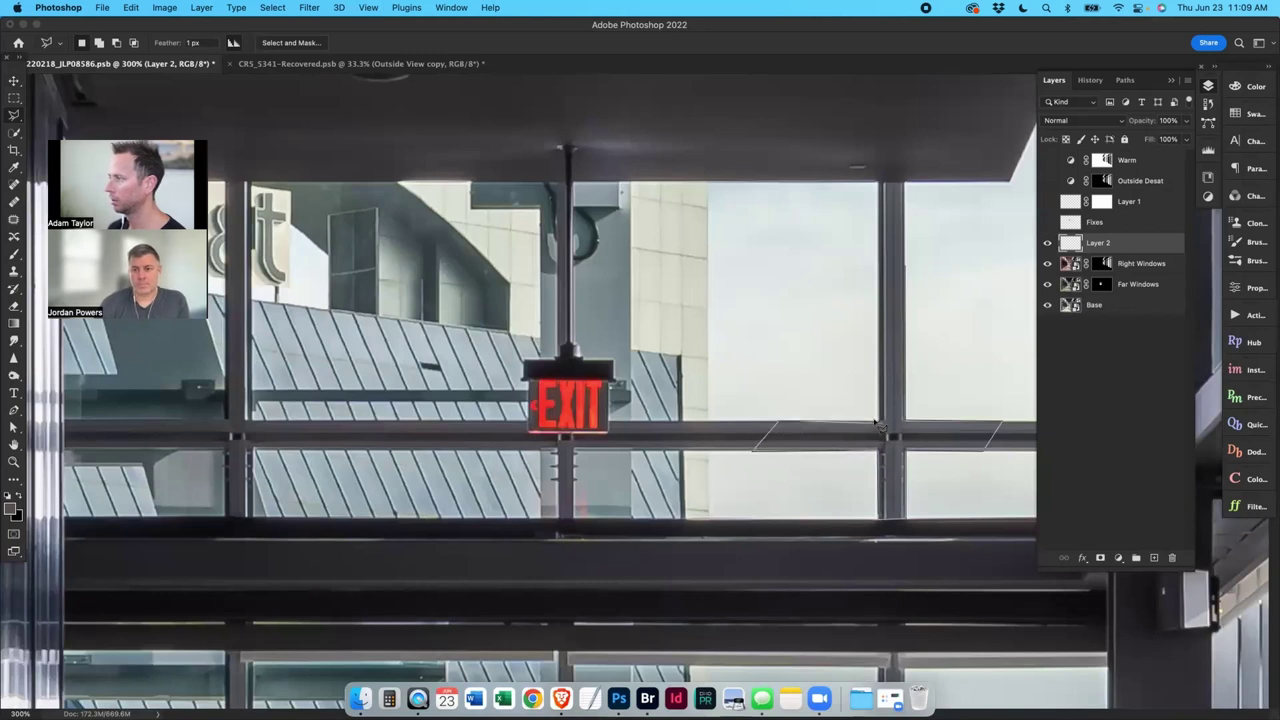
pyautogui.click(880, 421)
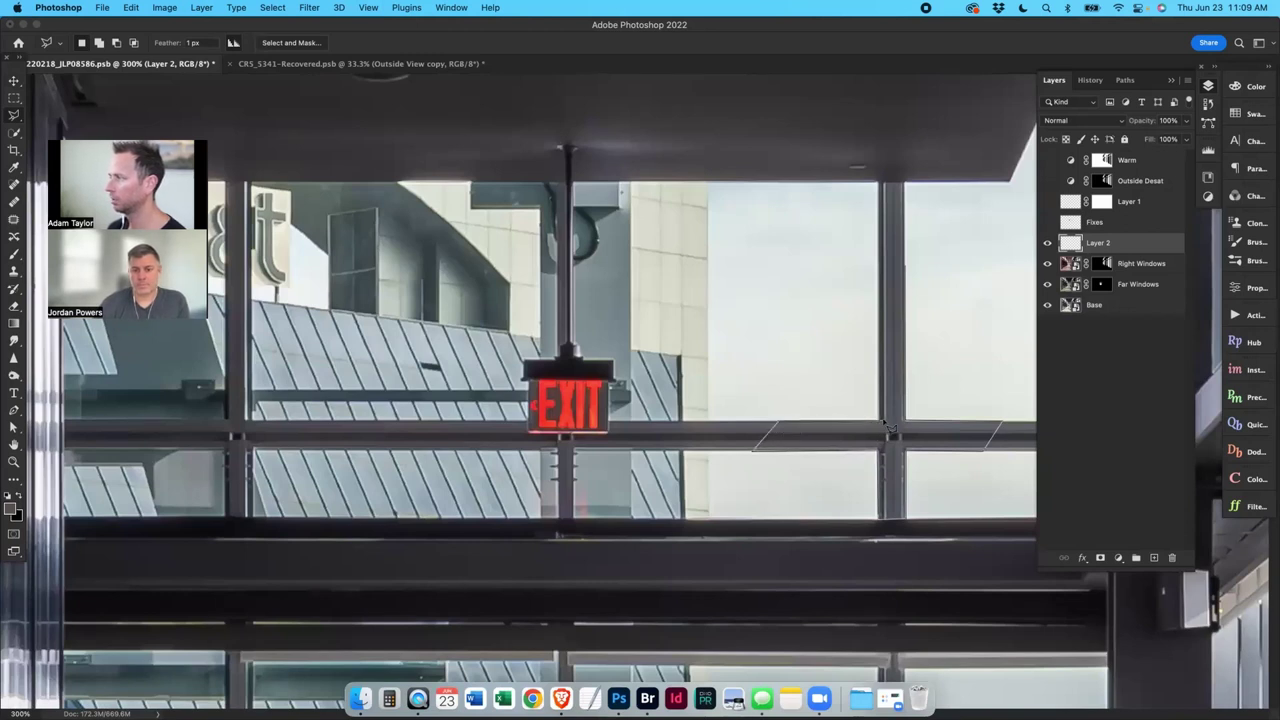
pyautogui.click(886, 260)
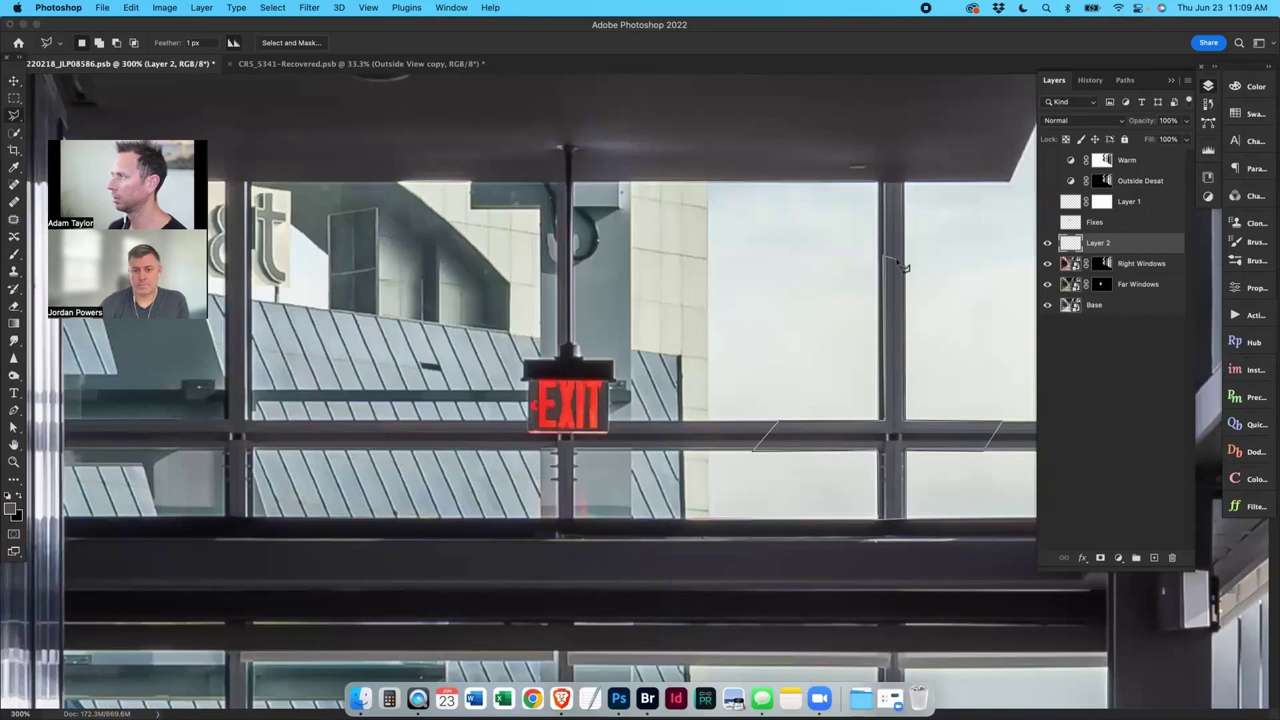
pyautogui.doubleClick(903, 267)
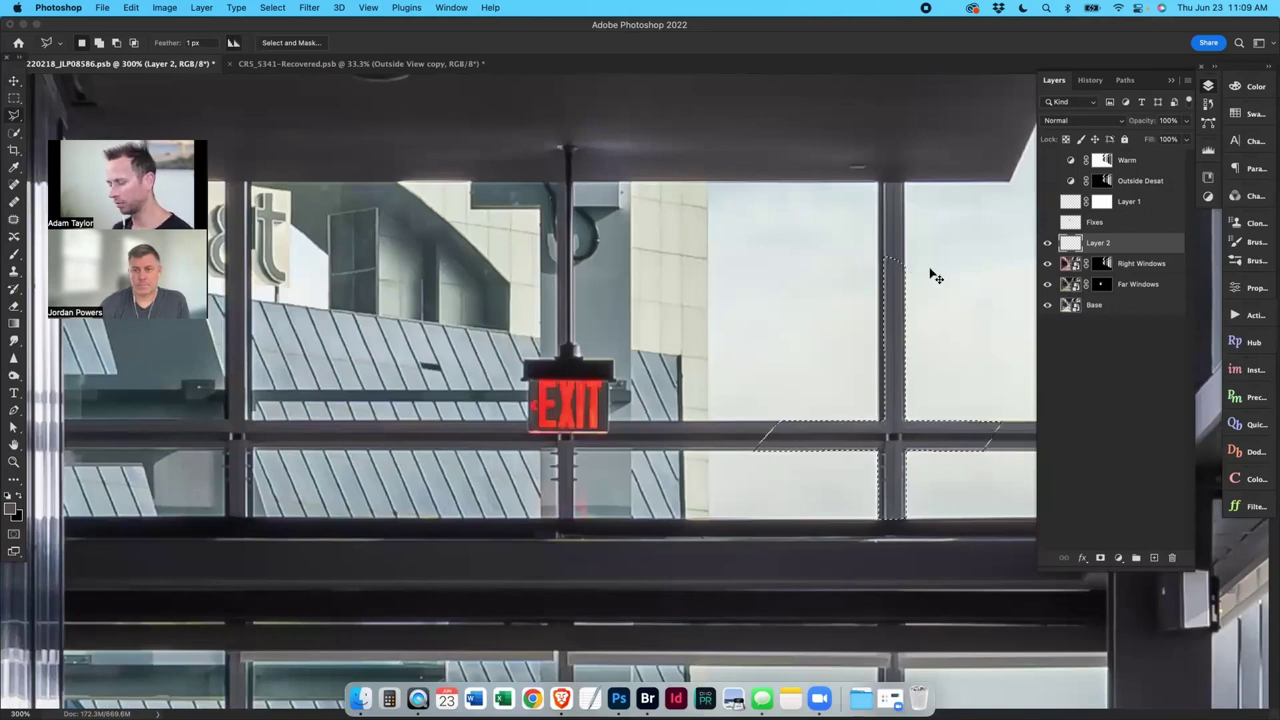
# - Try covering the exit sign with a copy of the selected mullion crossing, undo it, and restore the crossing selection
pyautogui.press('v')
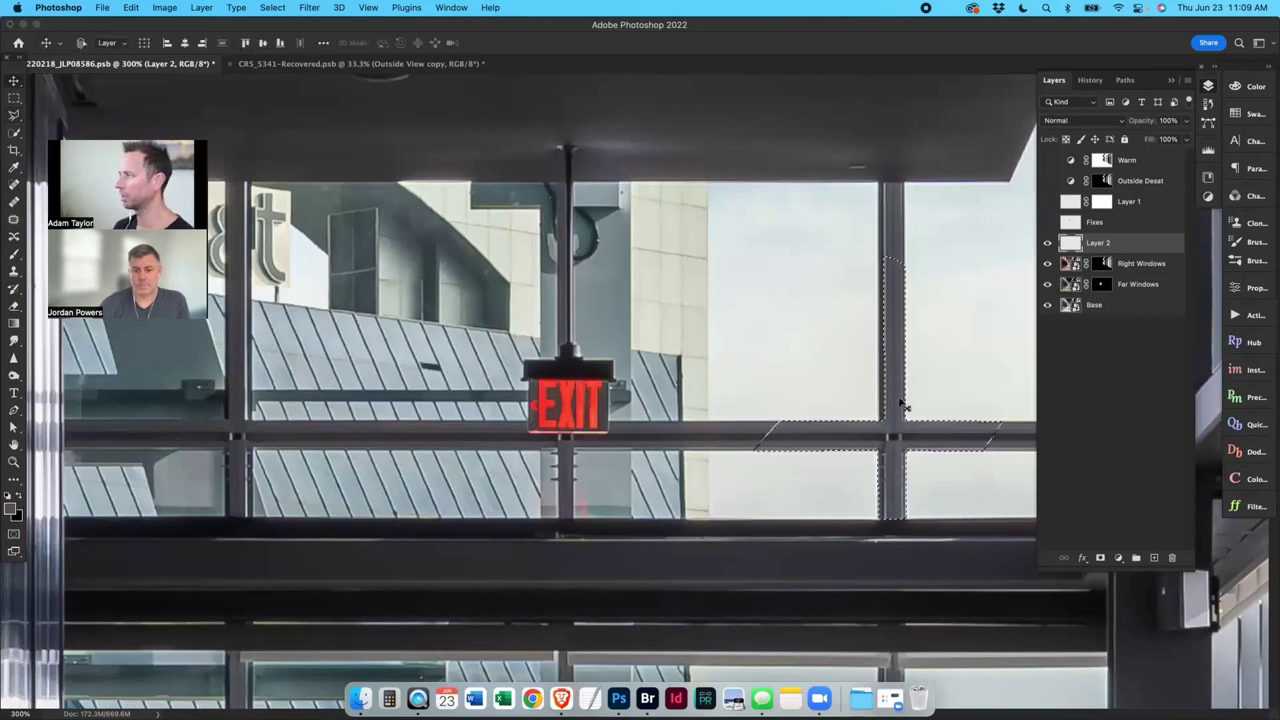
pyautogui.press('super+z')
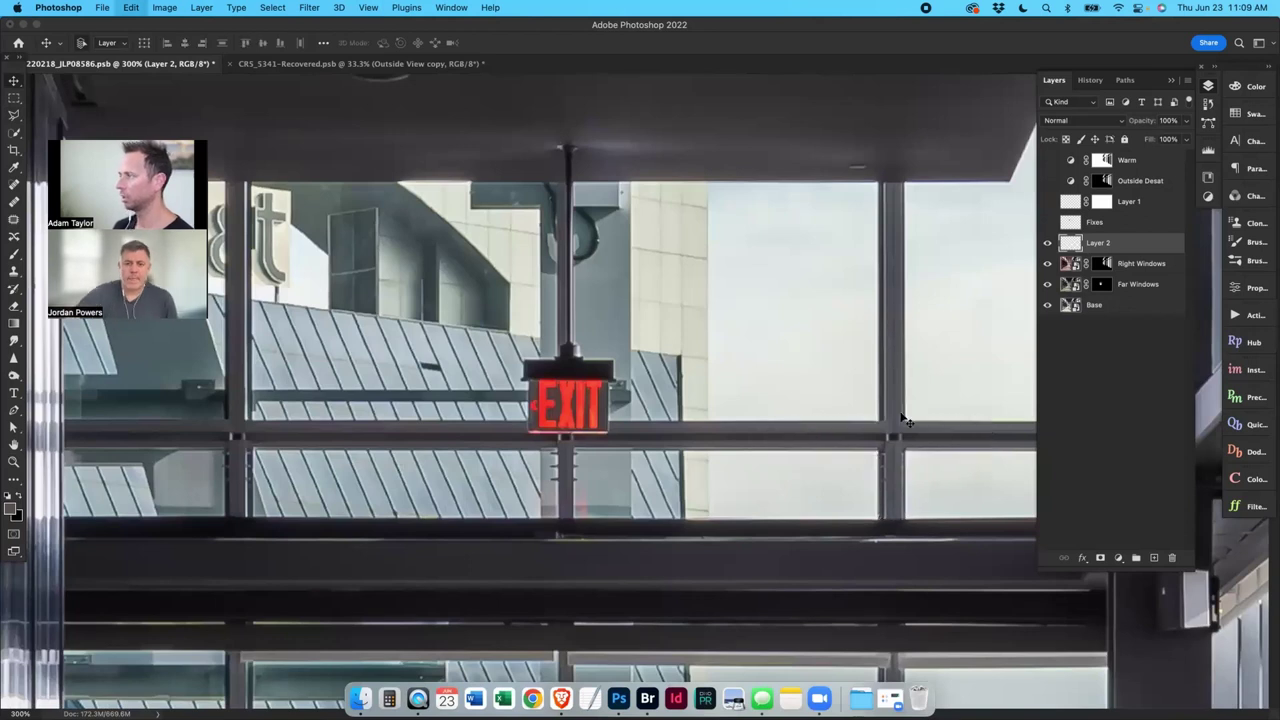
pyautogui.moveTo(905, 421); pyautogui.dragTo(598, 424)
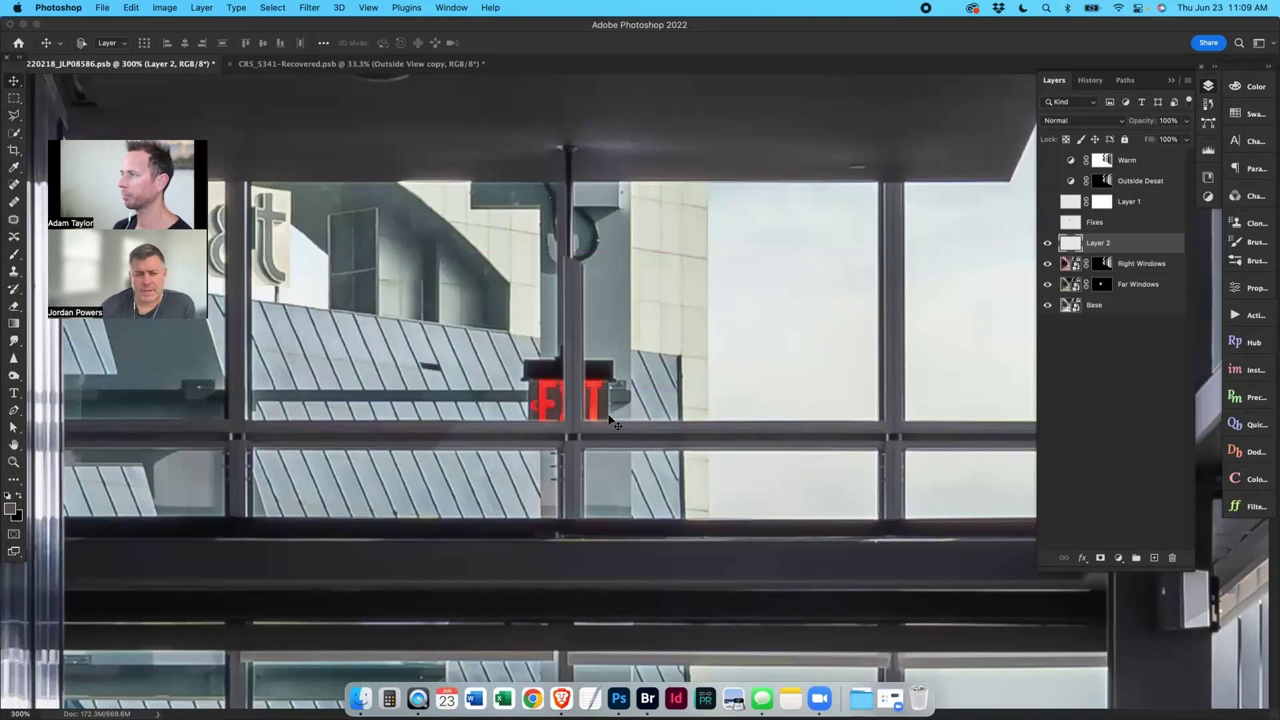
pyautogui.press('super+z')
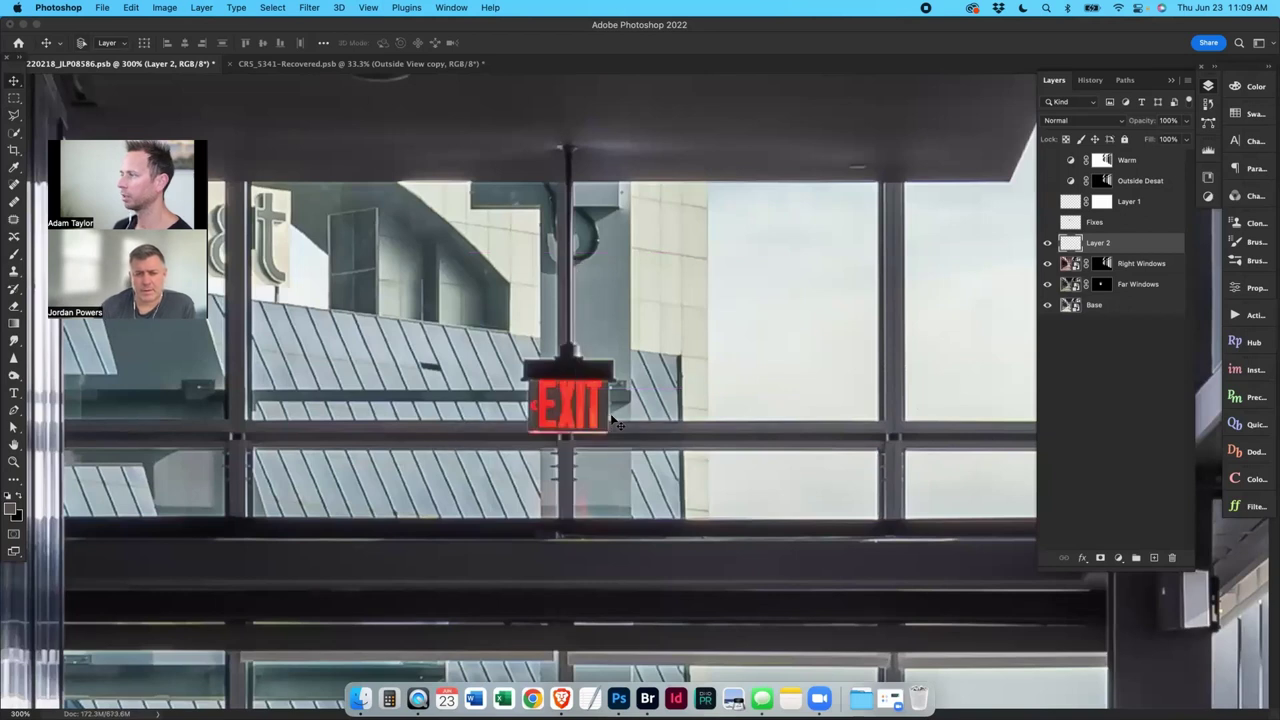
pyautogui.click(314, 7)
pyautogui.press('shift+super+d')
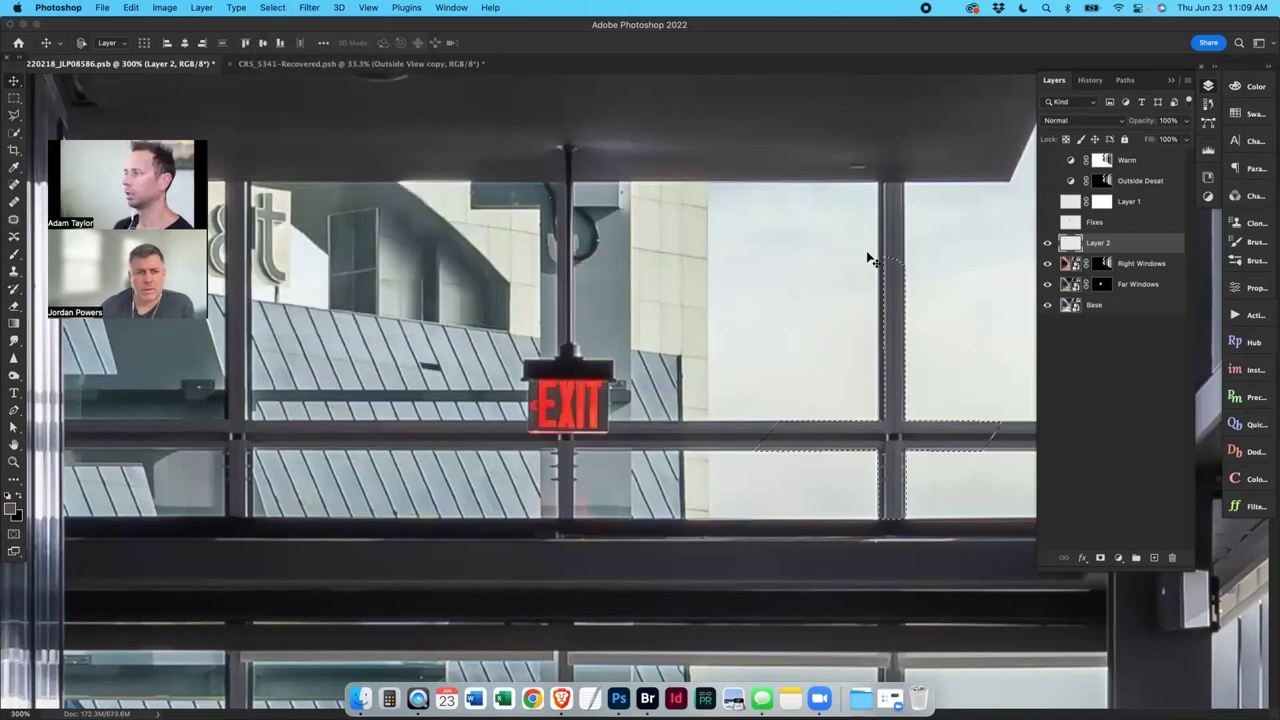
# - Try duplicating the Right Windows, Far Windows and Base layers and merging the copies, then undo back to the empty Layer 2
pyautogui.click(1048, 243)
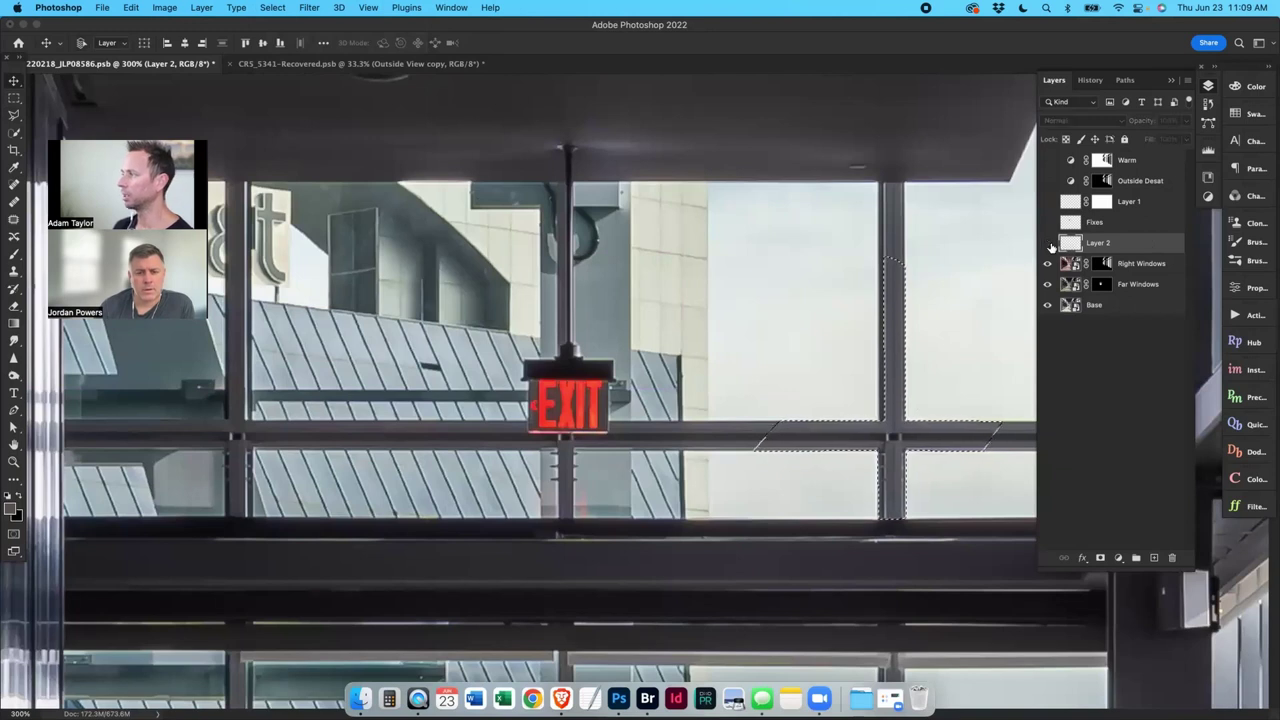
pyautogui.click(1048, 243)
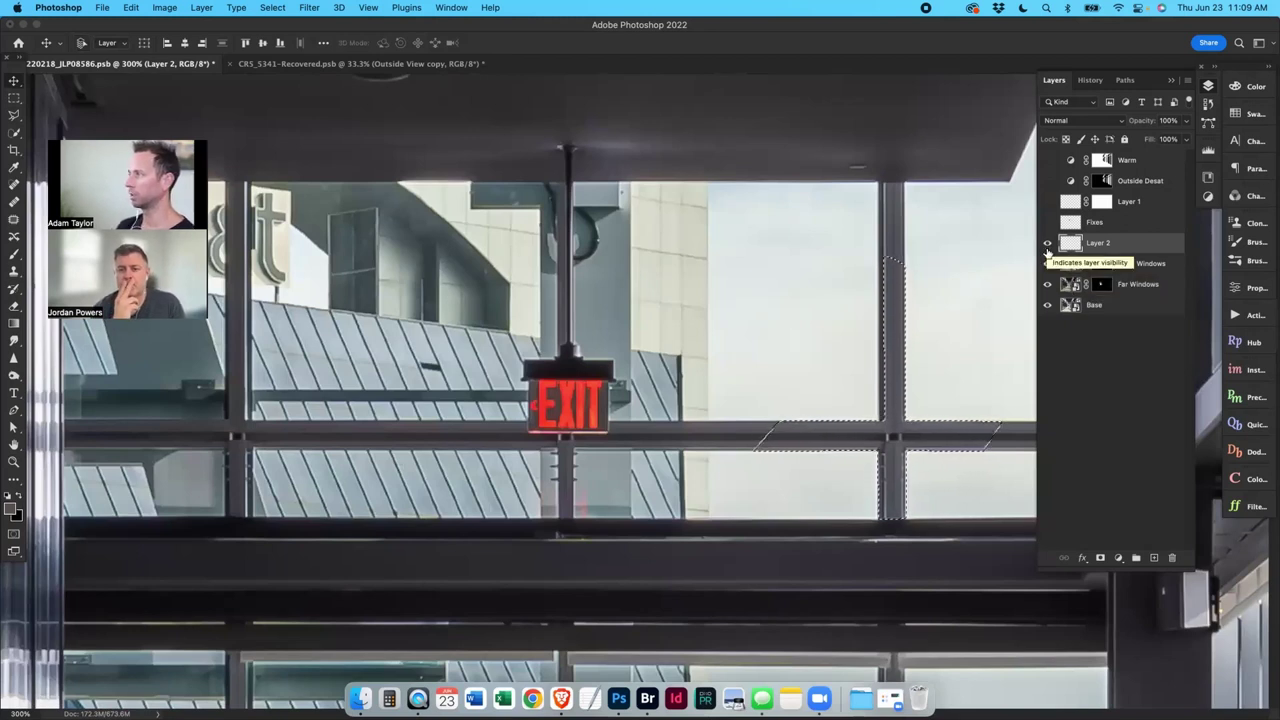
pyautogui.click(1110, 264)
pyautogui.keyDown('shift'); pyautogui.click(1128, 308); pyautogui.keyUp('shift')
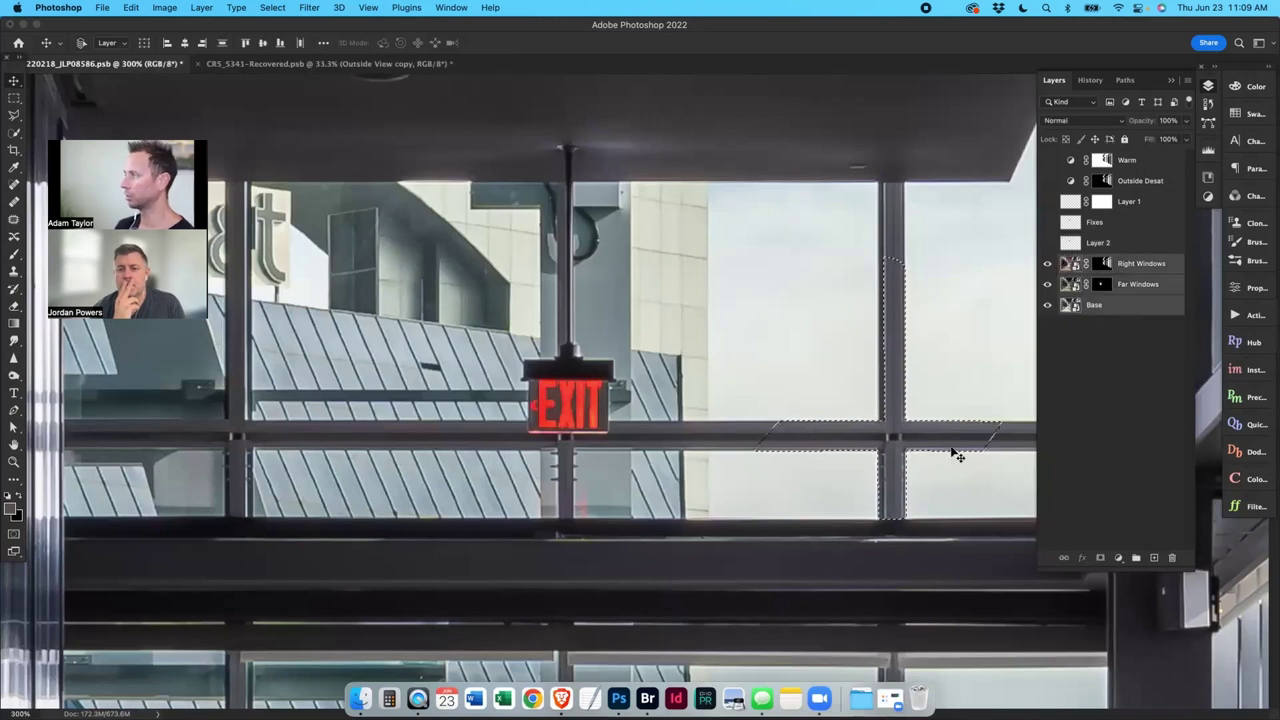
pyautogui.moveTo(1128, 314); pyautogui.dragTo(1156, 557)
pyautogui.press('super+e')
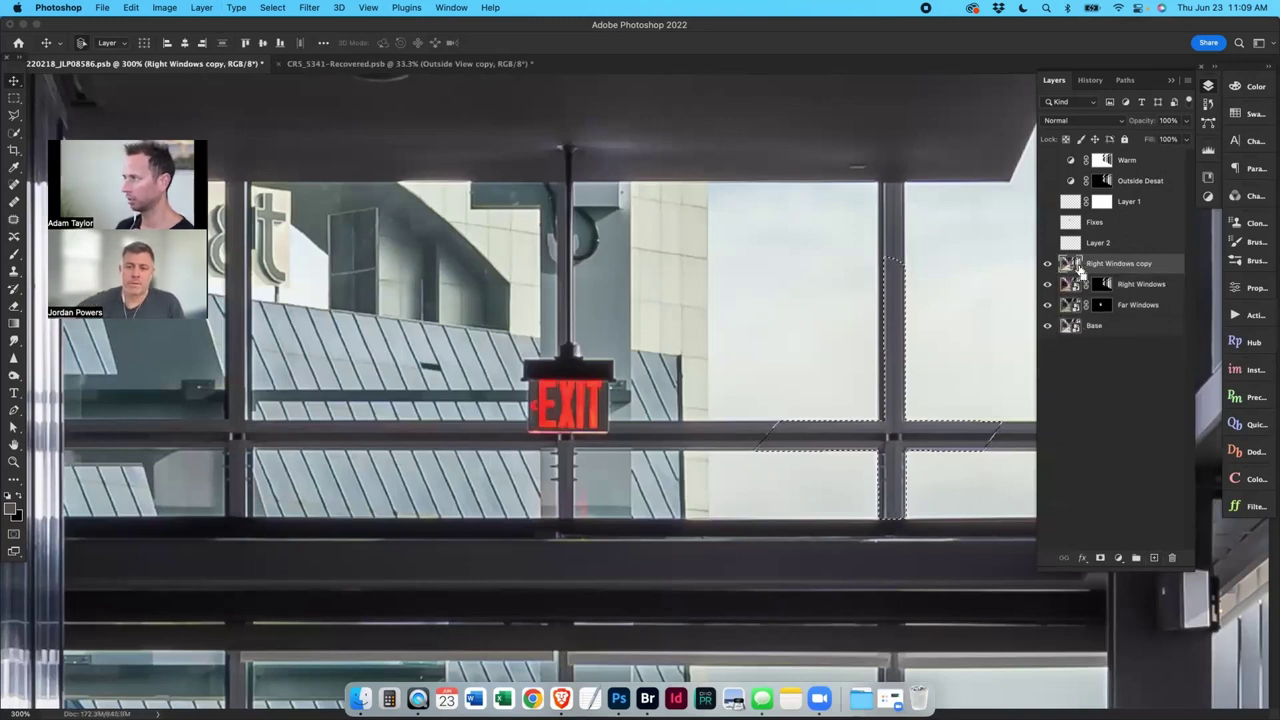
pyautogui.press('super+z')
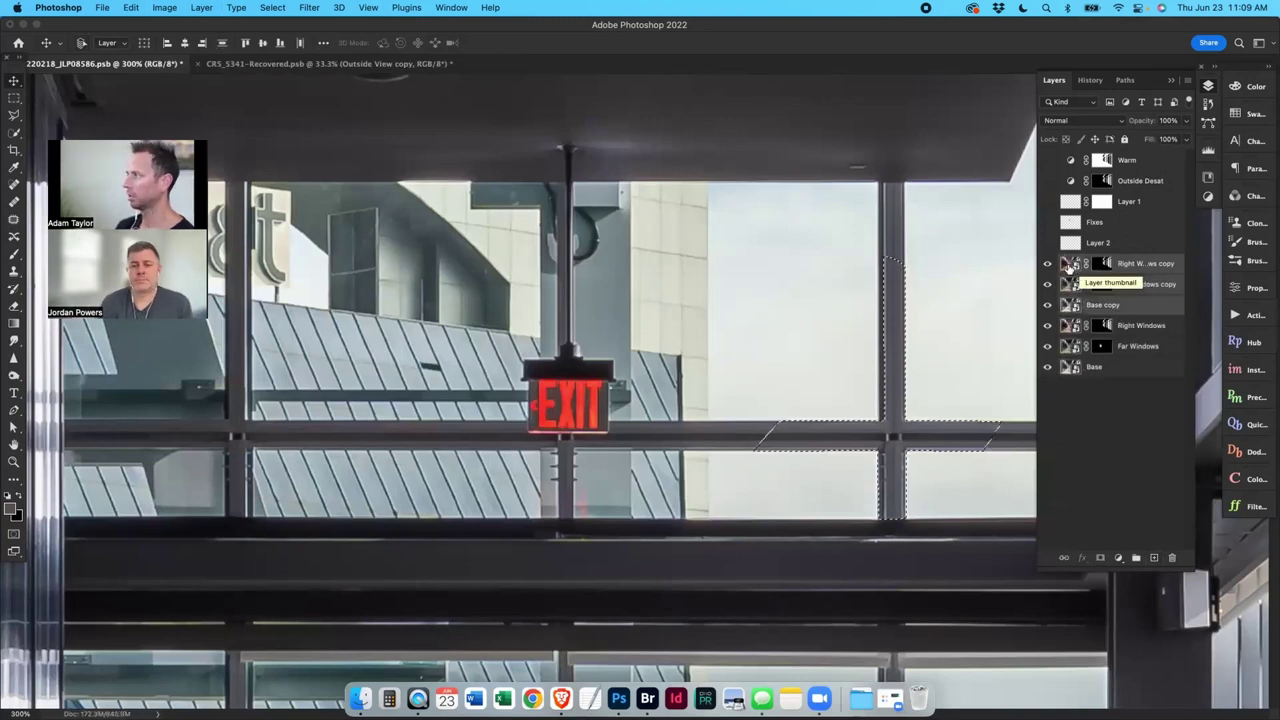
pyautogui.press('super+z')
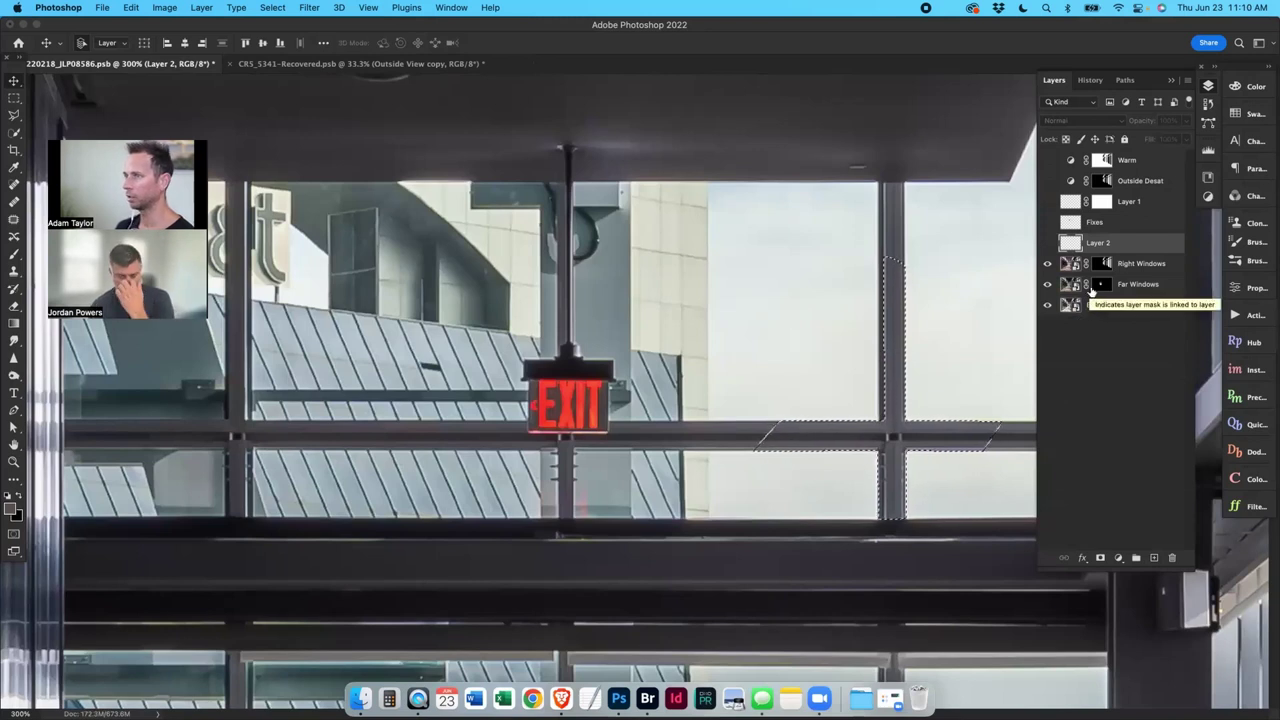
pyautogui.click(1047, 243)
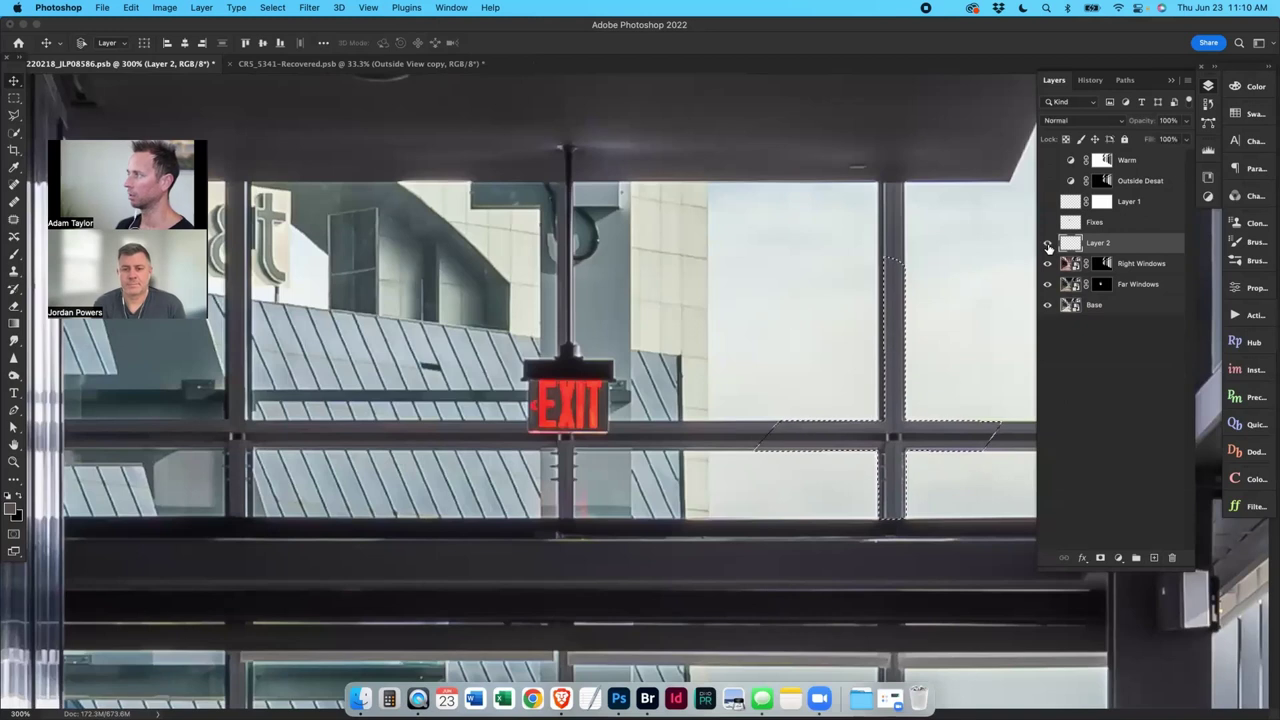
# - Copy the selected mullion crossing from the visible layers onto its own layer above Right Windows and align it over the exit sign
pyautogui.moveTo(920, 357); pyautogui.dragTo(946, 354)
pyautogui.hotkey('ctrl', 'j')
pyautogui.moveTo(891, 409); pyautogui.dragTo(782, 327)
pyautogui.click(1072, 260)
pyautogui.press('Delete')
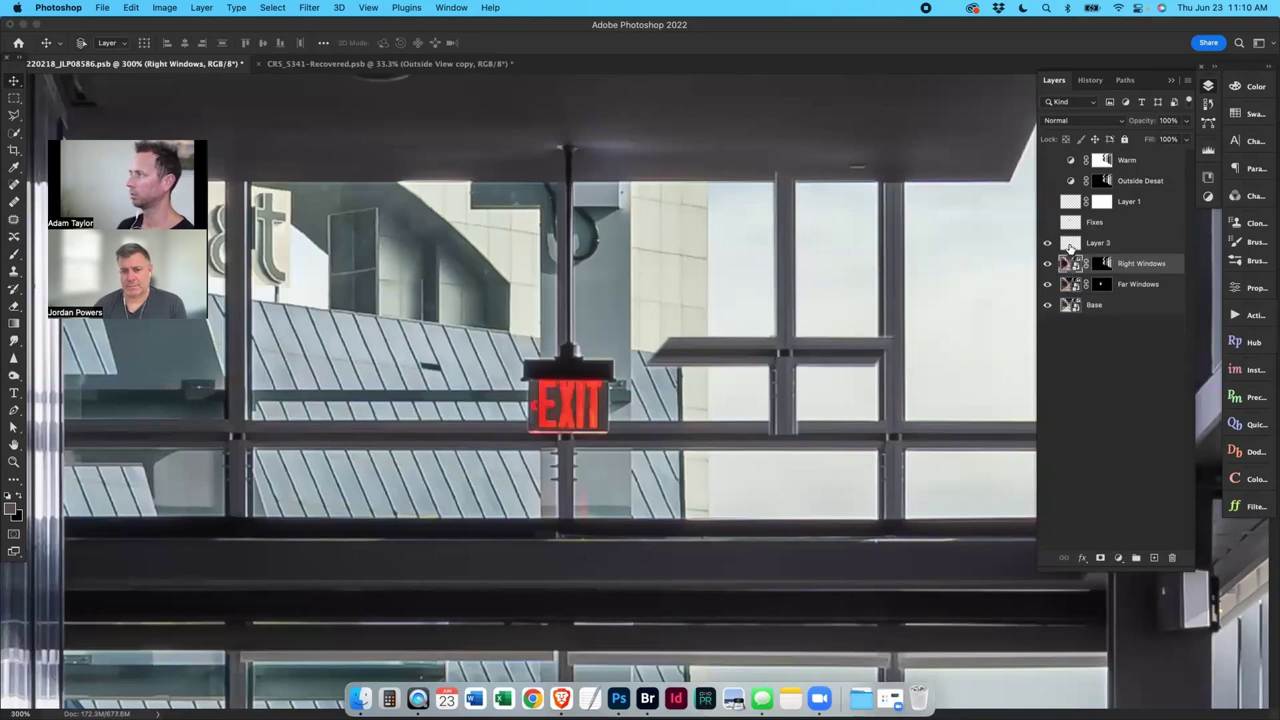
pyautogui.click(1060, 245)
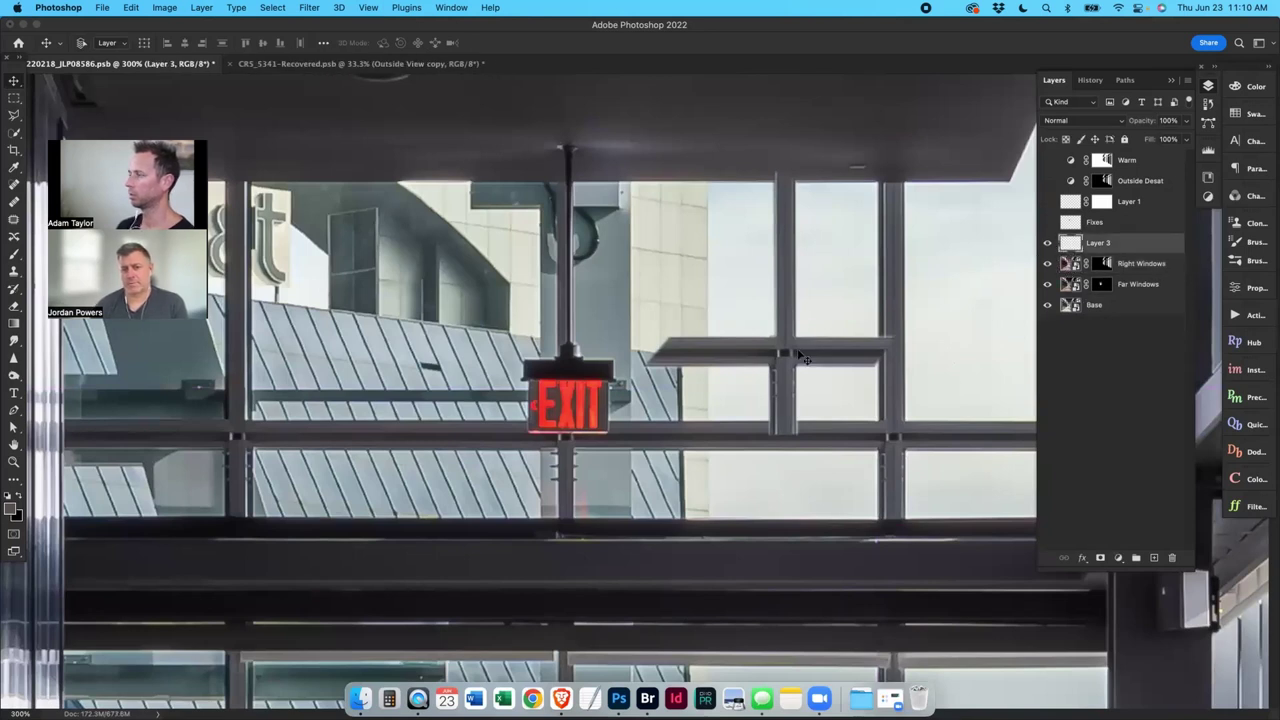
pyautogui.moveTo(800, 357)
pyautogui.mouseDown()
pyautogui.moveTo(805, 388)
pyautogui.moveTo(601, 428)
pyautogui.moveTo(769, 346)
pyautogui.moveTo(823, 335)
pyautogui.moveTo(800, 358)
pyautogui.mouseUp()
pyautogui.moveTo(684, 413); pyautogui.dragTo(589, 427)
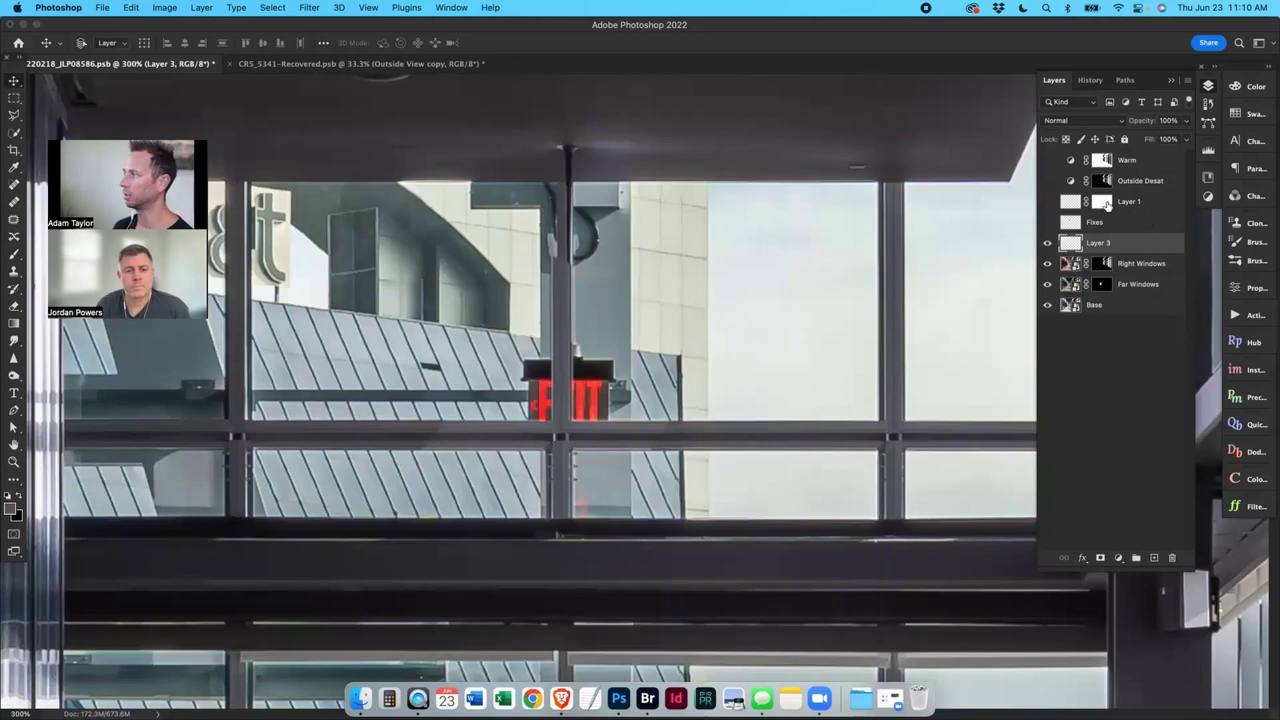
# - Add a new empty layer above the copied mullion crossing and give it a white layer mask
pyautogui.click(1154, 558)
pyautogui.press('e')
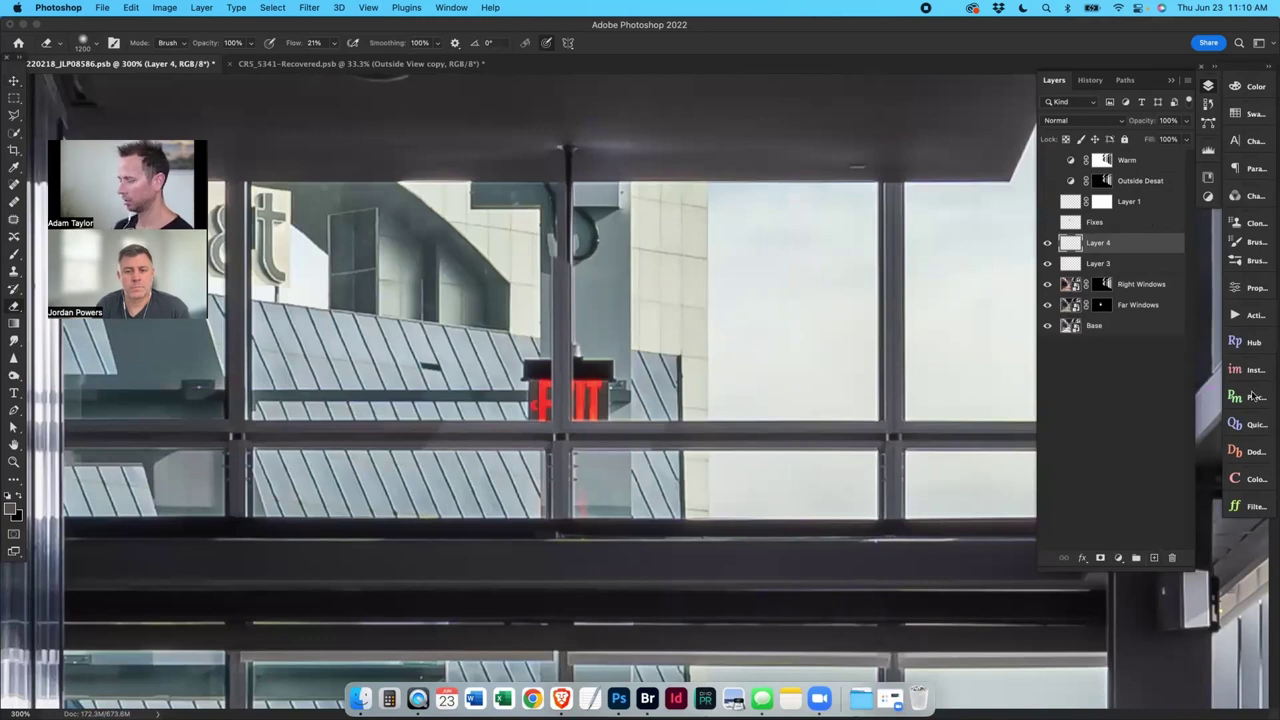
pyautogui.click(1101, 558)
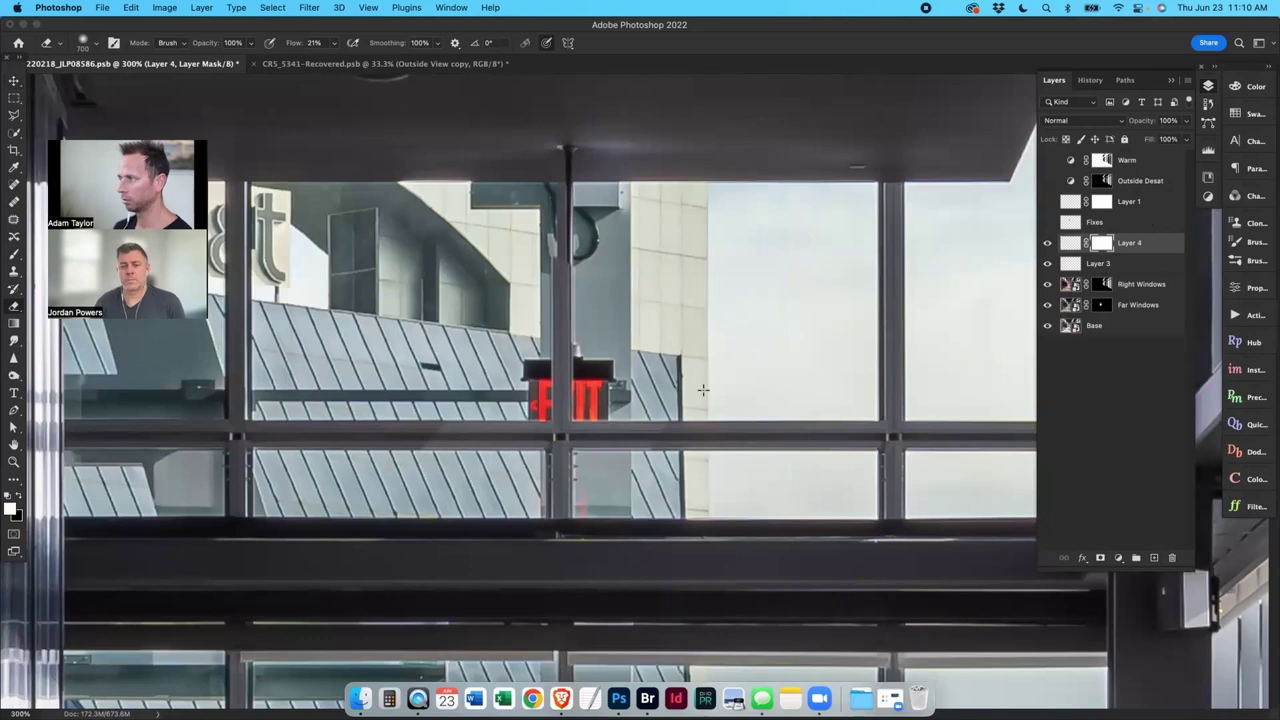
# - Reduce the Eraser brush size to 60 px and set its flow to 39%
pyautogui.press('[')
pyautogui.press('[')
pyautogui.press('[')
pyautogui.press('[')
pyautogui.press('[')
pyautogui.press('[')
pyautogui.press('[')
pyautogui.press('[')
pyautogui.press('[')
pyautogui.press('[')
pyautogui.press('[')
pyautogui.press('[')
pyautogui.press('[')
pyautogui.press('[')
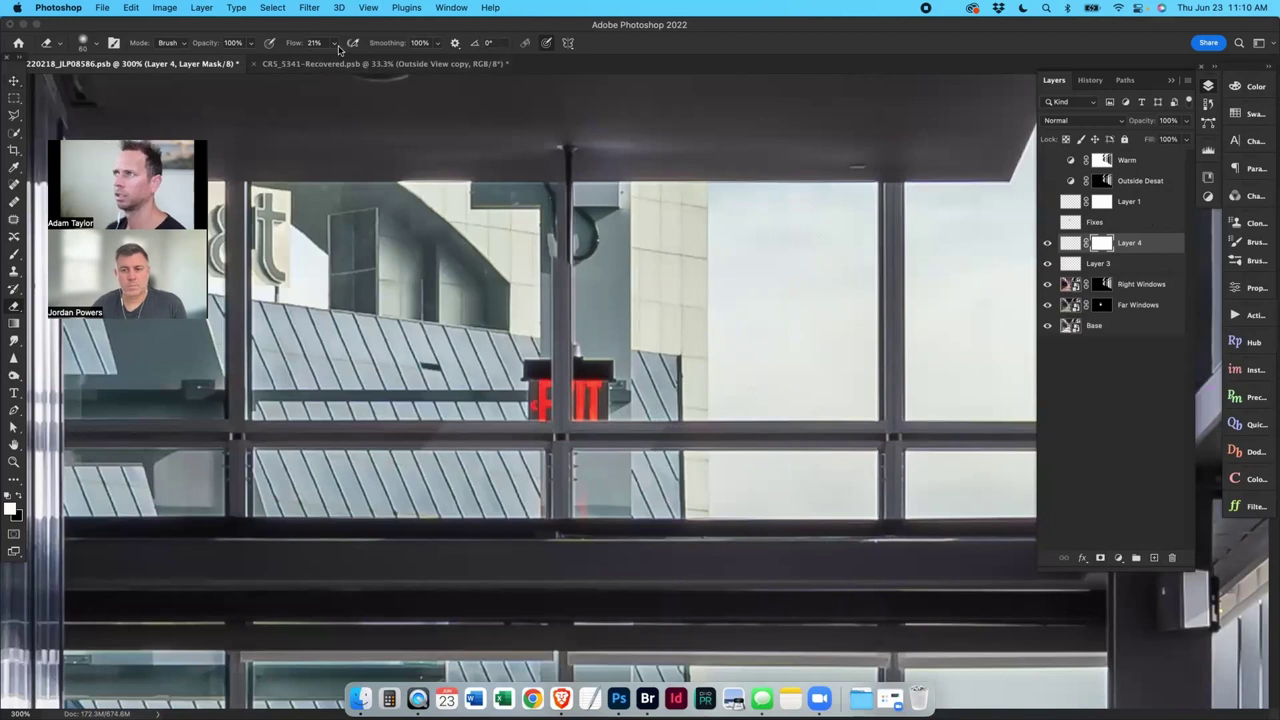
pyautogui.hotkey('shift', '3')
pyautogui.hotkey('shift', '9')
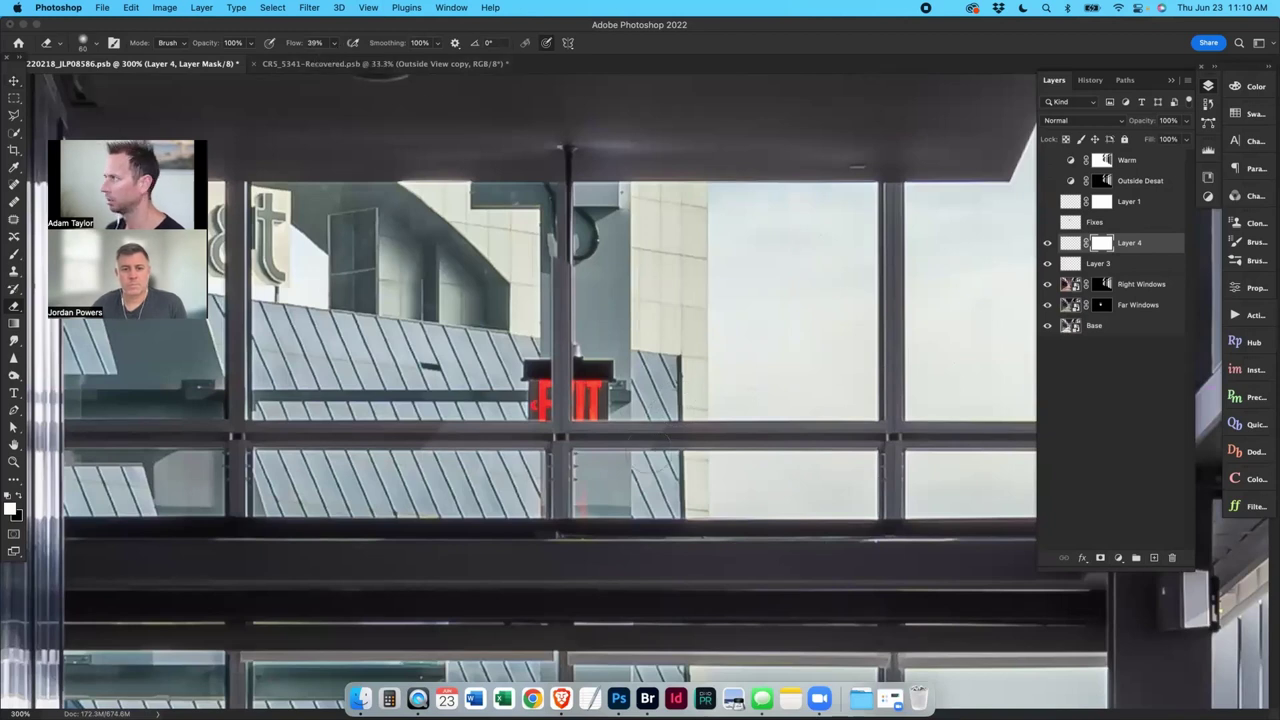
# - Transfer the layer mask from Layer 4 to Layer 3 and delete the empty Layer 4
pyautogui.click(1071, 243)
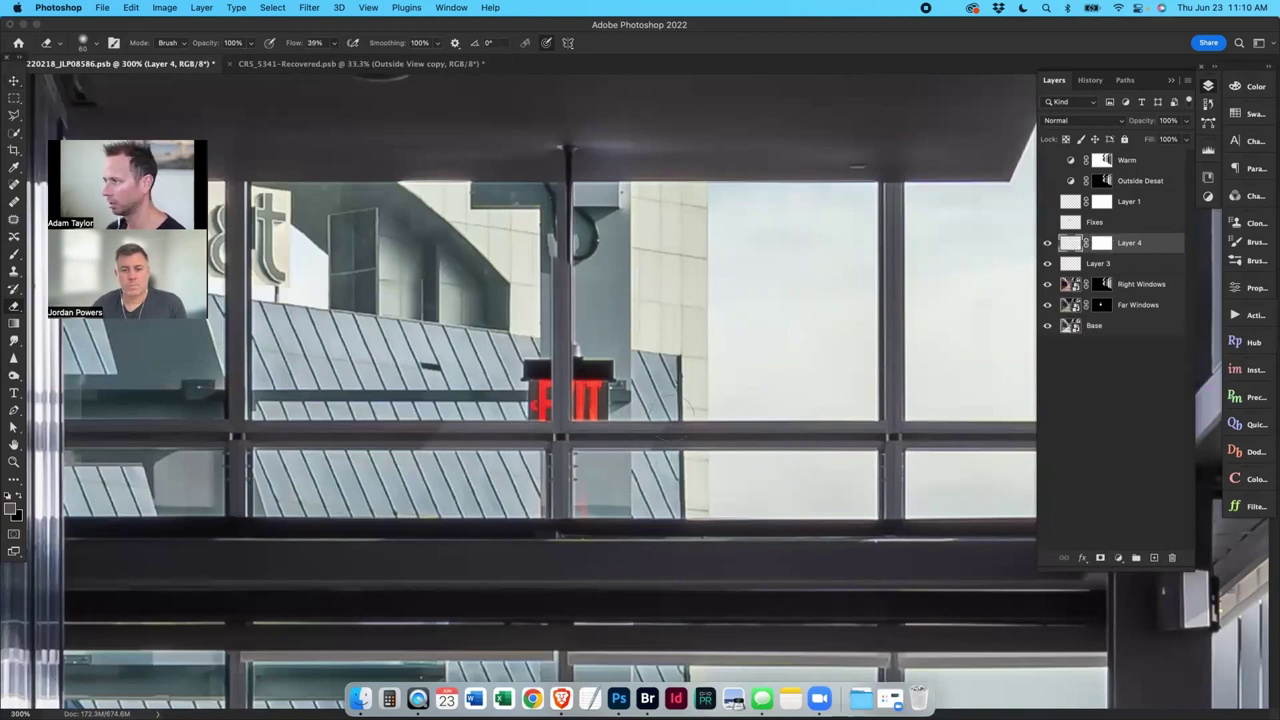
pyautogui.click(1098, 245)
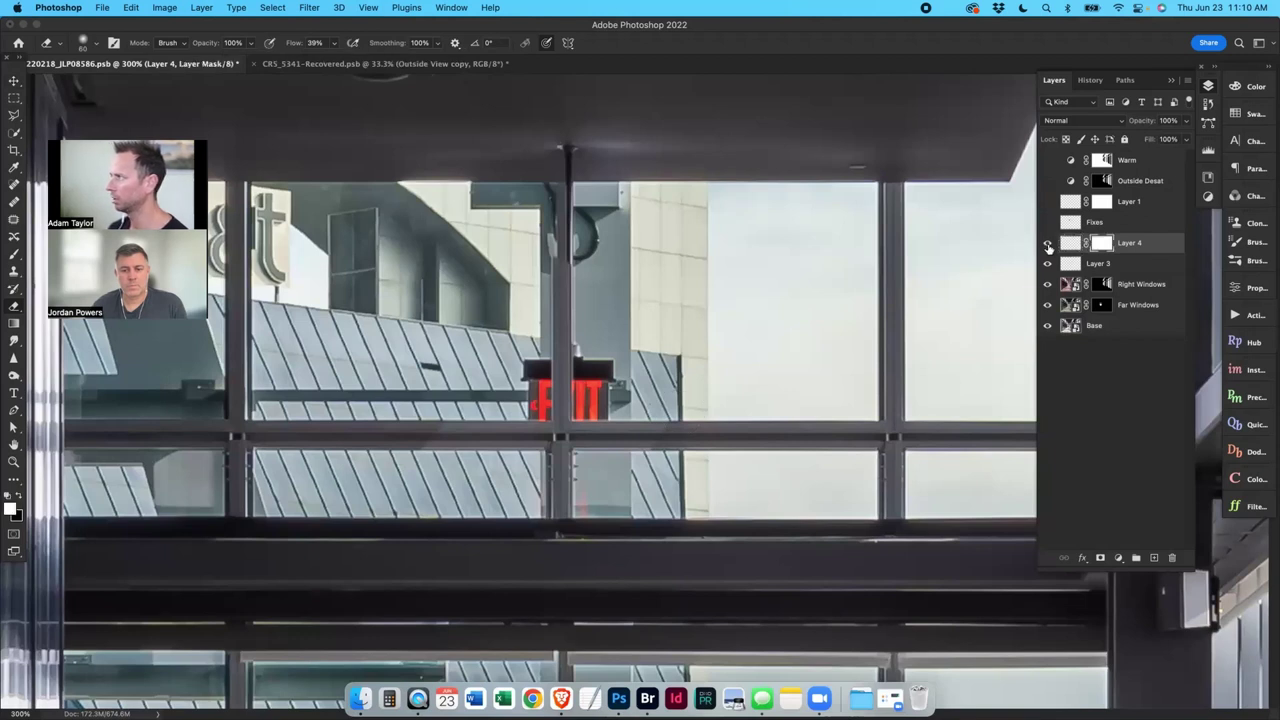
pyautogui.click(1047, 263)
pyautogui.click(1047, 263)
pyautogui.moveTo(1098, 248); pyautogui.dragTo(1100, 265)
pyautogui.press('BackSpace')
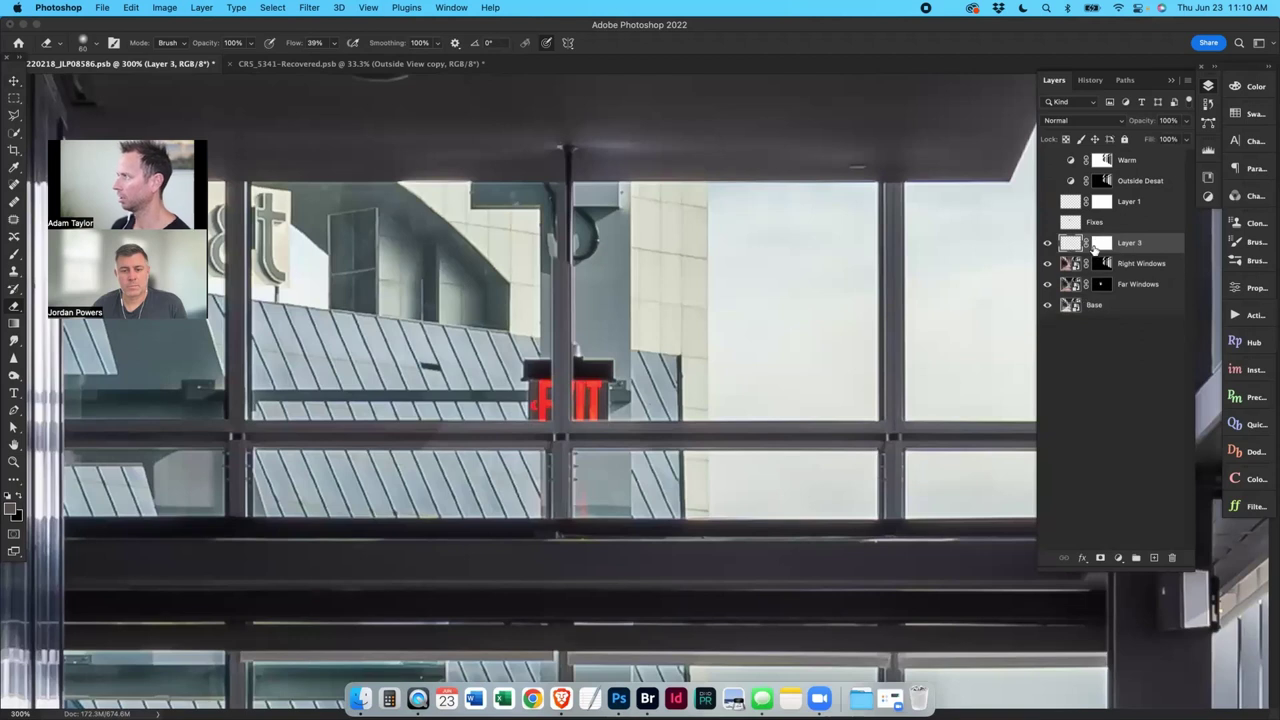
# - On Layer 3's mask, trim the copied vertical mullion's left edge above the horizontal frame using the Polygonal Lasso
pyautogui.click(1100, 244)
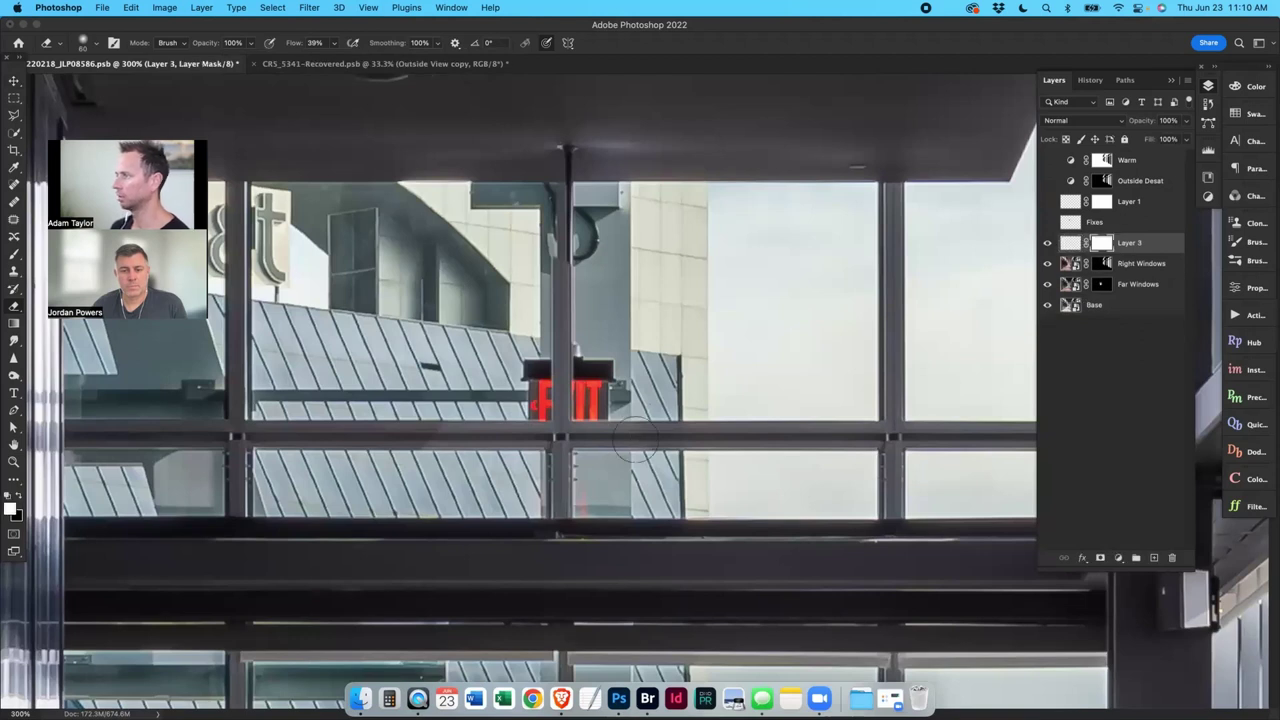
pyautogui.click(1047, 243)
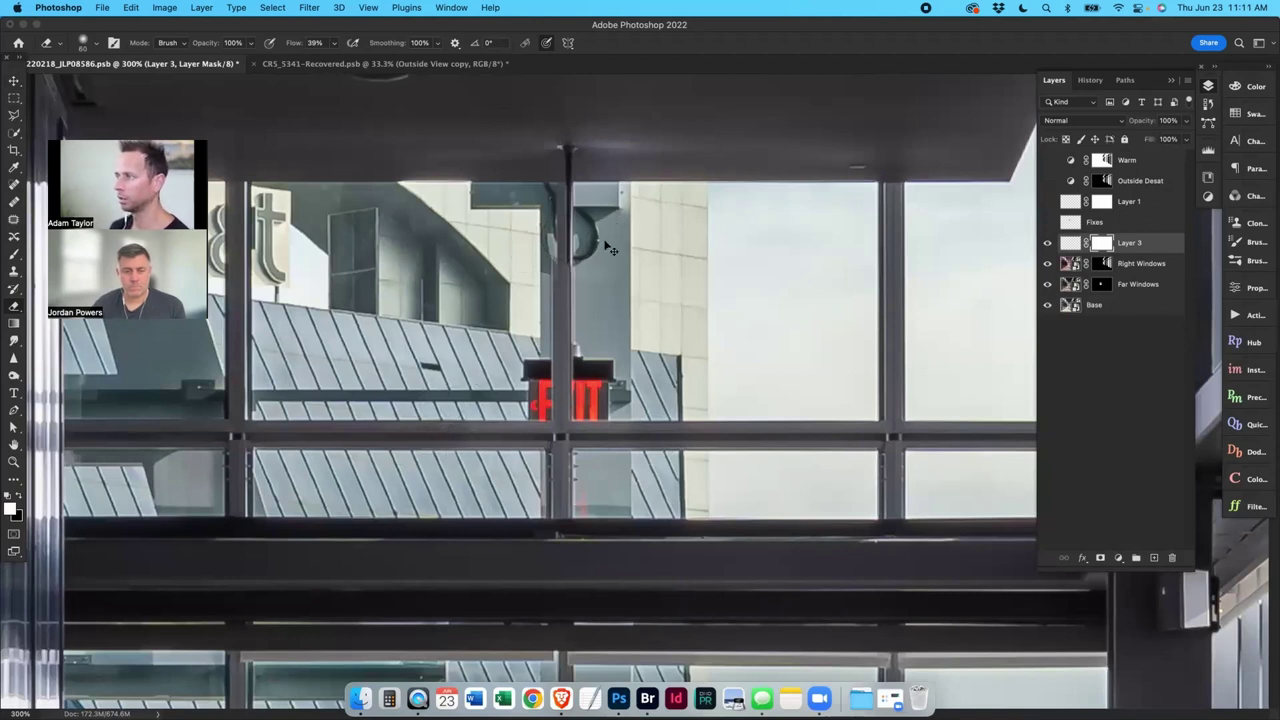
pyautogui.press('l')
pyautogui.moveTo(561, 207)
pyautogui.mouseDown()
pyautogui.moveTo(554, 424)
pyautogui.moveTo(538, 423)
pyautogui.moveTo(514, 206)
pyautogui.mouseUp()
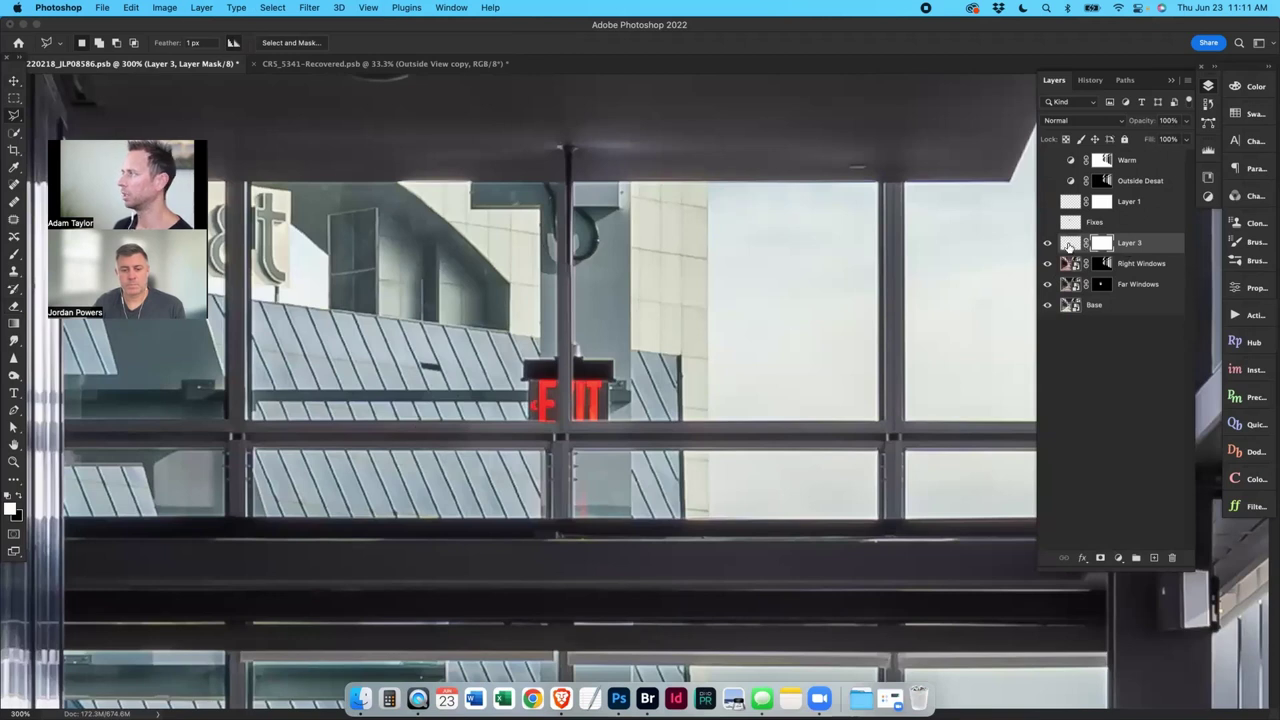
# - Add a new layer above Layer 3 and outline the grey column behind the exit sign, right of the mullion, with the Polygonal Lasso
pyautogui.click(1154, 558)
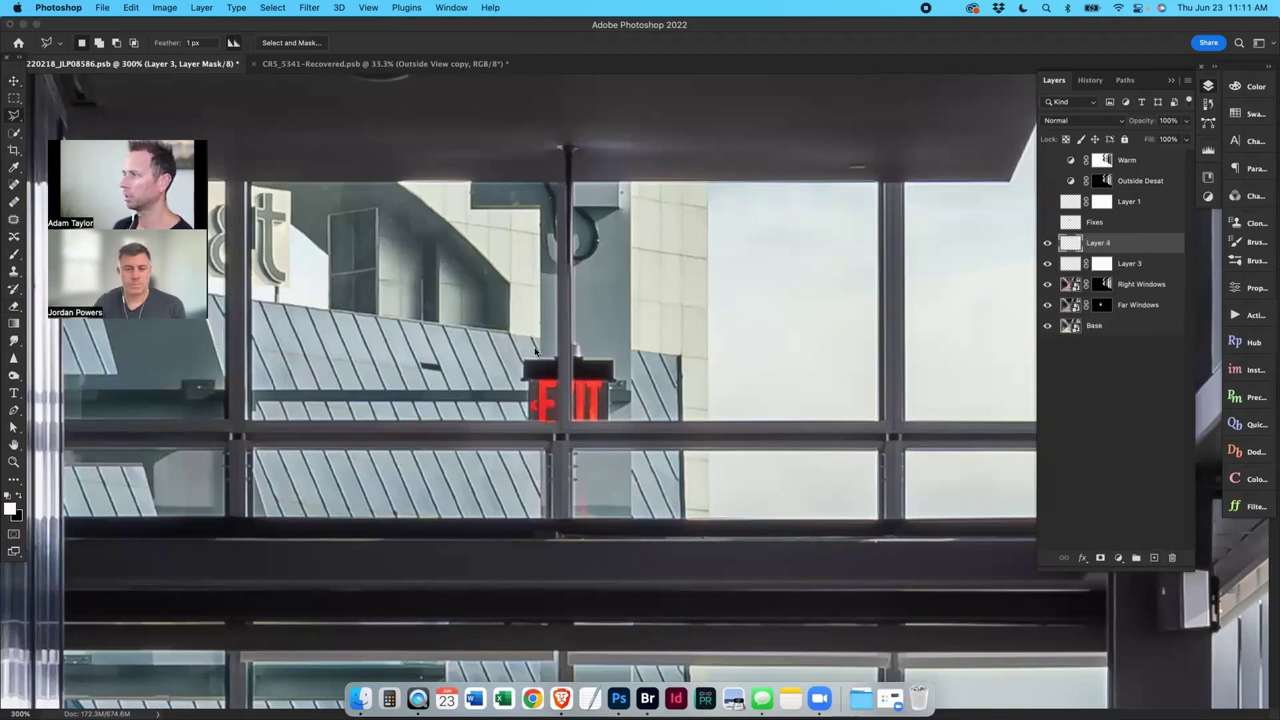
pyautogui.click(573, 280)
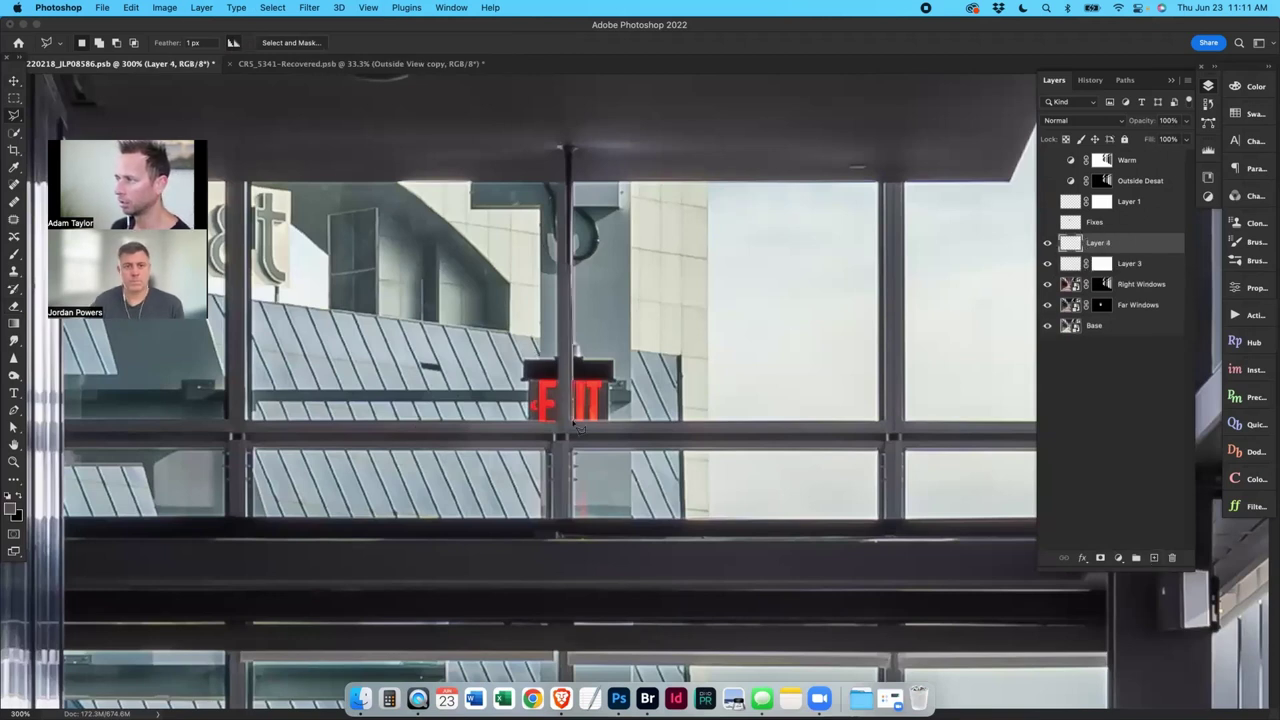
pyautogui.click(636, 420)
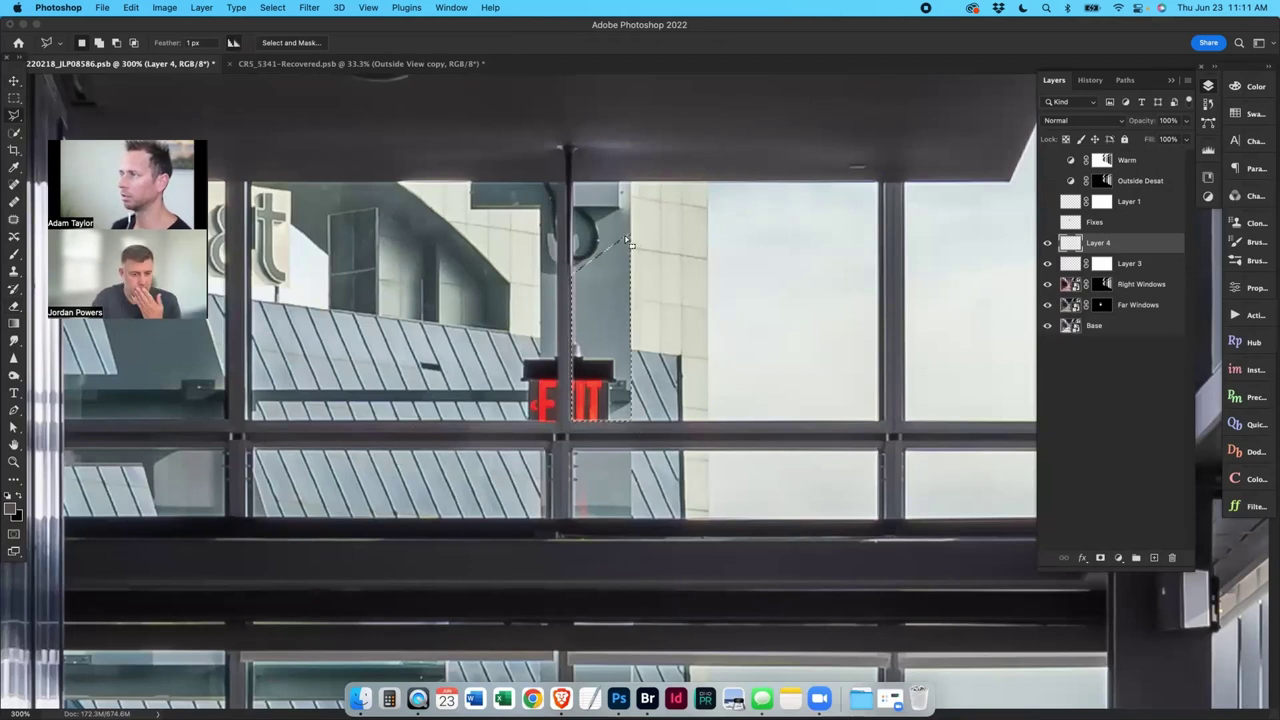
pyautogui.doubleClick(630, 238)
# - Clone the grey column over the right part of the exit sign's black housing with a 30 px Clone Stamp inside the selection
pyautogui.press('b')
pyautogui.press('[')
pyautogui.press('[')
pyautogui.press('[')
pyautogui.press('[')
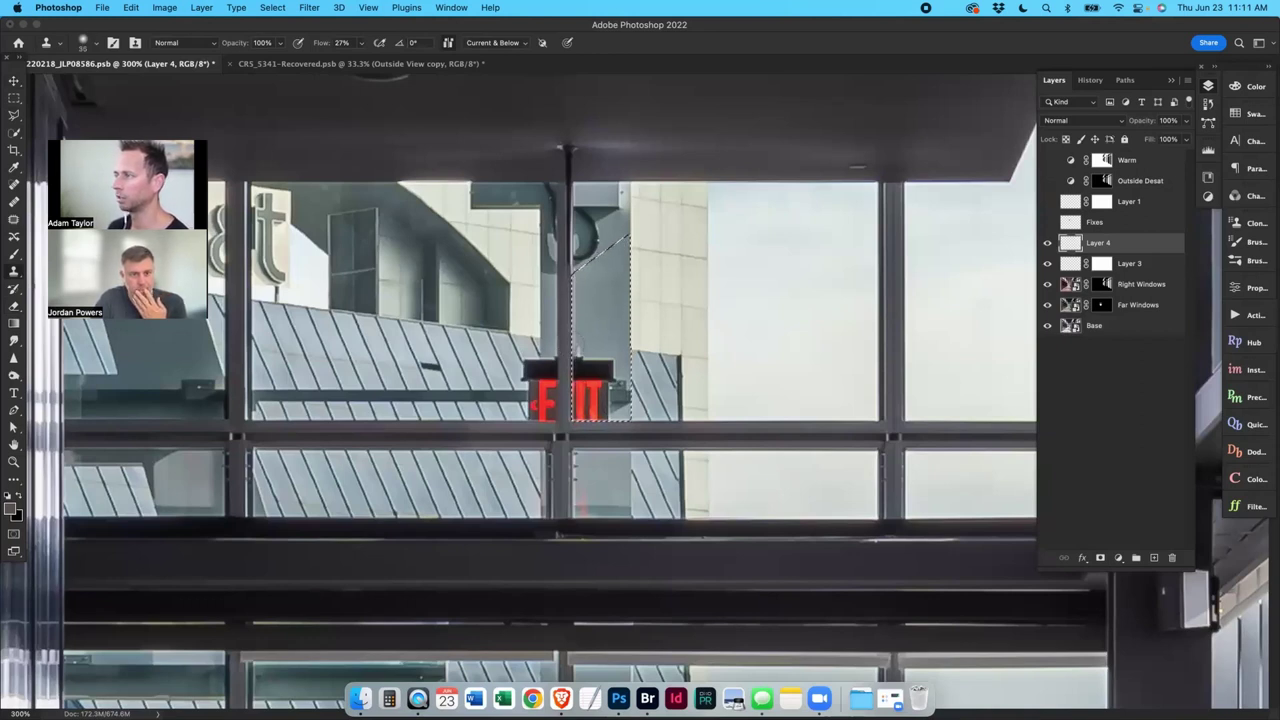
pyautogui.moveTo(577, 360)
pyautogui.mouseDown()
pyautogui.moveTo(593, 360)
pyautogui.moveTo(592, 376)
pyautogui.mouseUp()
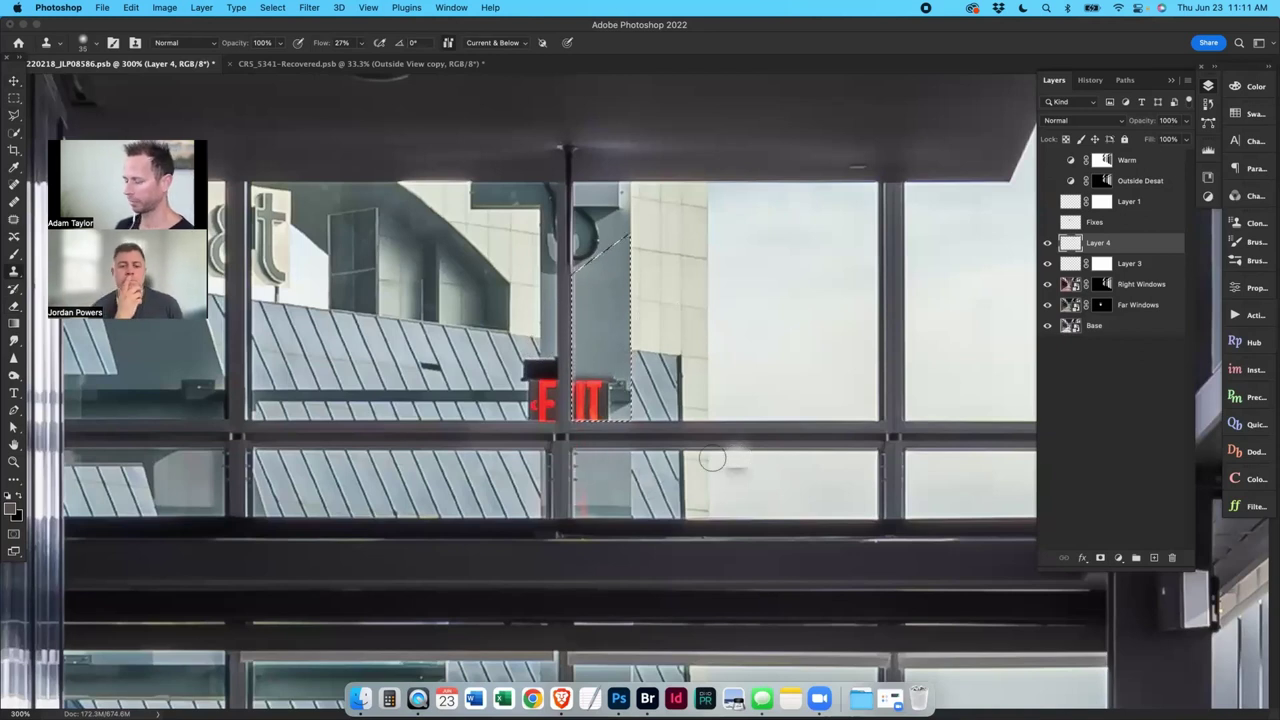
# - Clear the lasso selection, try a narrow rectangular selection over the column and sign left of the mullion, and deselect it
pyautogui.press('m')
pyautogui.press('super+d')
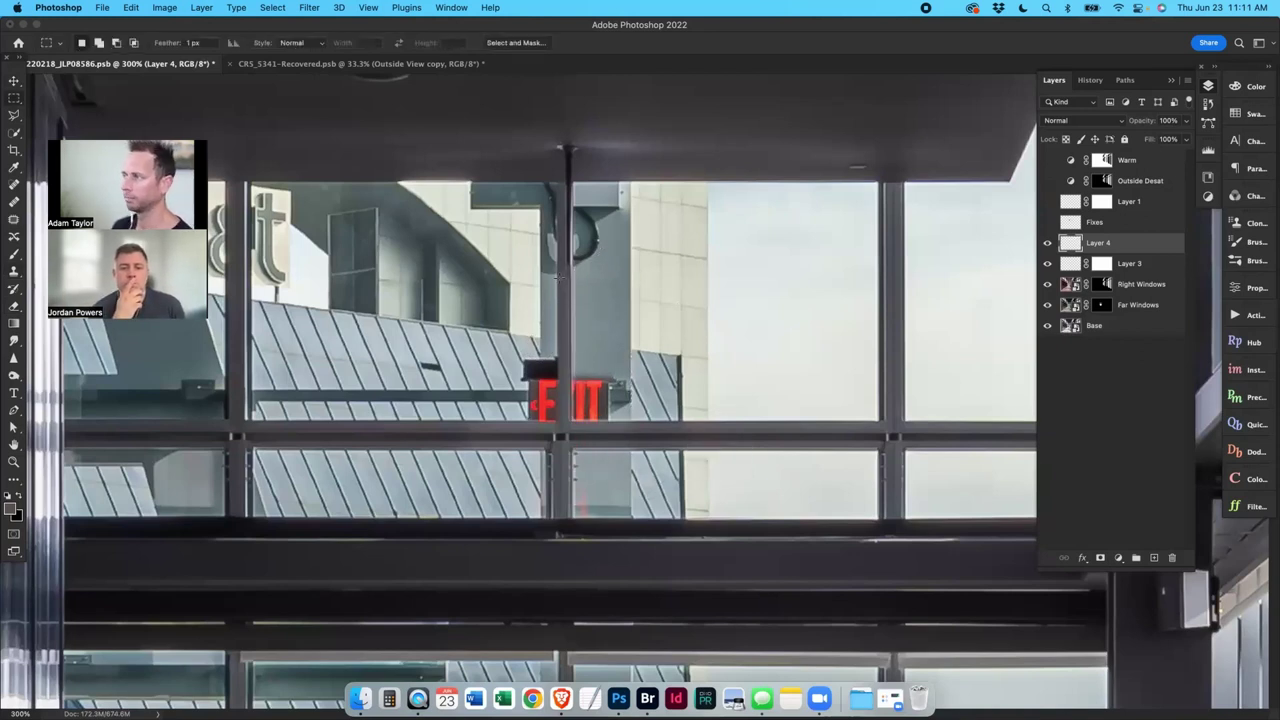
pyautogui.moveTo(553, 277); pyautogui.dragTo(541, 412)
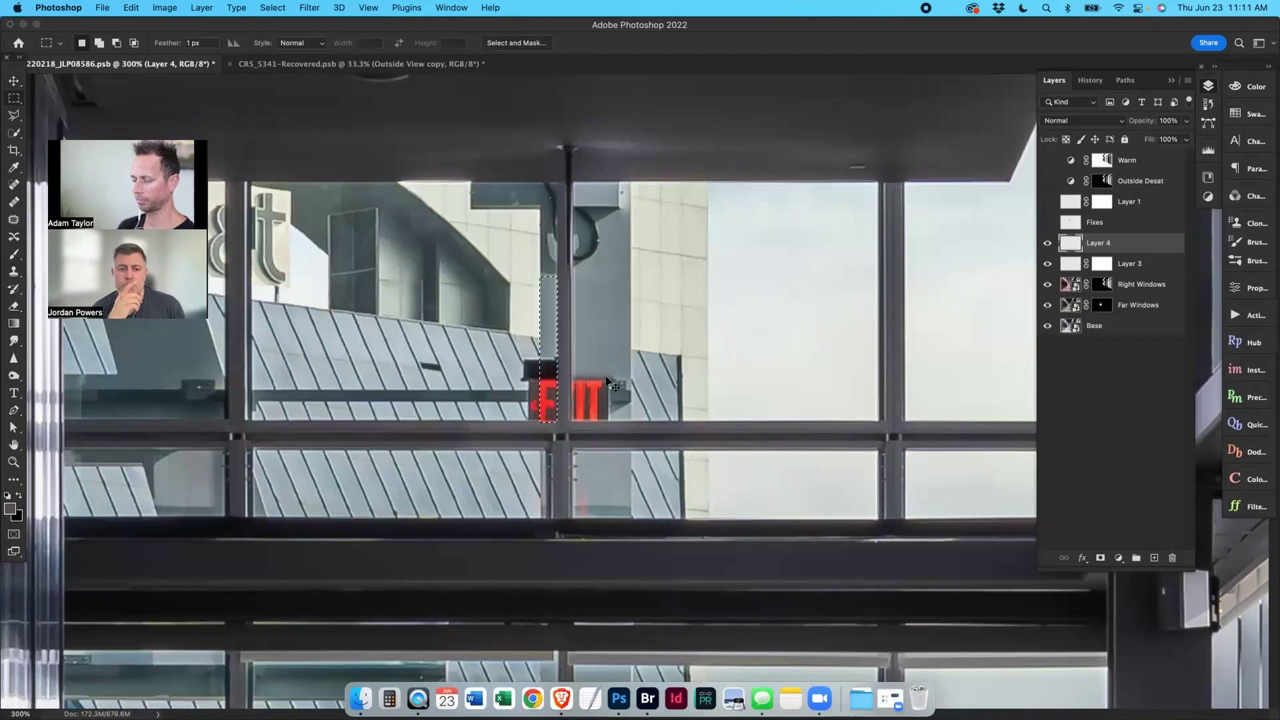
pyautogui.press('super+d')
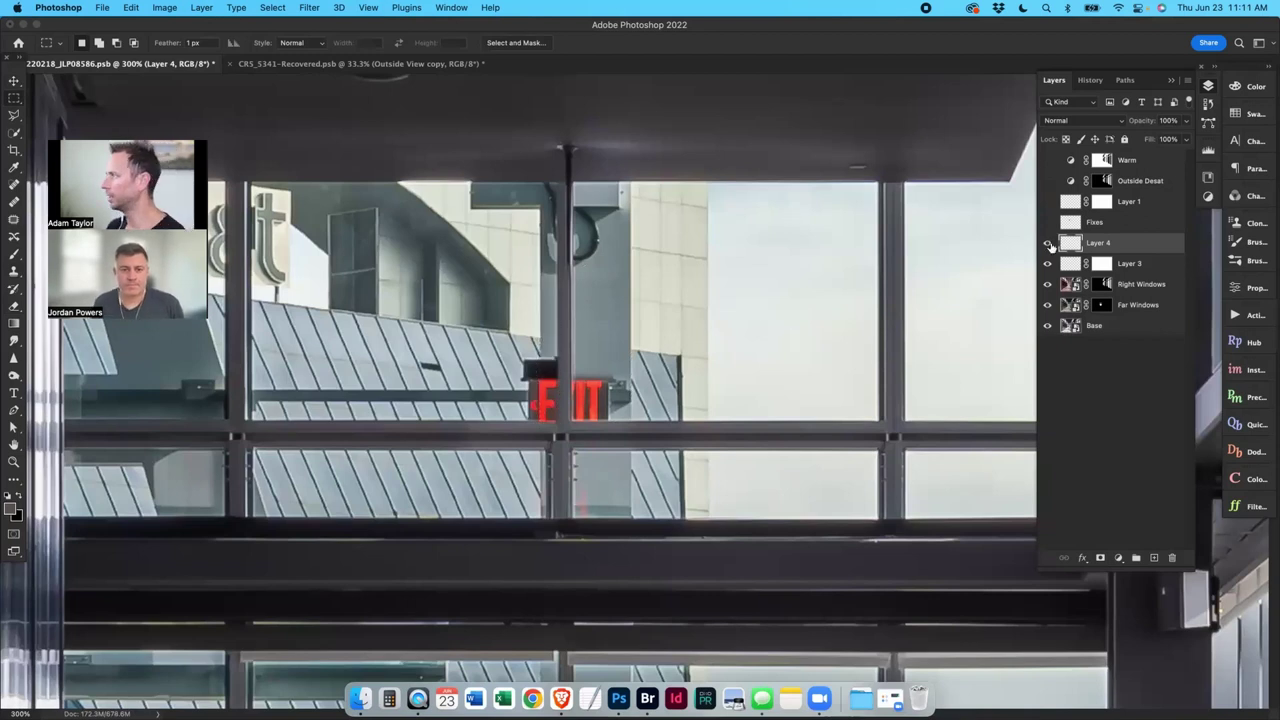
# - Fit the whole lounge image in view and delete the demonstration layers, Layer 3 and Layer 4
pyautogui.press('super+0')
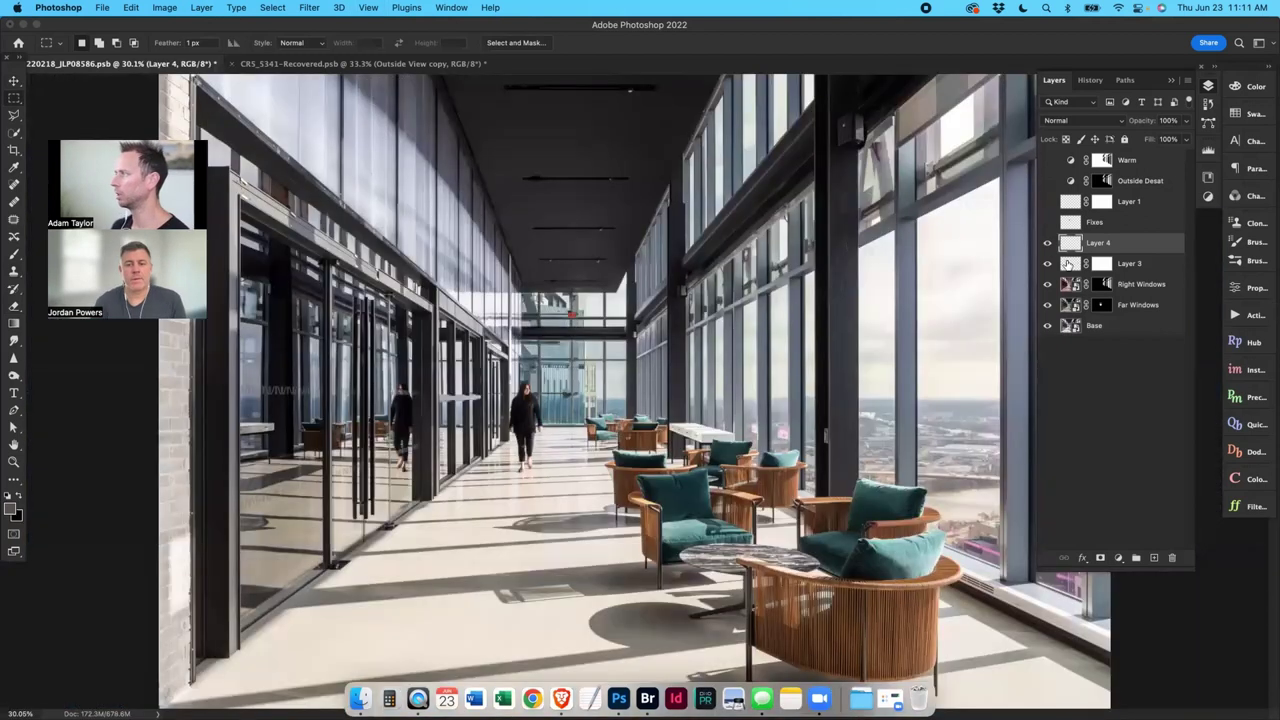
pyautogui.keyDown('shift'); pyautogui.click(1068, 263); pyautogui.keyUp('shift')
pyautogui.press('Delete')
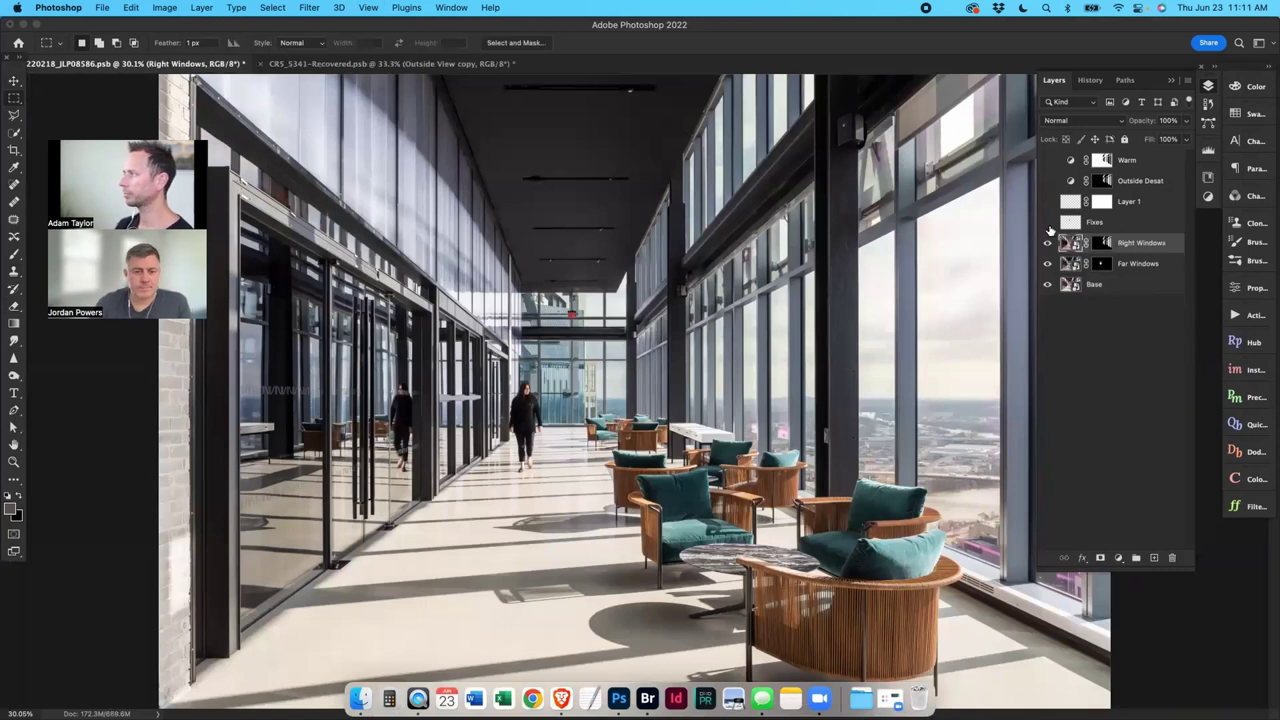
# - Show the Fixes layer and Layer 1, toggling Fixes off and on to compare its retouching across the lounge
pyautogui.click(1047, 221)
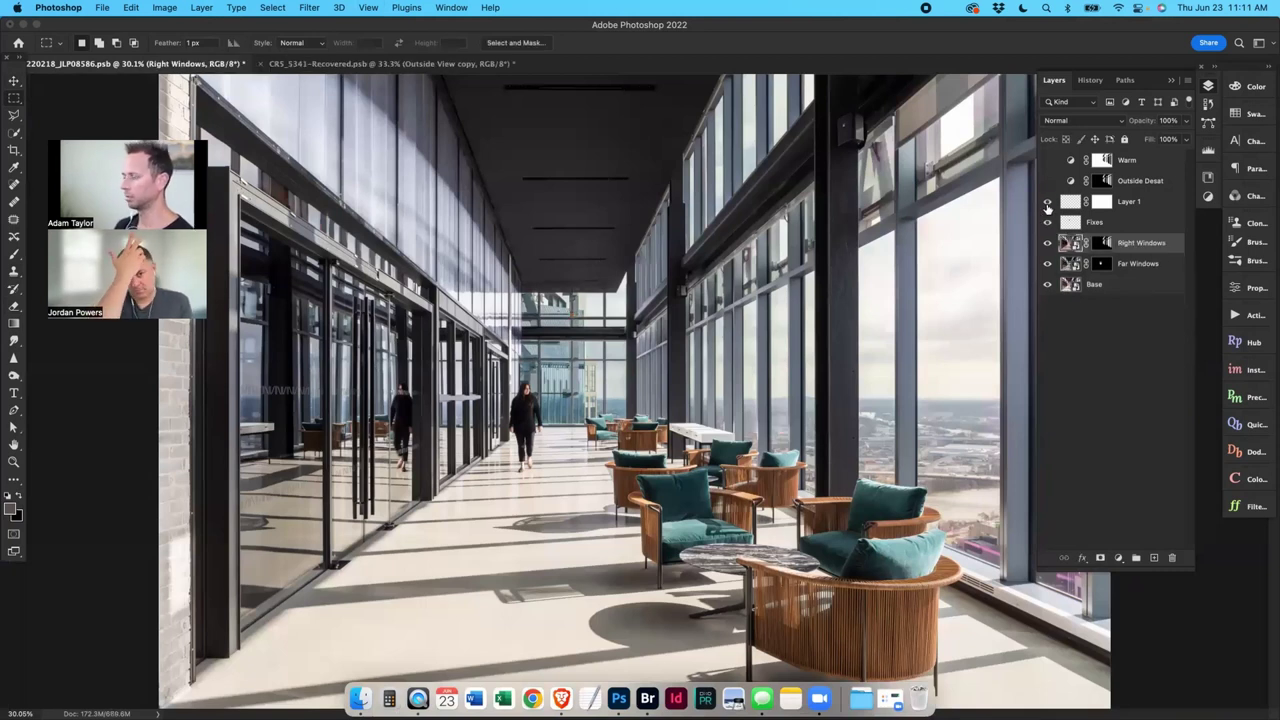
pyautogui.press('super+minus')
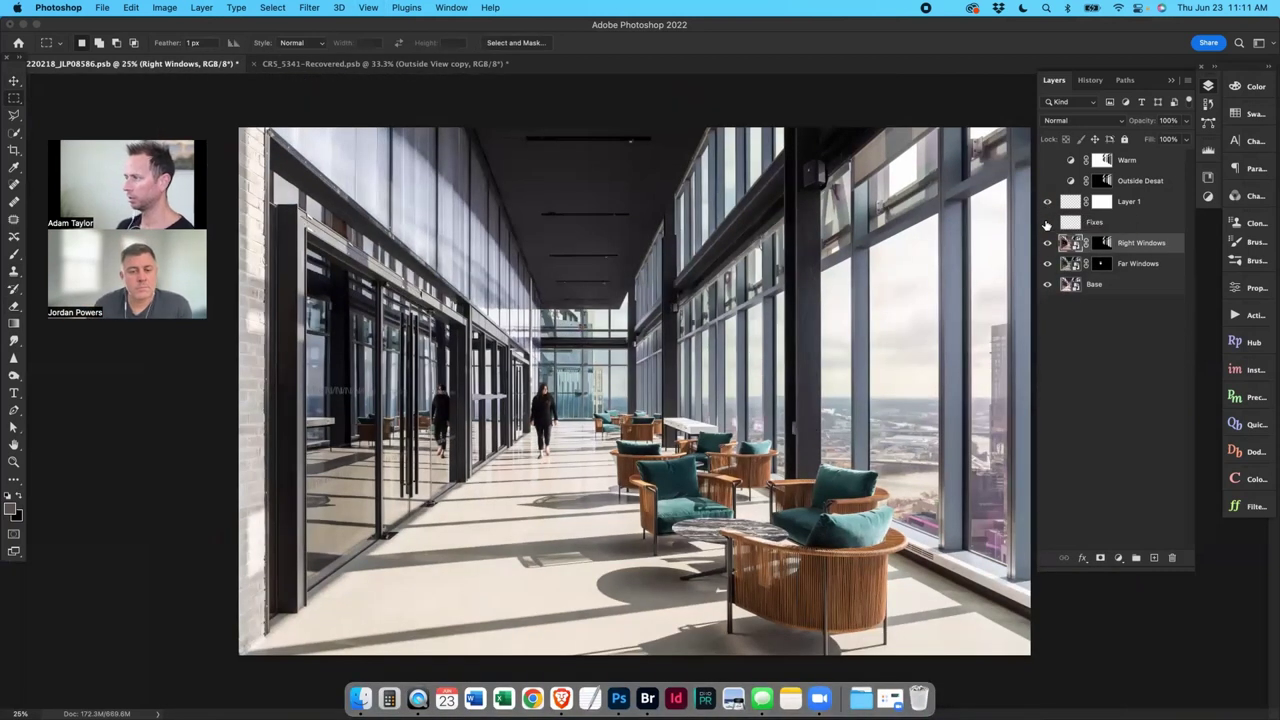
pyautogui.click(1047, 222)
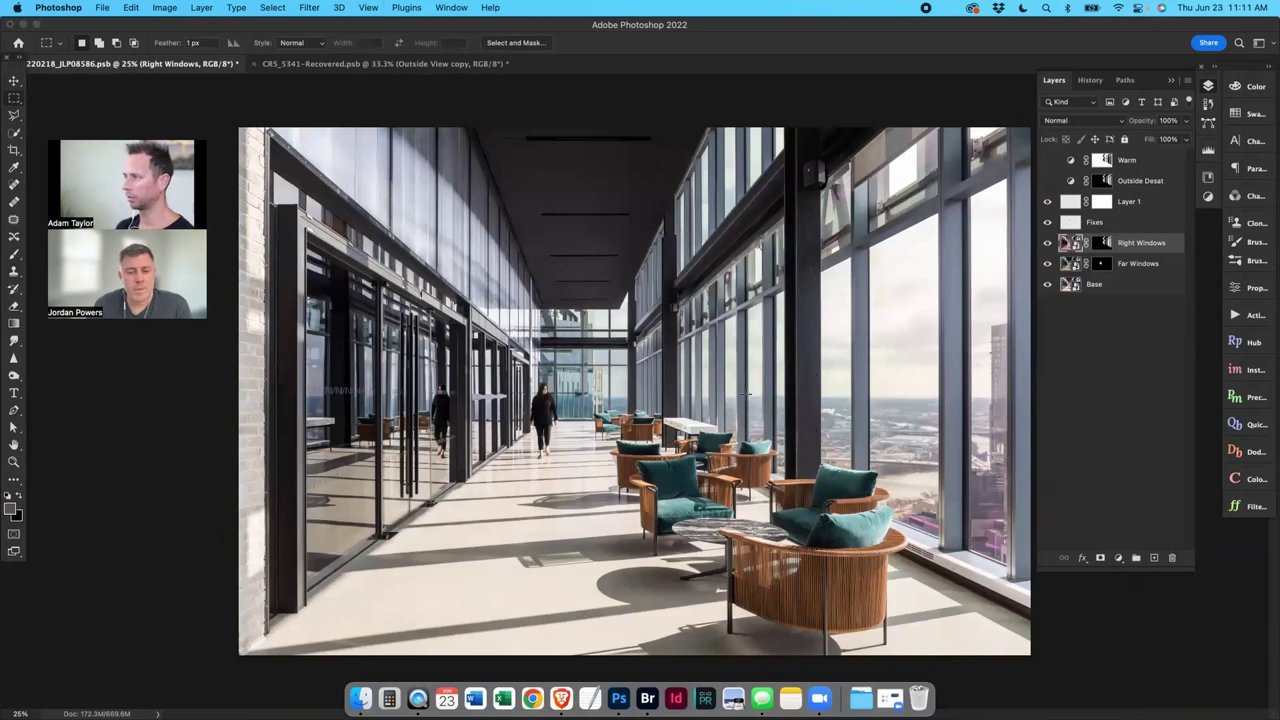
pyautogui.click(1047, 222)
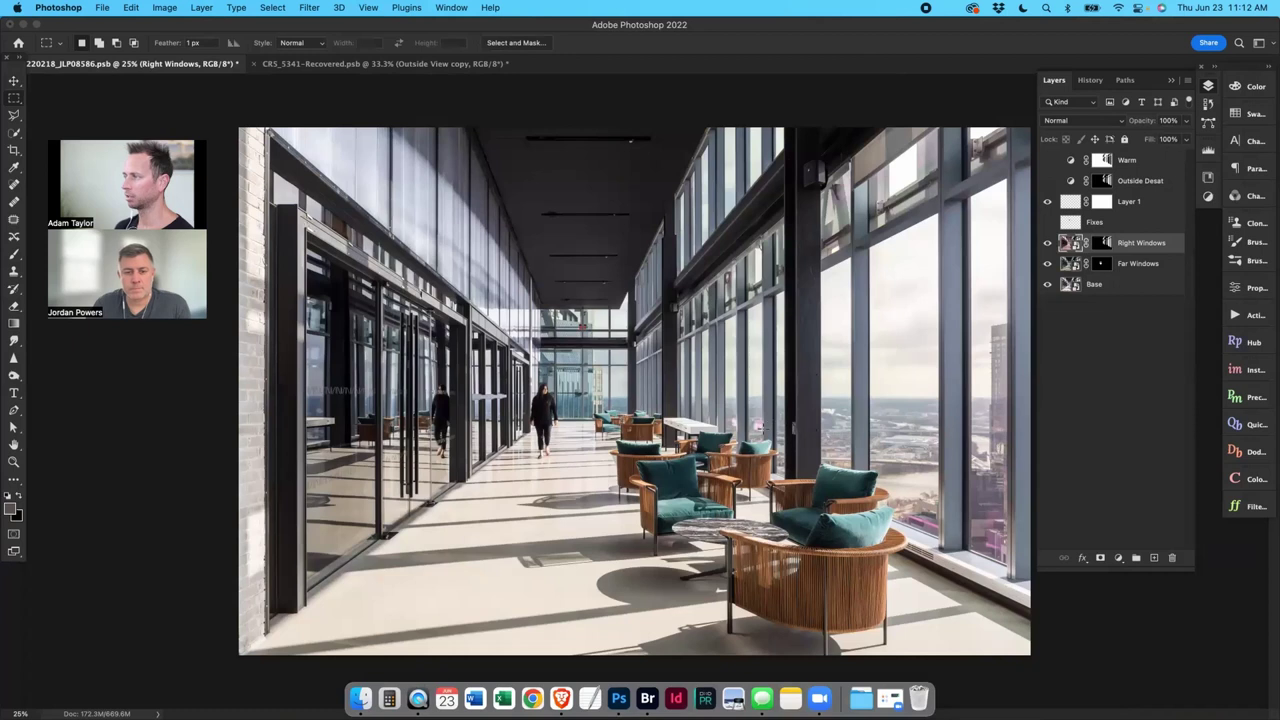
pyautogui.click(1047, 222)
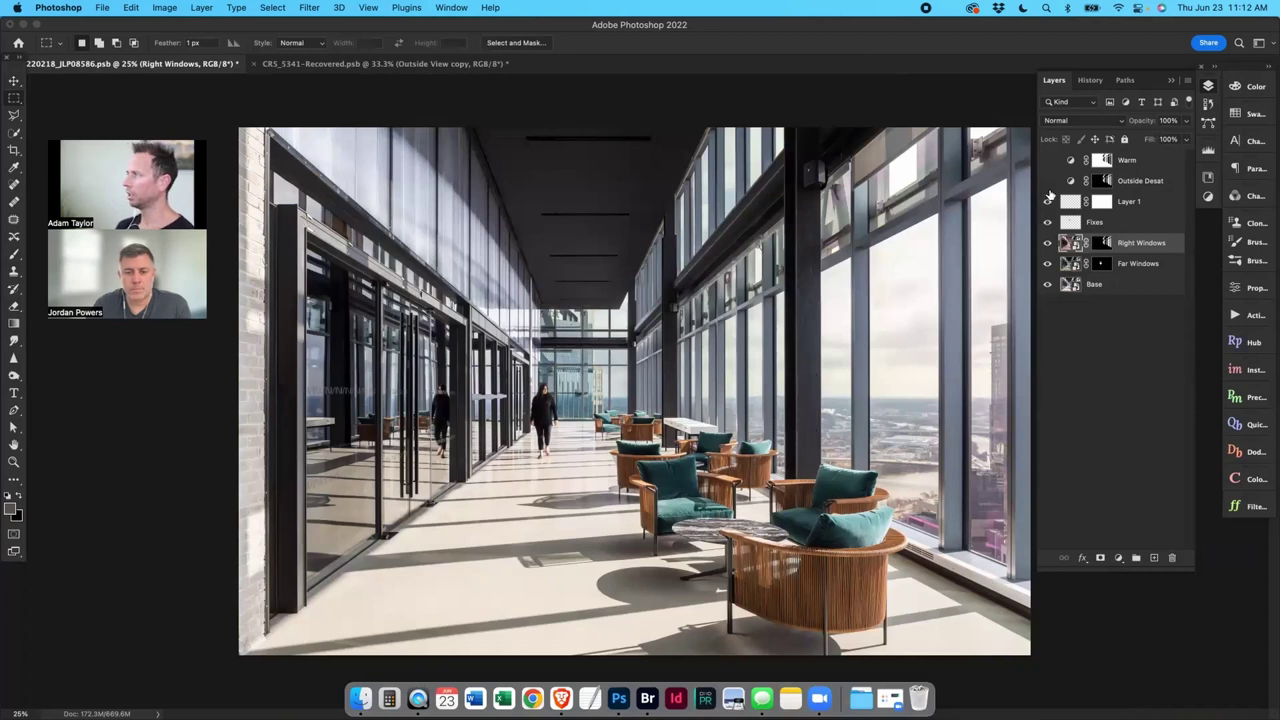
# - Load the right windows mask as a selection, turn on the Outside Desat layer, and target its adjustment
pyautogui.click(1102, 183)
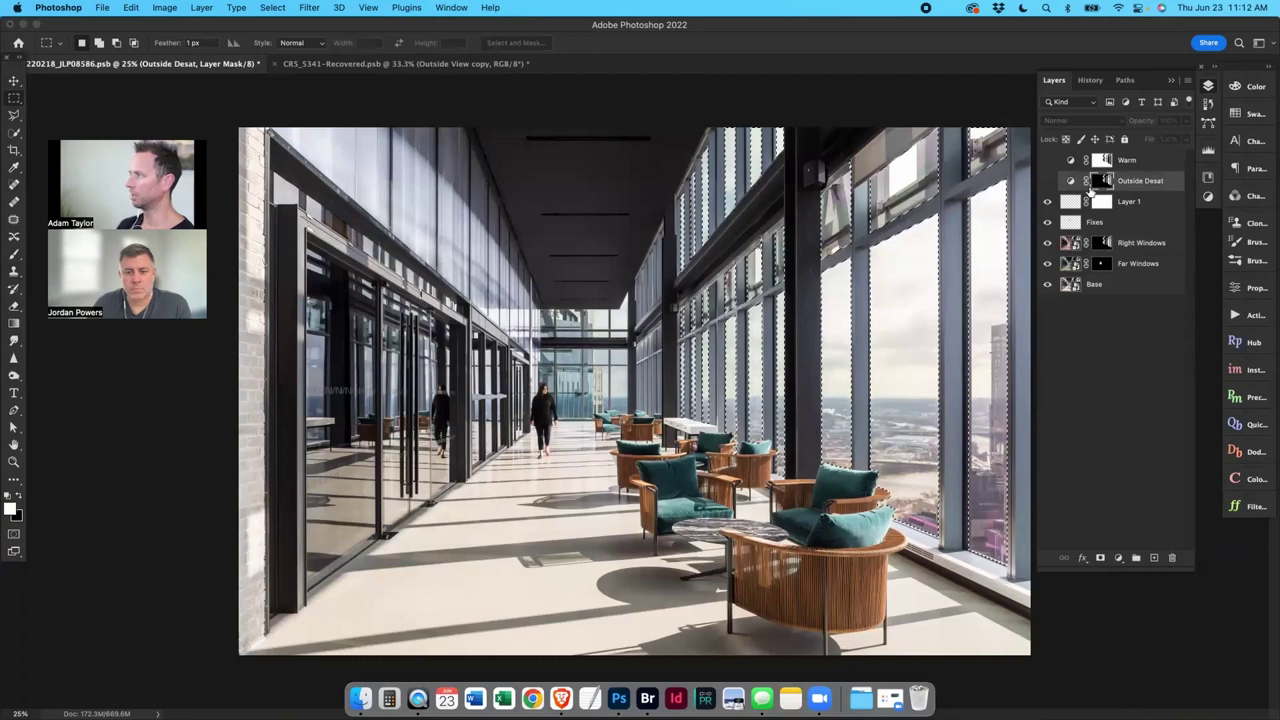
pyautogui.keyDown('super'); pyautogui.click(1100, 245); pyautogui.keyUp('super')
pyautogui.click(1047, 181)
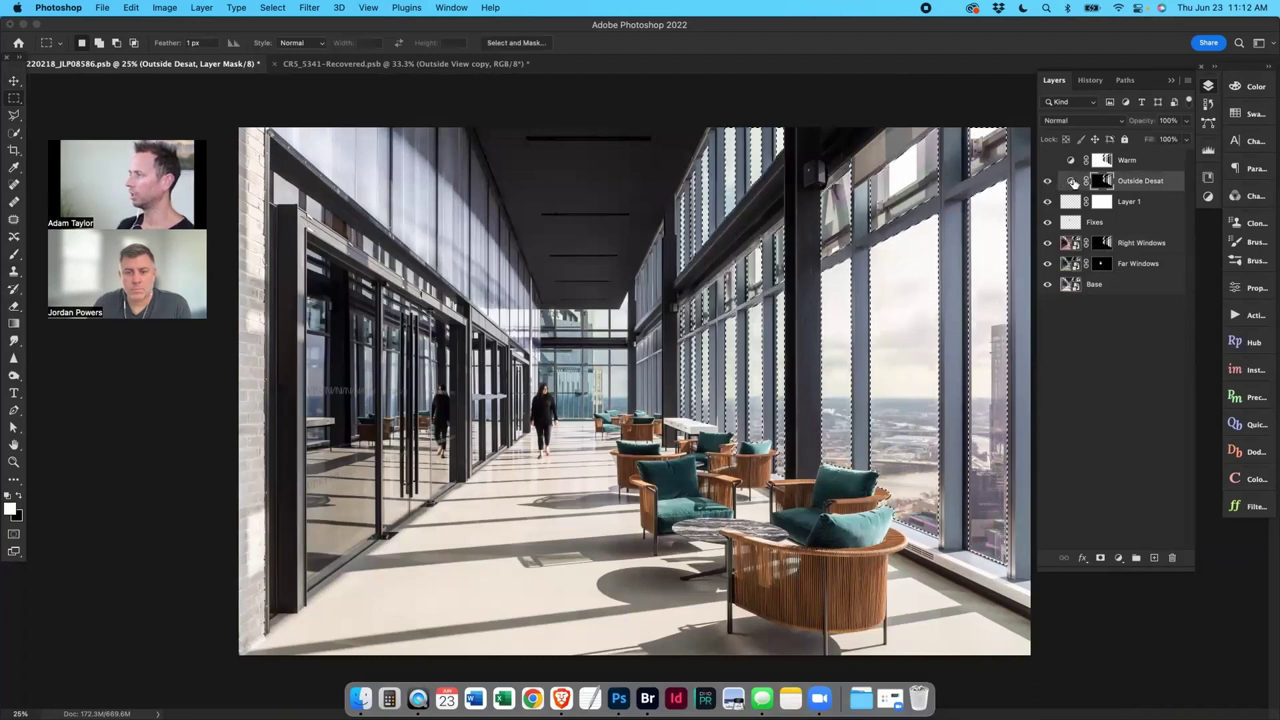
pyautogui.click(1063, 181)
# - Compare the city view through the right windows with Outside Desat off and on, focusing on the magenta areas
pyautogui.press('super+equal')
pyautogui.press('super+equal')
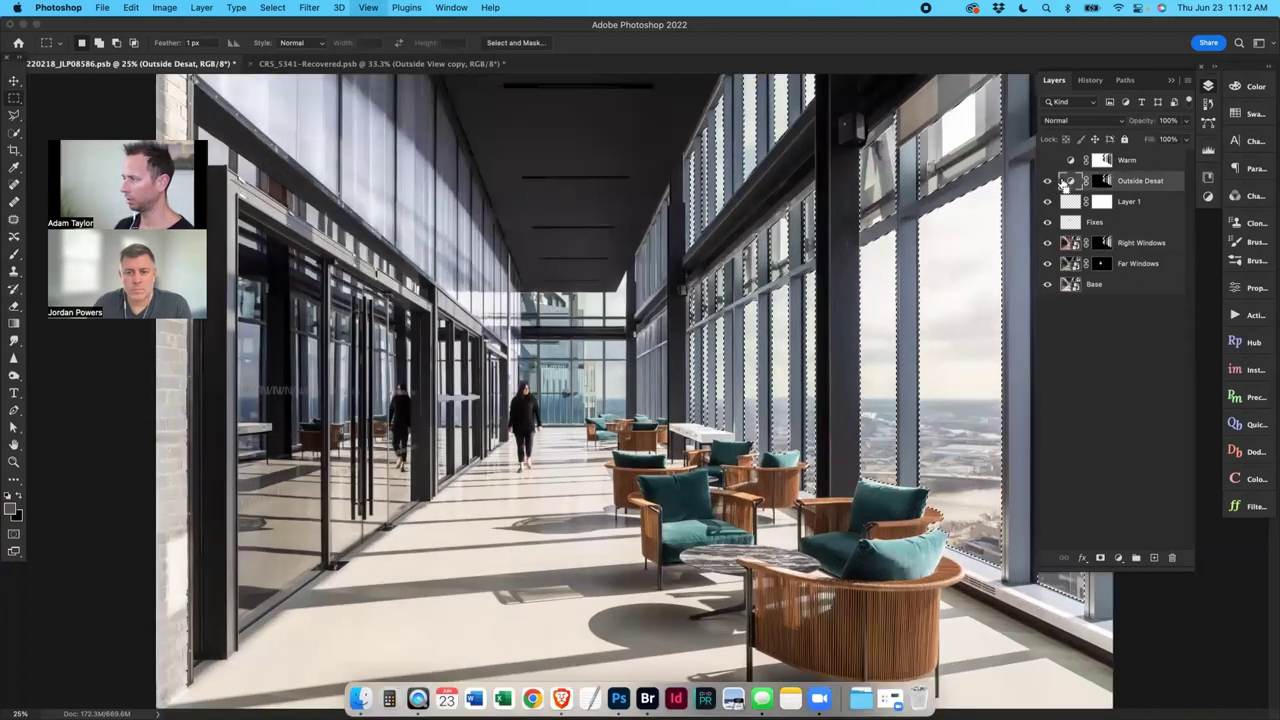
pyautogui.hscroll(10, 890, 425)
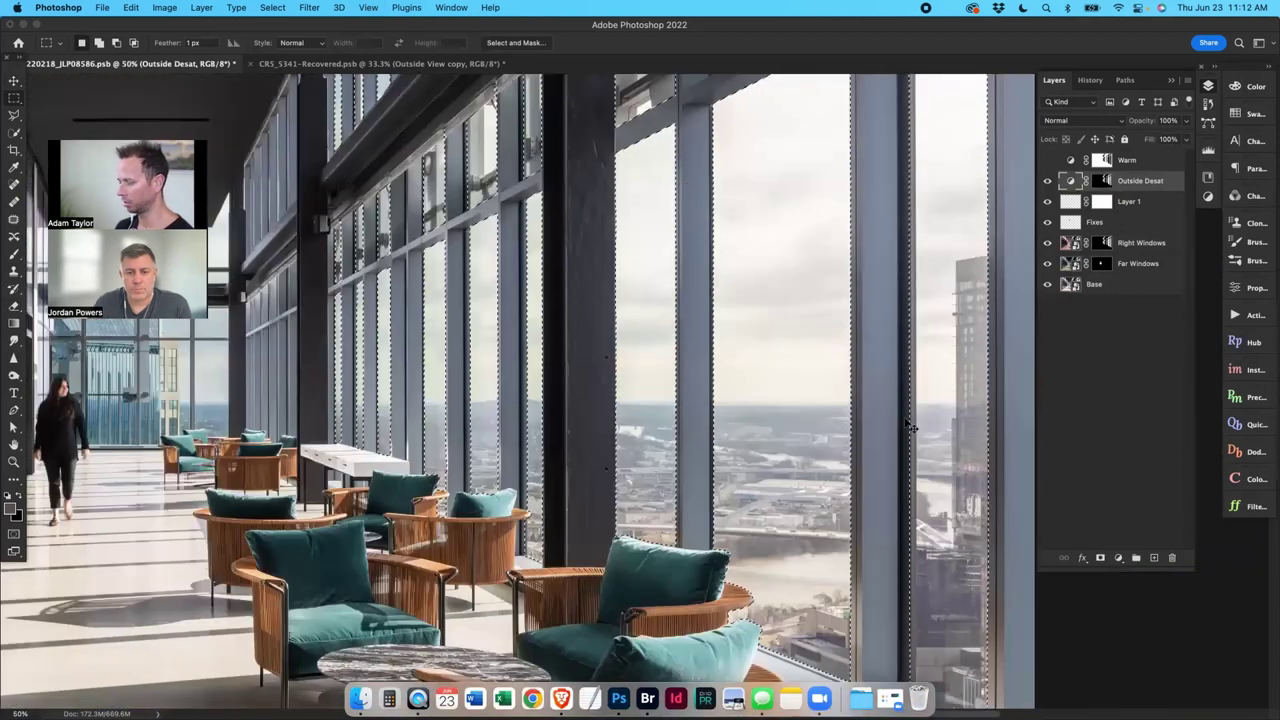
pyautogui.press('super+equal')
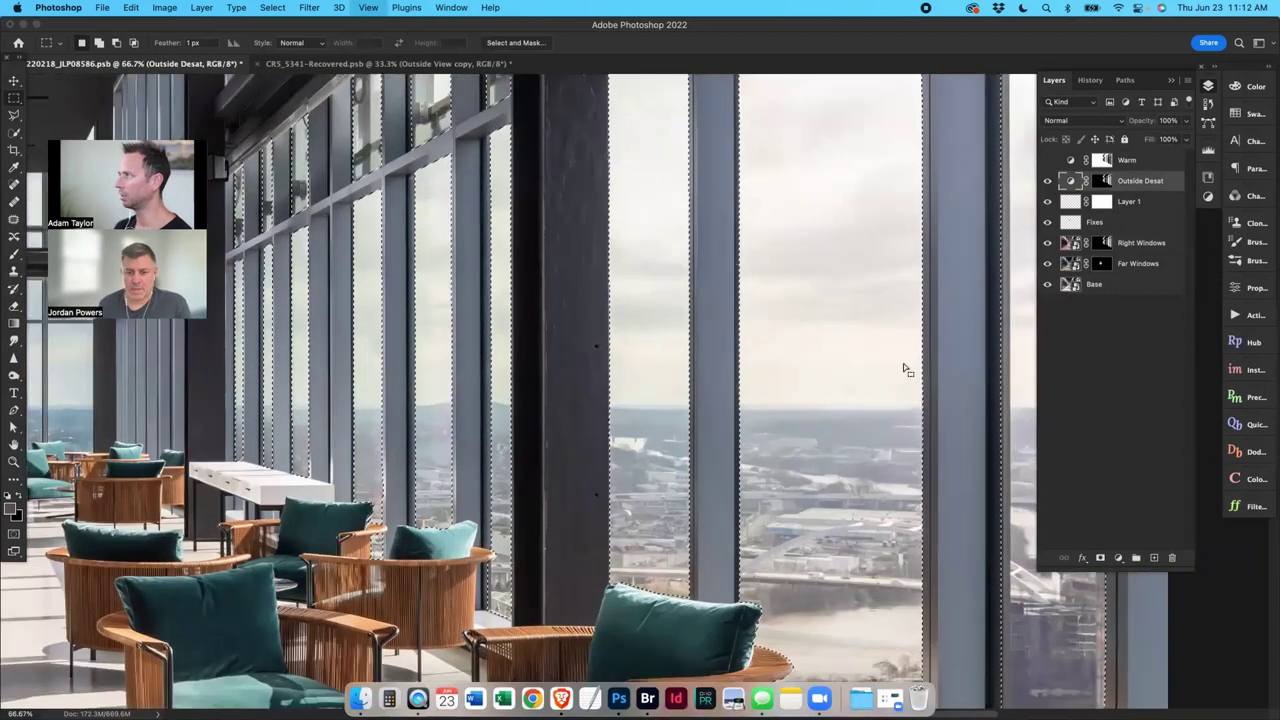
pyautogui.scroll(-5, 903, 366)
pyautogui.click(1047, 181)
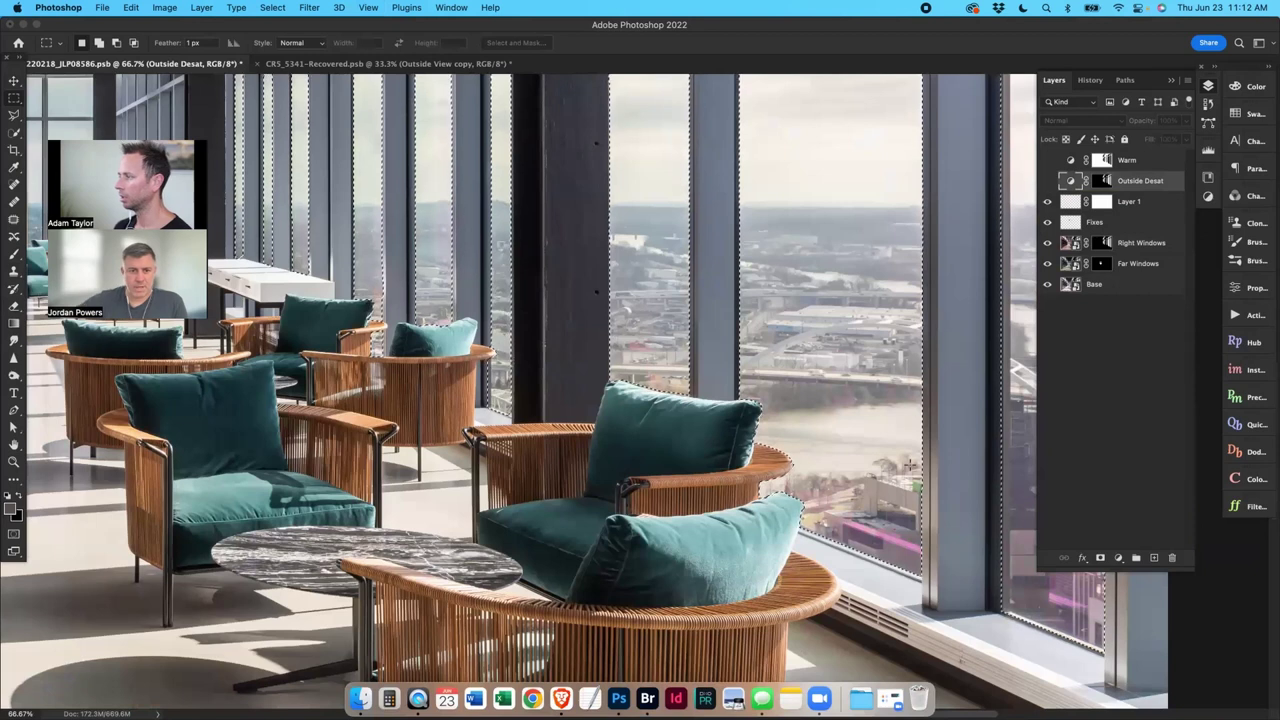
pyautogui.hscroll(5, 875, 463)
pyautogui.scroll(-3, 875, 463)
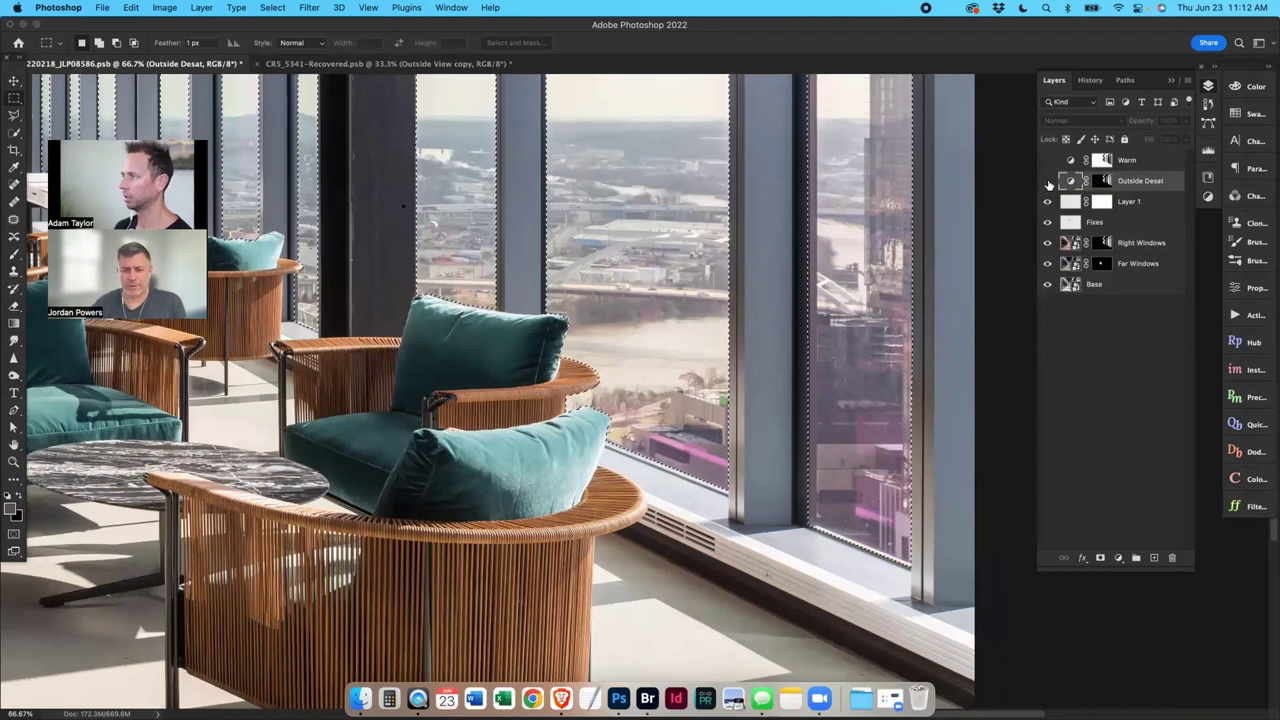
pyautogui.click(1047, 181)
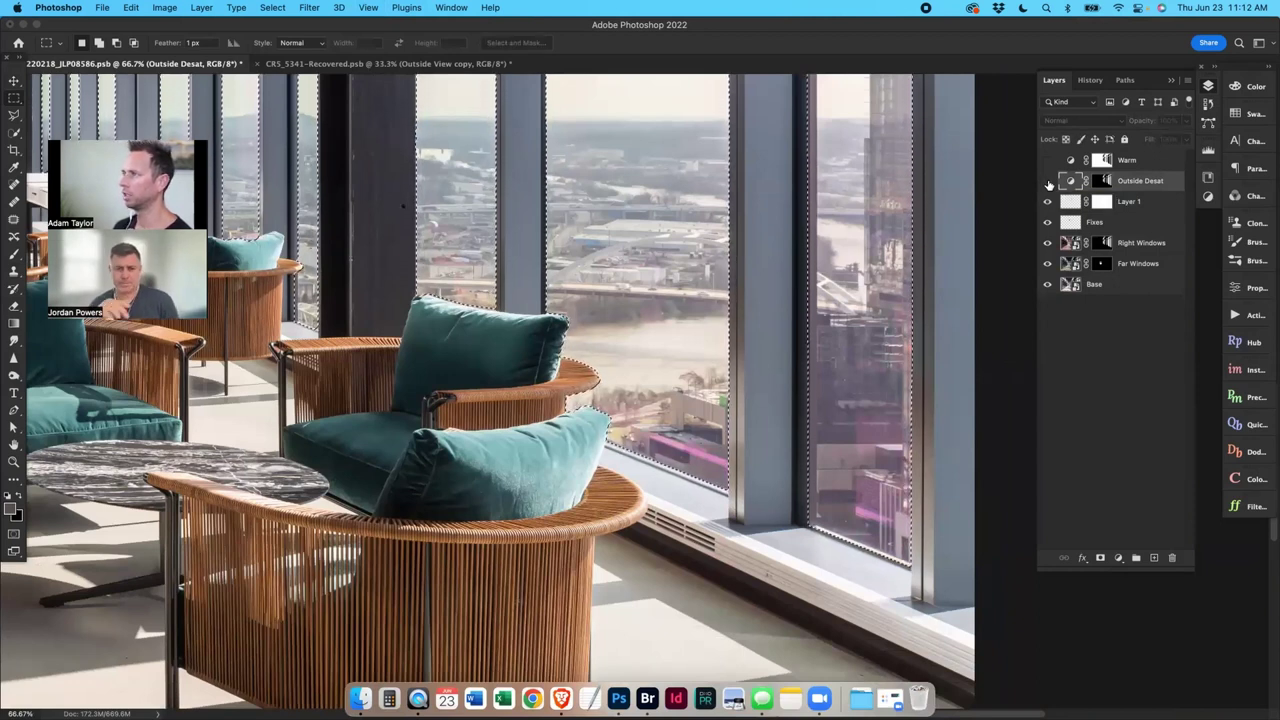
pyautogui.scroll(5, 938, 192)
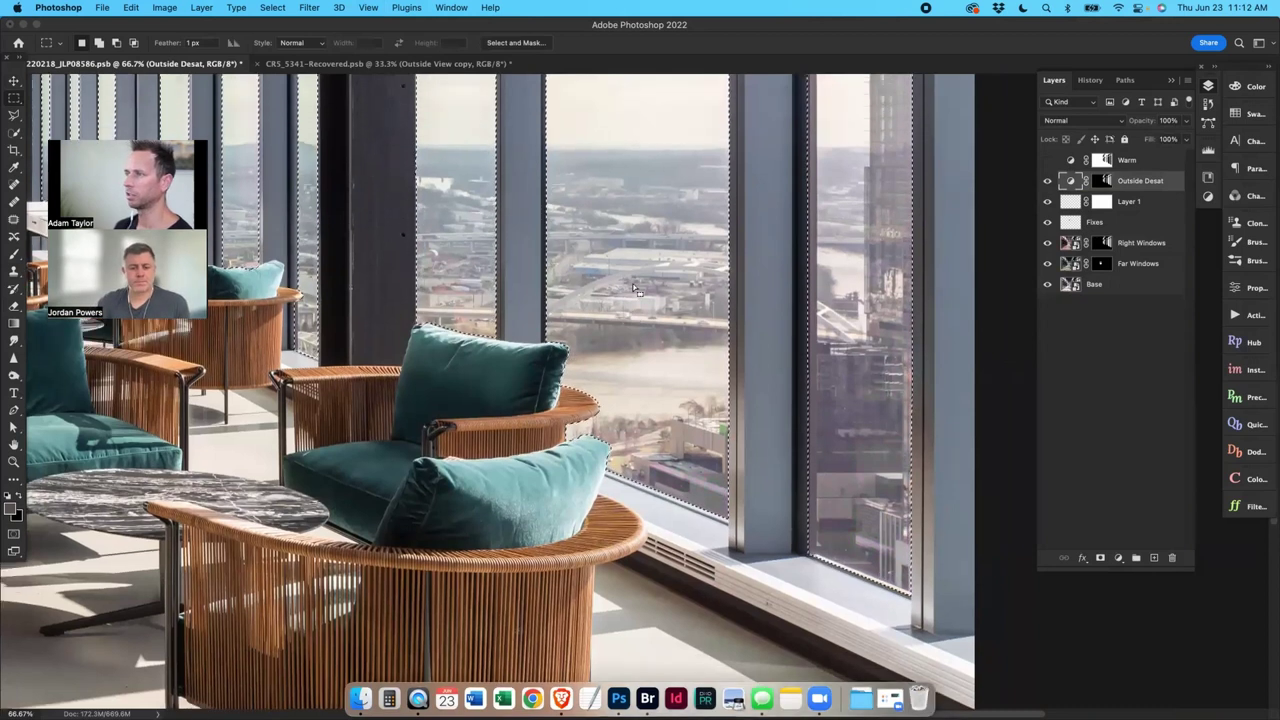
pyautogui.press('super+minus')
pyautogui.press('super+minus')
pyautogui.press('super+minus')
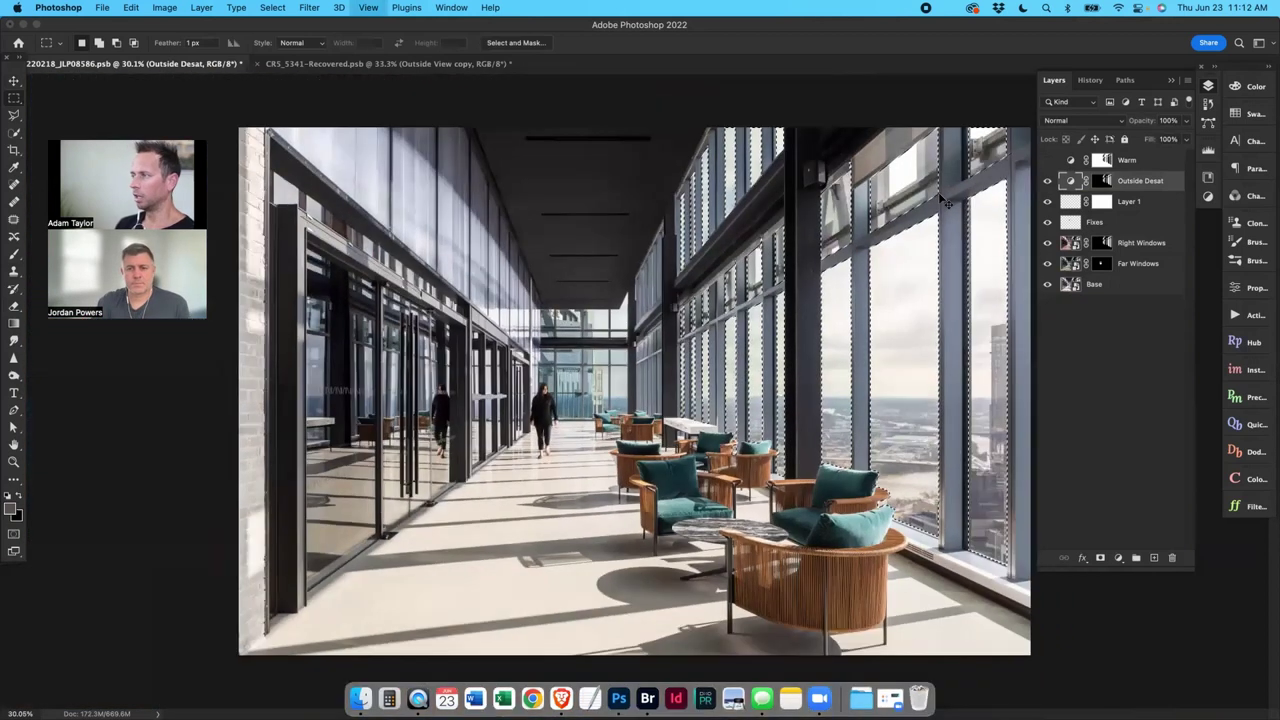
# - Disable the Warm layer's mask, preview the layer at 100% opacity, and hide it again
pyautogui.keyDown('shift'); pyautogui.click(1101, 161); pyautogui.keyUp('shift')
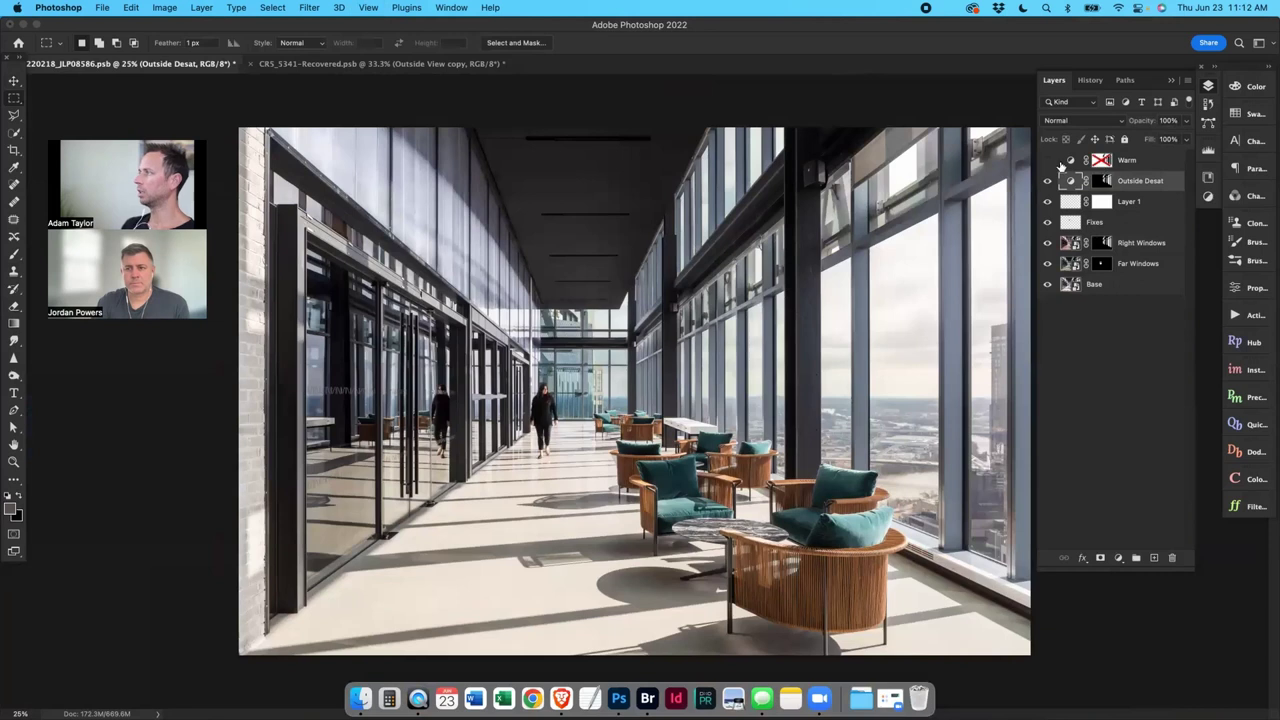
pyautogui.click(1072, 163)
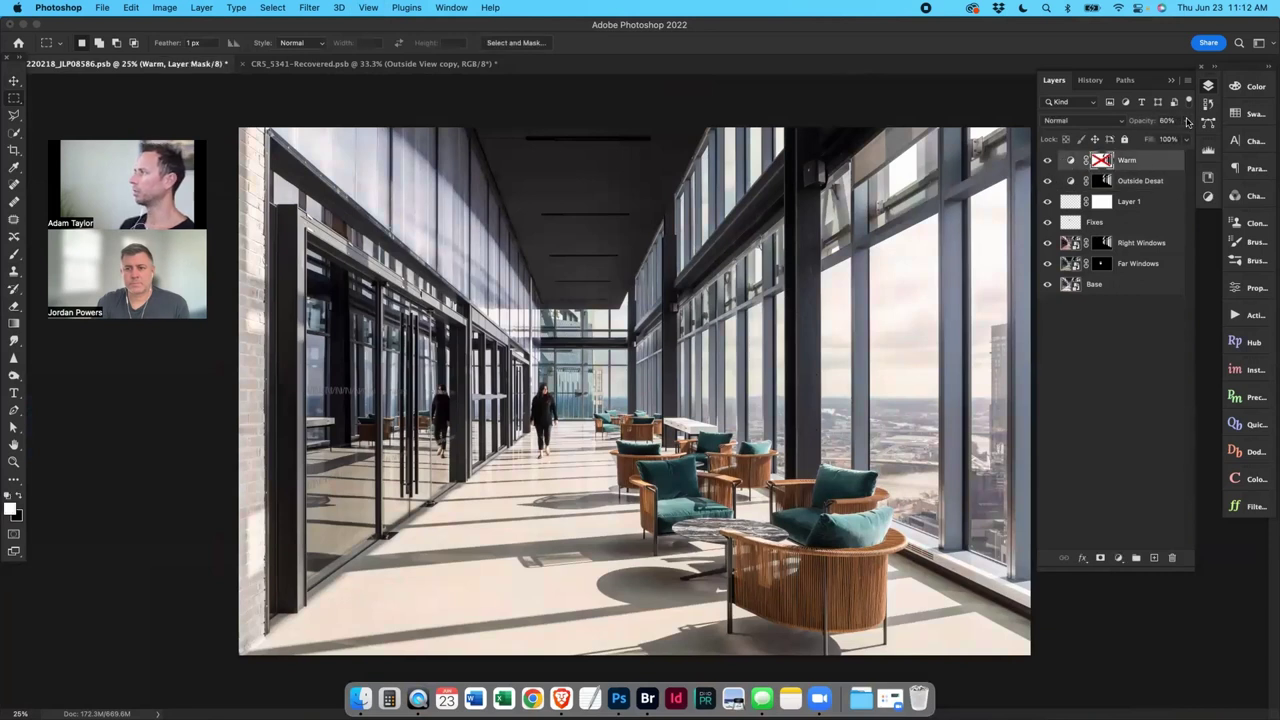
pyautogui.moveTo(1187, 121); pyautogui.dragTo(1201, 138)
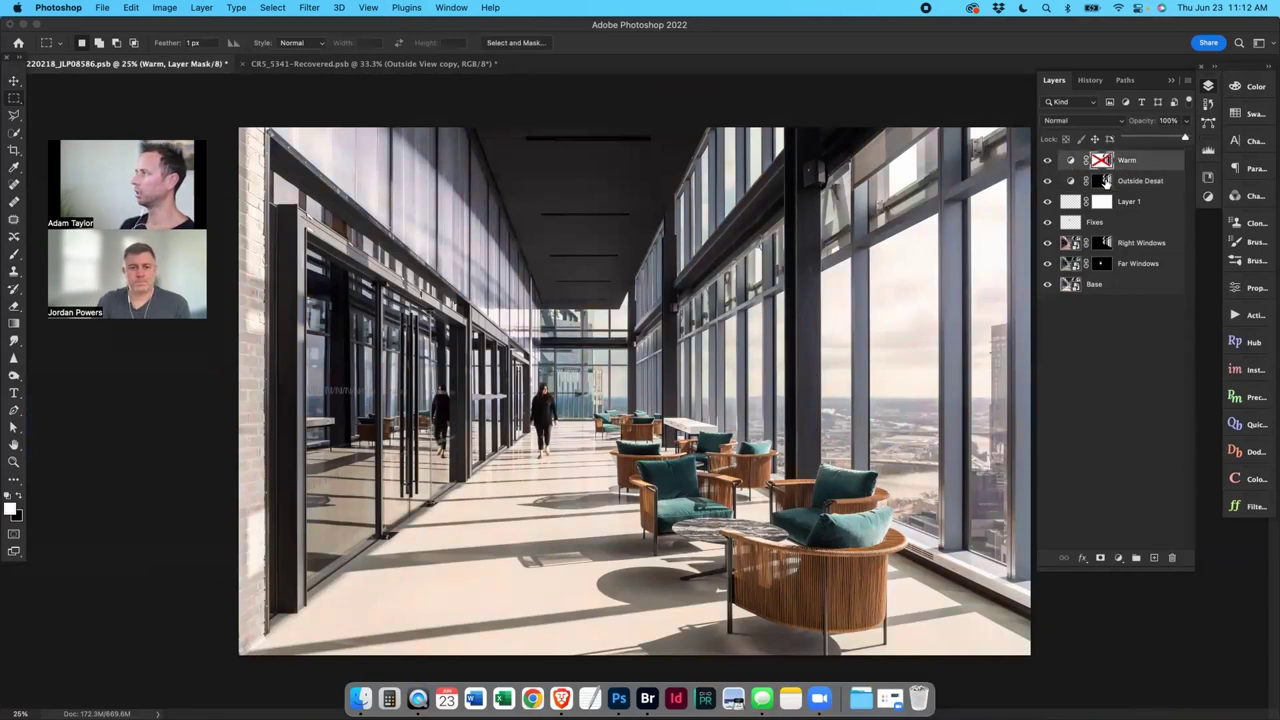
pyautogui.click(1047, 162)
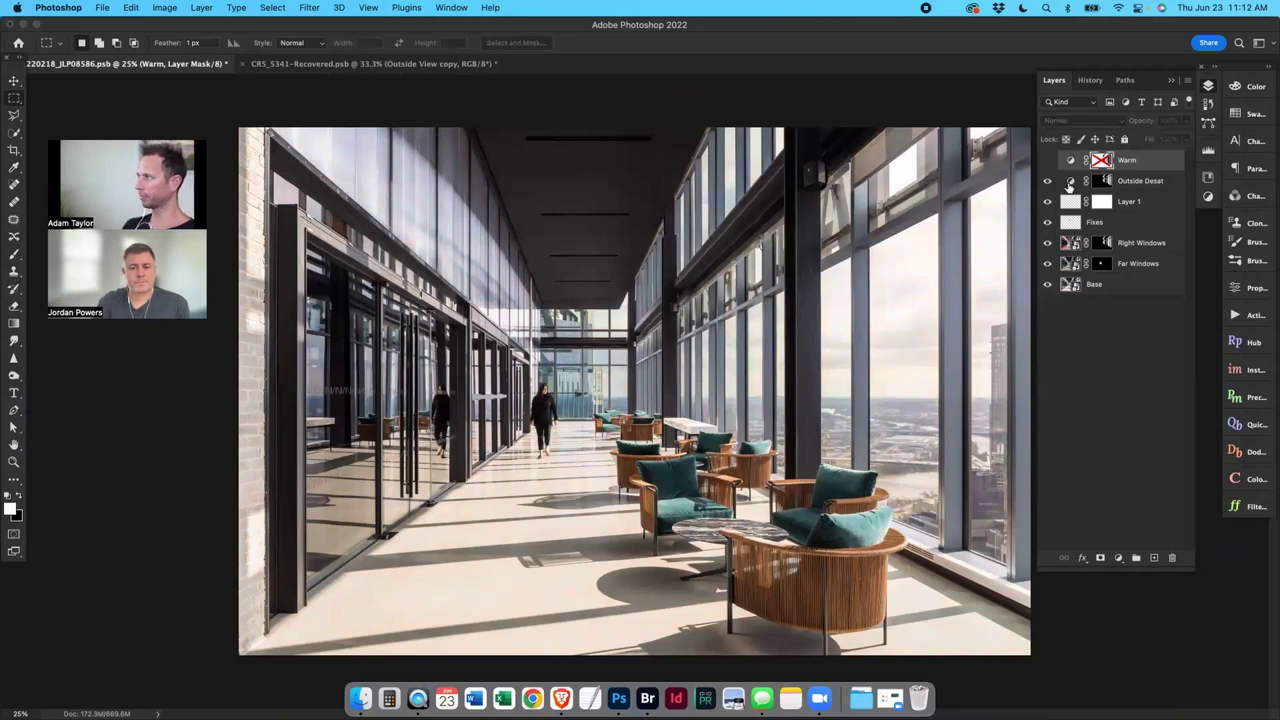
# - Add a Photo Filter adjustment above Outside Desat and mask its warming out of the right windows
pyautogui.click(1070, 183)
pyautogui.click(1119, 557)
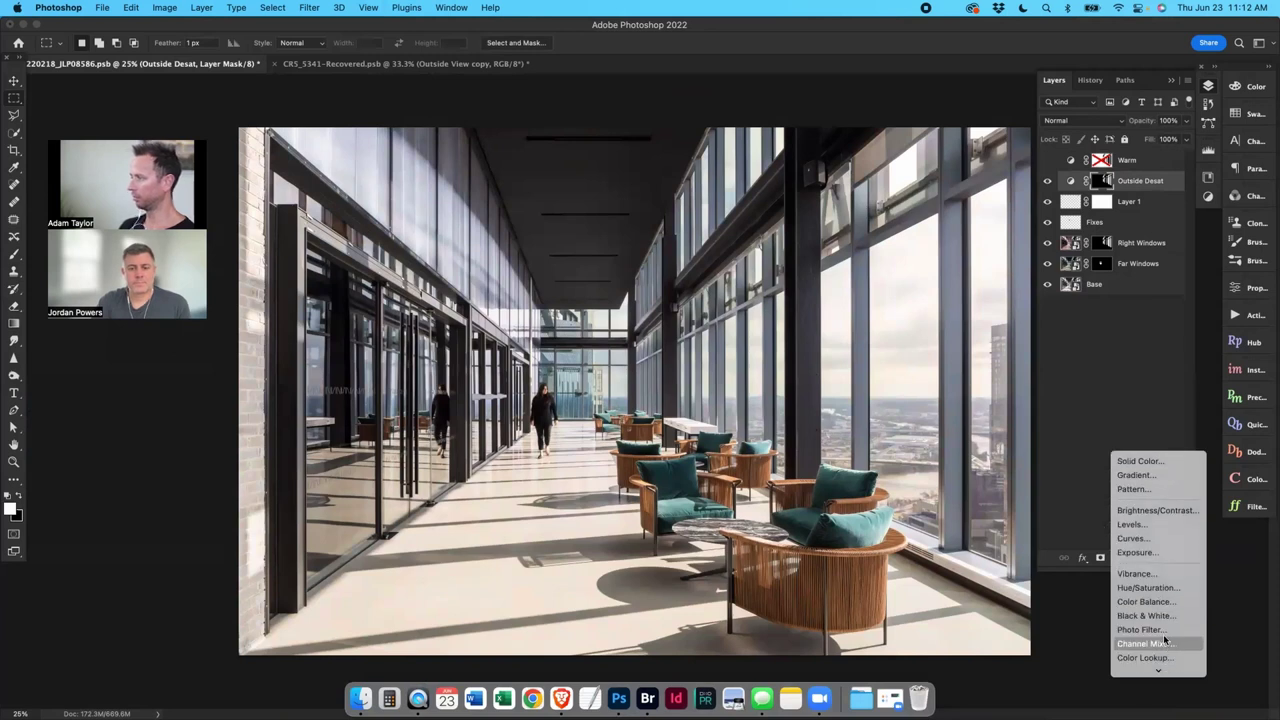
pyautogui.click(1160, 629)
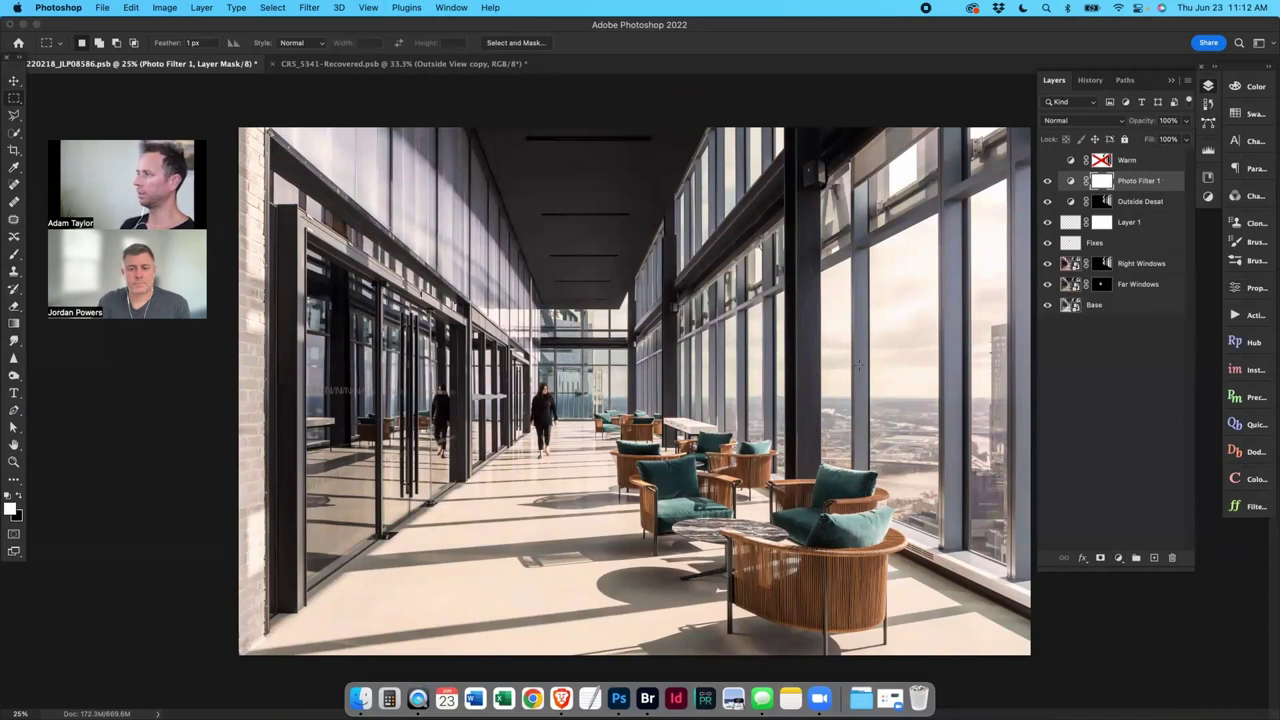
pyautogui.keyDown('super'); pyautogui.click(1101, 268); pyautogui.keyUp('super')
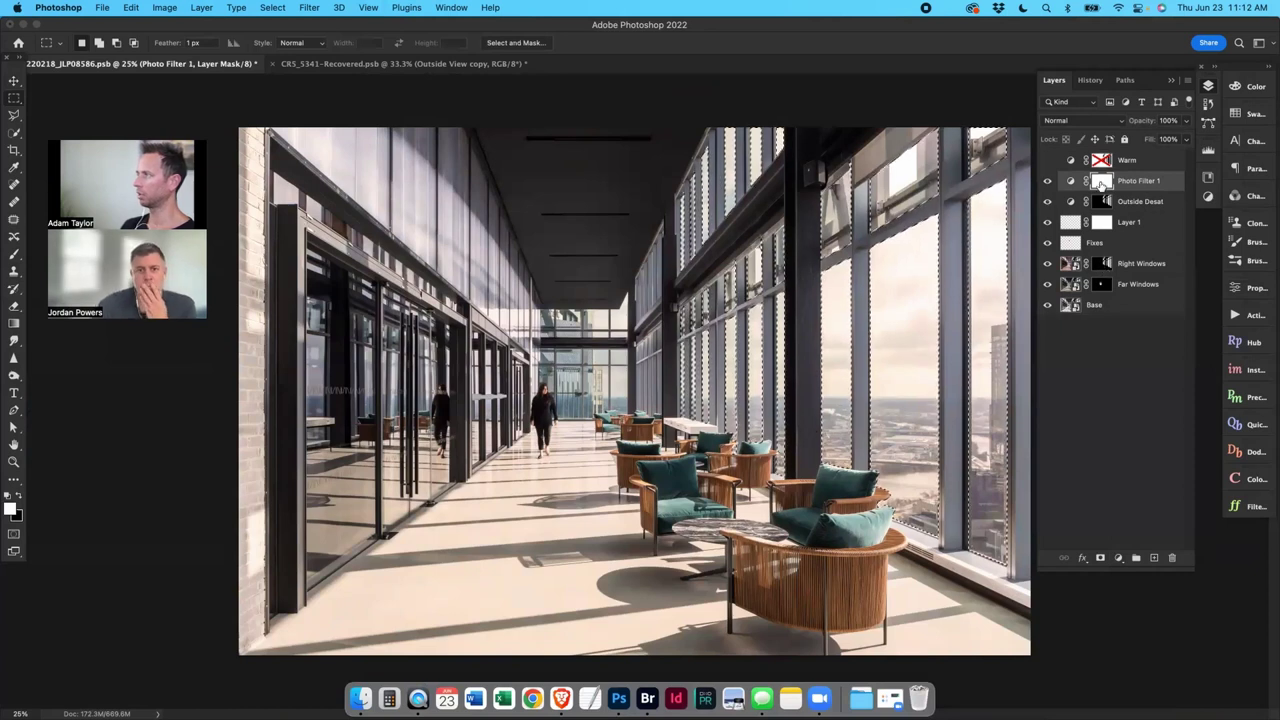
pyautogui.press('super+d')
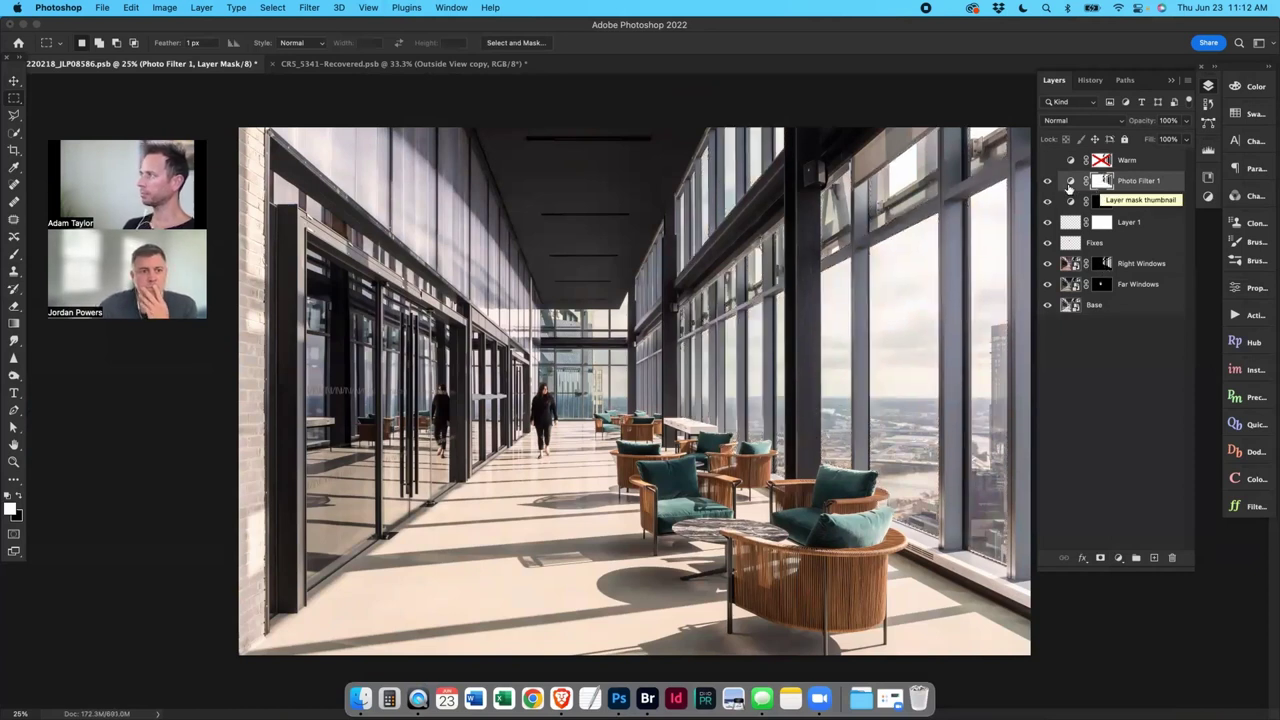
# - Reduce the new Photo Filter layer's opacity to 60%
pyautogui.press('v')
pyautogui.press('super+minus')
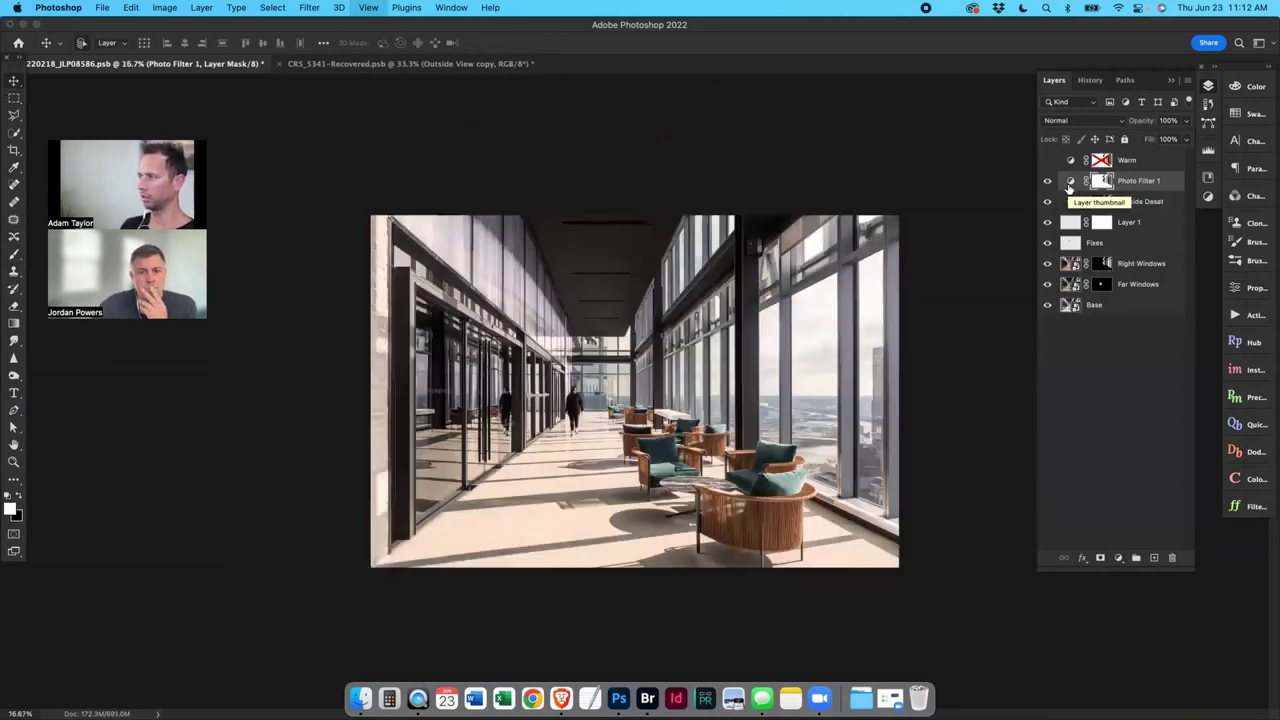
pyautogui.press('7')
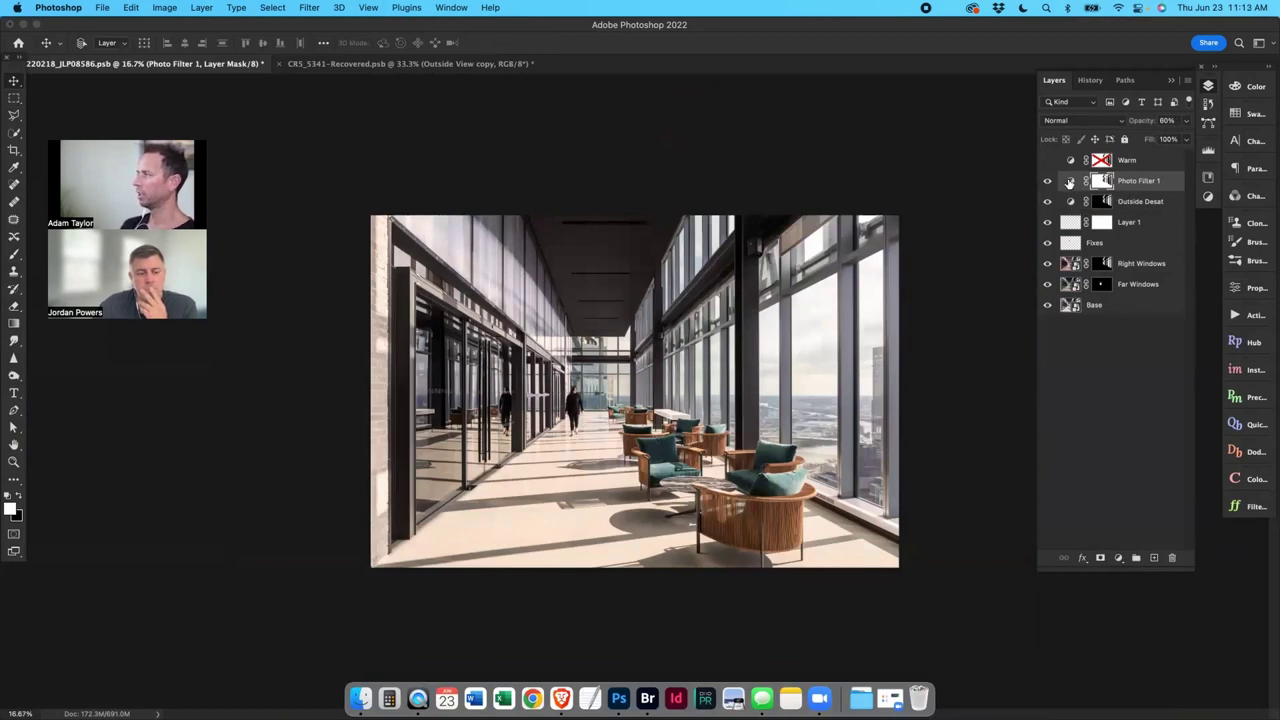
# - Hide the Photo Filter layer, show Warm instead at 50% opacity, and review the whole lounge image
pyautogui.click(1069, 181)
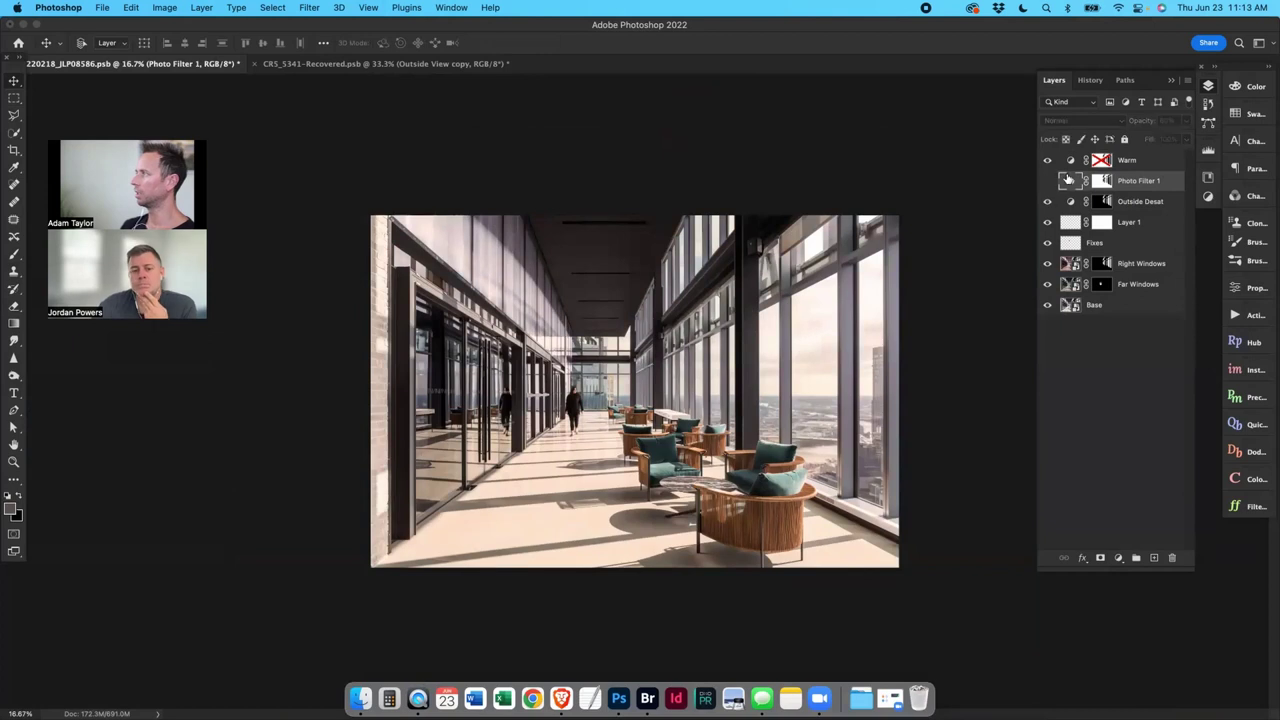
pyautogui.click(1071, 162)
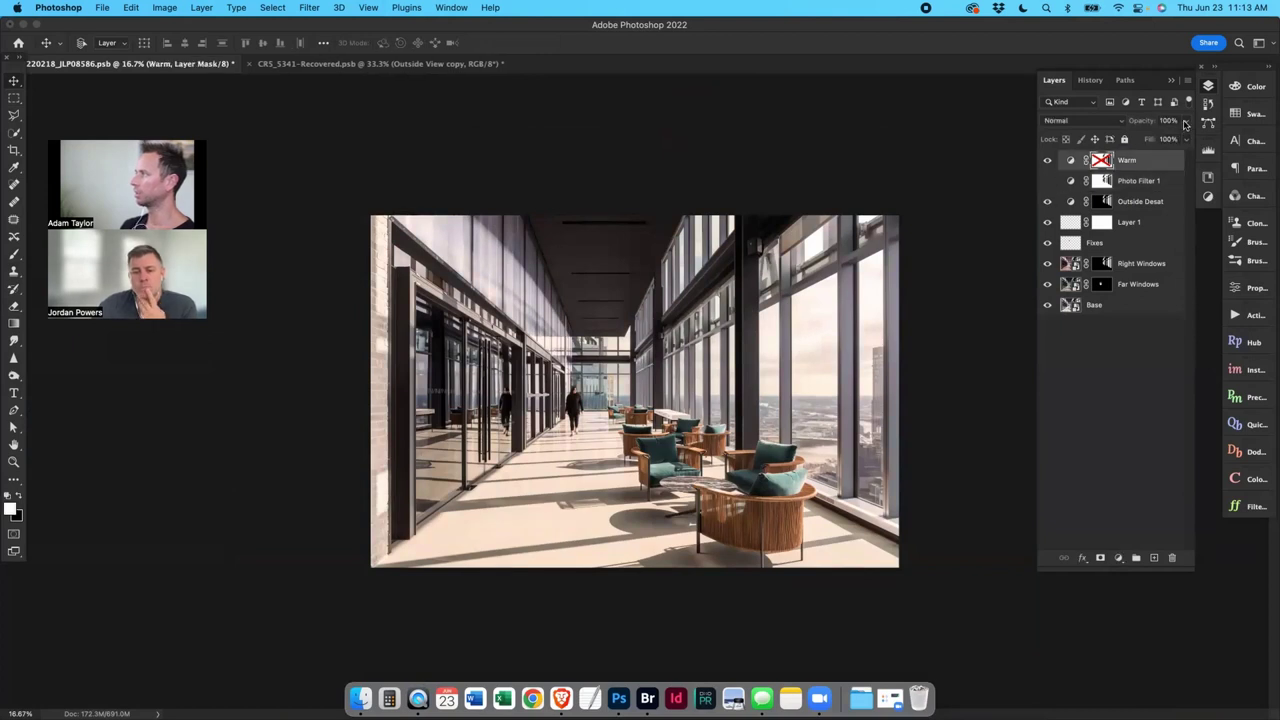
pyautogui.moveTo(1185, 123); pyautogui.dragTo(1158, 138)
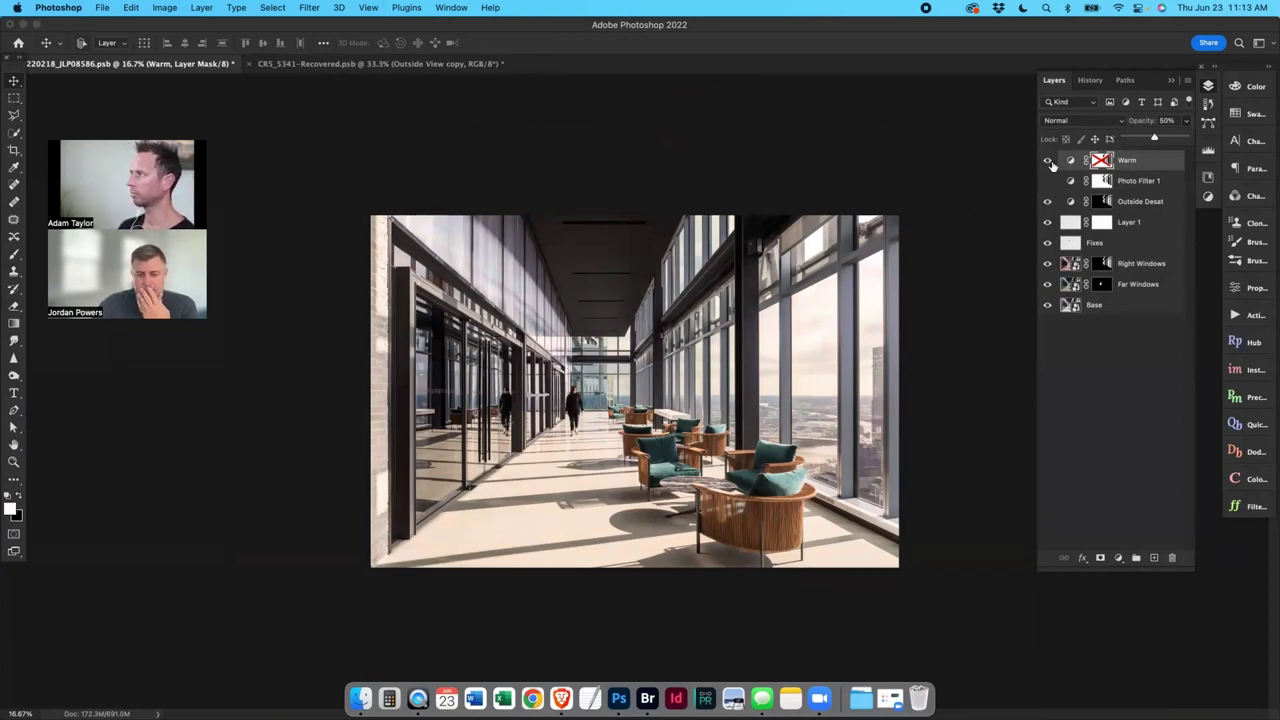
pyautogui.click(1099, 354)
pyautogui.press('super+equal')
pyautogui.press('super+equal')
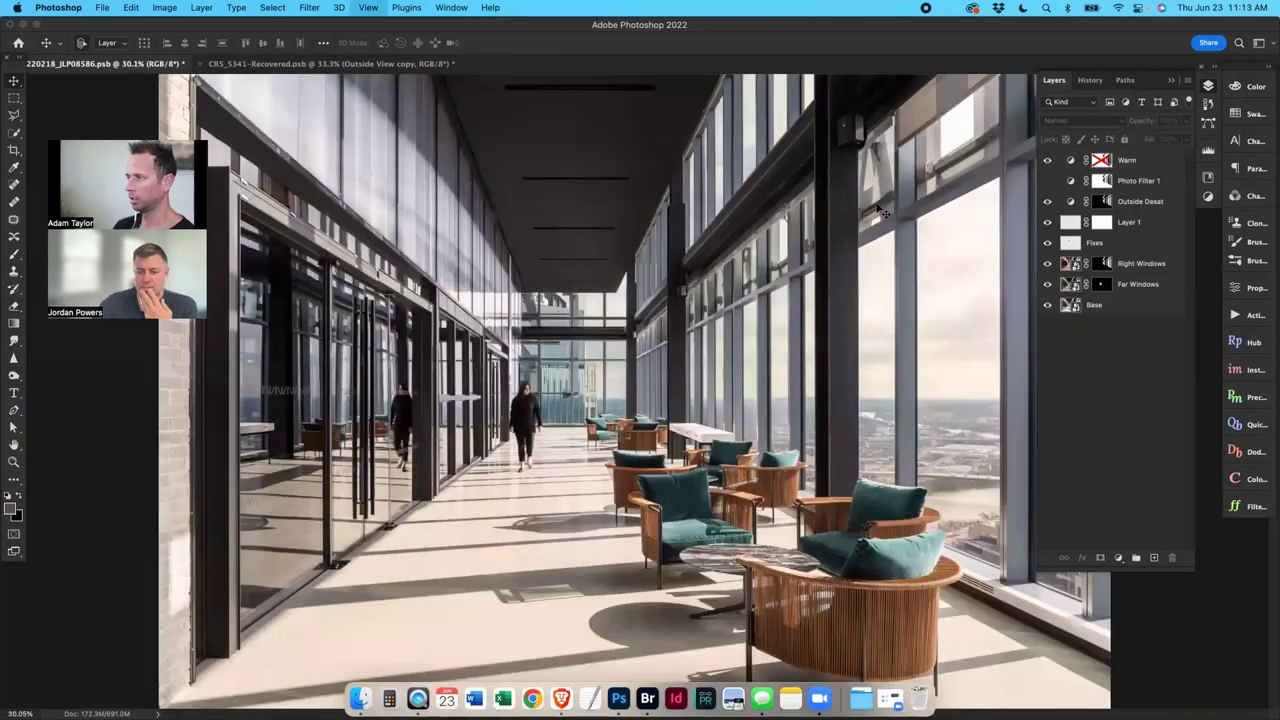
pyautogui.press('super+minus')
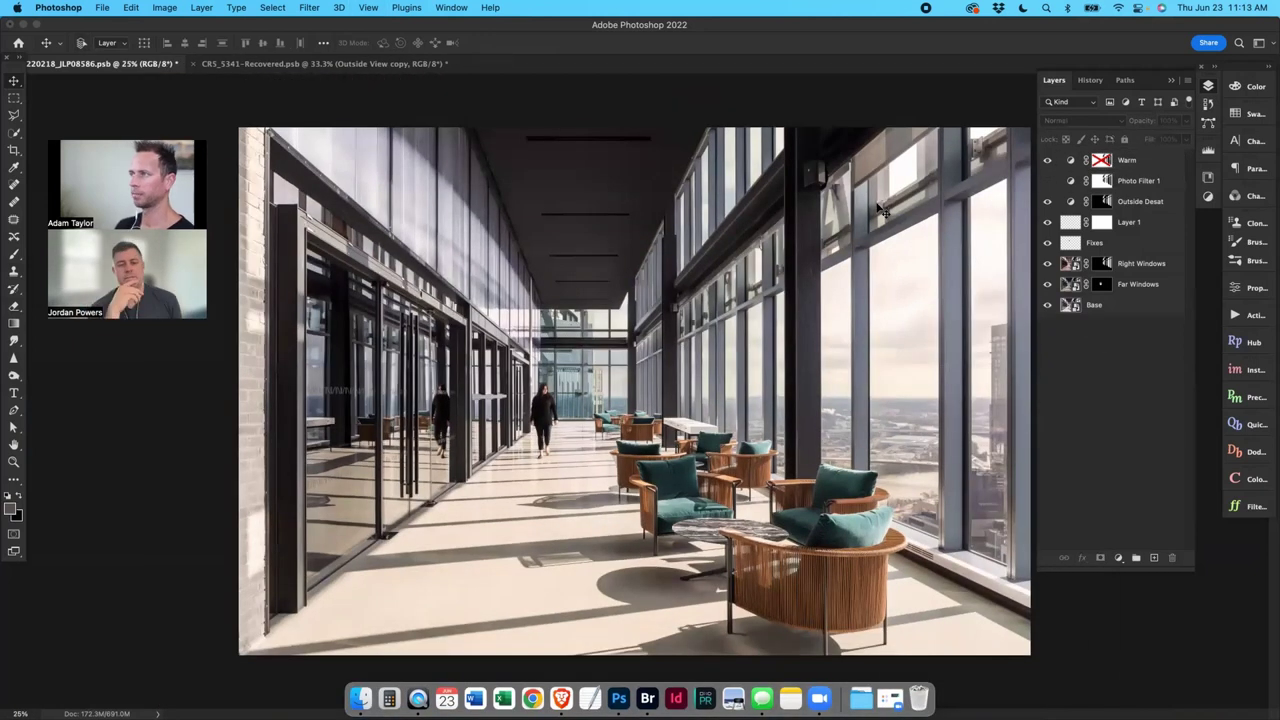